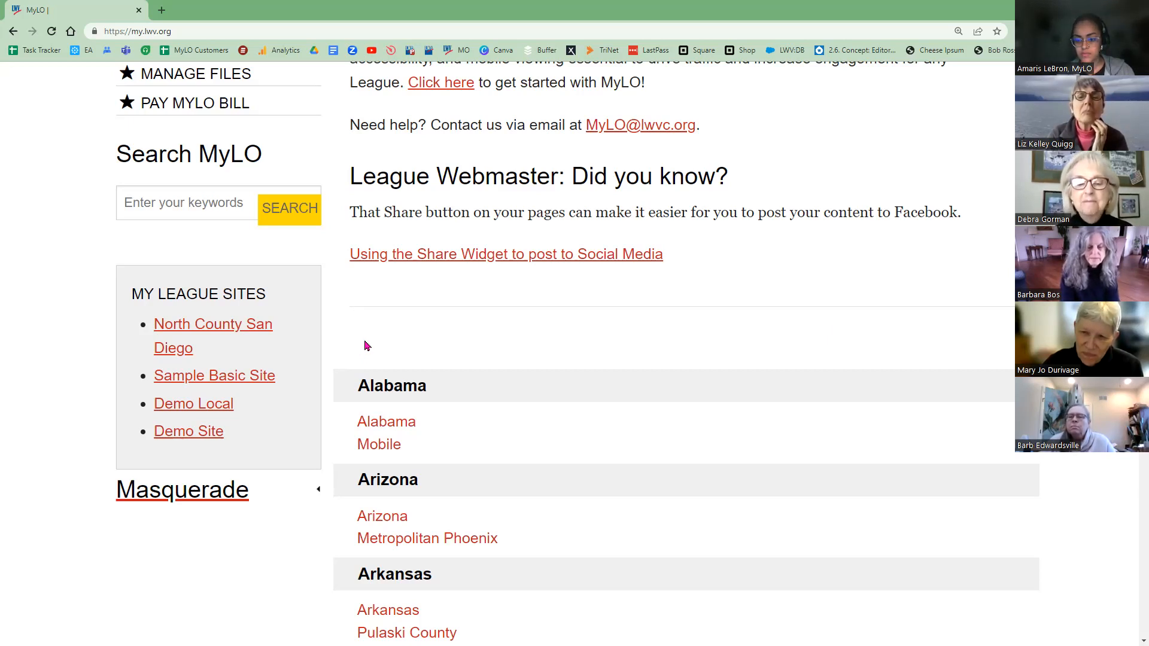
- Open the Demo Site and go to its Issues page under Positions
click(186, 438)
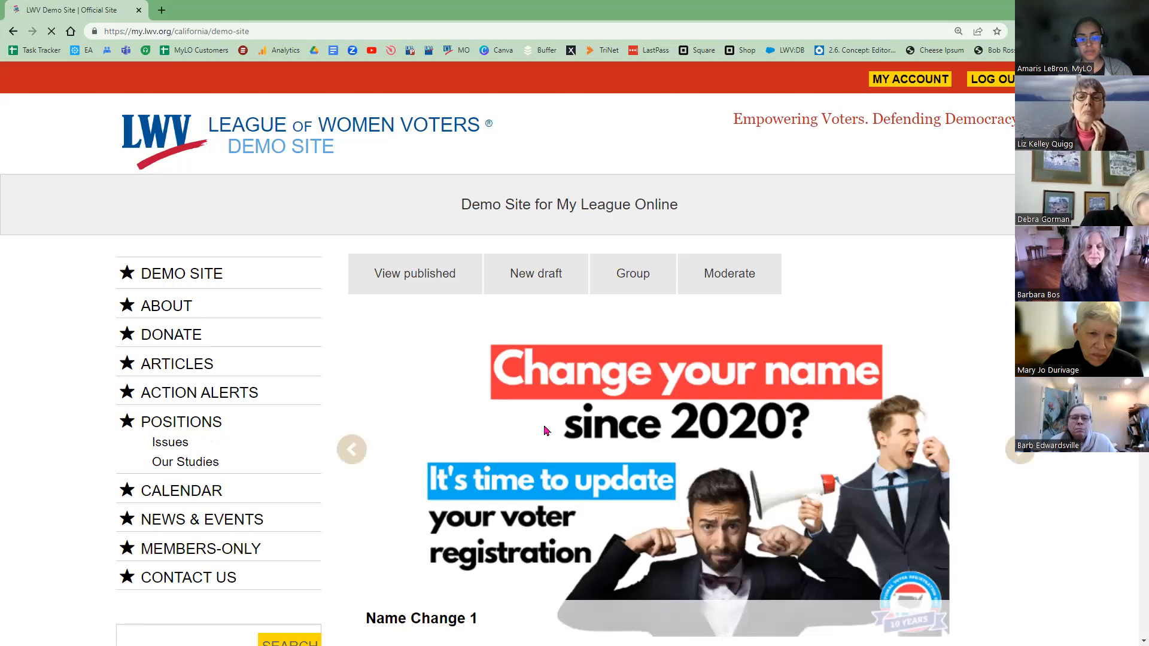
scroll(546, 430, down, 3)
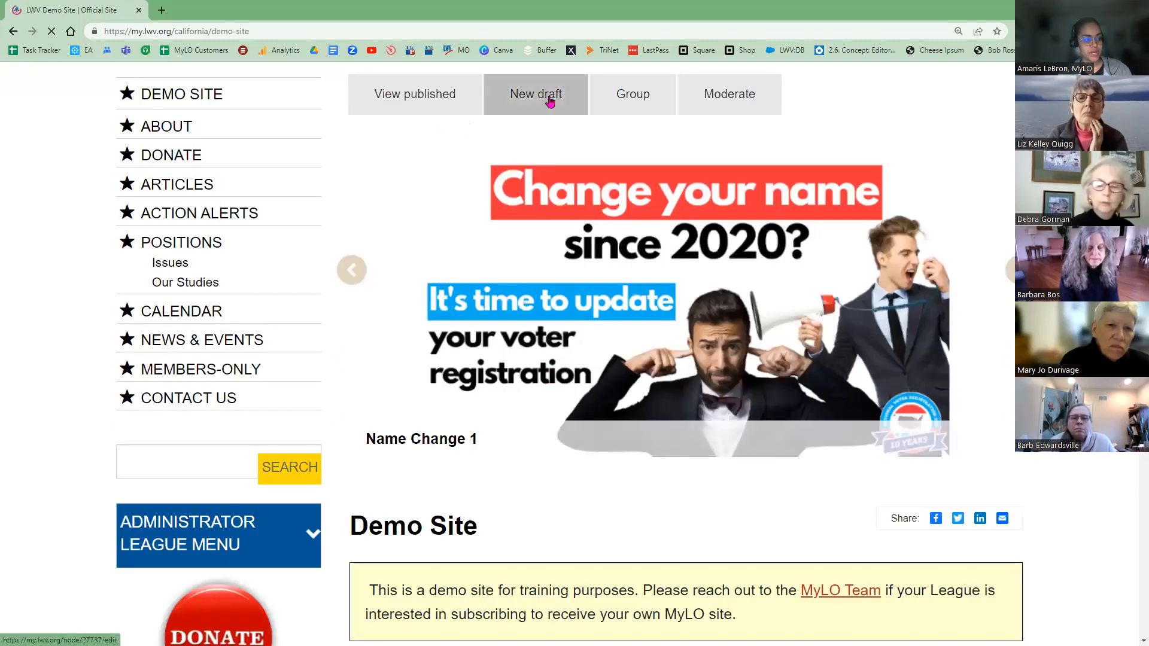
click(168, 268)
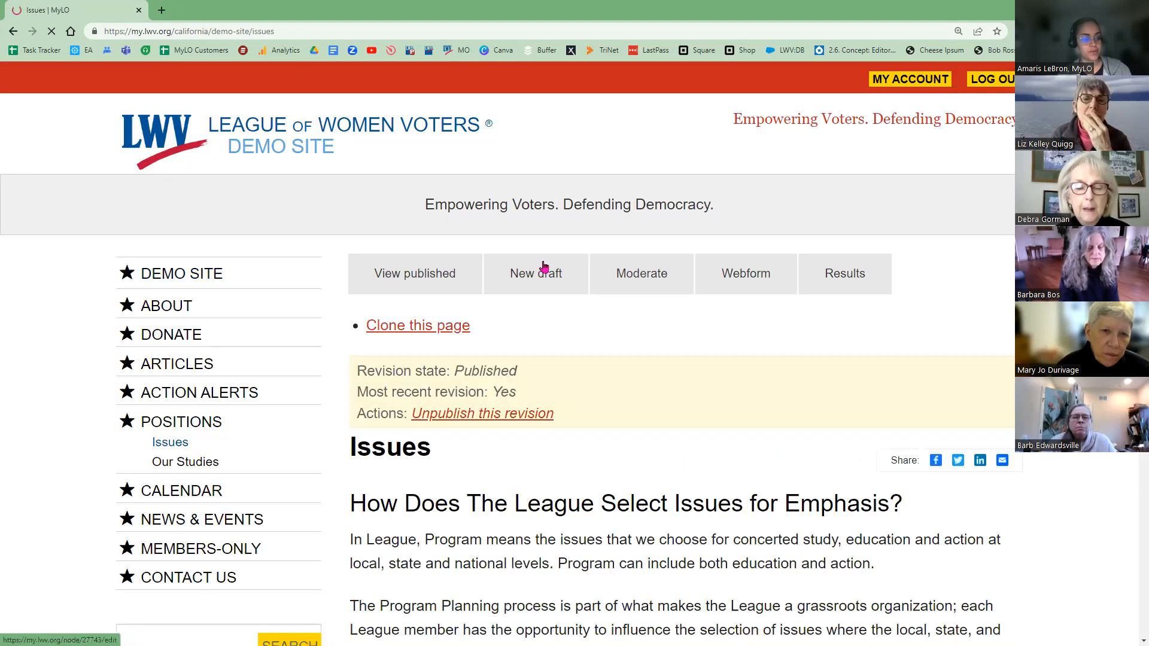
- Start a new draft of the Issues page and scroll down to the Body with Embed Code section
click(555, 291)
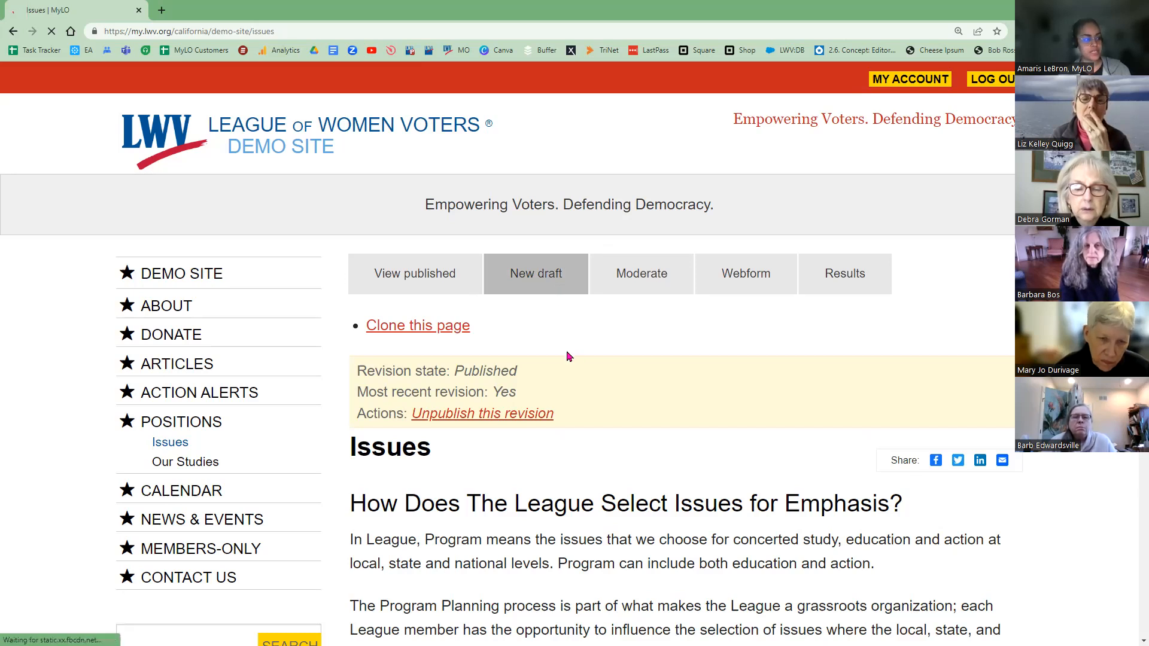
scroll(92, 326, down, 8)
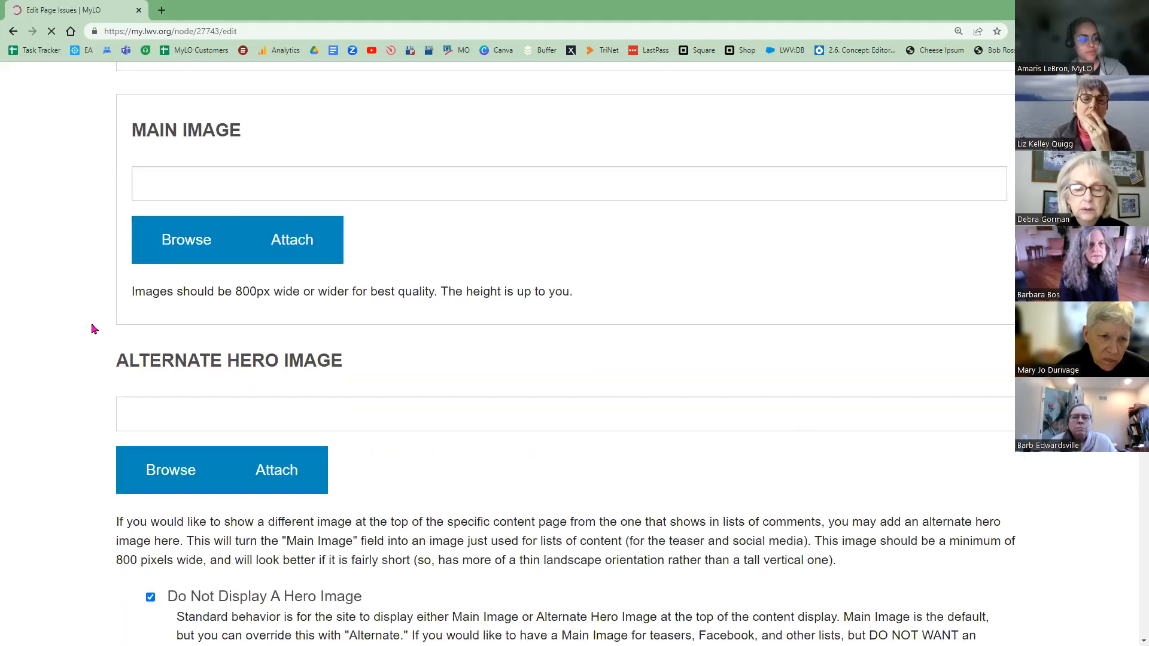
scroll(83, 339, down, 7)
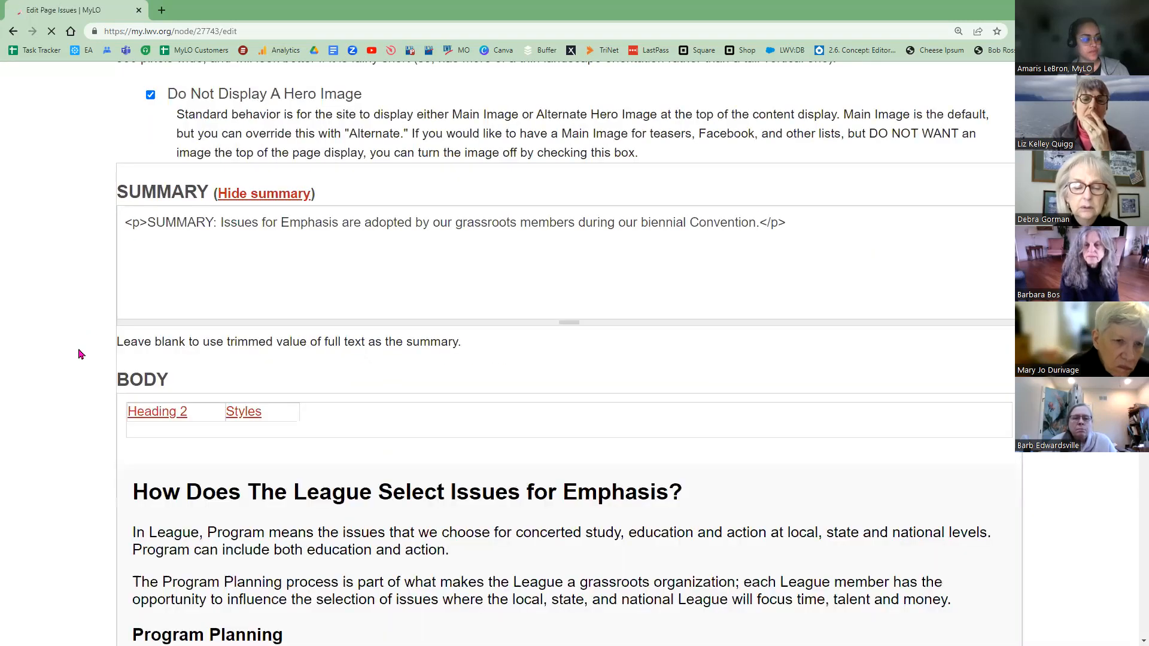
scroll(80, 347, down, 3)
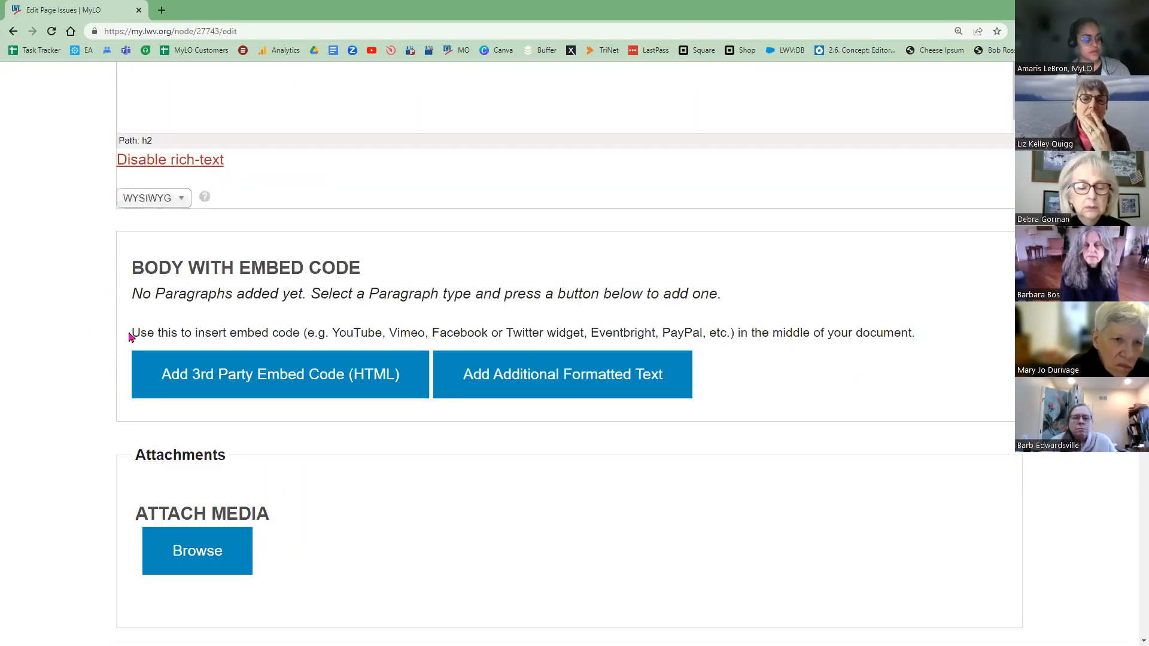
scroll(129, 333, down, 1)
- Add an Additional Formatted Text paragraph and zoom the browser in two levels
click(480, 333)
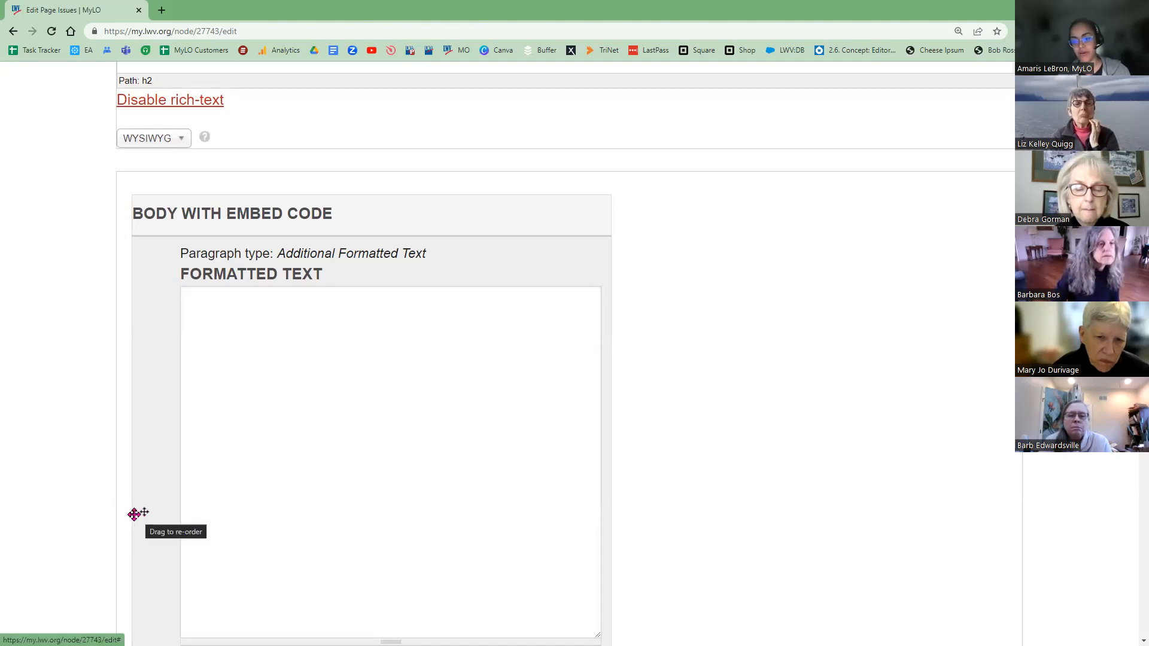
key(ctrl+plus)
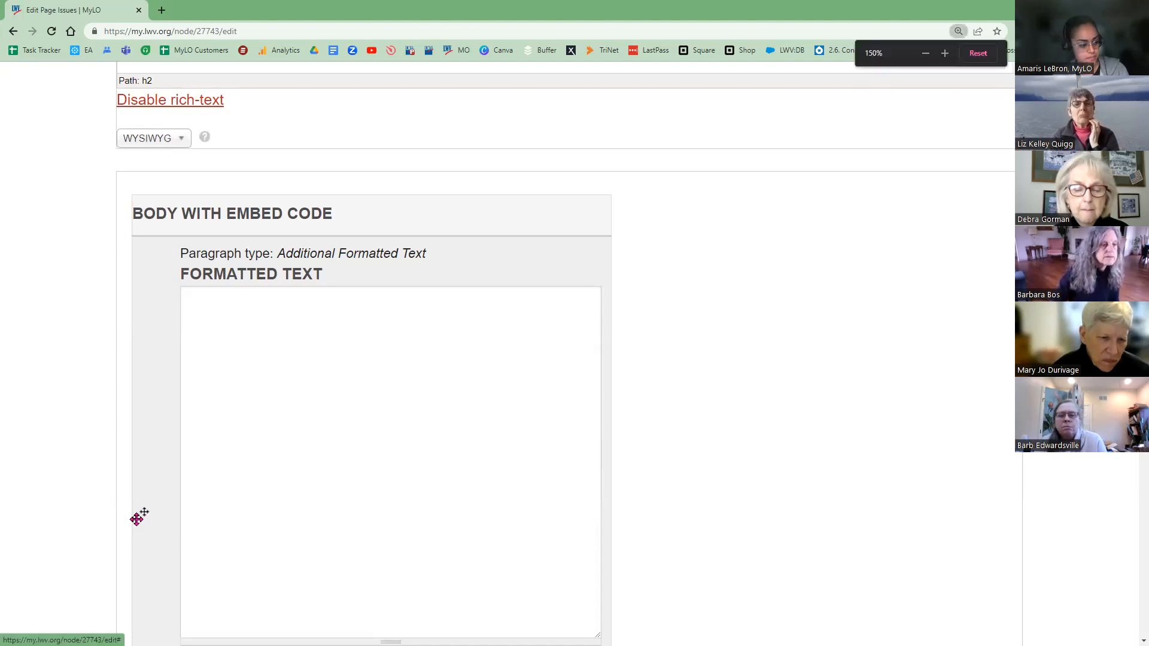
key(ctrl+plus)
scroll(134, 442, down, 5)
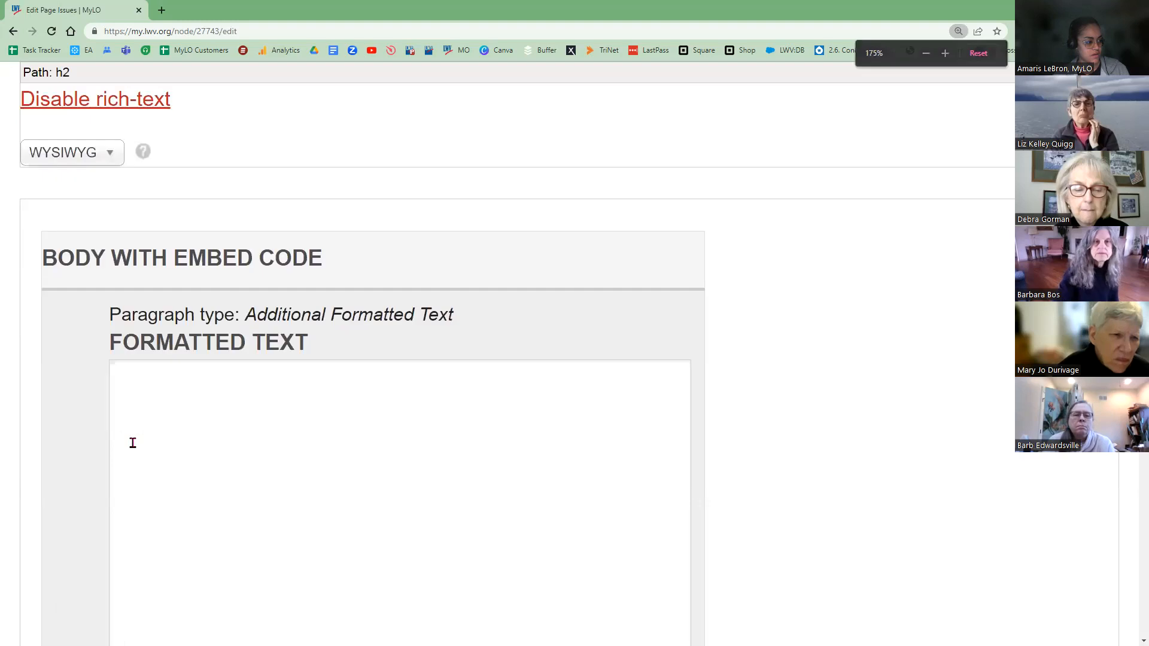
scroll(120, 425, down, 1)
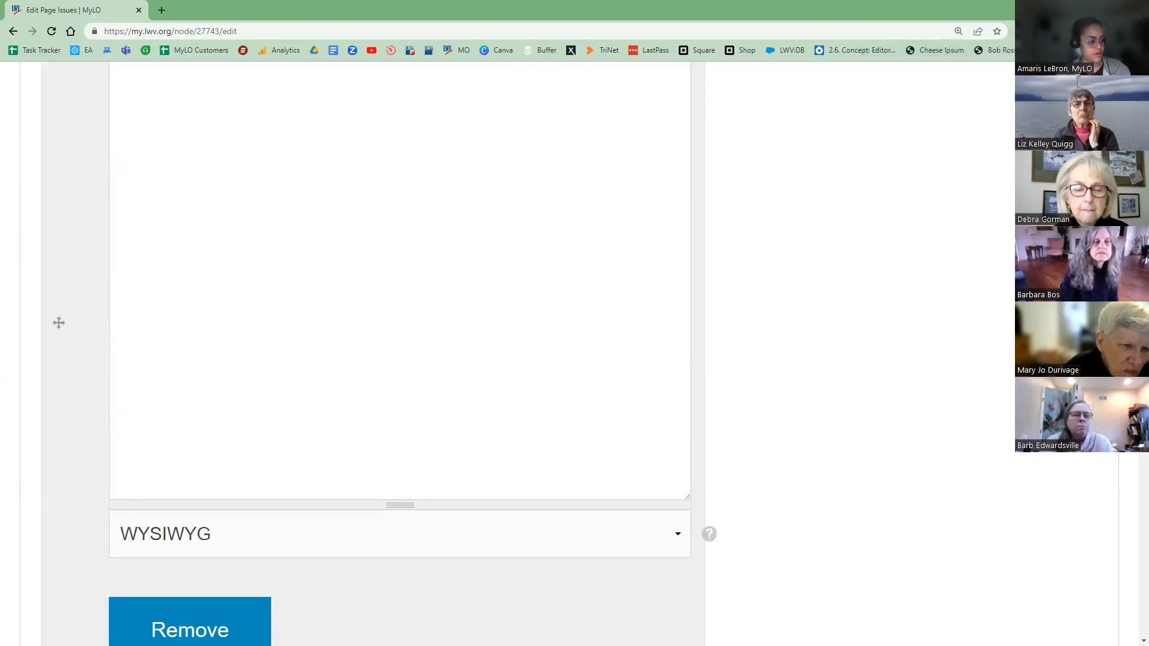
- Reveal the formatted text row's reorder drag handle
click(59, 323)
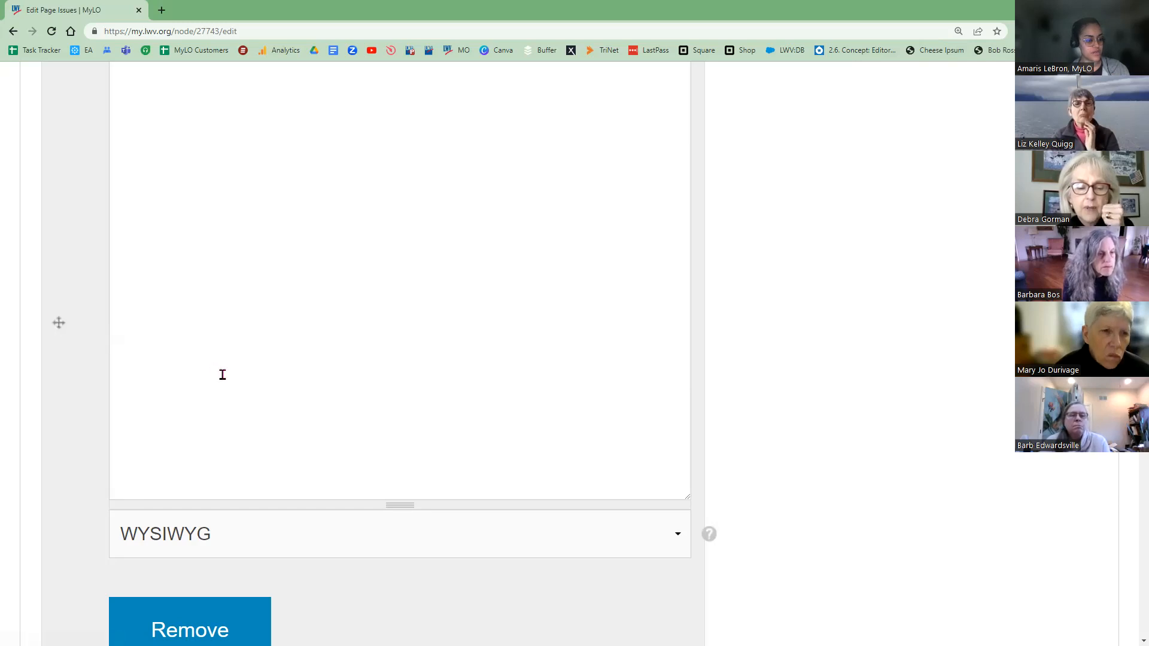
scroll(222, 373, up, 1)
scroll(222, 375, up, 3)
scroll(222, 383, down, 9)
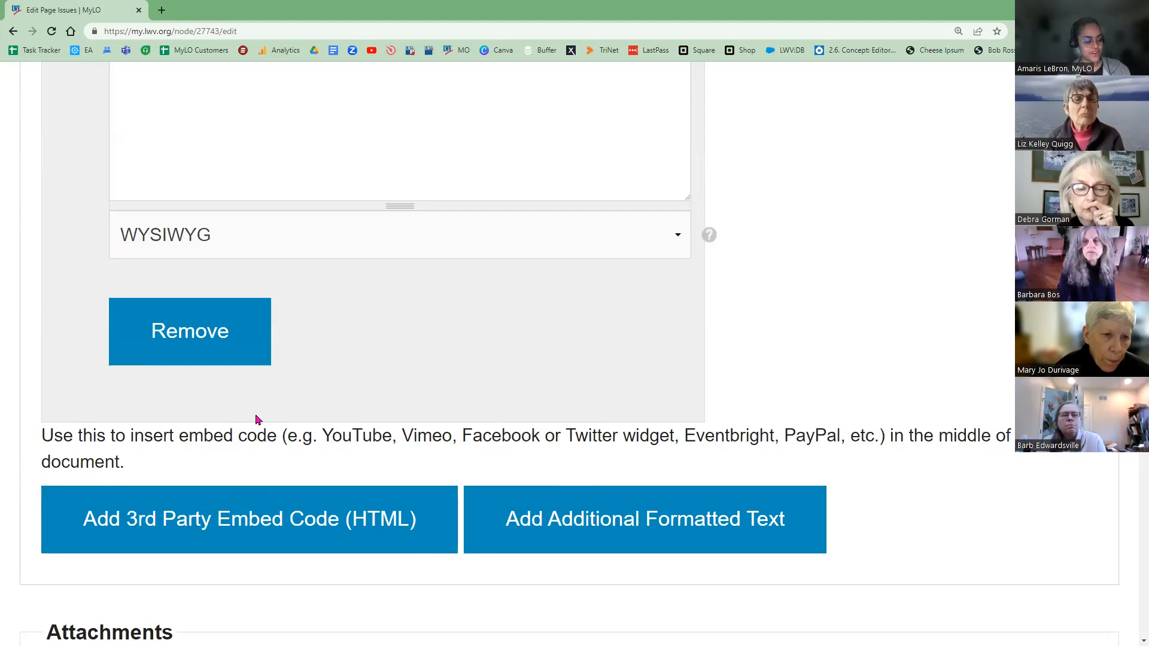
- Add a 3rd Party Embed Code (HTML) paragraph, zoom back out, and try dragging the formatted text row
click(336, 536)
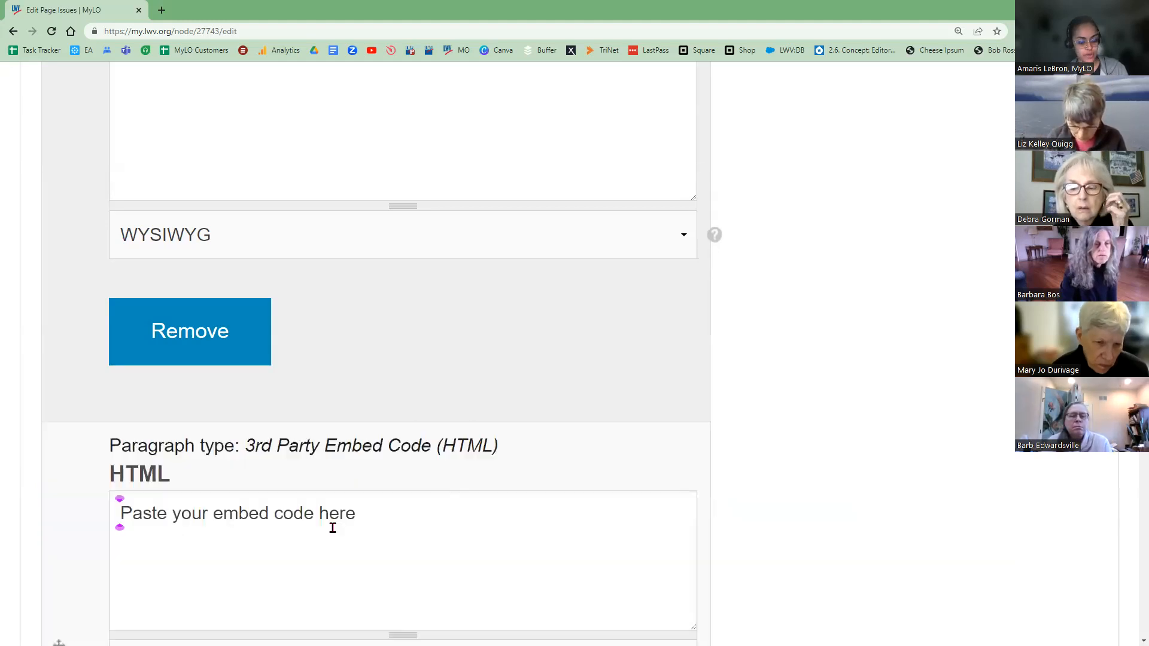
key(ctrl+minus)
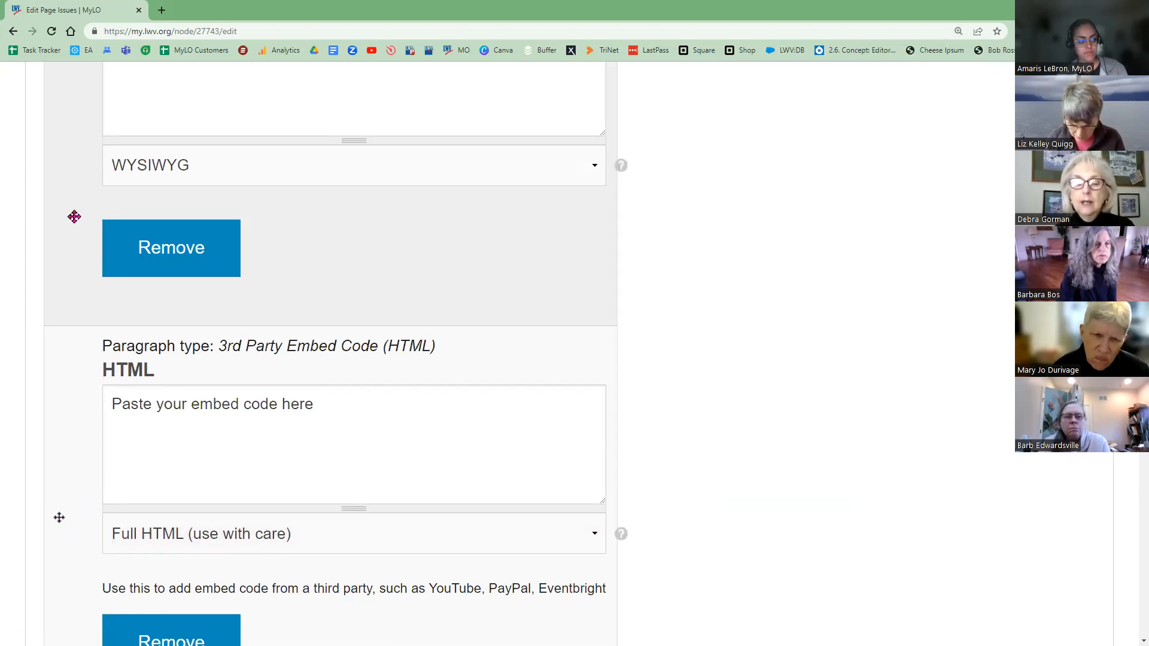
drag(69, 163, 90, 286)
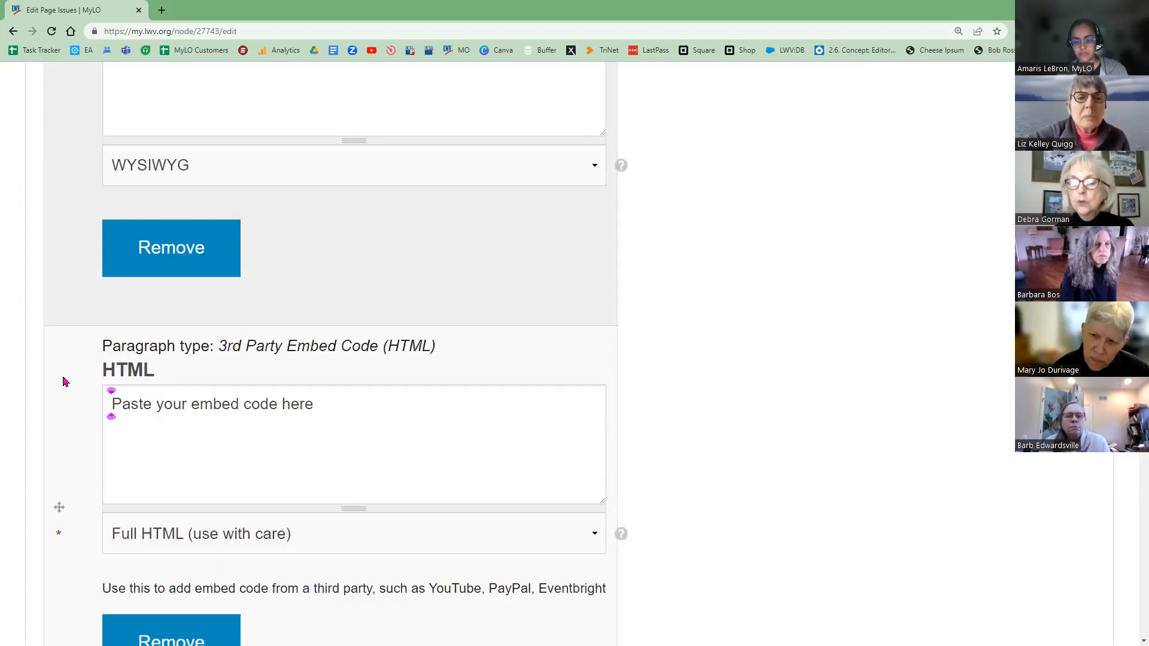
scroll(67, 386, down, 1)
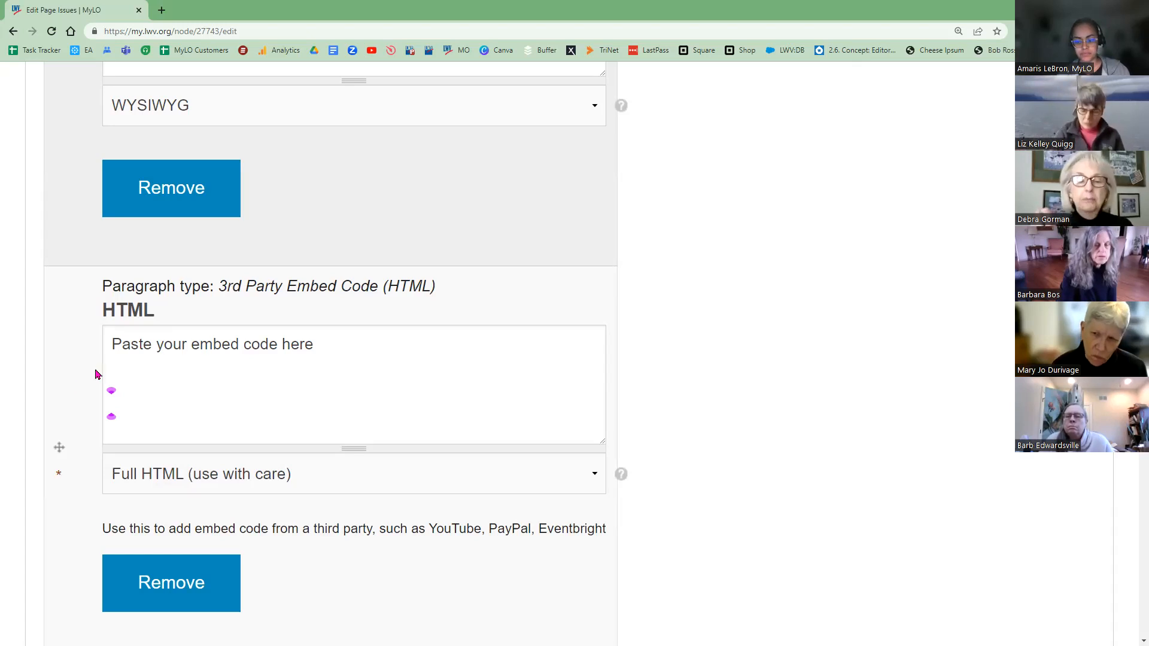
scroll(99, 371, up, 9)
scroll(125, 400, up, 13)
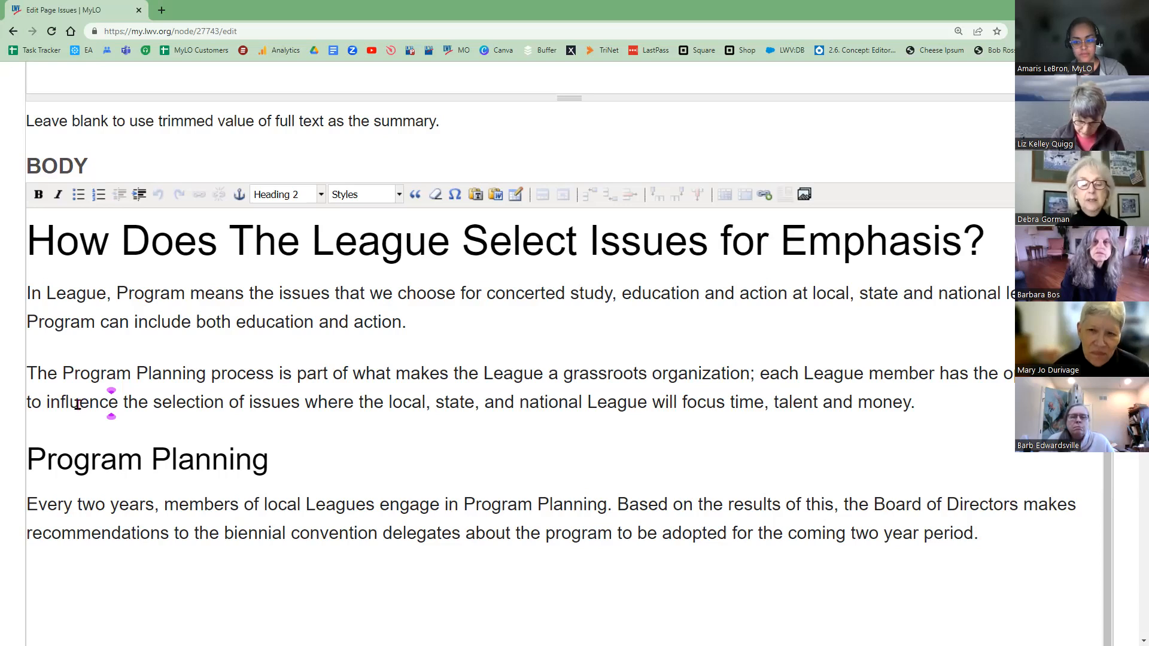
- Insert a new 'DINO' paragraph right after the paragraph ending 'money.', above Program Planning
scroll(78, 419, down, 1)
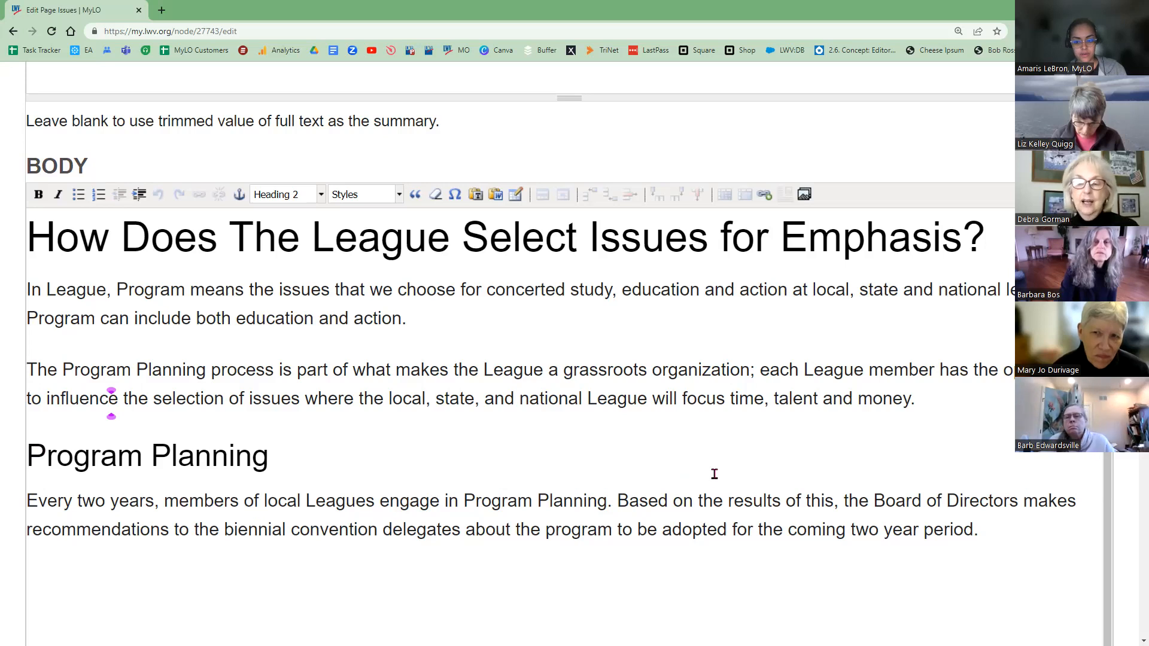
click(965, 407)
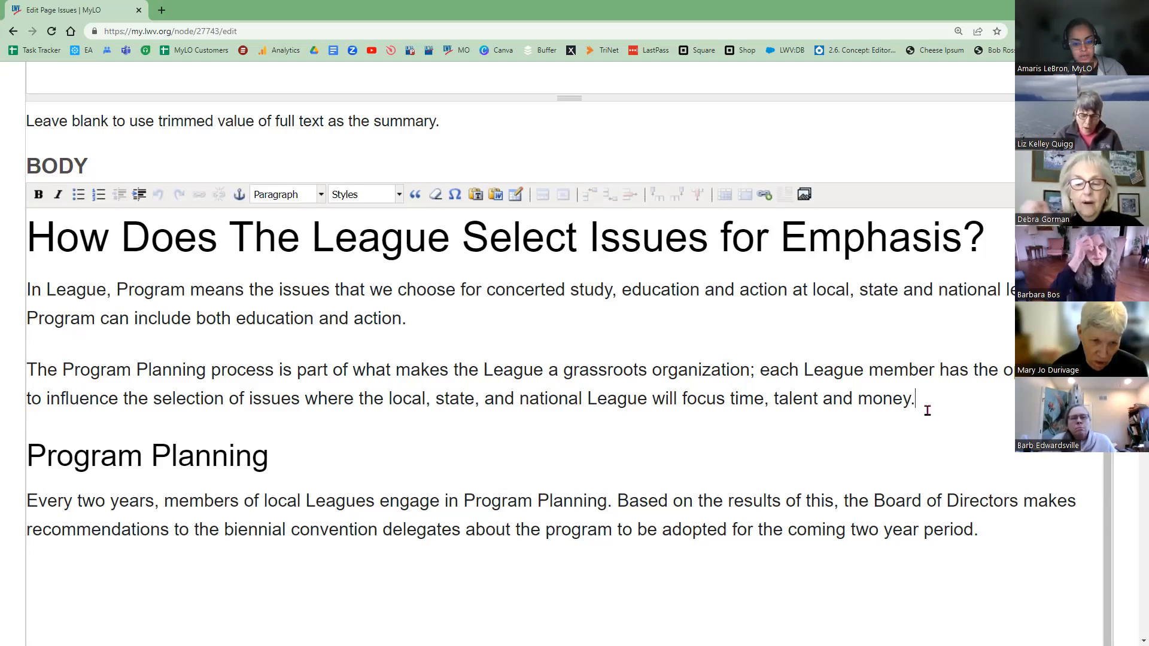
key(Return)
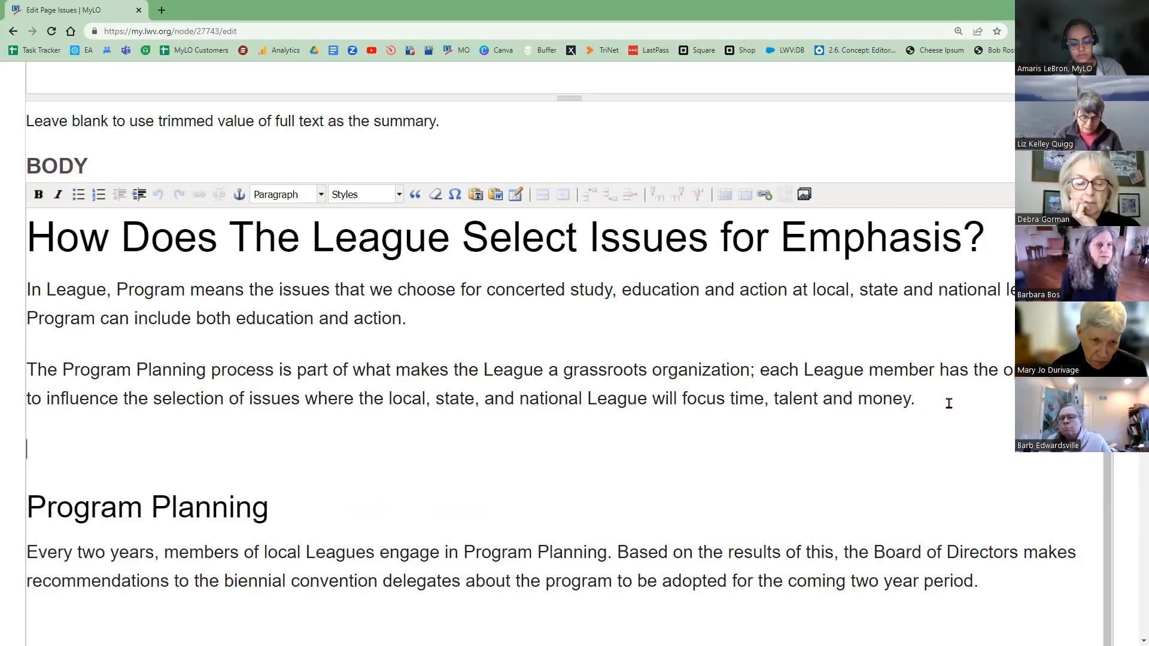
text(DINO)
scroll(33, 458, down, 3)
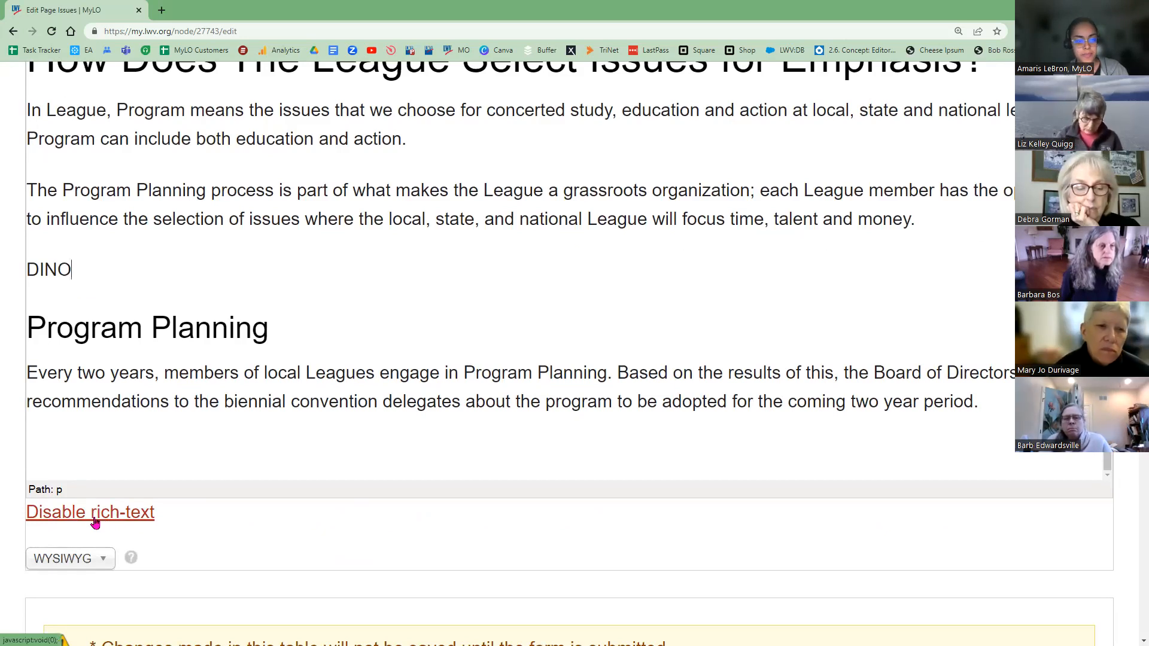
- Switch the Body text format to Full HTML to edit the raw source
click(82, 560)
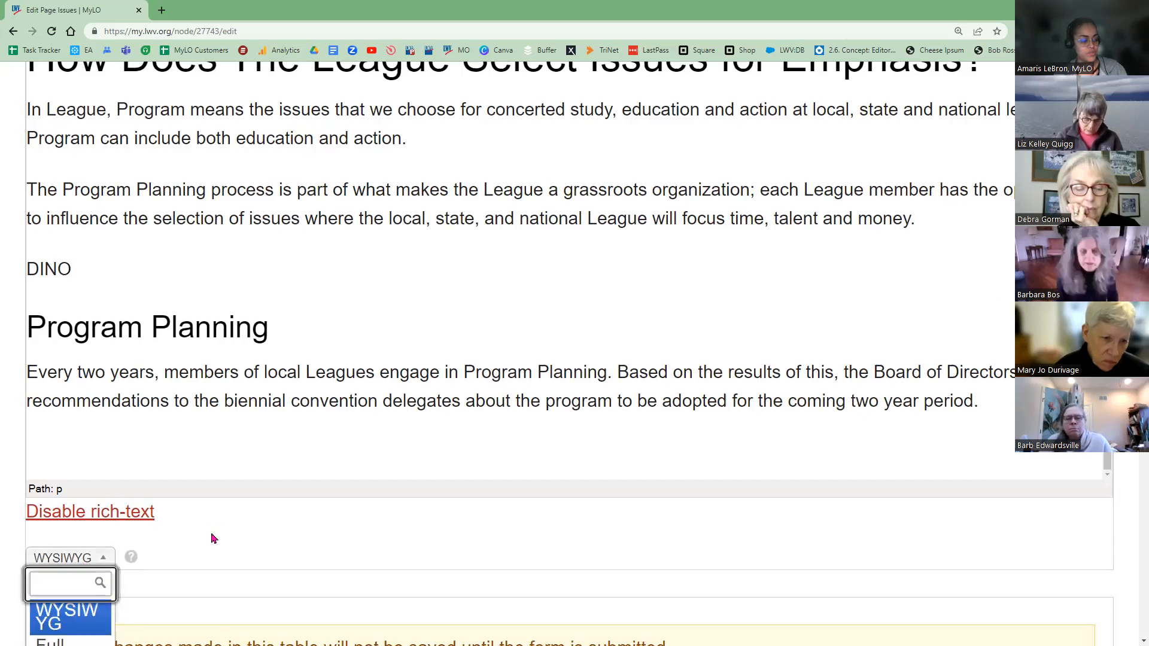
scroll(211, 538, down, 2)
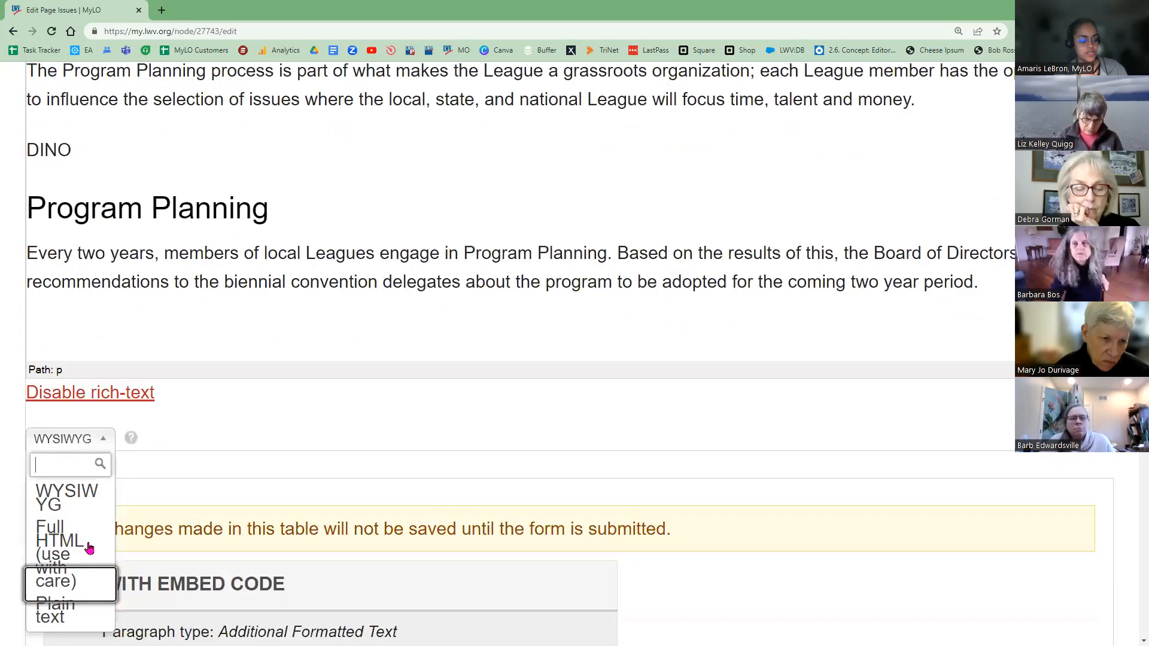
click(60, 560)
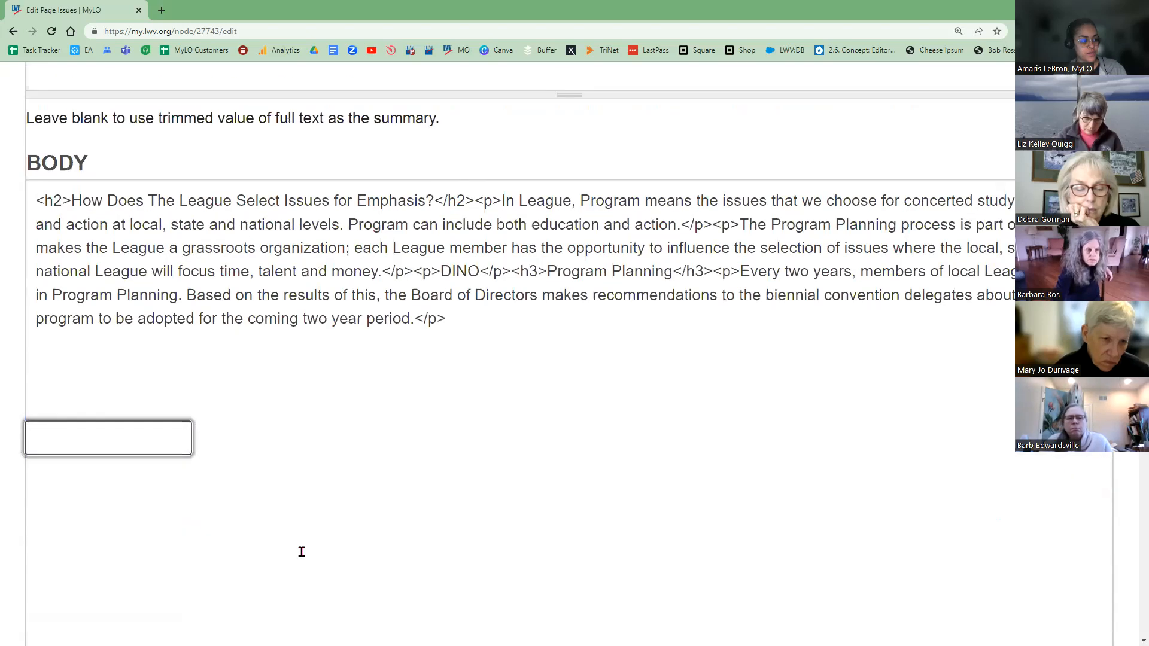
- Replace DINO with 'embed code here' in the HTML source and select its paragraph tags
double_click(458, 273)
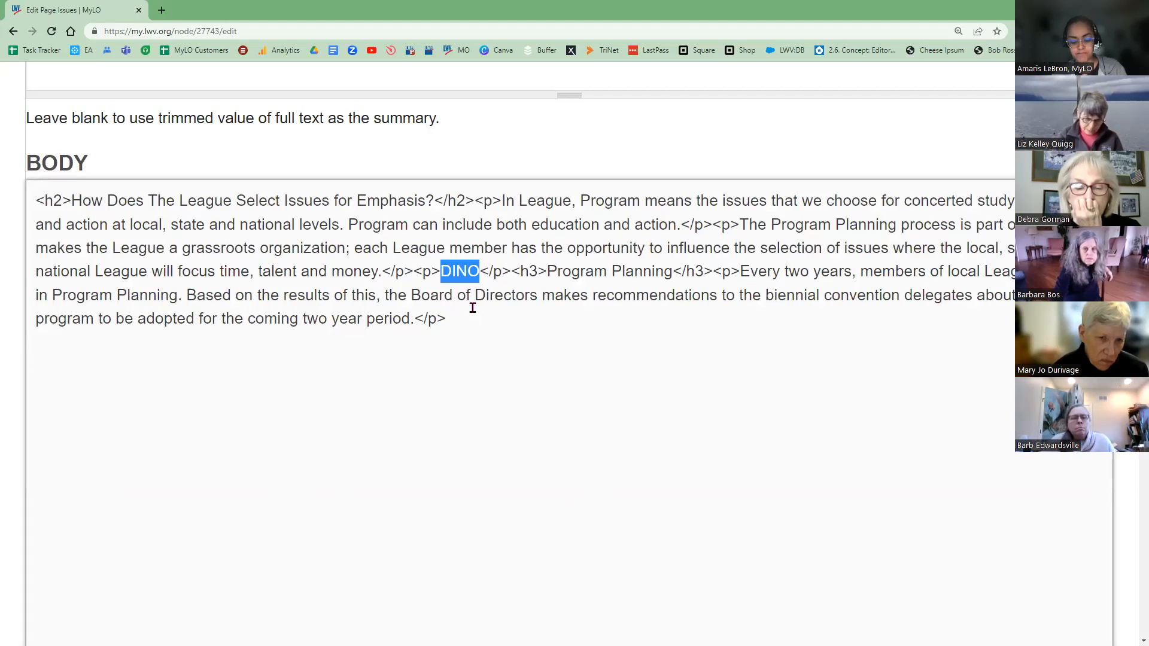
text(embed code )
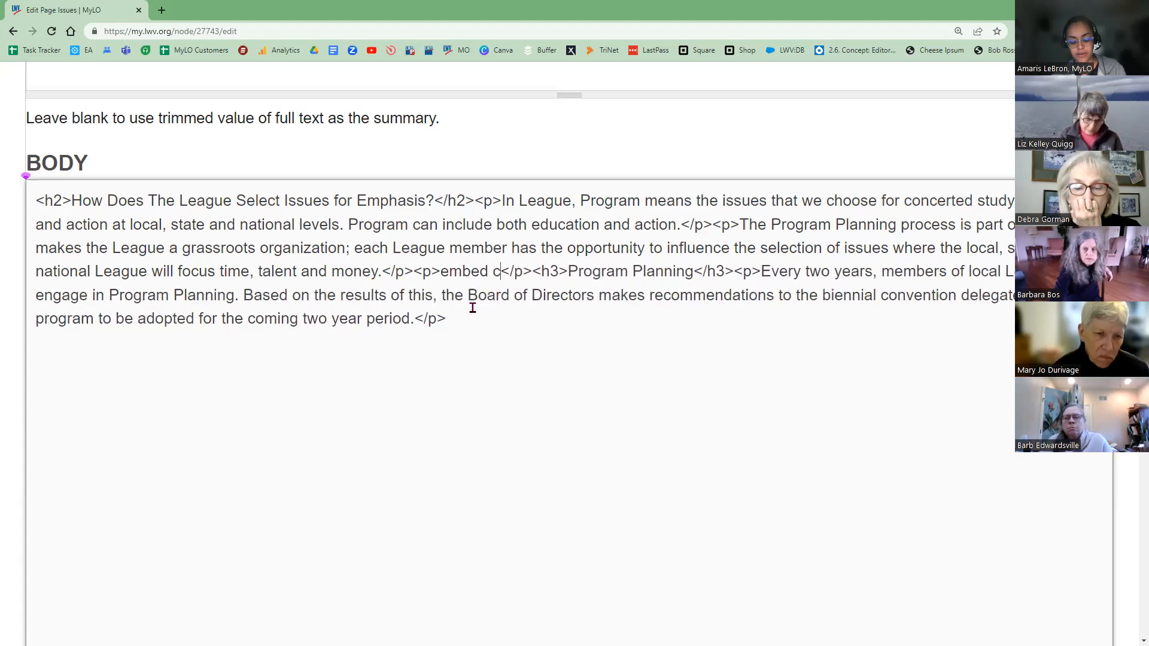
text(here)
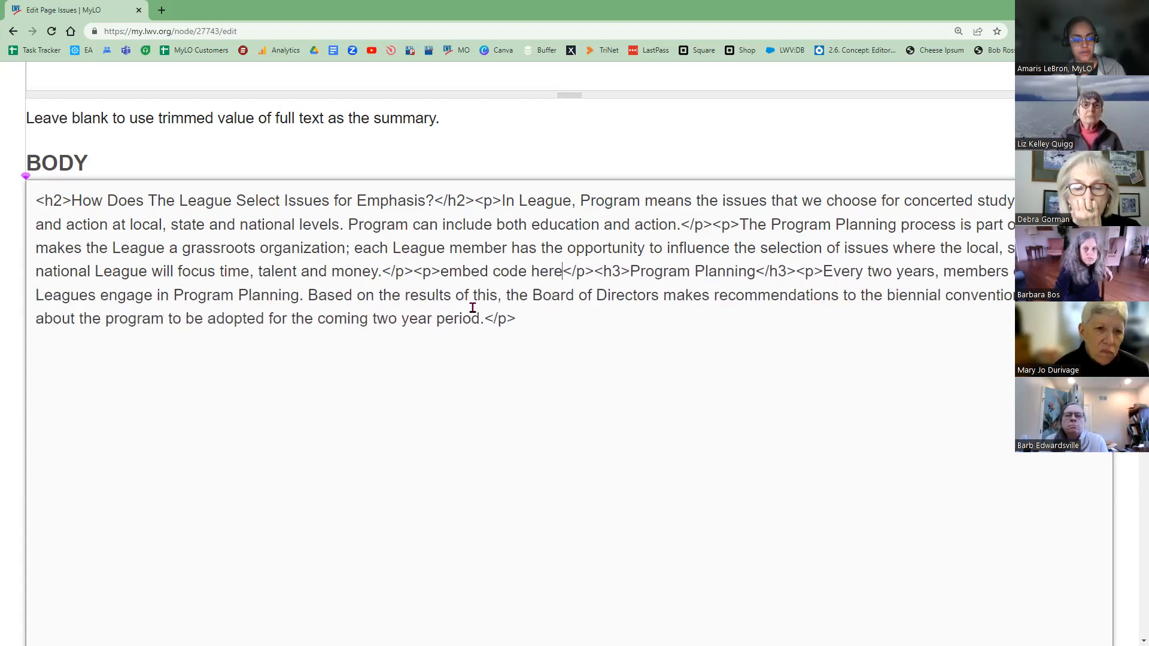
drag(413, 273, 438, 274)
drag(563, 273, 595, 273)
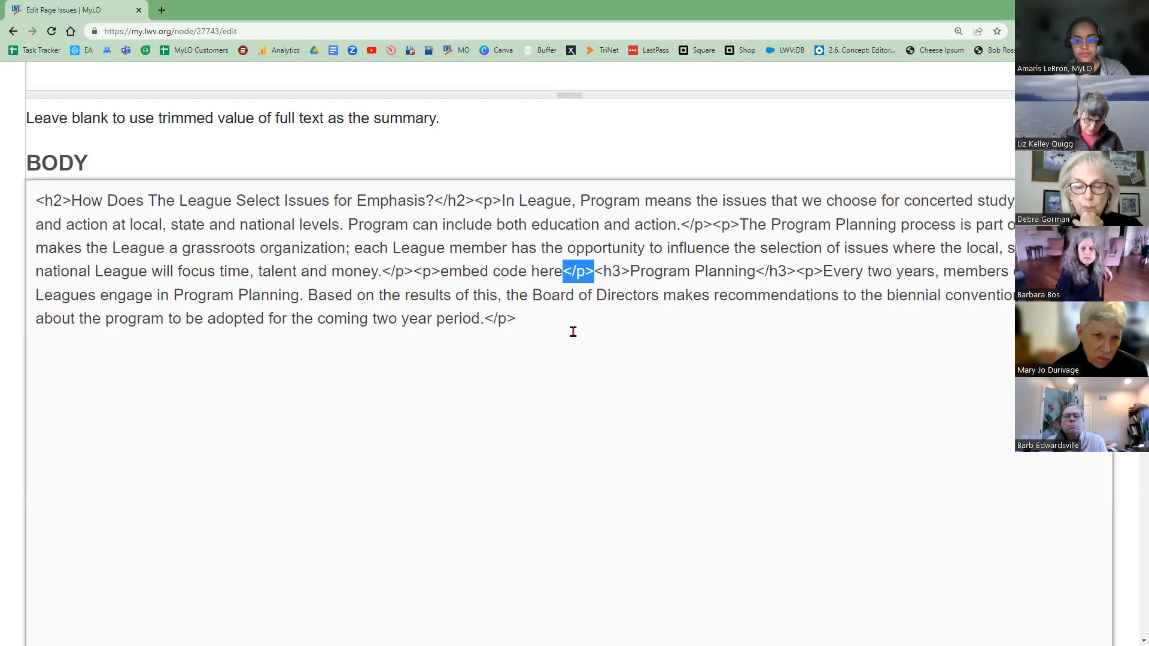
scroll(572, 338, down, 2)
scroll(579, 360, down, 2)
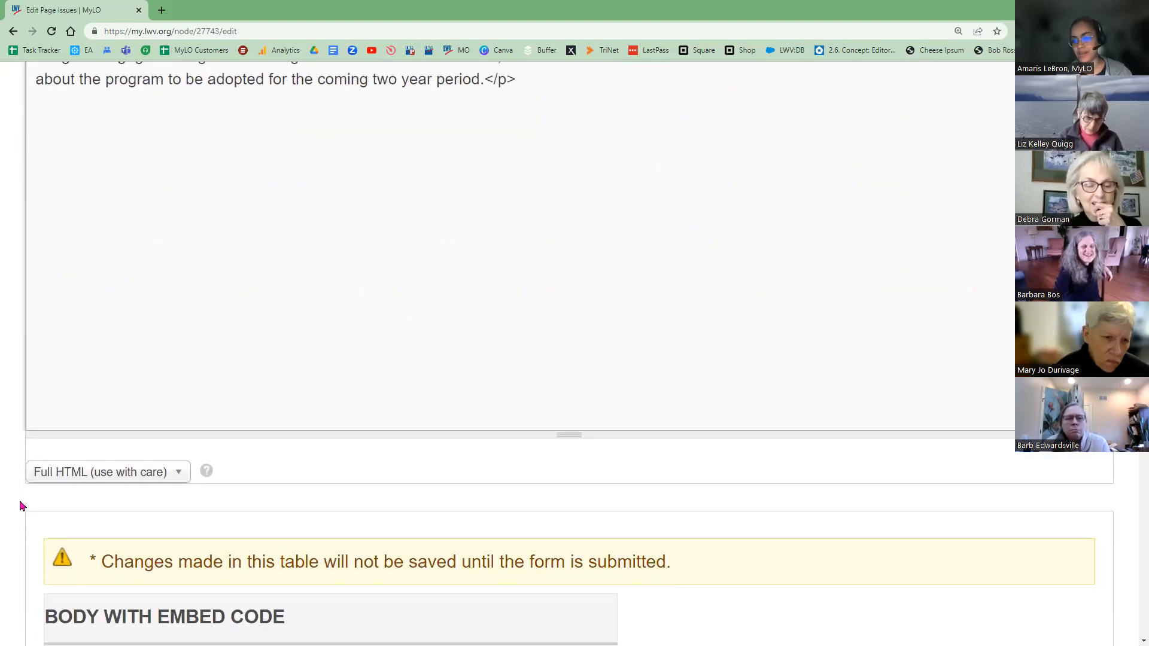
scroll(26, 525, up, 5)
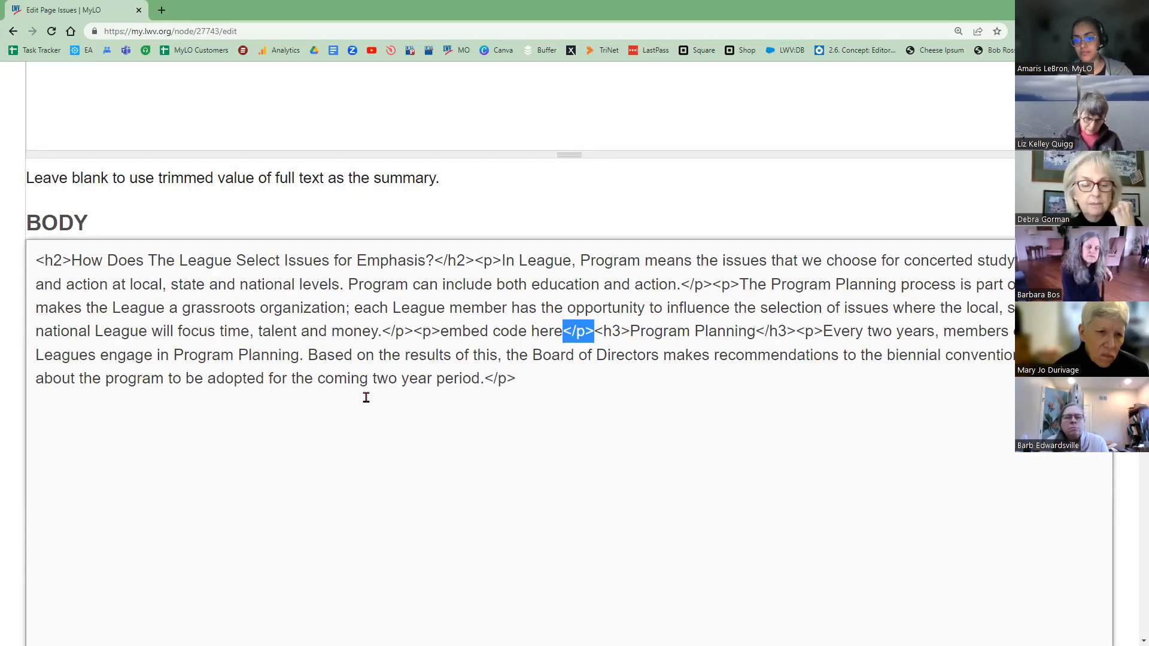
scroll(365, 401, down, 4)
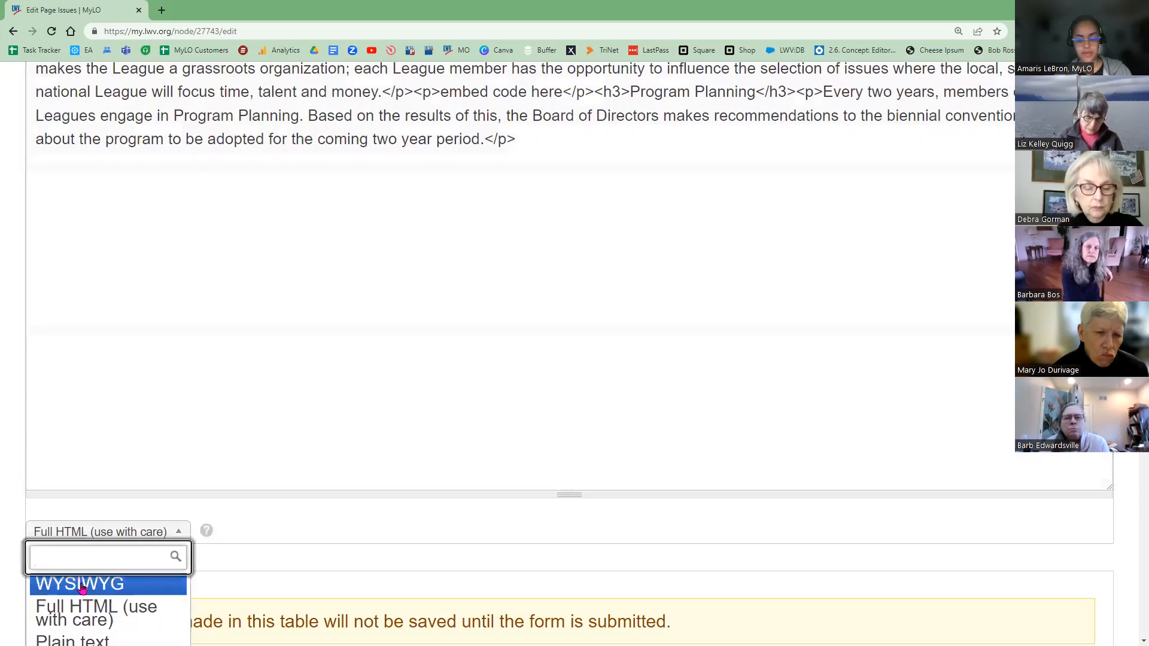
- Choose WYSIWYG as the Body text format
click(73, 582)
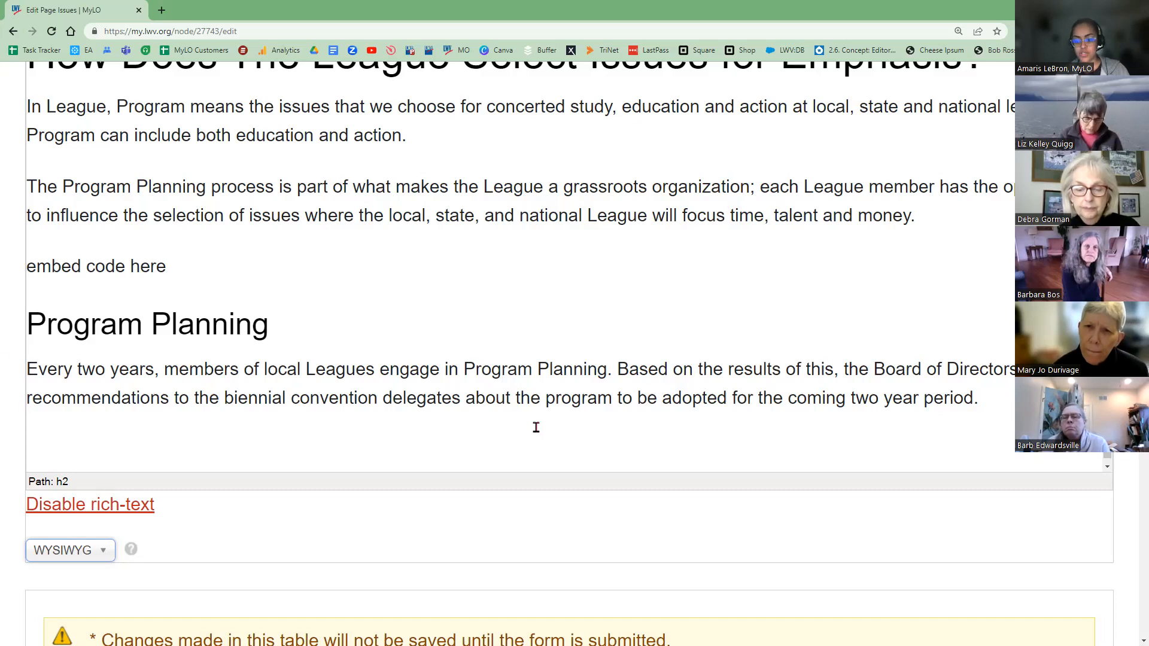
- Try lwvhudson.org, then open the Hudson MyLO site from the 'lwv hudson' address-bar suggestion
click(175, 33)
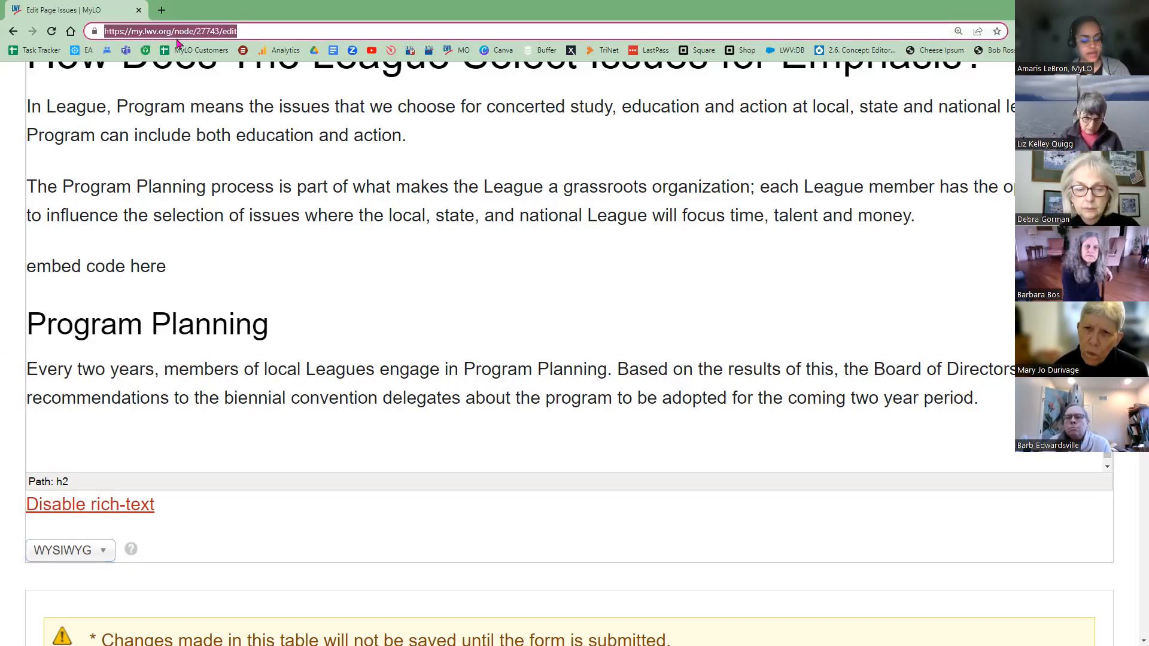
text(lwvhudson.)
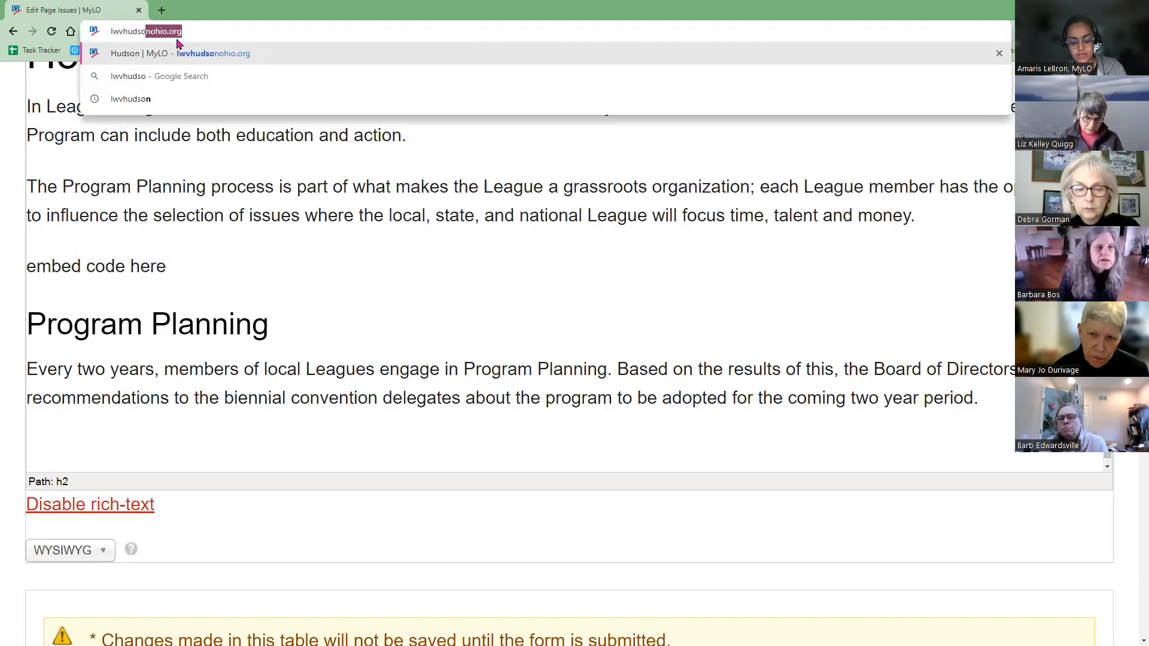
text(org)
key(Return)
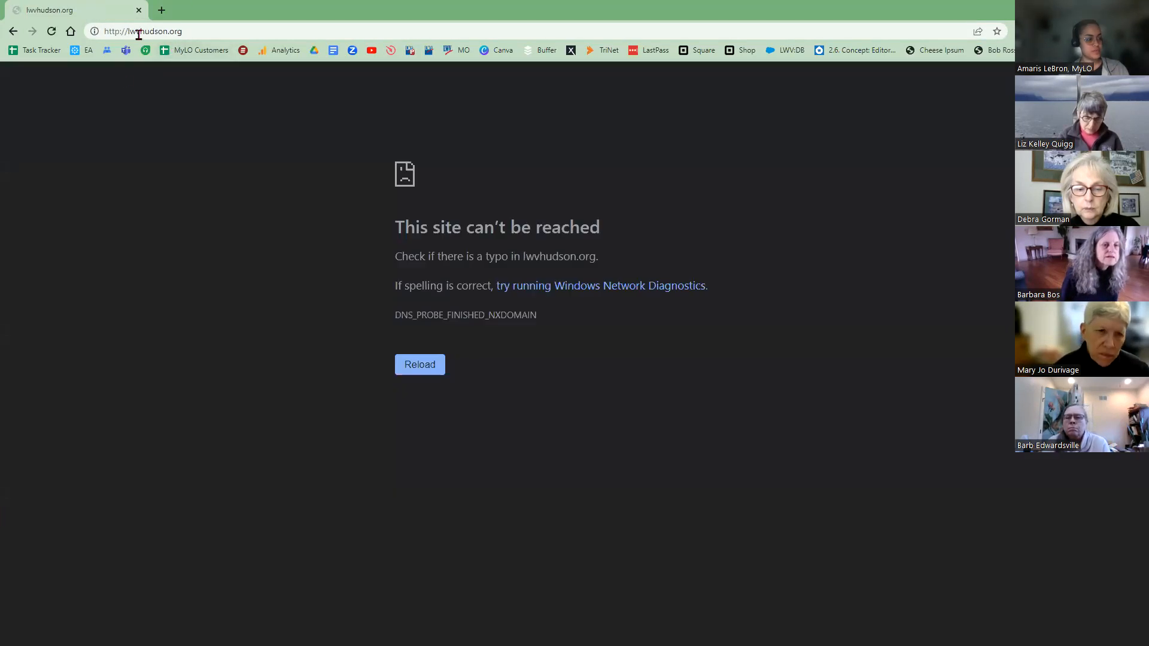
click(174, 33)
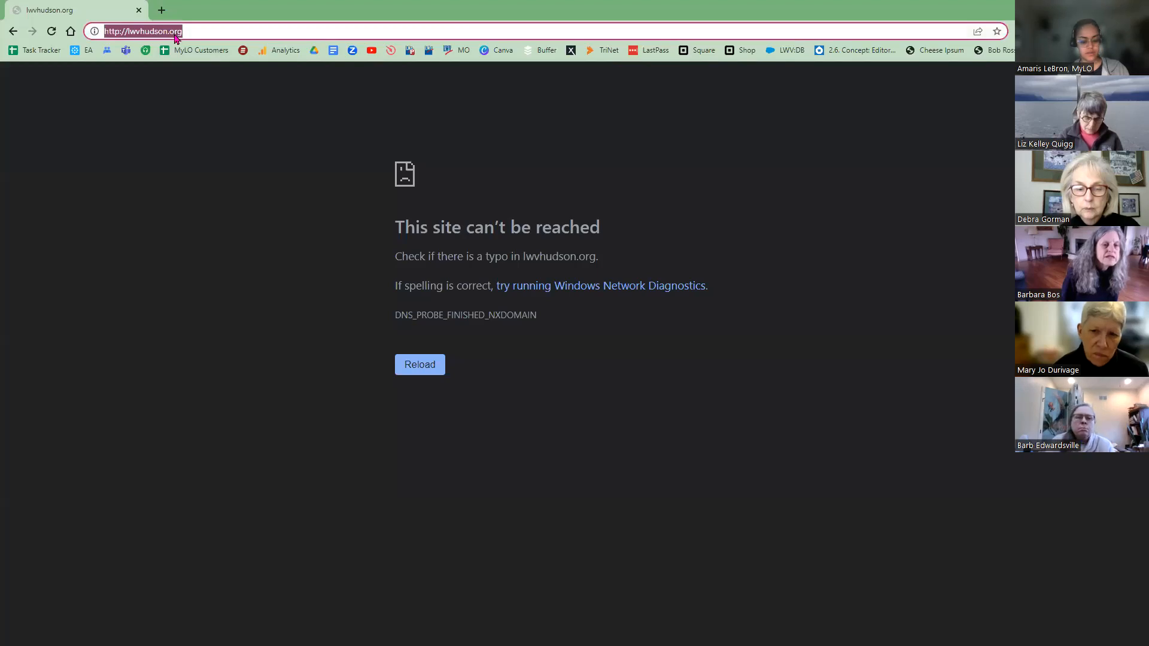
text(lwv hudson)
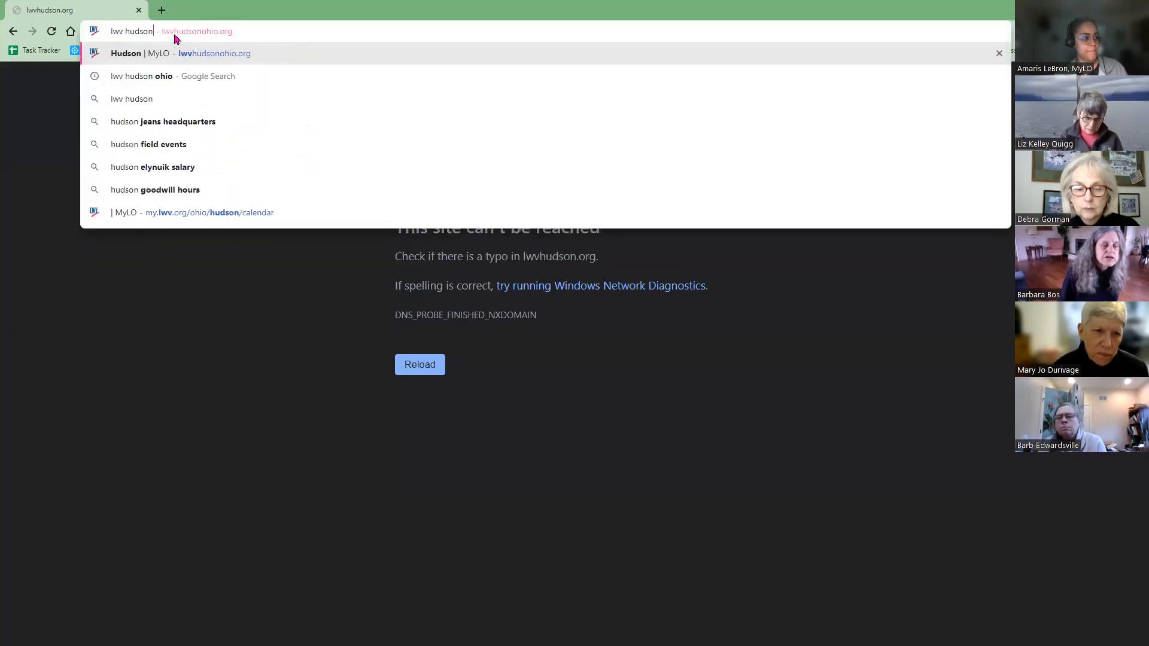
click(187, 55)
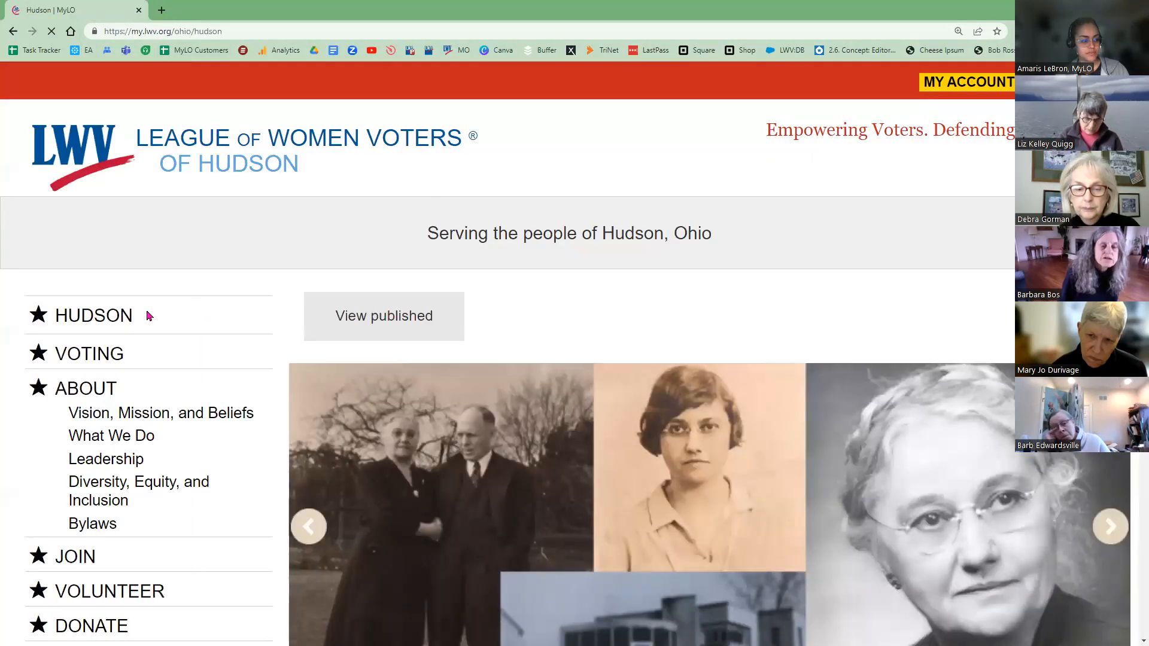
- Stop masquerading and open the Hudson Leadership page
scroll(154, 336, down, 6)
scroll(154, 334, down, 2)
scroll(119, 282, down, 6)
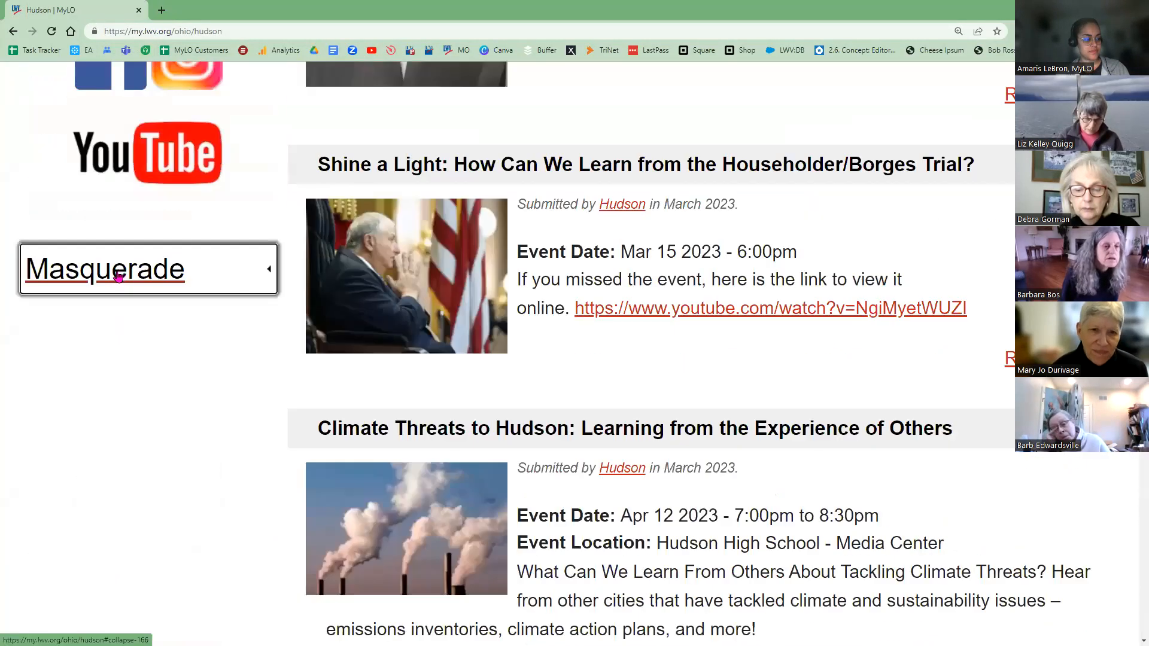
click(120, 396)
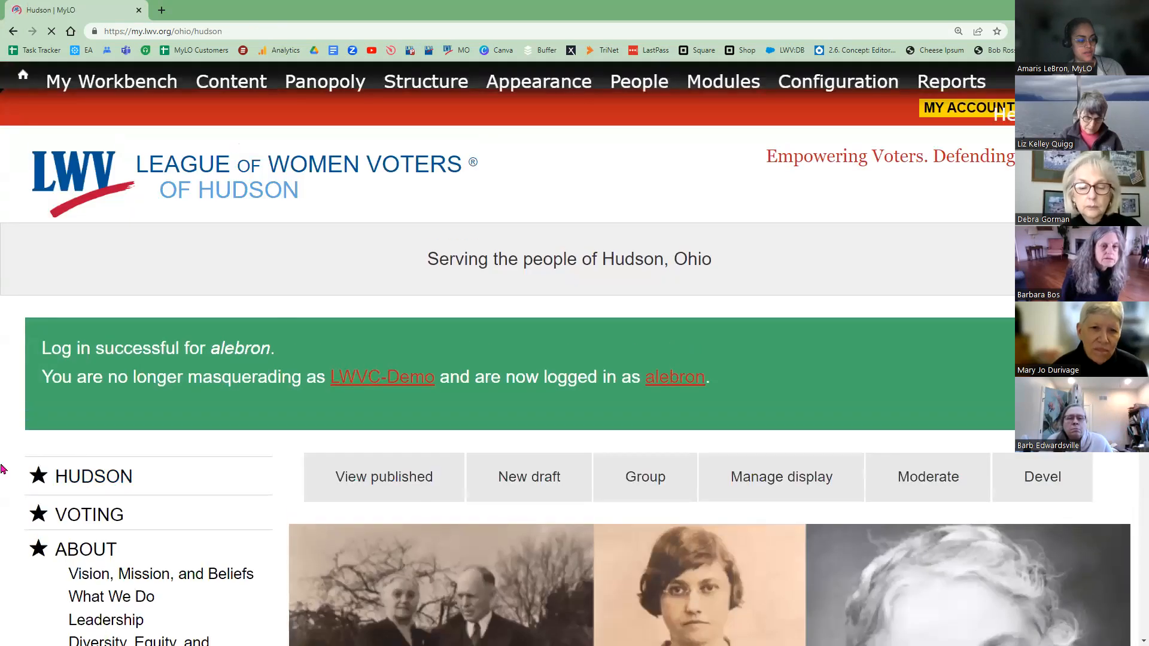
scroll(8, 480, down, 8)
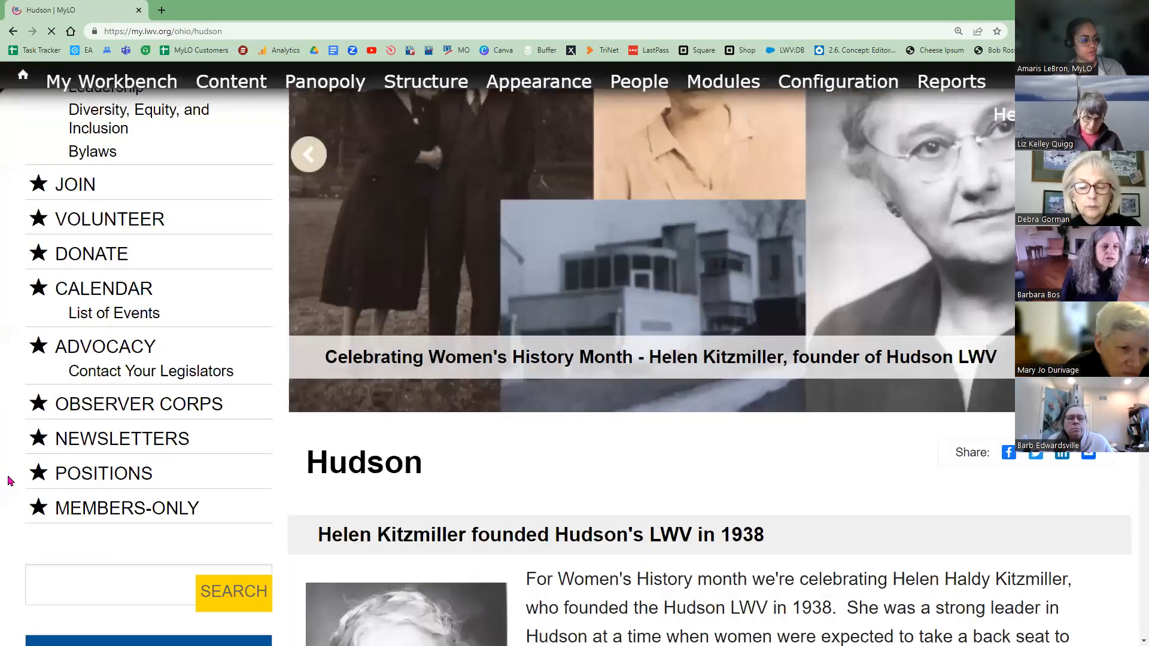
scroll(11, 484, up, 2)
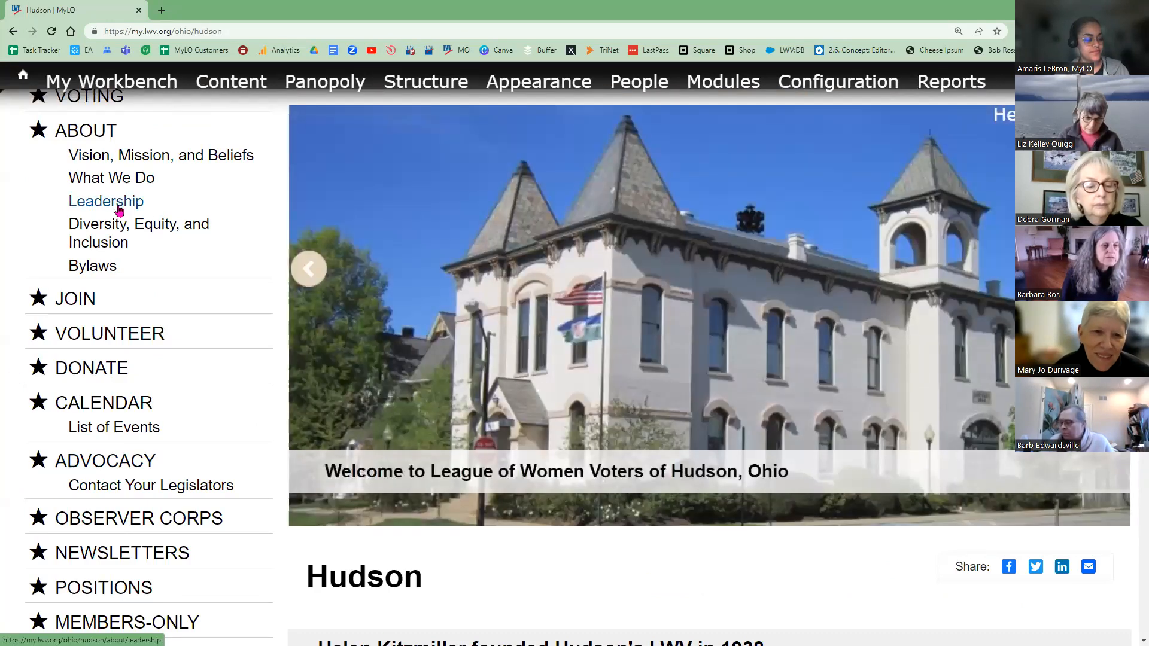
click(118, 209)
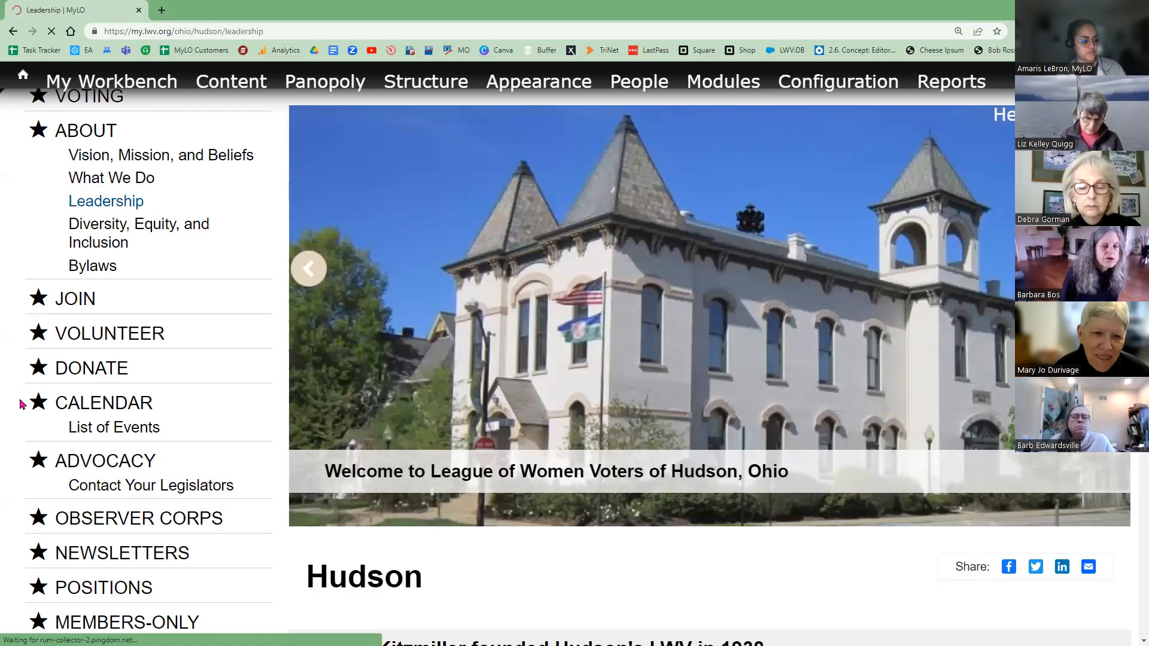
scroll(357, 431, down, 5)
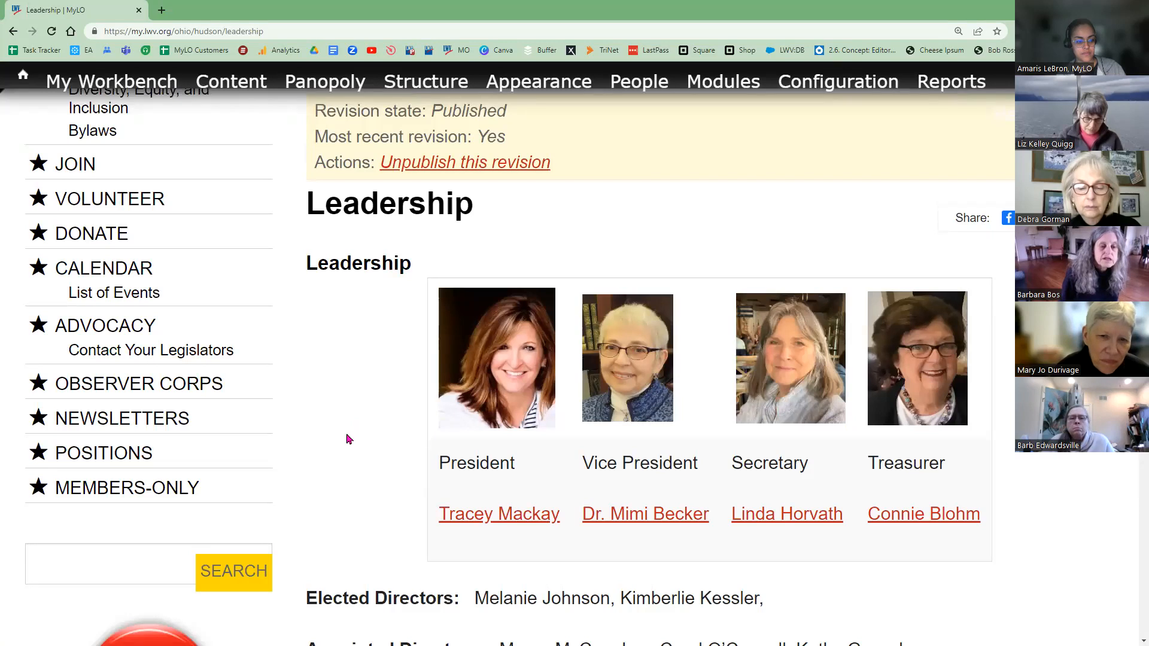
scroll(346, 439, down, 2)
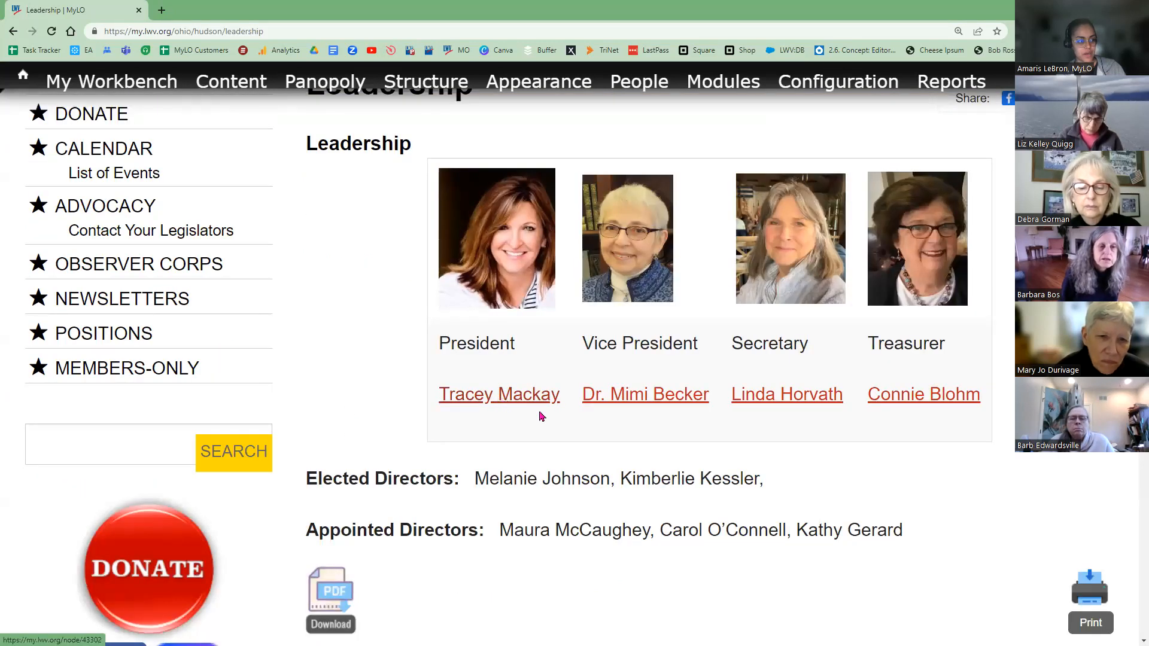
- Open the president's, vice president's and secretary's profiles each in a new tab
right_click(505, 400)
click(631, 405)
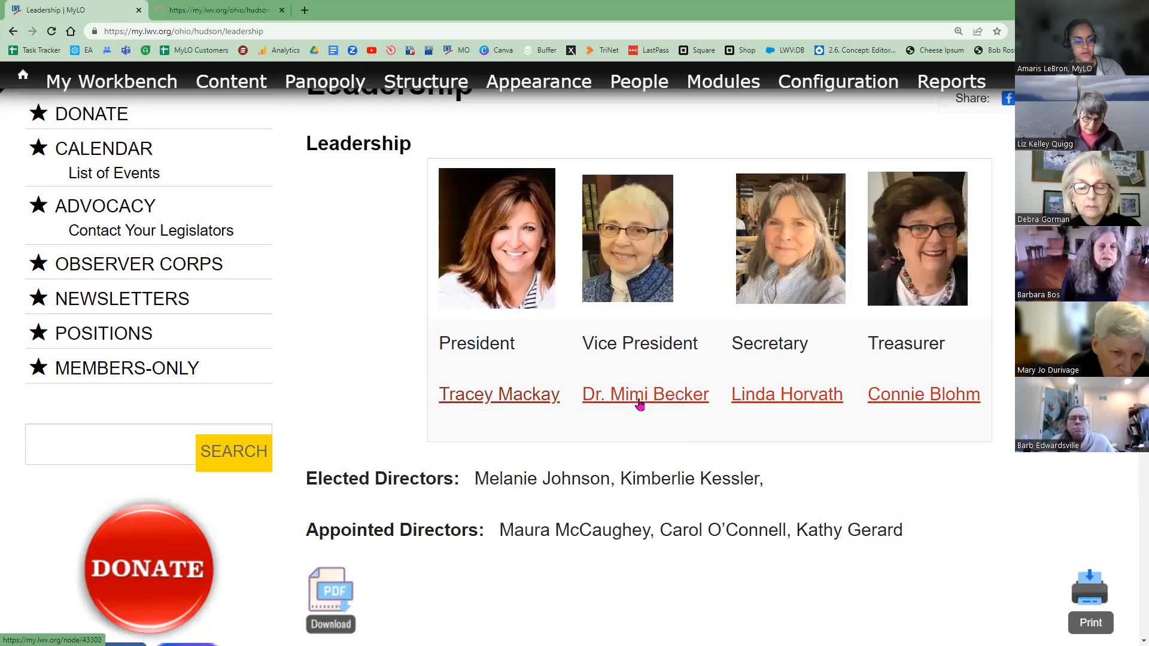
right_click(639, 404)
click(688, 408)
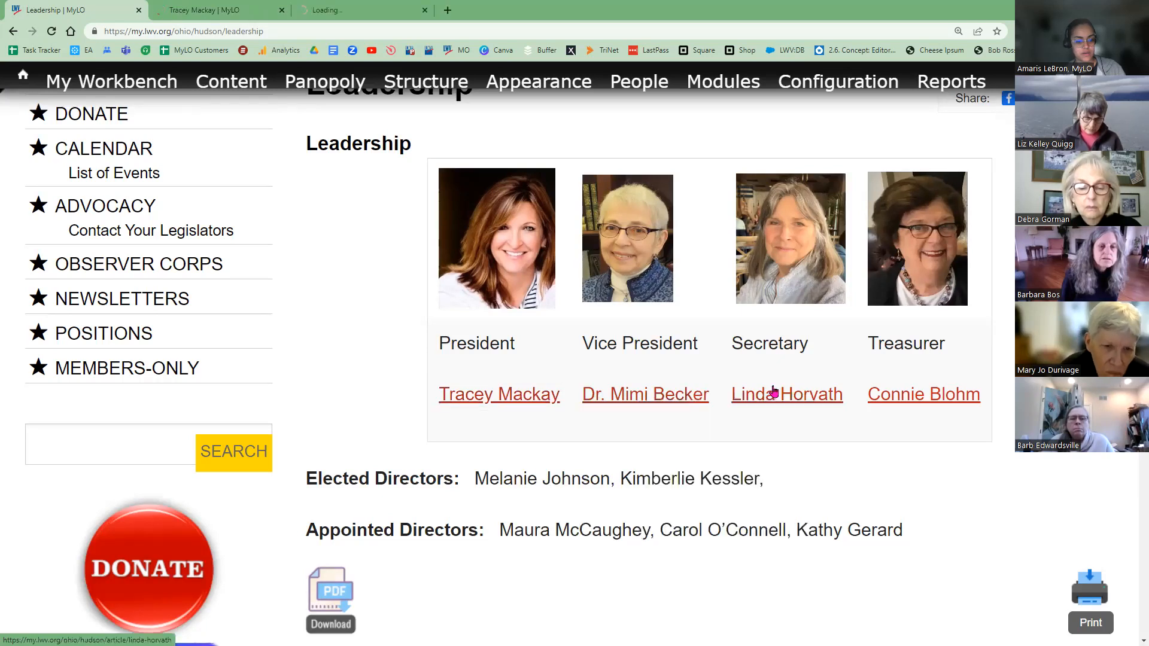
right_click(817, 412)
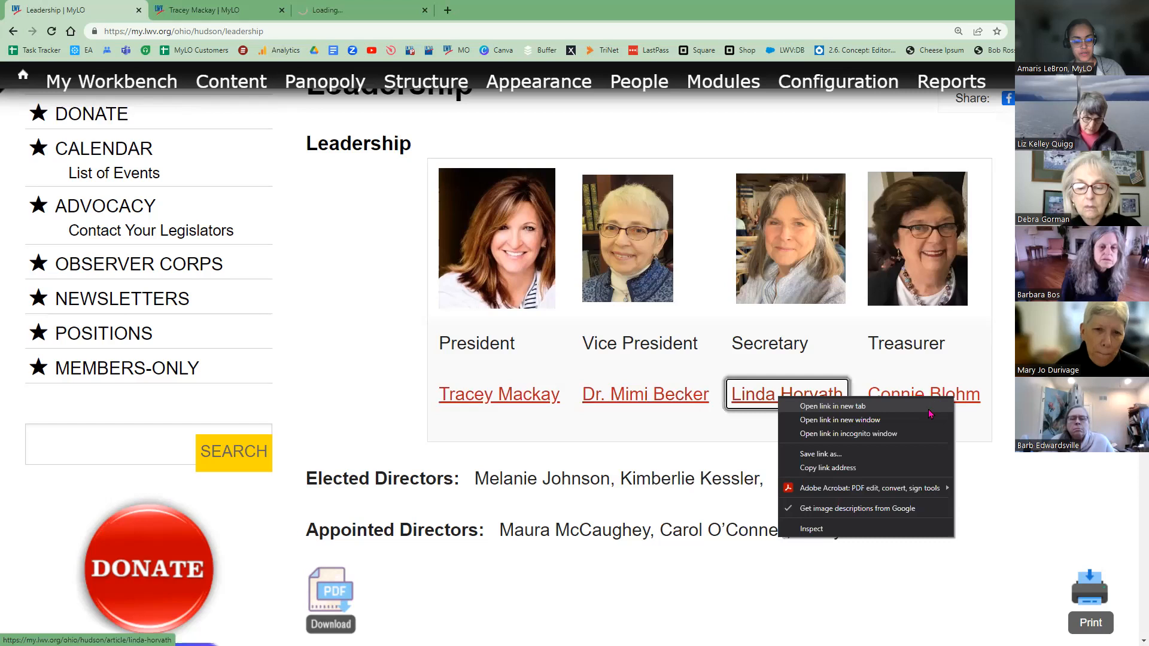
click(930, 411)
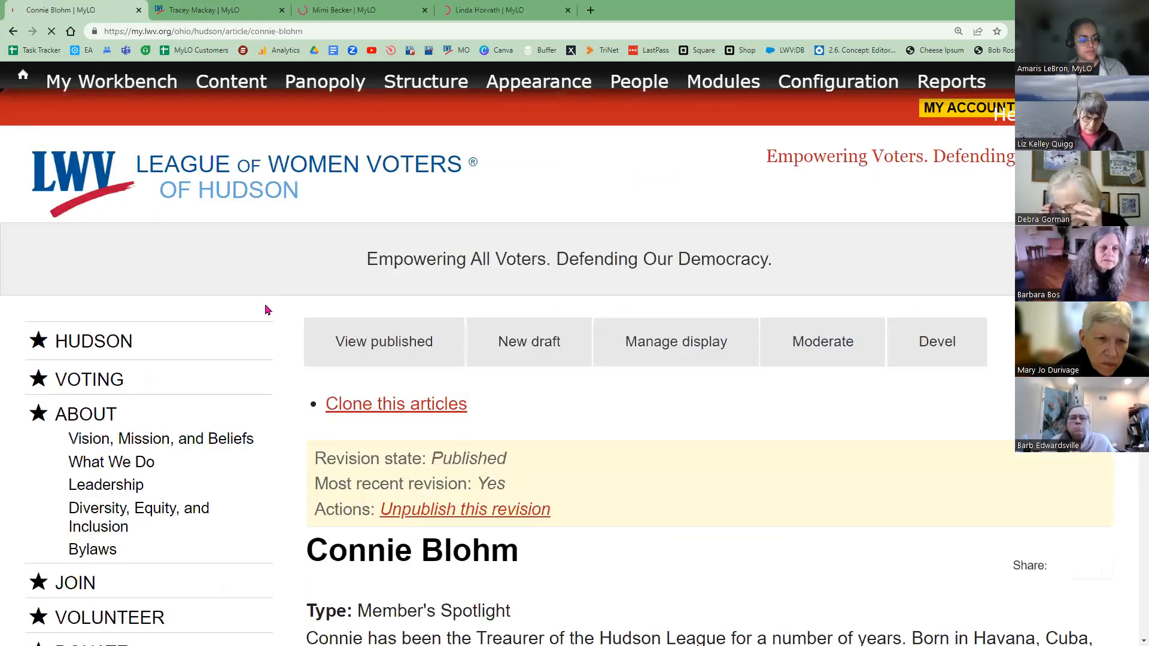
- Review the president's and vice president's profile tabs, highlighting 'articles' in the clone link
scroll(266, 309, down, 5)
drag(359, 311, 527, 328)
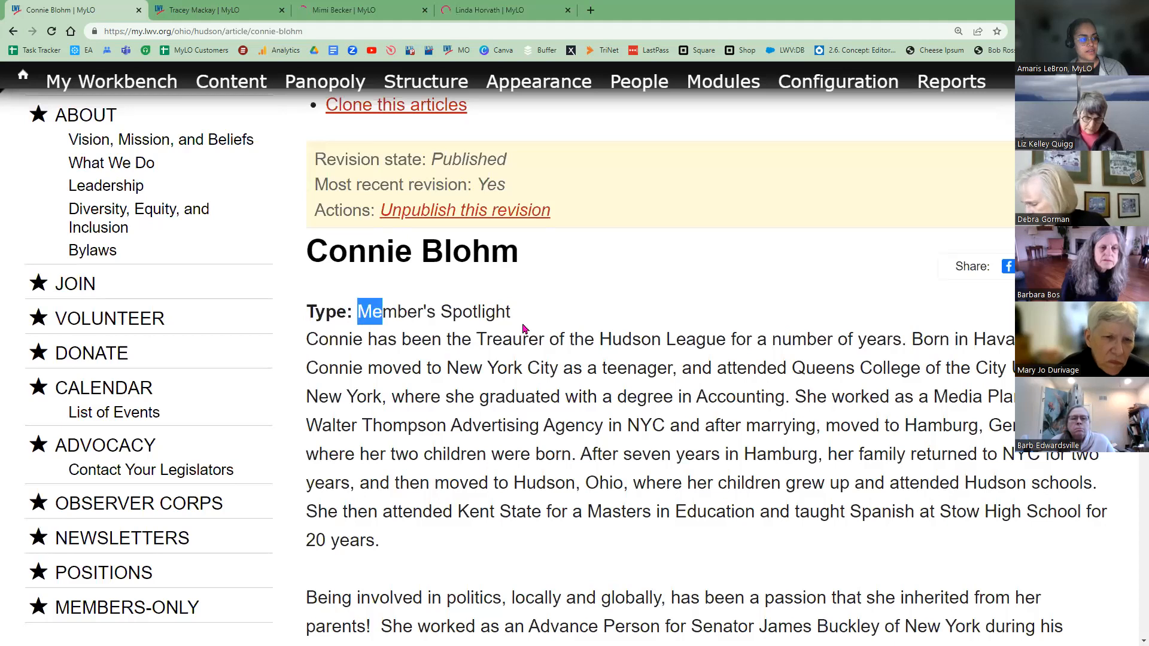
click(235, 10)
scroll(691, 400, down, 5)
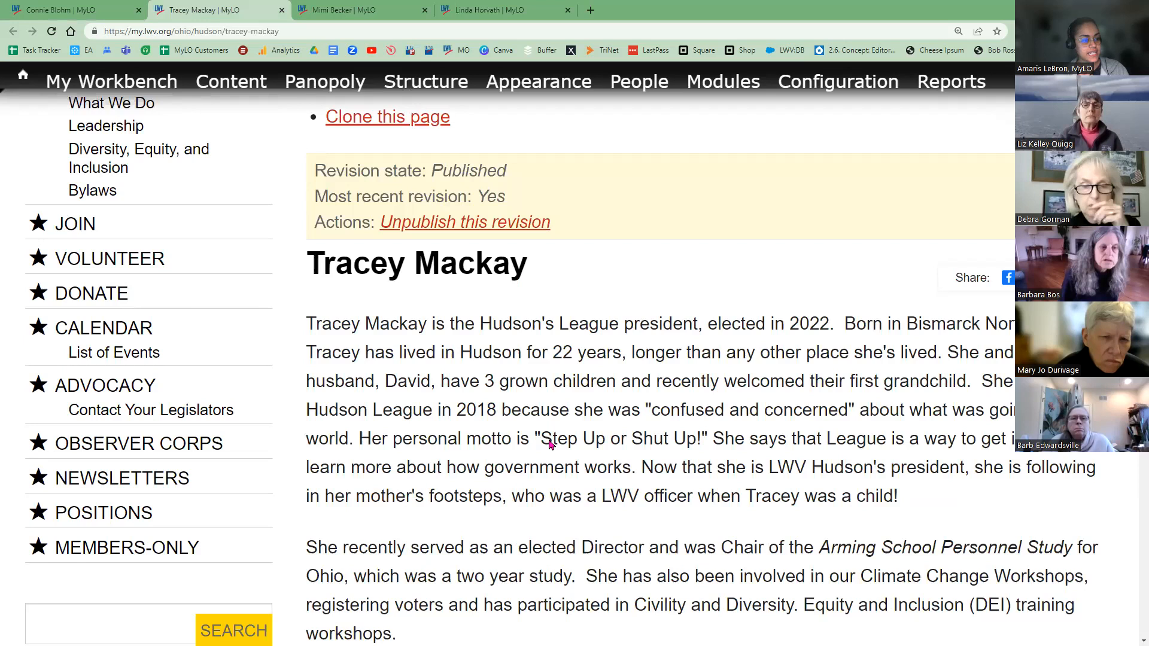
scroll(539, 443, up, 4)
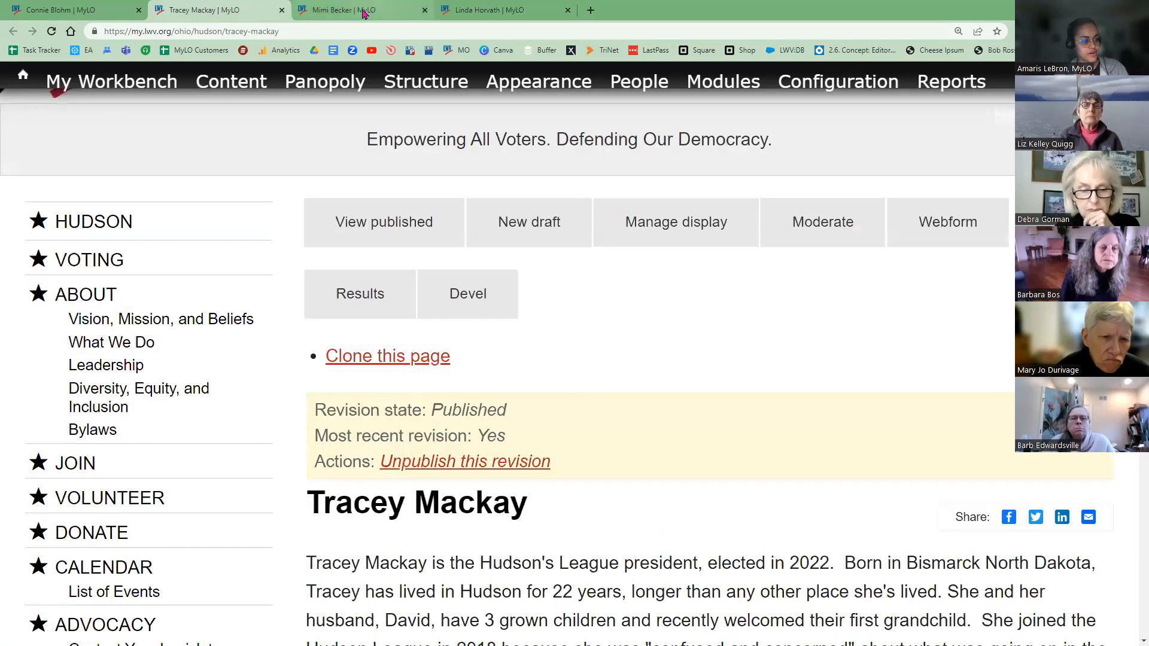
click(365, 17)
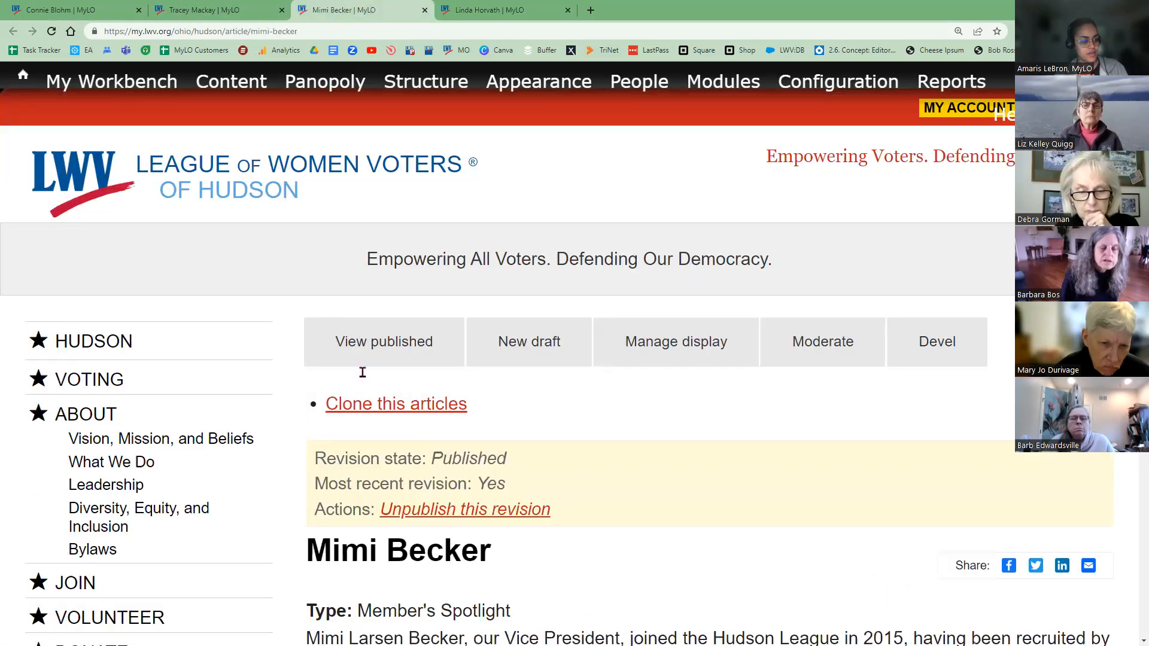
scroll(362, 372, down, 4)
double_click(412, 167)
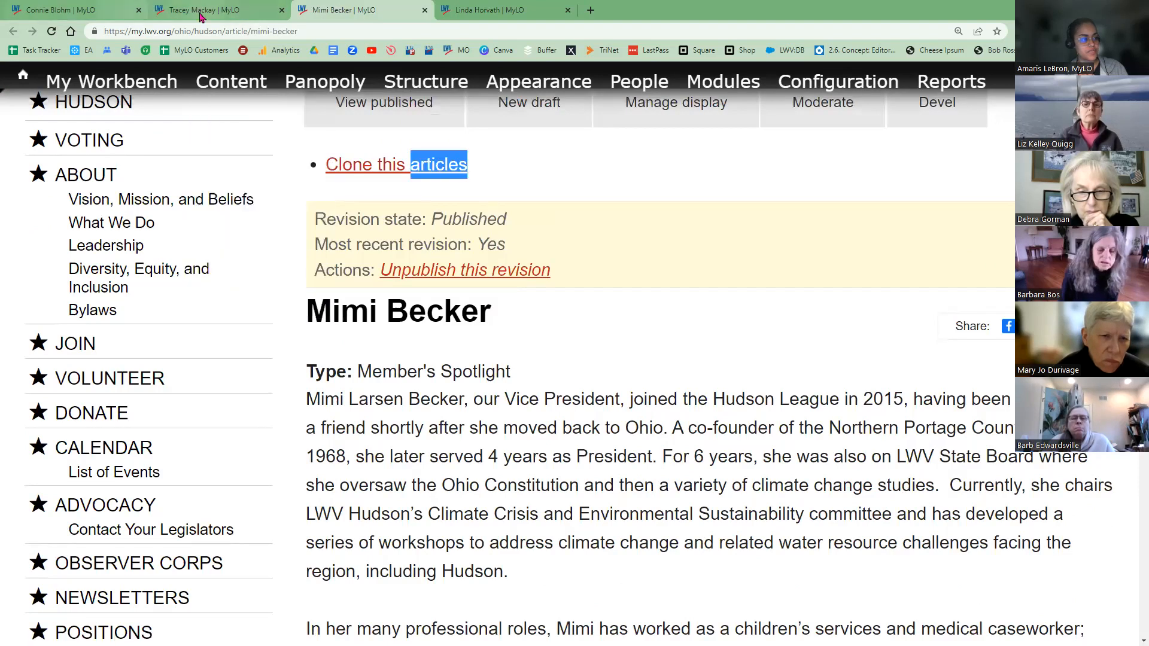
- Cycle past the secretary's tab back to the president's profile and clear the text selection
key(ctrl+Tab)
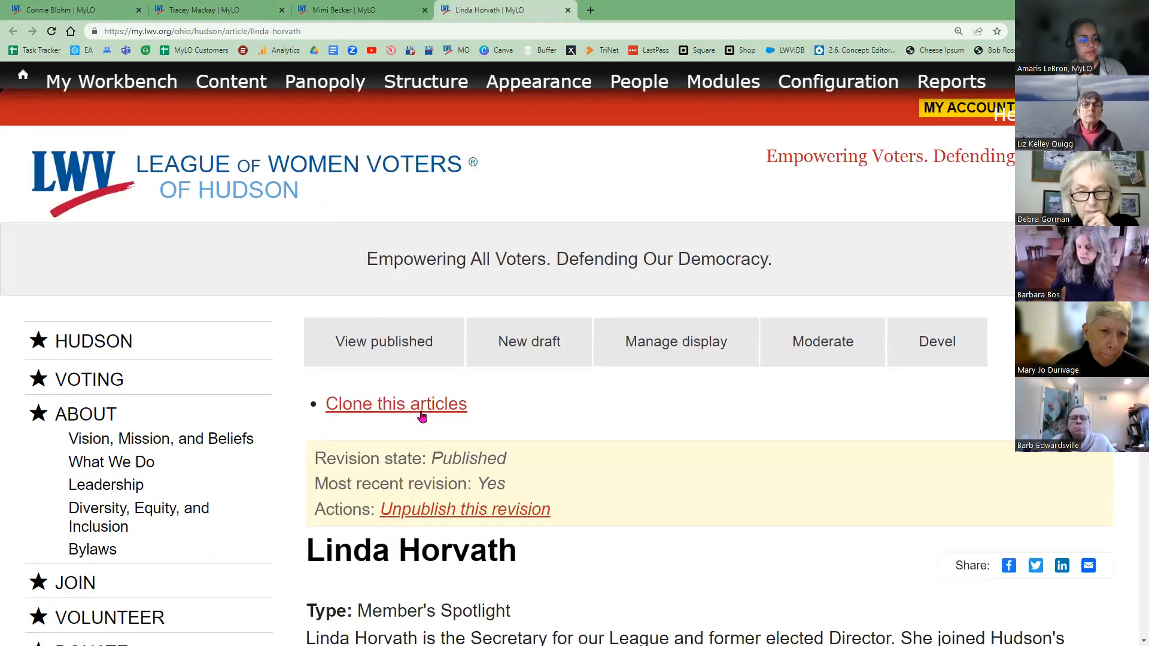
key(ctrl+2)
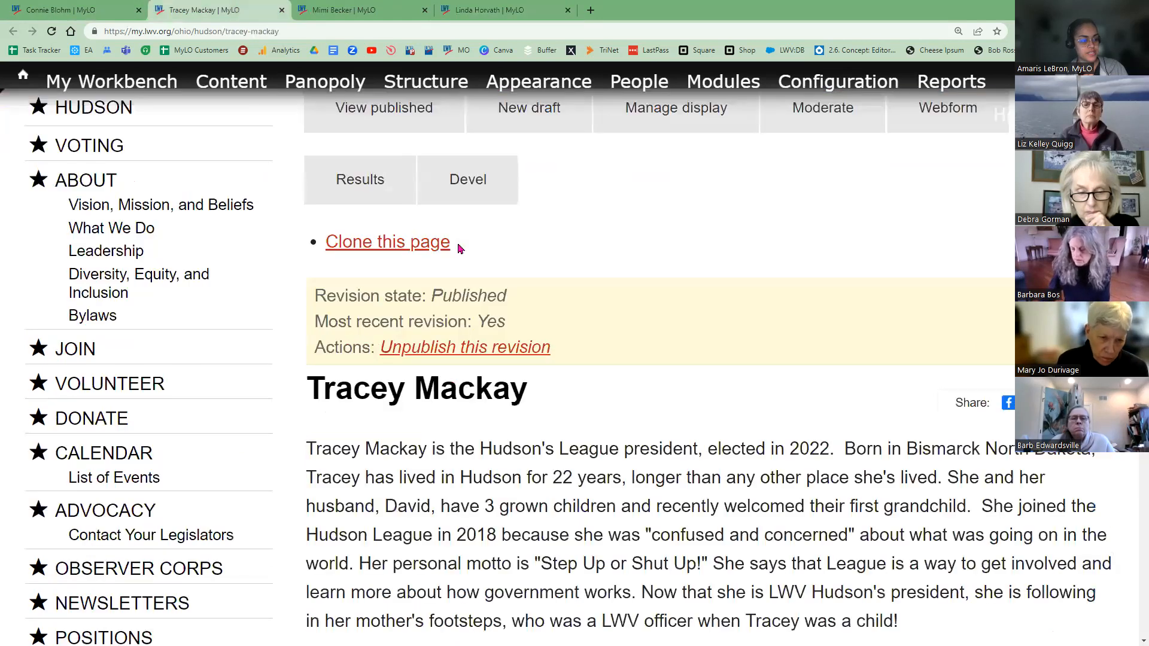
scroll(419, 248, down, 1)
drag(412, 290, 315, 291)
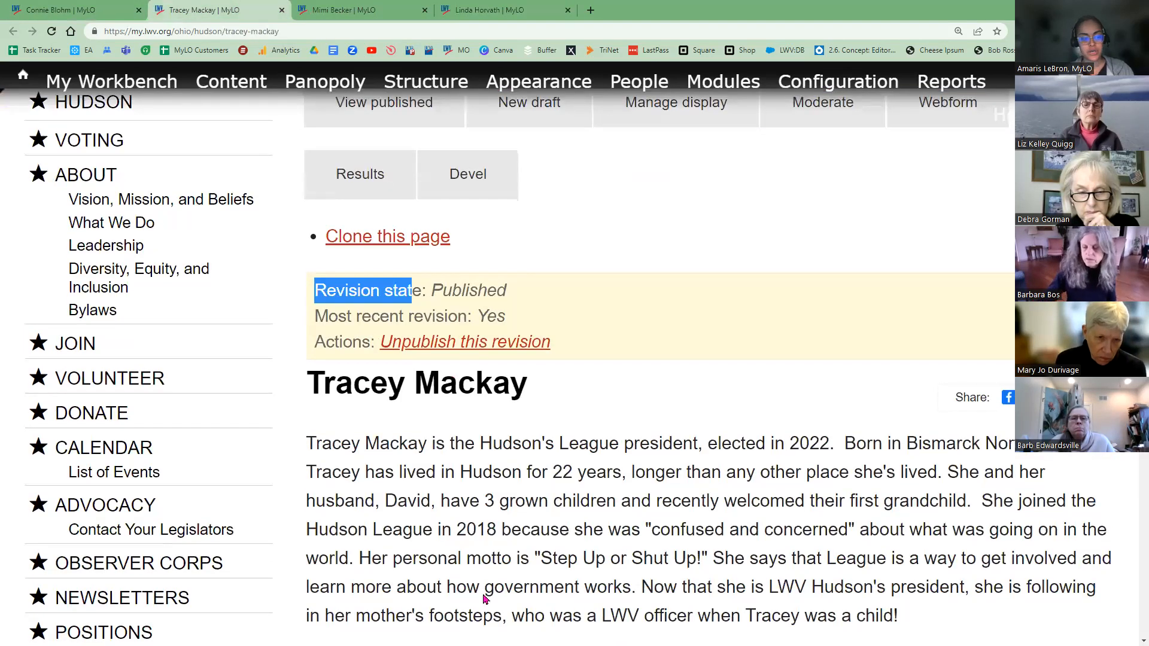
click(515, 523)
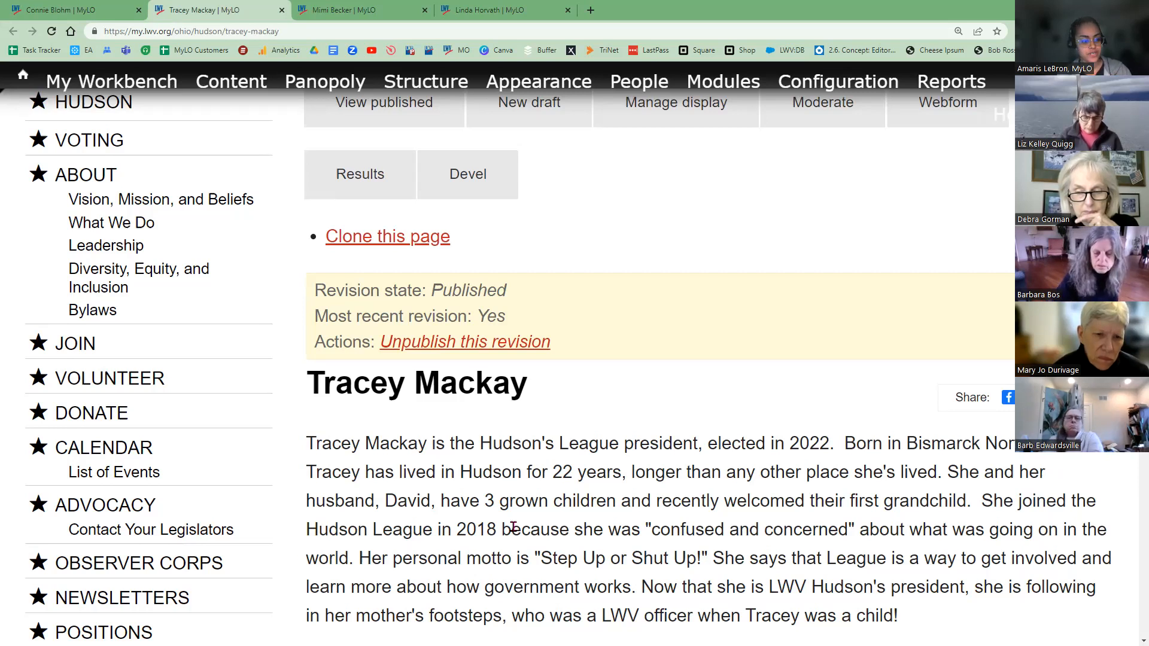
scroll(502, 519, up, 2)
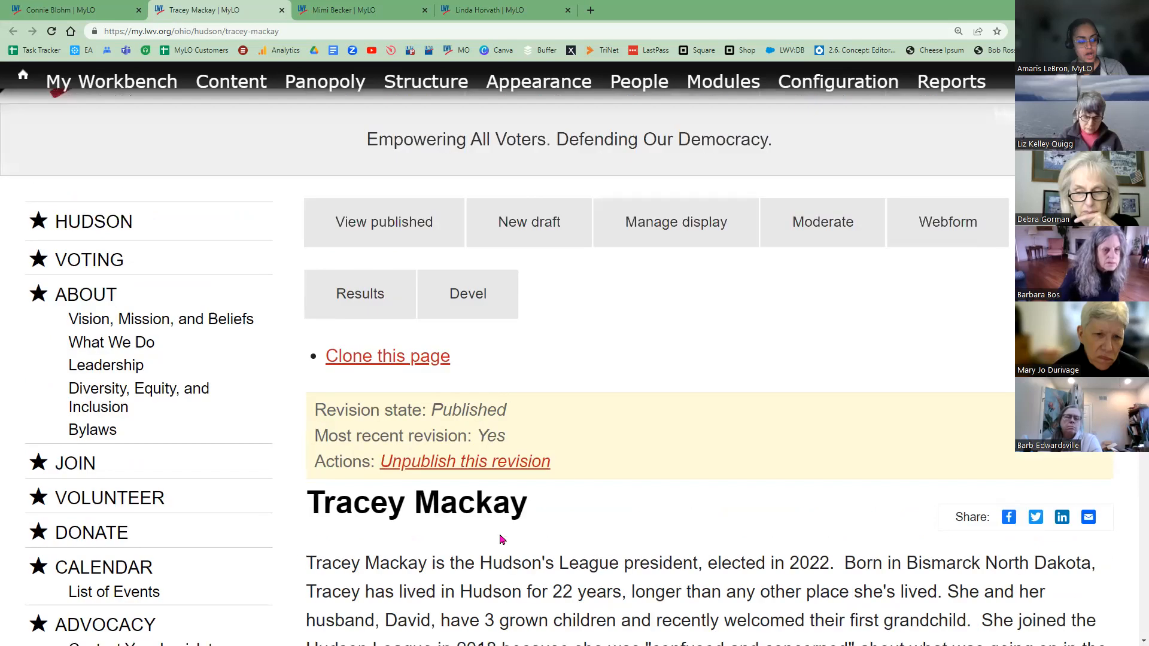
scroll(18, 496, down, 4)
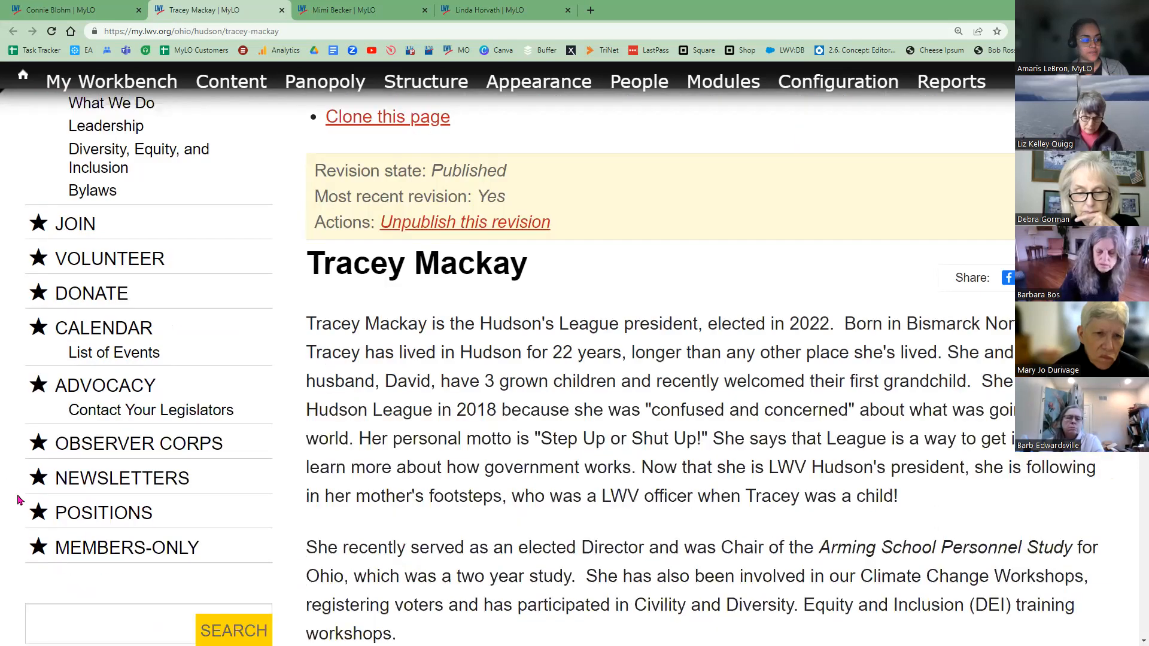
scroll(54, 467, down, 10)
- Masquerade as the matching member by entering their username in the Masquerade block
click(121, 413)
click(134, 456)
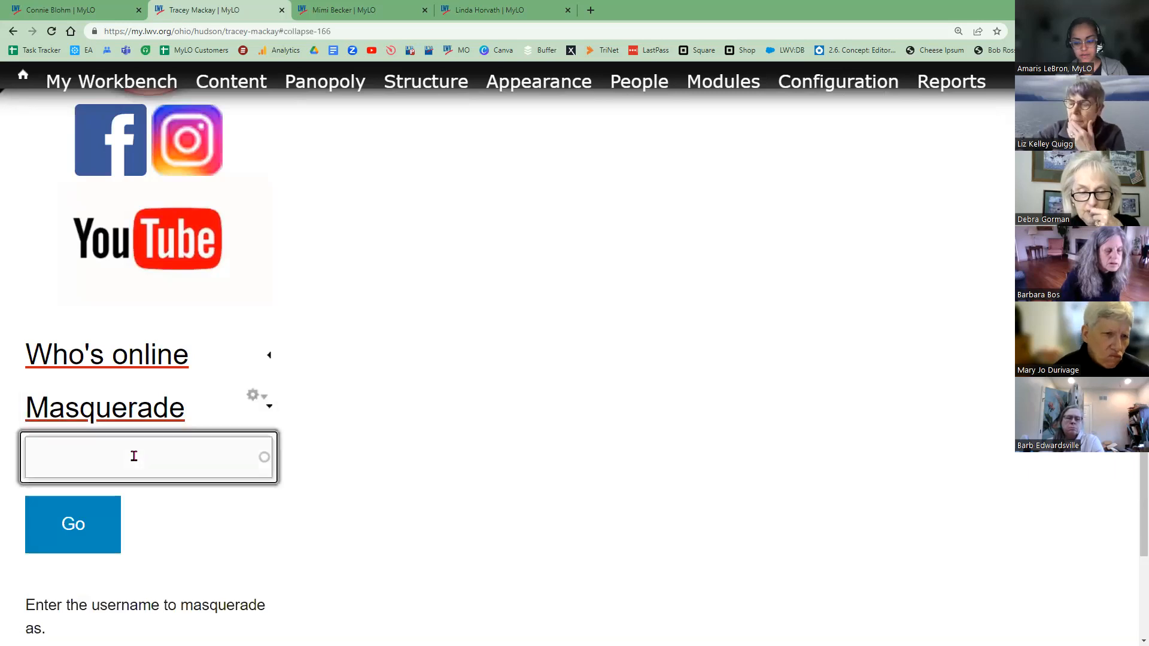
text(barb)
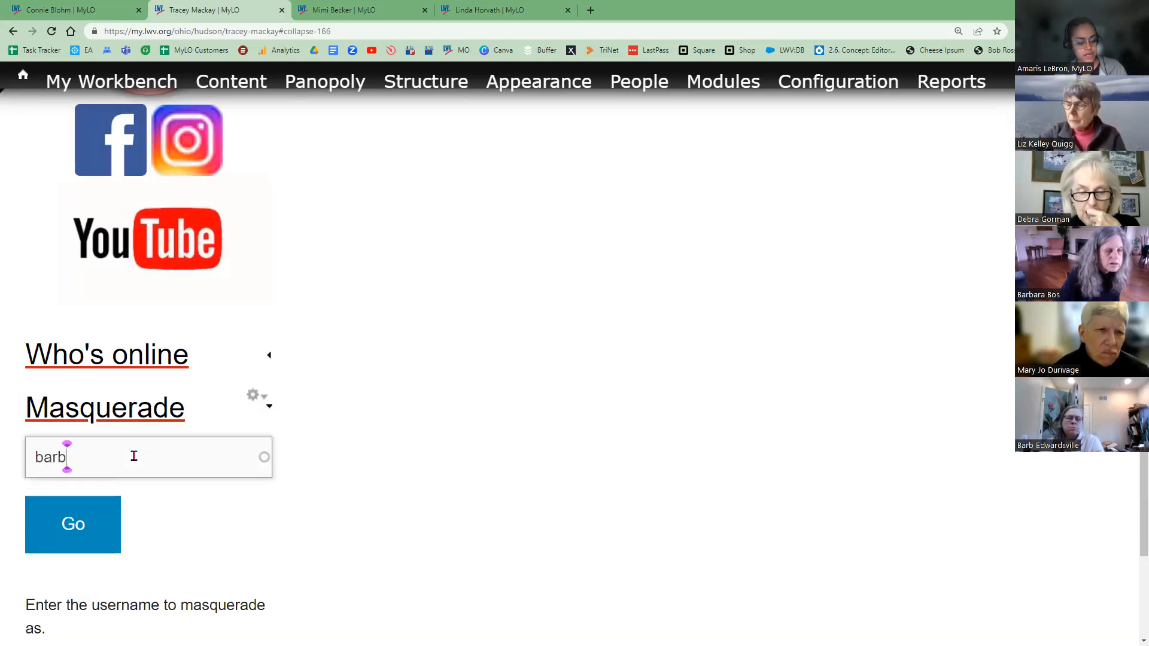
text(ara)
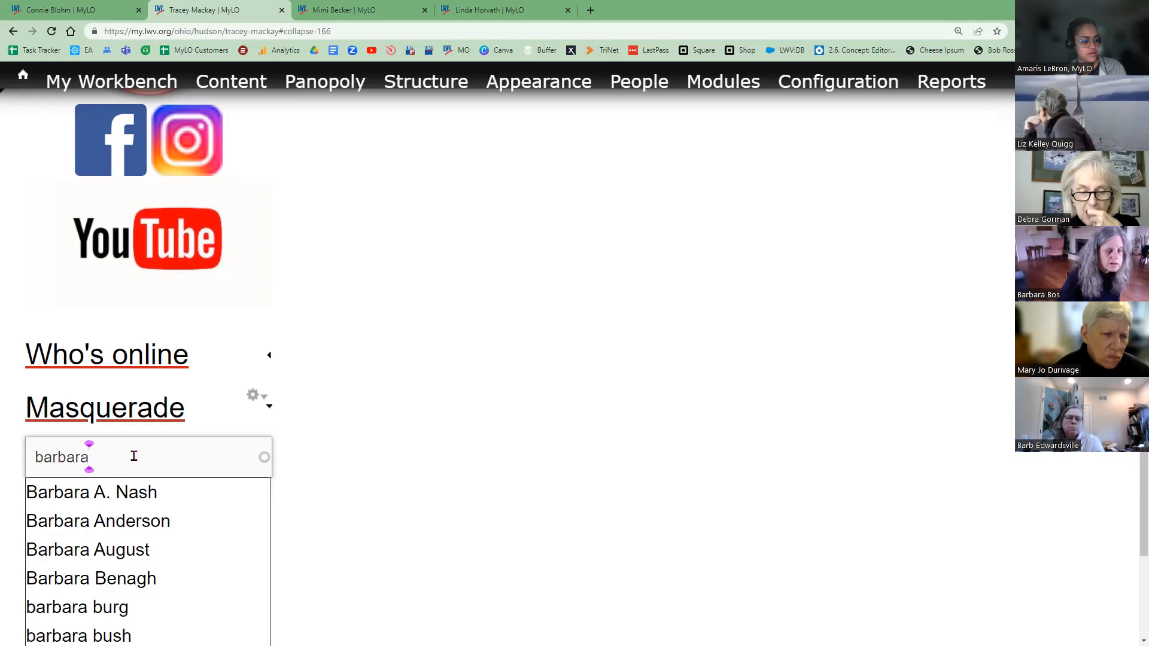
text(bo)
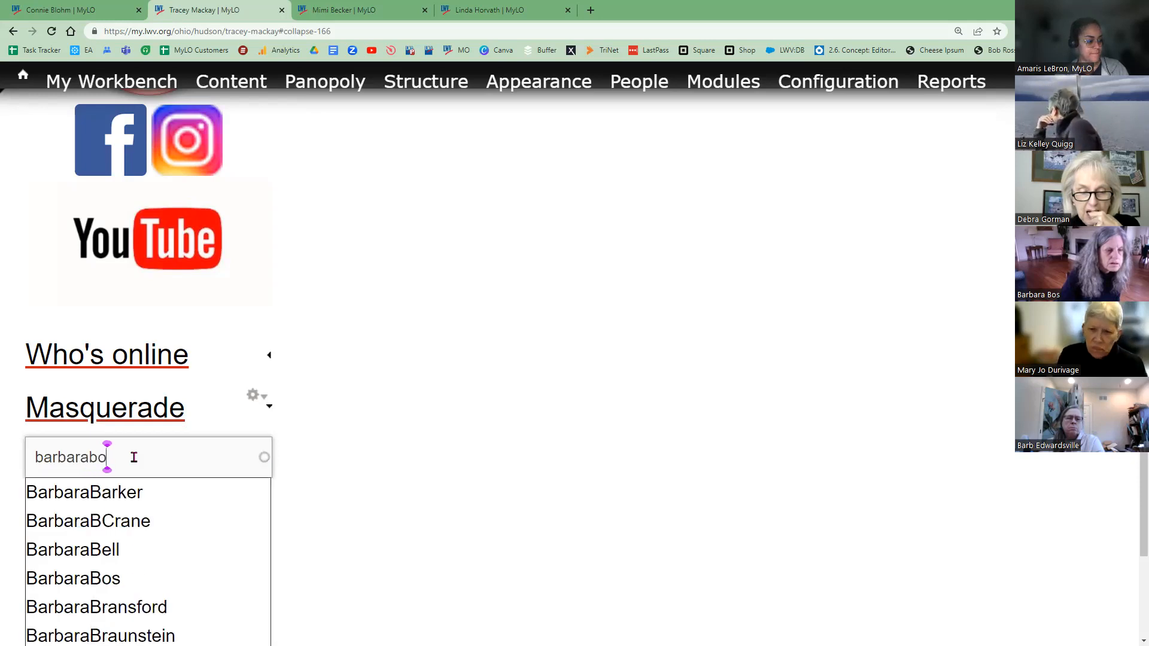
click(70, 542)
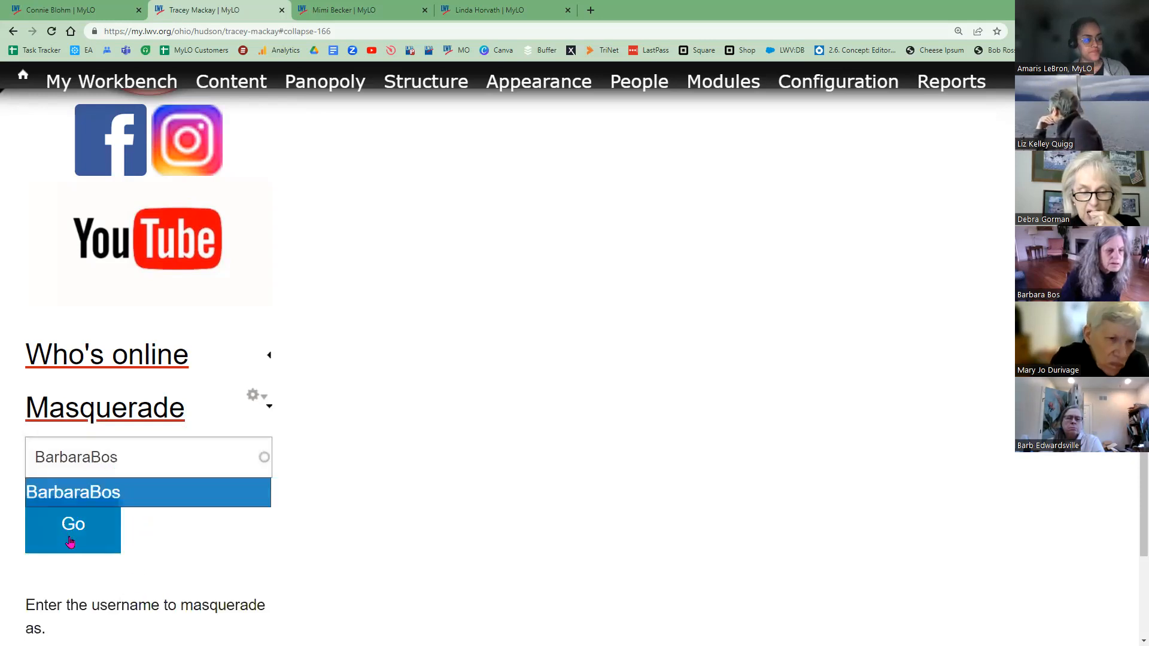
click(70, 541)
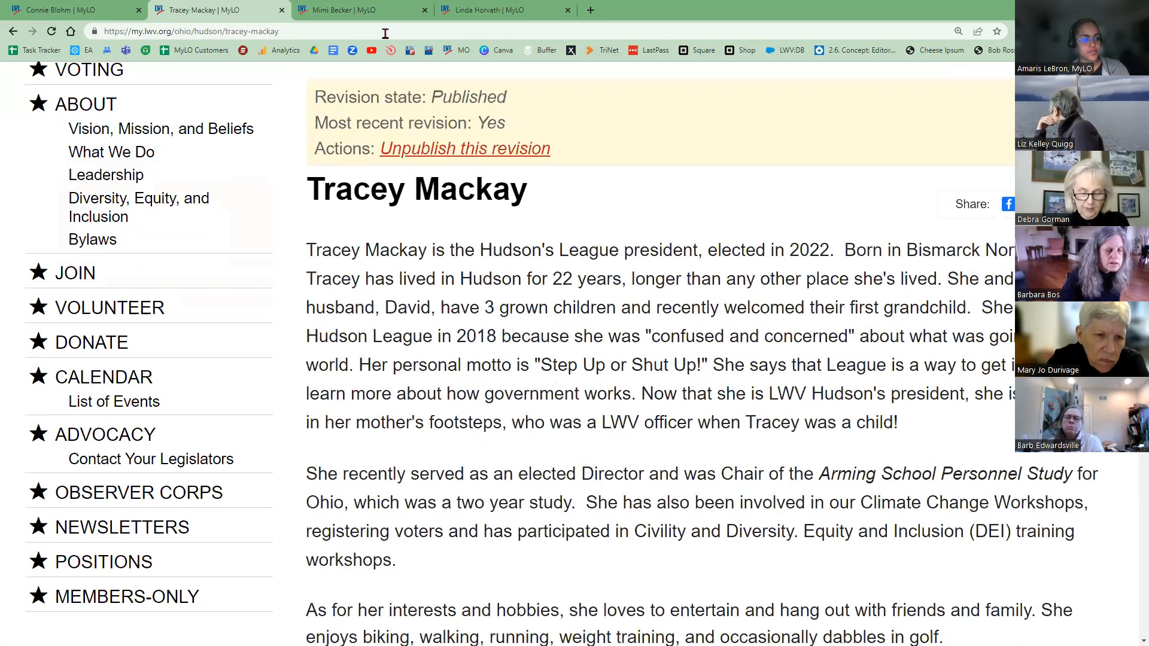
- Look through the vice president's Member's Spotlight article for comparison
click(383, 13)
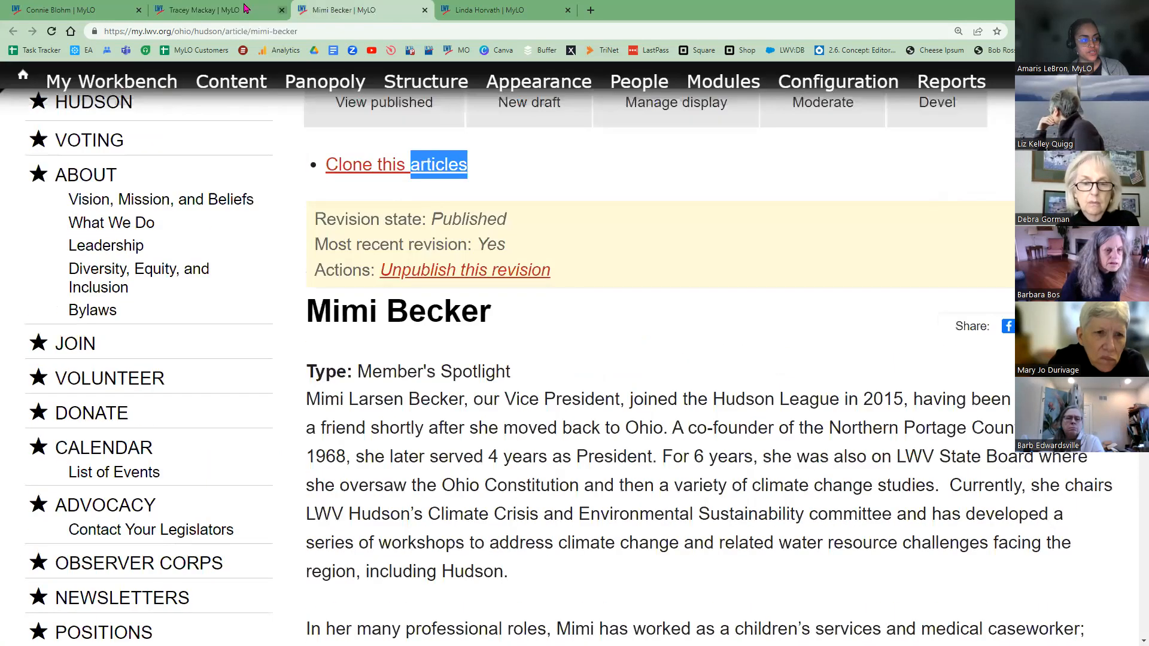
scroll(304, 279, down, 2)
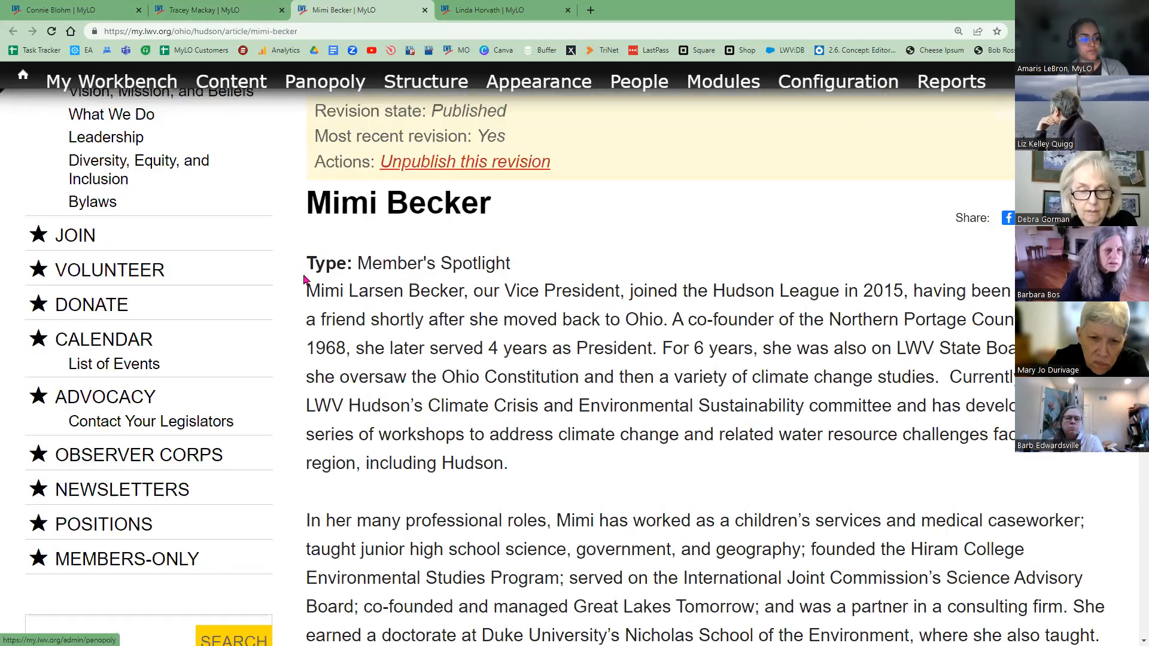
scroll(458, 330, down, 1)
drag(549, 426, 552, 438)
scroll(552, 439, down, 4)
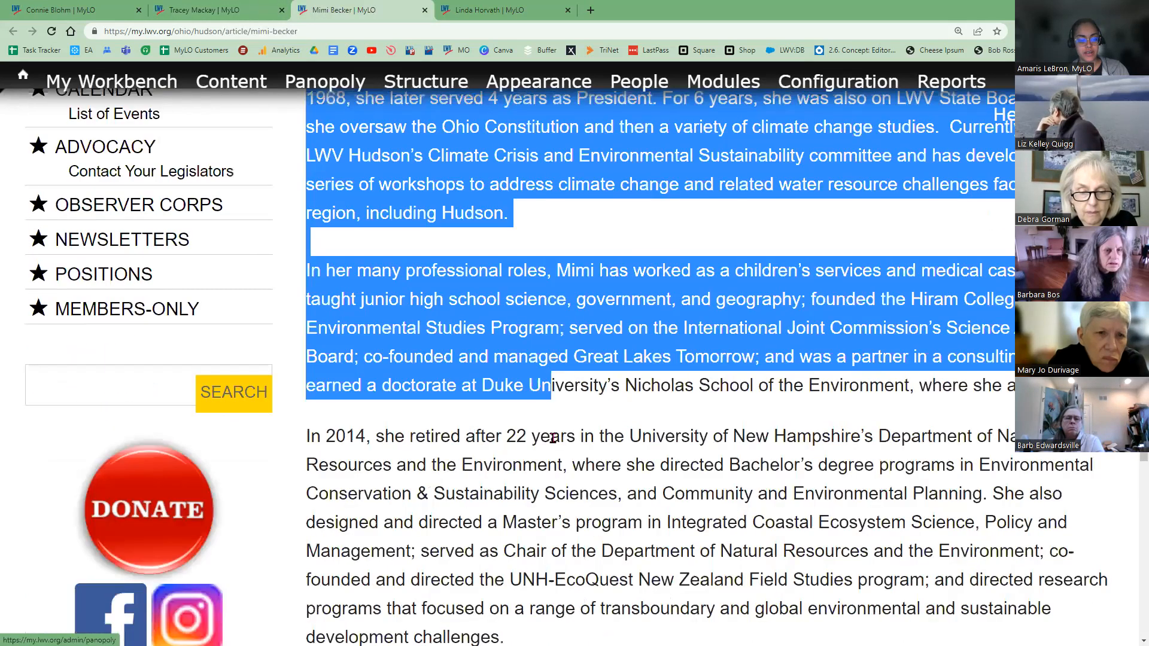
drag(646, 267, 629, 285)
scroll(629, 284, down, 6)
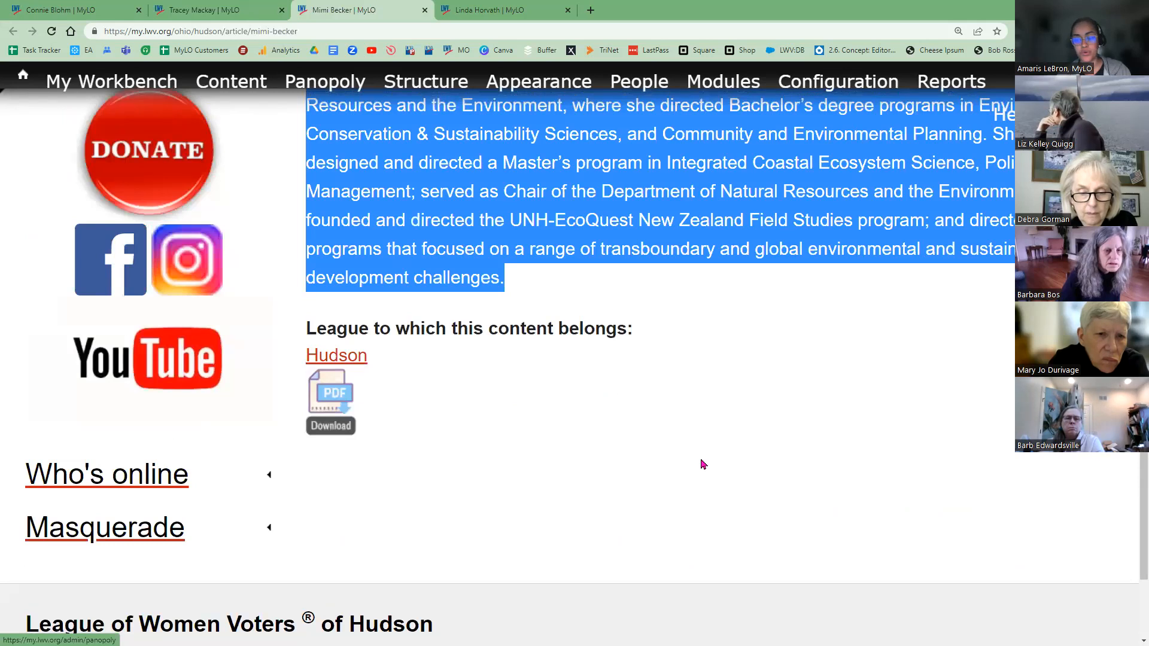
scroll(658, 475, up, 6)
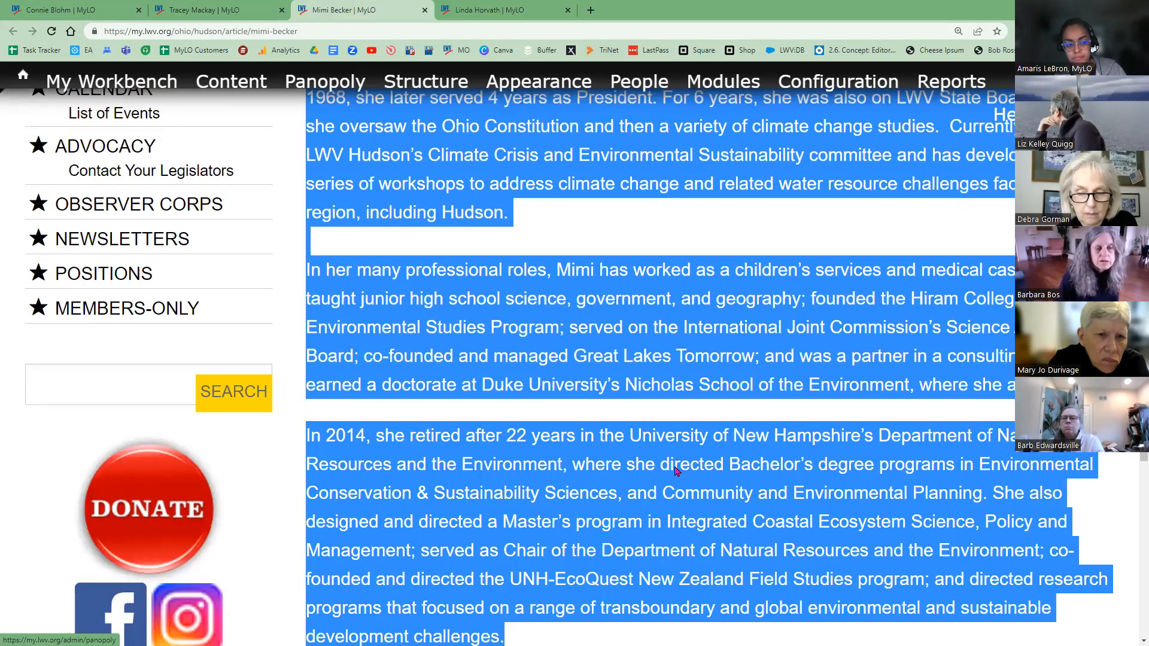
scroll(449, 344, up, 4)
scroll(500, 326, up, 1)
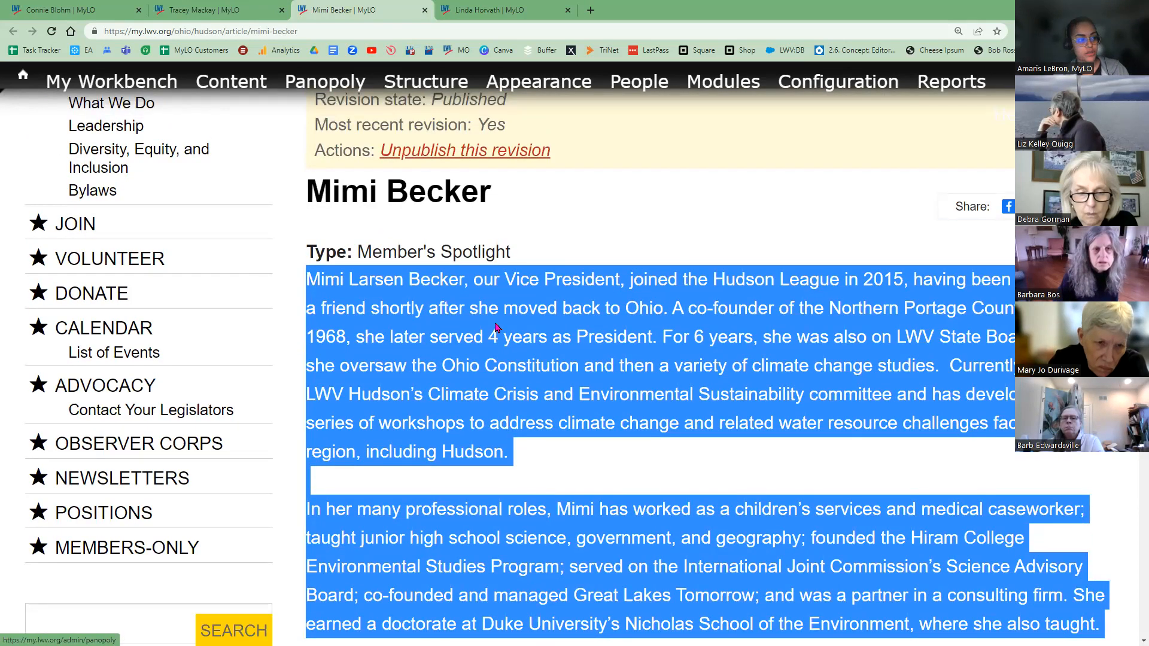
- Select the president's entire biography text and copy it
click(189, 12)
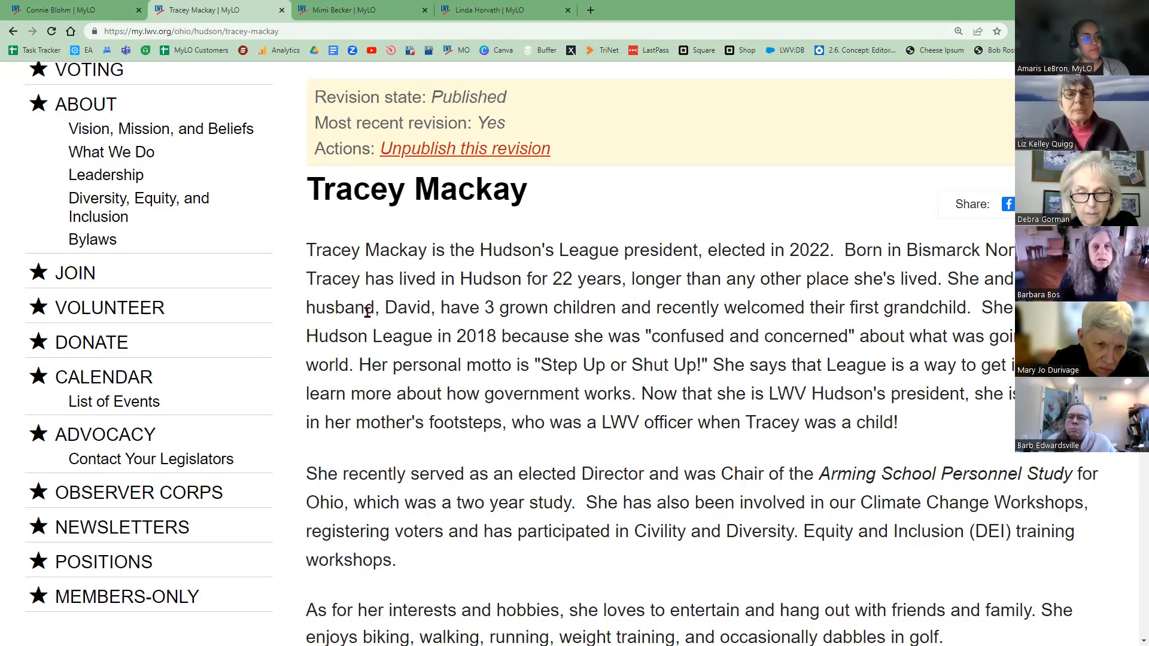
drag(376, 285, 474, 429)
scroll(515, 468, down, 4)
drag(514, 467, 535, 459)
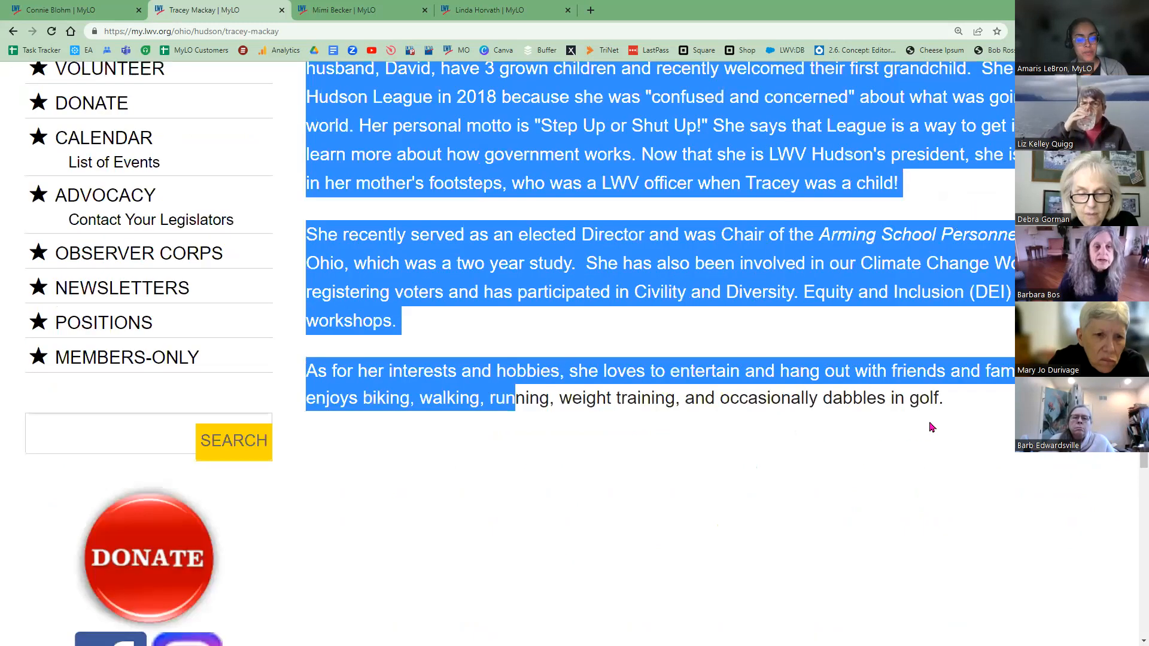
drag(938, 428, 432, 414)
scroll(413, 353, up, 1)
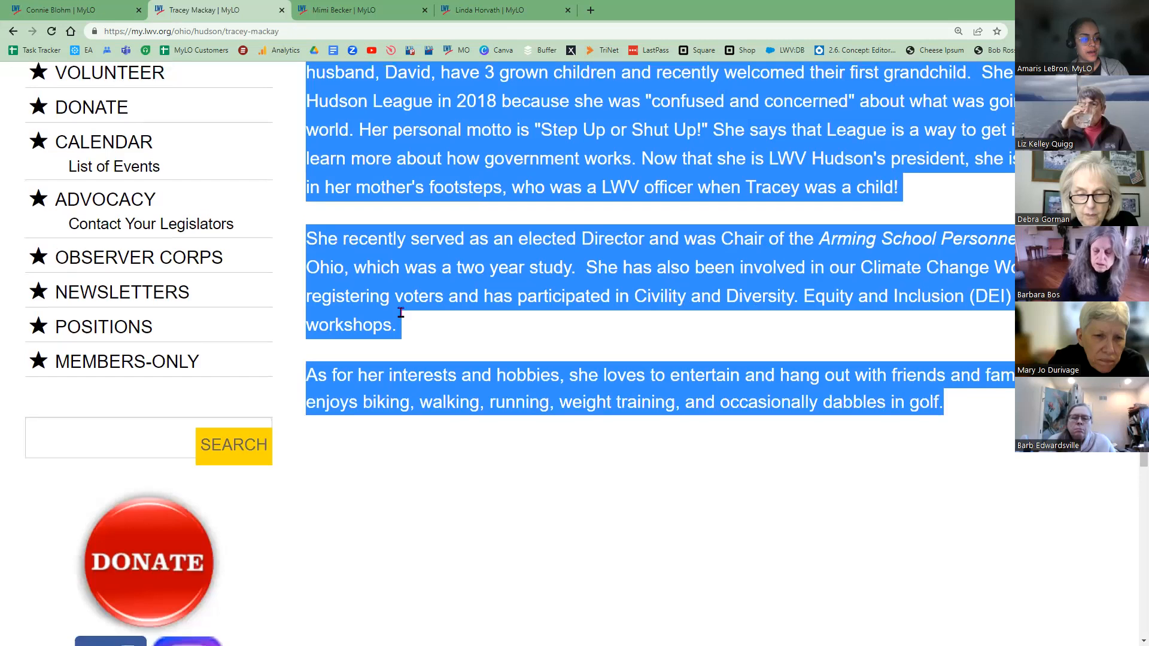
scroll(401, 324, up, 4)
right_click(412, 378)
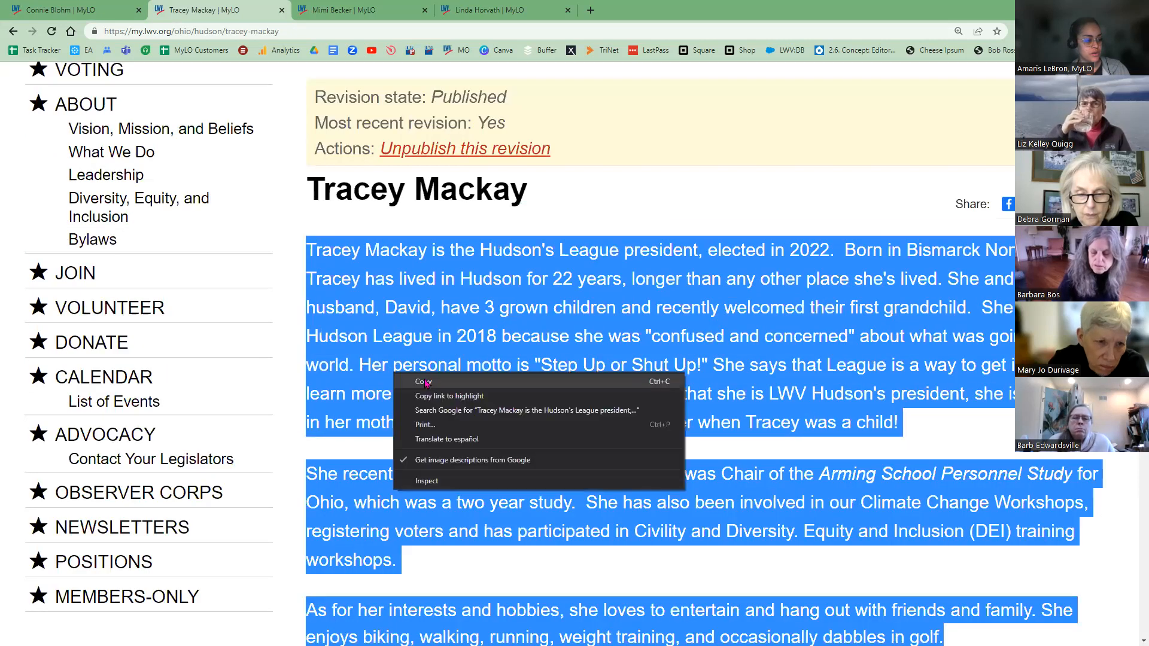
click(124, 388)
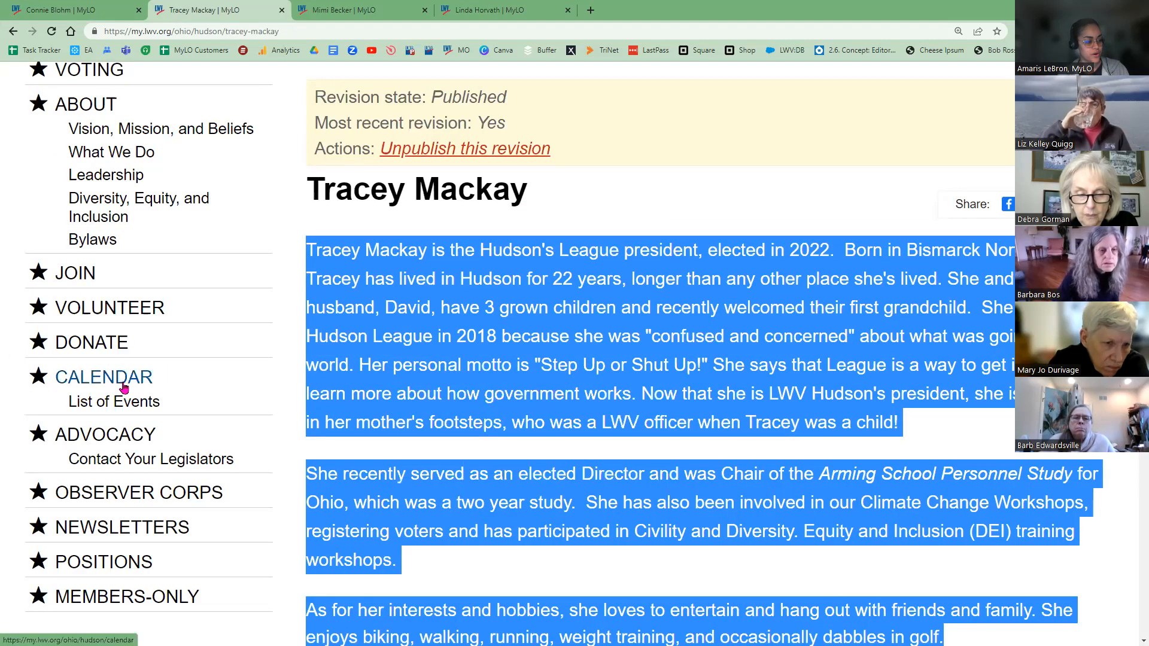
- Open a new Create Articles draft from Add Article in the Administrator League Menu
click(117, 391)
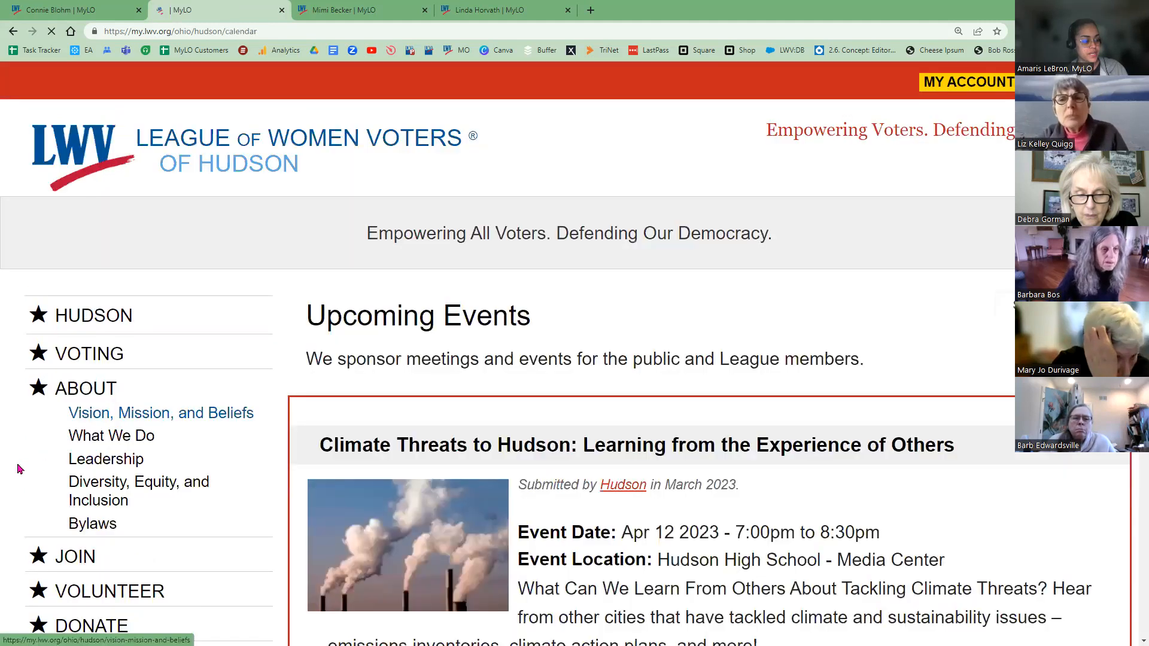
scroll(18, 477, down, 3)
scroll(120, 466, down, 3)
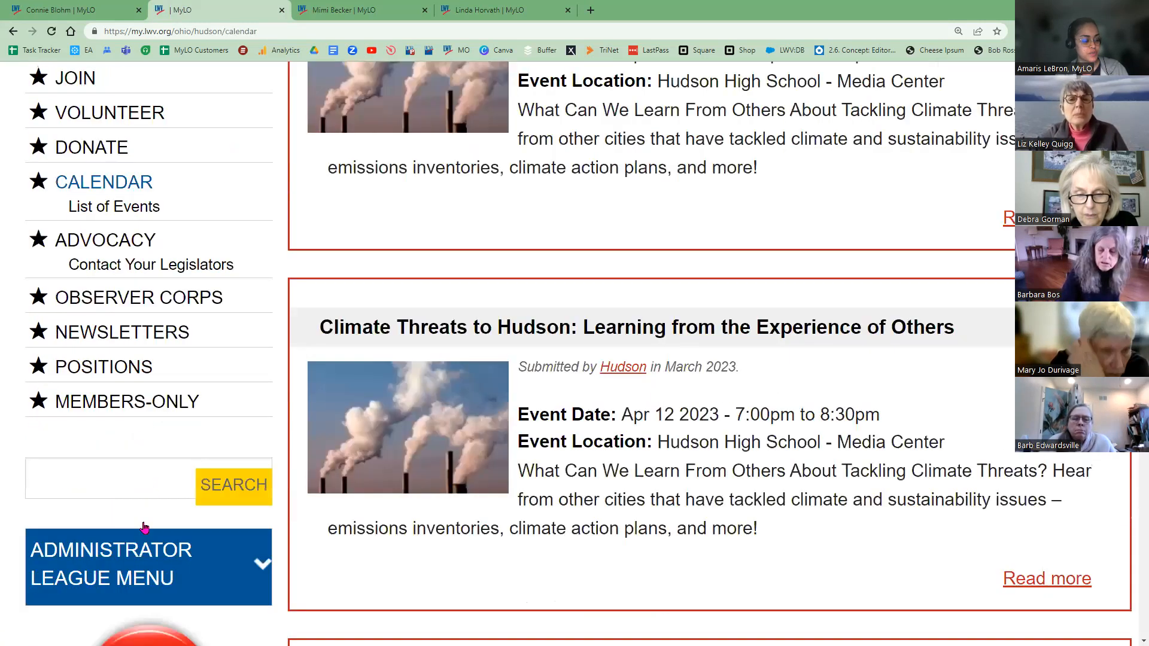
click(54, 549)
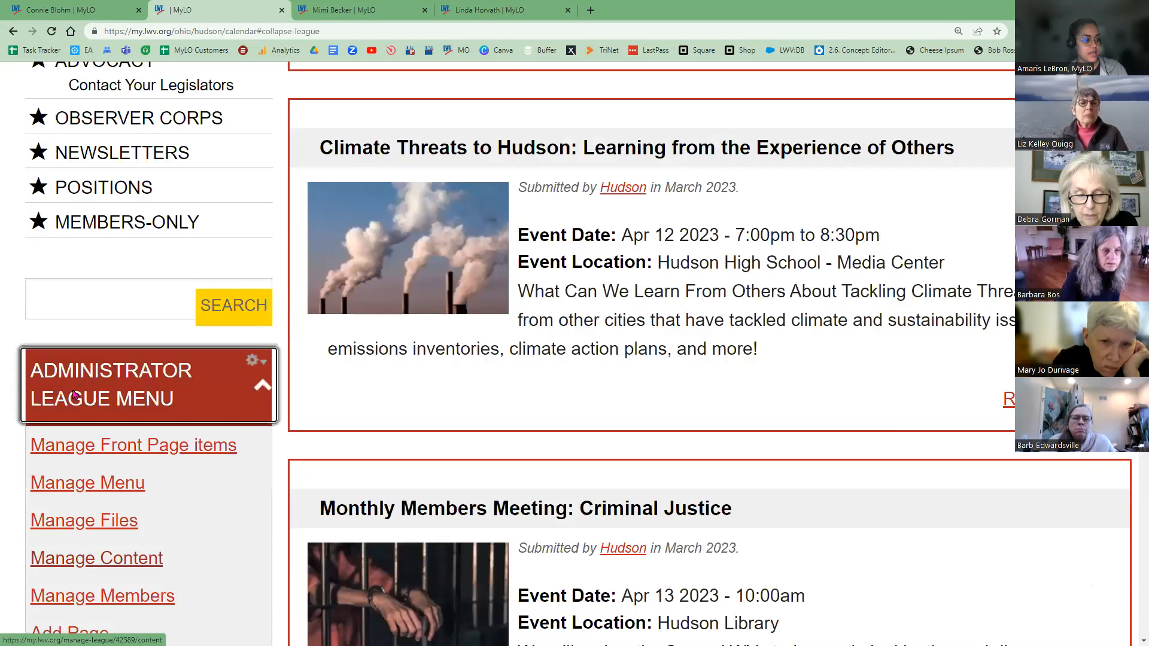
scroll(63, 297, down, 5)
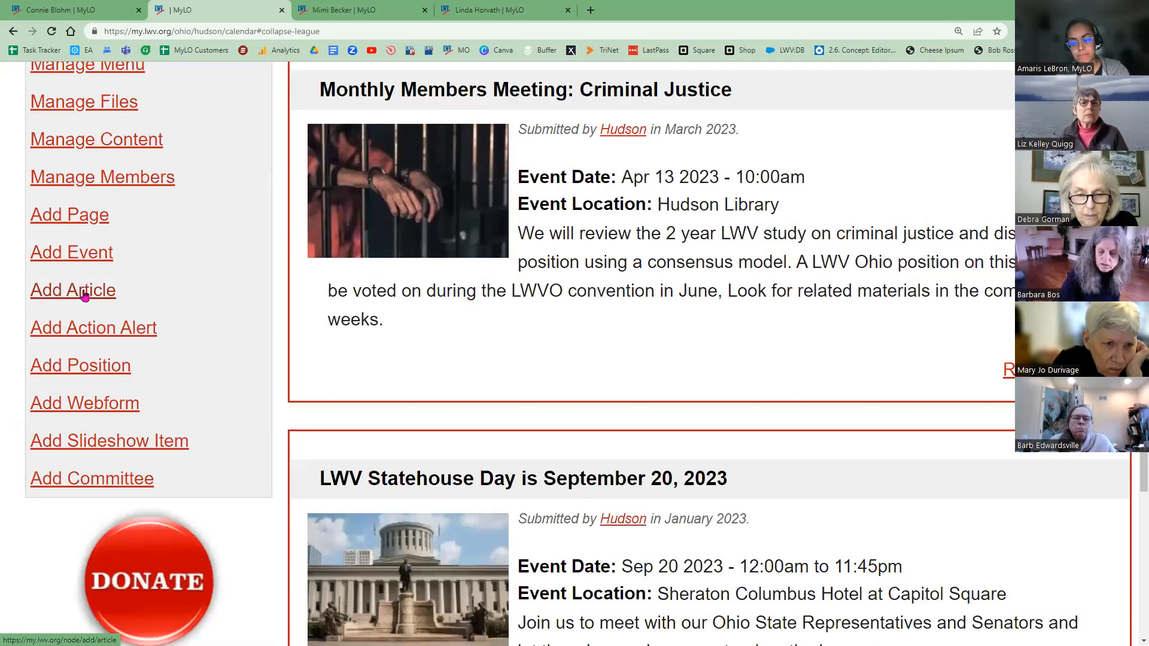
click(84, 297)
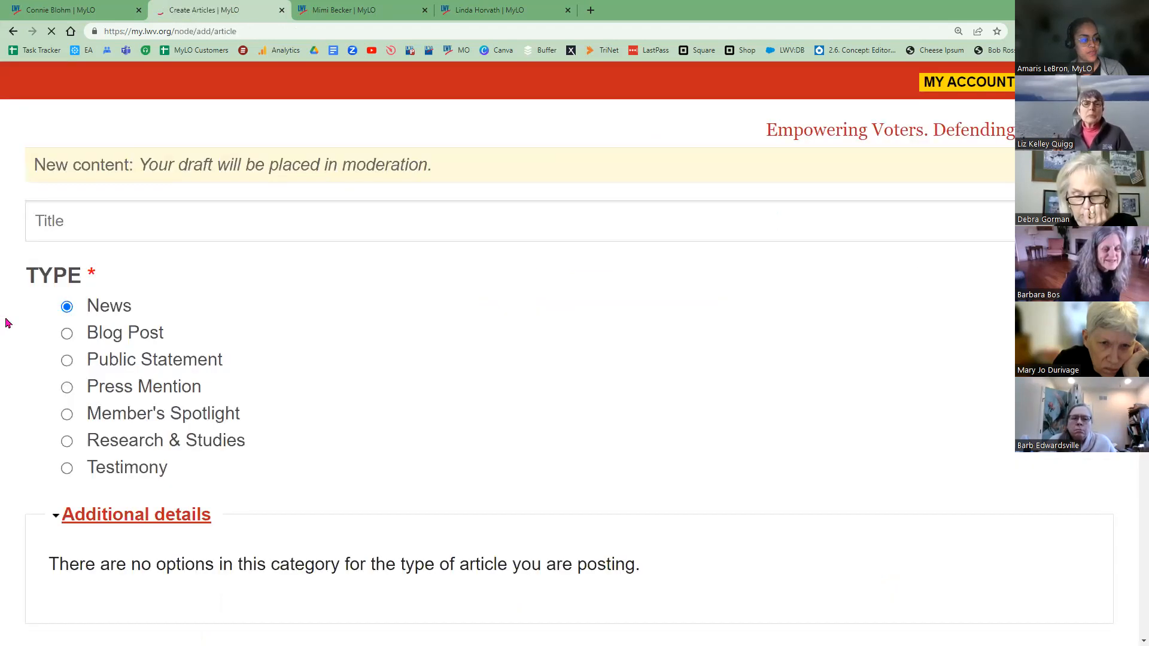
- Set the draft's type to Member's Spotlight, choose the featured member, then view the vice president's article
scroll(67, 362, down, 1)
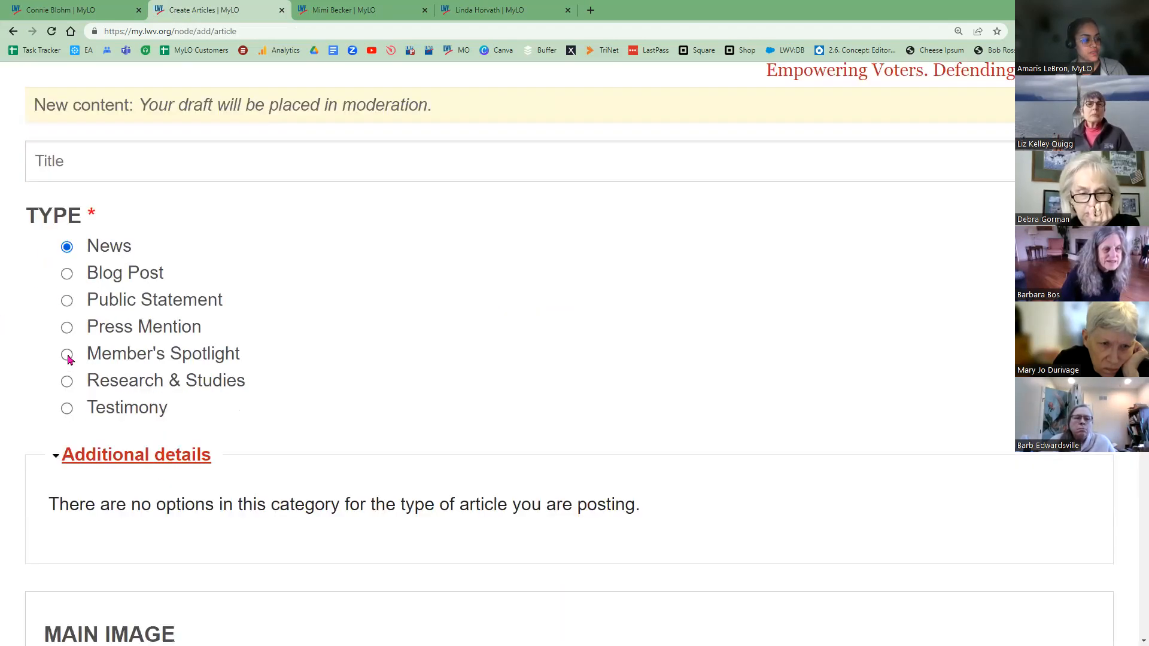
click(66, 355)
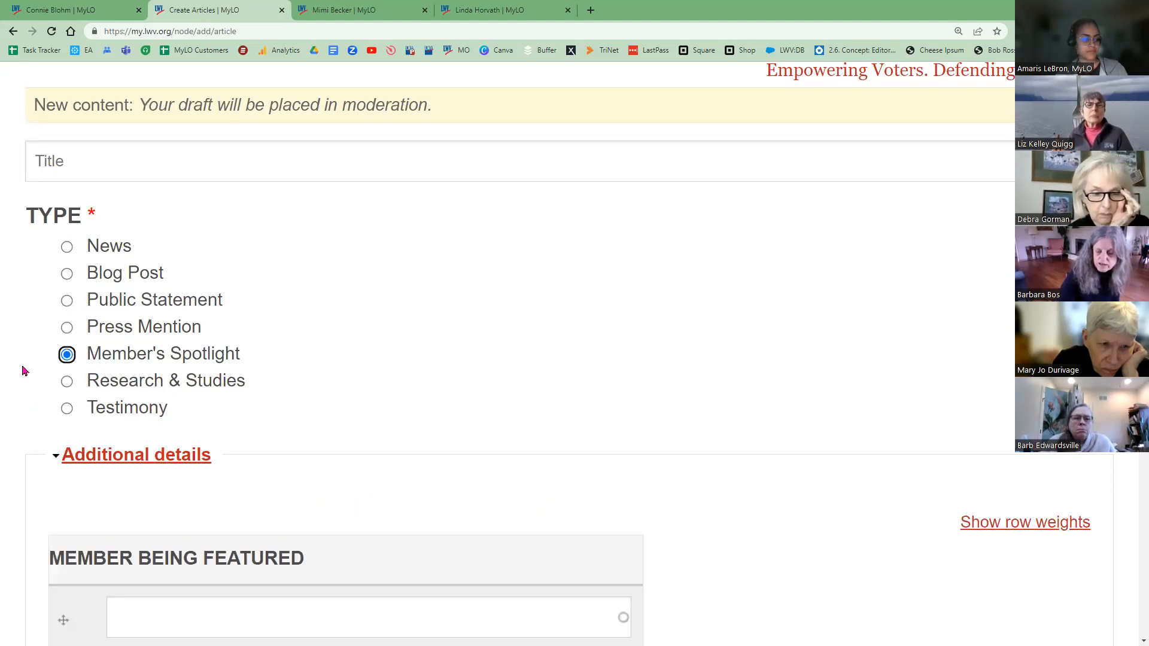
scroll(24, 370, down, 2)
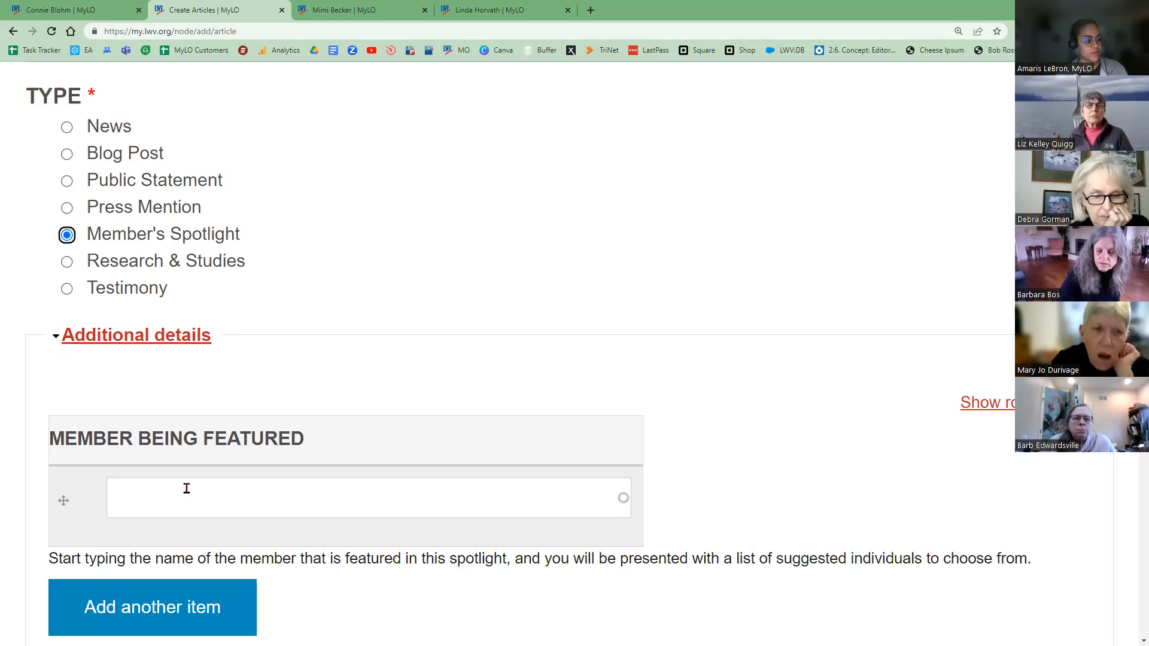
scroll(42, 309, down, 1)
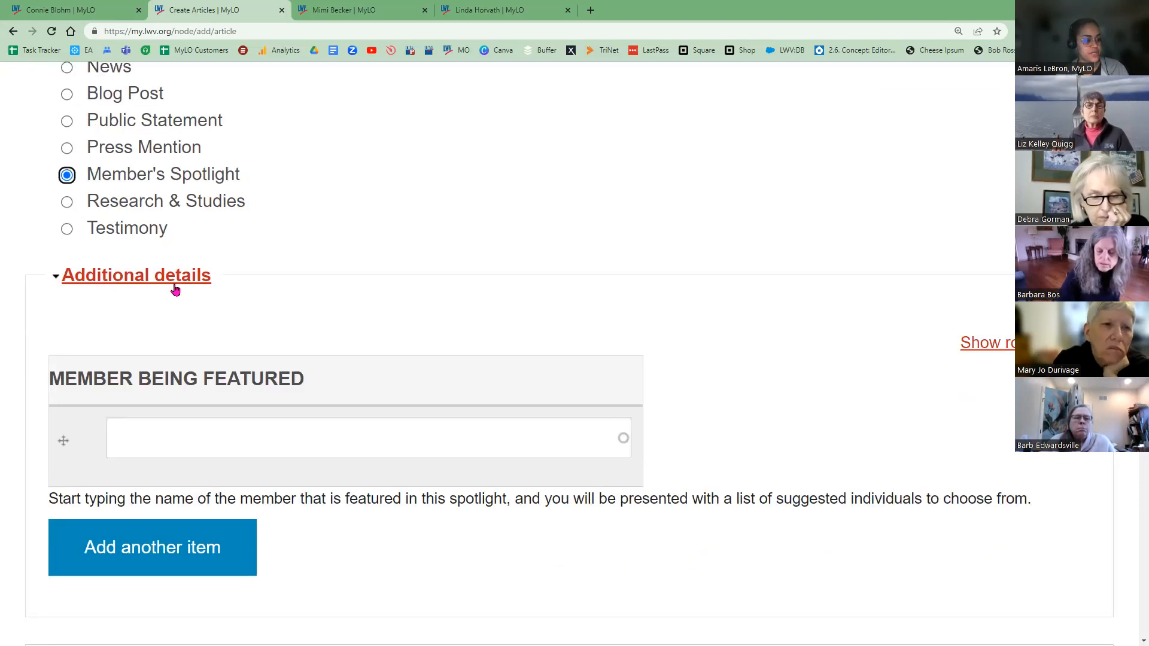
click(223, 445)
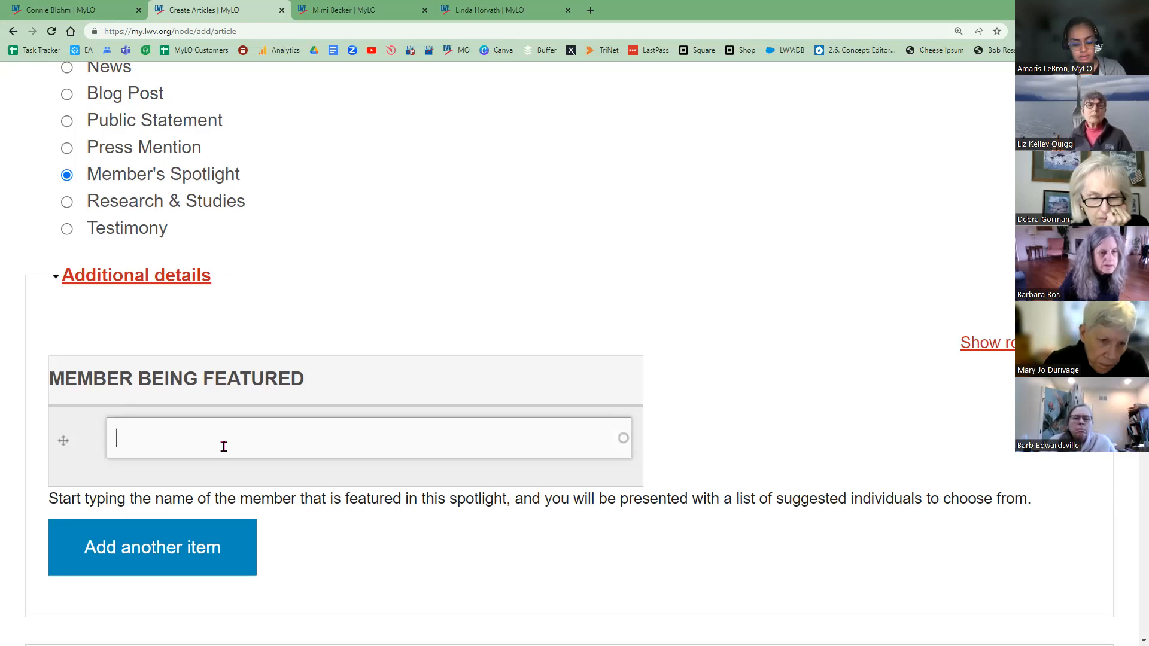
text(lebr)
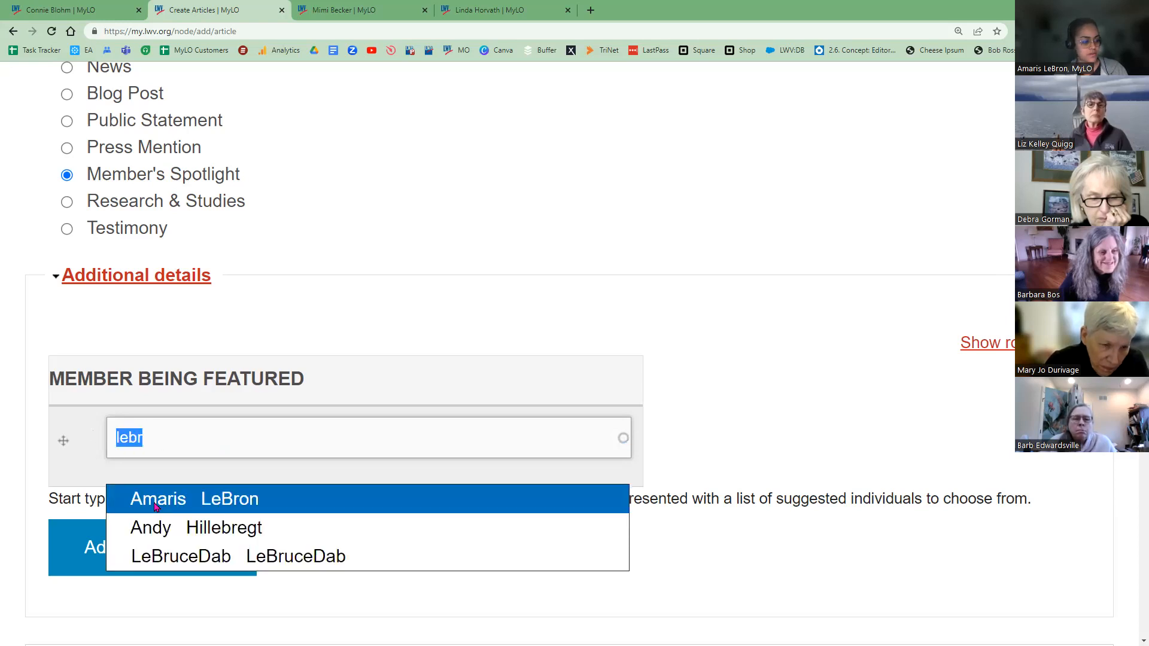
click(156, 501)
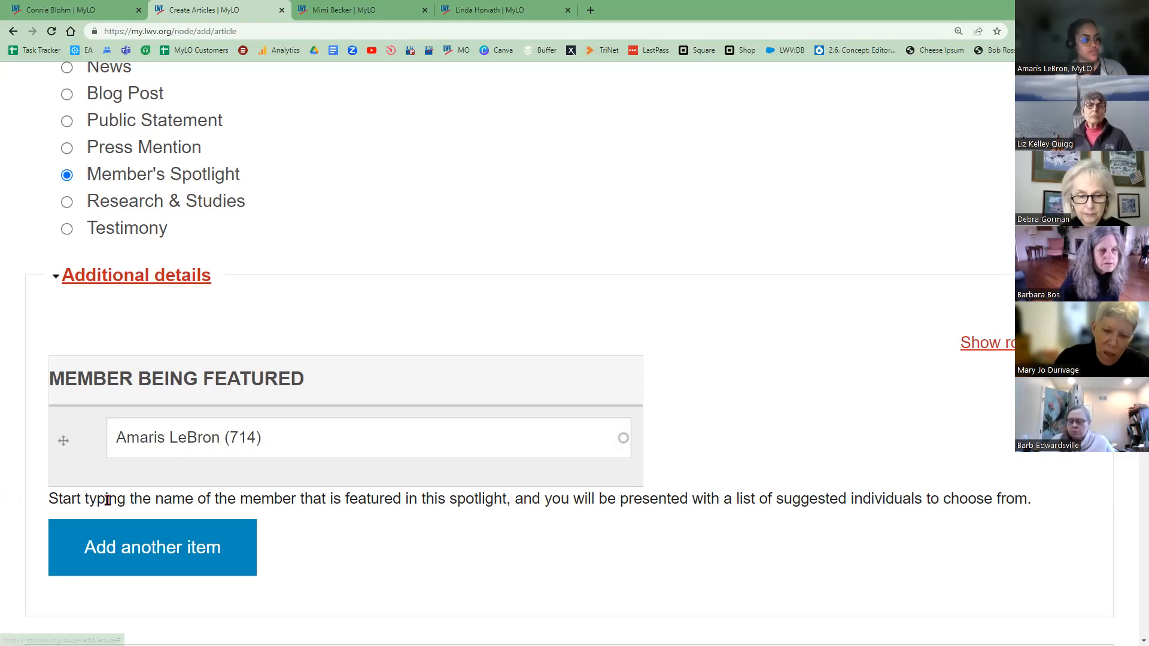
click(380, 9)
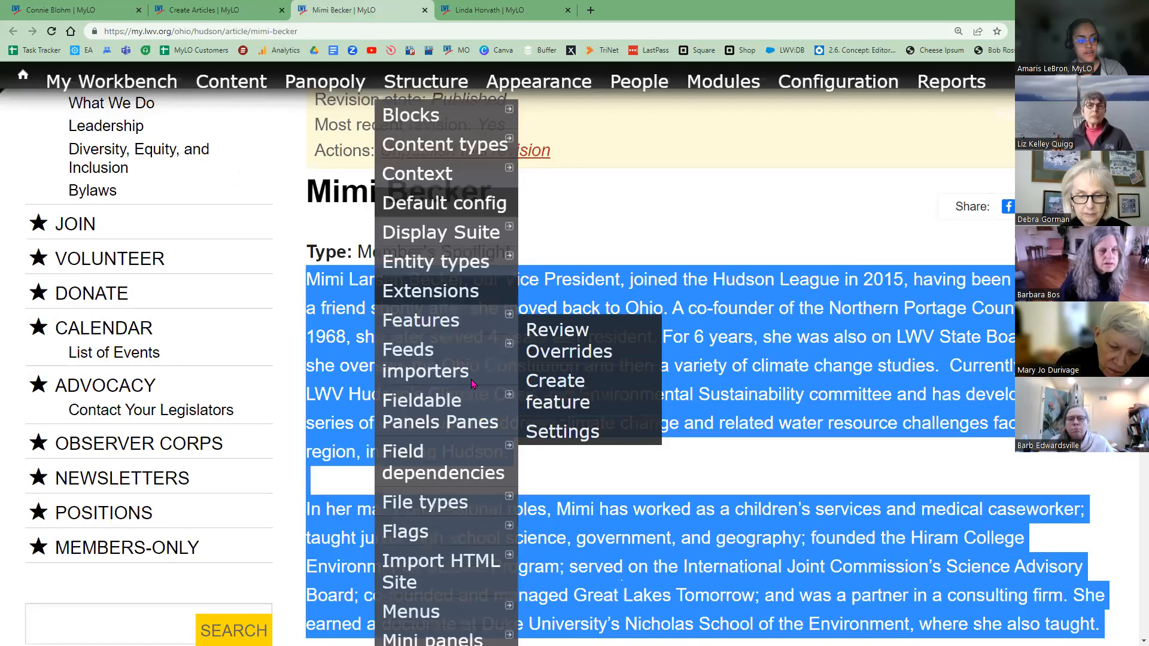
click(310, 251)
- Delete the featured member's name from the draft article, then go back a page
triple_click(493, 247)
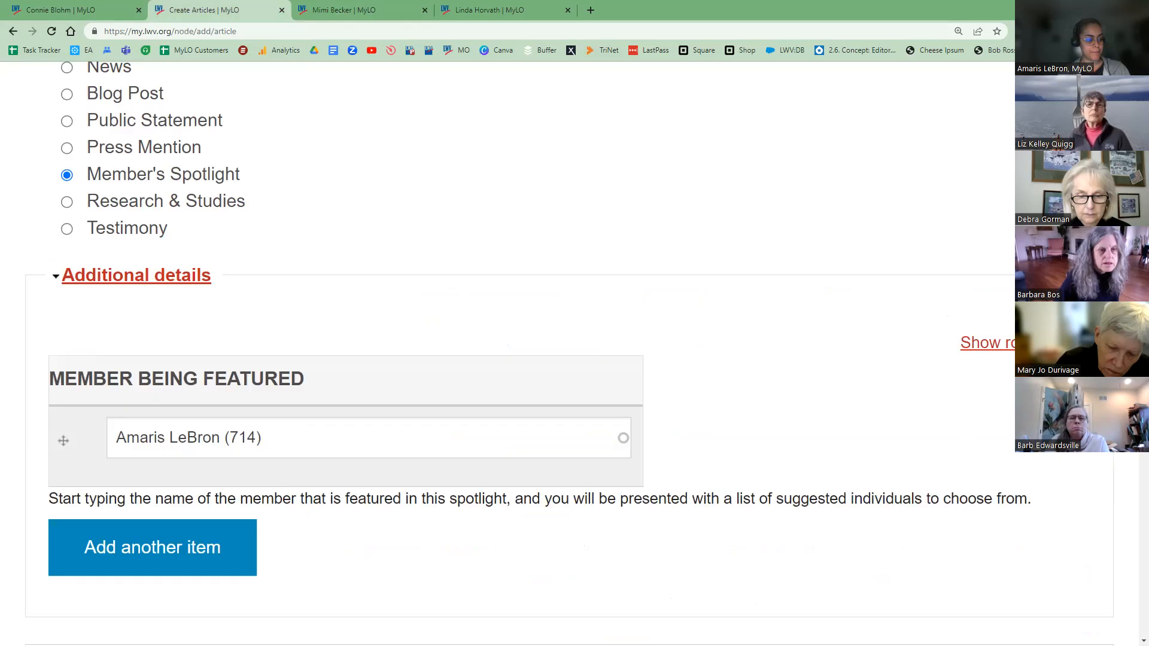
click(214, 12)
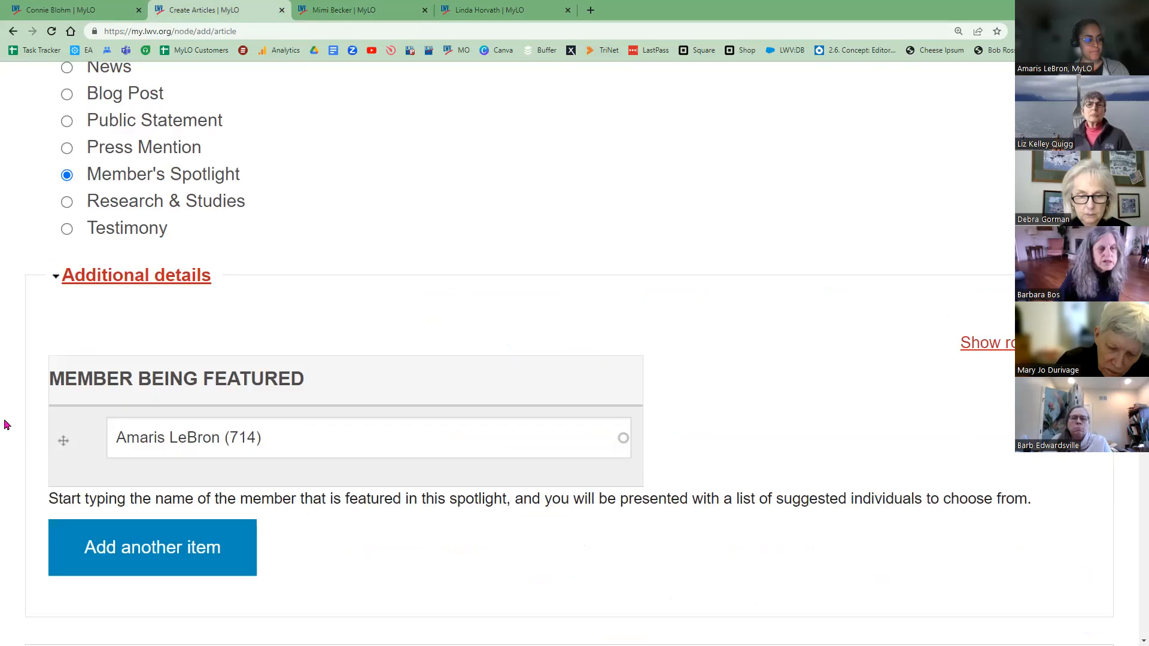
drag(262, 451, 47, 448)
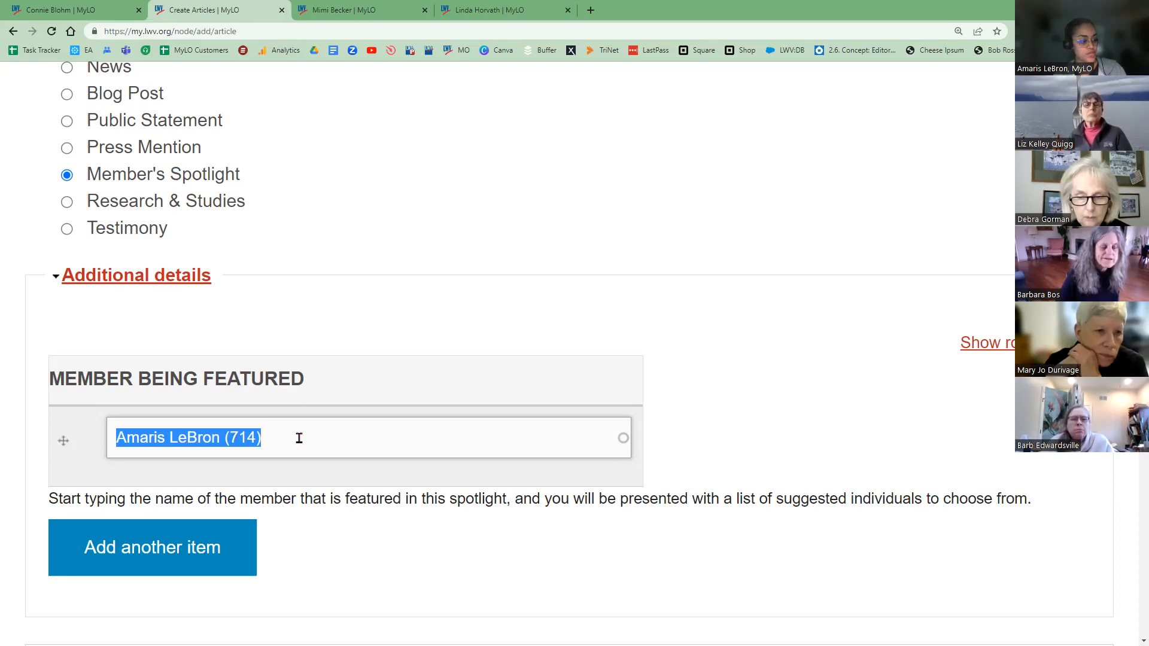
key(BackSpace)
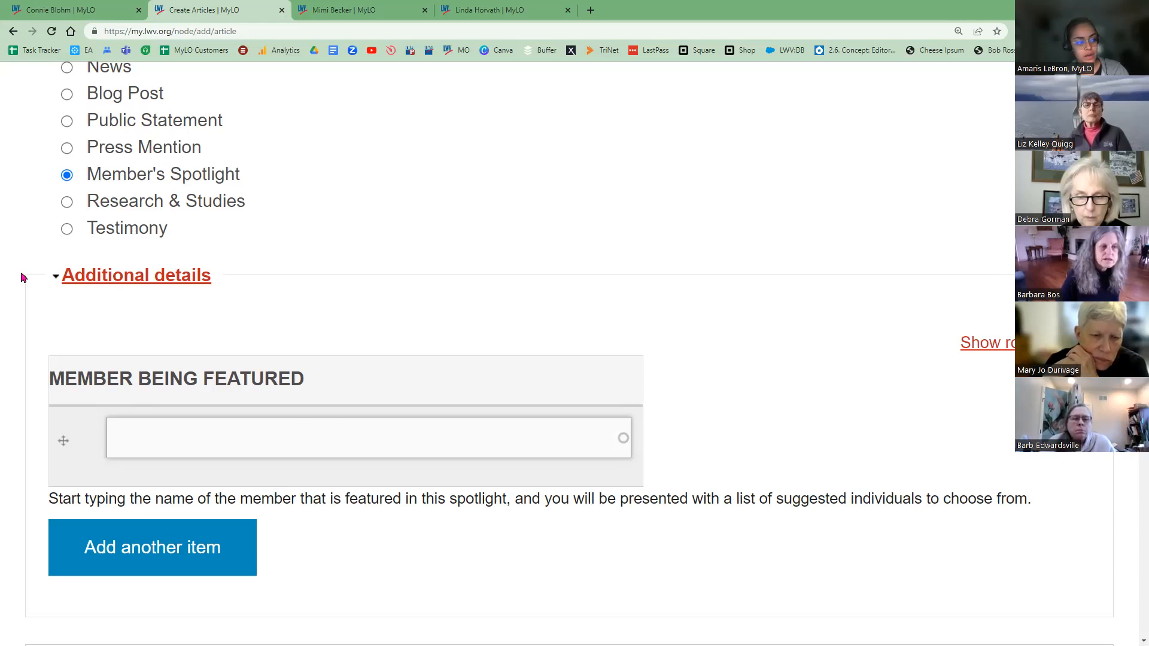
scroll(45, 110, up, 1)
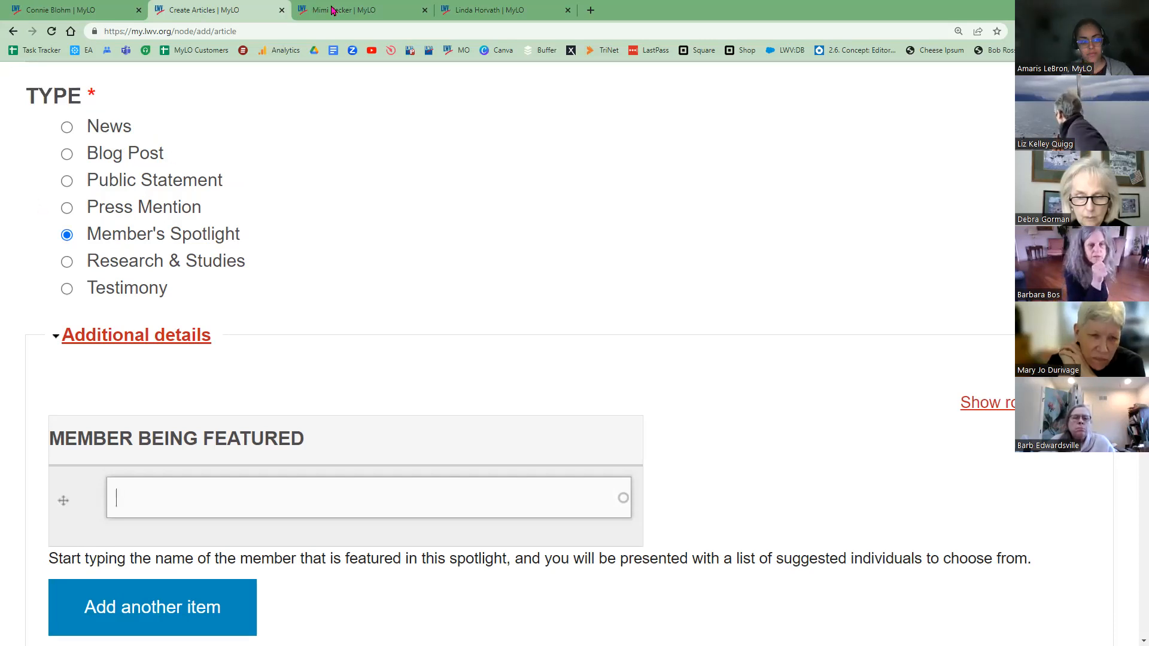
click(13, 32)
- Return to the president's profile page and zoom the view out
click(13, 32)
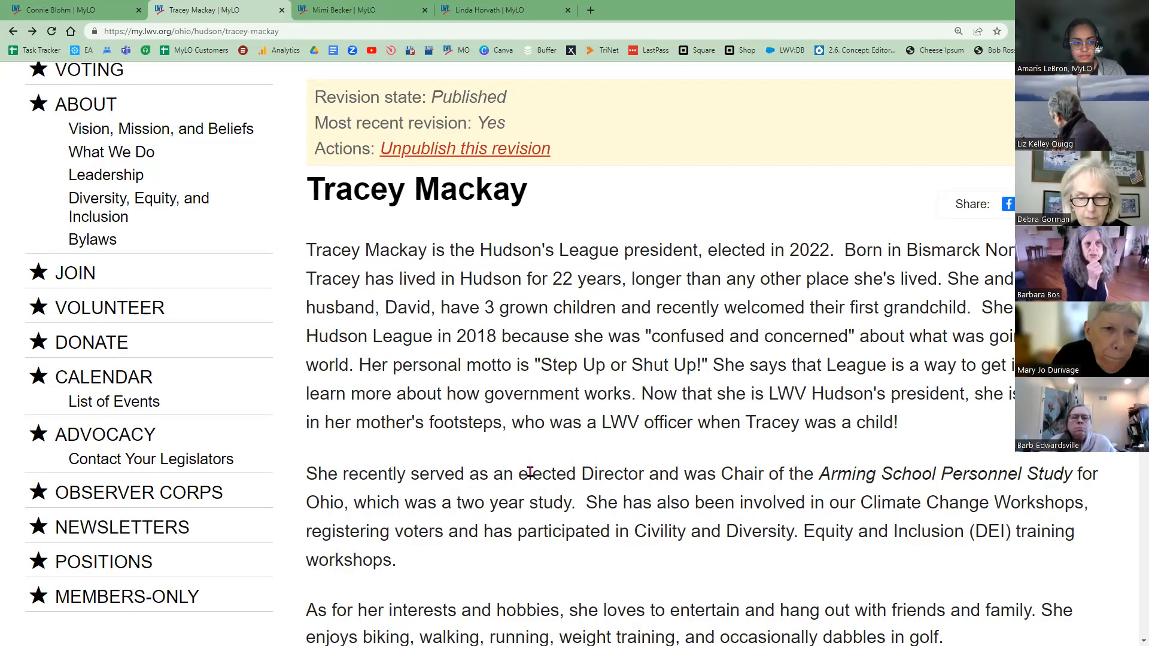
scroll(533, 478, up, 2)
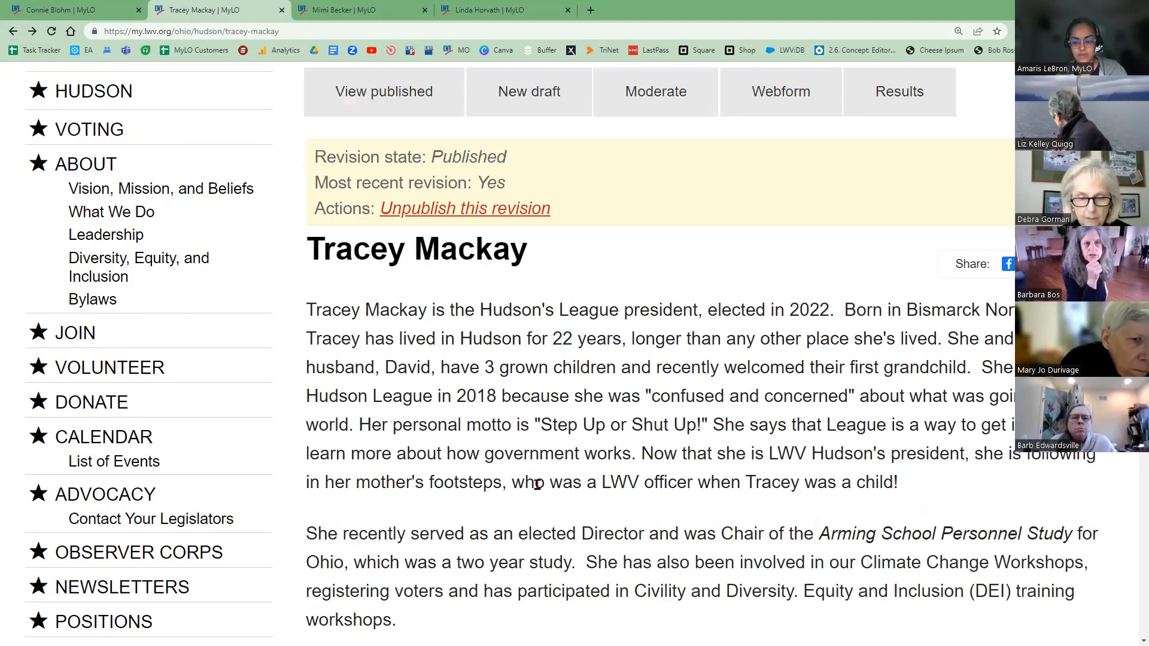
scroll(541, 482, down, 2)
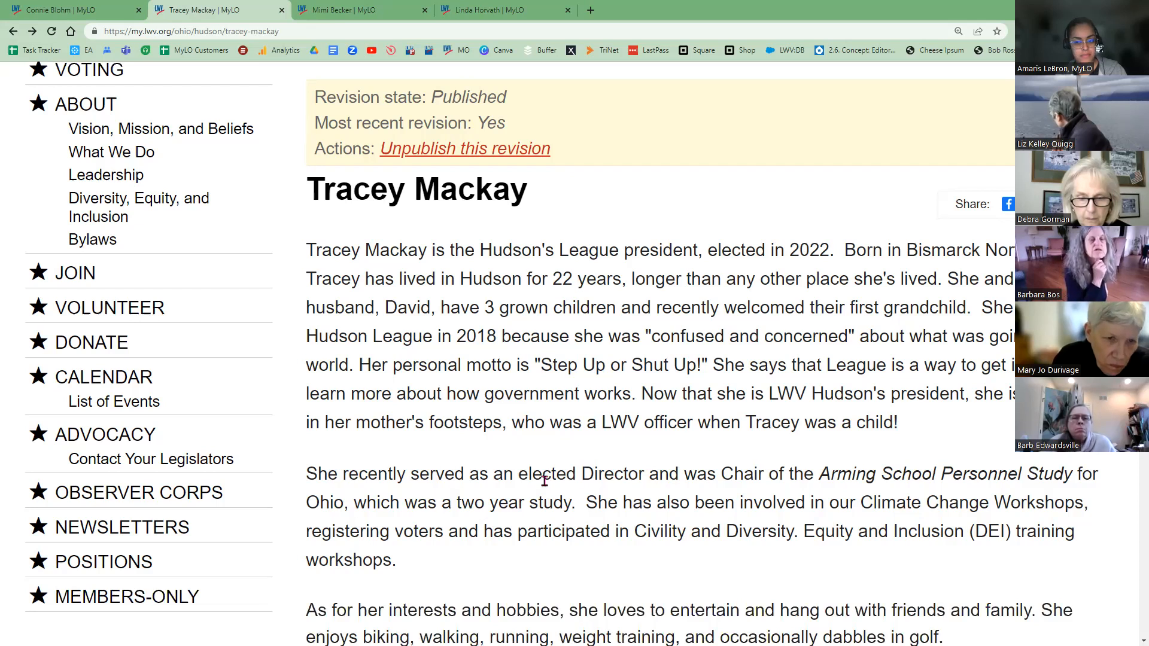
scroll(545, 482, up, 3)
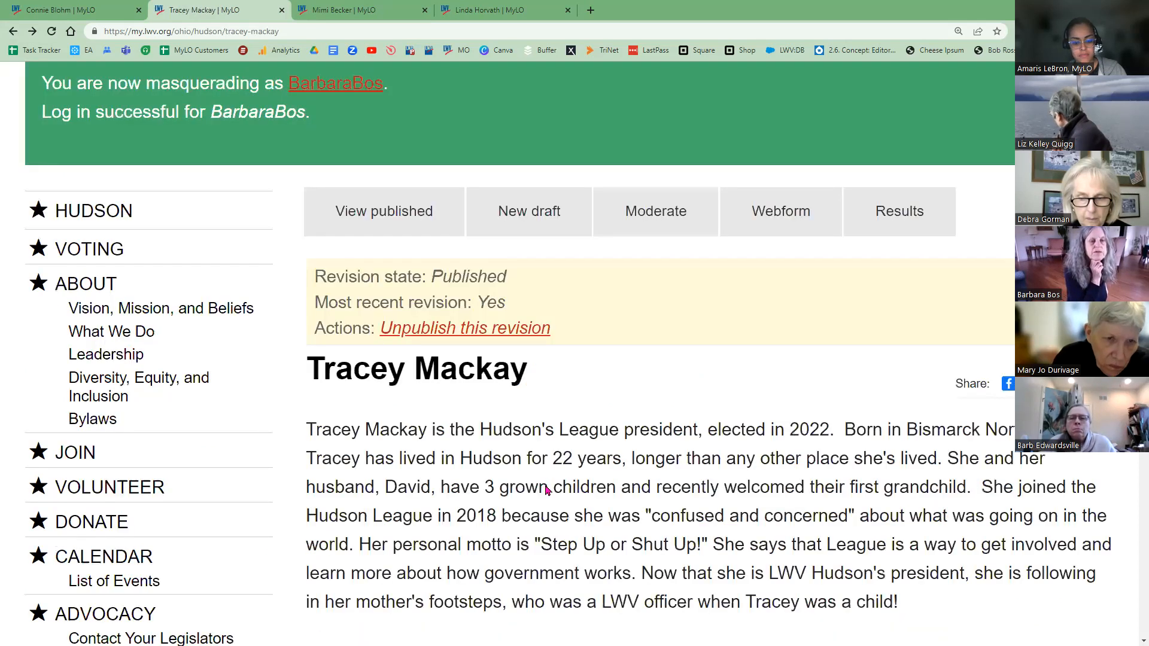
scroll(547, 491, up, 1)
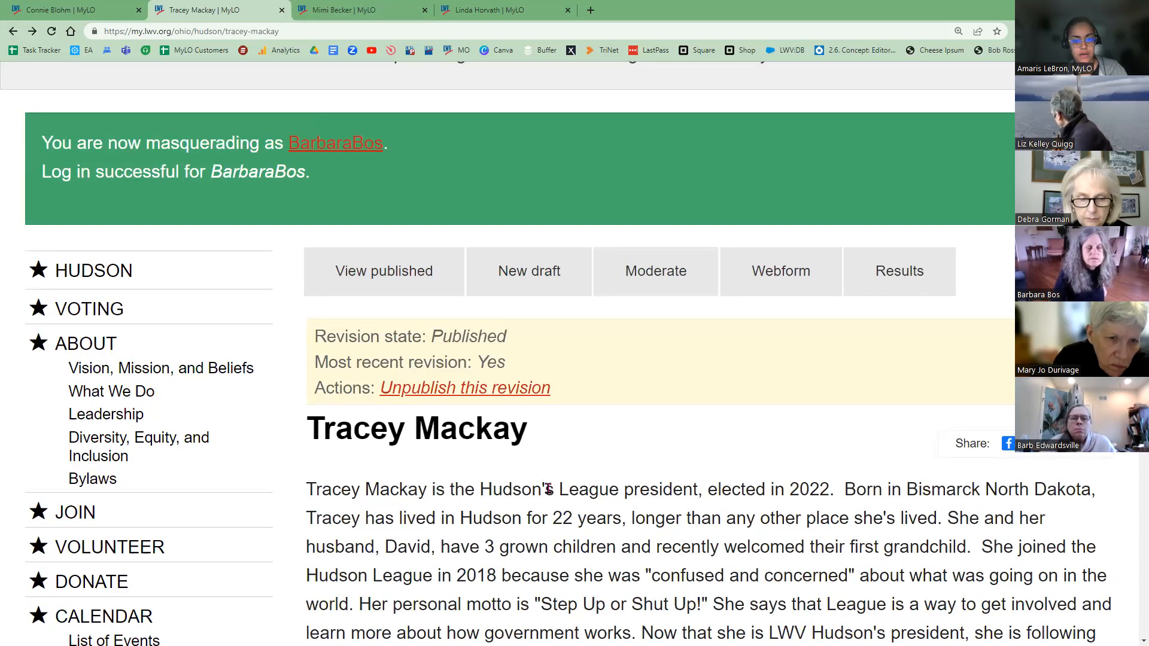
key(ctrl+minus)
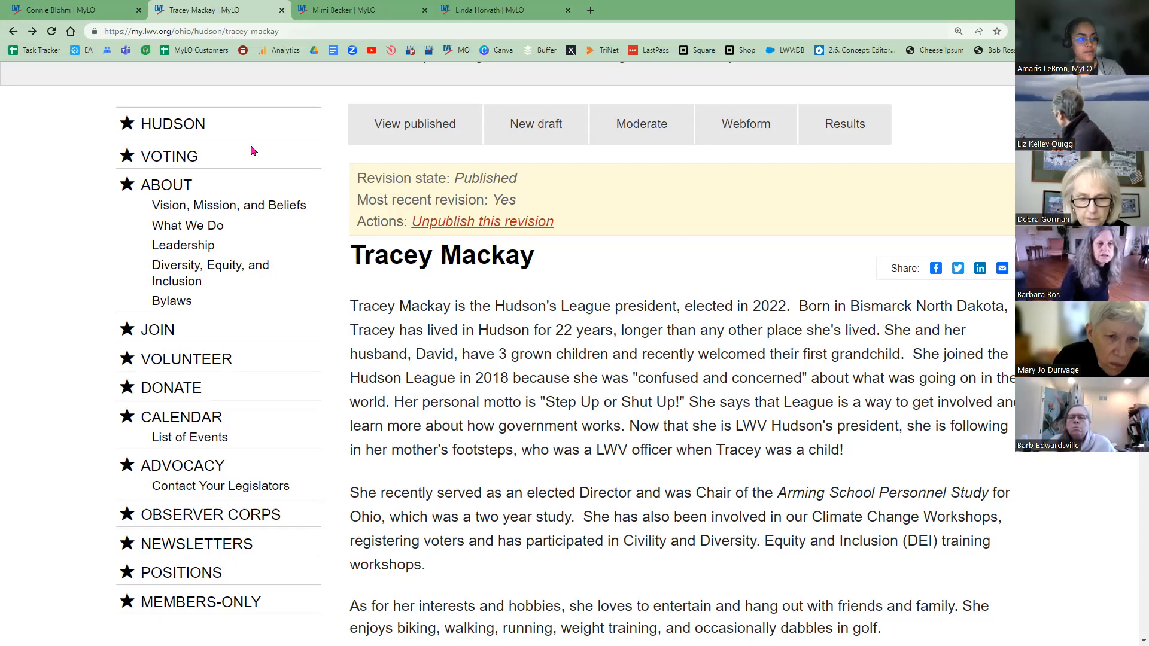
- Select the page's web address, then switch to the vice president's article
click(224, 31)
right_click(224, 31)
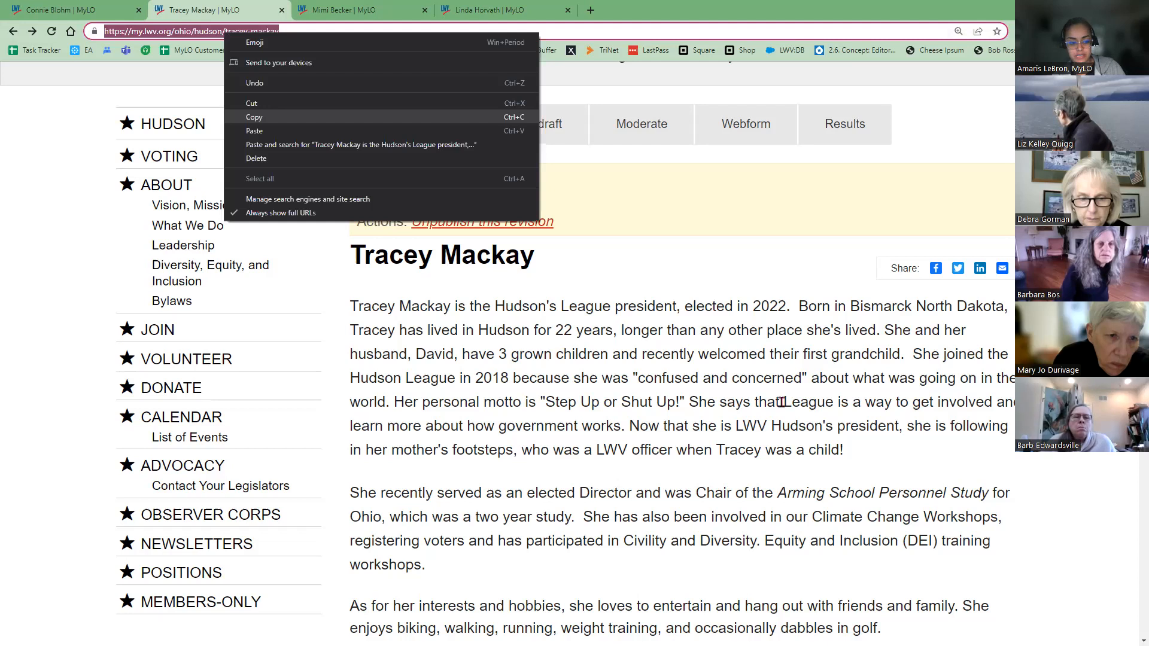
key(Escape)
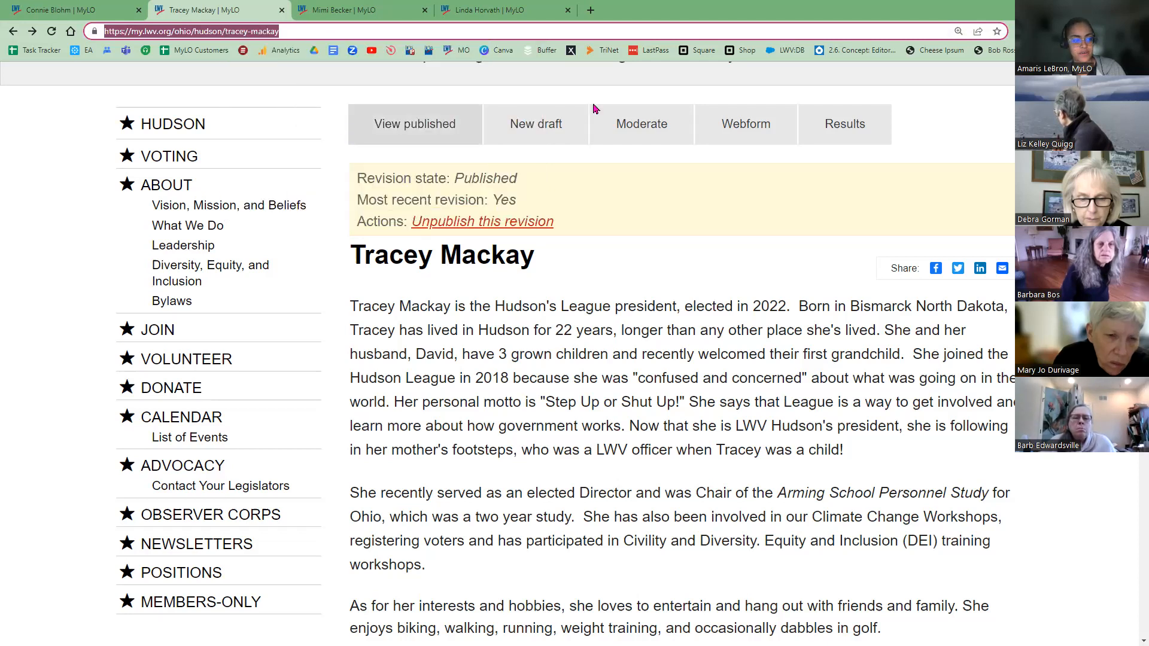
triple_click(845, 124)
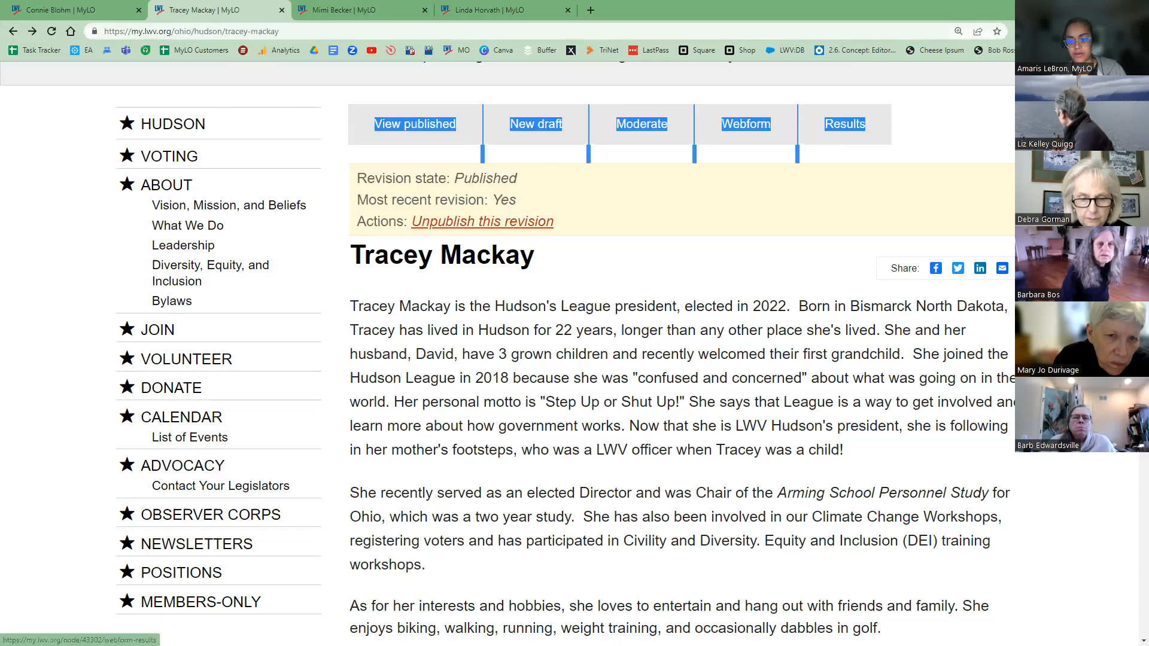
click(939, 127)
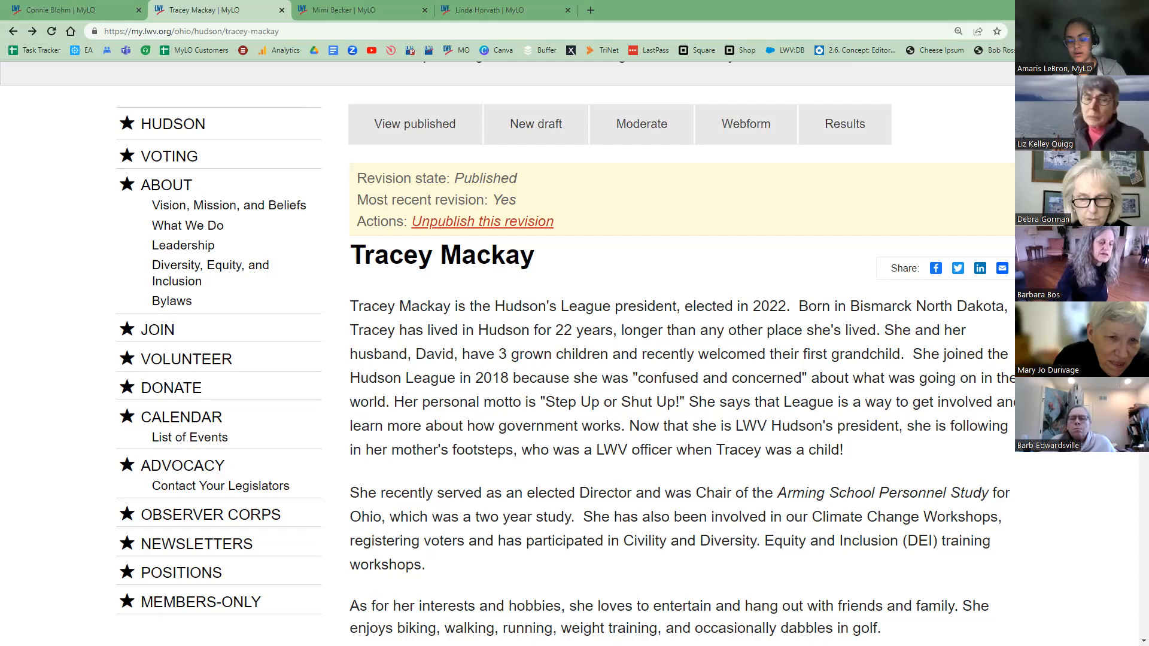
click(334, 12)
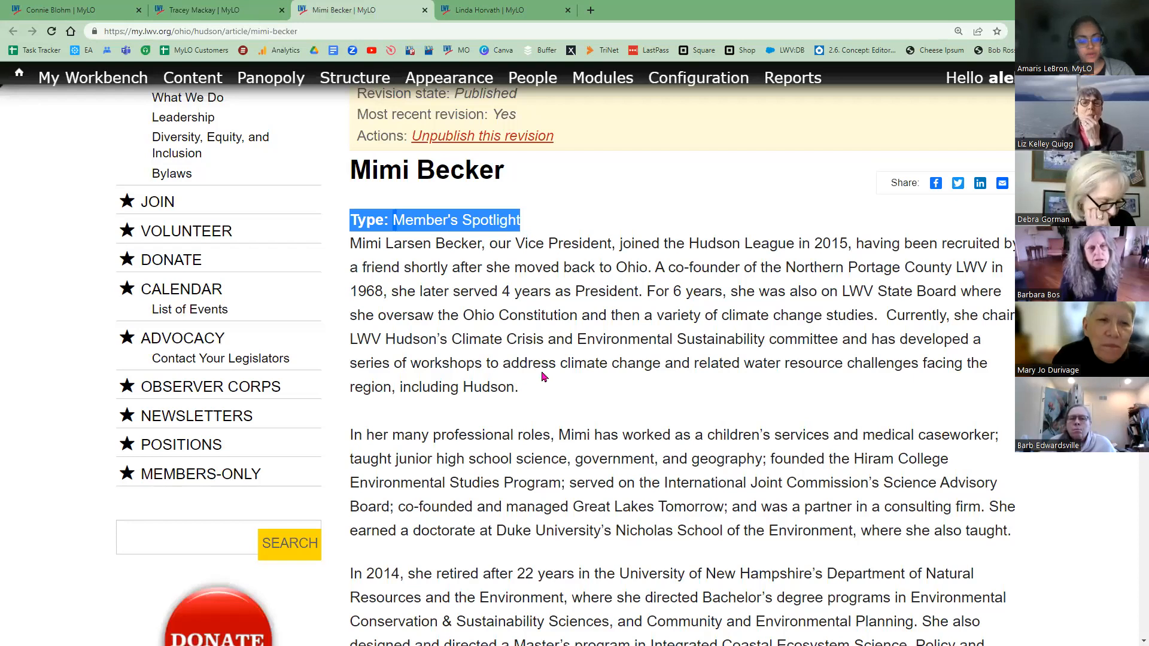
- Compare the vice president's article with the president's page, then open Leadership under ABOUT
click(455, 343)
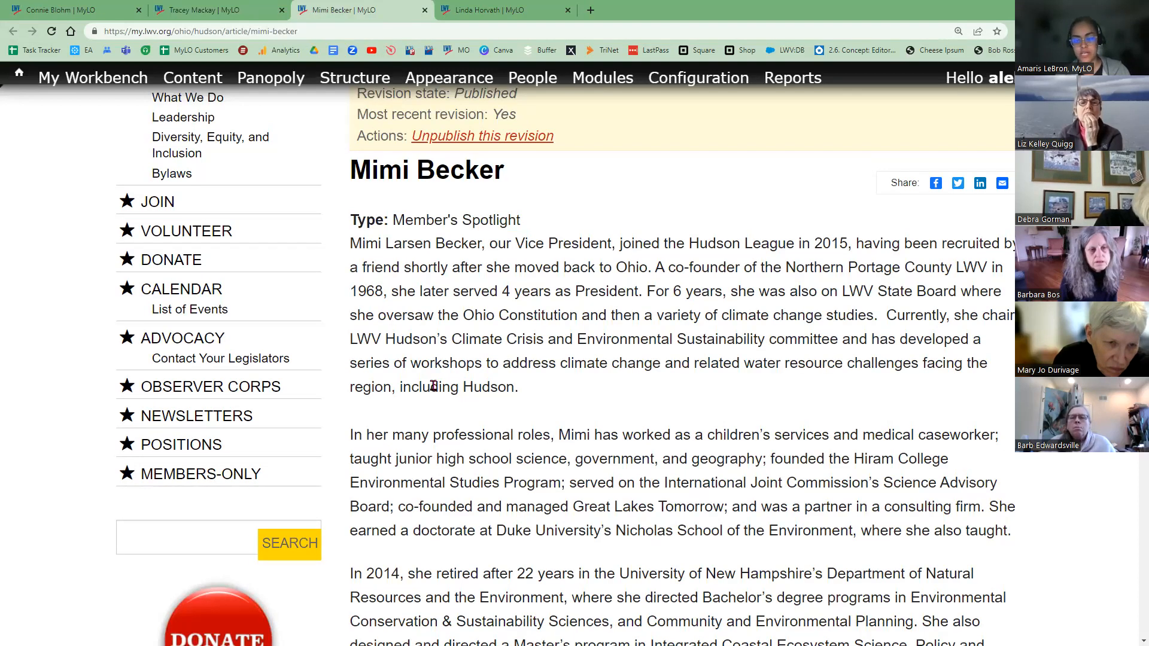
click(233, 8)
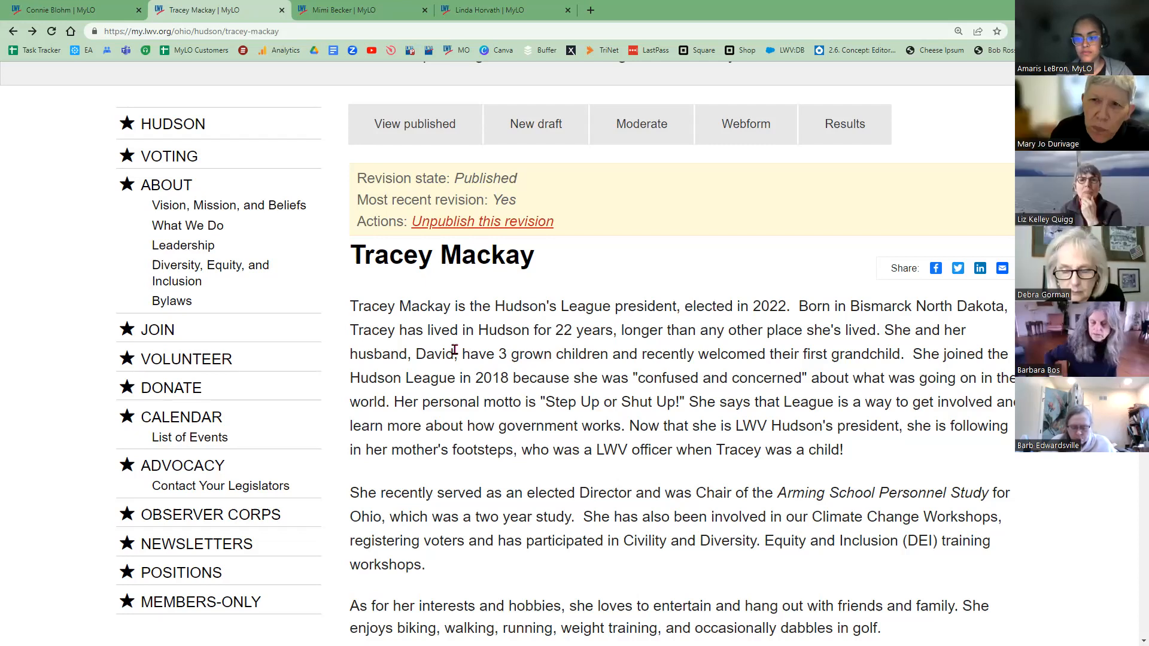
click(358, 12)
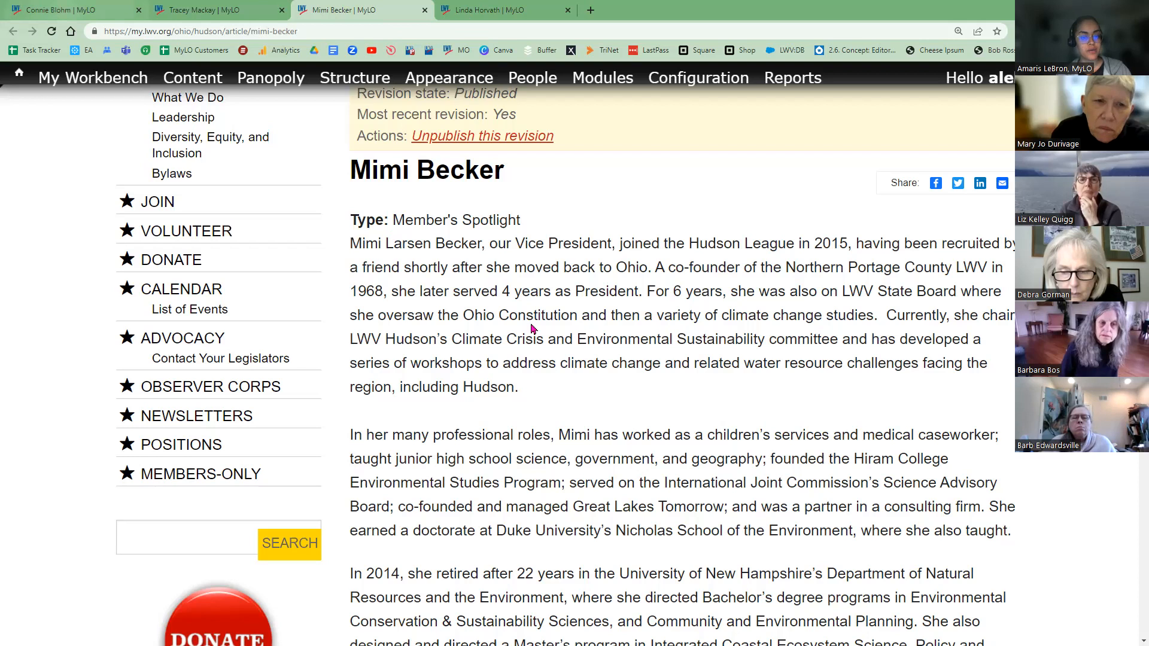
triple_click(537, 231)
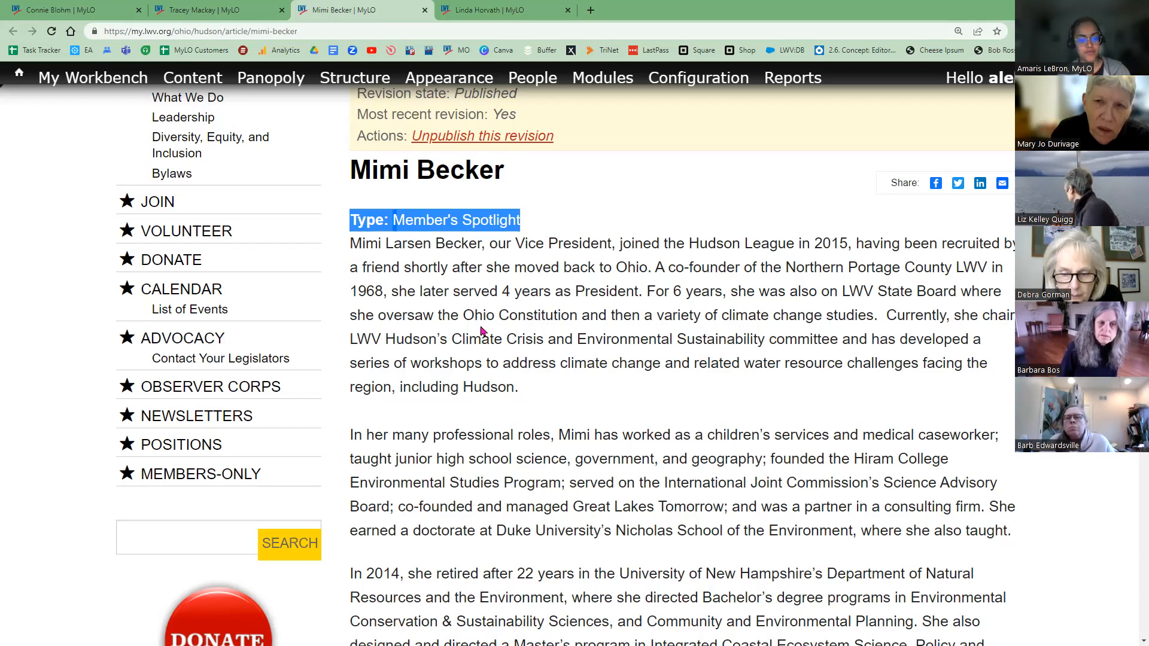
scroll(501, 351, down, 4)
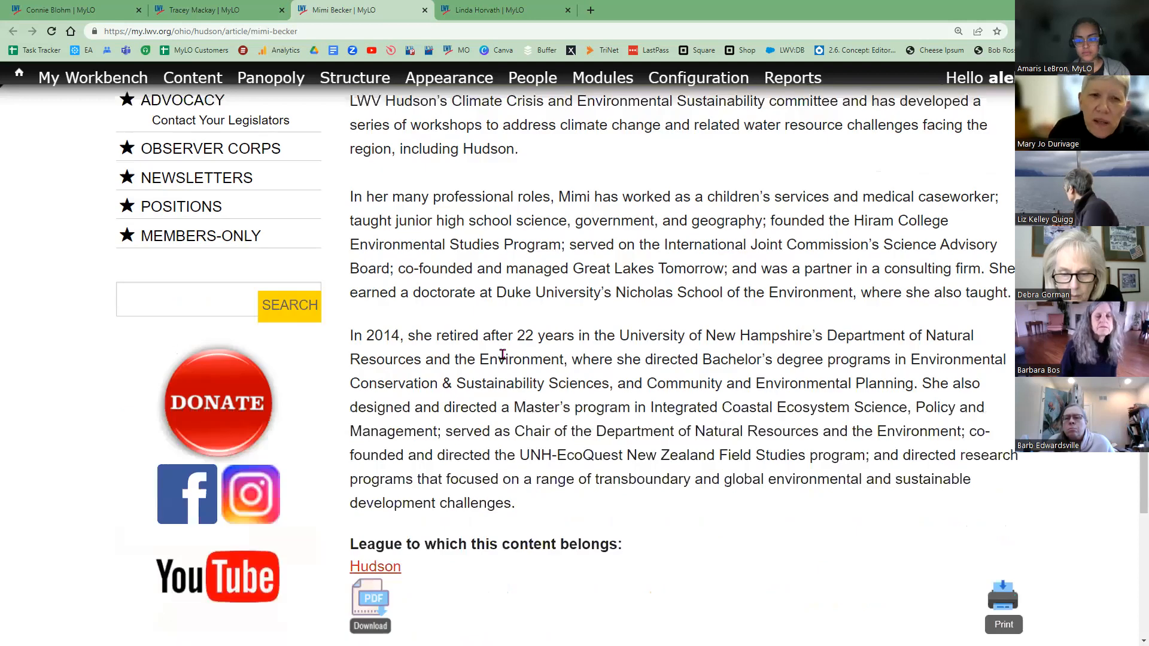
scroll(506, 374, up, 5)
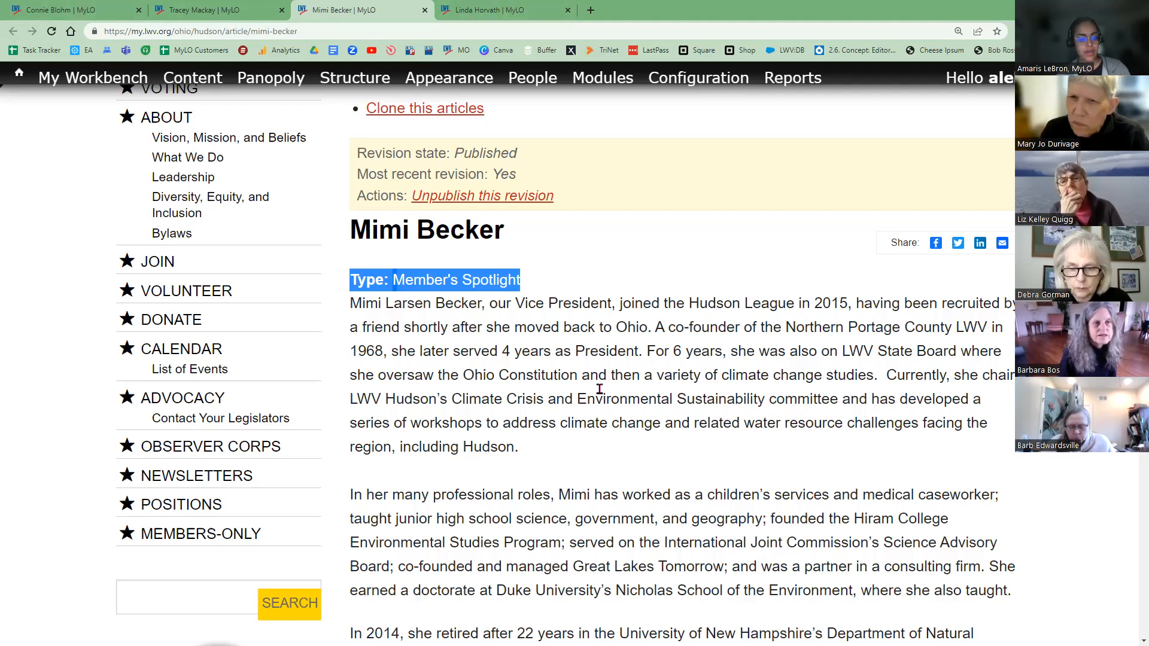
scroll(599, 389, down, 4)
scroll(359, 474, down, 2)
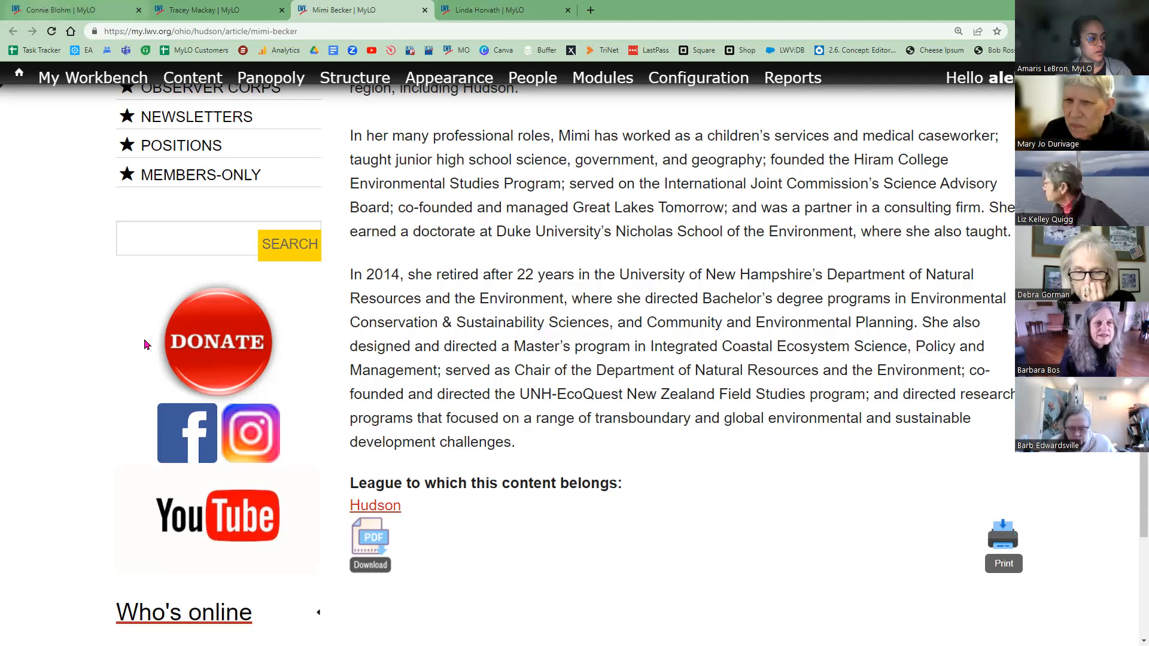
scroll(146, 345, up, 7)
click(200, 244)
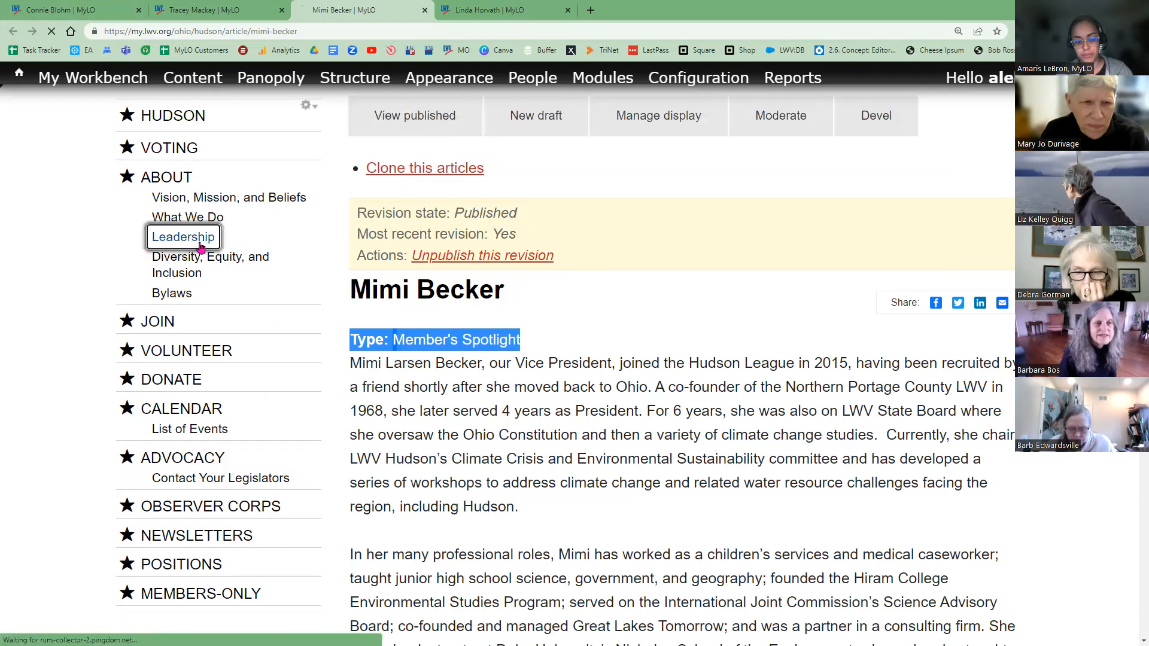
- Stop masquerading as the current member with Switch back
scroll(650, 568, down, 3)
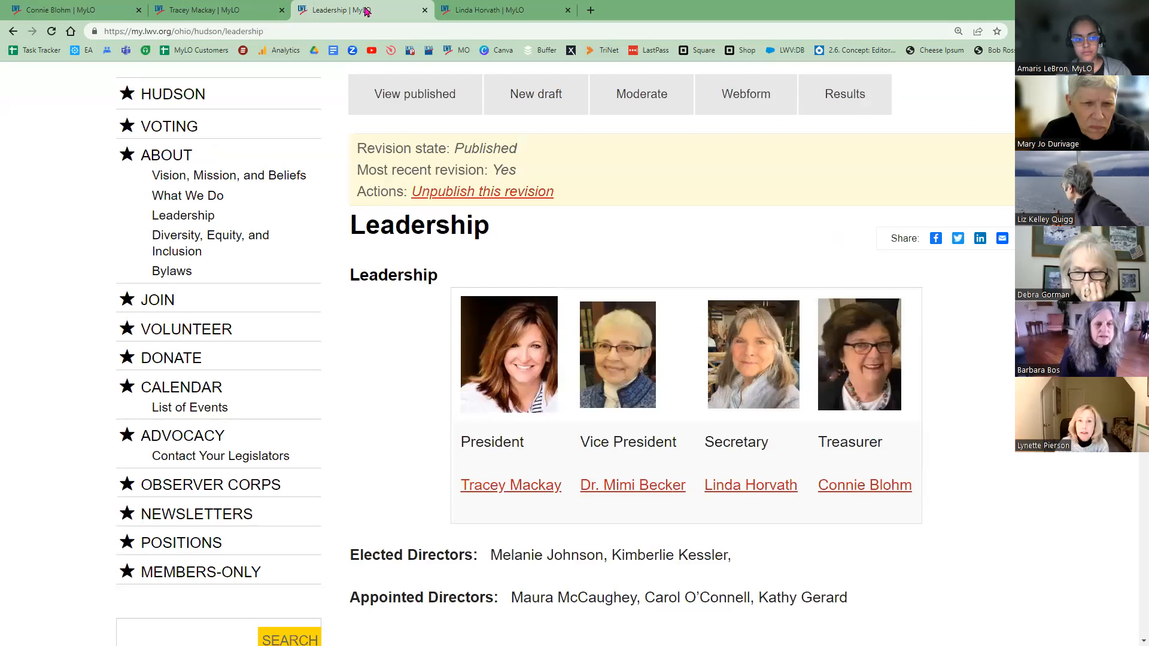
scroll(75, 366, up, 1)
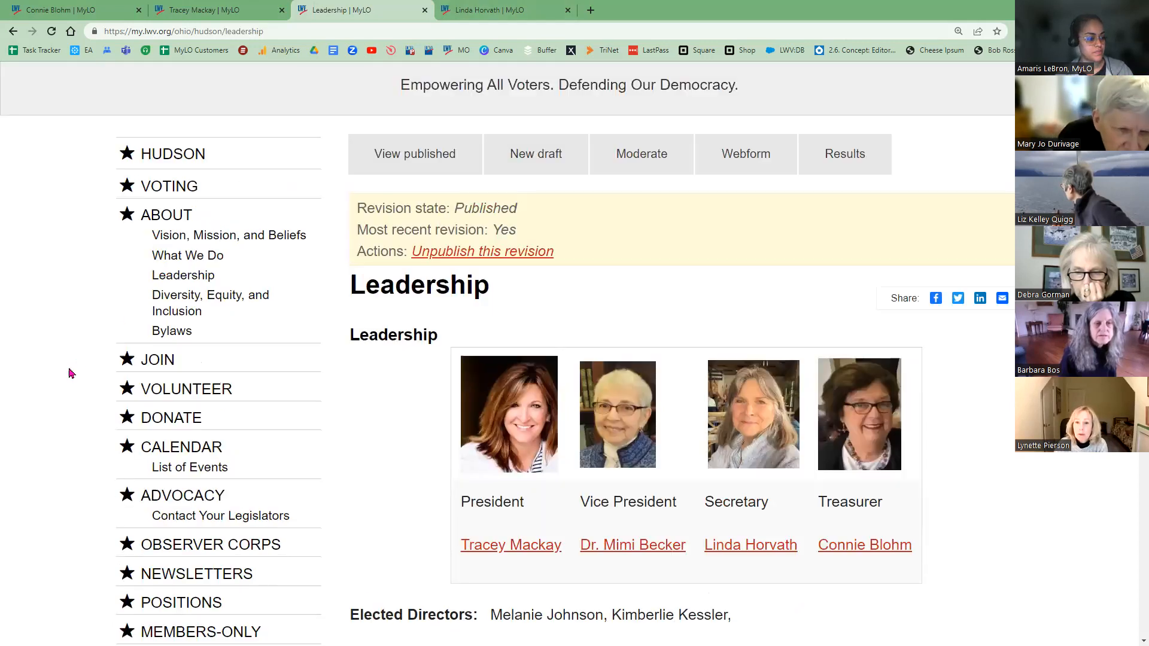
scroll(178, 419, down, 15)
click(177, 417)
click(179, 519)
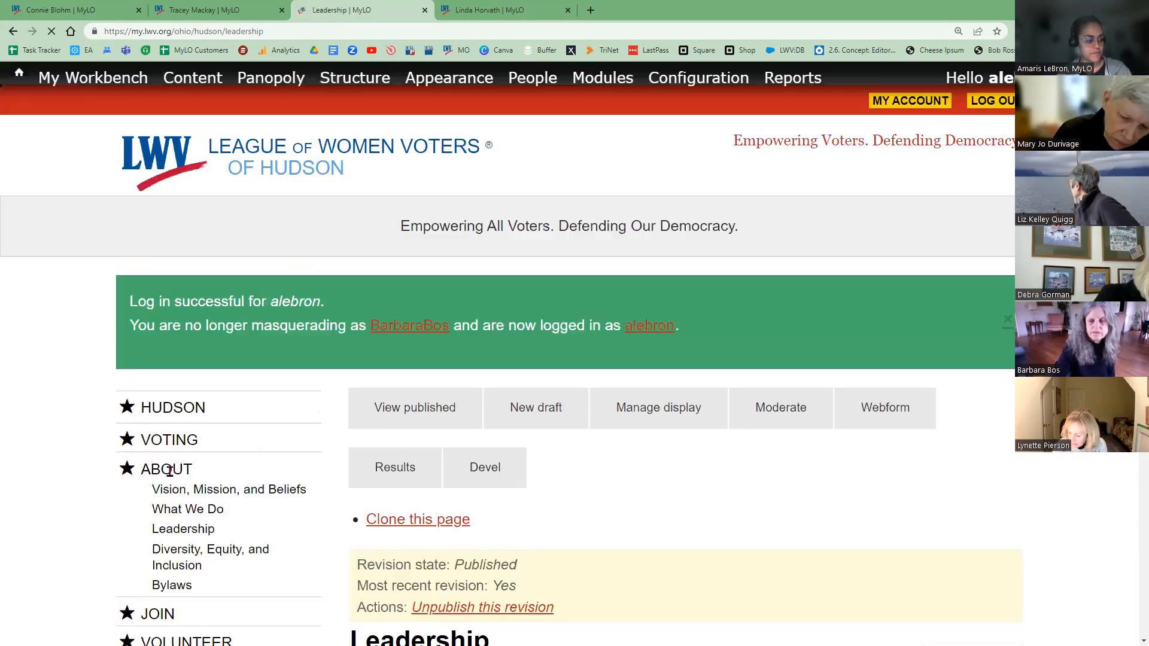
- Masquerade as the demo account and open its user profile page
scroll(131, 479, down, 15)
click(153, 480)
click(177, 521)
text(lwvc)
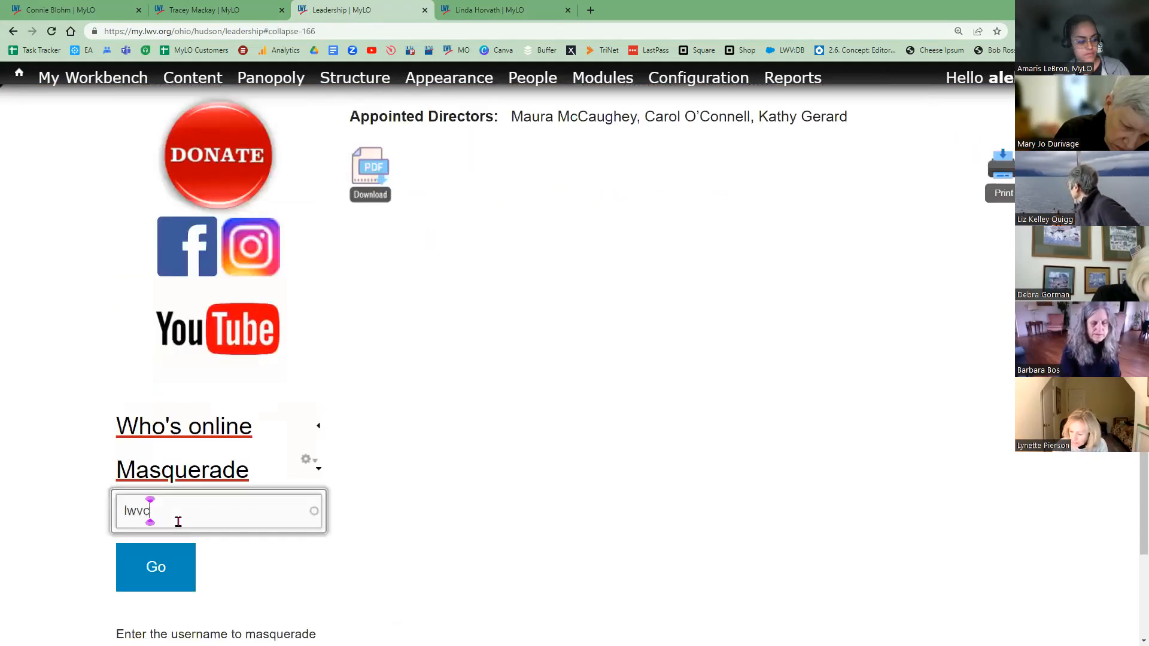
click(160, 580)
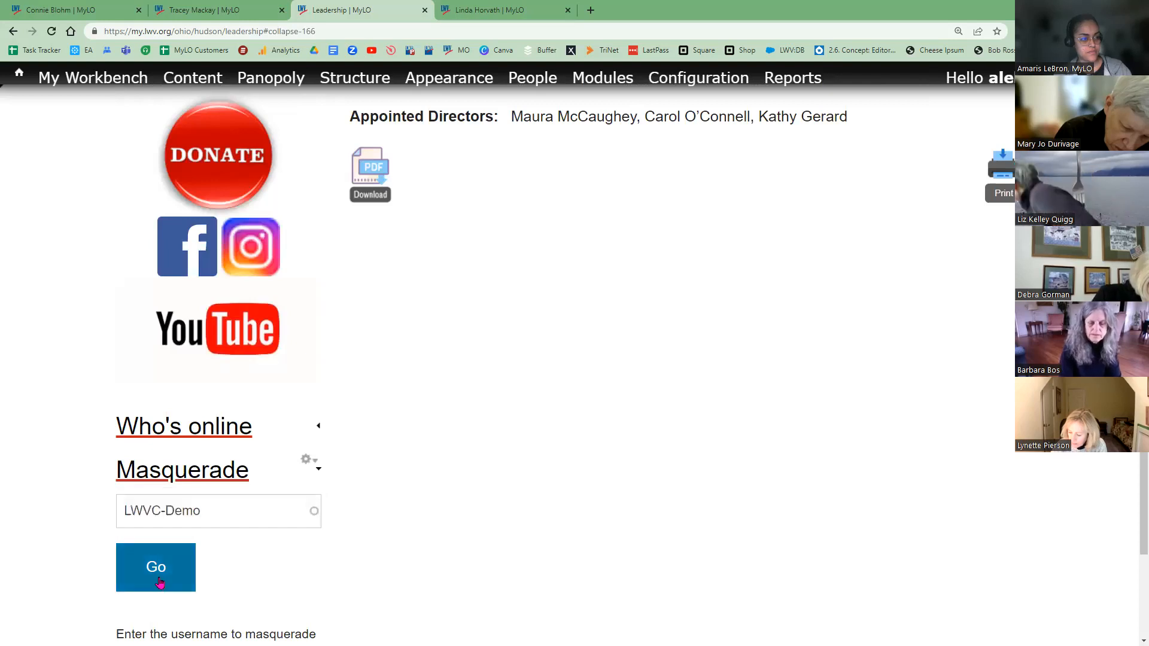
click(160, 582)
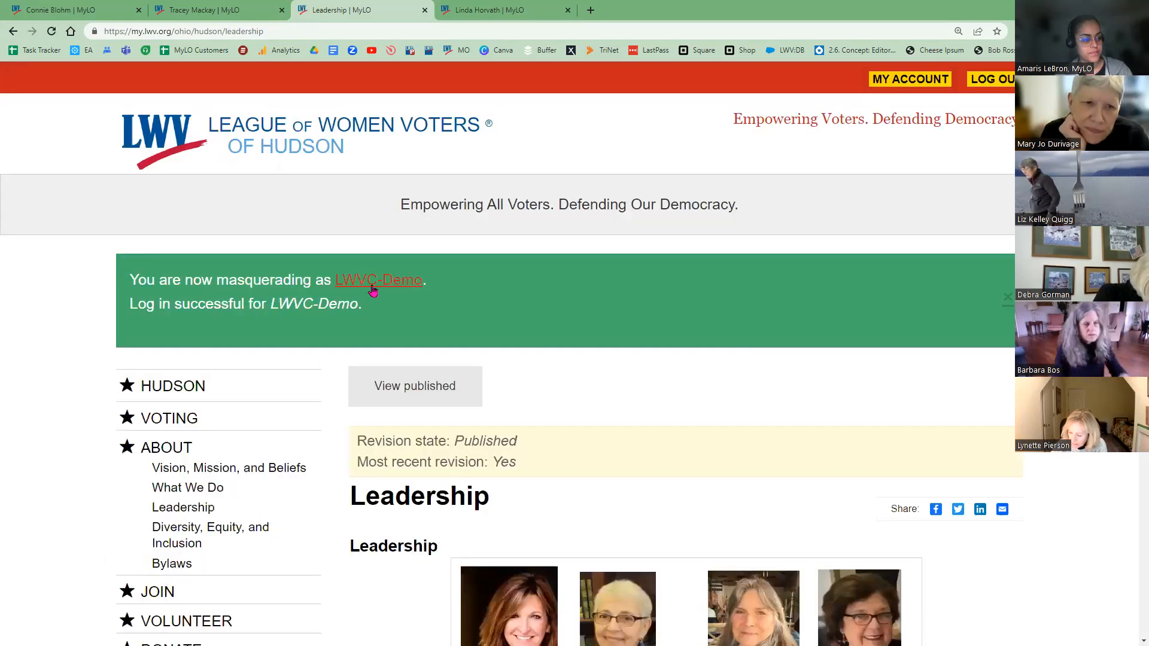
click(373, 288)
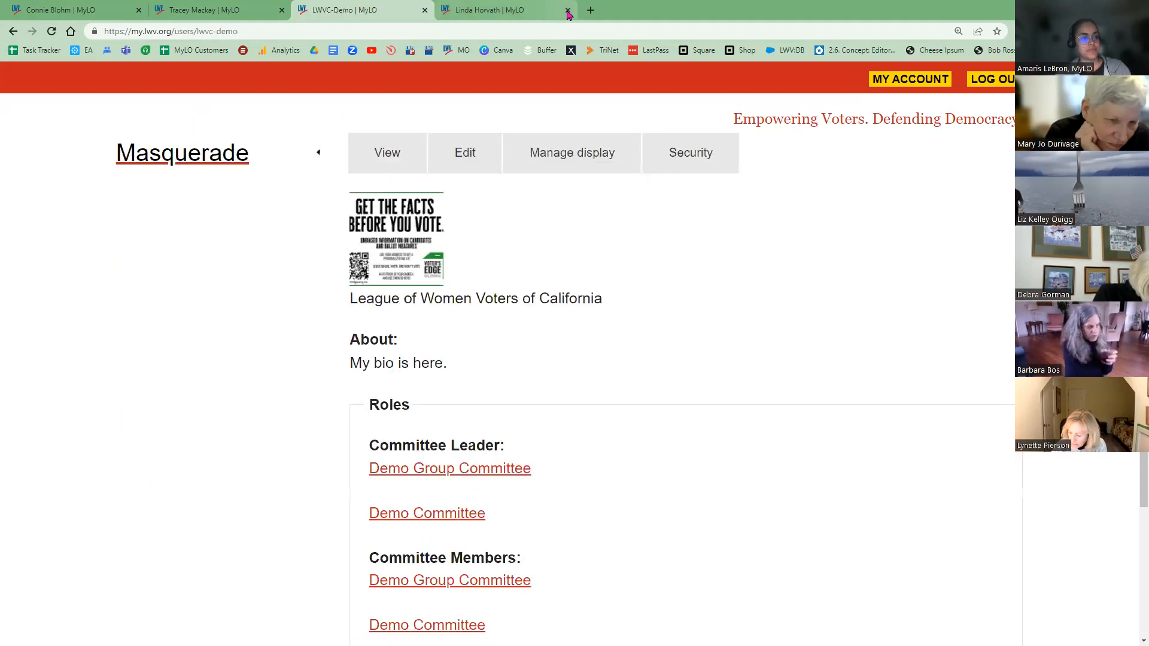
- Go to the Demo Site, review its About page, and start a New draft of it
scroll(329, 384, down, 3)
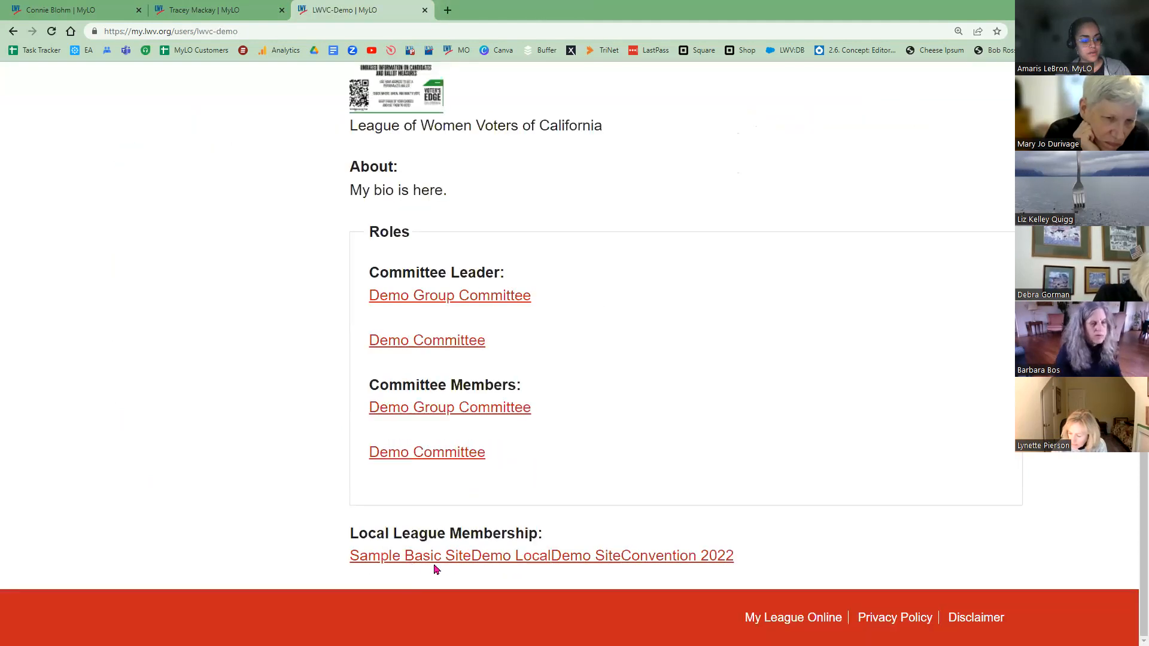
click(585, 566)
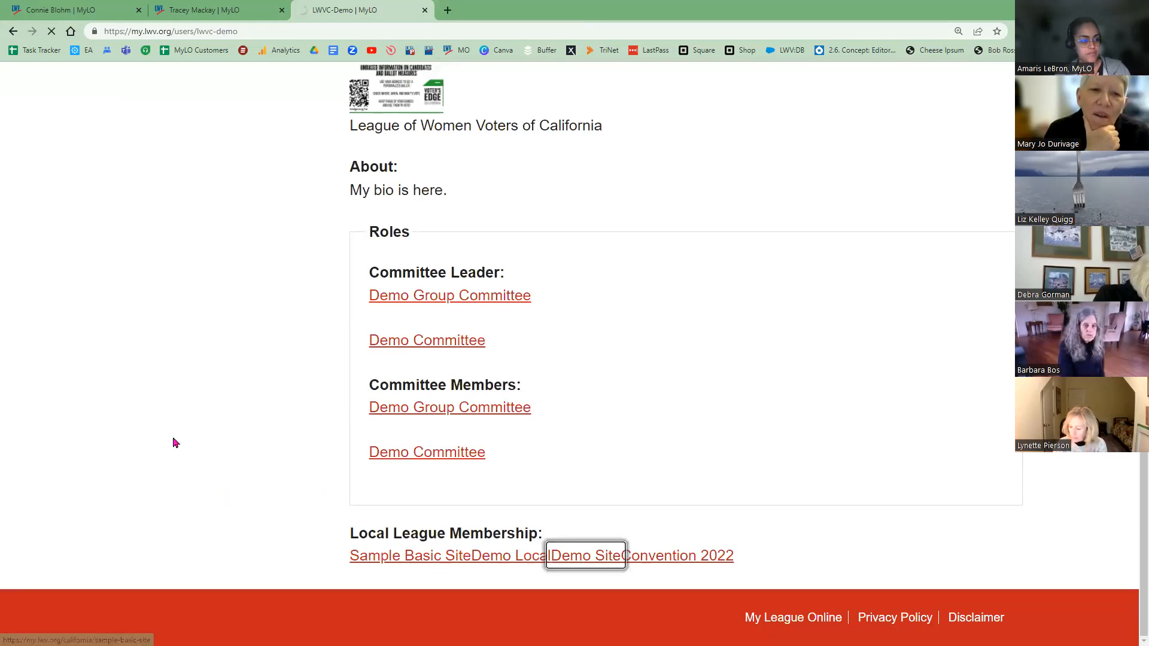
scroll(119, 335, down, 5)
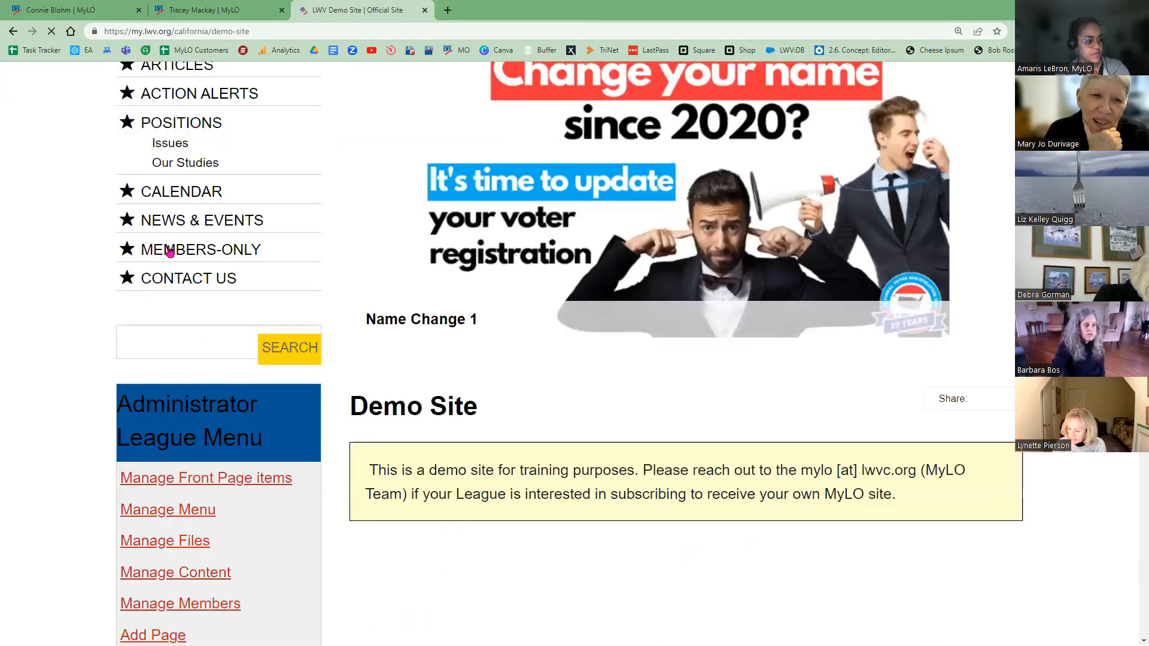
scroll(170, 253, up, 4)
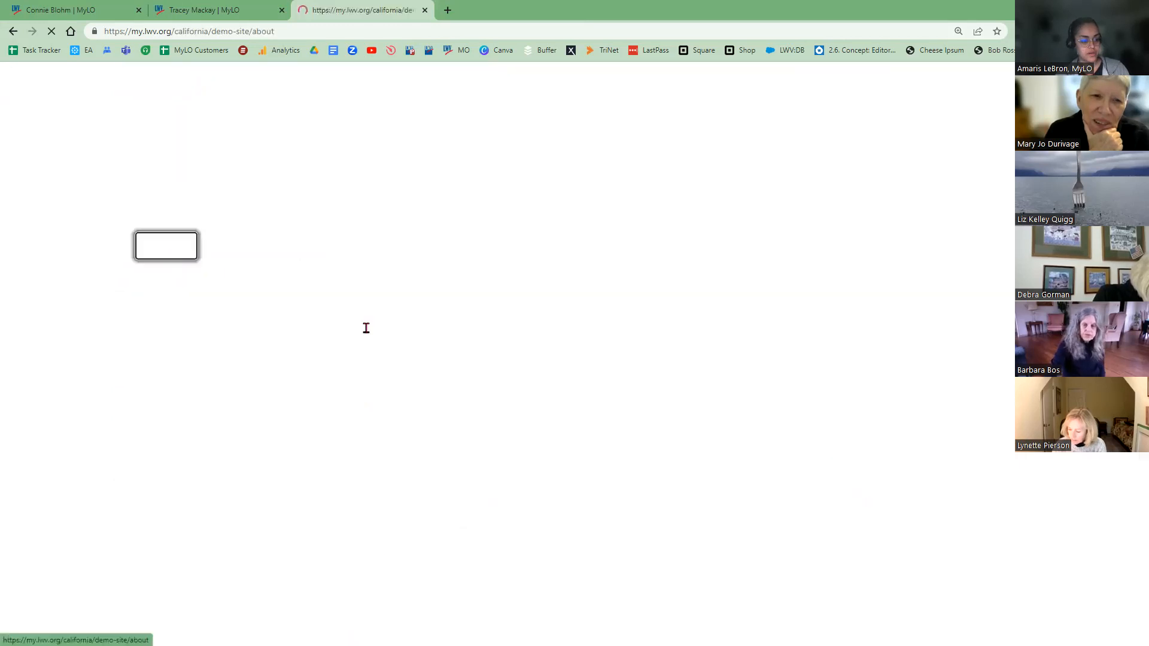
scroll(362, 329, down, 8)
scroll(362, 353, down, 8)
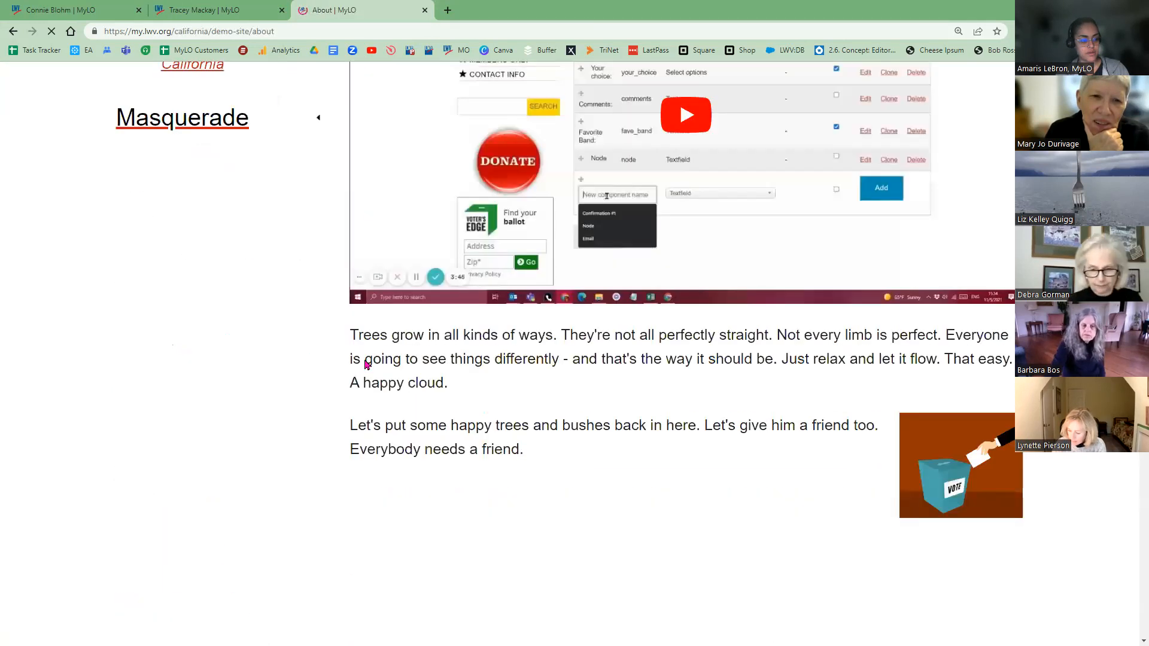
scroll(363, 384, down, 10)
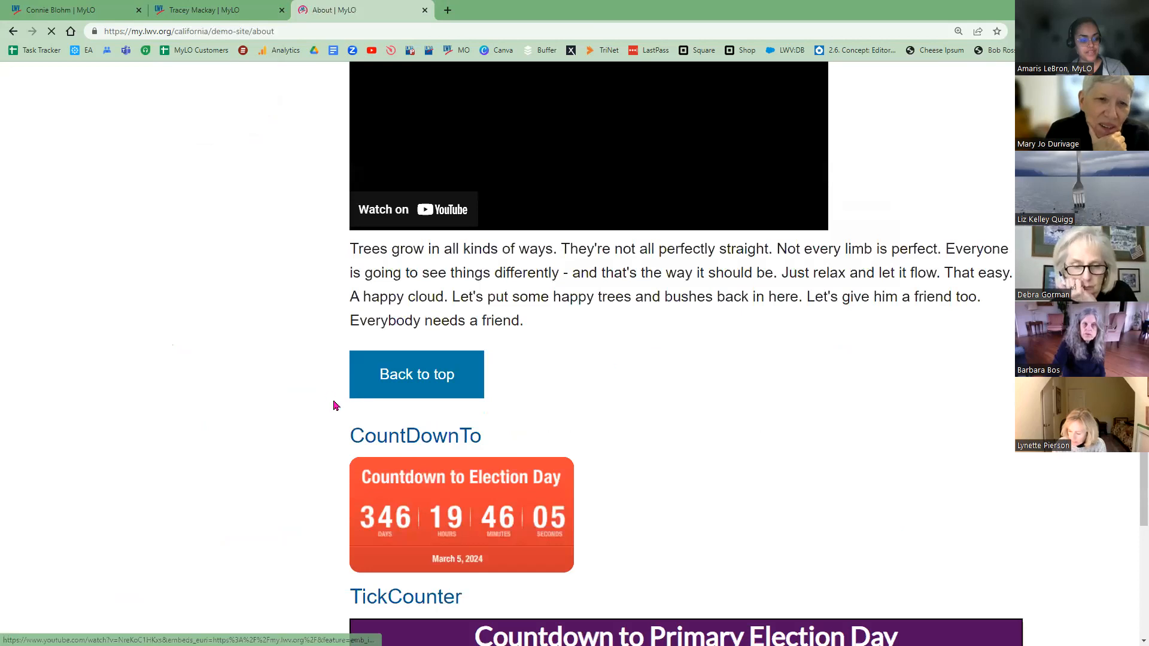
scroll(347, 419, down, 8)
scroll(353, 431, up, 16)
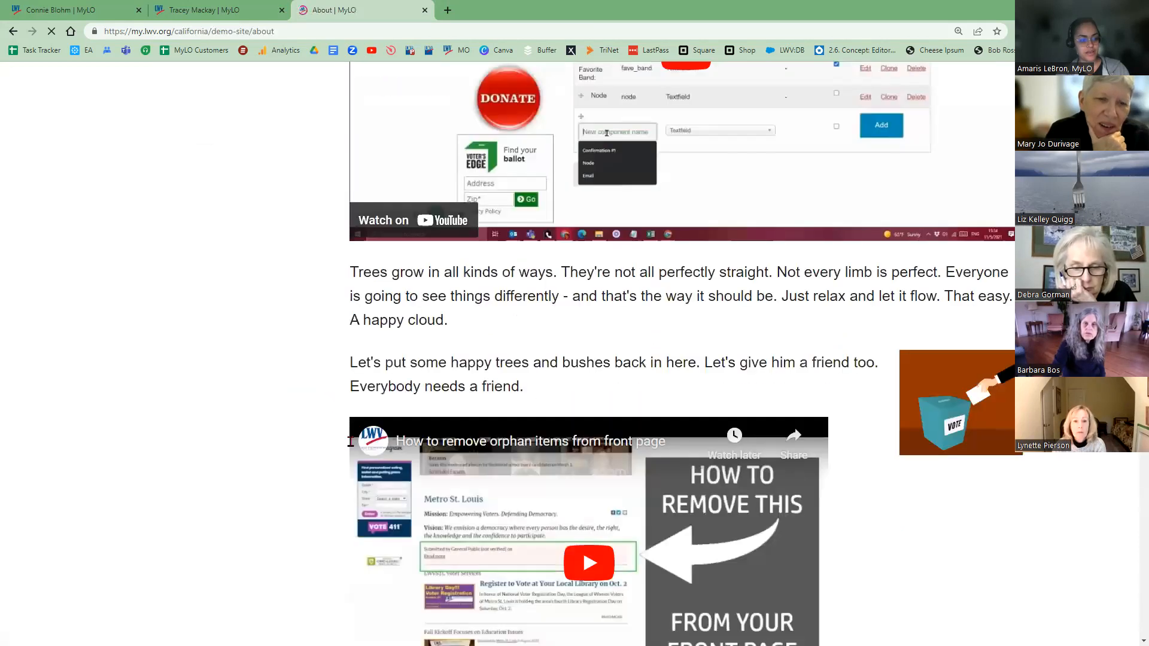
scroll(359, 461, up, 3)
scroll(375, 455, up, 7)
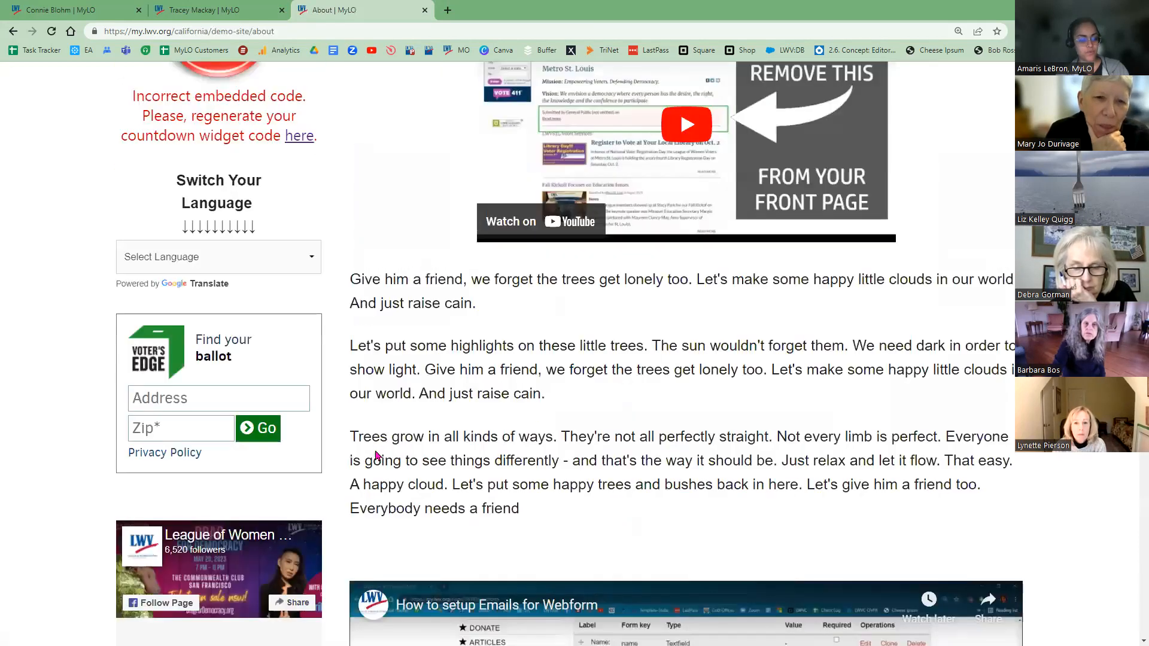
scroll(388, 483, up, 3)
scroll(395, 479, up, 7)
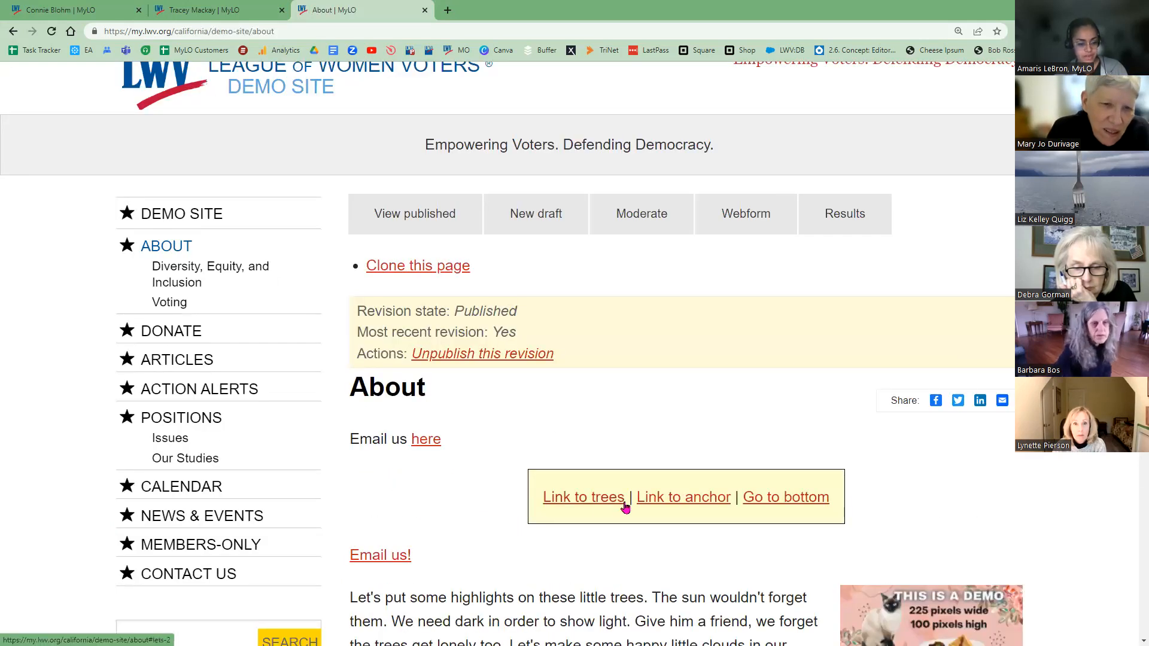
click(540, 231)
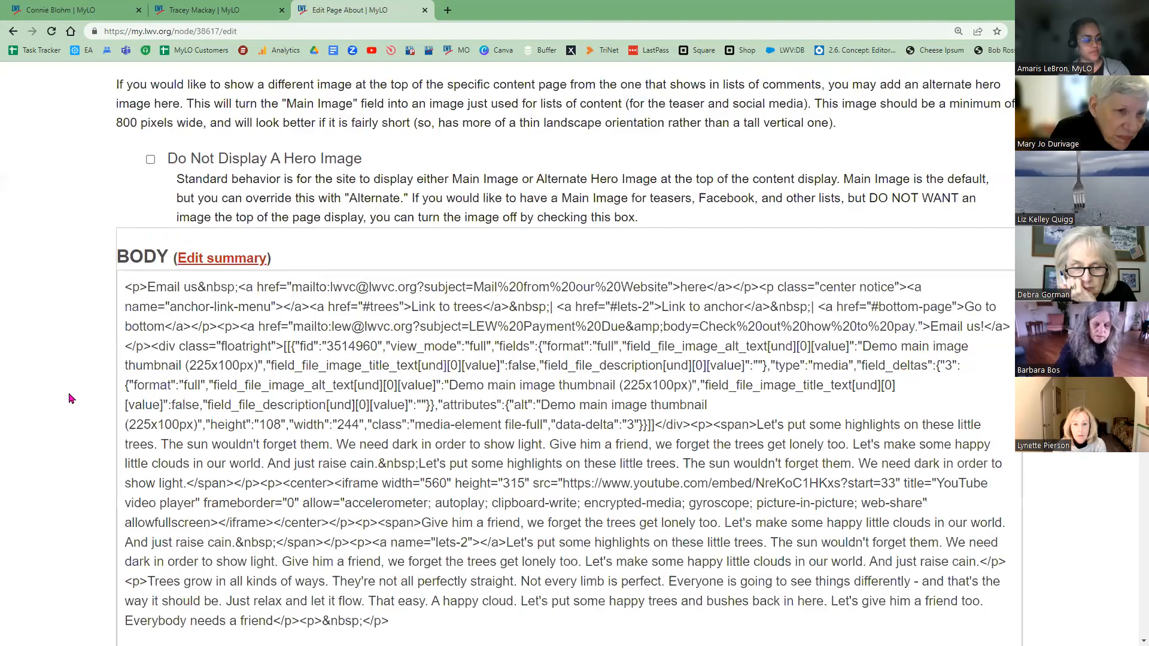
- Change the About page Body text format from Full HTML to WYSIWYG
scroll(66, 415, down, 1)
scroll(144, 563, down, 1)
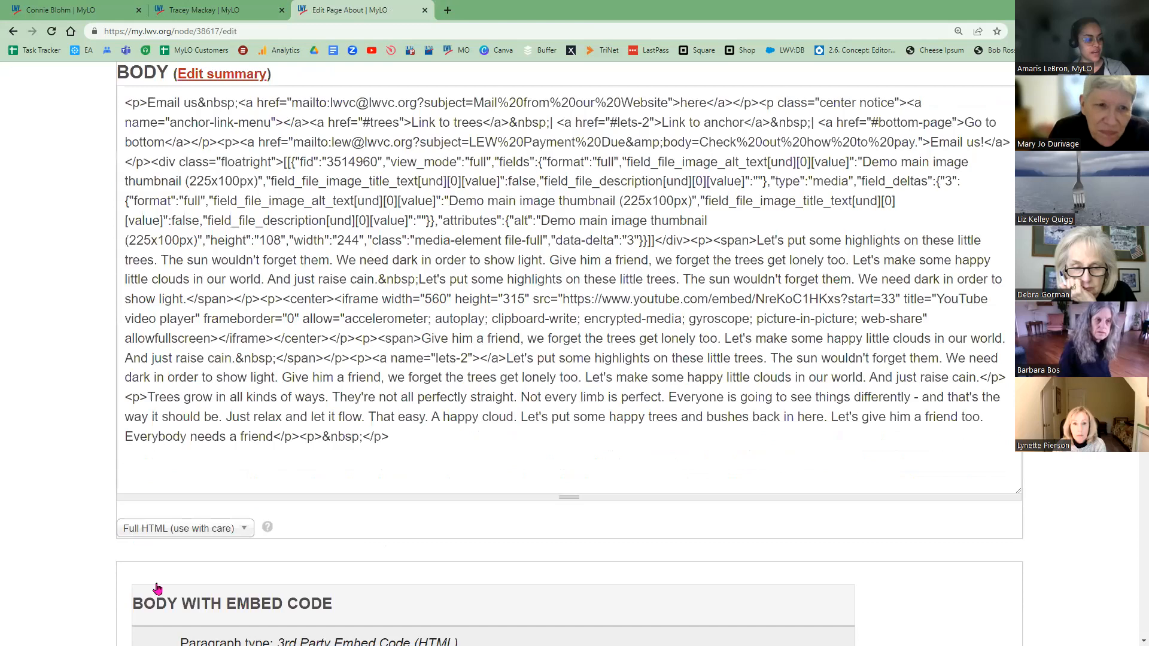
click(180, 528)
key(Return)
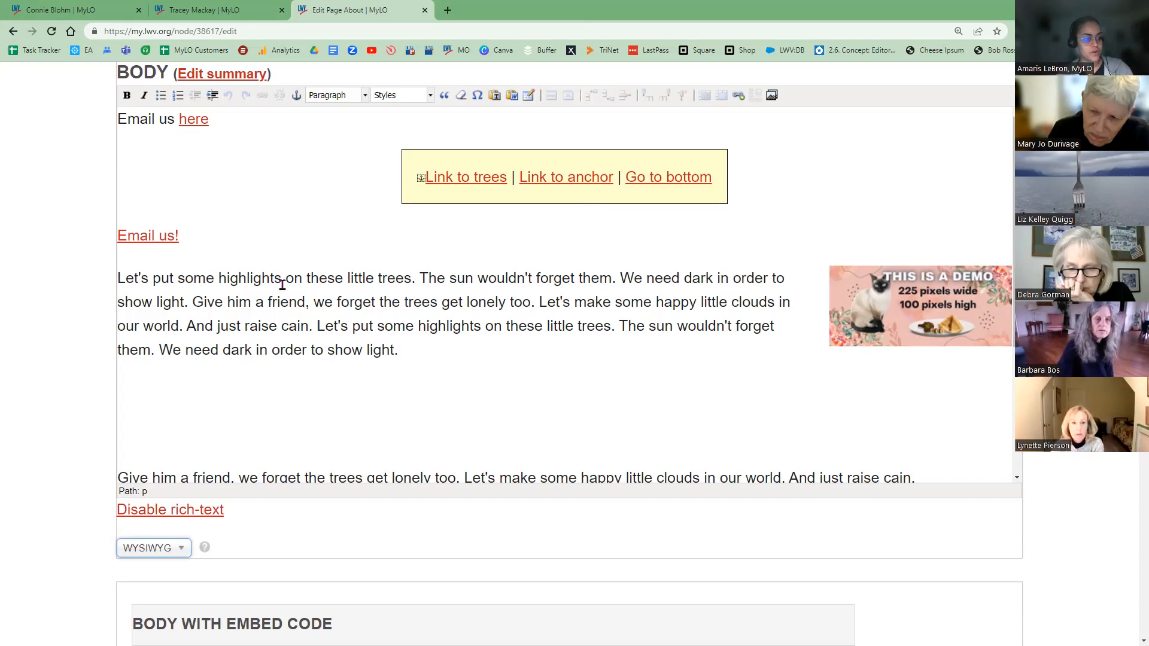
- Save the About draft and reopen it with Edit draft
scroll(317, 272, down, 1)
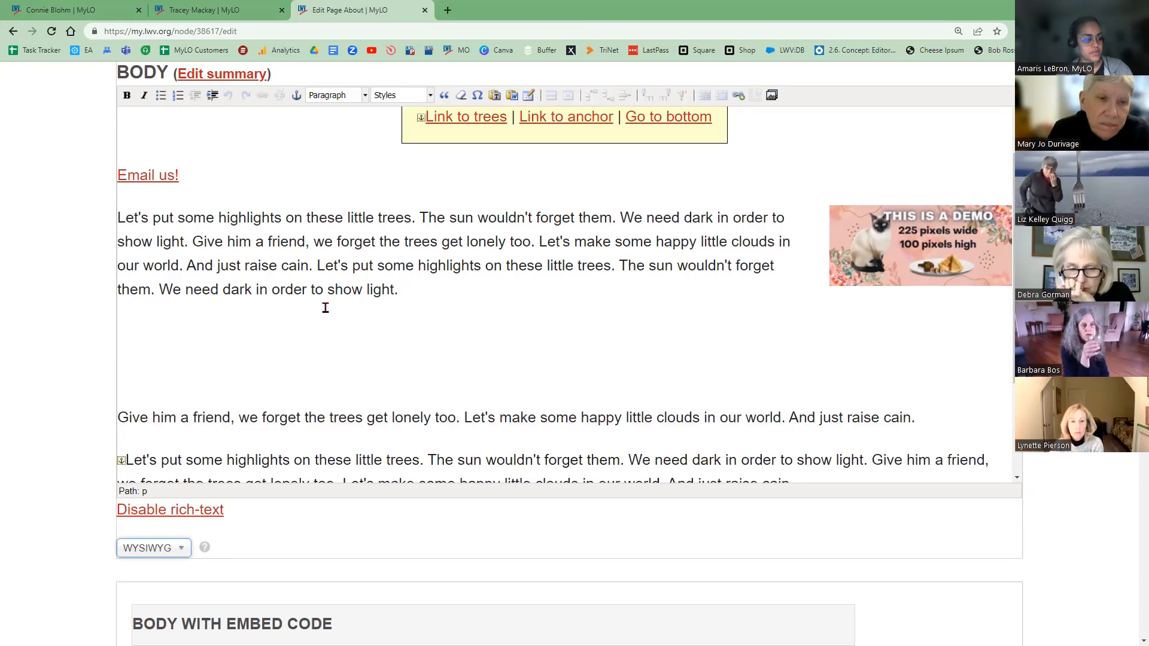
scroll(149, 370, down, 3)
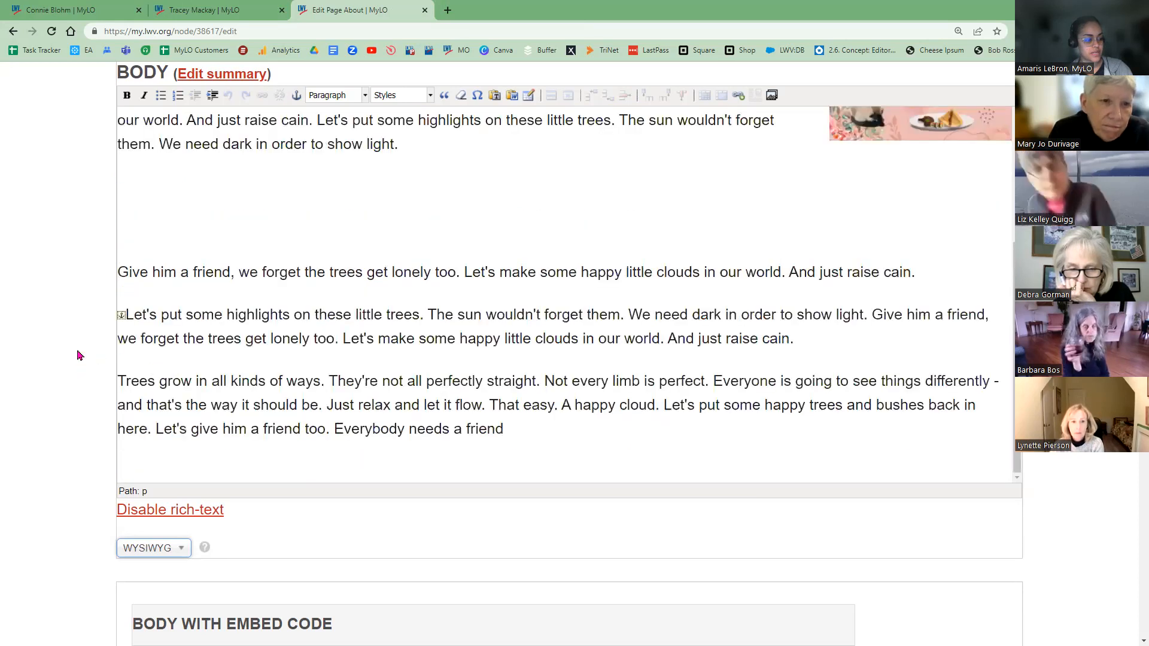
scroll(113, 369, down, 9)
scroll(358, 397, down, 3)
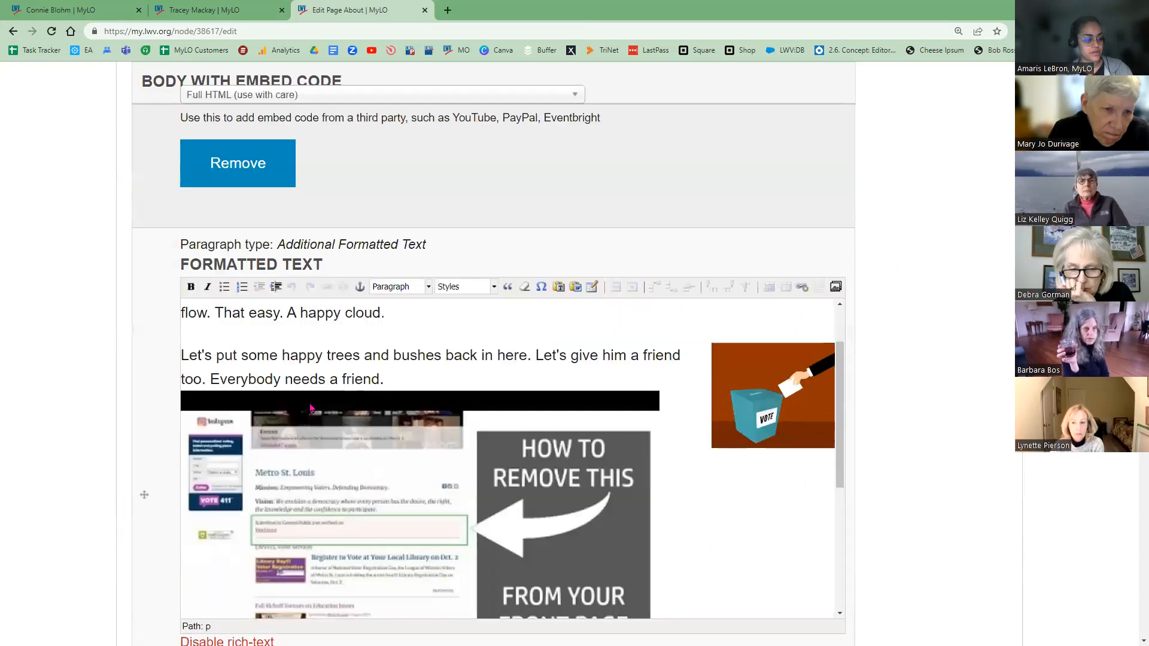
scroll(327, 487, down, 5)
scroll(107, 412, down, 4)
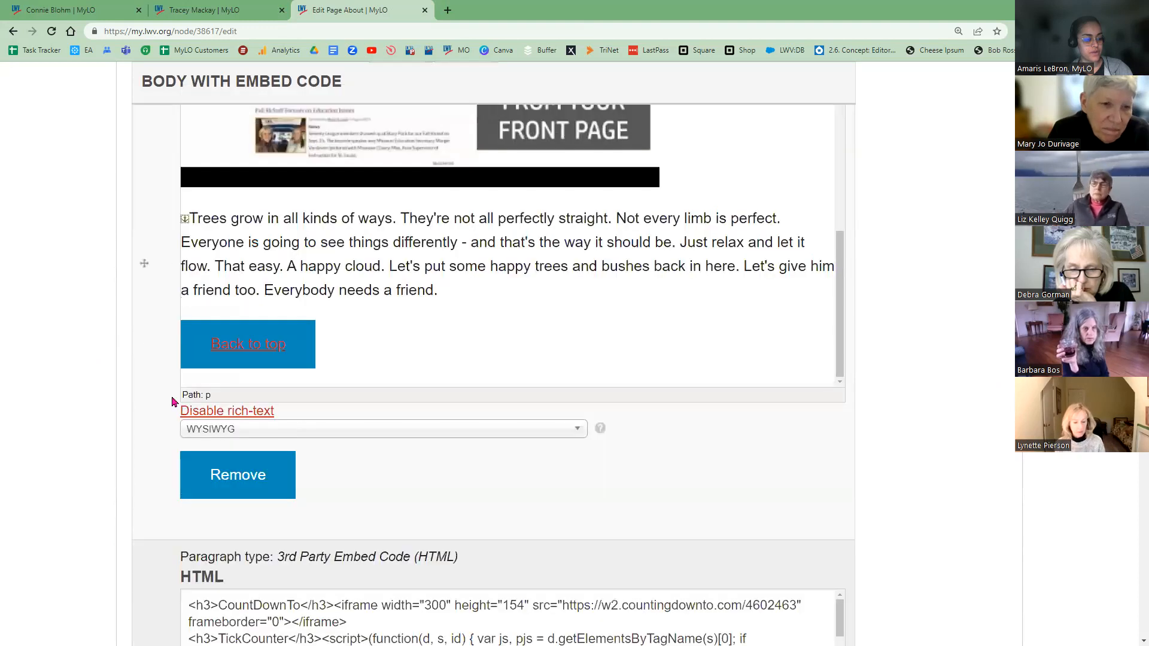
scroll(511, 547, down, 4)
scroll(527, 544, down, 2)
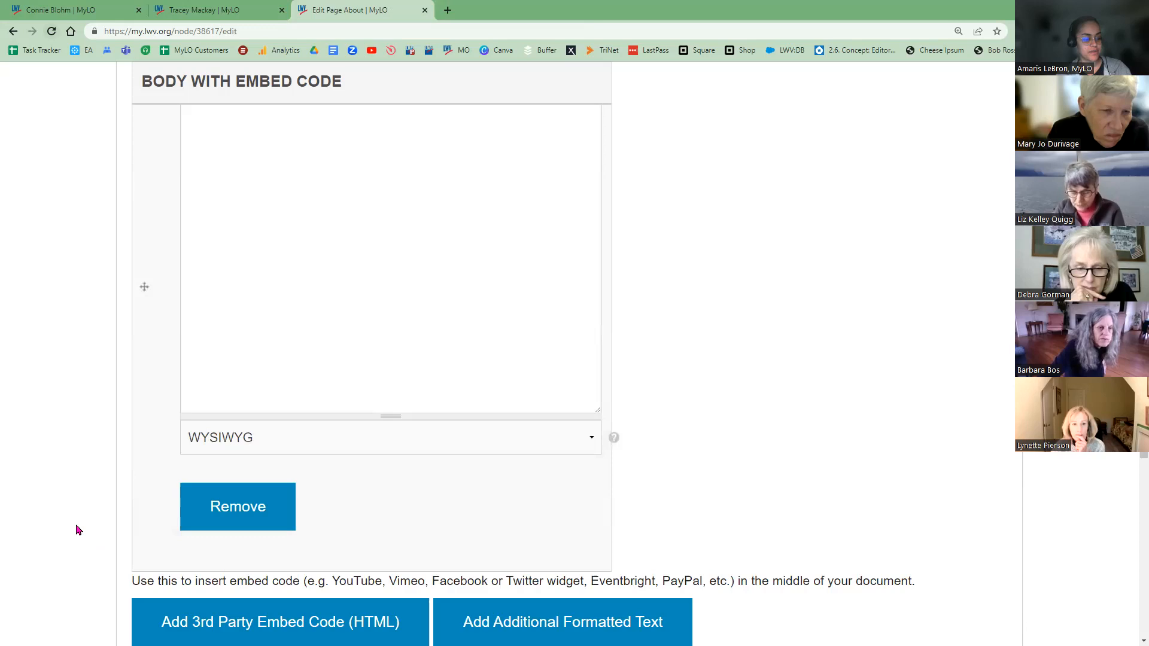
scroll(123, 457, down, 15)
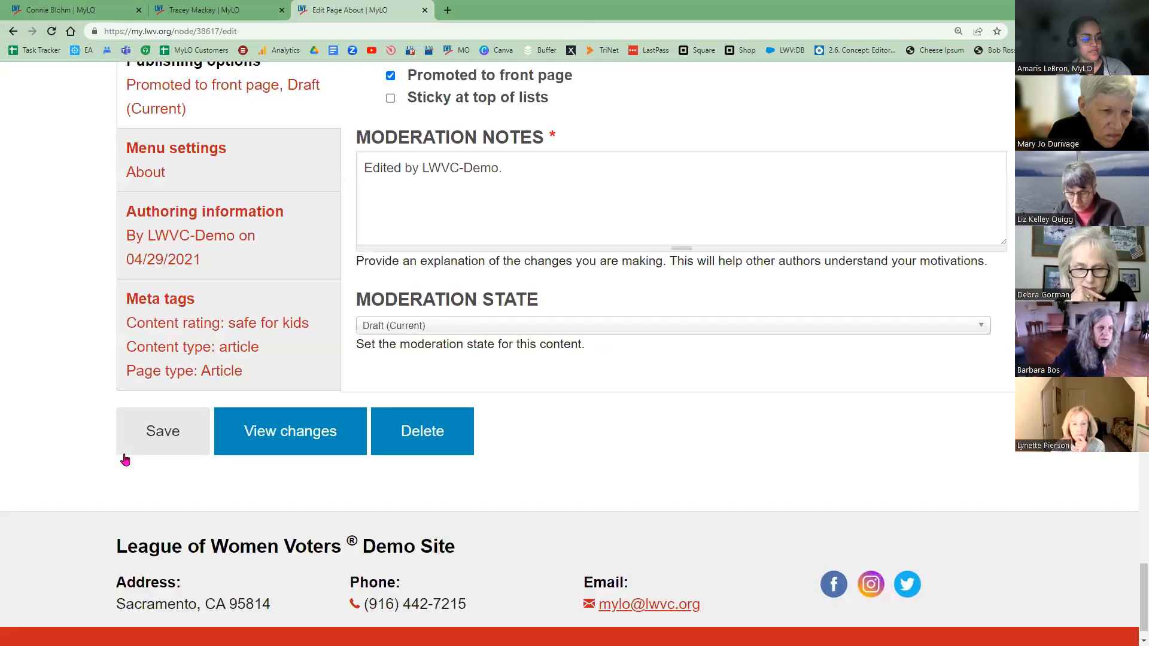
click(161, 435)
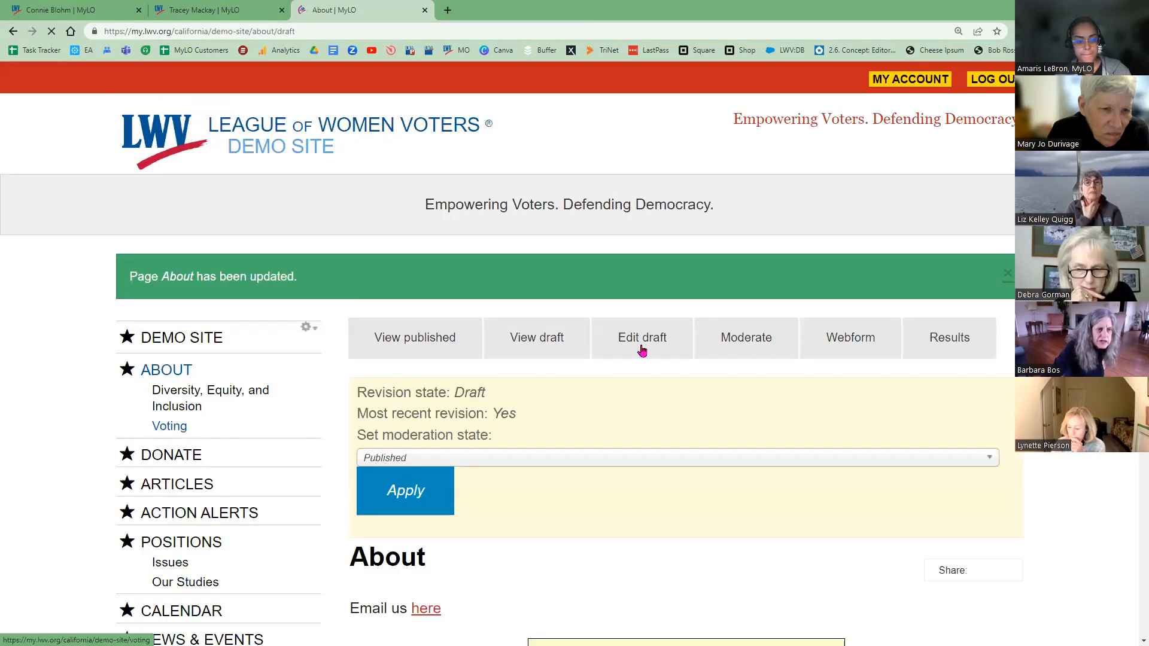
click(647, 349)
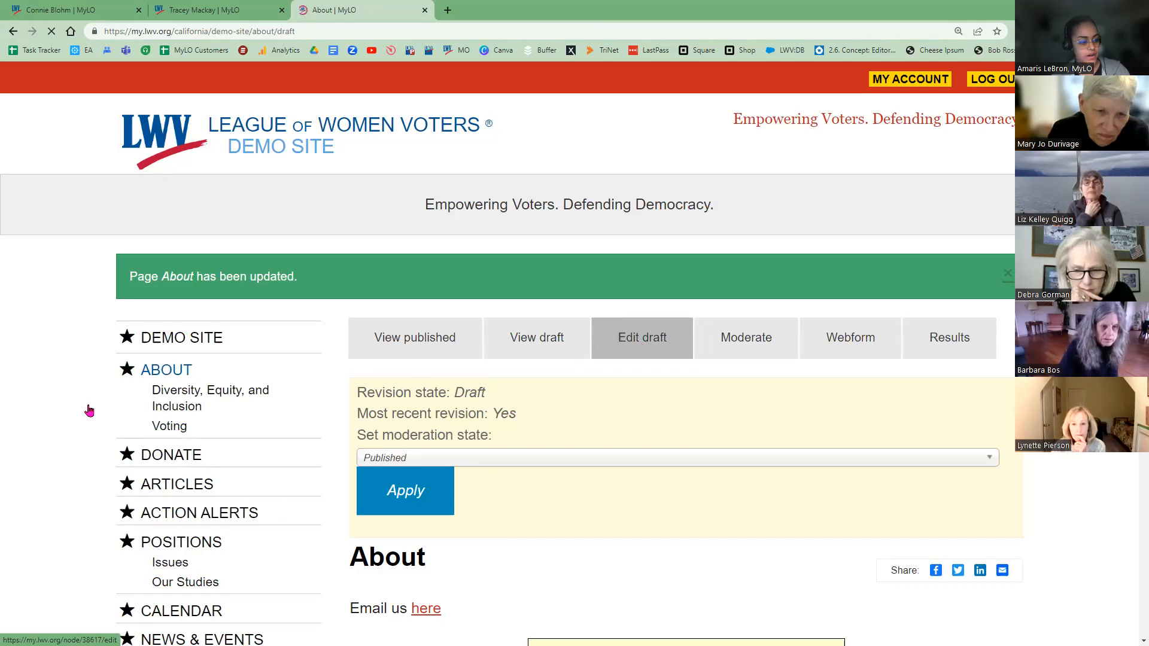
scroll(116, 398, down, 8)
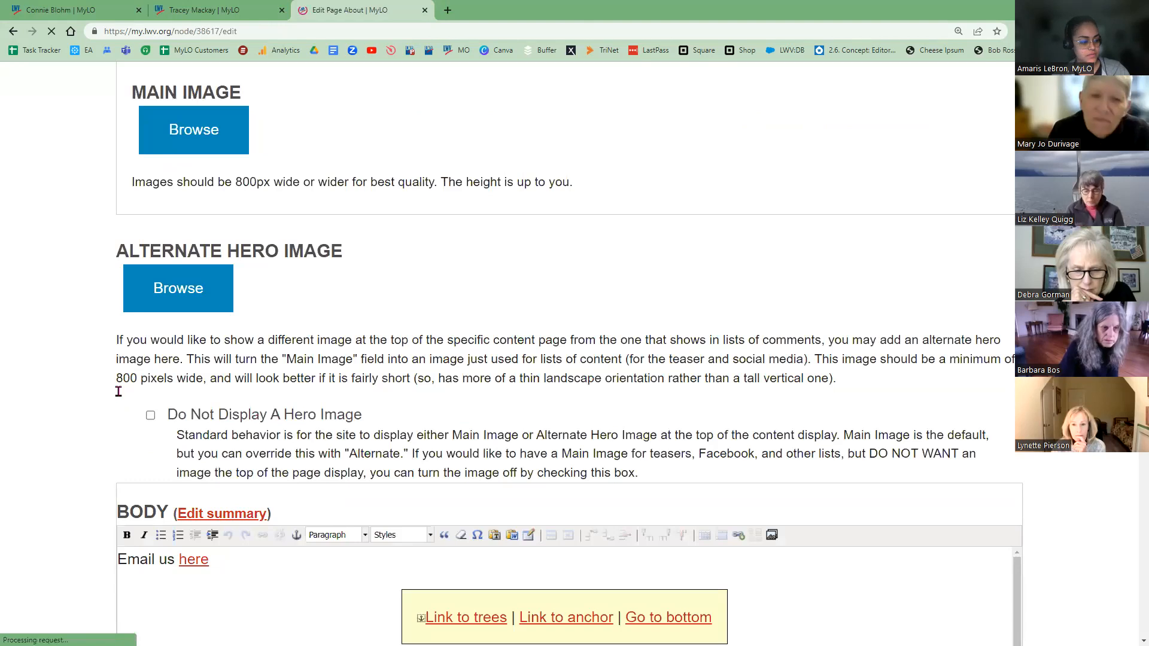
- Add a 'Beginning' line above the About page's first paragraph and make it Heading 3
key(ctrl+plus)
key(ctrl+plus)
key(ctrl+plus)
scroll(173, 247, down, 5)
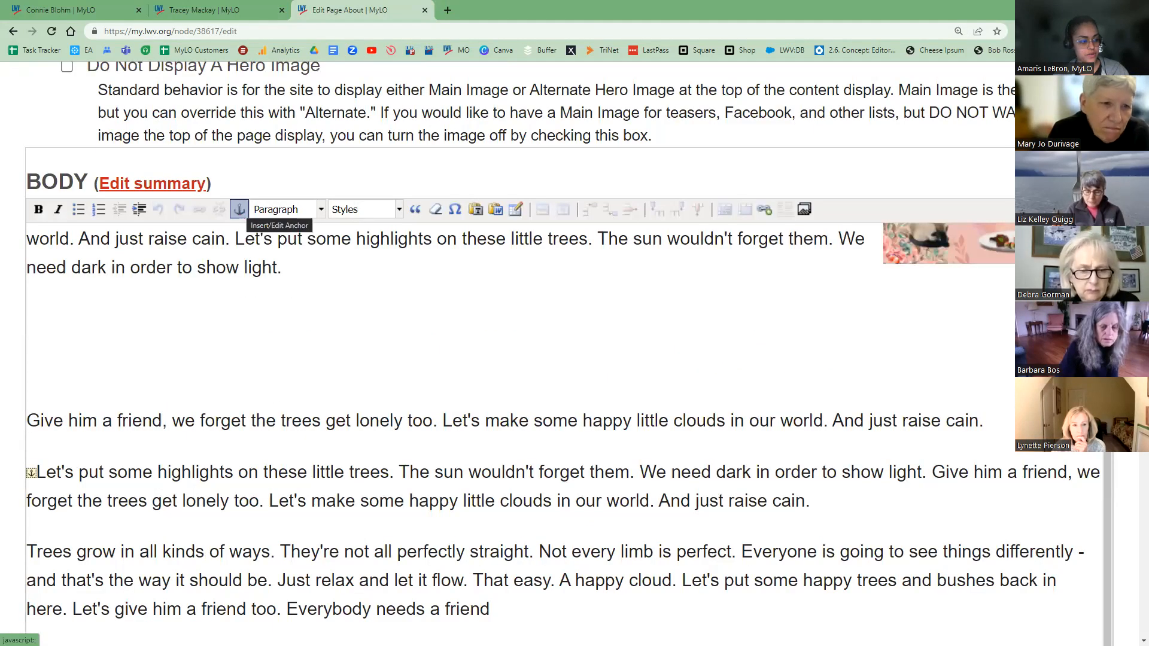
click(239, 209)
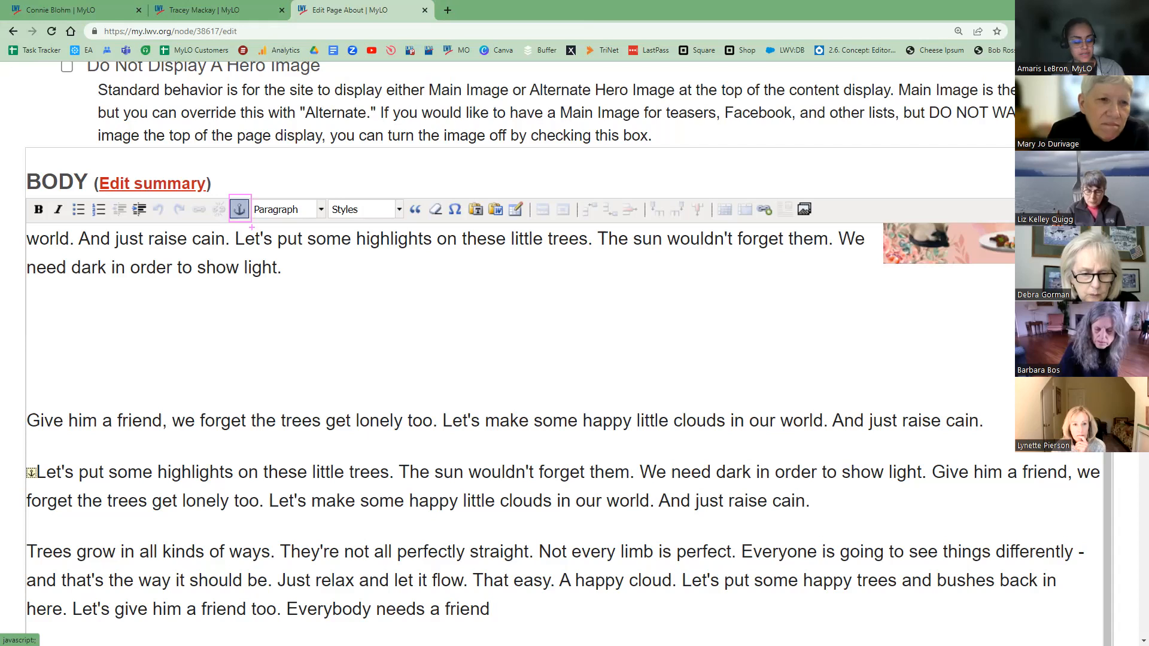
click(60, 343)
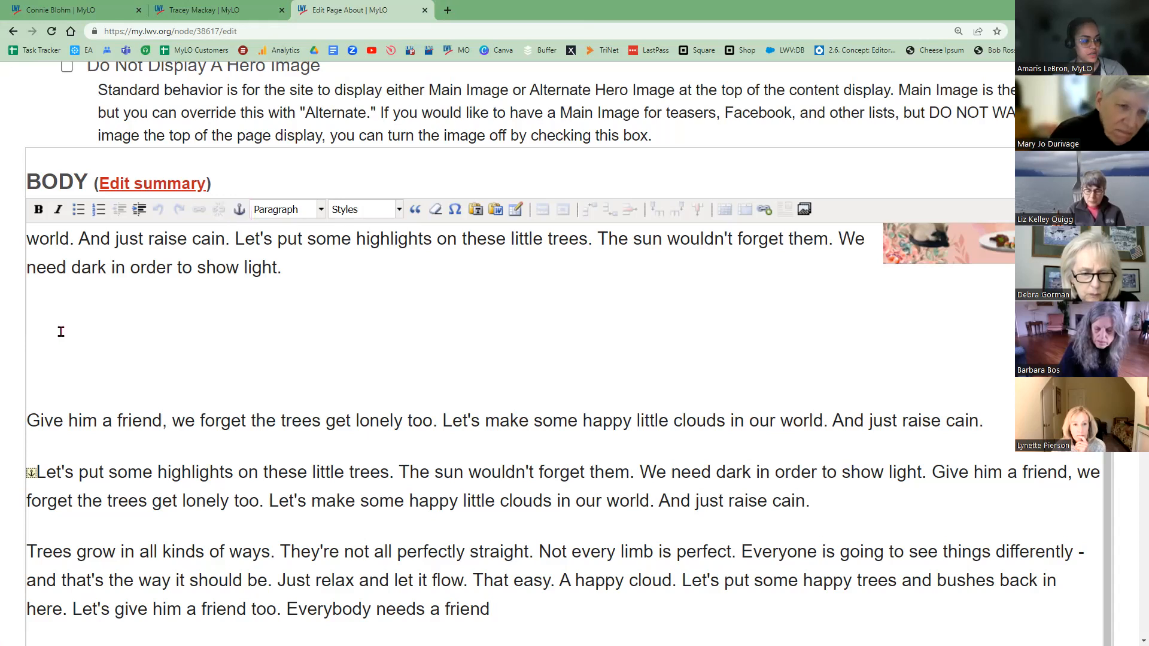
scroll(61, 443, up, 3)
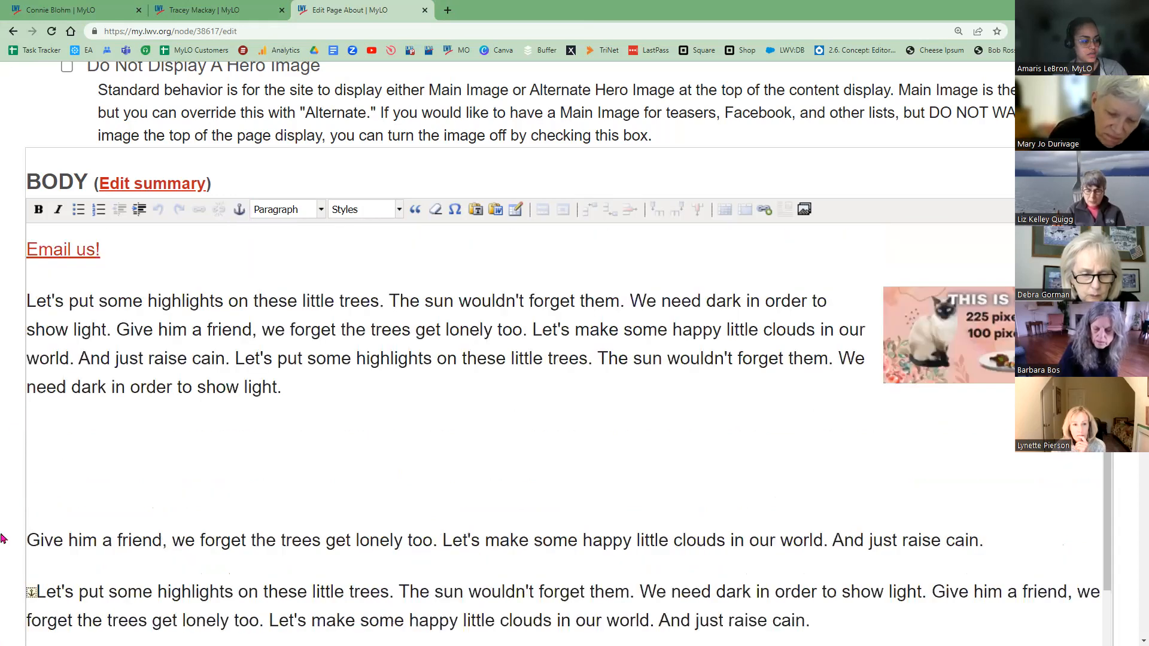
scroll(6, 535, up, 5)
scroll(31, 432, down, 5)
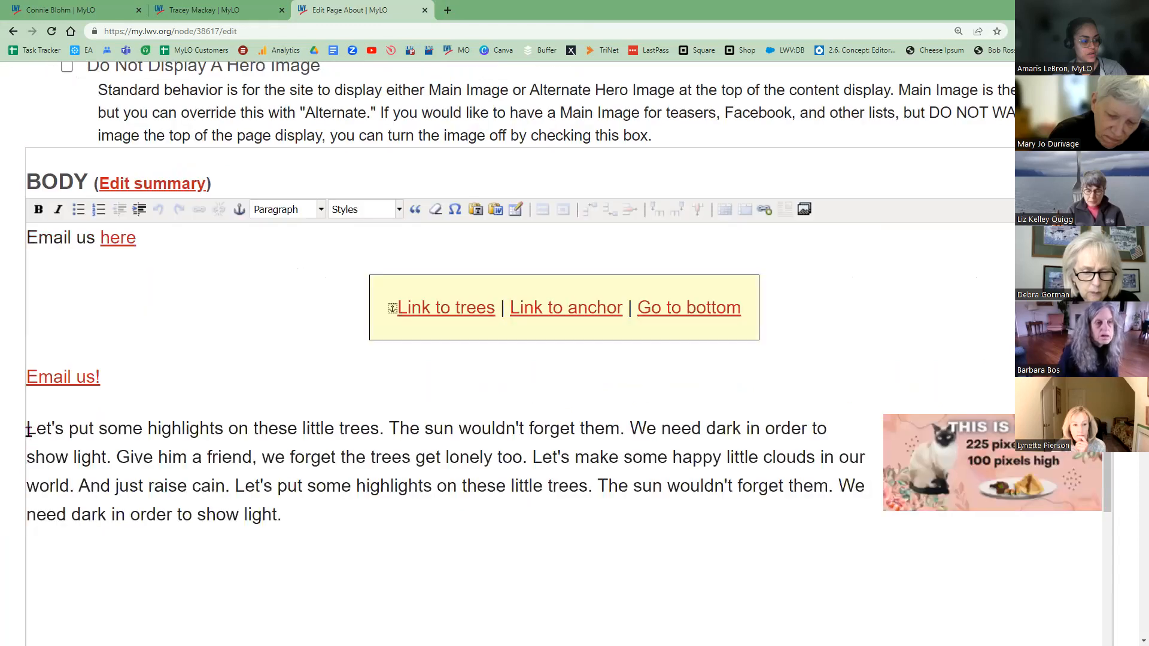
click(28, 429)
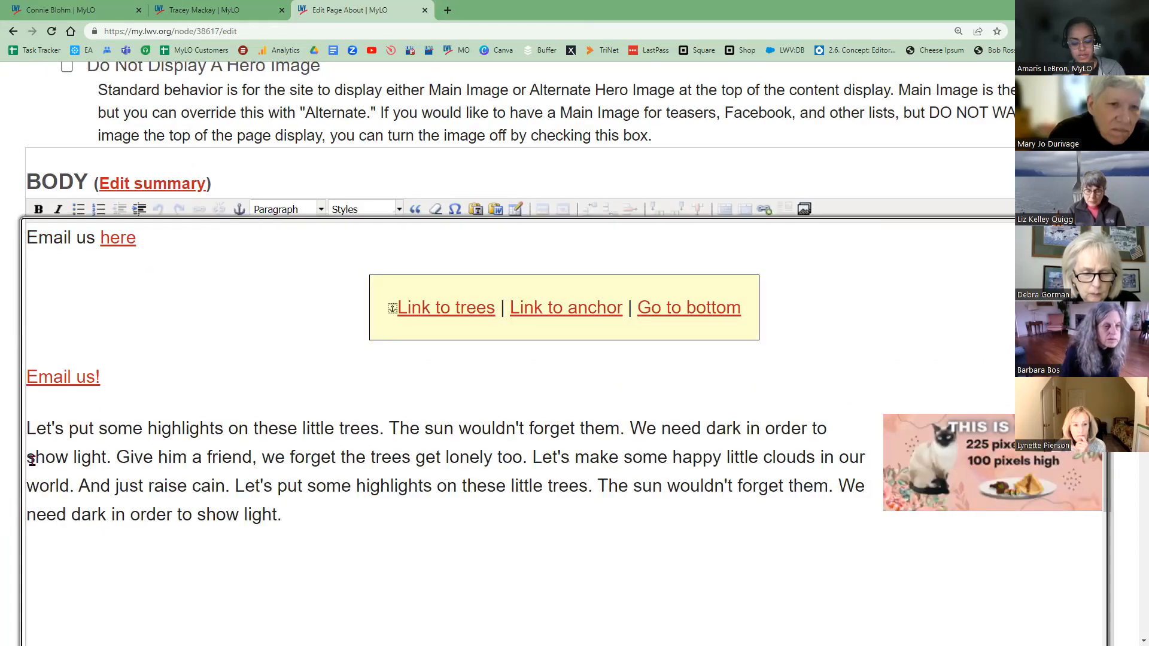
text(Beginning)
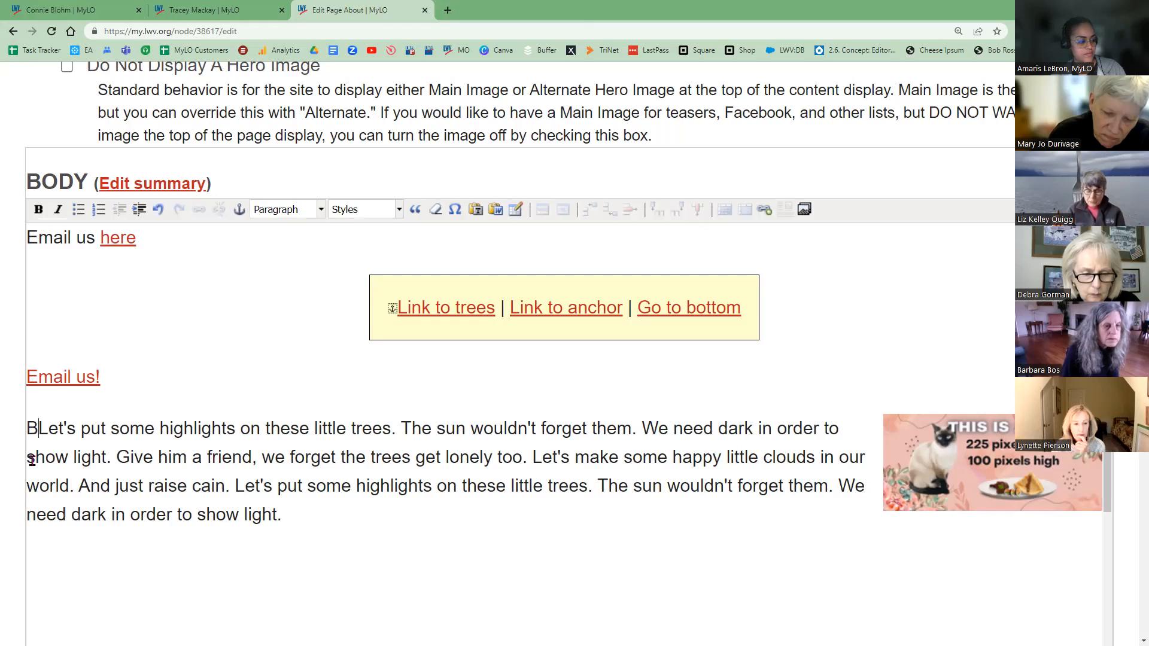
key(Return)
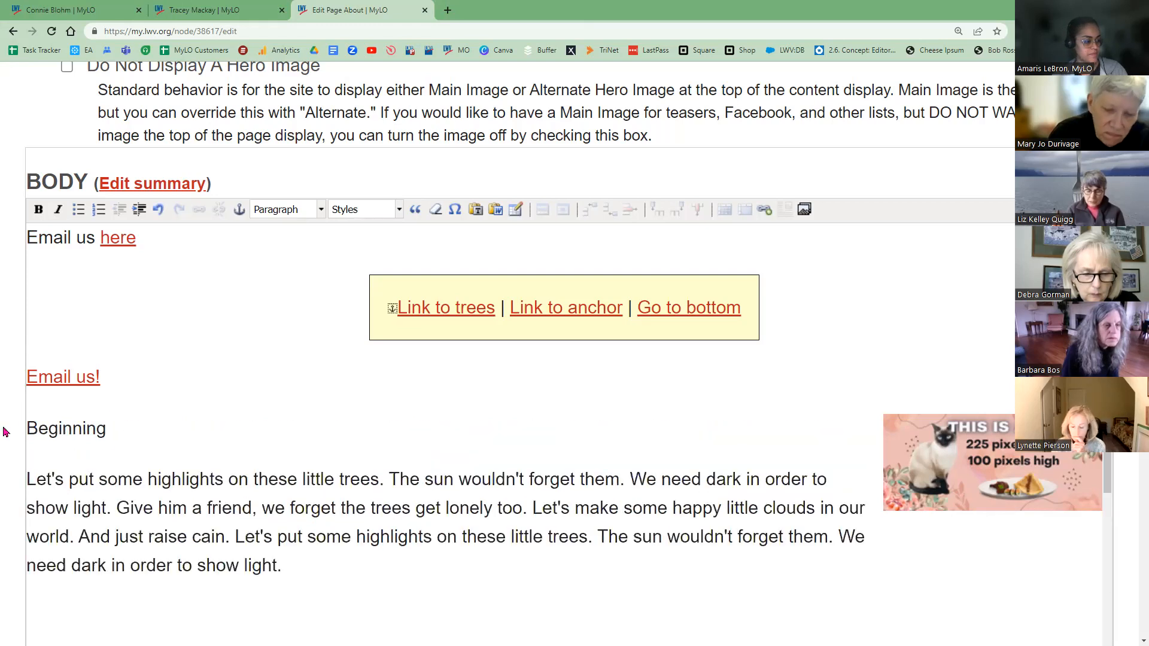
key(shift+Up)
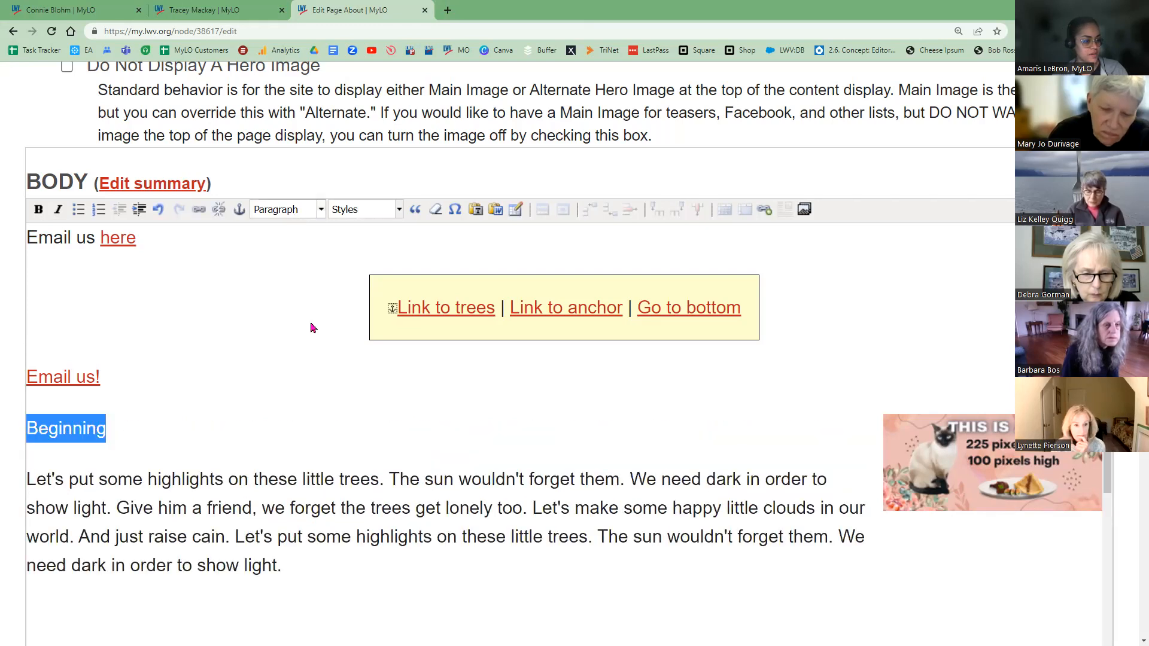
click(310, 320)
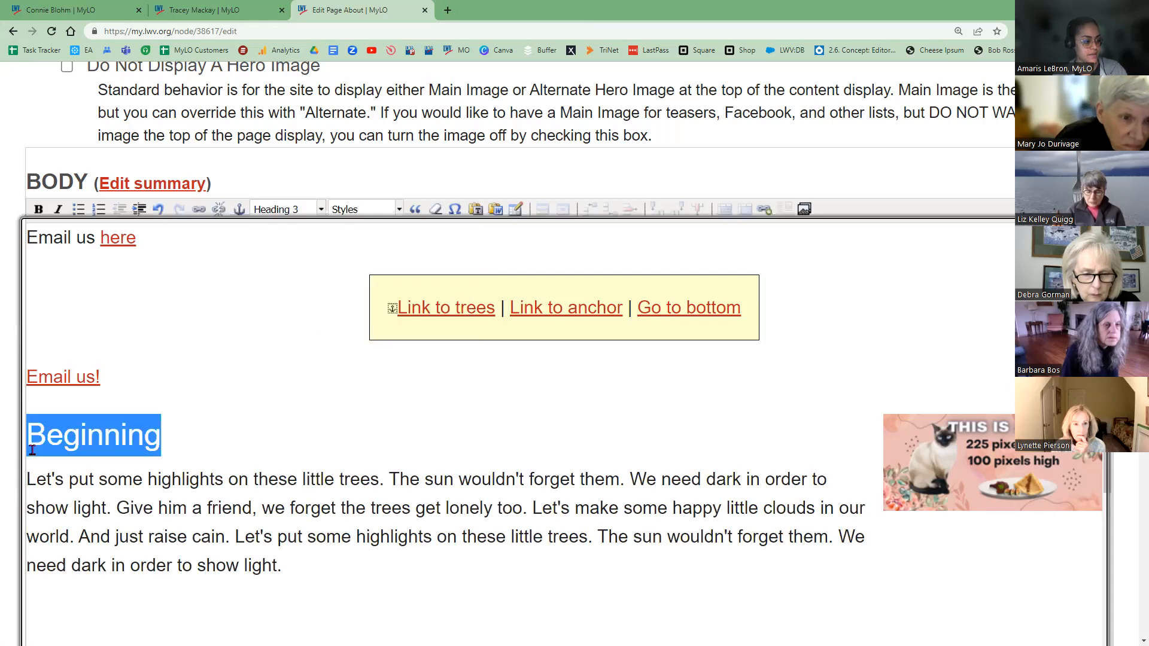
- With the caret at the start of the Beginning heading, bring up the Insert/Edit Anchor dialog
click(37, 444)
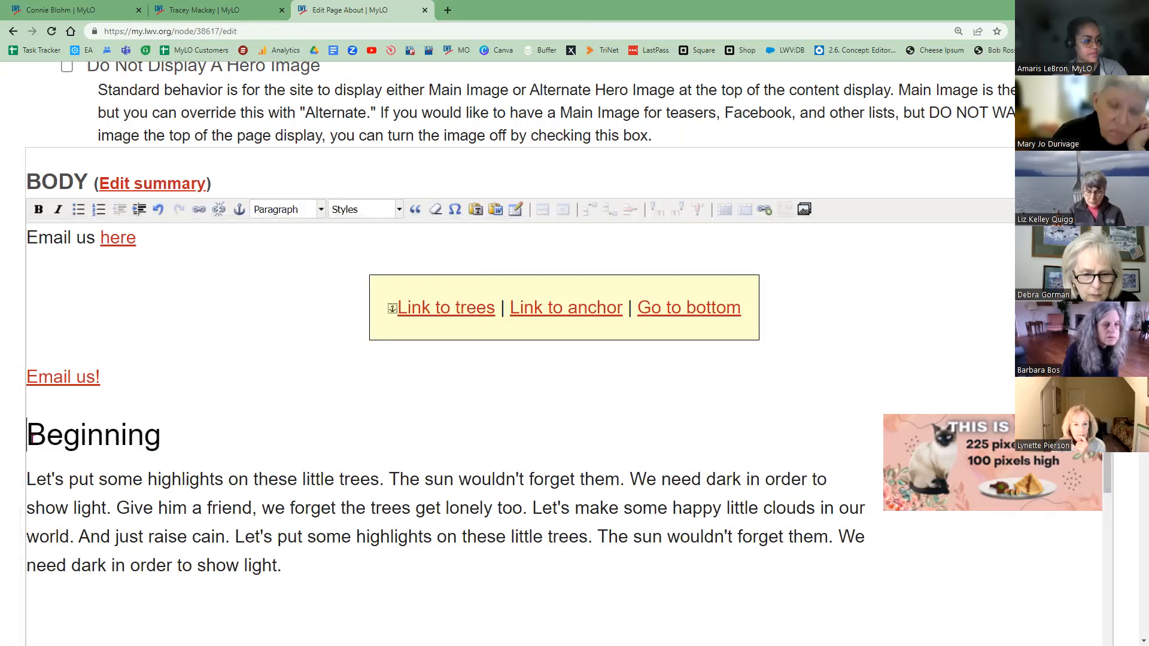
click(27, 443)
click(28, 443)
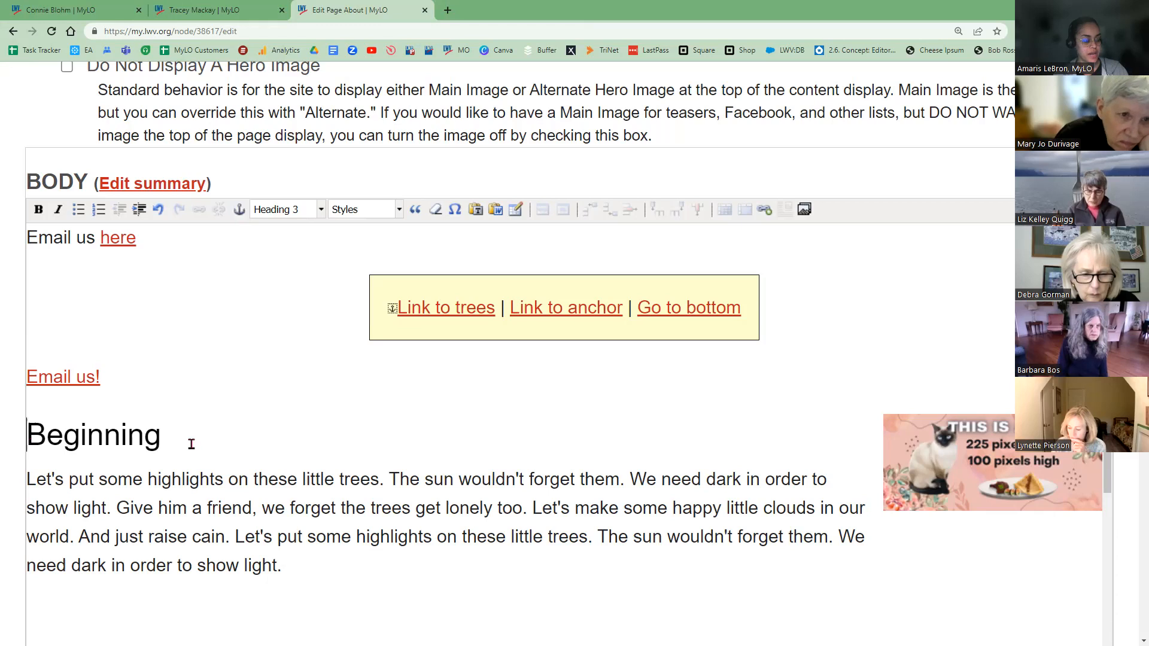
click(28, 482)
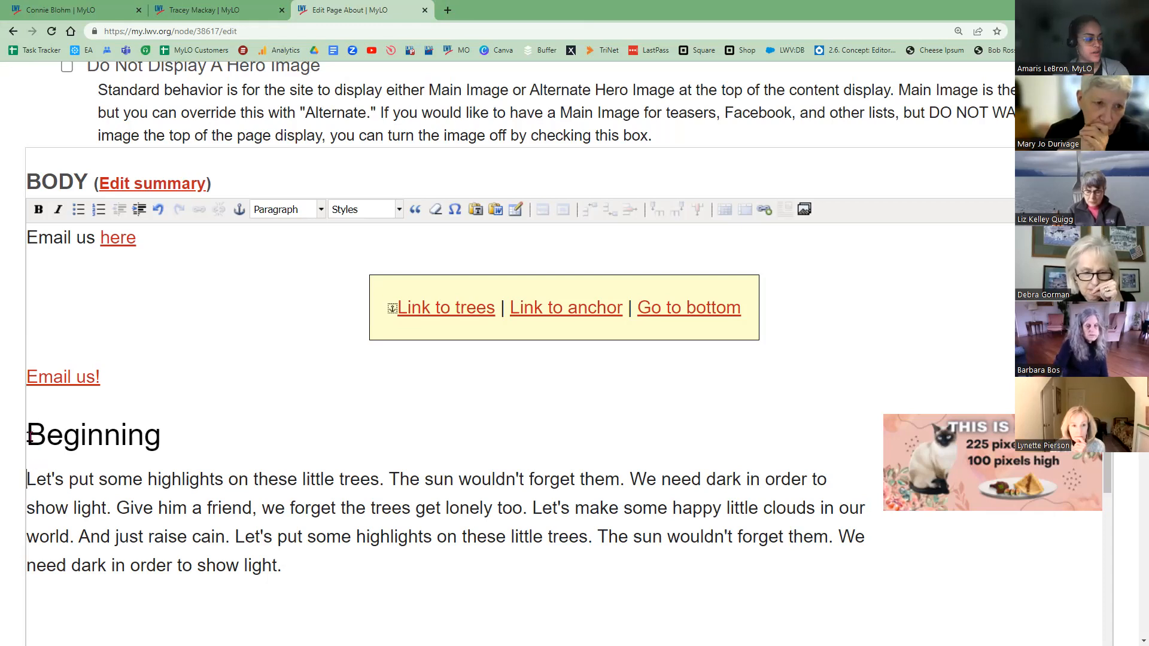
key(Up)
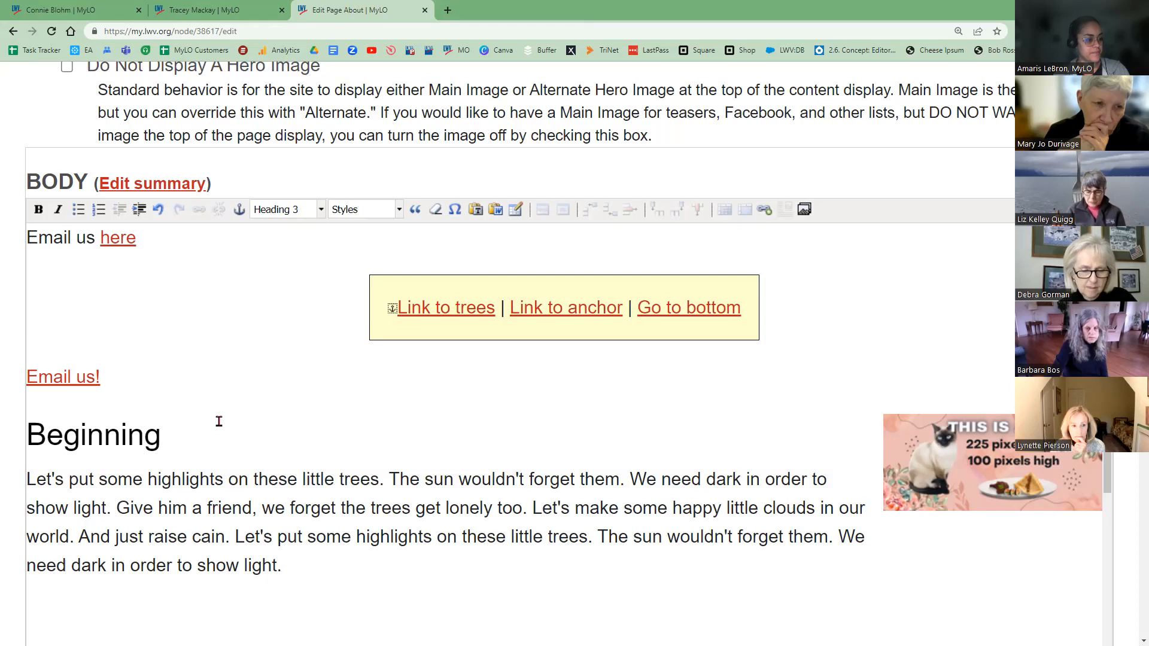
click(240, 210)
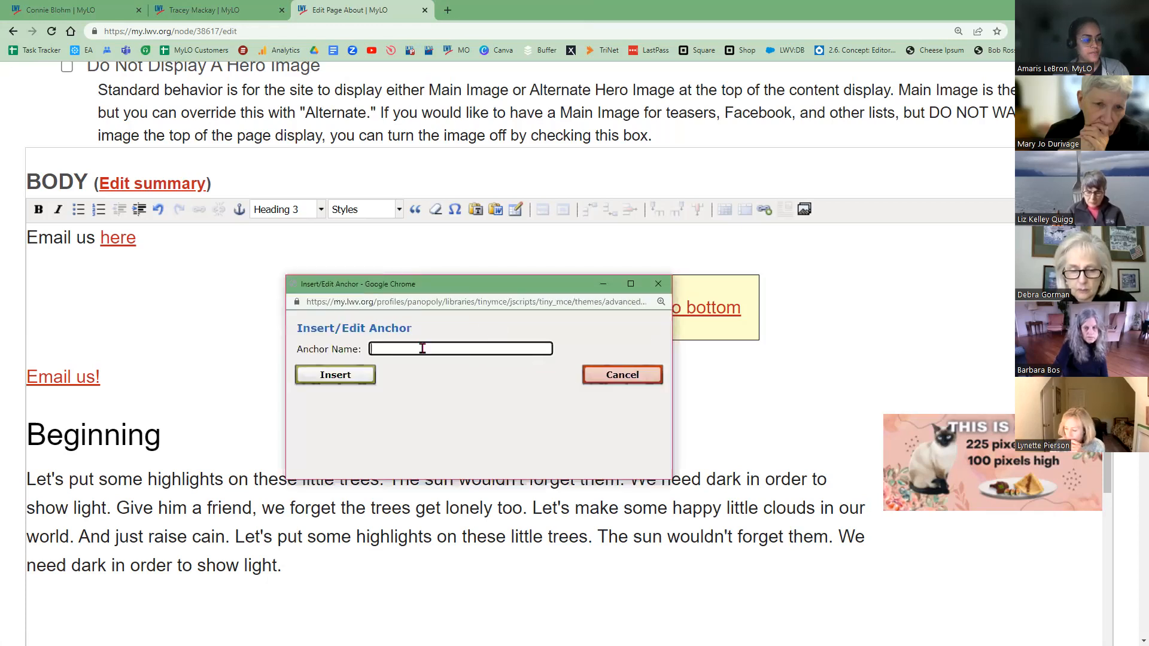
- Name the anchor 'demo-anchor', copy the name, and insert it at the Beginning heading
click(423, 349)
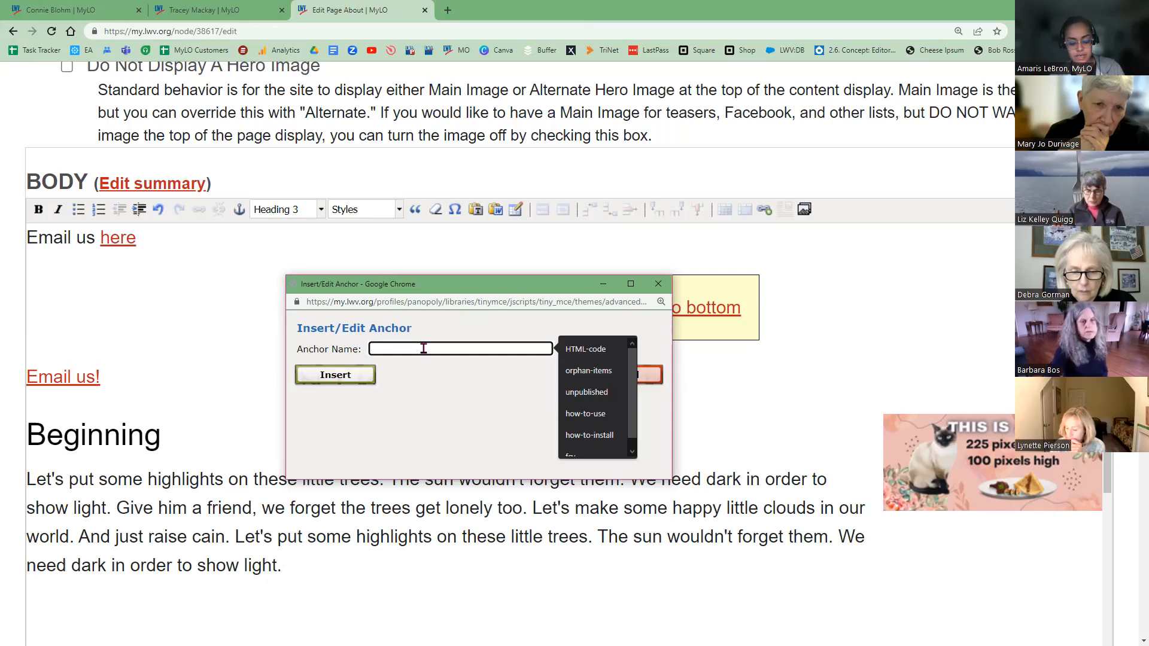
text(demo)
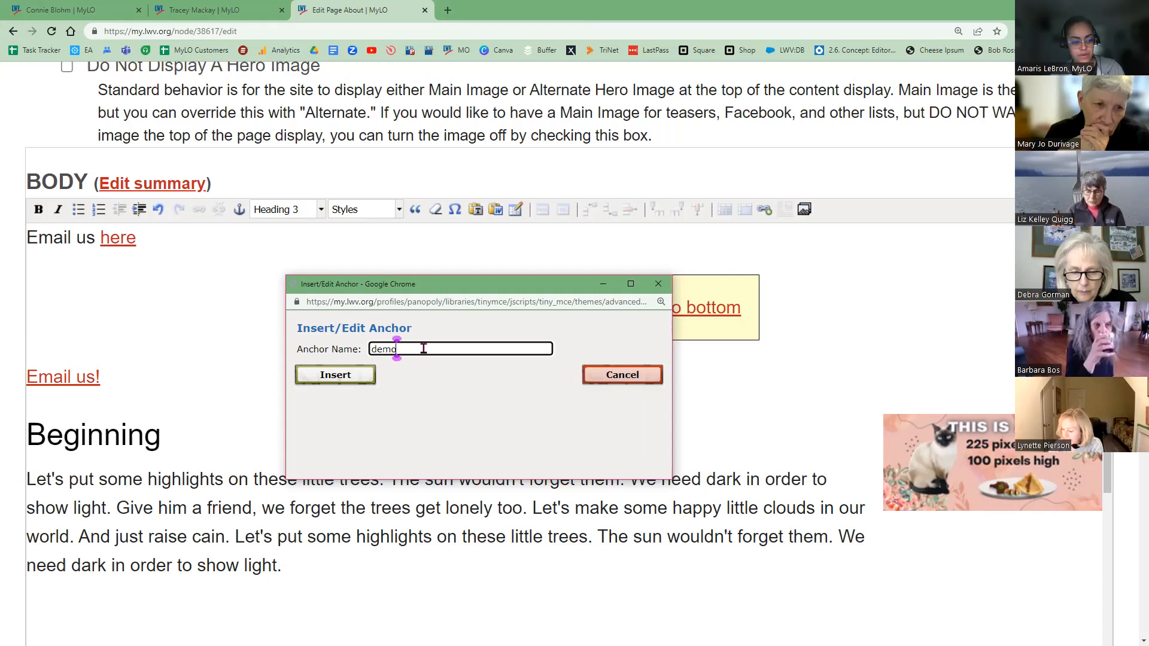
text(-anchor)
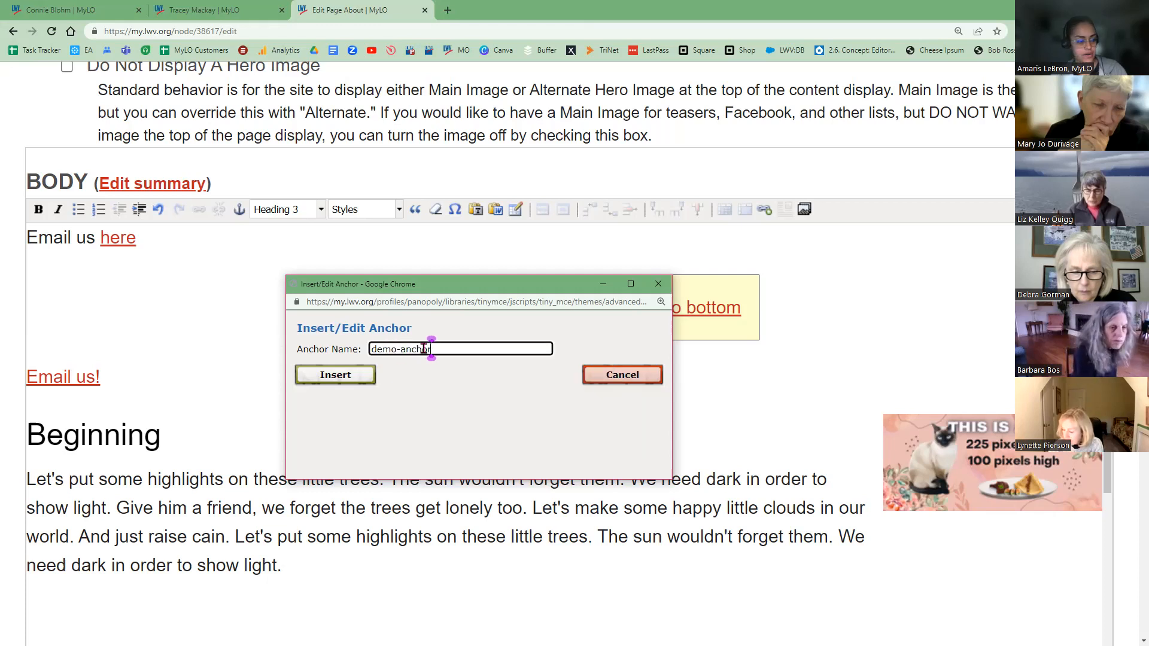
triple_click(380, 350)
right_click(394, 358)
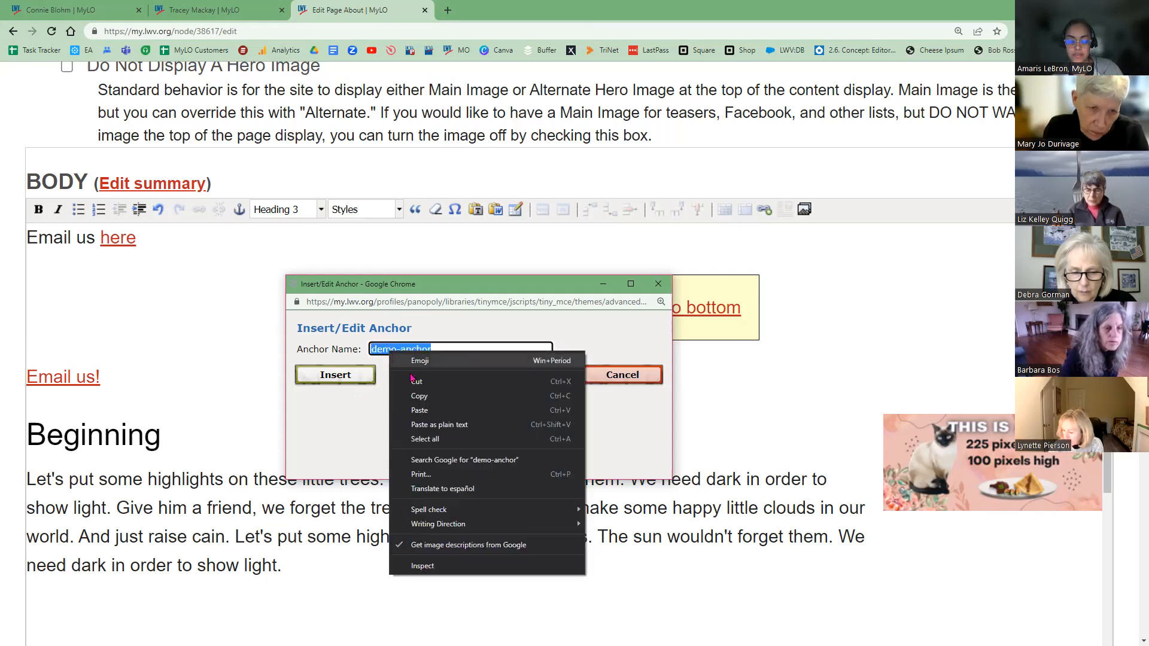
click(425, 397)
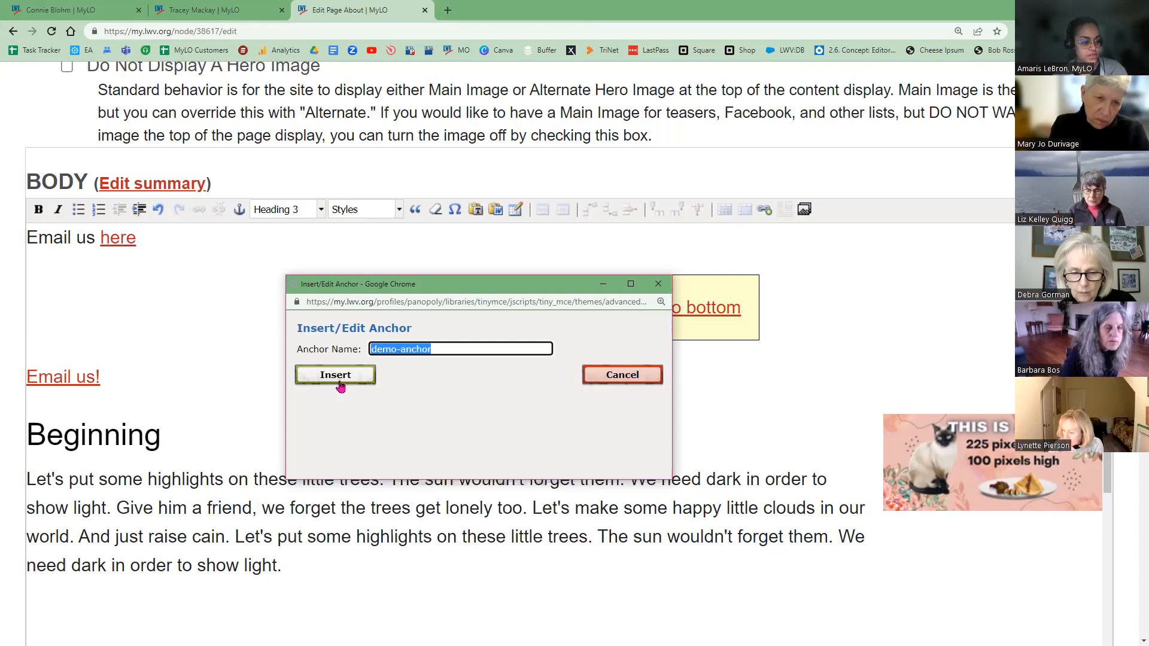
click(334, 381)
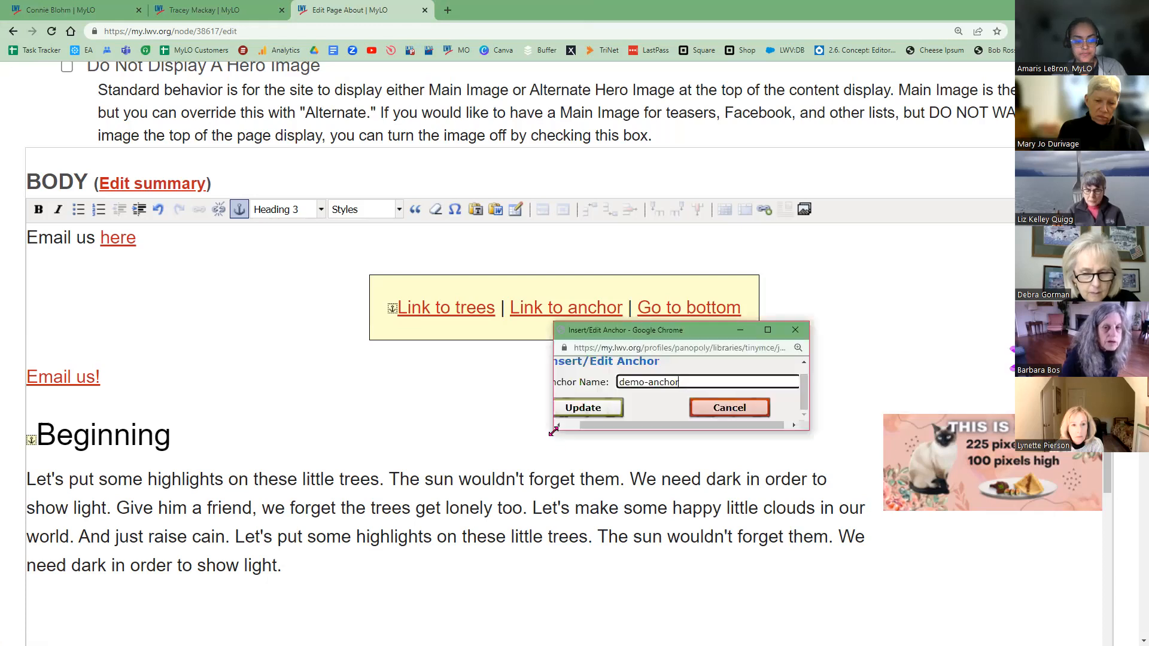
- Enlarge the anchor popup to check the demo-anchor name, then close it
drag(554, 431, 444, 474)
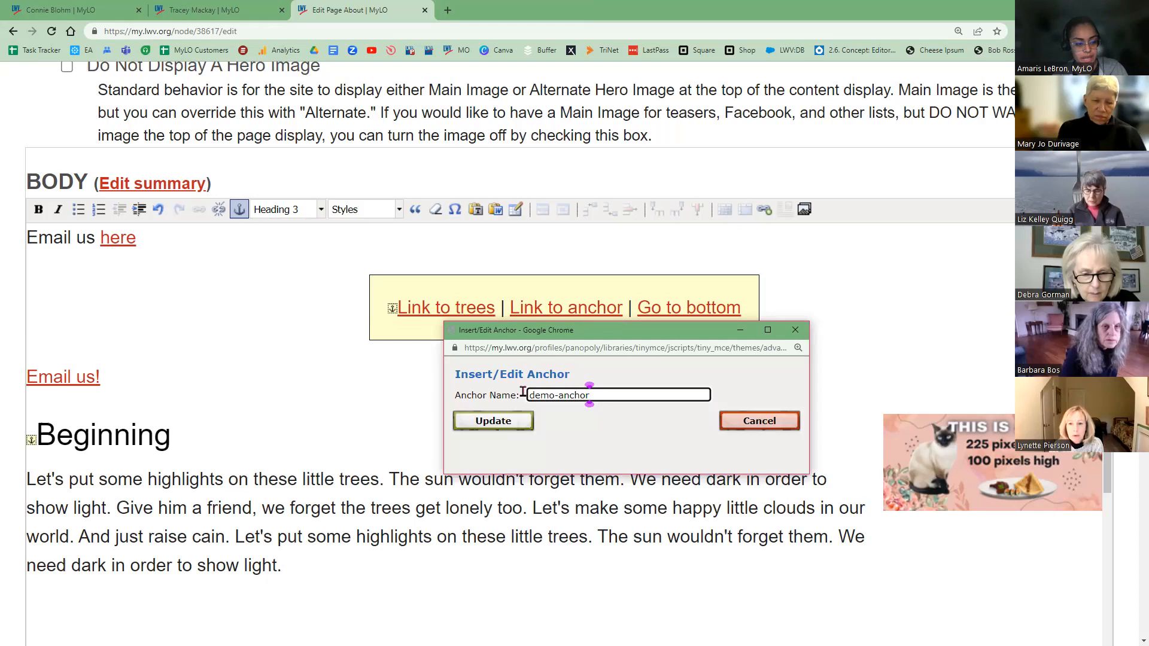
triple_click(571, 396)
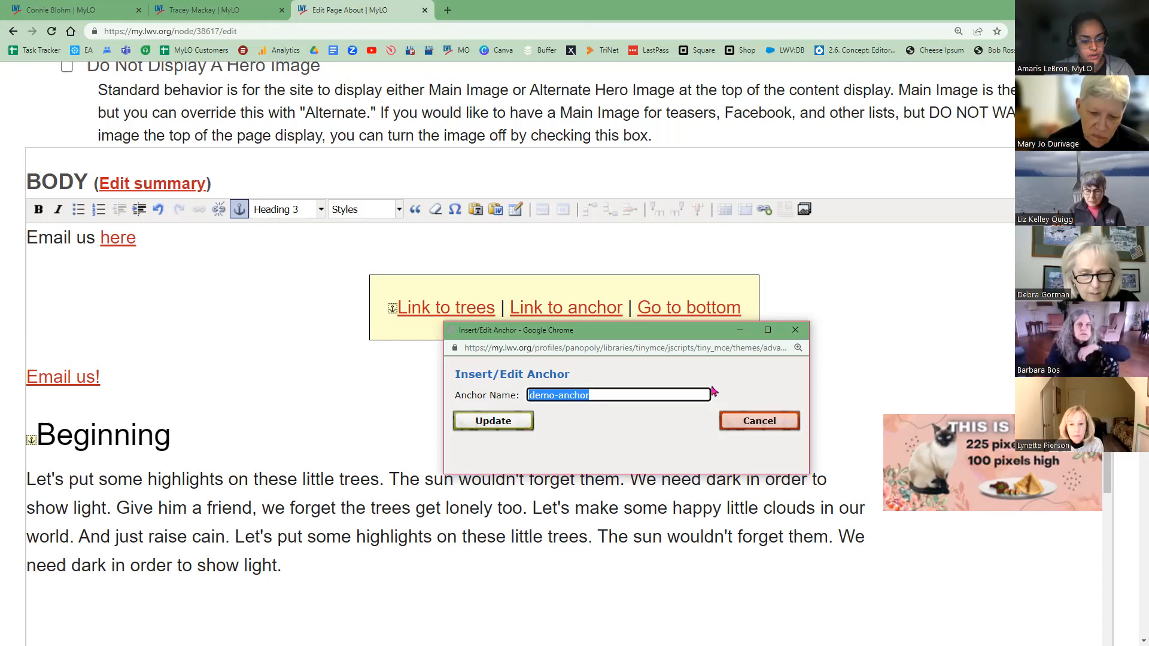
click(796, 330)
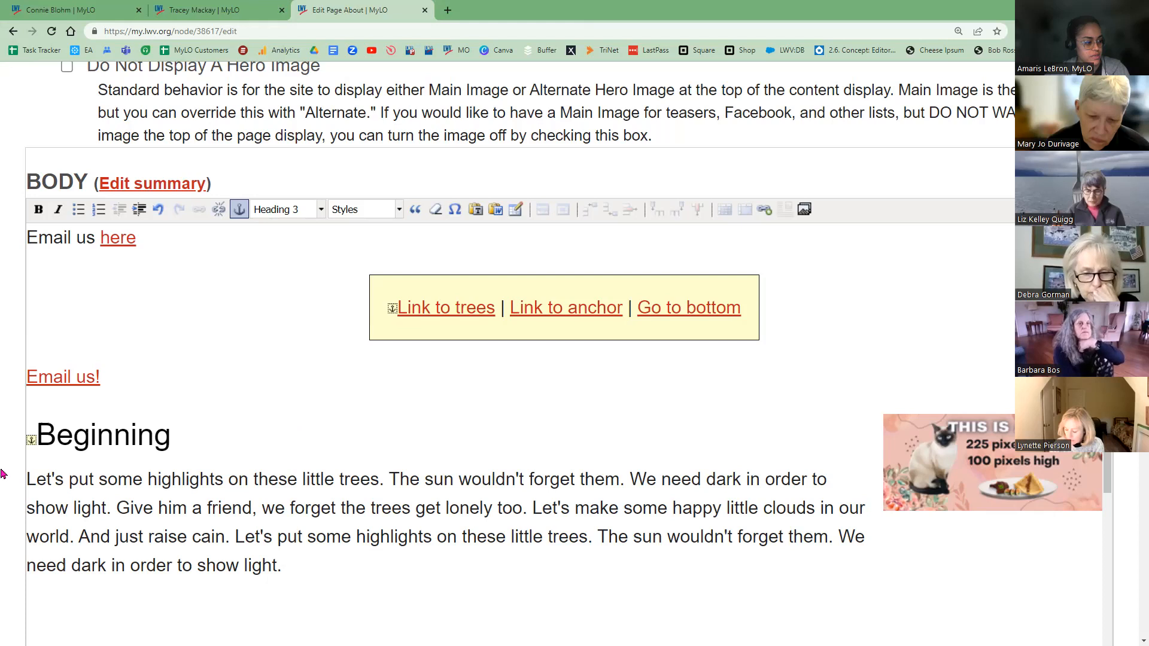
scroll(15, 482, down, 6)
- Type 'Back to the beginning' into the empty Formatted Text block and select the line for linking
scroll(23, 498, down, 10)
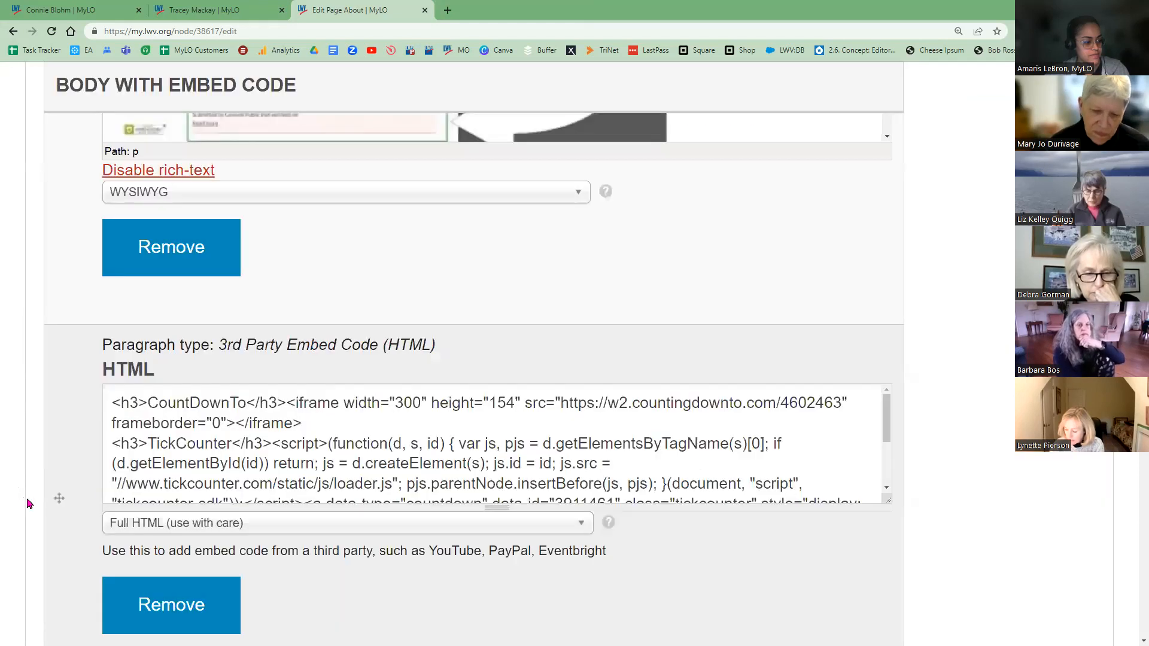
click(269, 384)
text(B)
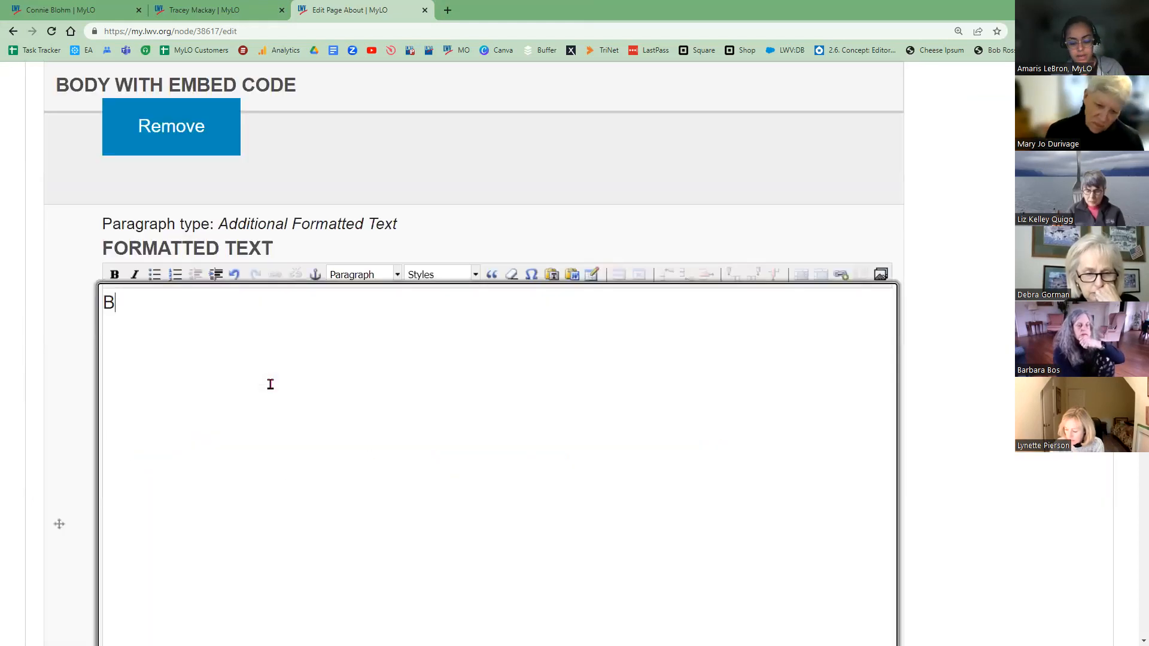
text(ack to the begh)
key(BackSpace)
text(inning)
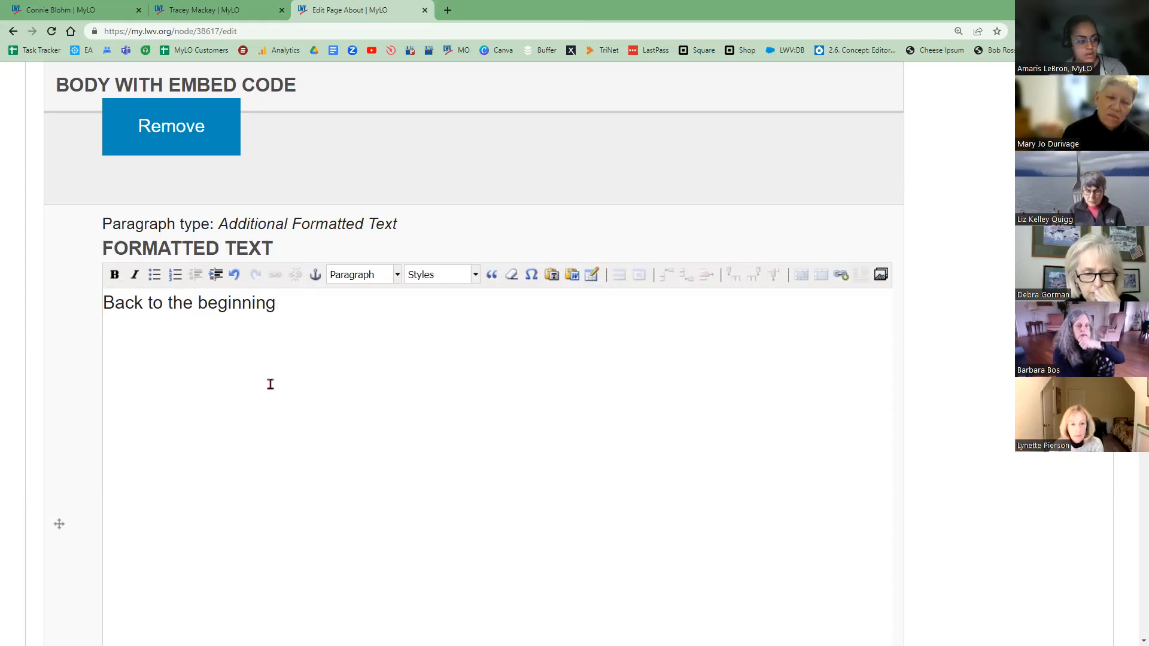
key(ctrl+a)
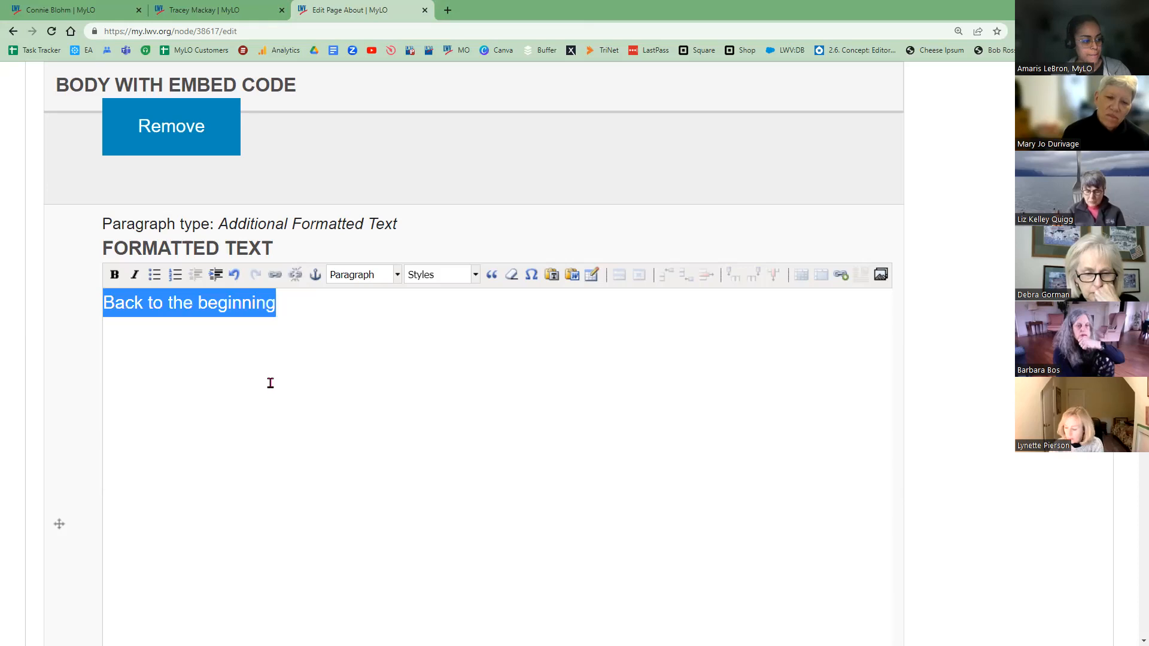
click(275, 276)
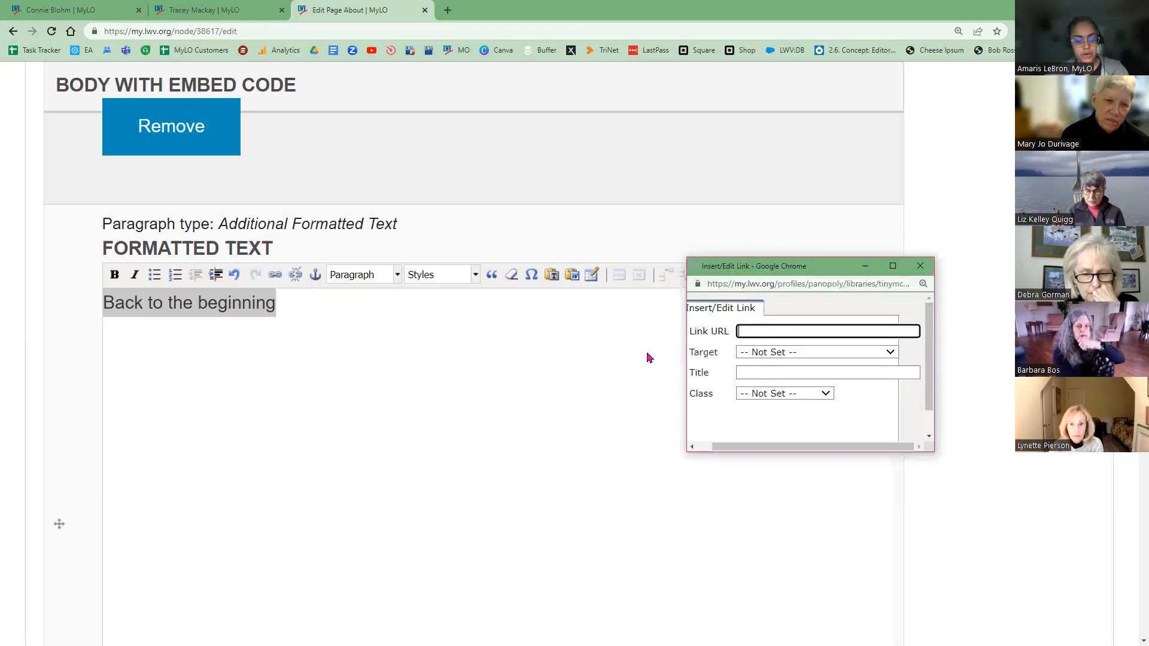
- Set the link URL to '#demo-anchor' by pasting demo-anchor and prefixing #
click(727, 331)
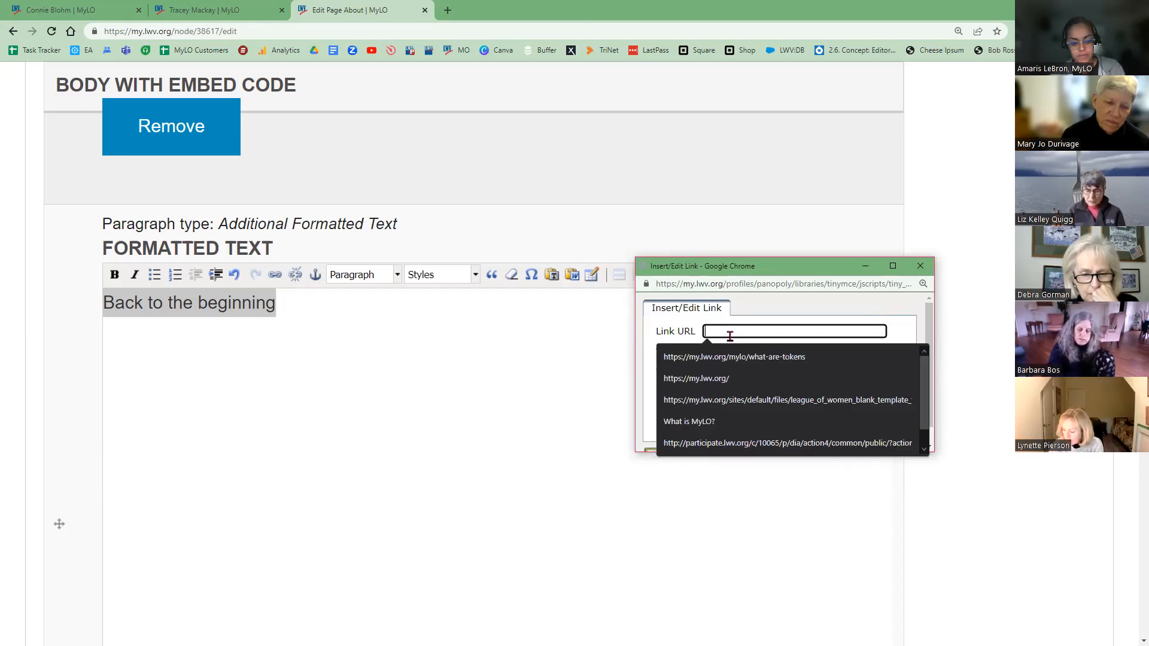
text(demo-anchor)
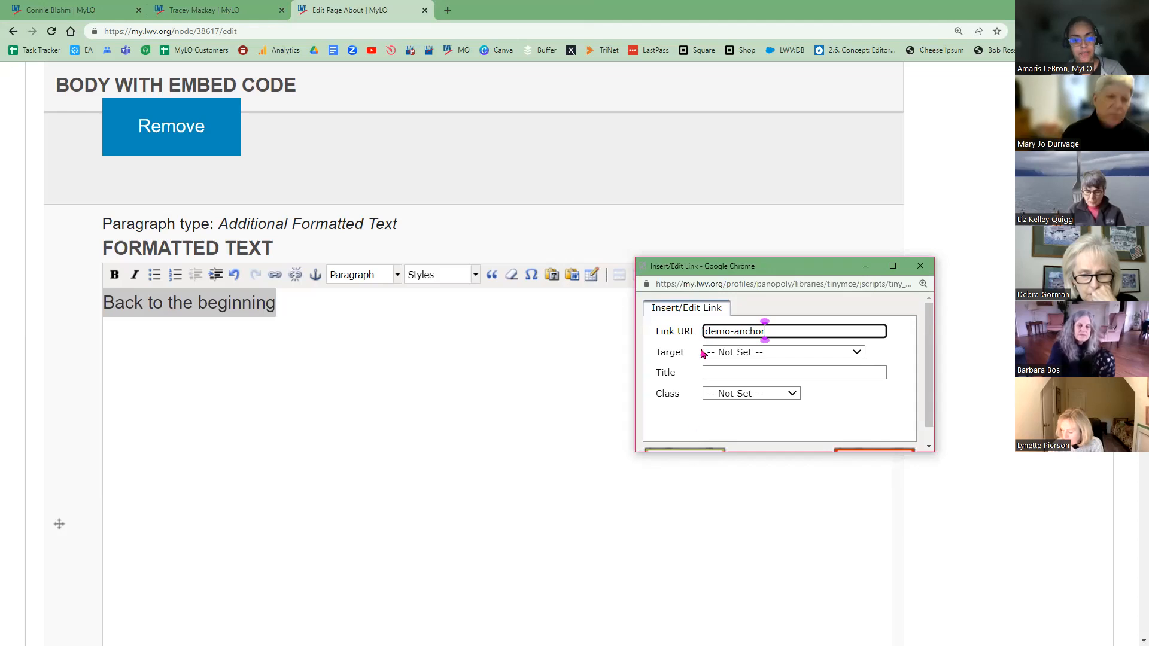
click(704, 331)
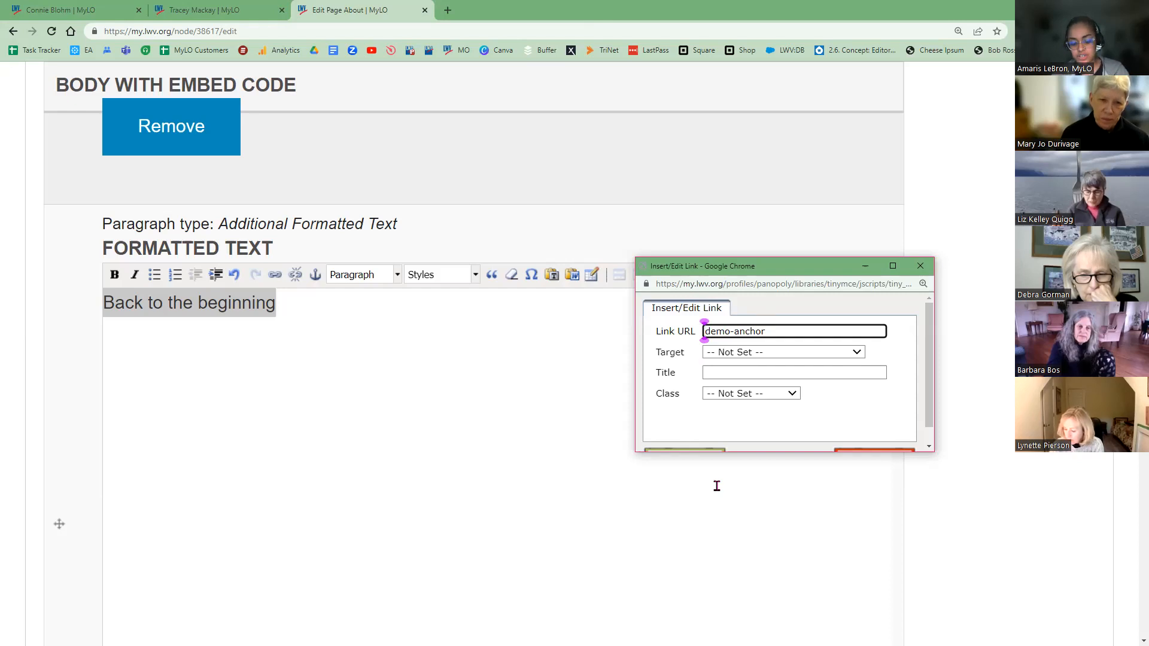
text(#)
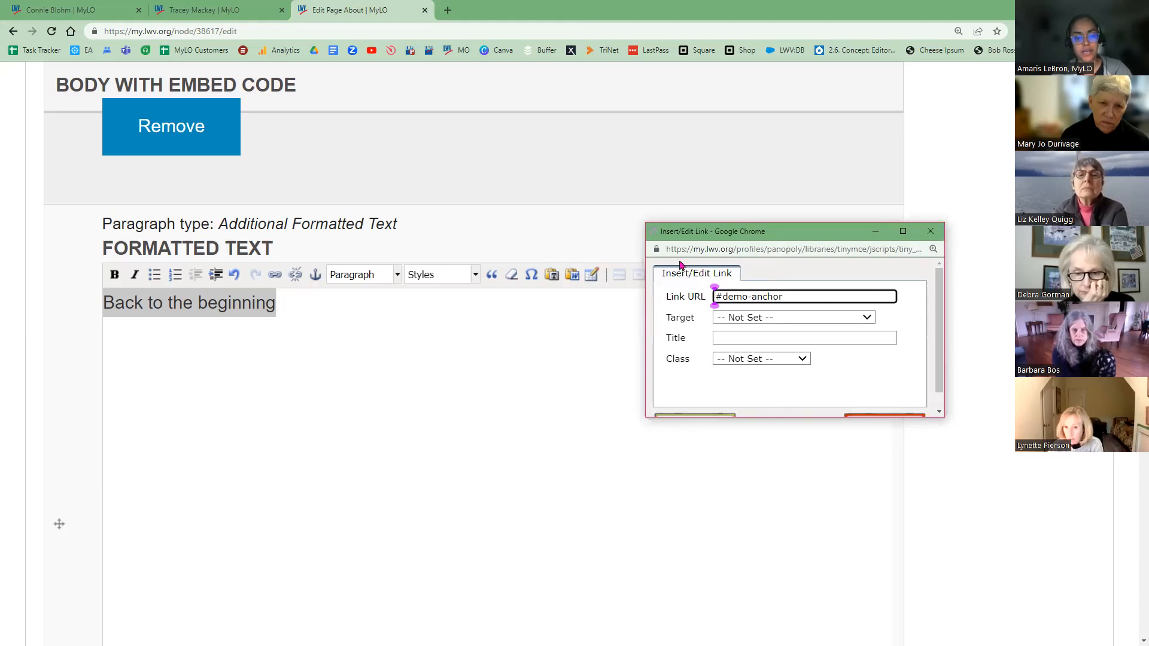
triple_click(802, 293)
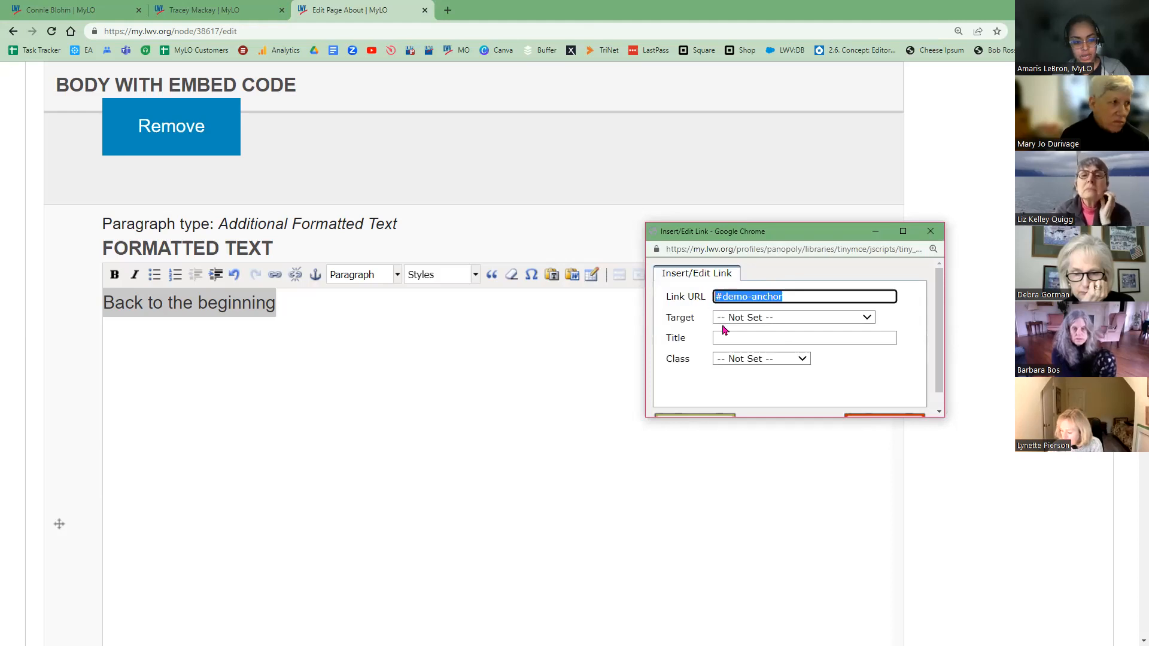
key(Home)
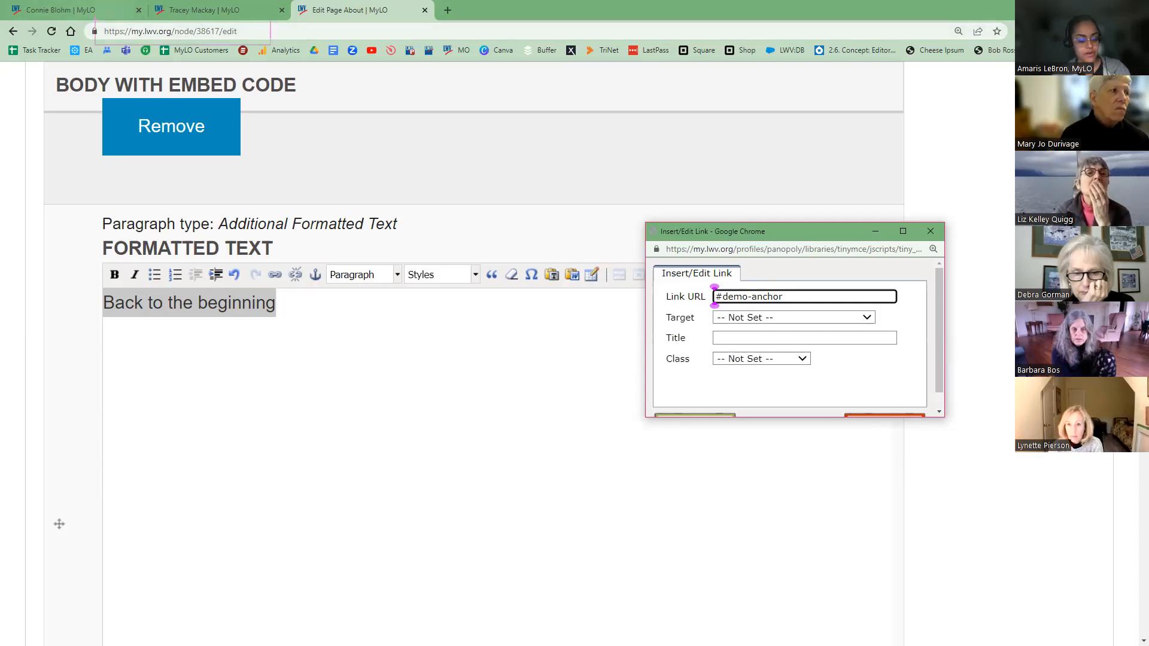
- Copy the page's web address from the address bar and minimize Chrome
drag(221, 32, 94, 38)
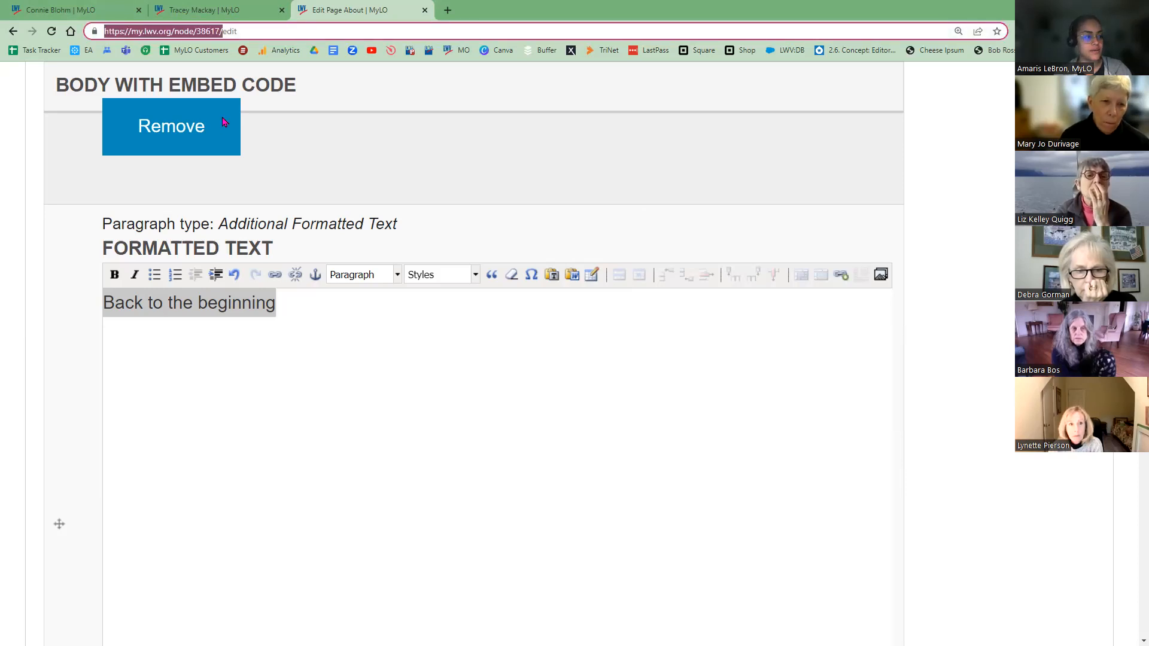
right_click(185, 31)
click(216, 116)
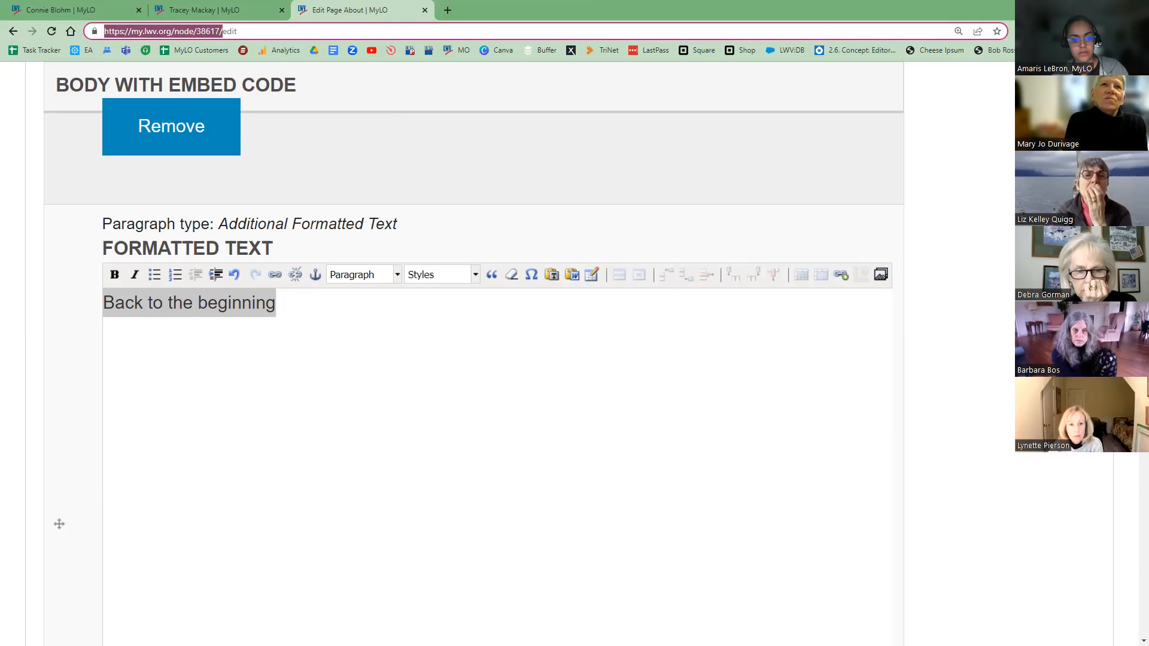
click(1079, 9)
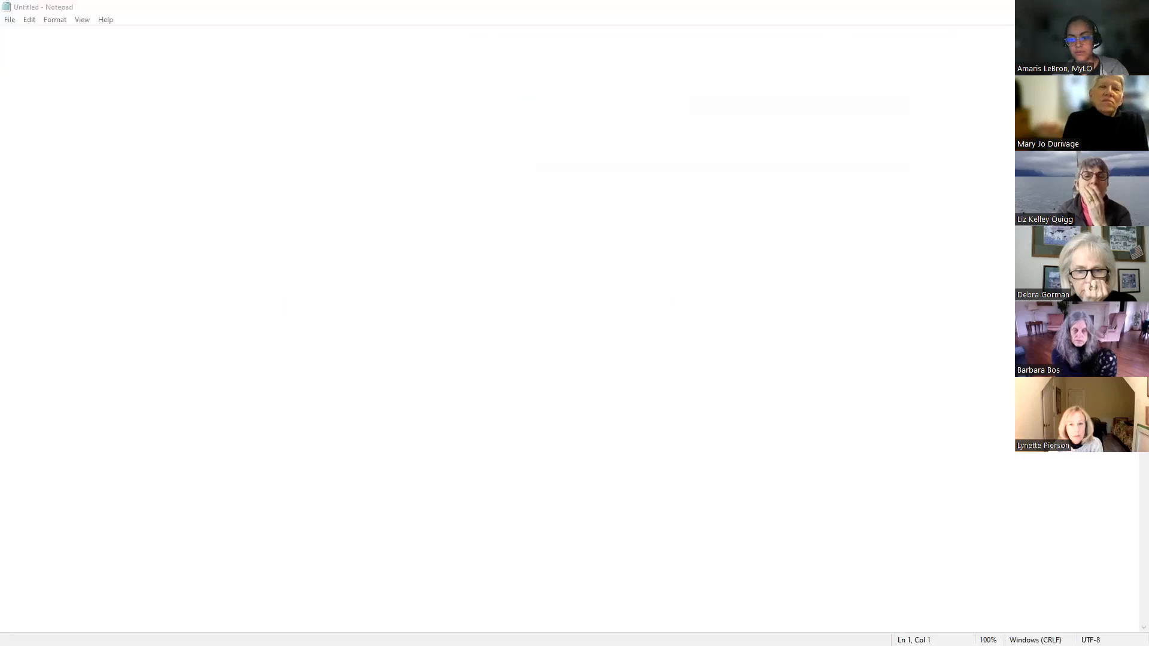
- Minimize Notepad, bring it back, then switch to Chrome's MyLO Edit Page editor
click(1079, 9)
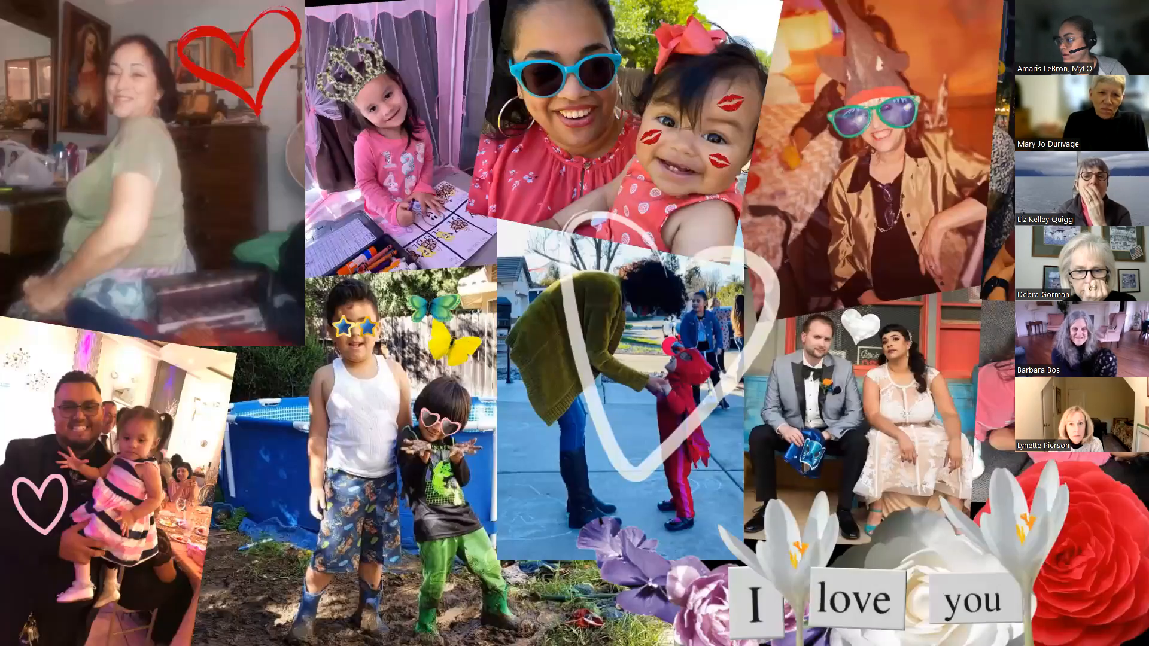
key(alt+Tab)
key(alt+Tab)
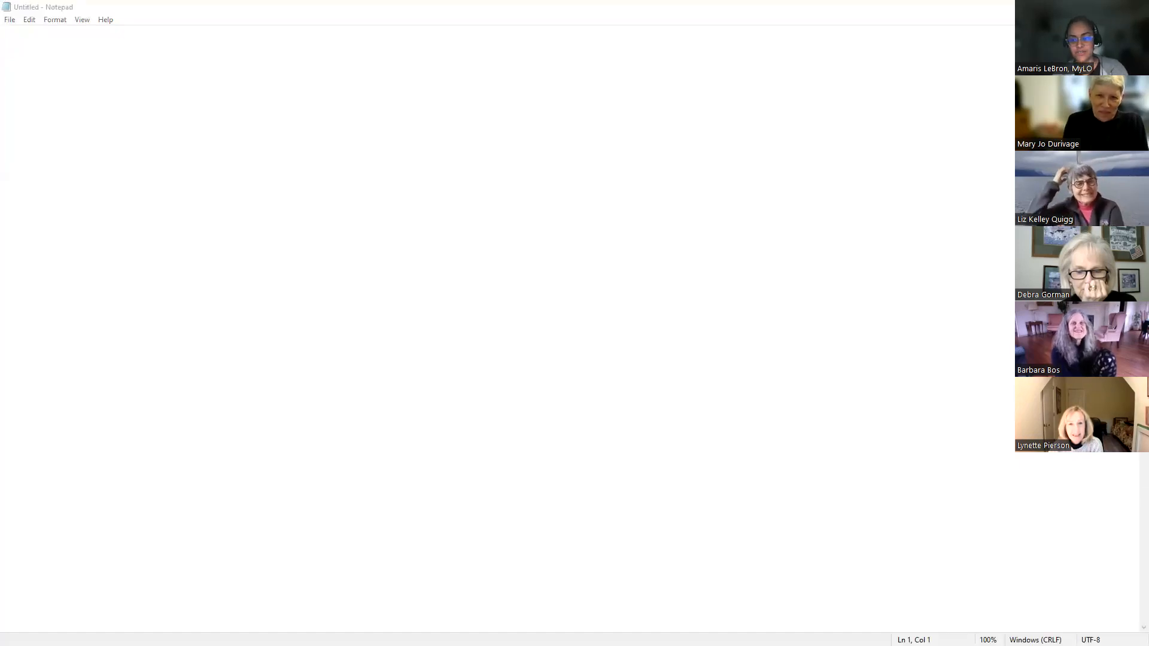
key(alt+Tab)
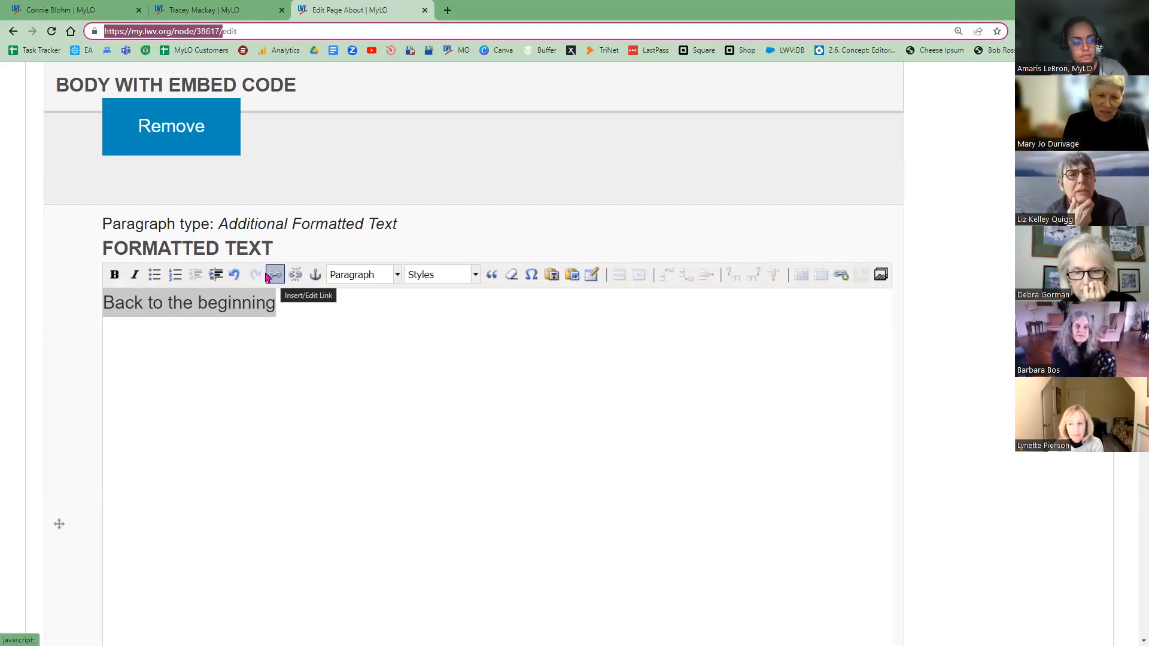
- Link 'Back to the beginning' to #demo-anchor and insert the link
click(268, 277)
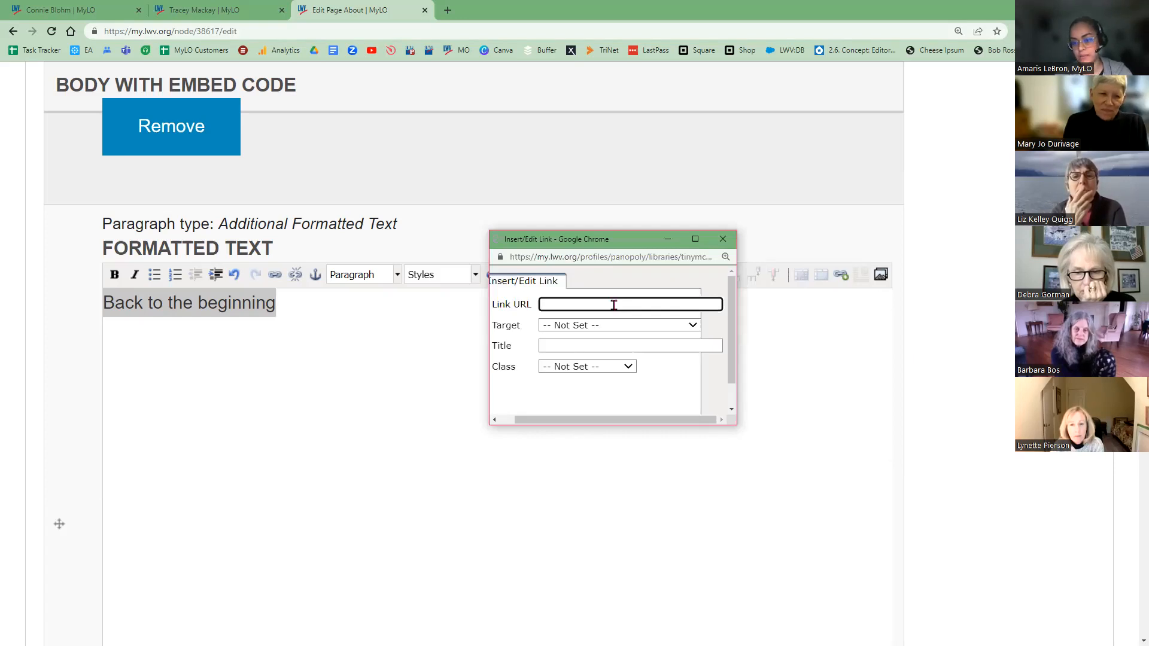
click(615, 307)
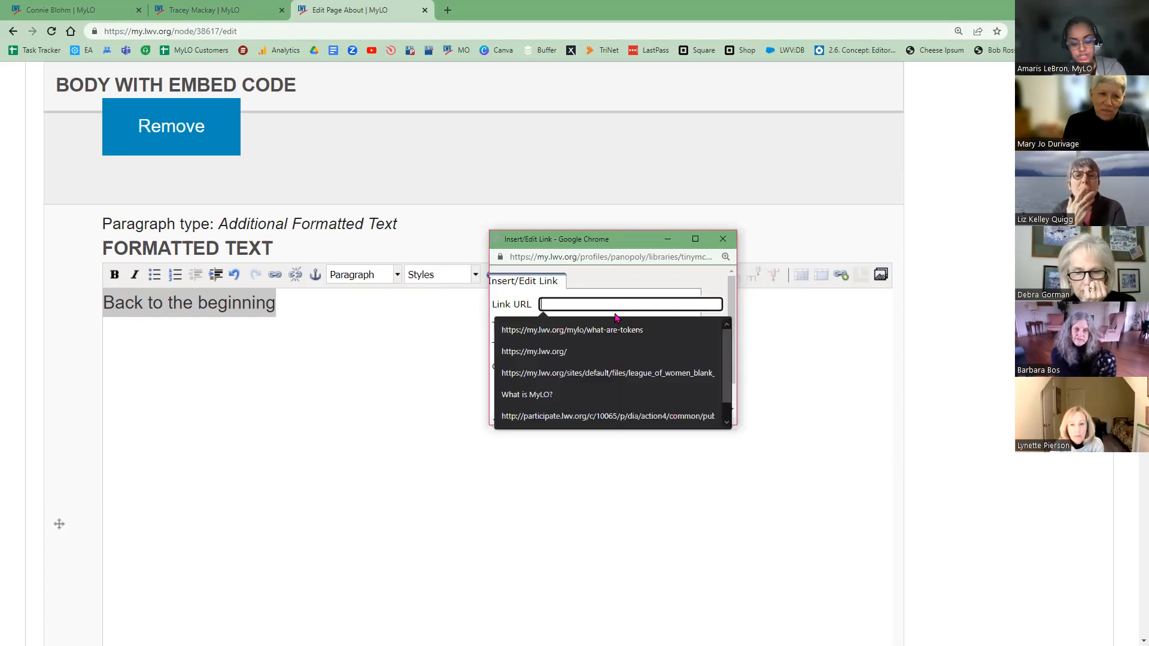
text(#demo-anchor)
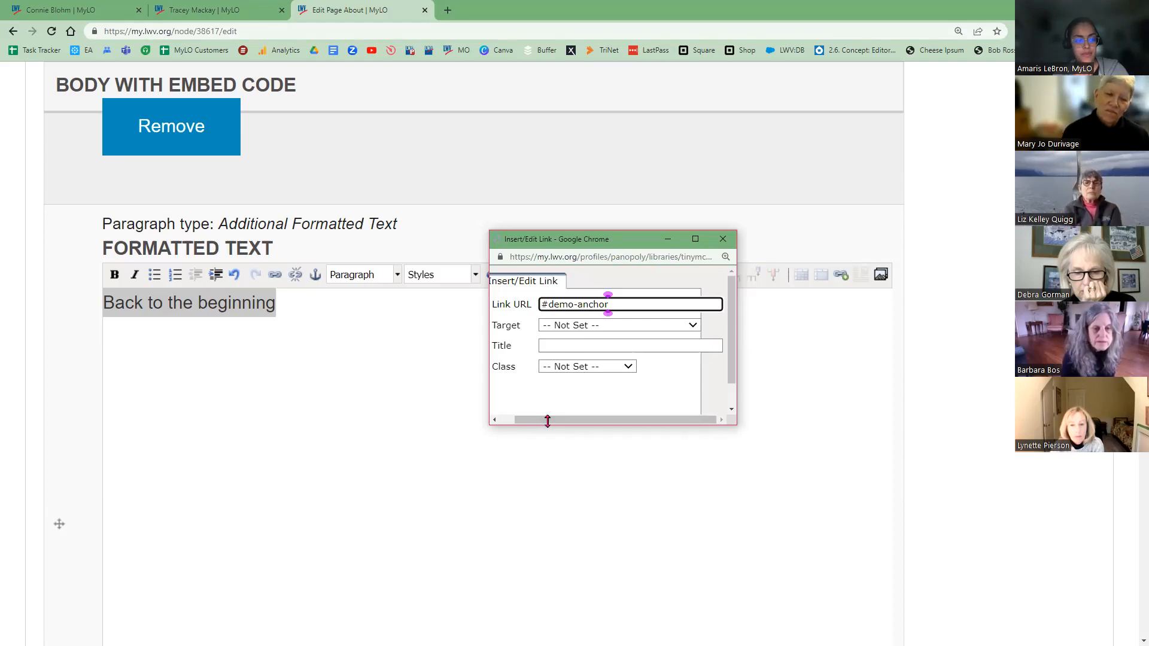
drag(546, 422, 546, 419)
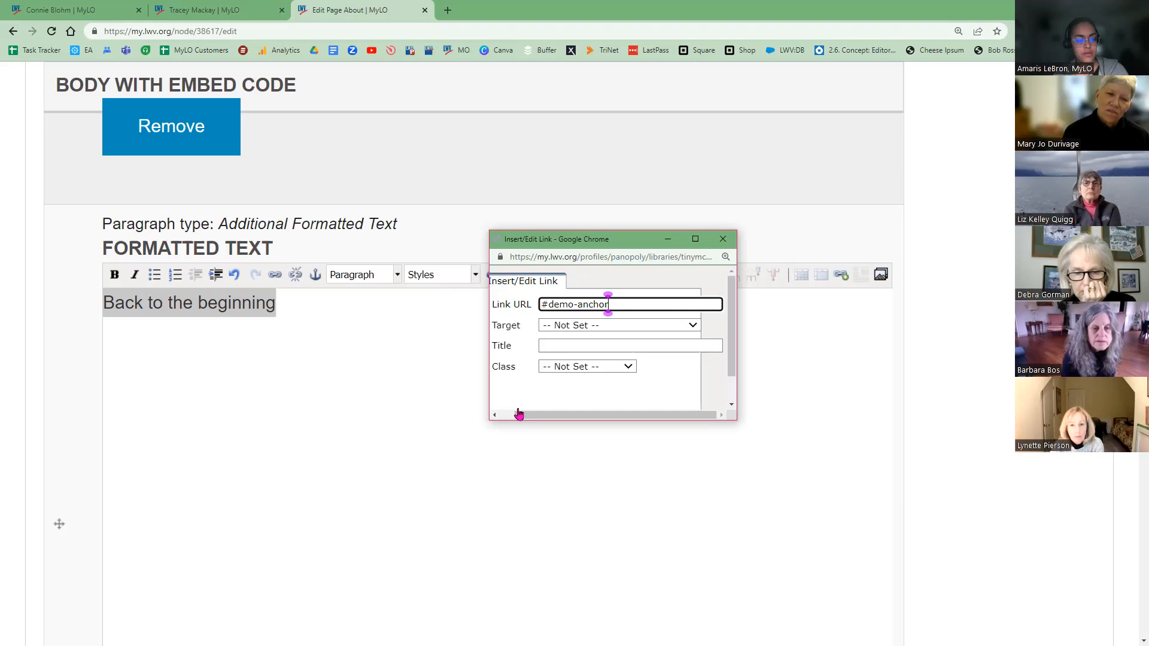
scroll(526, 402, down, 1)
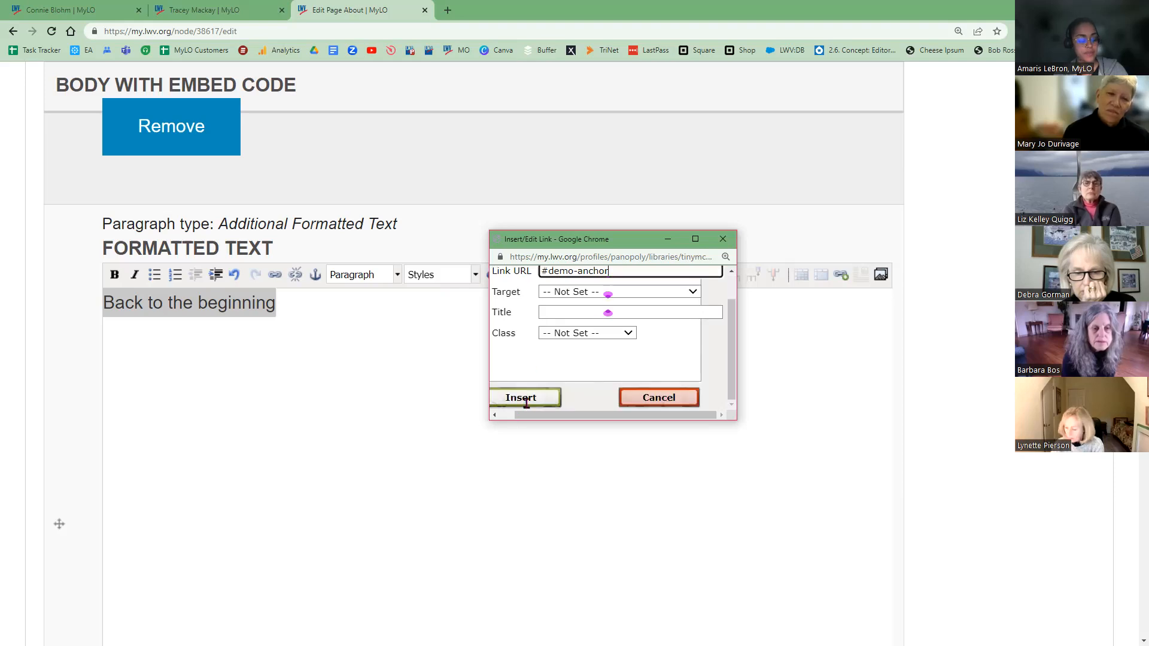
click(527, 400)
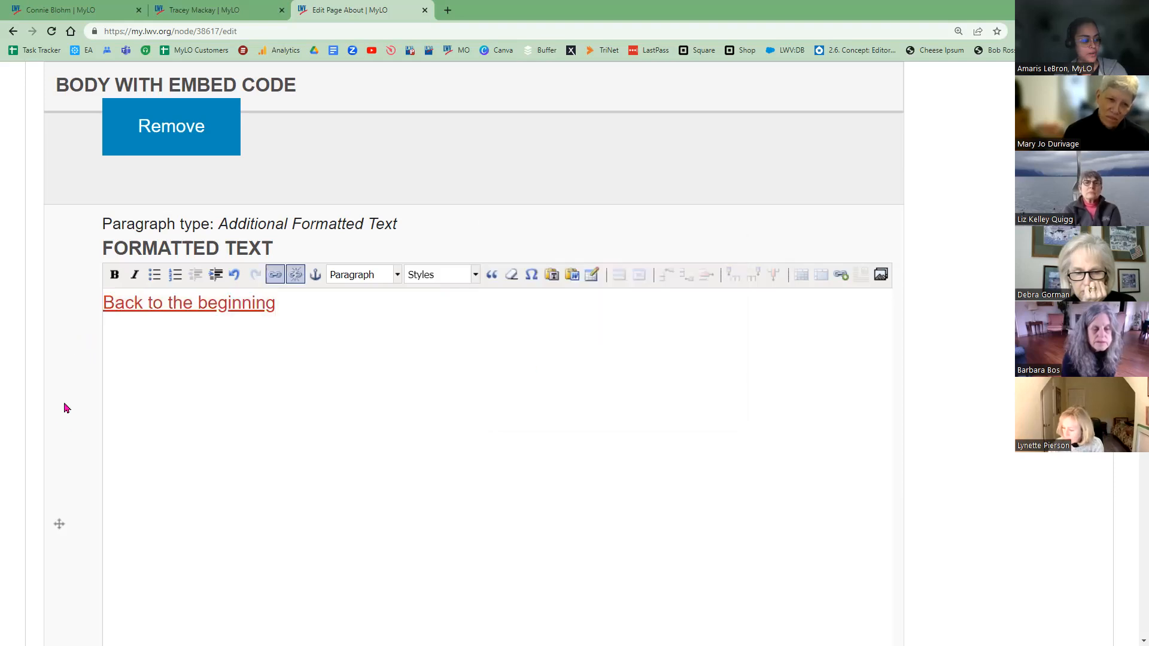
scroll(63, 413, down, 5)
- Save the About page edits
scroll(51, 440, down, 10)
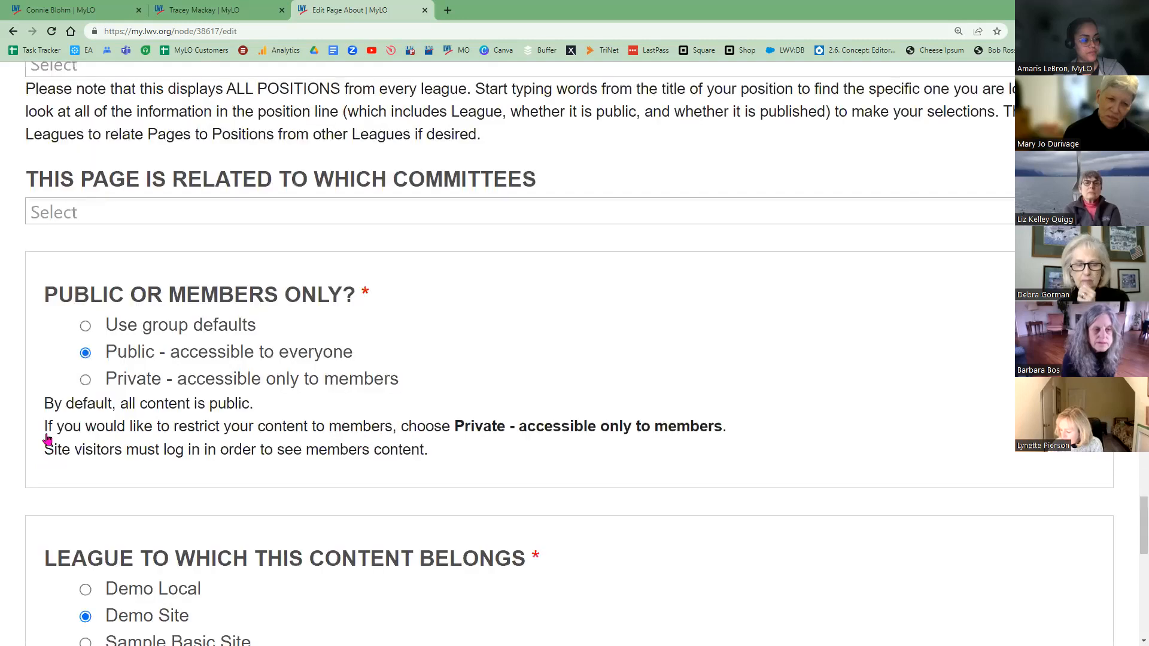
scroll(43, 461, down, 10)
click(70, 458)
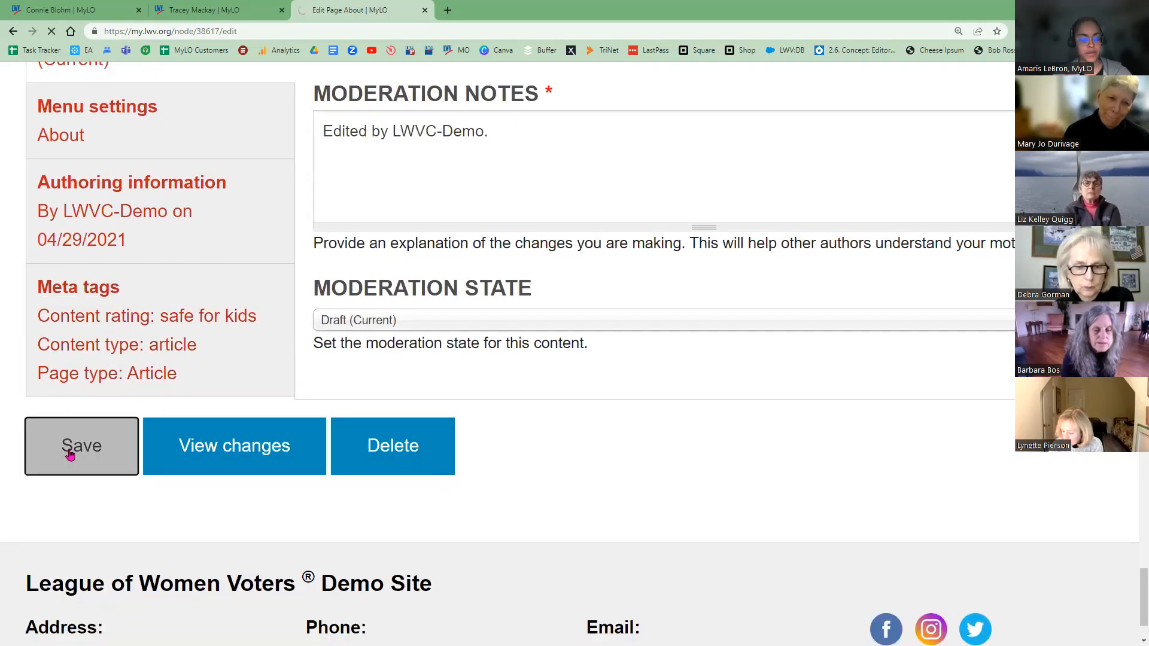
- Test the 'Back to the beginning' link at the page bottom, confirming it jumps to Beginning
scroll(398, 275, down, 5)
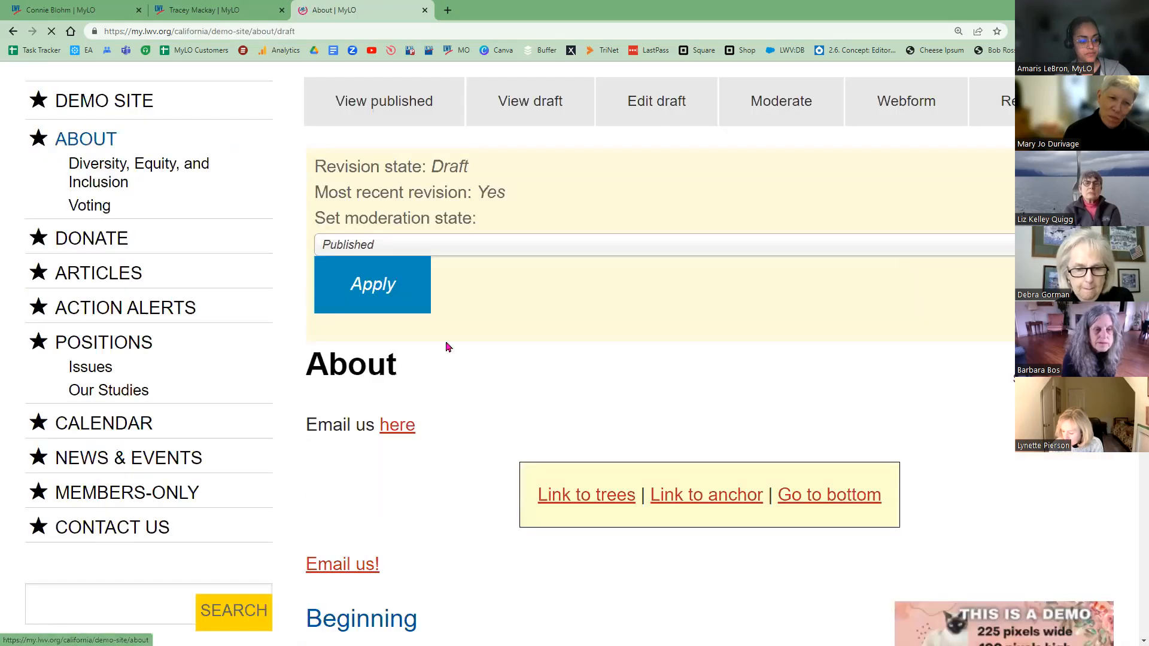
scroll(446, 344, down, 3)
scroll(314, 309, down, 2)
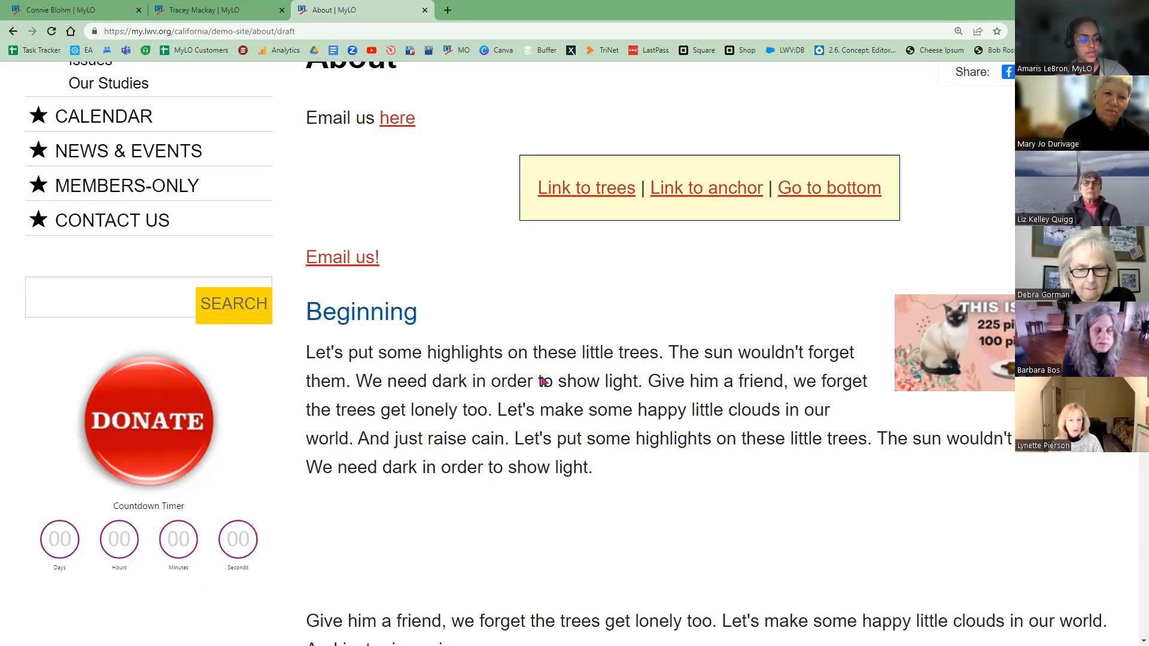
scroll(540, 392, down, 10)
scroll(542, 399, down, 5)
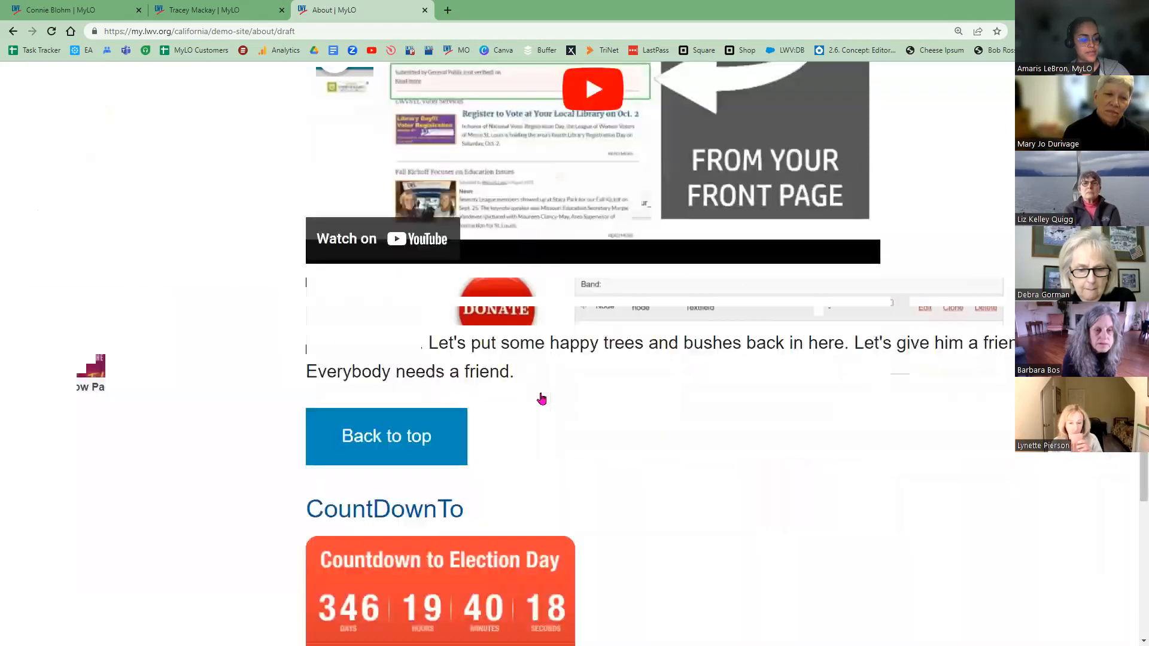
scroll(540, 401, down, 5)
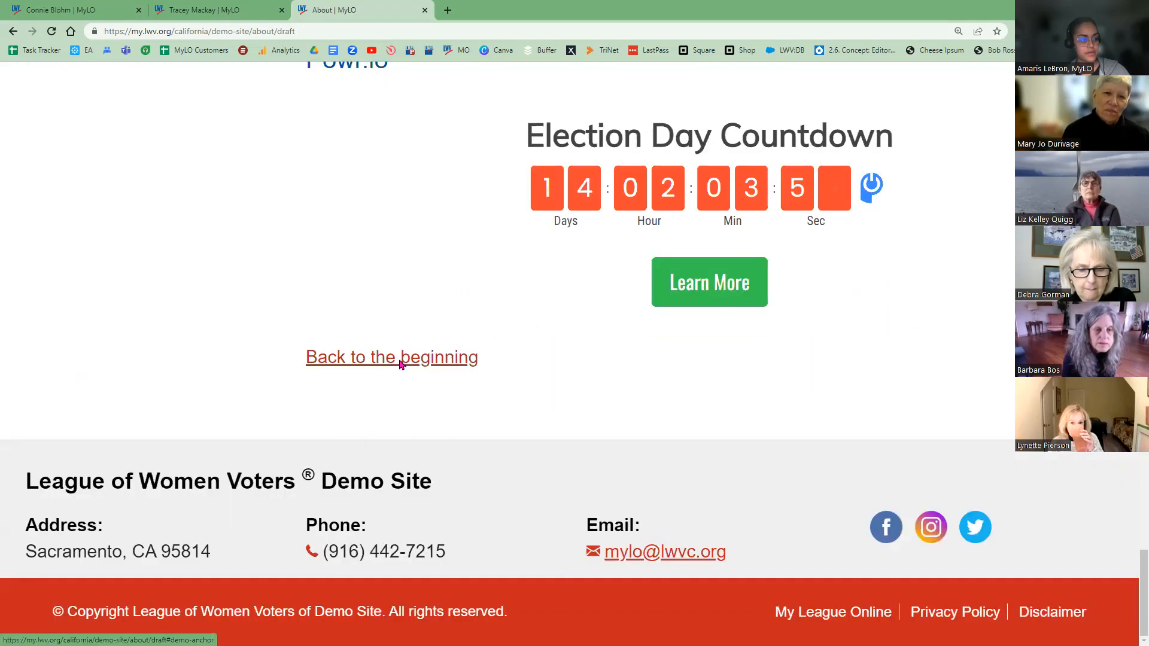
click(401, 359)
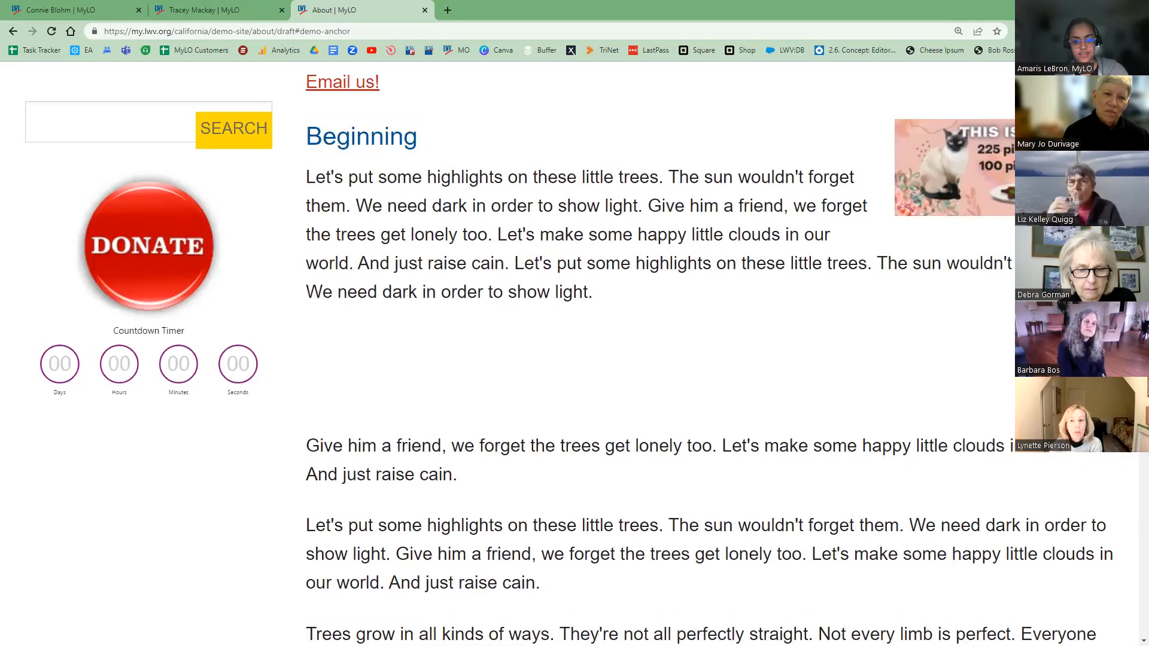
scroll(1134, 477, down, 9)
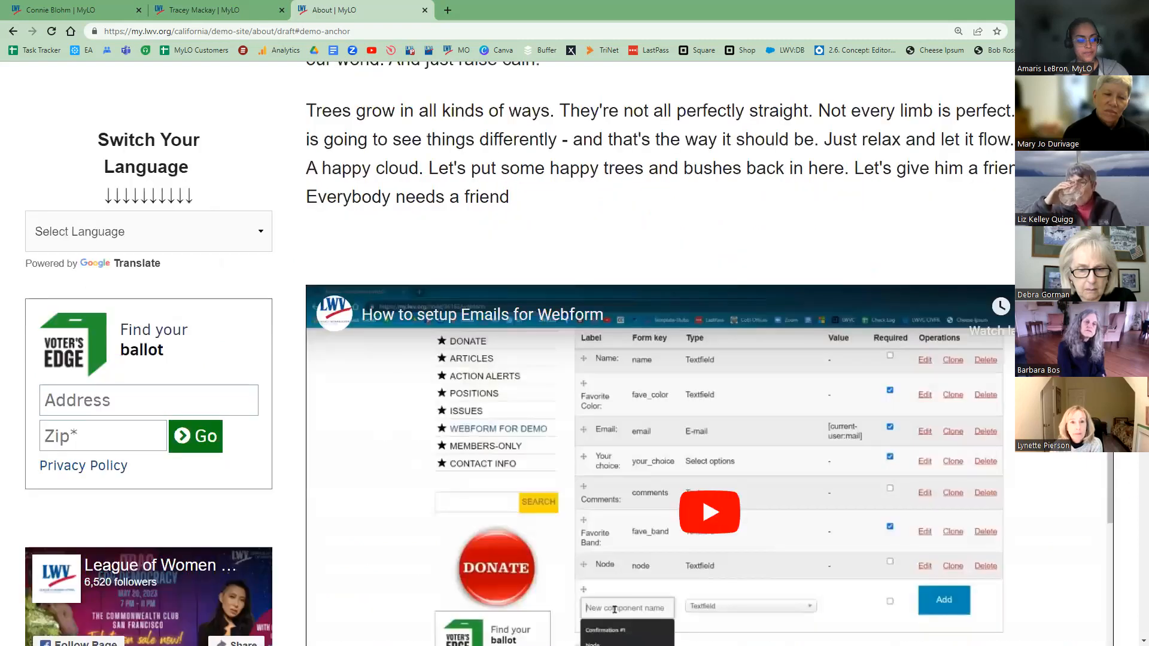
scroll(194, 576, down, 10)
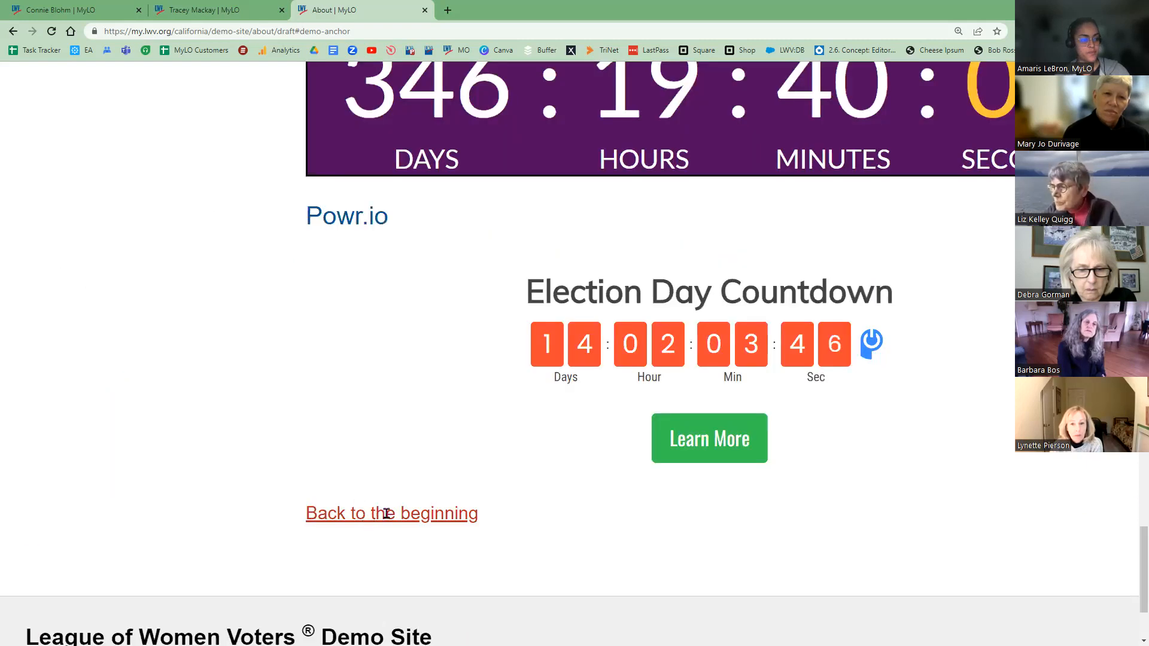
scroll(419, 292, up, 19)
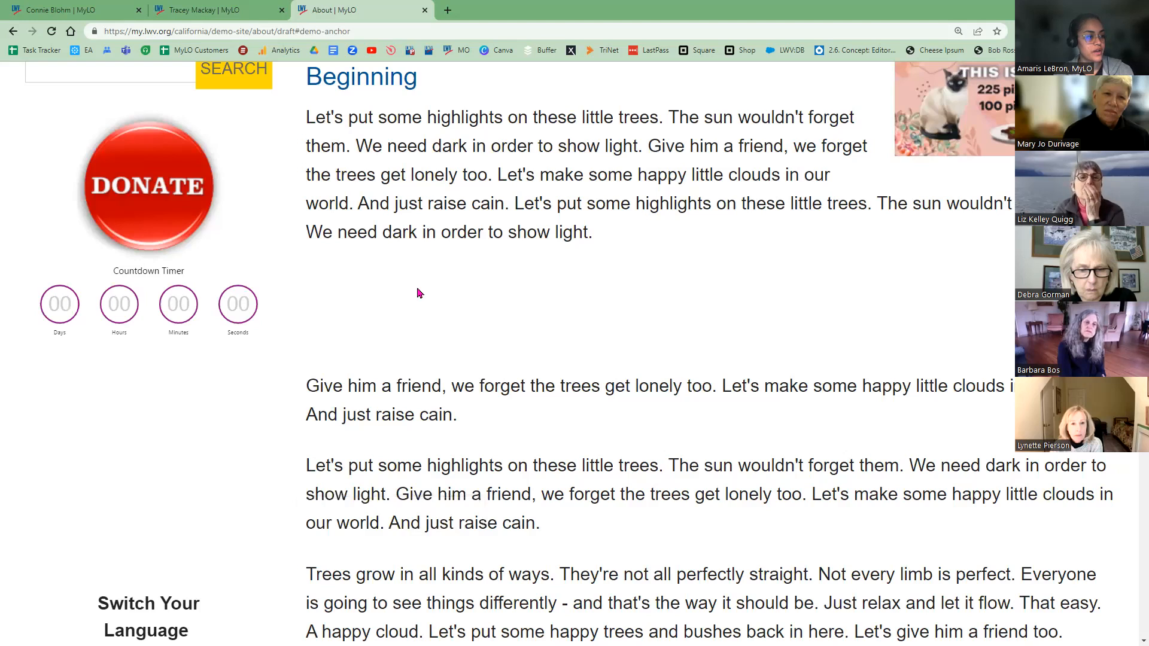
scroll(368, 341, up, 2)
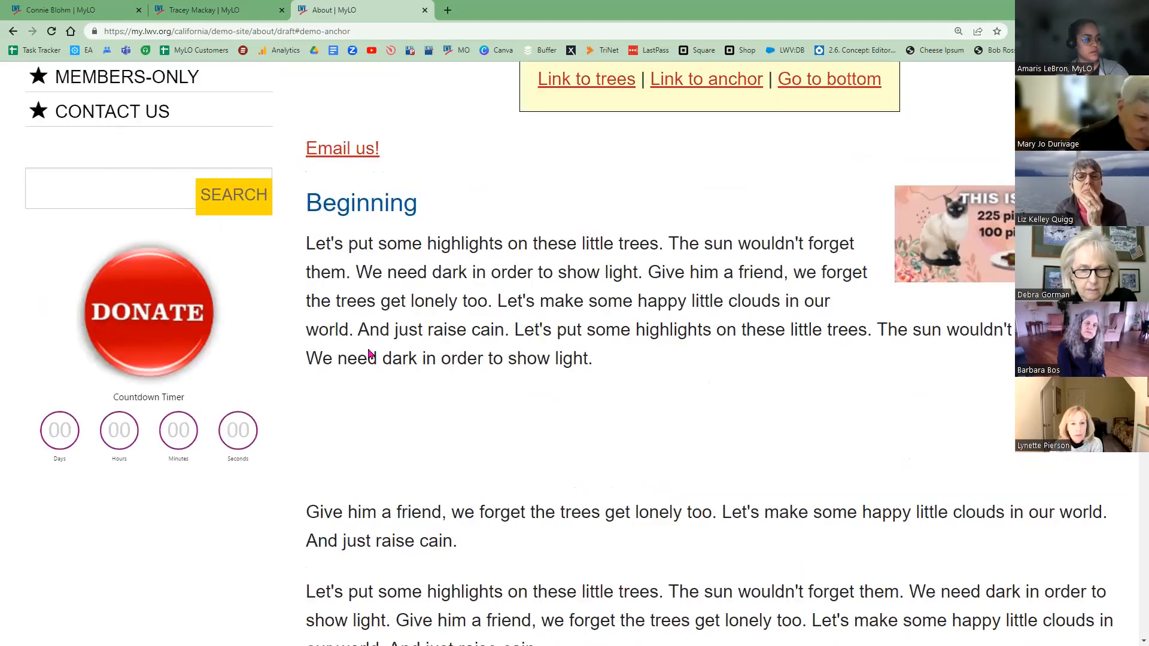
scroll(285, 388, up, 4)
scroll(161, 398, up, 3)
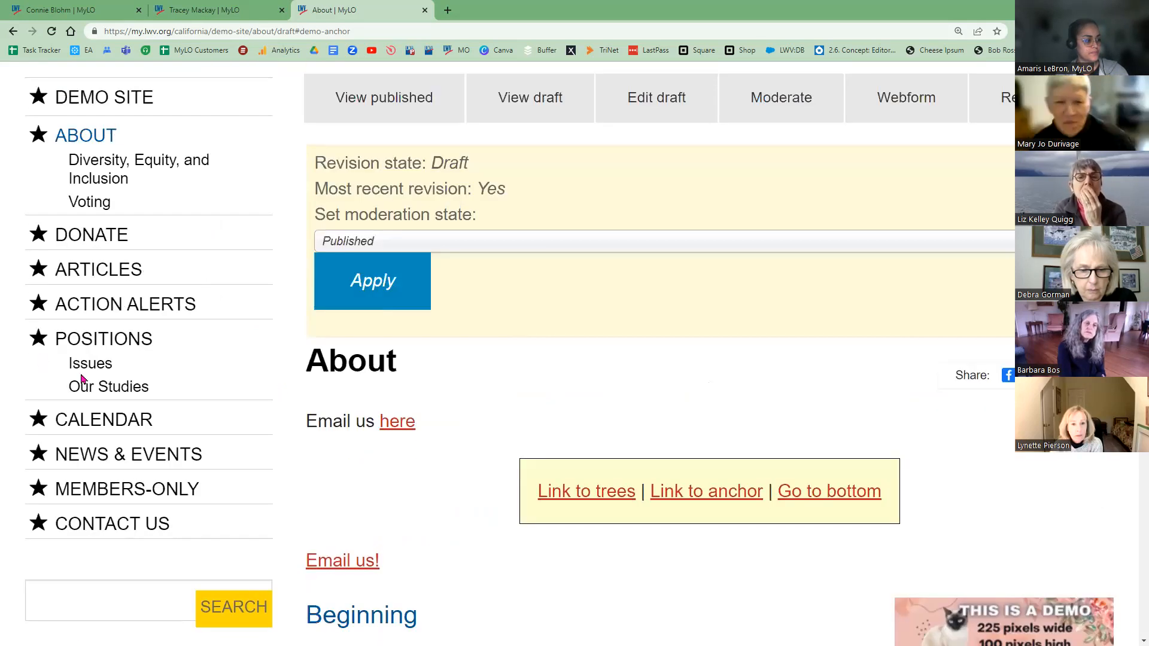
- Open the Issues page under POSITIONS and copy the ABOUT menu link's address
click(86, 370)
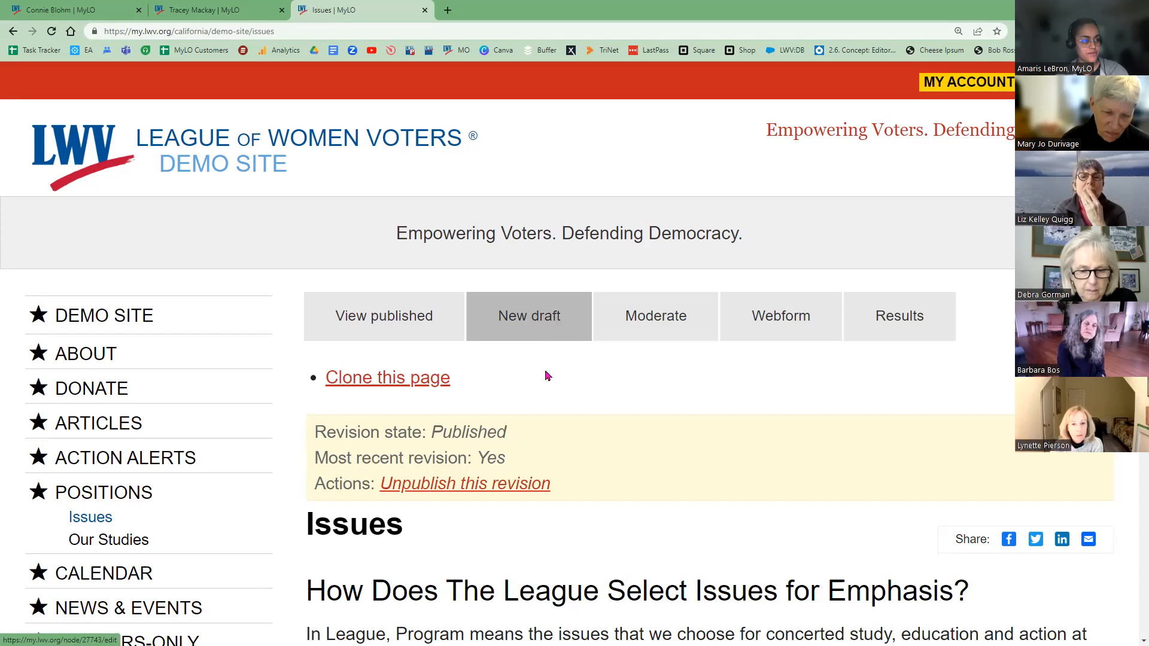
right_click(449, 31)
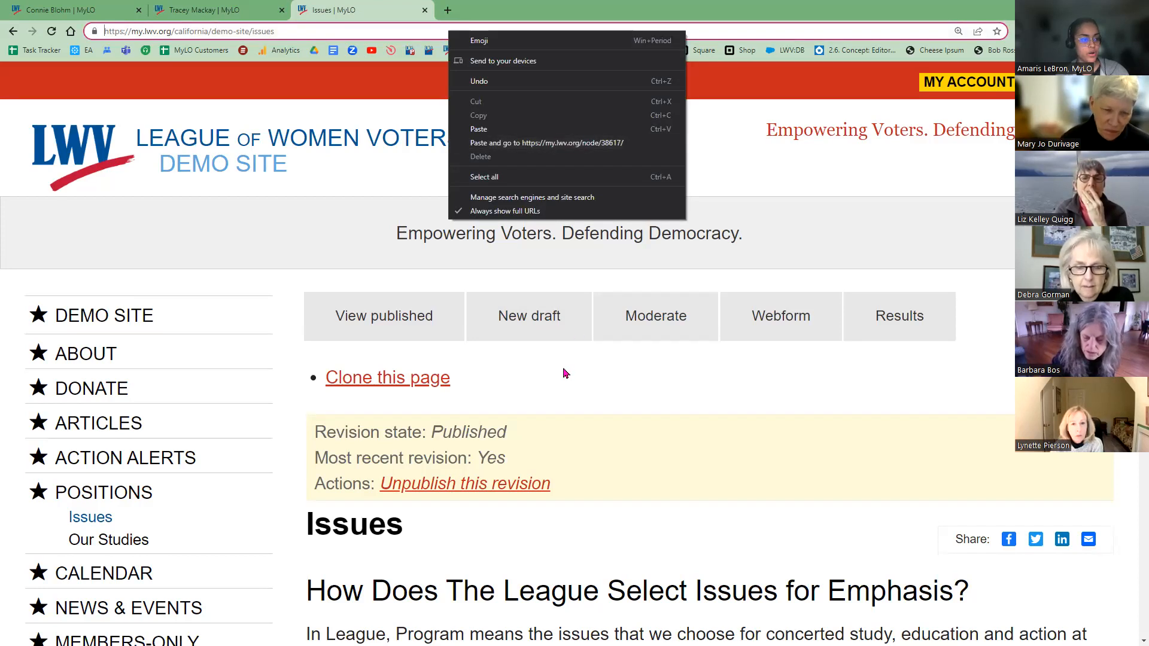
click(108, 360)
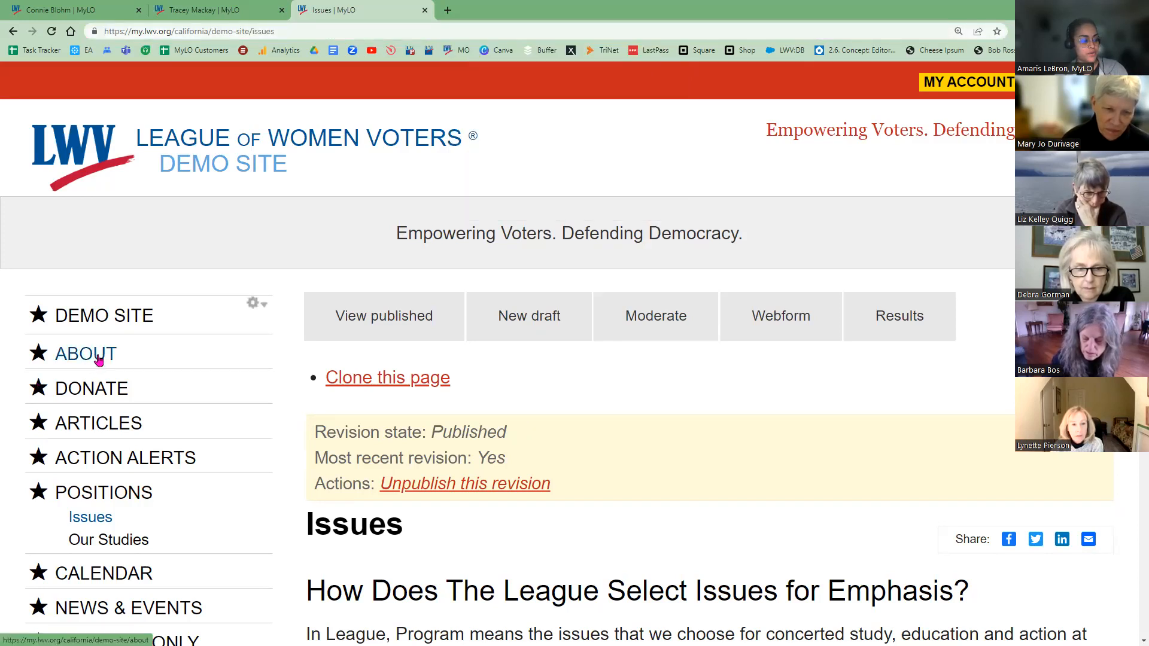
right_click(99, 356)
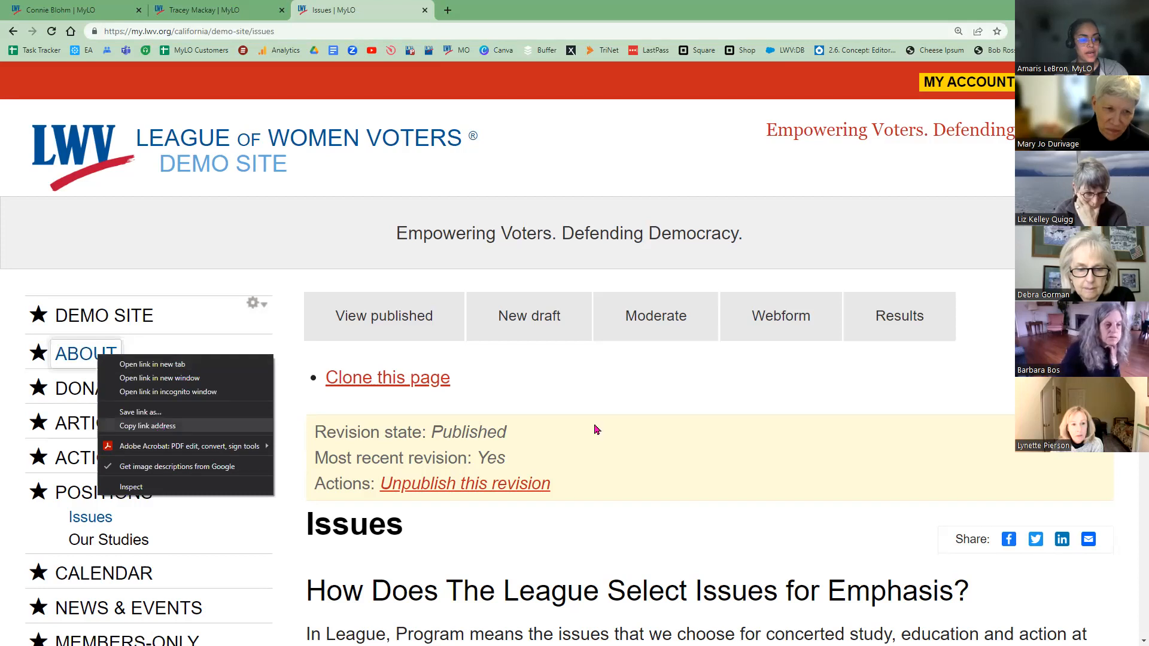
click(546, 336)
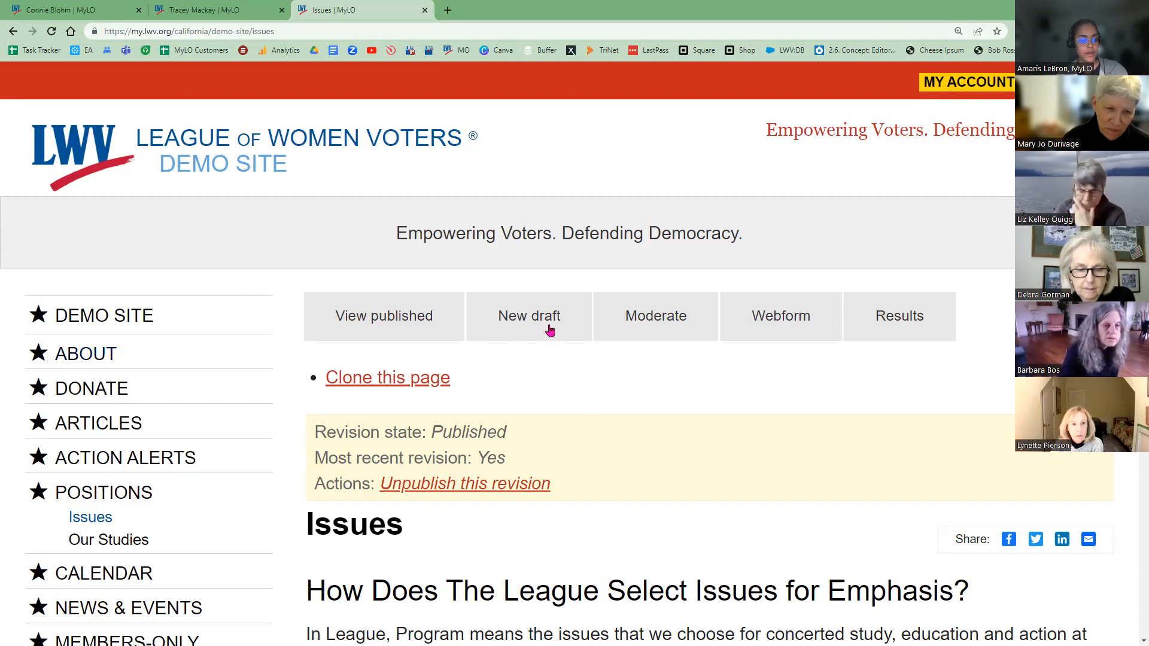
- Start a new draft of the Issues page and scroll down to its Body
click(553, 335)
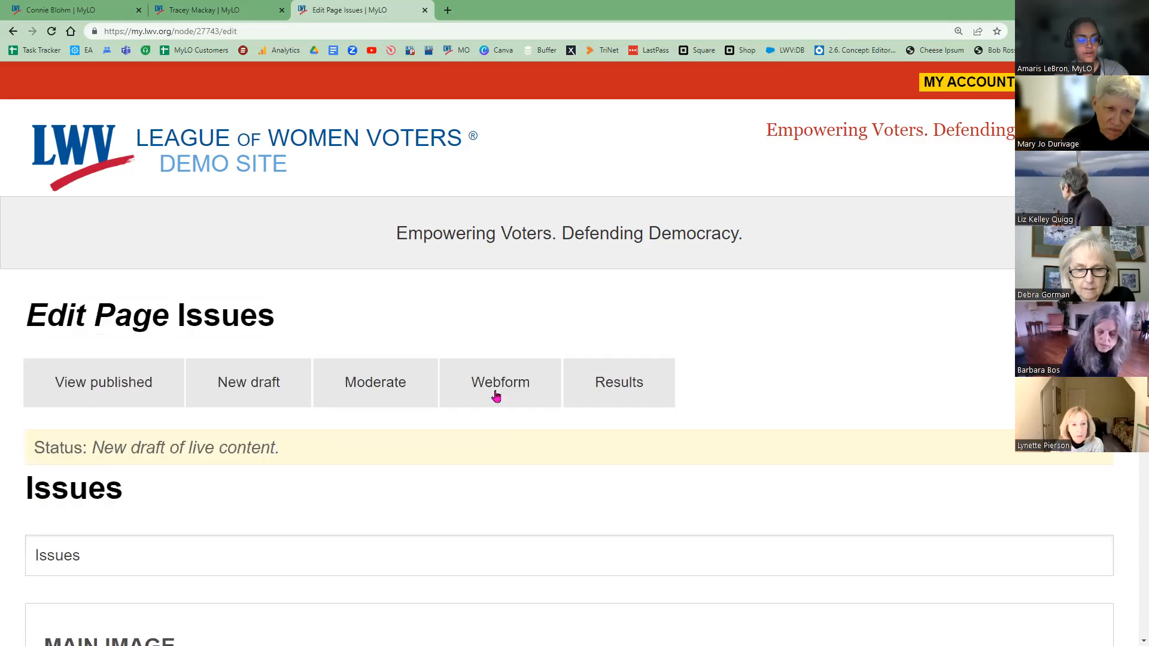
scroll(21, 425, down, 3)
scroll(21, 428, down, 5)
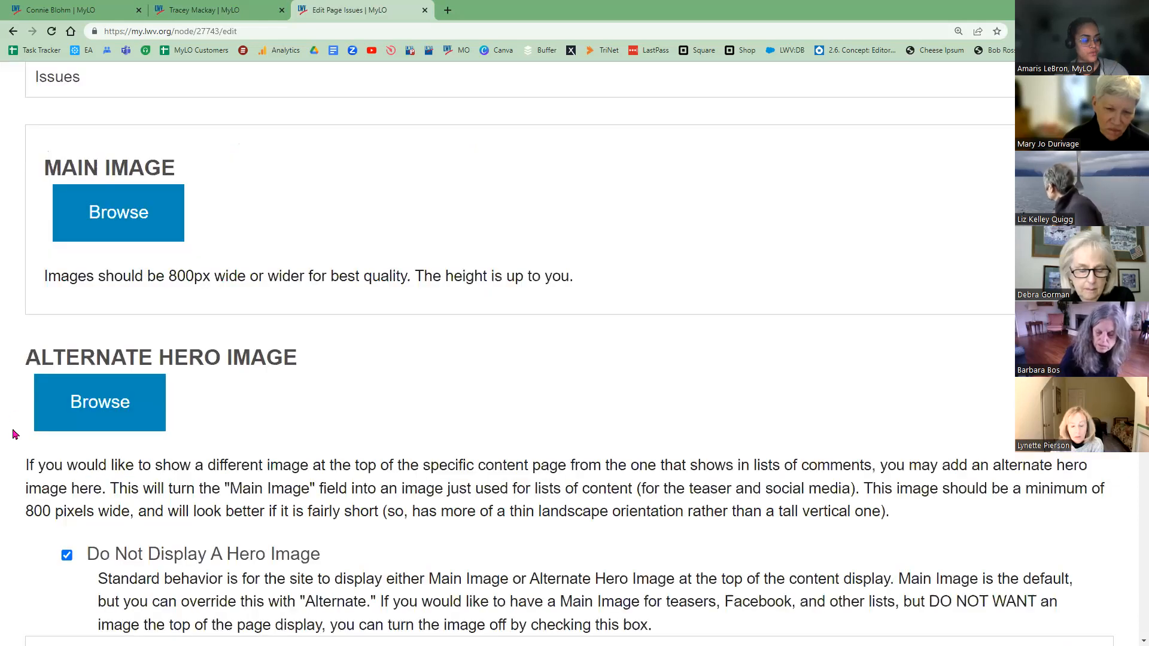
scroll(15, 437, down, 10)
scroll(15, 439, down, 3)
- Add a 'Back to the beginning' line after the last Body paragraph and select it
click(90, 513)
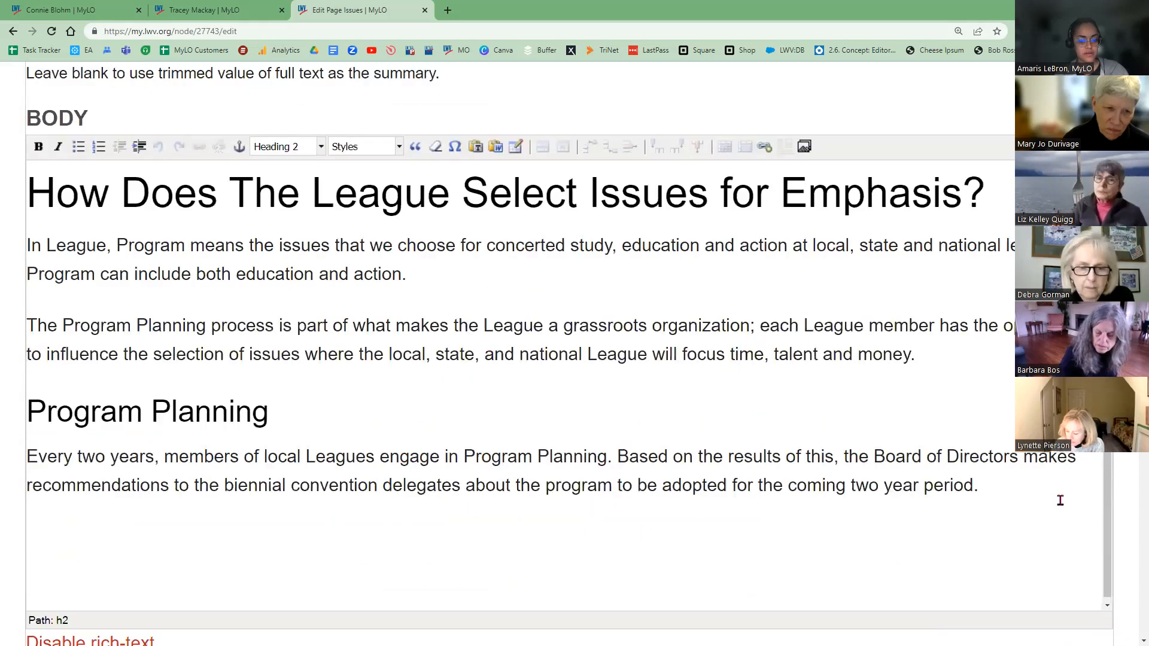
click(1007, 491)
key(Return)
text(Bac)
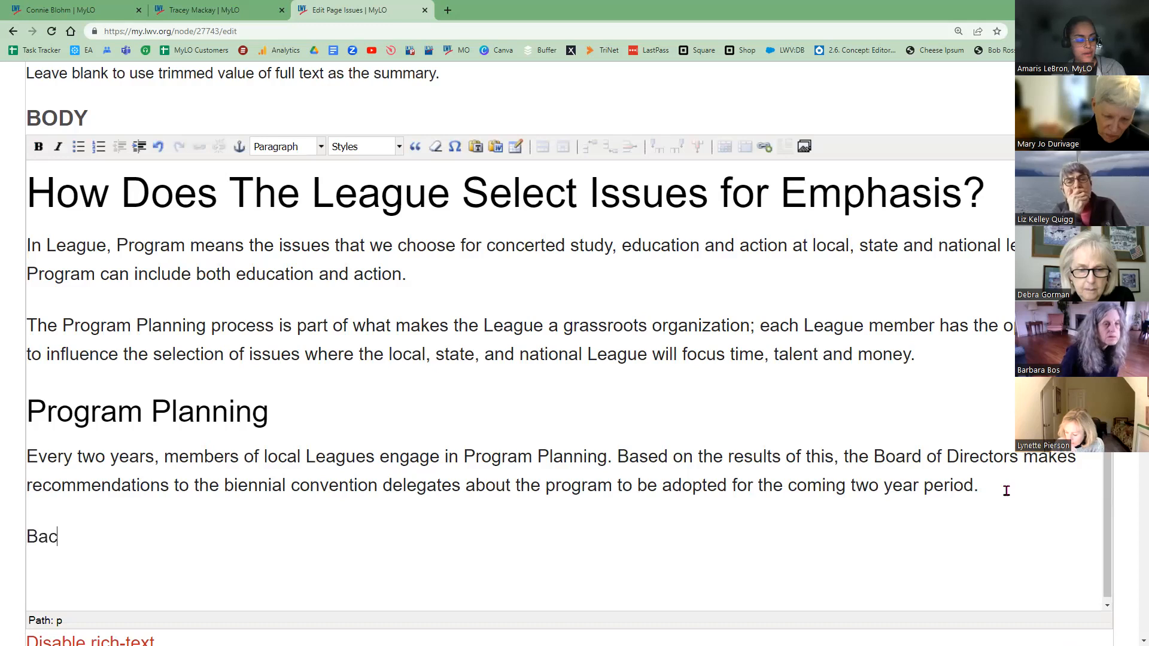
text(k to the begin)
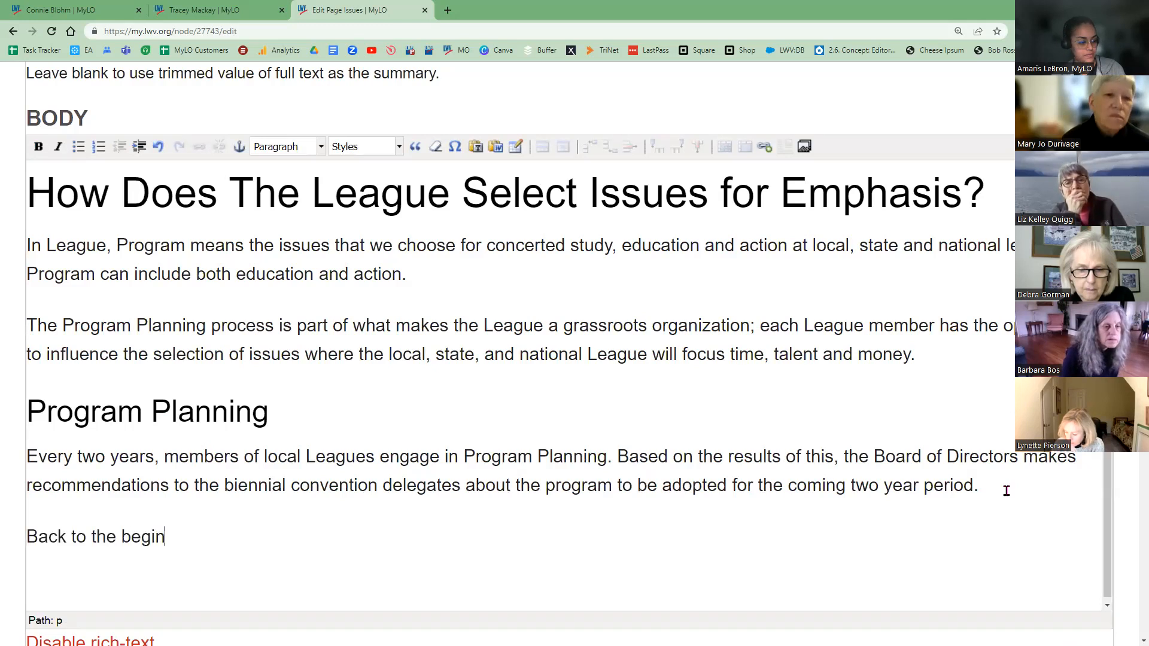
text(ning)
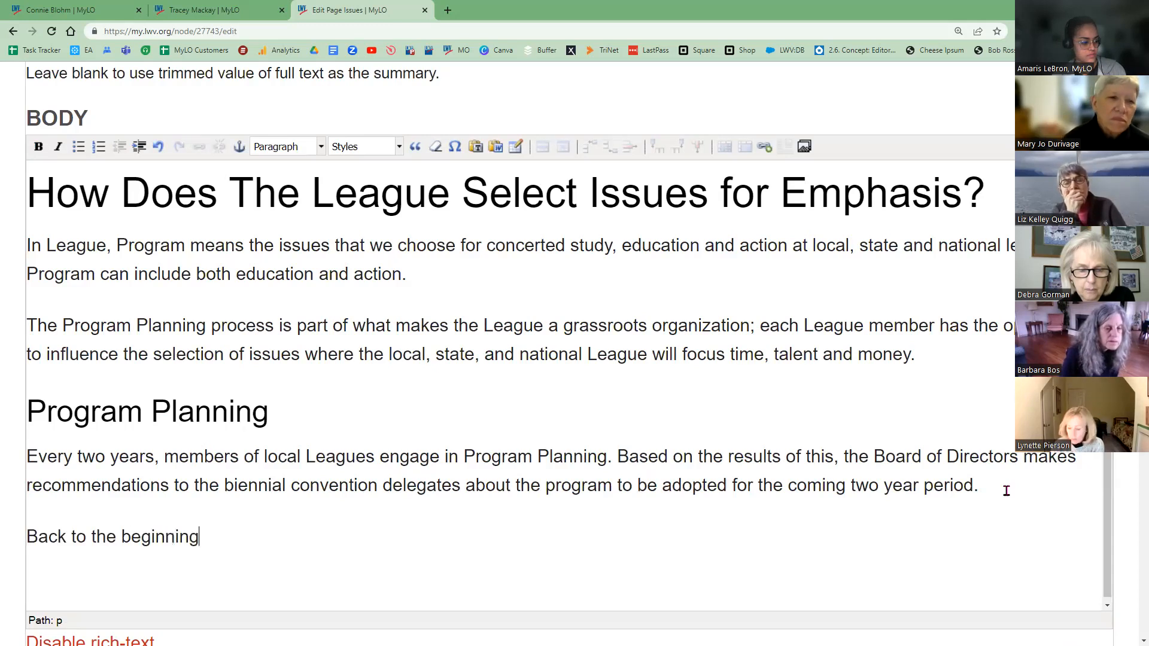
key(shift+Home)
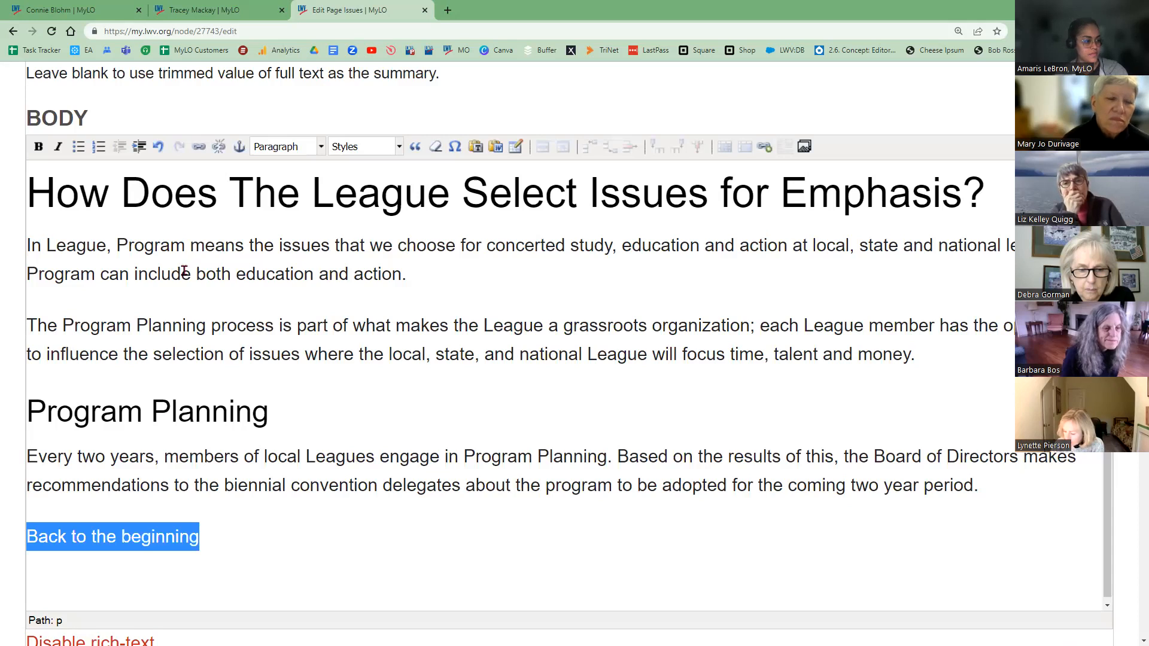
- Search Linkit for the About page (/node/14765), then close the dialog without inserting the link
click(765, 148)
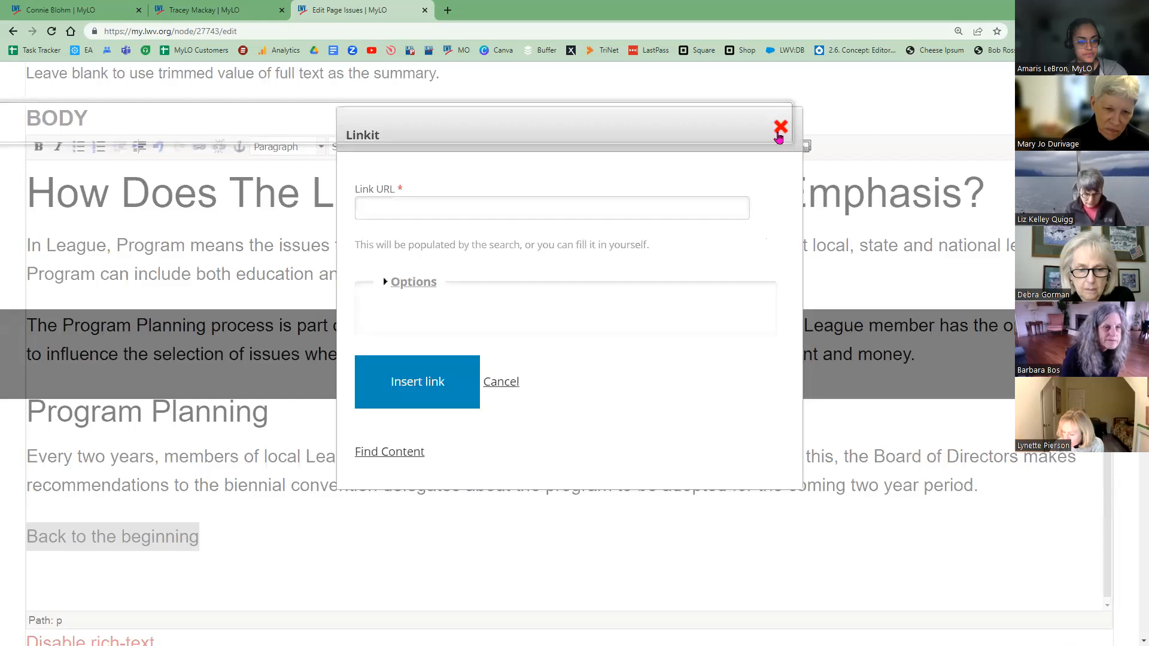
click(781, 128)
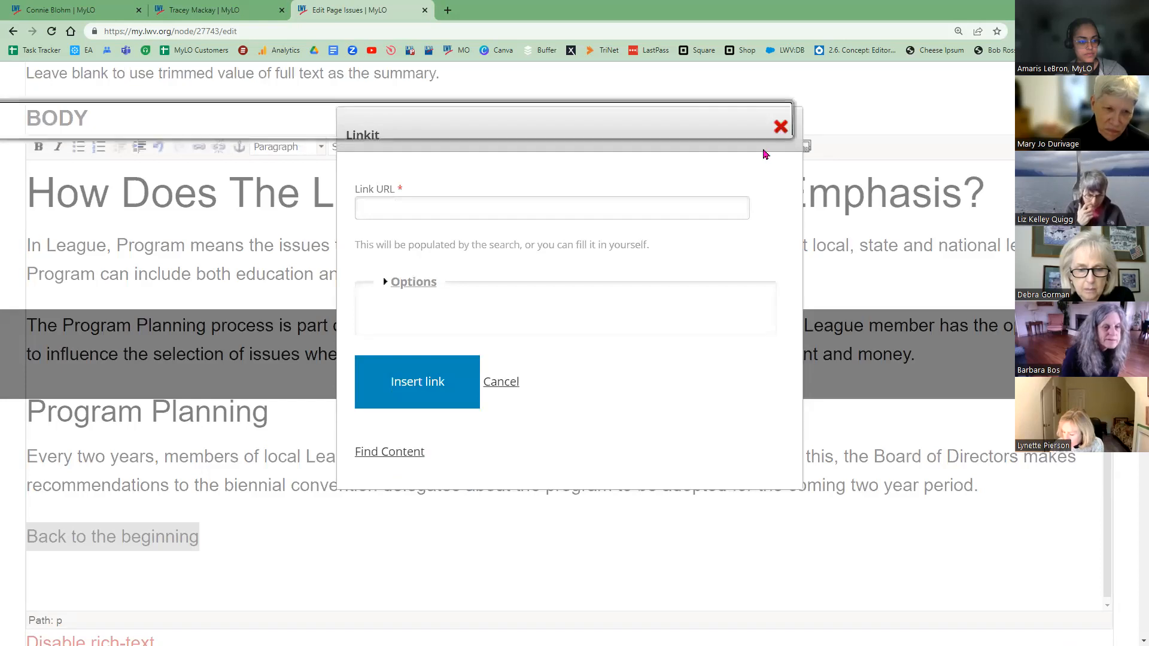
click(765, 151)
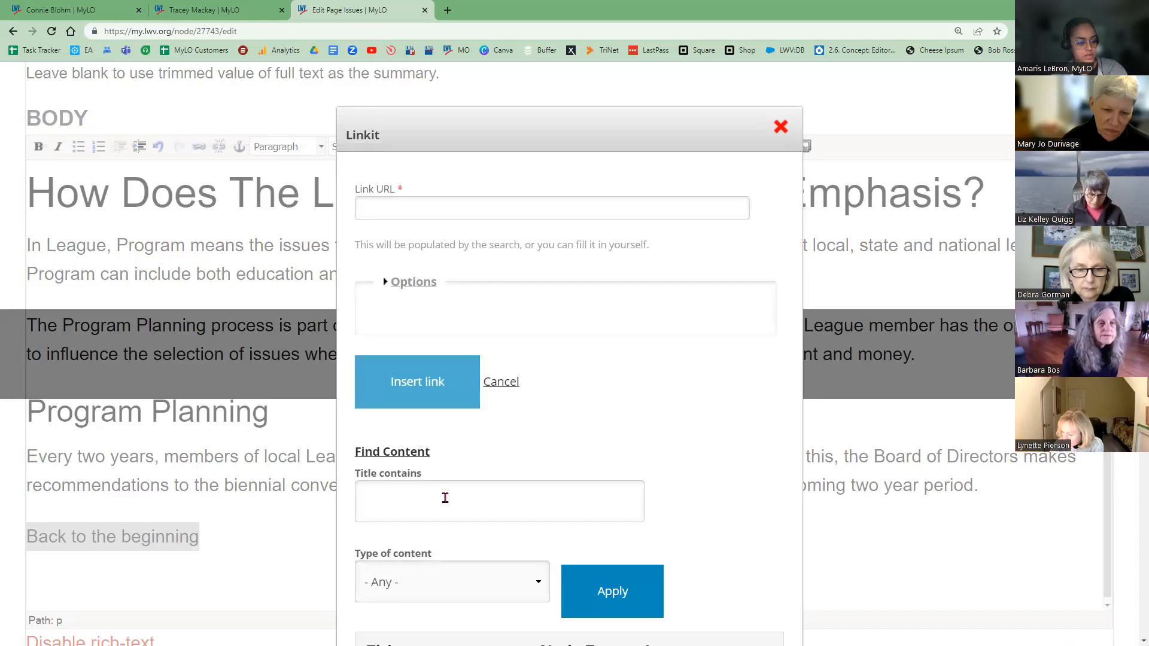
click(444, 501)
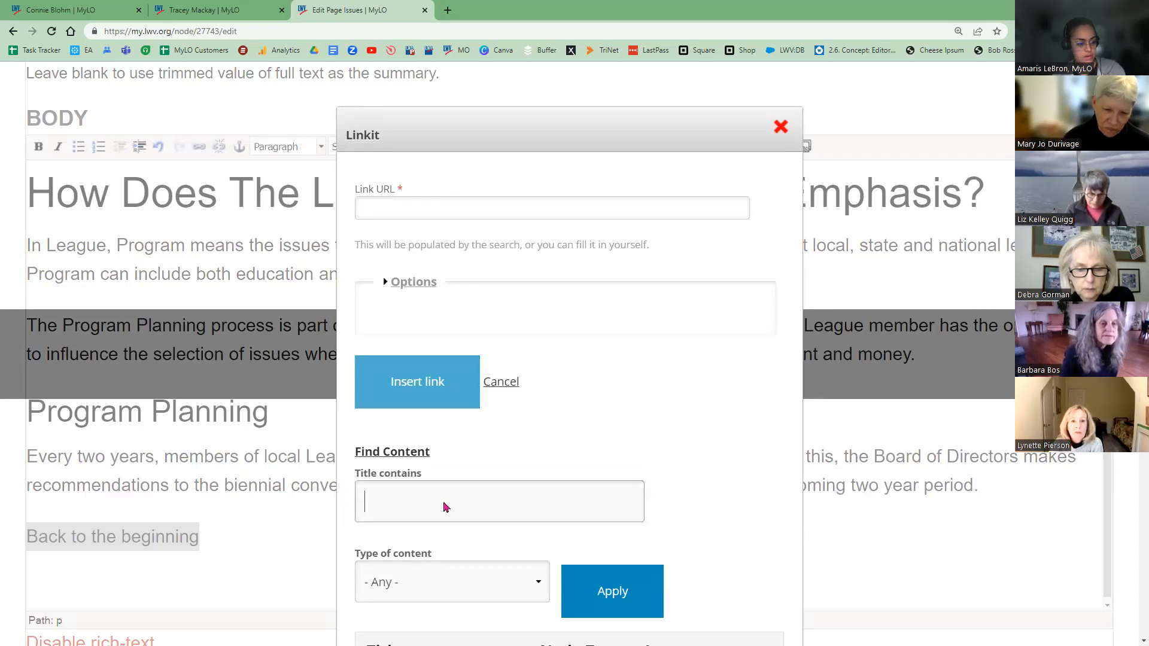
key(ctrl+minus)
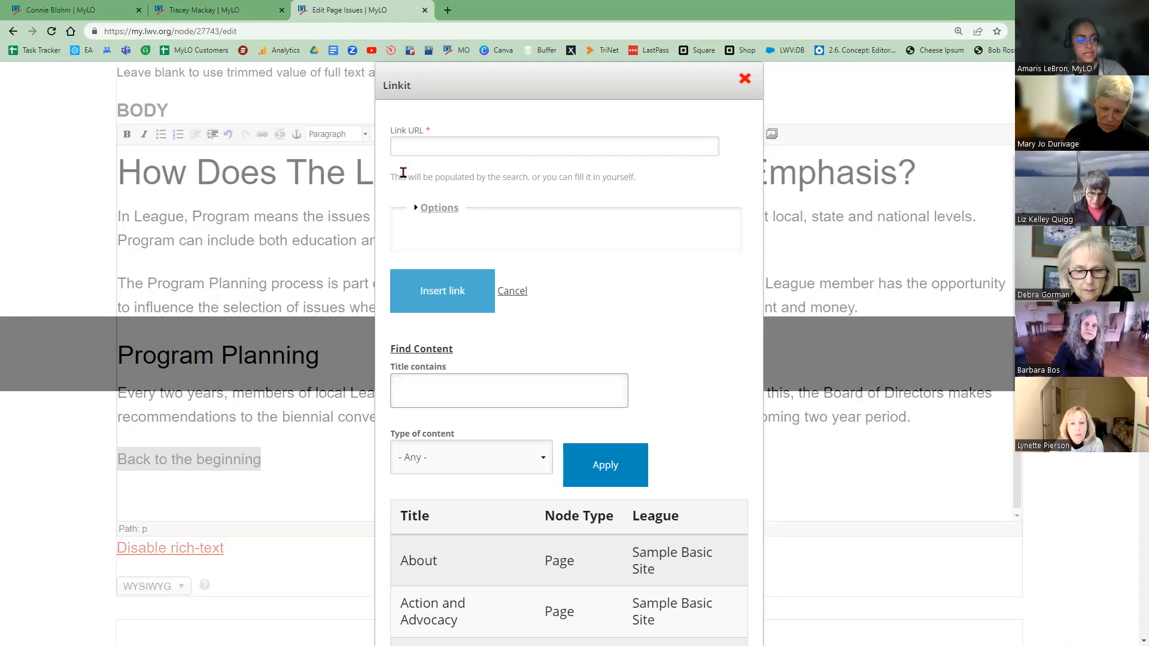
click(452, 146)
text(/node/14765)
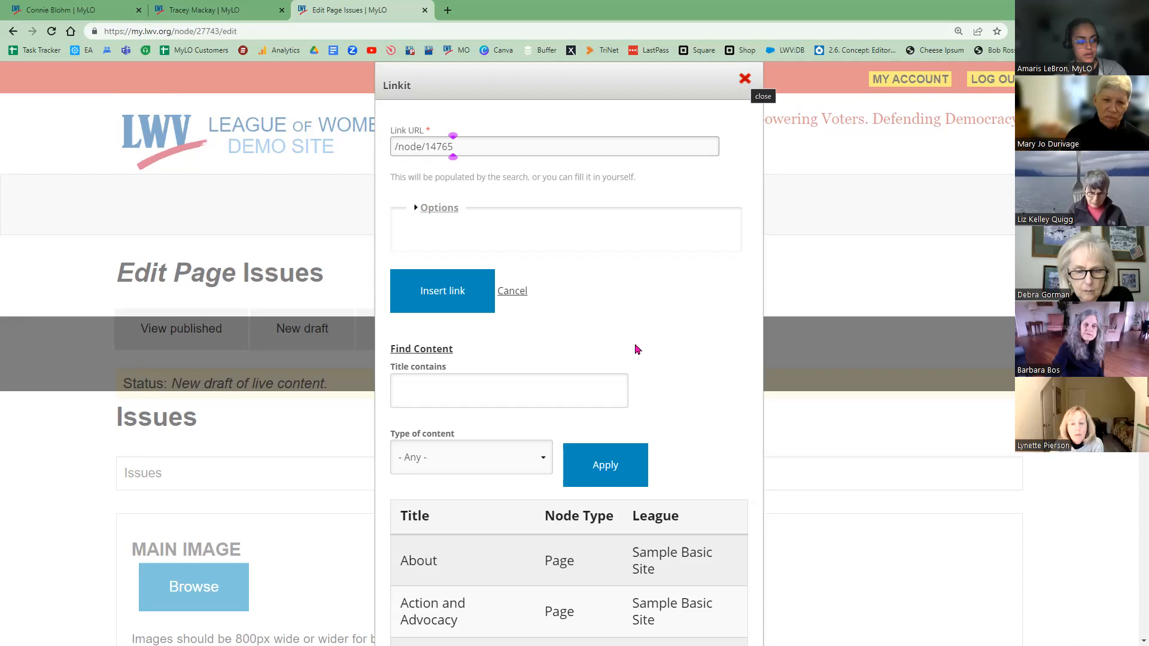
click(745, 79)
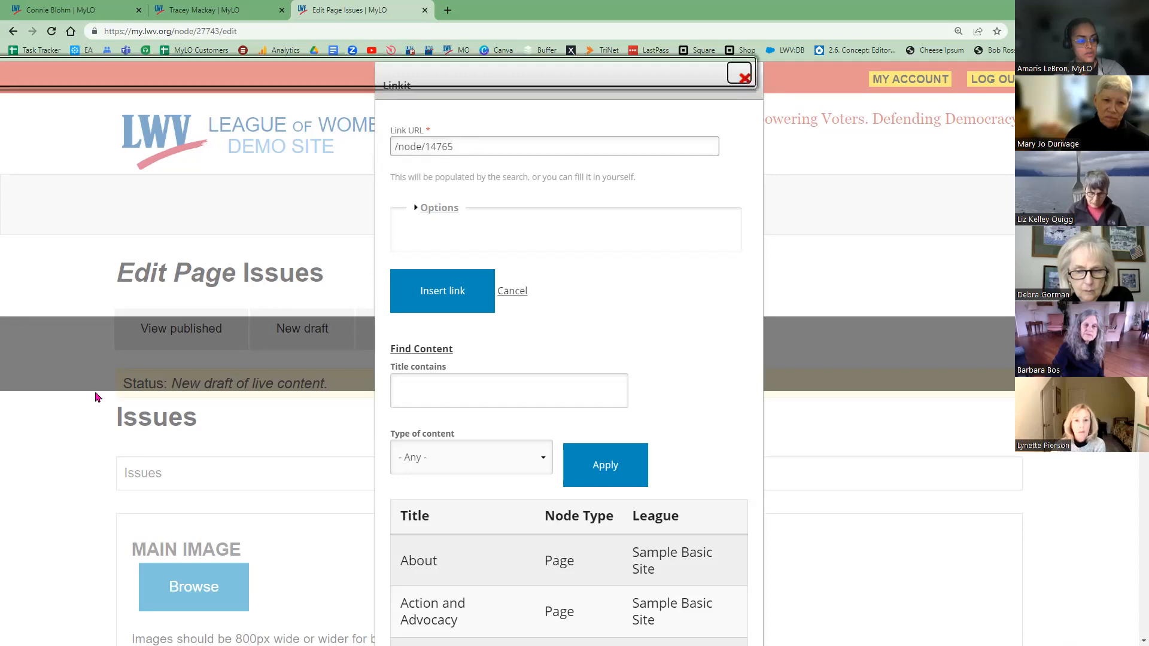
scroll(97, 413, down, 6)
scroll(90, 443, down, 10)
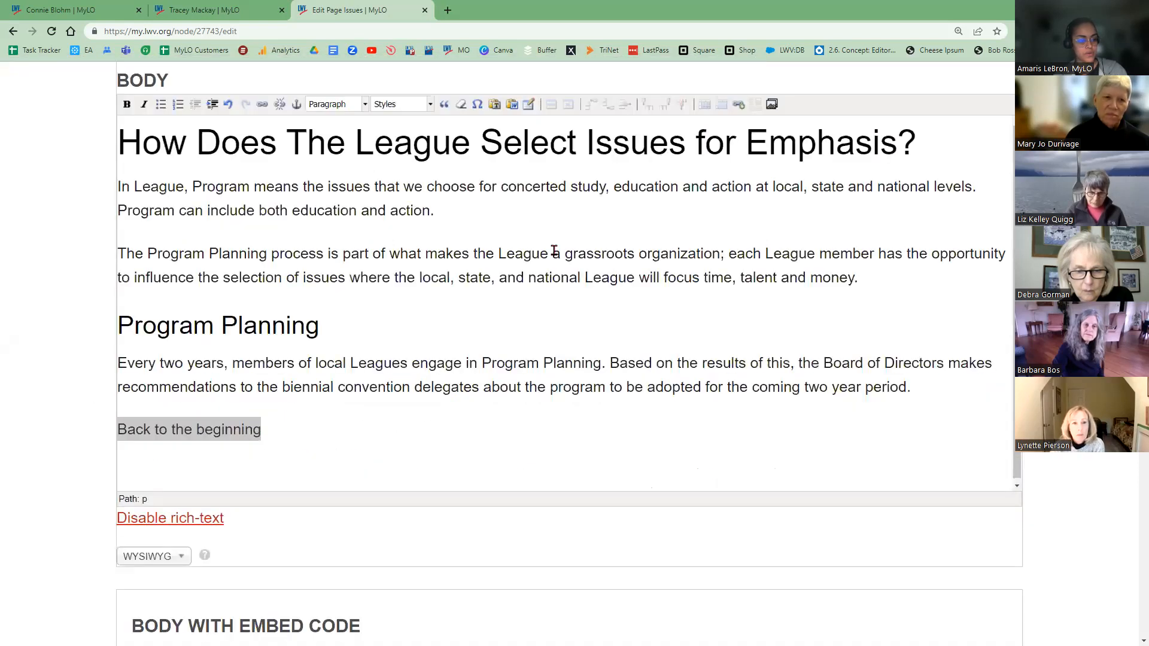
scroll(736, 170, up, 1)
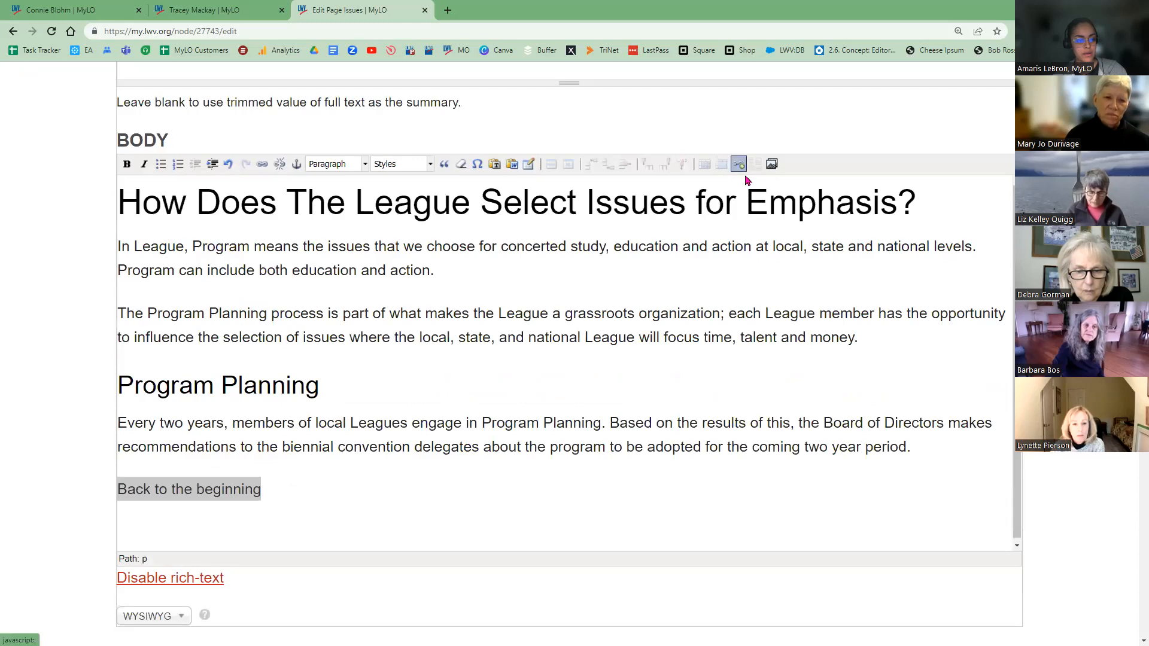
click(741, 168)
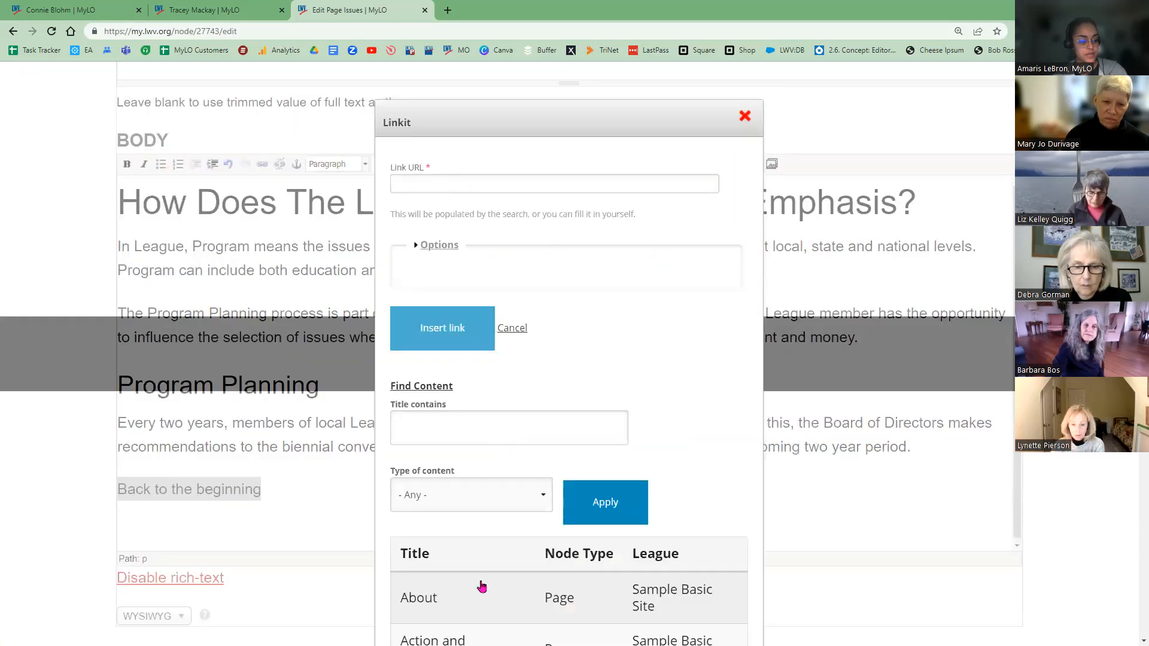
key(Down)
key(Down)
key(Down)
key(Down)
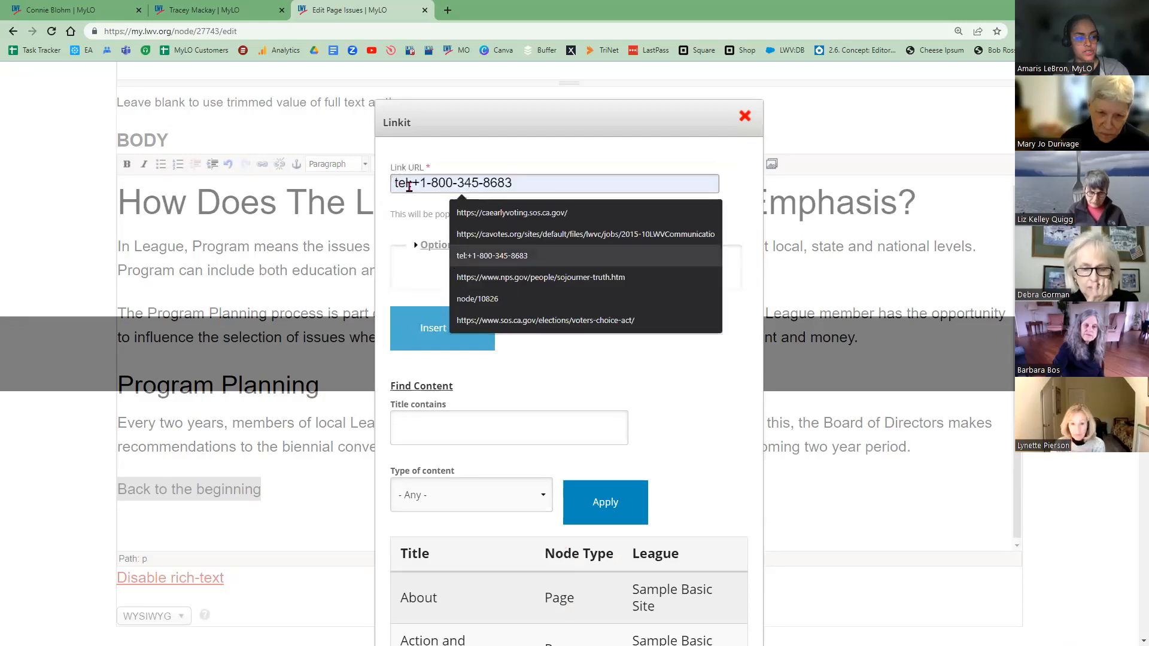
click(409, 188)
text(https://my.lwv.org/node/38617/)
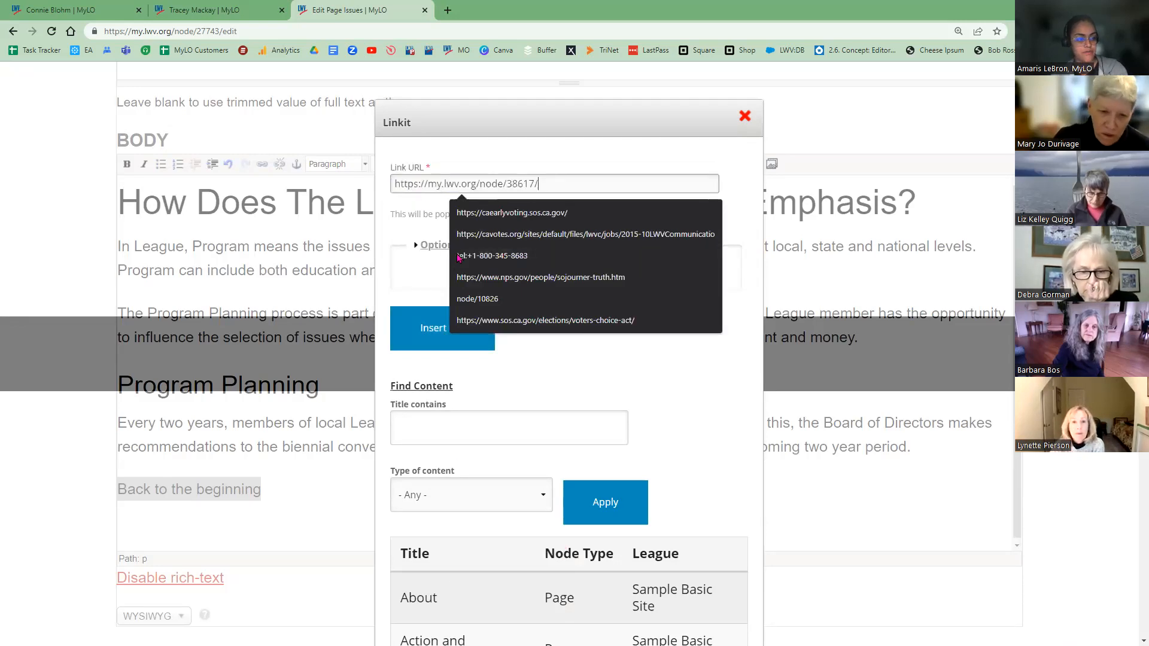
key(Escape)
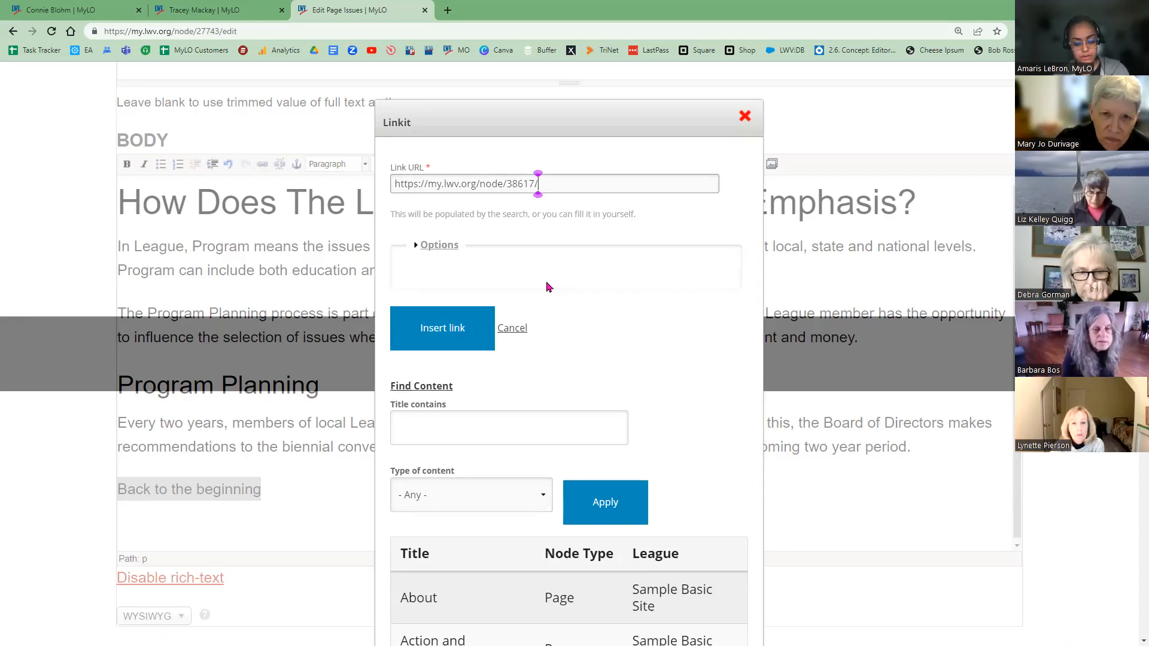
text(#)
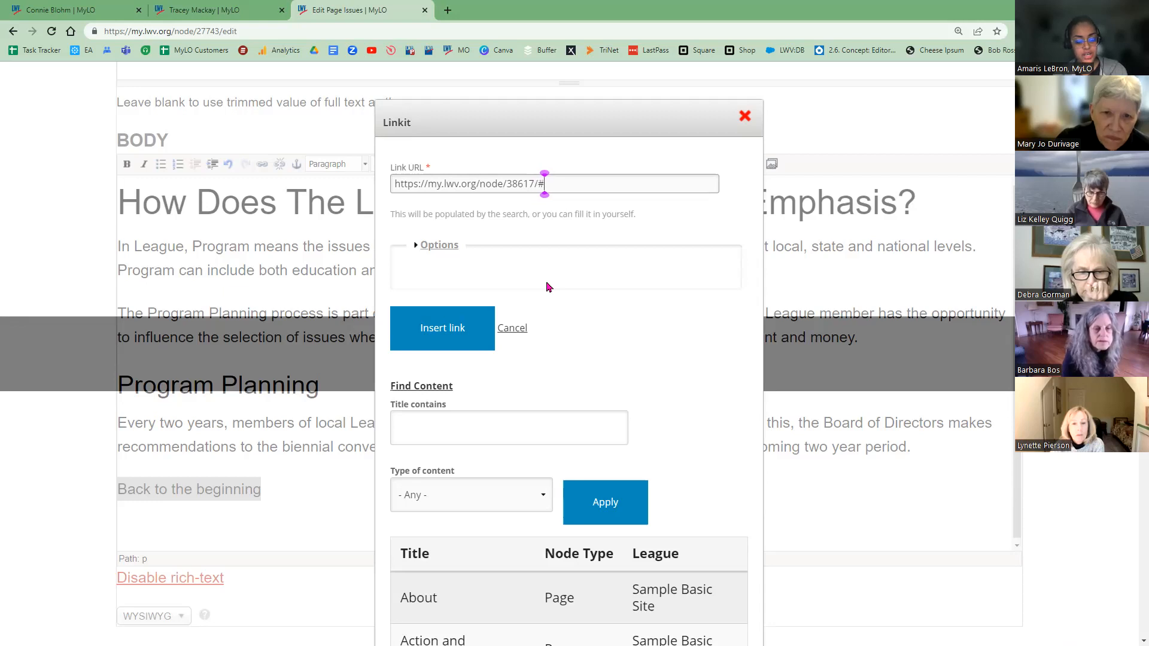
text(demo-a)
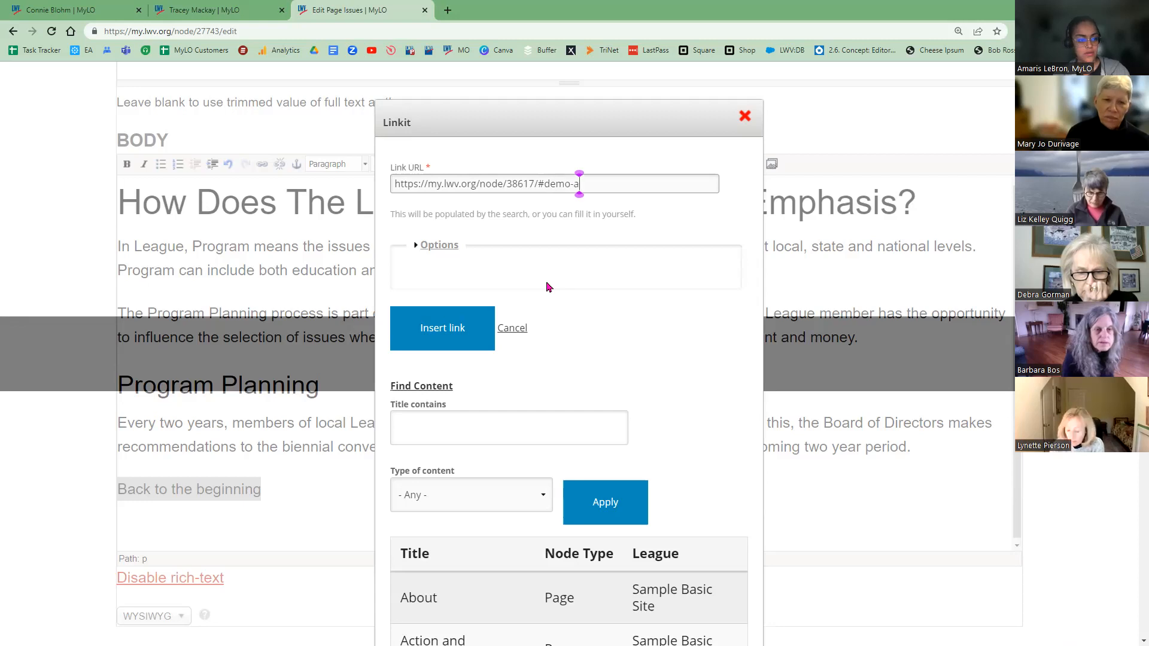
text(nchor)
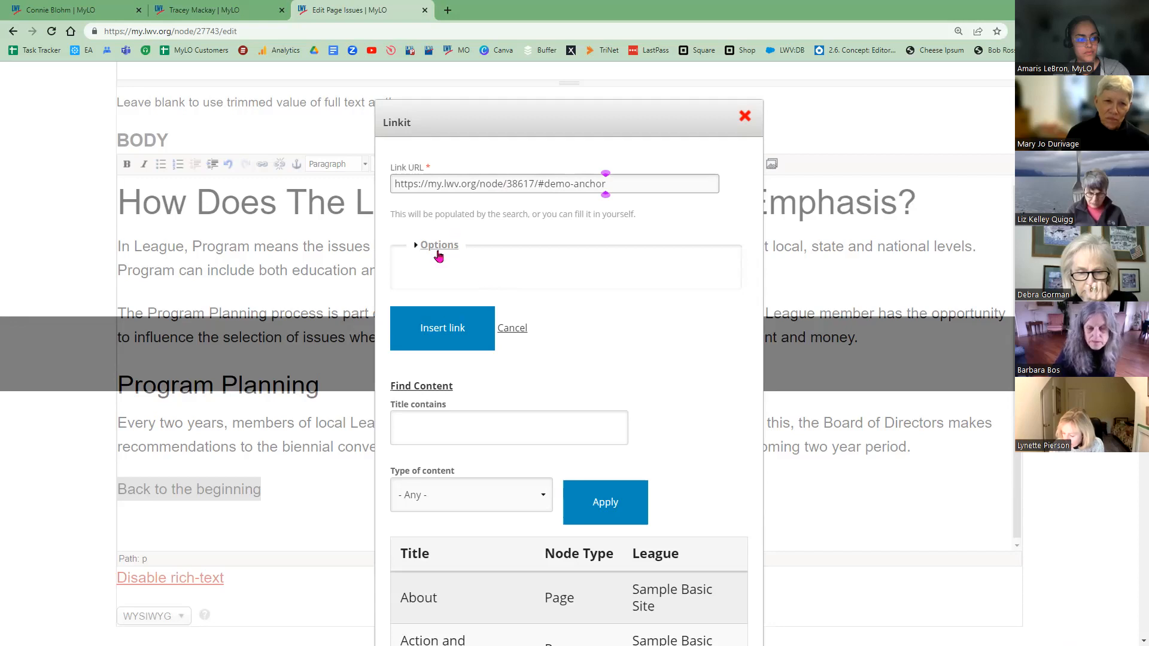
click(443, 337)
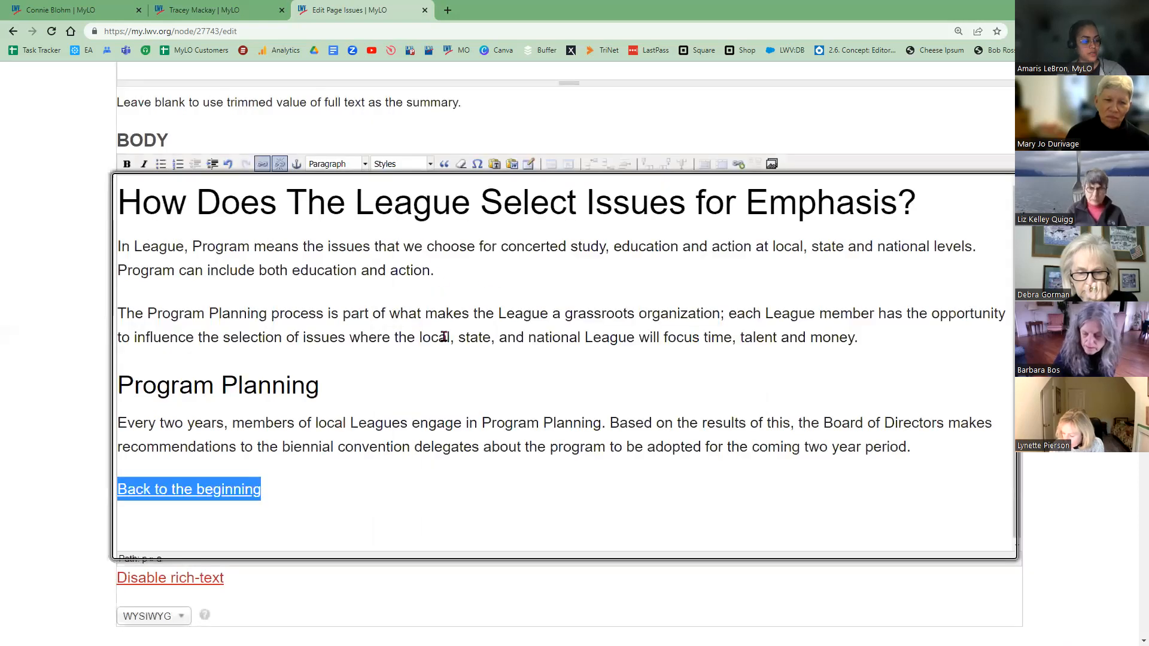
- Save the Issues page with the new anchor link
click(96, 429)
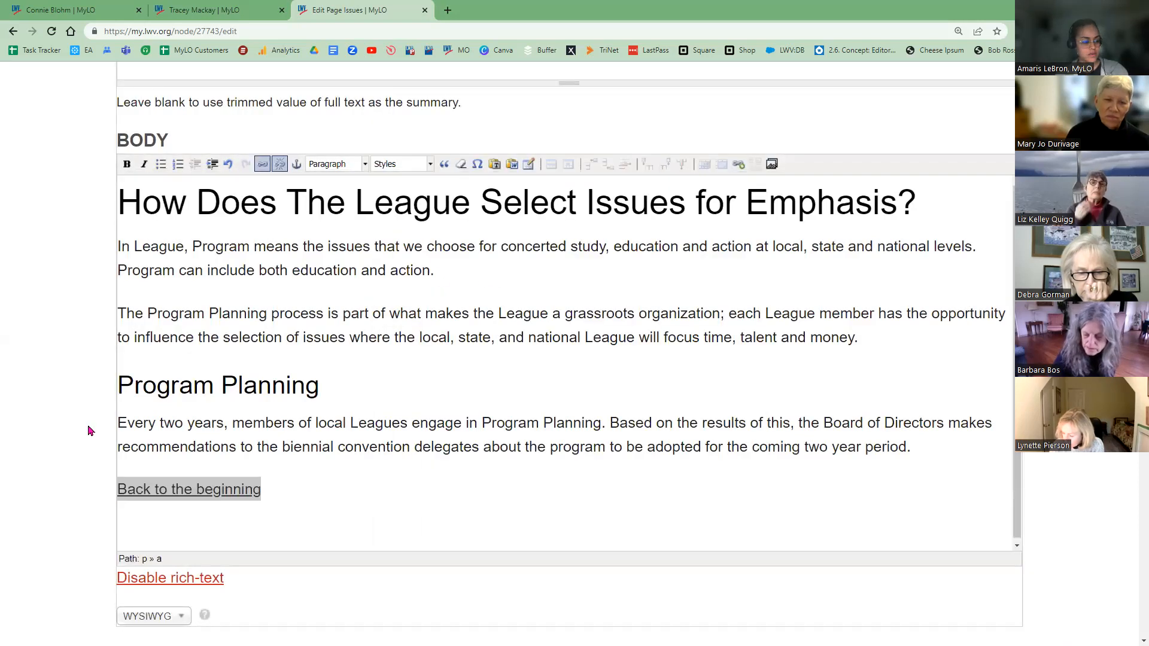
scroll(154, 403, down, 10)
click(154, 404)
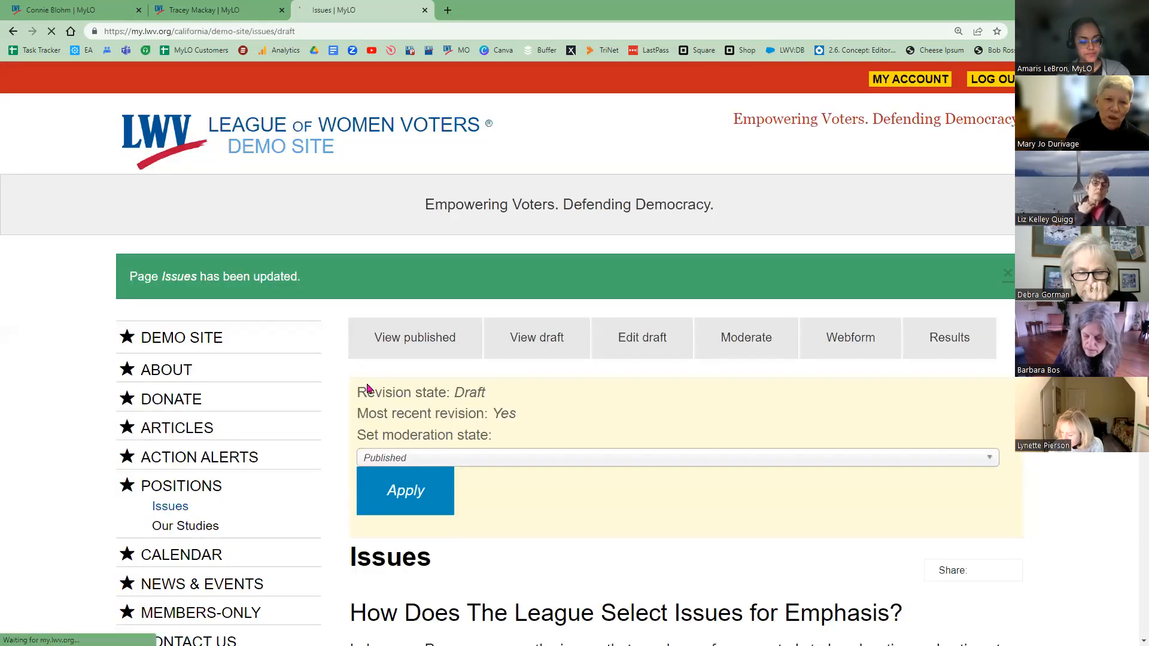
- Follow the 'Back to the beginning' link and publish the About page's draft
scroll(407, 461, down, 8)
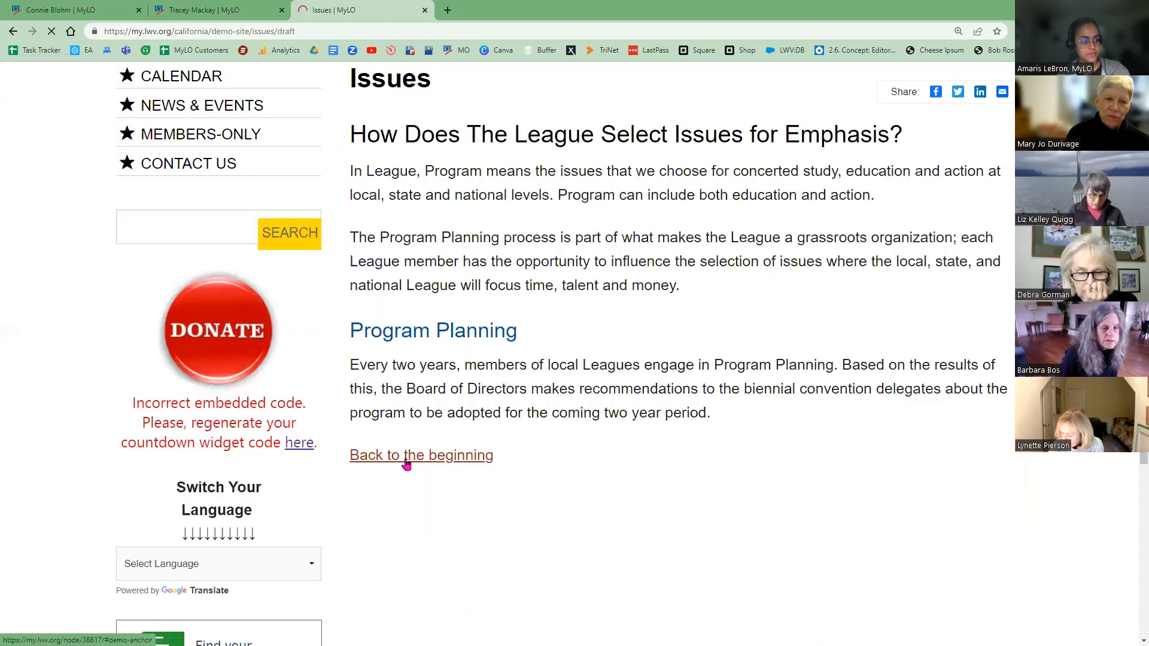
click(407, 465)
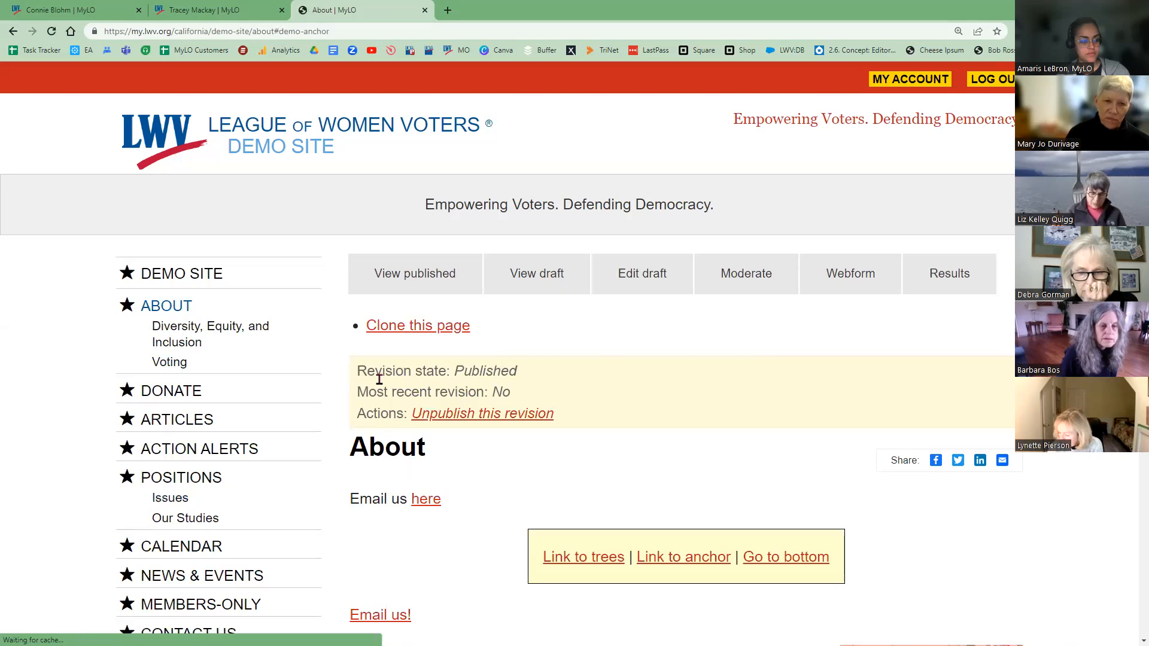
scroll(385, 403, up, 5)
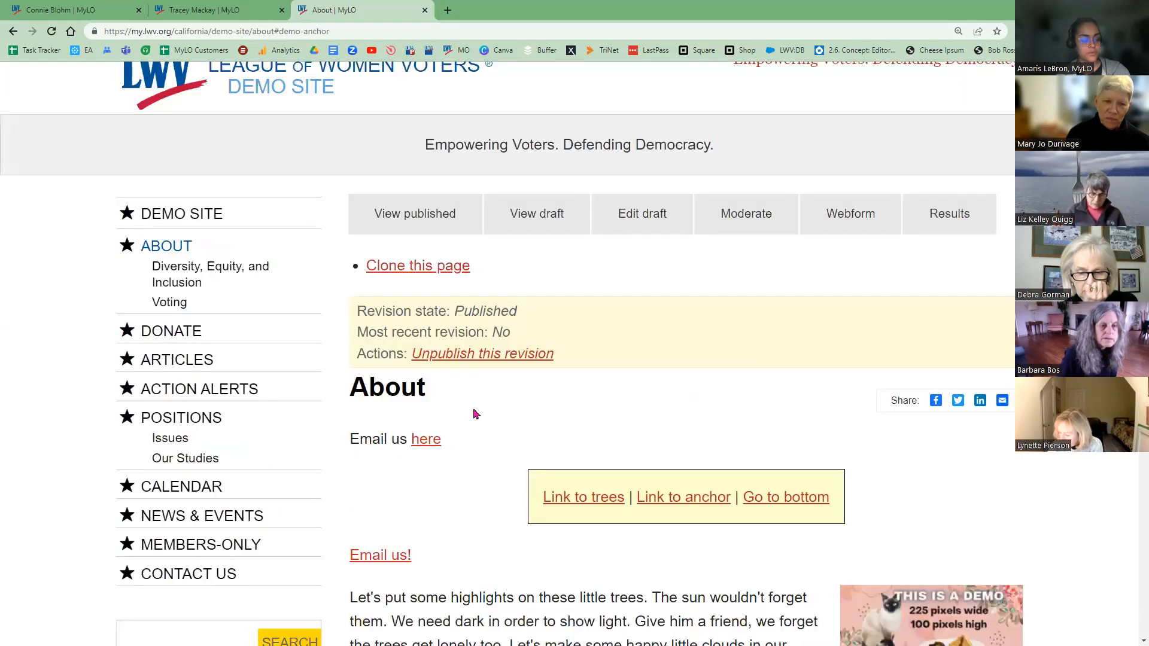
click(536, 224)
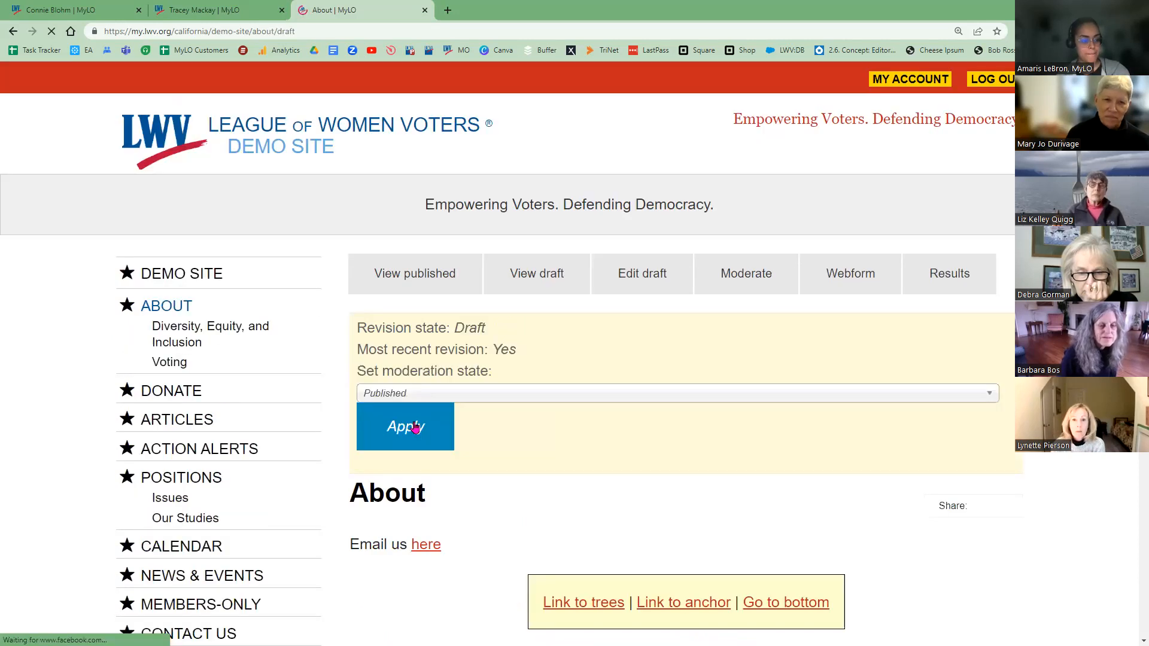
click(422, 429)
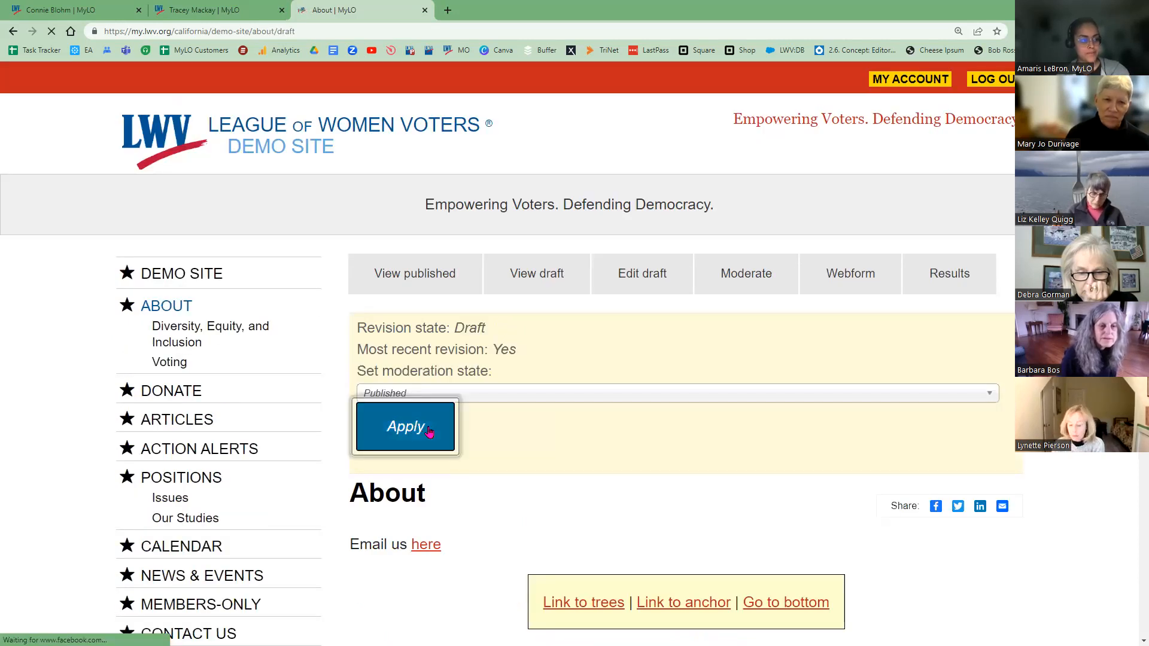
- Go to the Issues page and view its draft
click(165, 501)
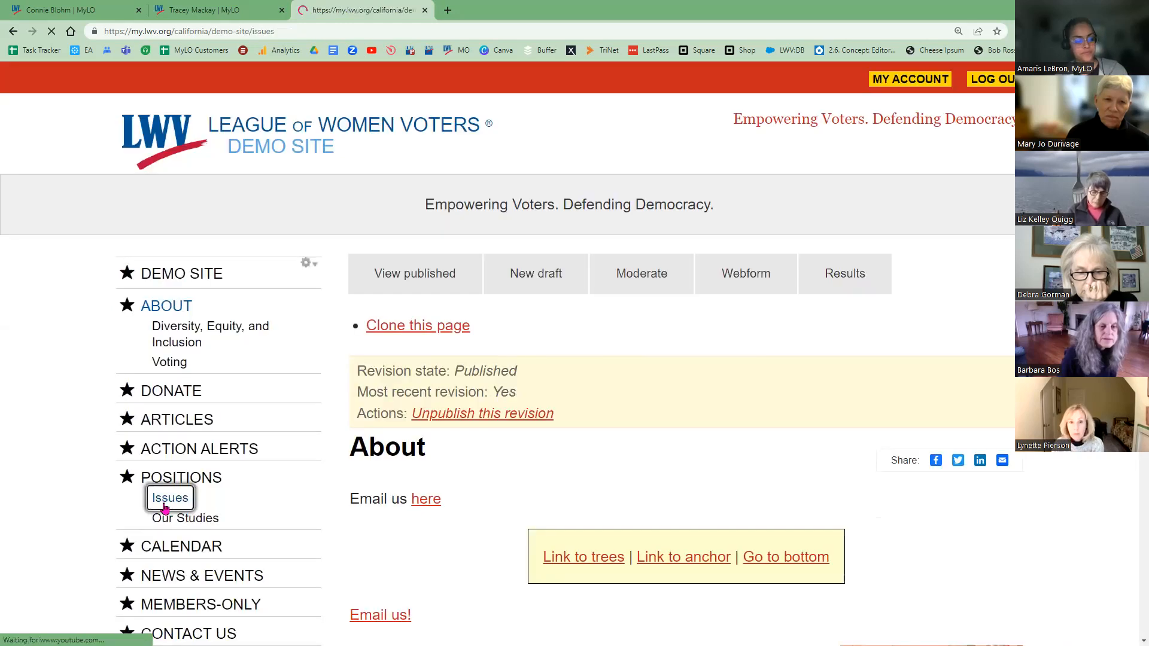
scroll(575, 407, down, 8)
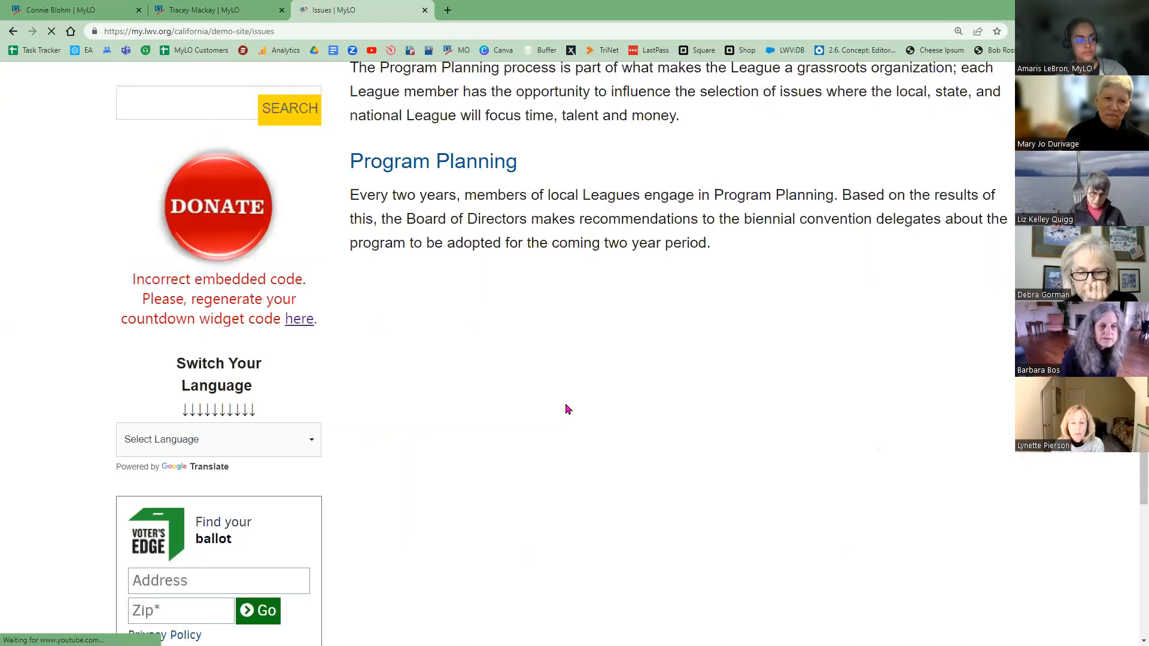
scroll(562, 413, up, 7)
click(537, 165)
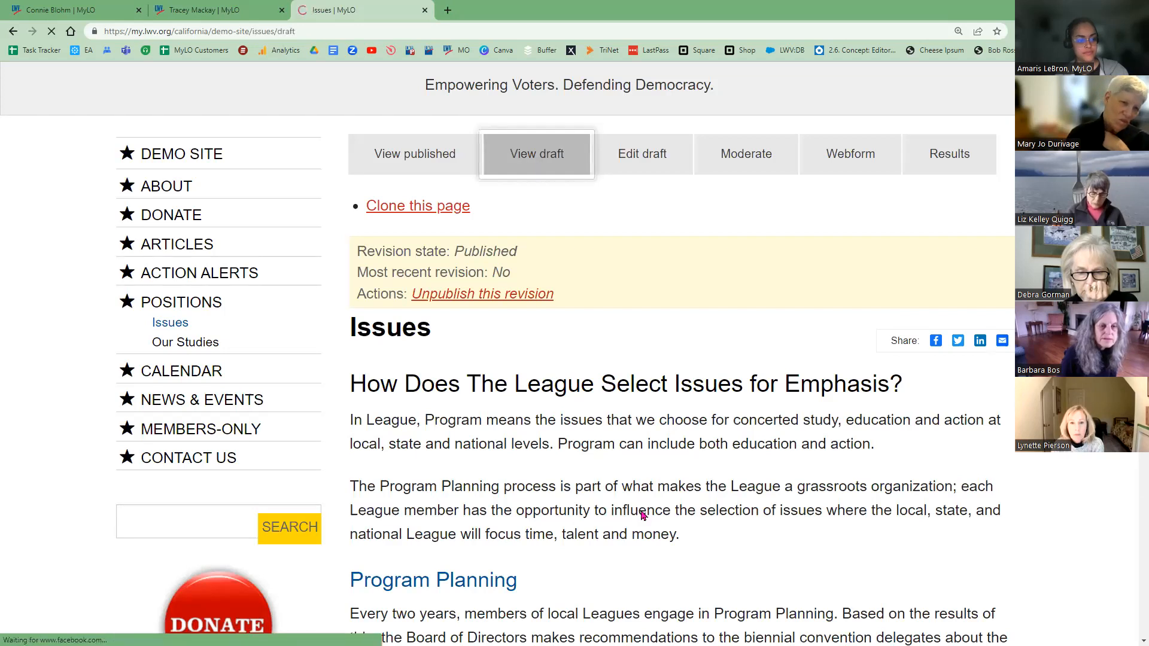
scroll(539, 496, down, 5)
- Test the draft's 'Back to the beginning' link, landing on the About page's Beginning section
click(451, 512)
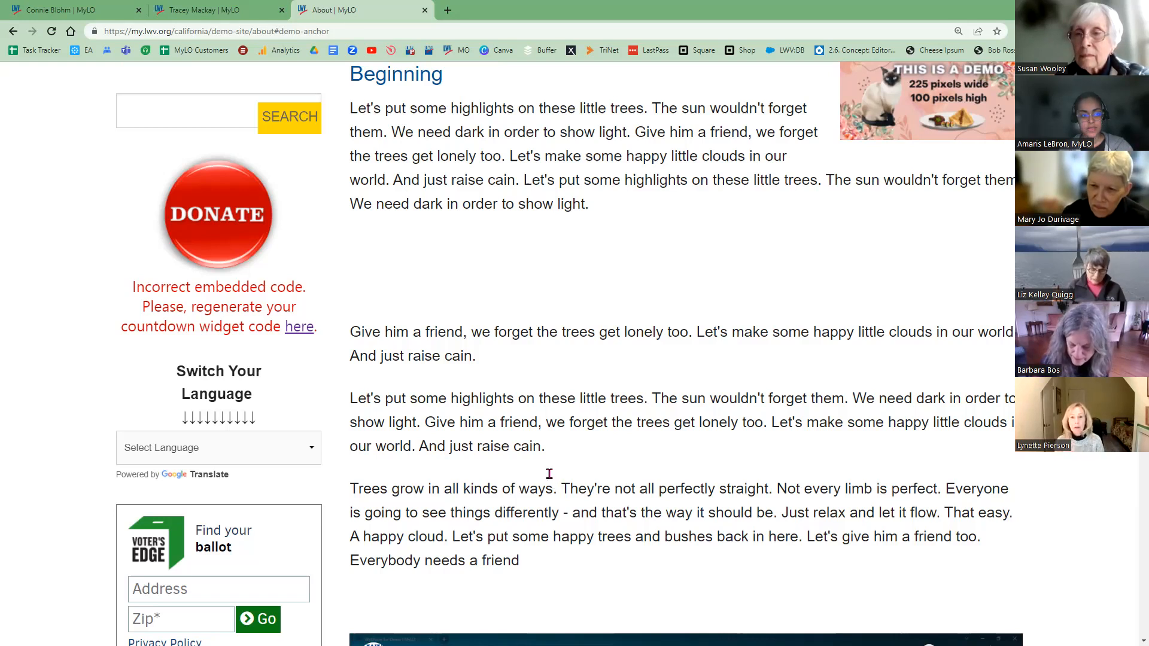
scroll(525, 433, up, 6)
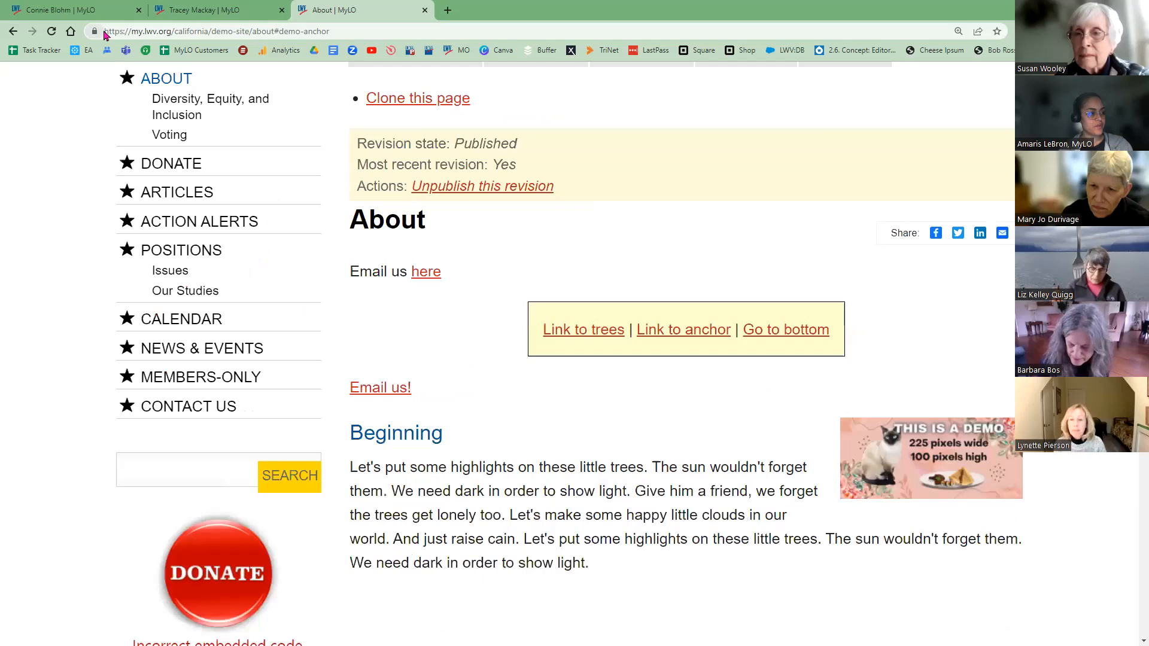
- Copy the About page's full web address from the address bar
click(147, 32)
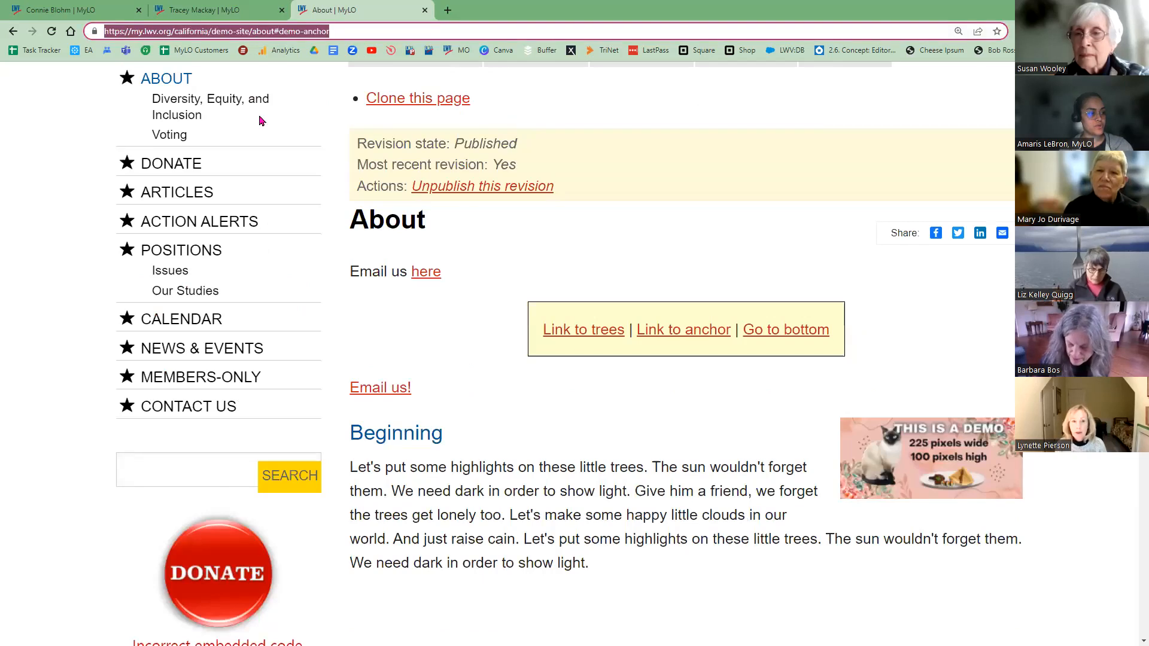
right_click(226, 31)
click(257, 116)
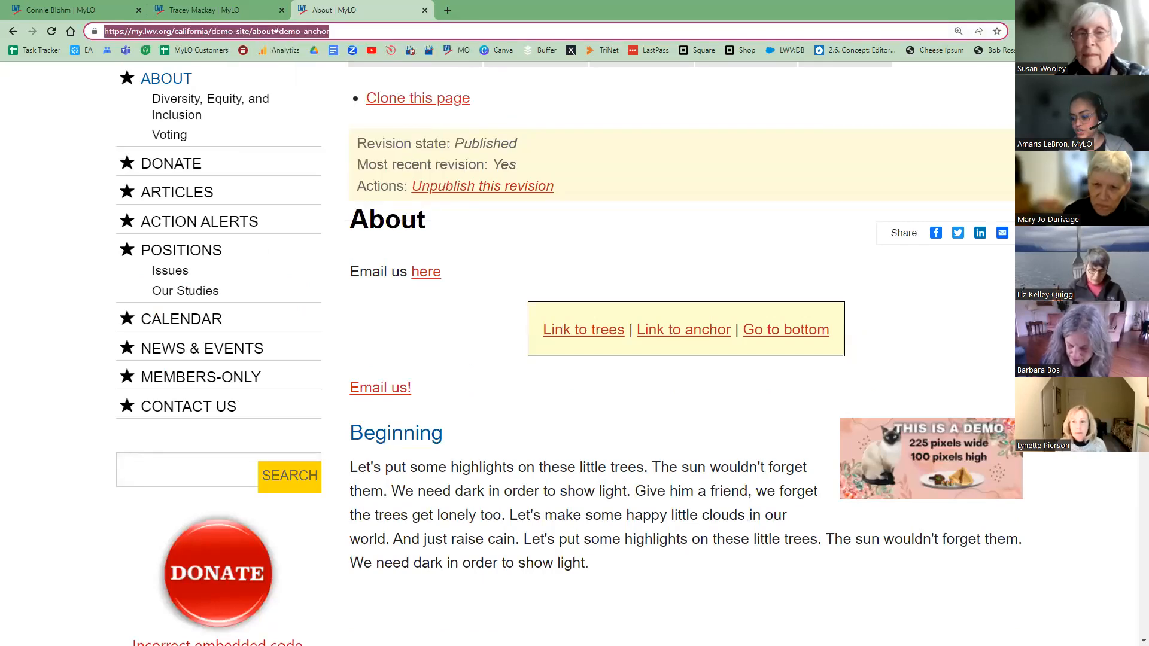
key(Escape)
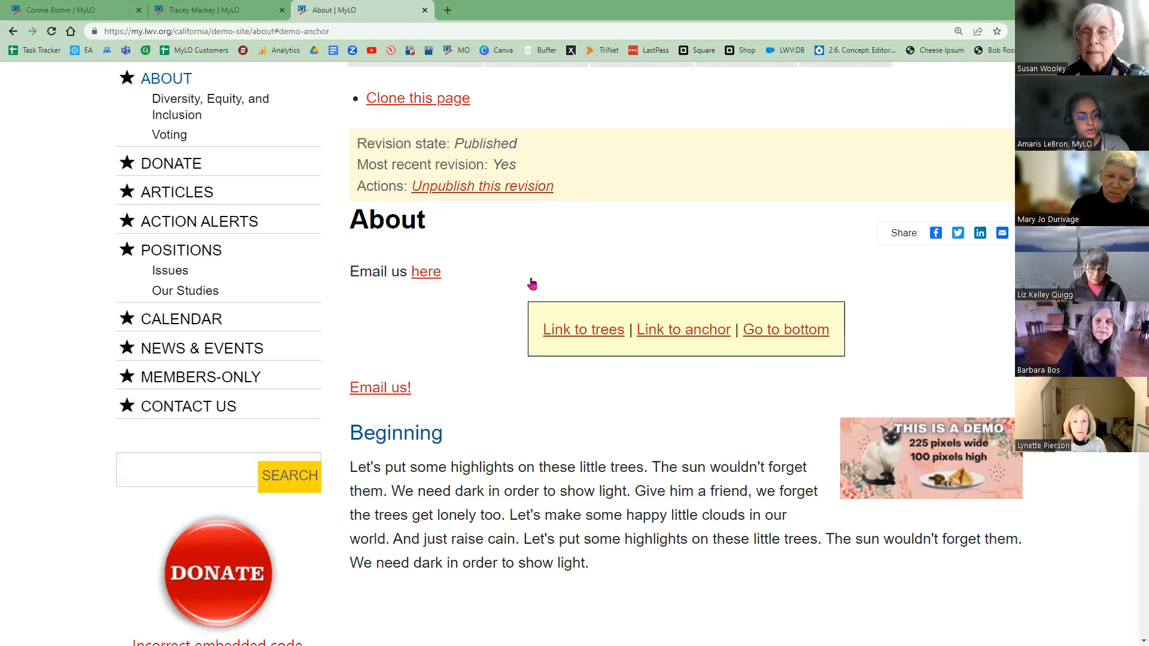
scroll(532, 284, up, 4)
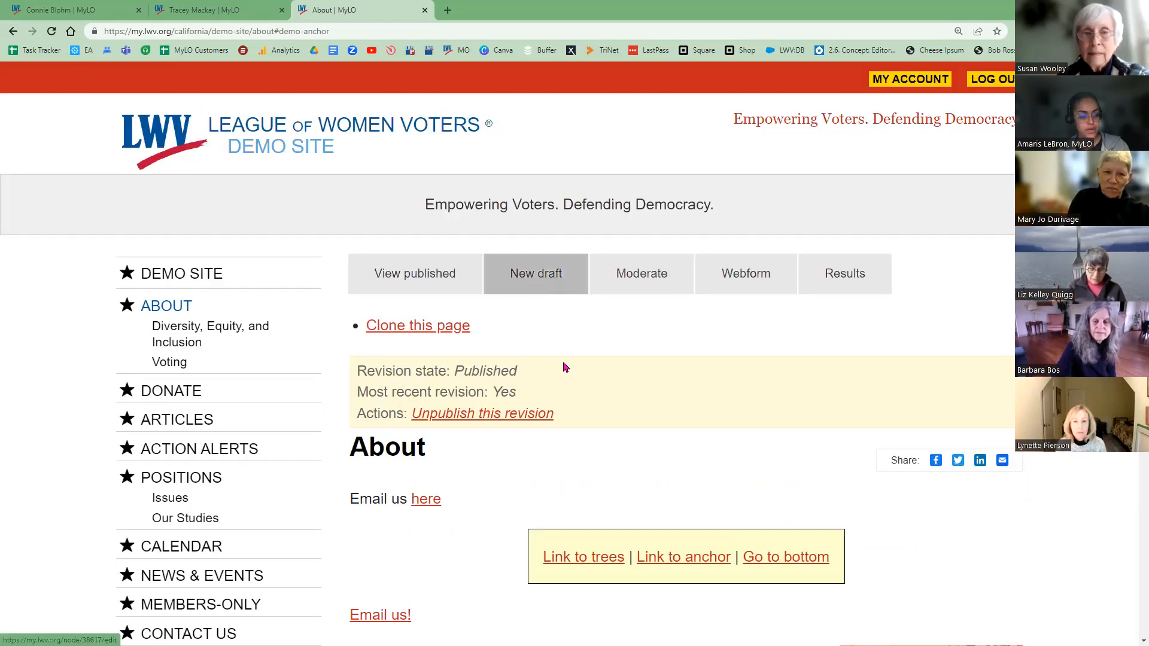
right_click(533, 281)
key(Escape)
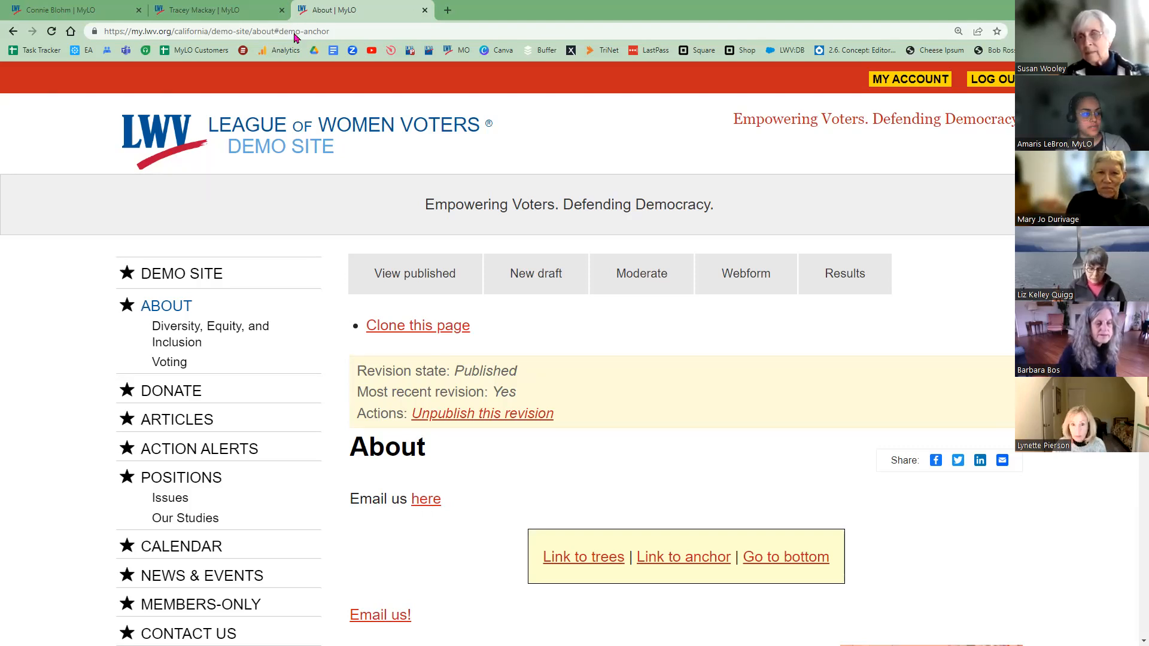
- Load my.lwv.org/node/38617/#demo-anchor, then select the URL's about#demo-anchor ending
right_click(256, 31)
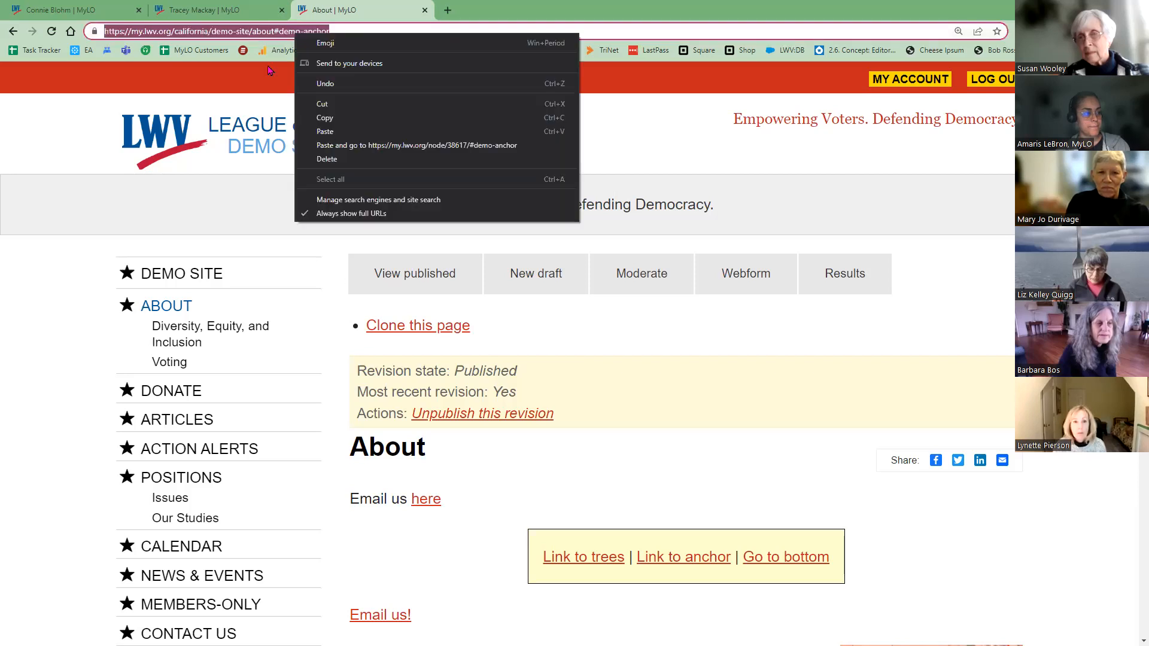
click(279, 116)
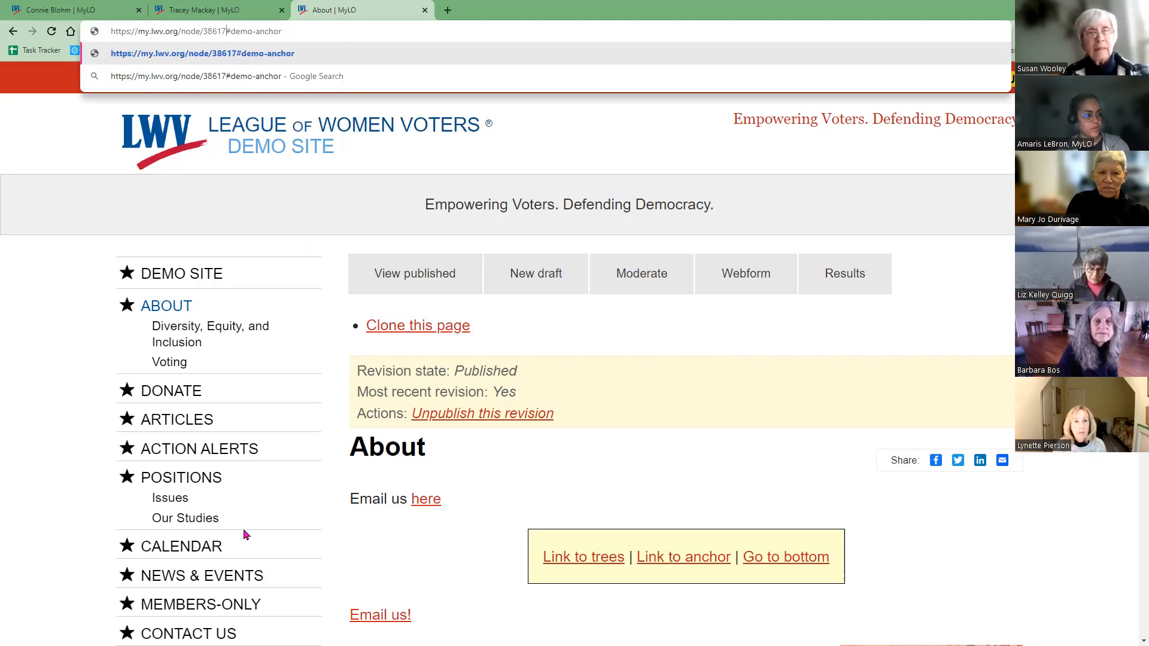
key(Return)
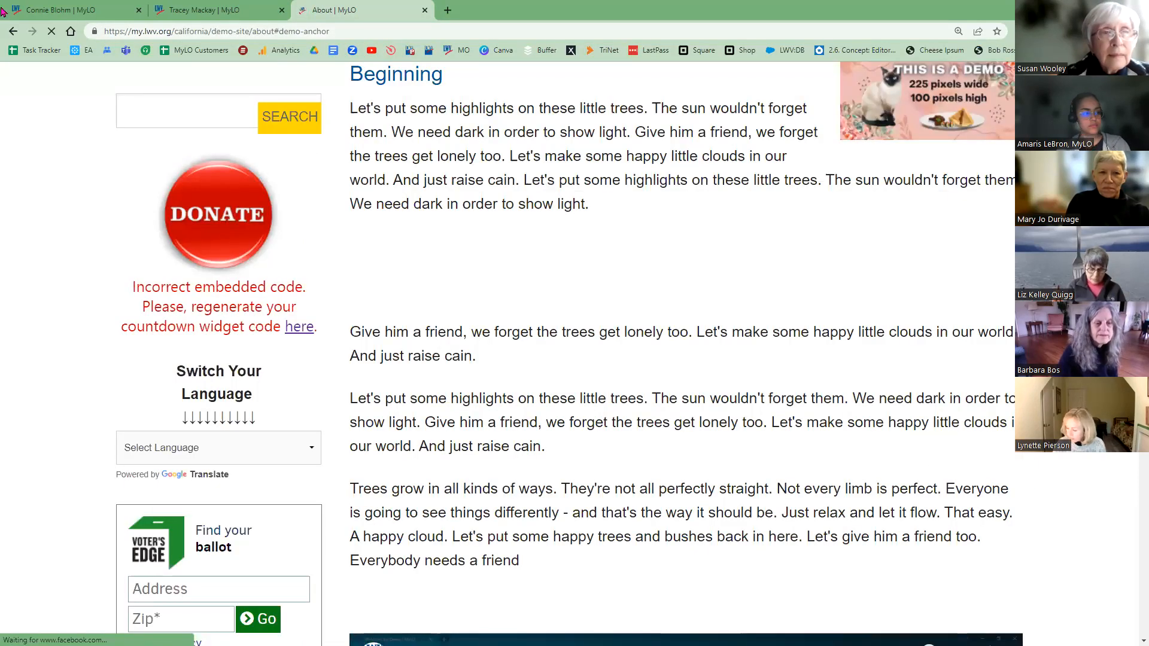
click(264, 34)
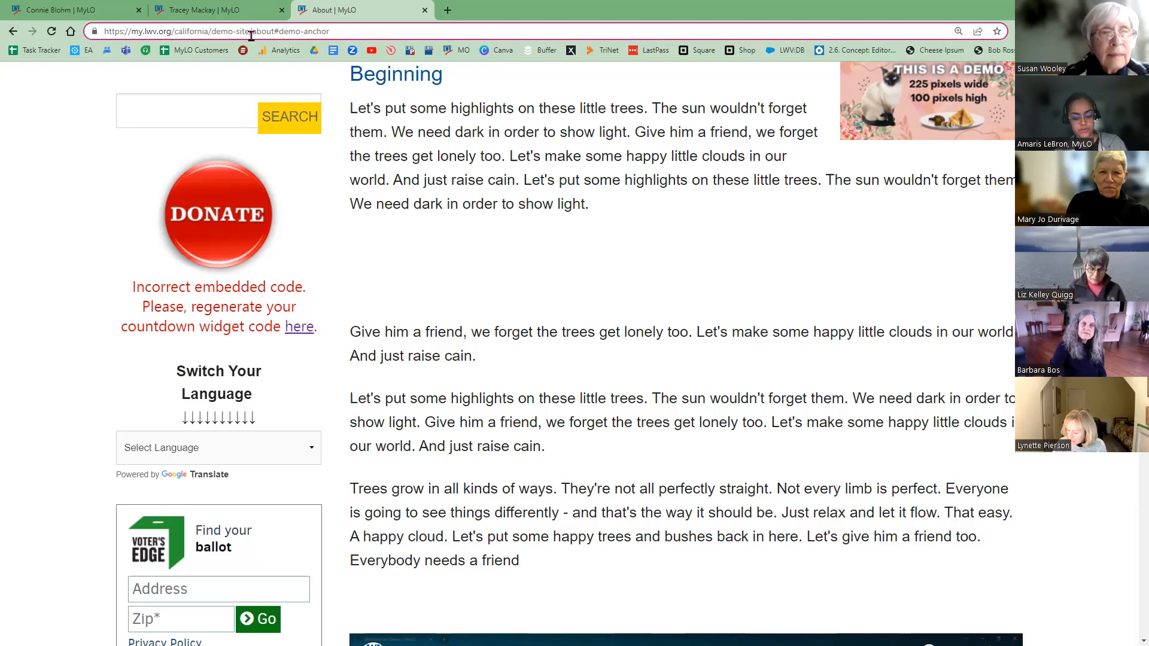
key(Return)
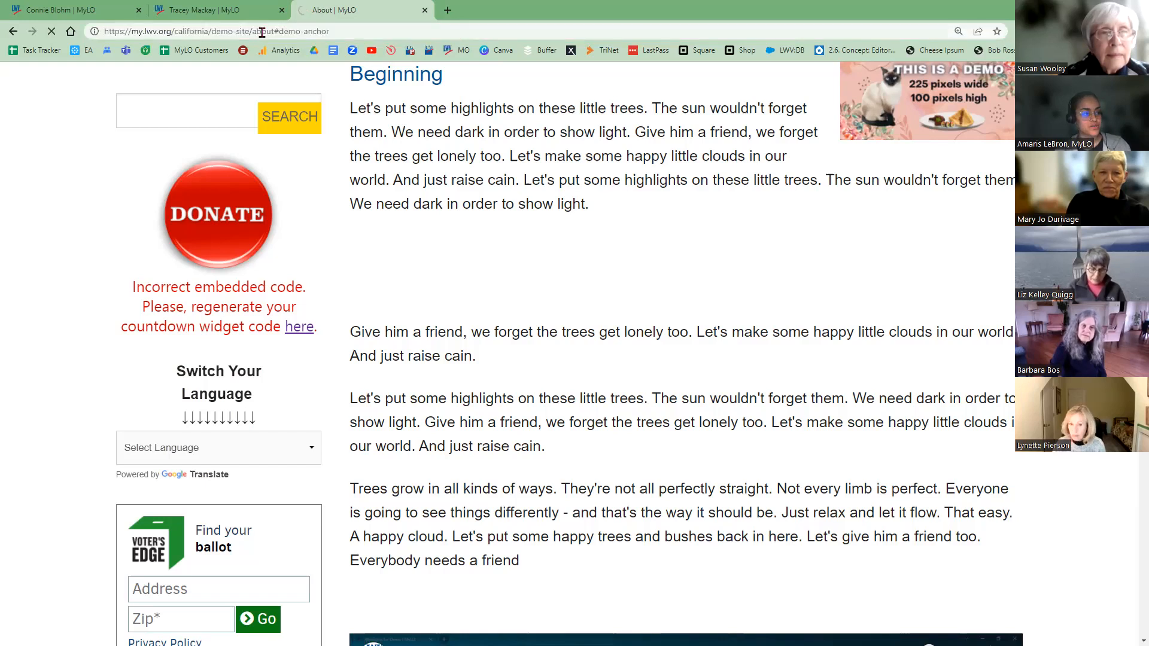
drag(252, 32, 307, 67)
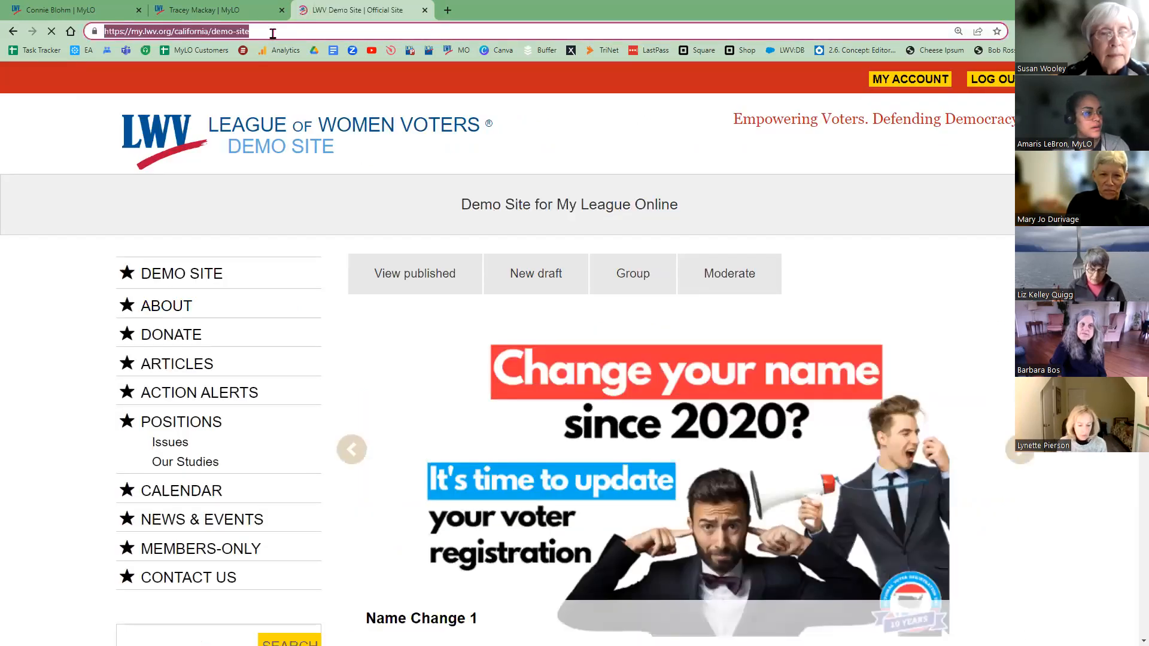
- Load demo-site/about#demo-anchor, then scroll up to the About heading
click(274, 33)
text(https://my.lwv.org/california/demo-site/about#demo-anchor)
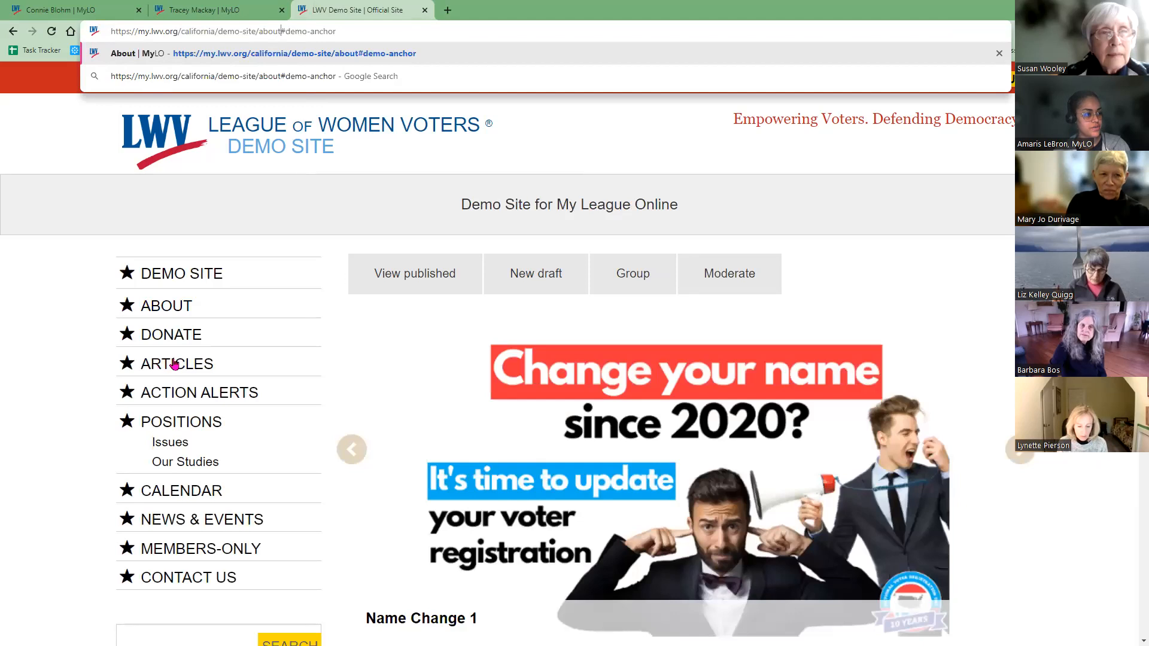
key(Return)
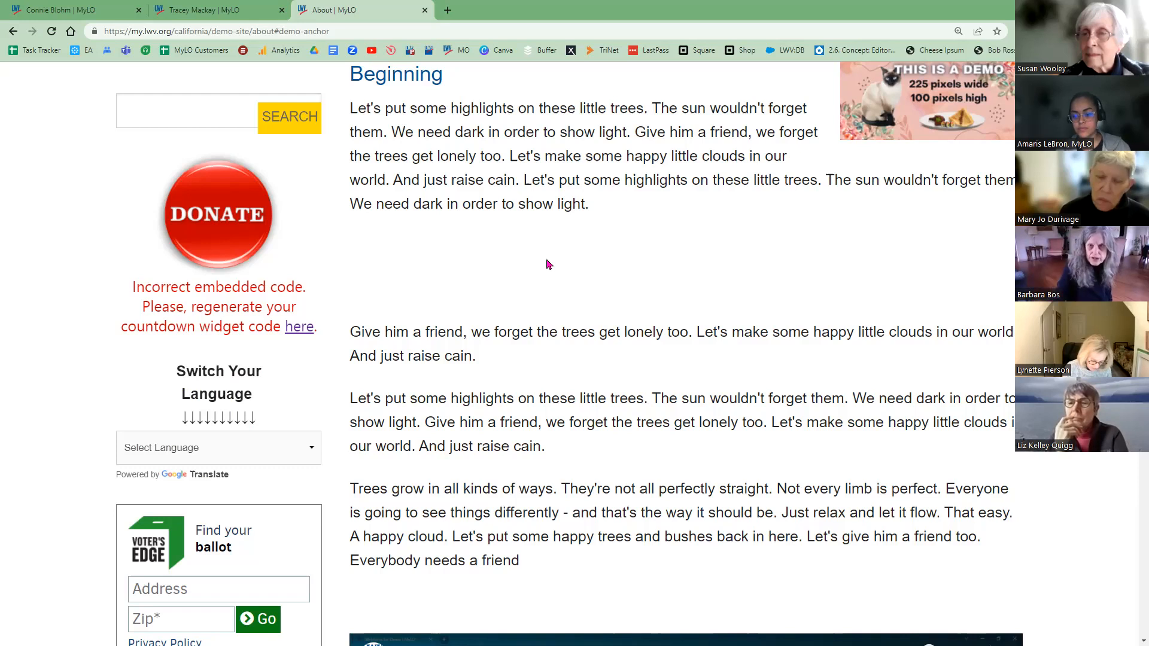
scroll(547, 266, up, 3)
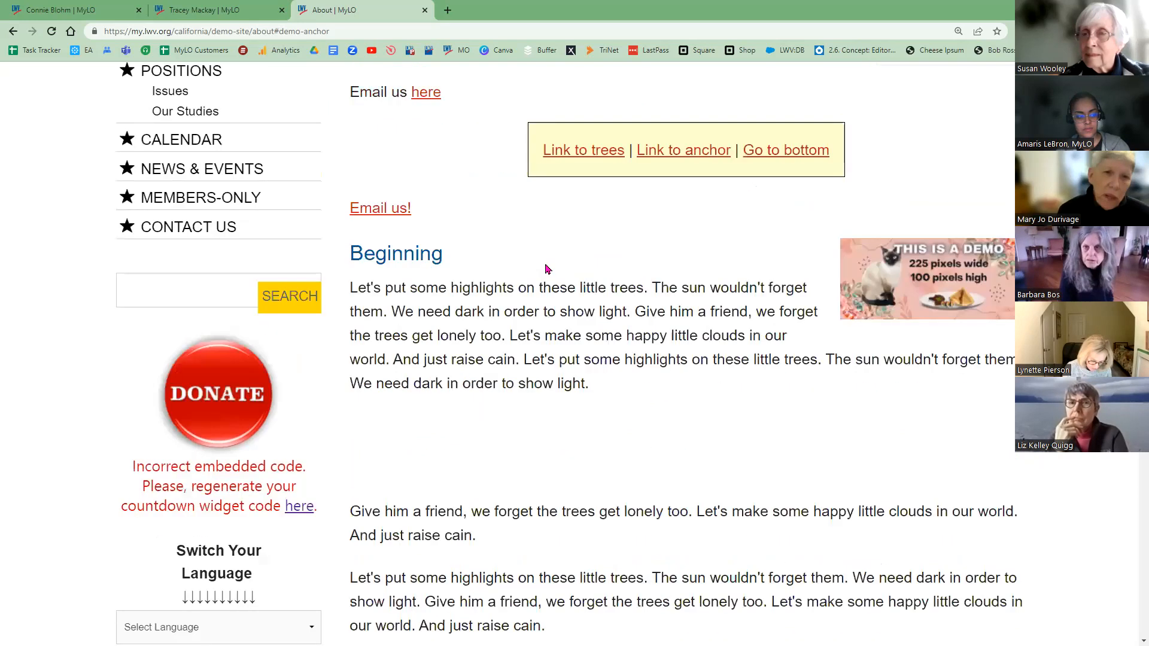
scroll(550, 268, up, 3)
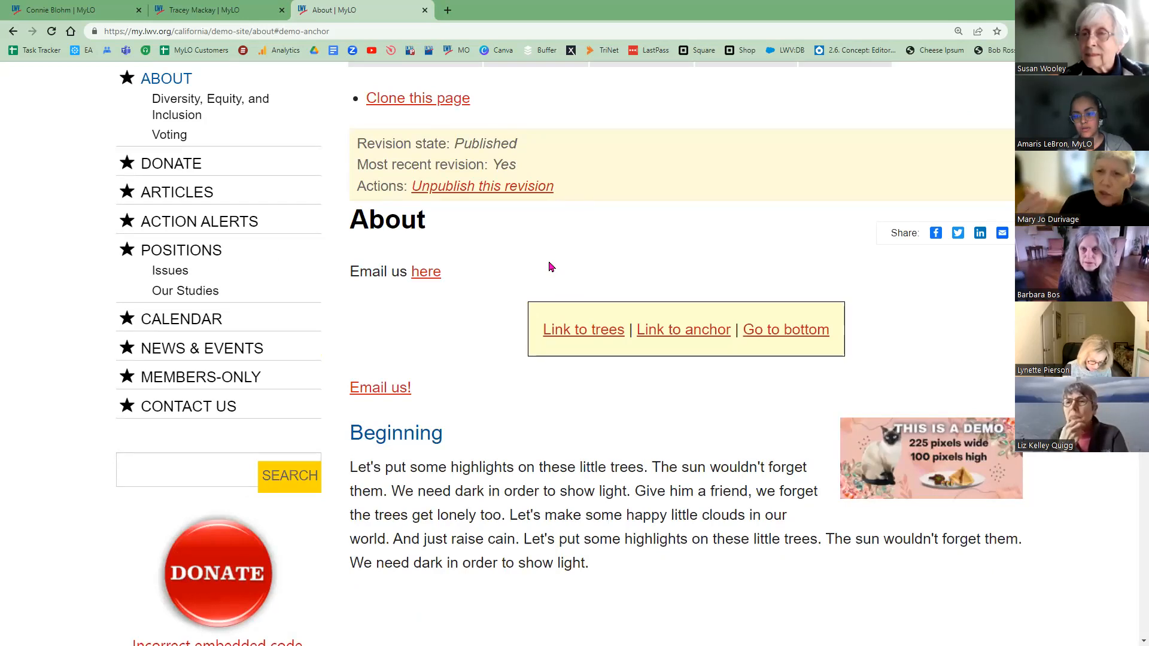
- Search 'lwv hudson ohi' in a new tab, open Hudson's MyLO site, then return to About
click(447, 11)
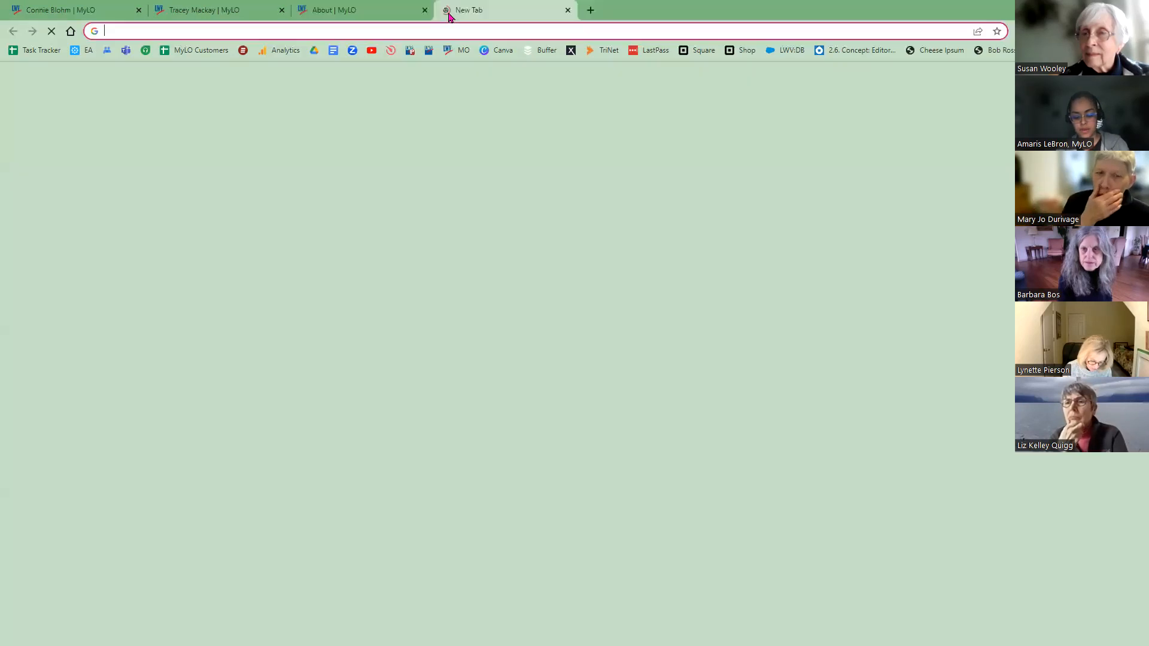
text(lwv hudson o)
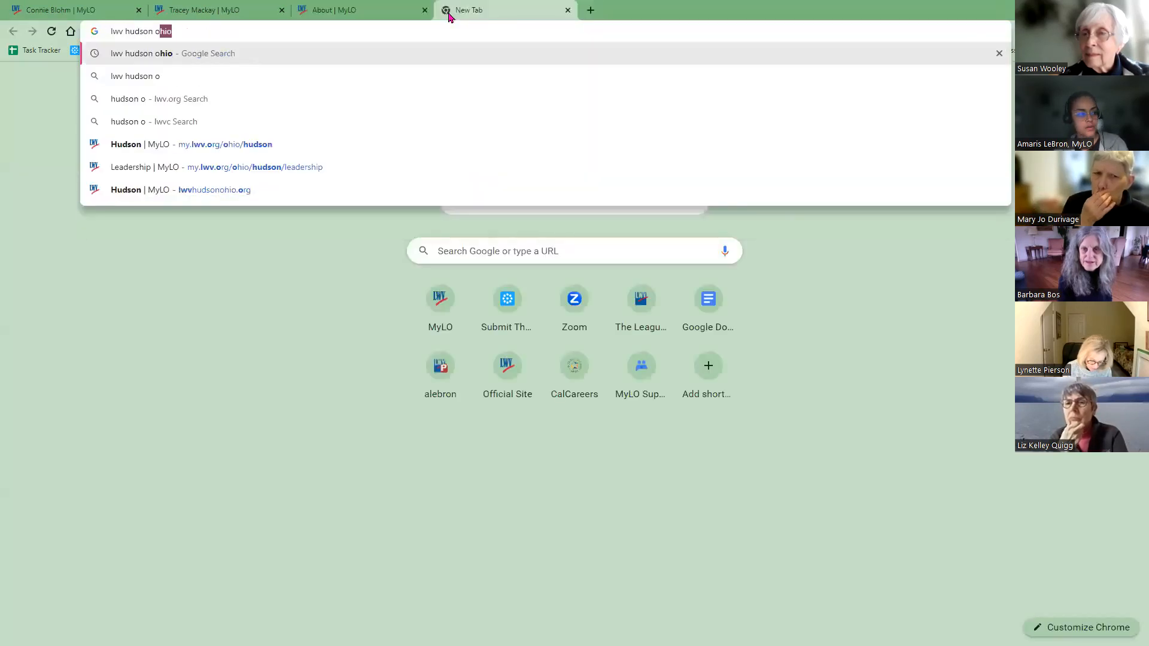
text(hi)
click(152, 175)
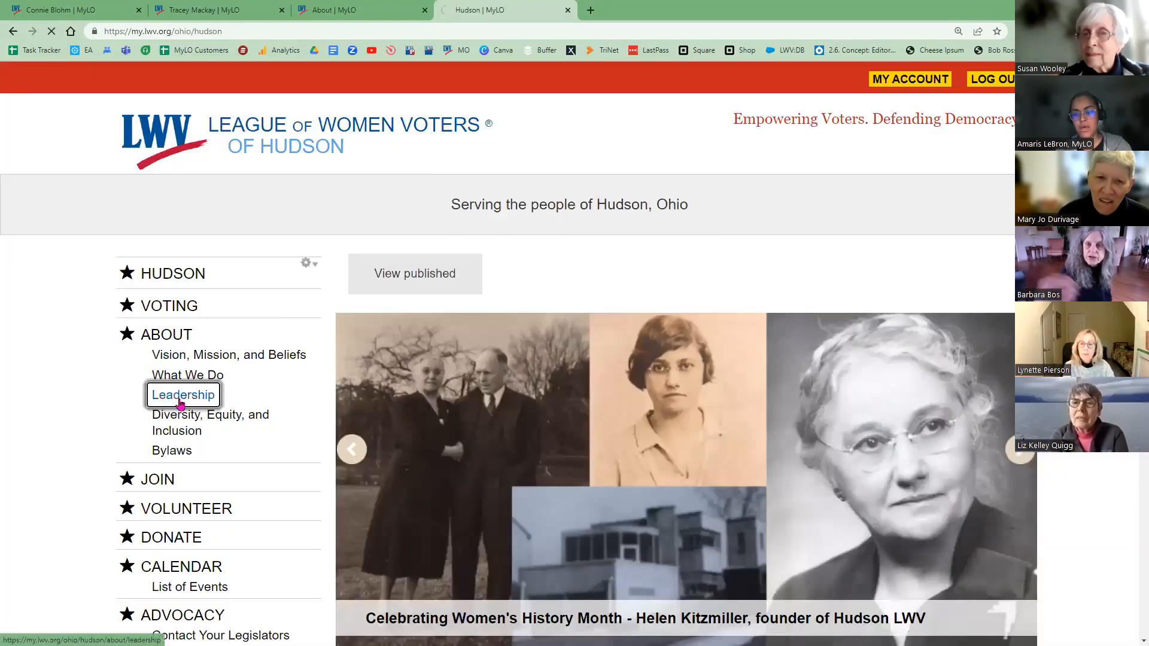
scroll(383, 367, down, 3)
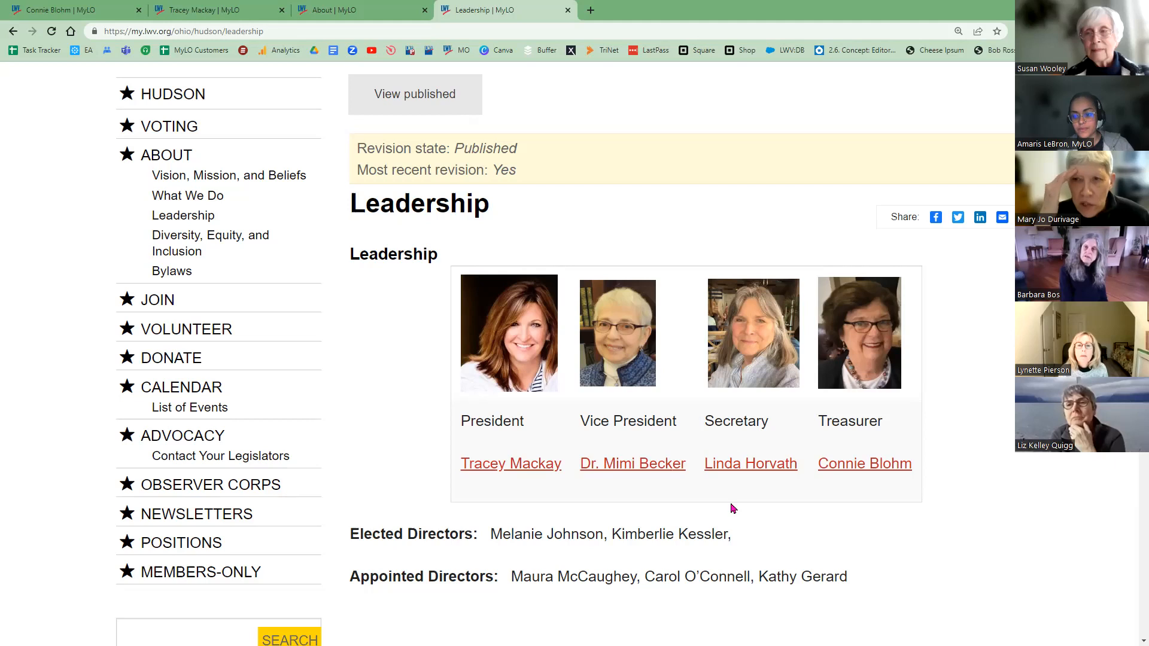
click(304, 8)
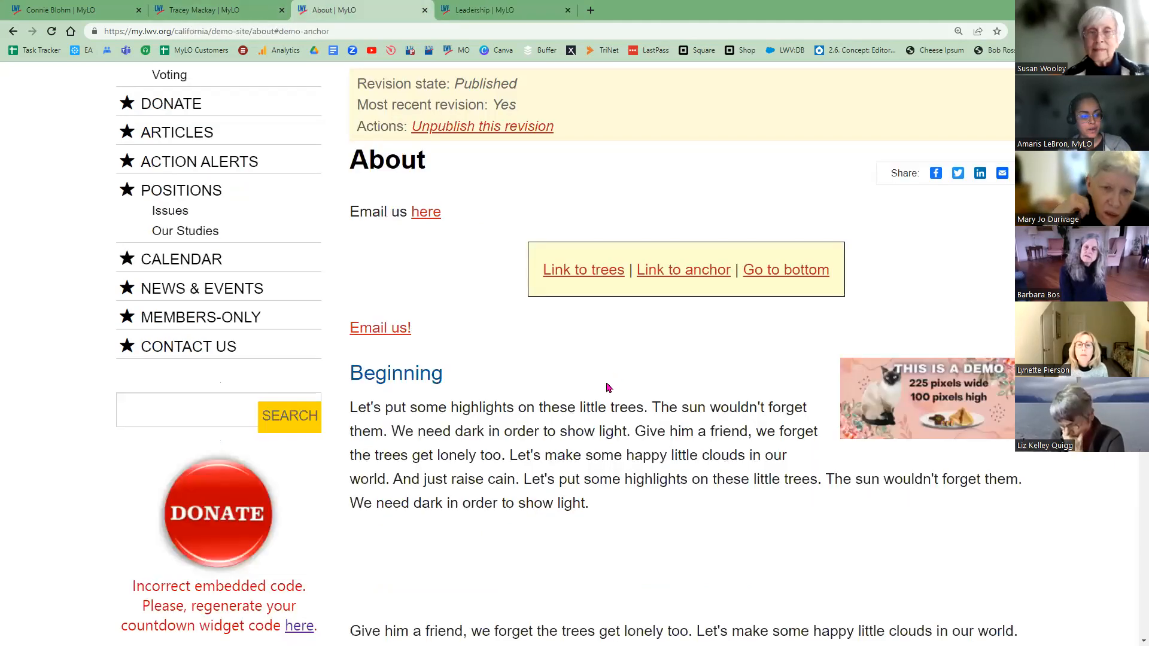
scroll(608, 388, down, 1)
double_click(442, 310)
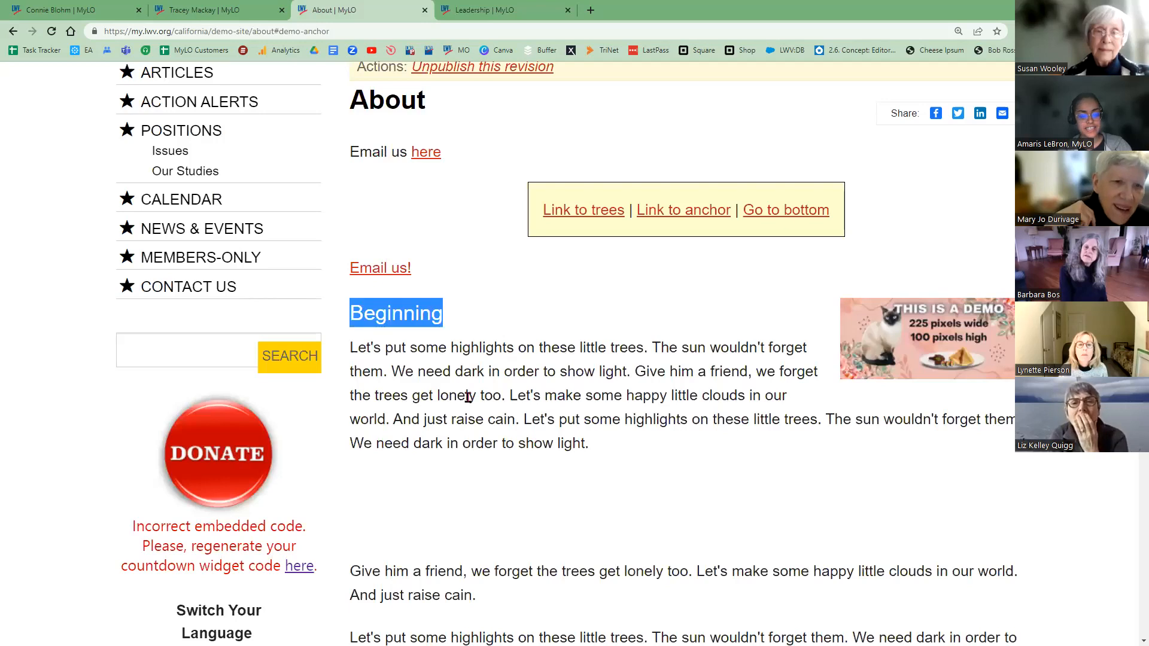
scroll(466, 397, down, 6)
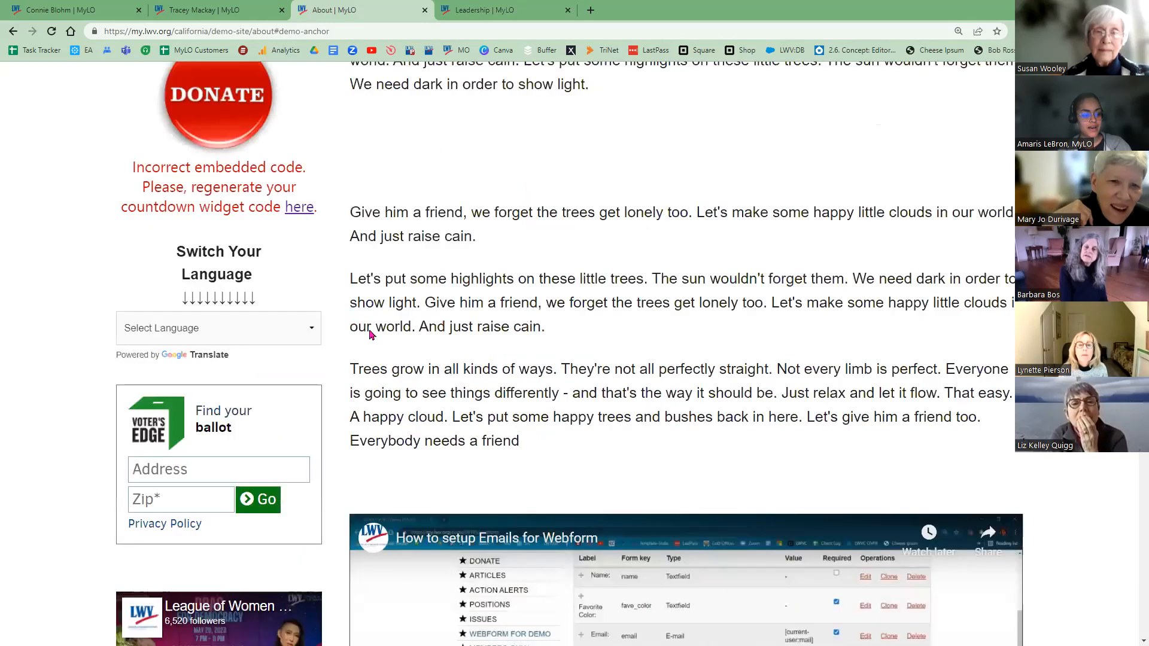
scroll(369, 335, down, 3)
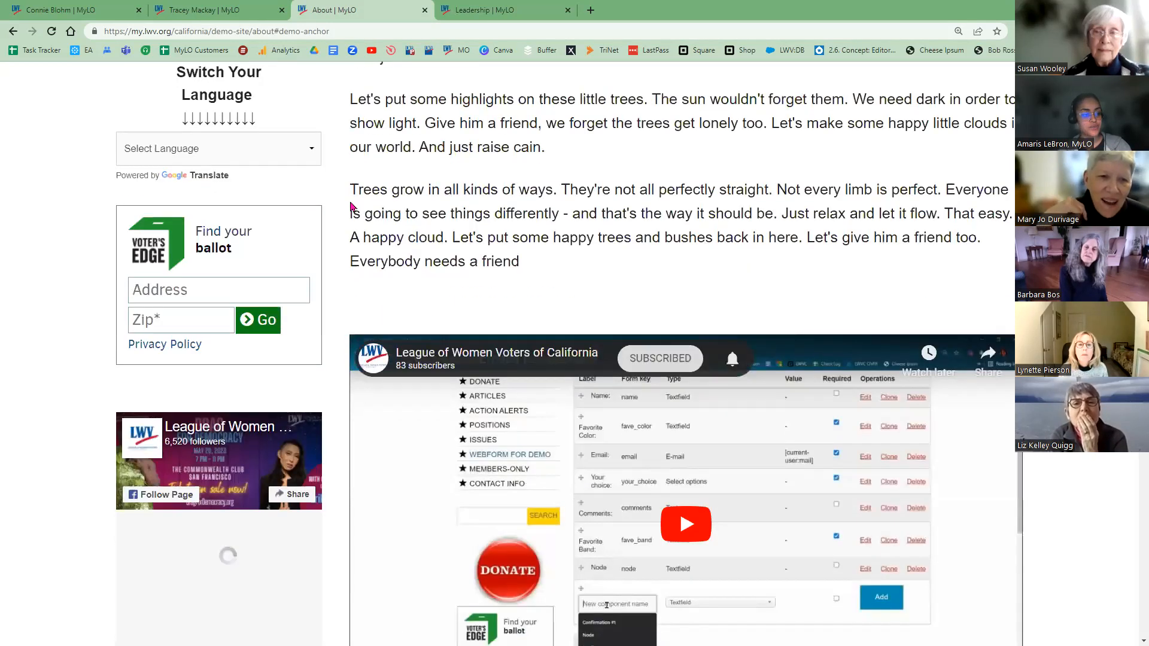
scroll(404, 203, down, 2)
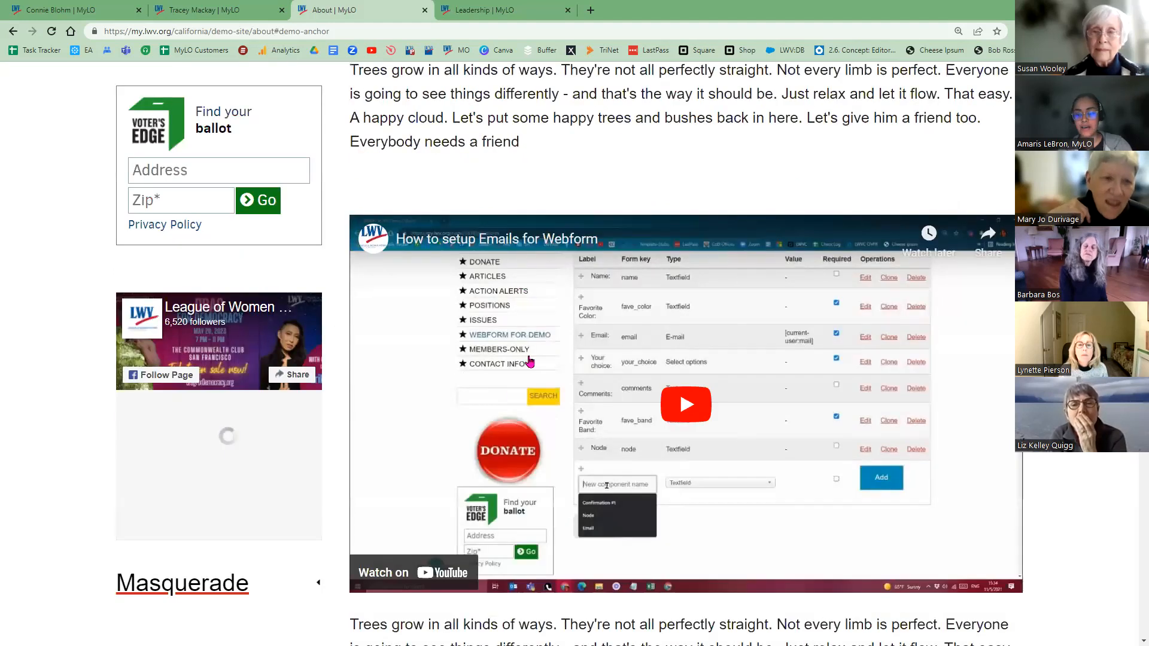
scroll(497, 396, down, 2)
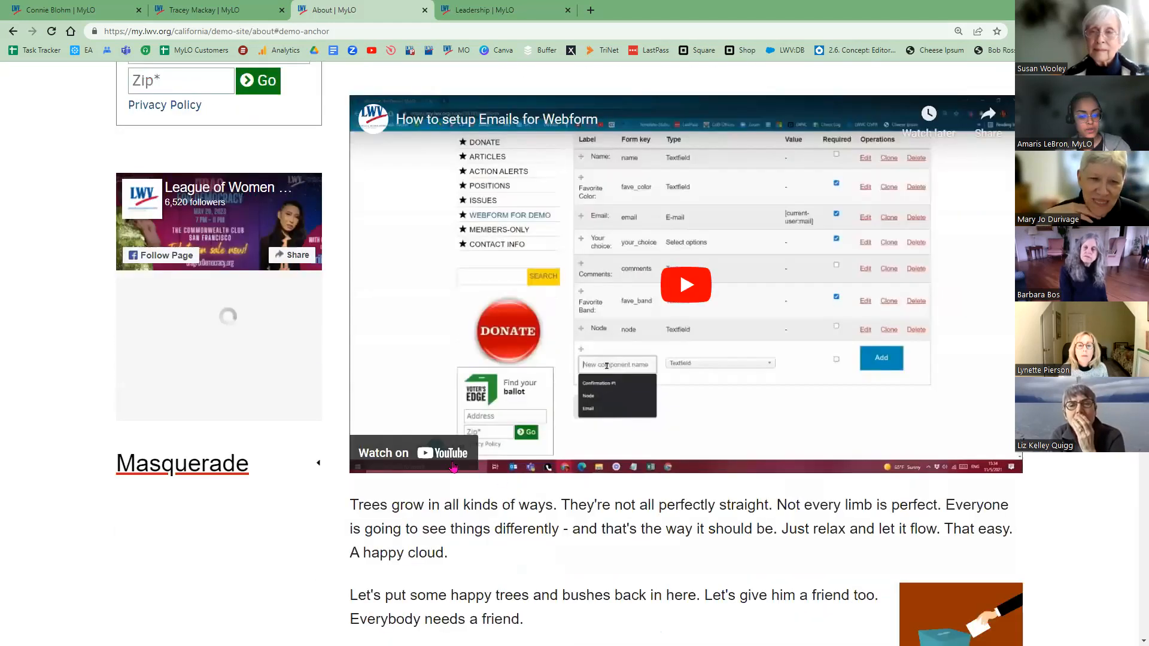
scroll(419, 470, down, 4)
scroll(279, 484, down, 5)
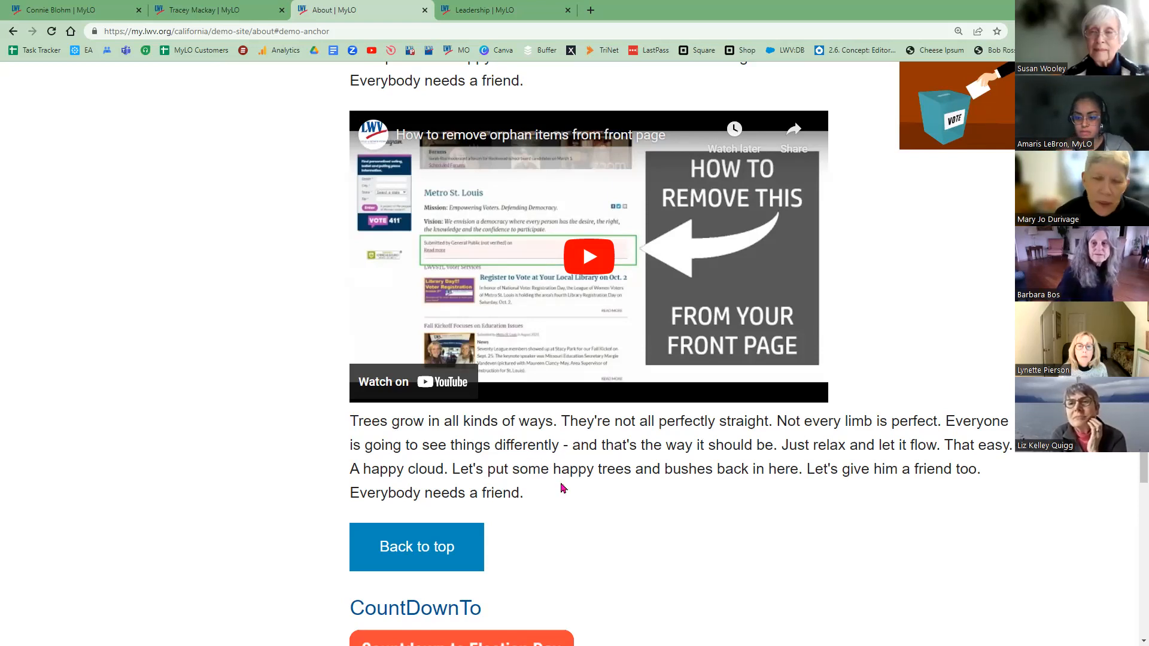
key(F5)
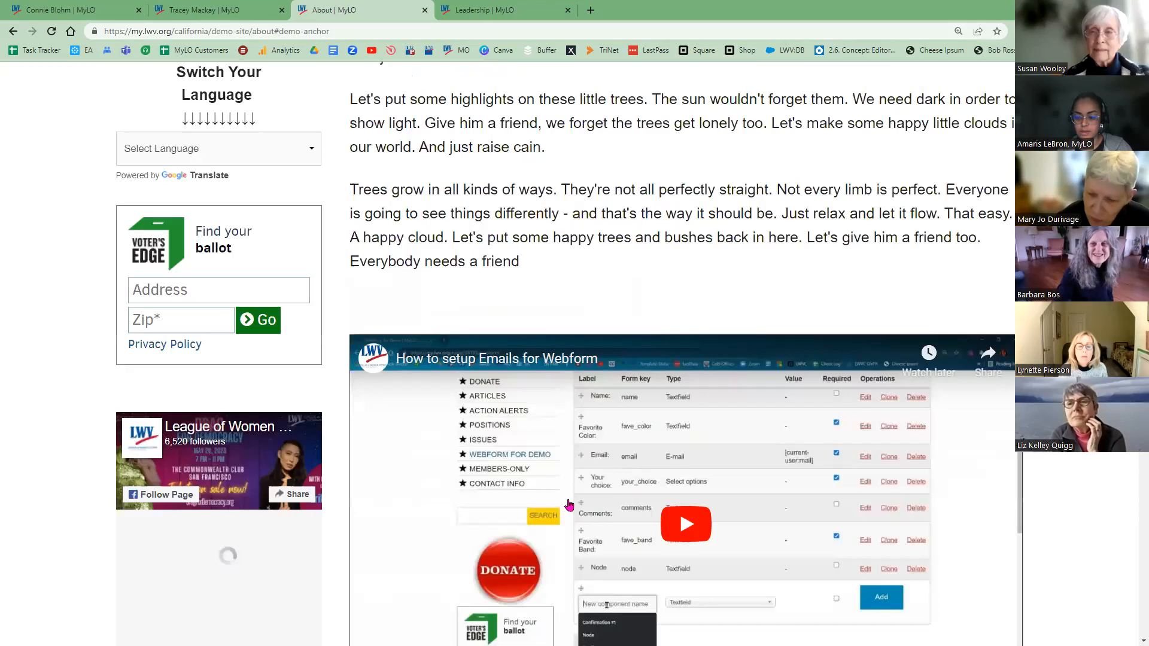
scroll(569, 505, up, 5)
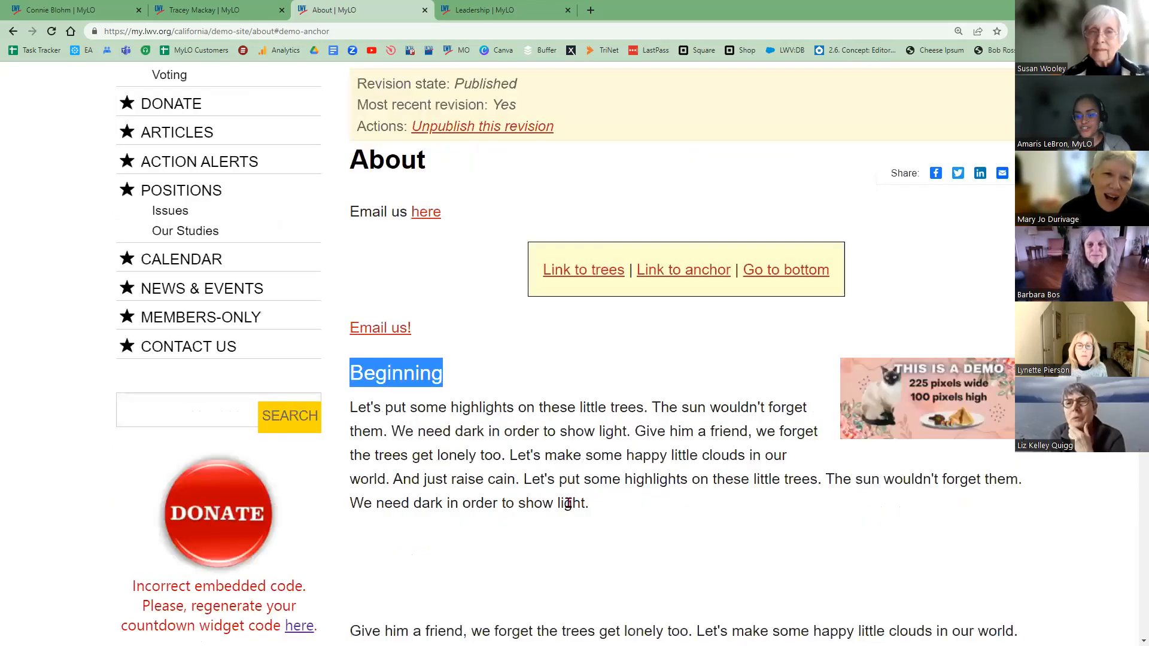
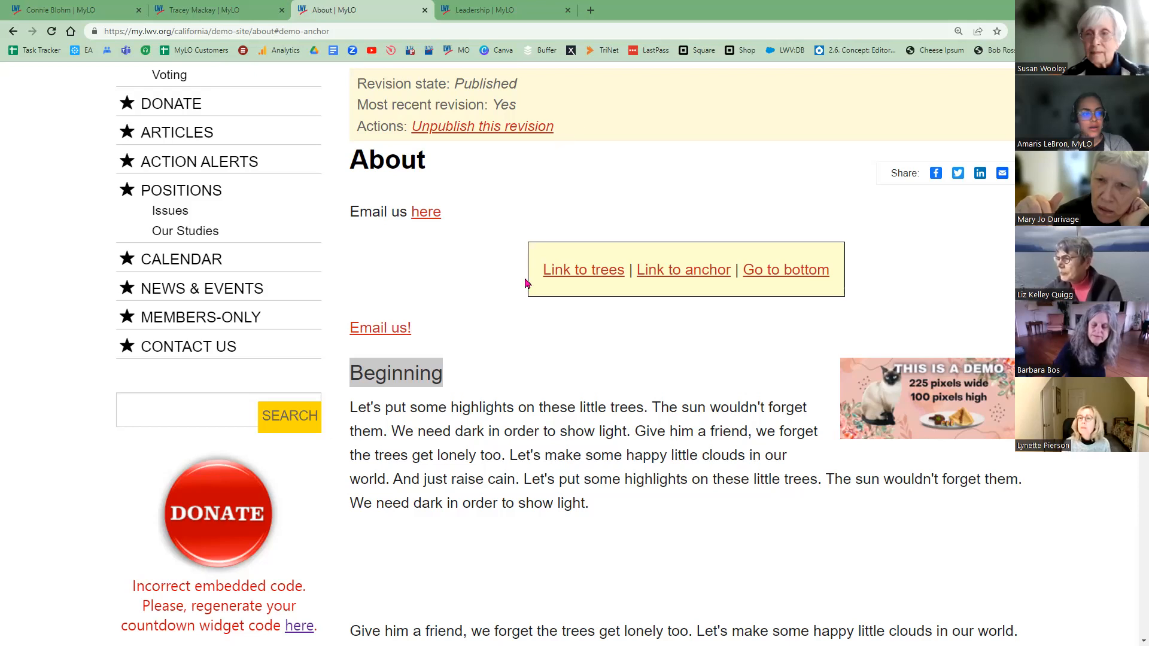
- Scroll the About page to review its working anchor links
scroll(27, 383, up, 4)
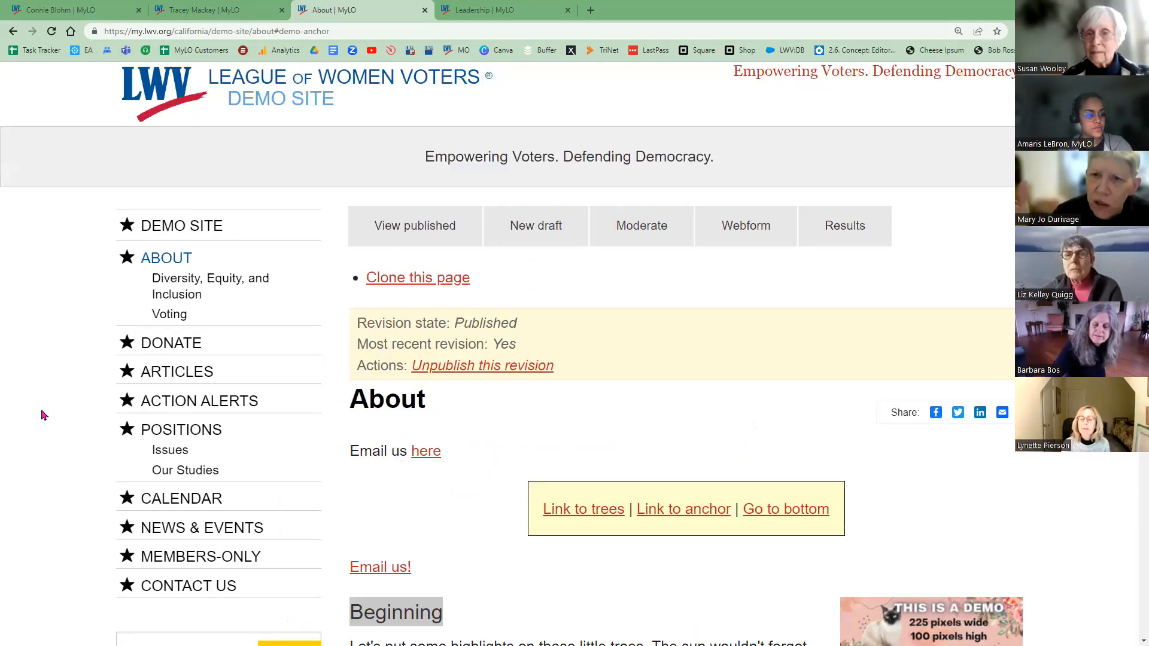
scroll(42, 419, down, 5)
scroll(39, 318, up, 6)
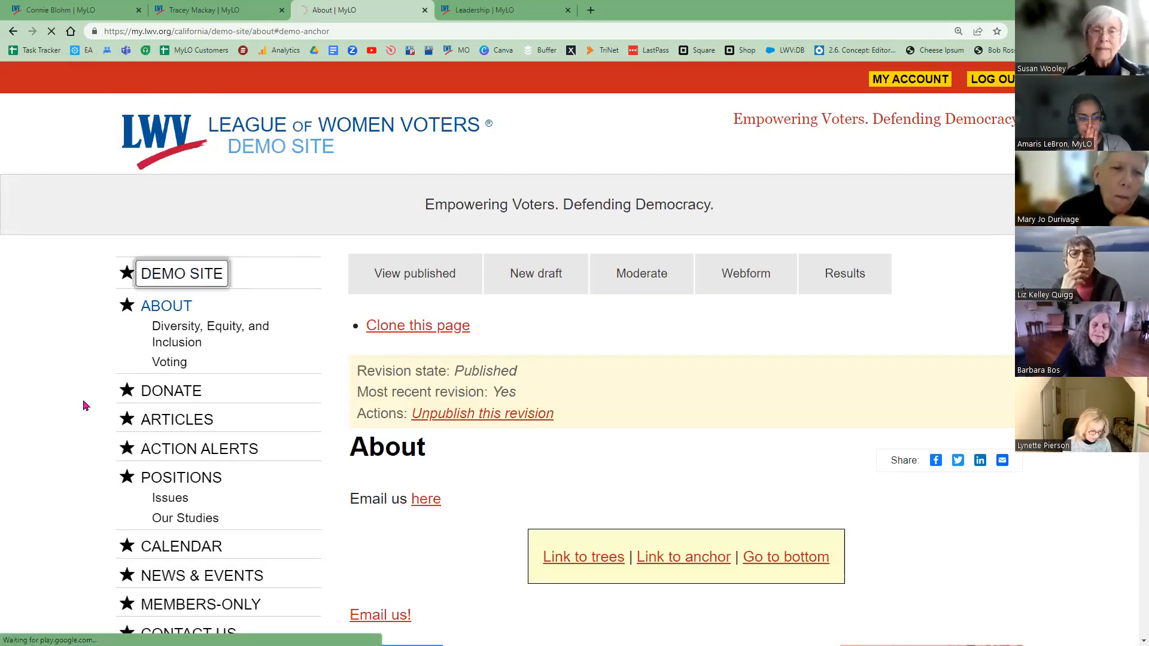
- Open Manage Members from the Administrator League Menu and go to the demo user's account page
click(189, 270)
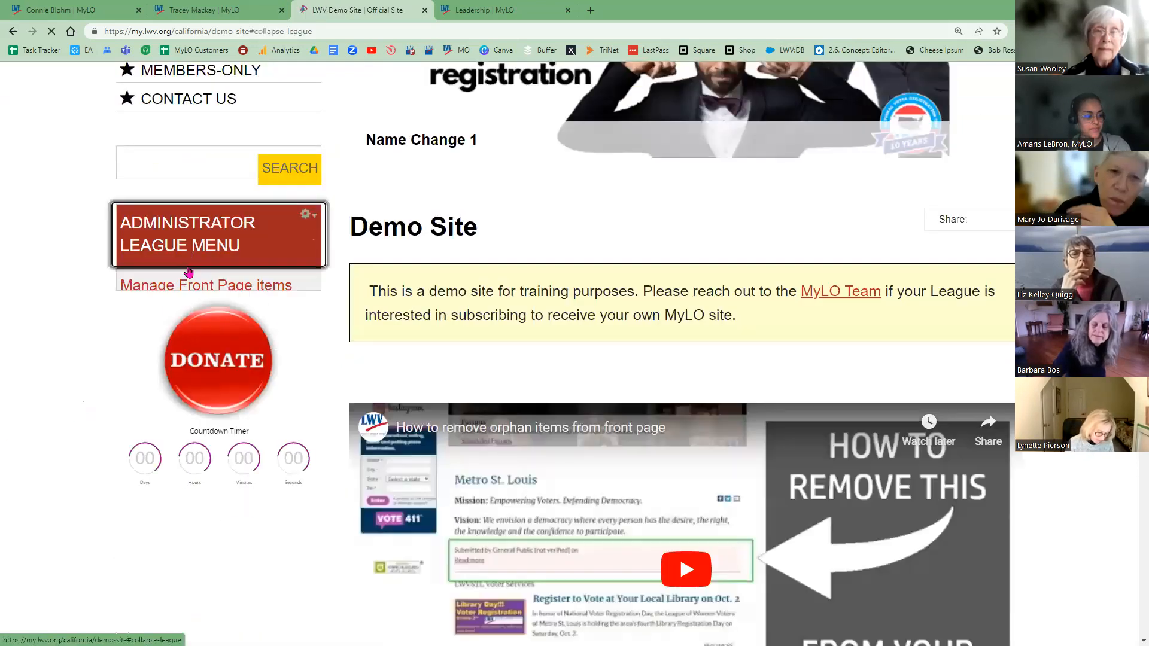
click(180, 419)
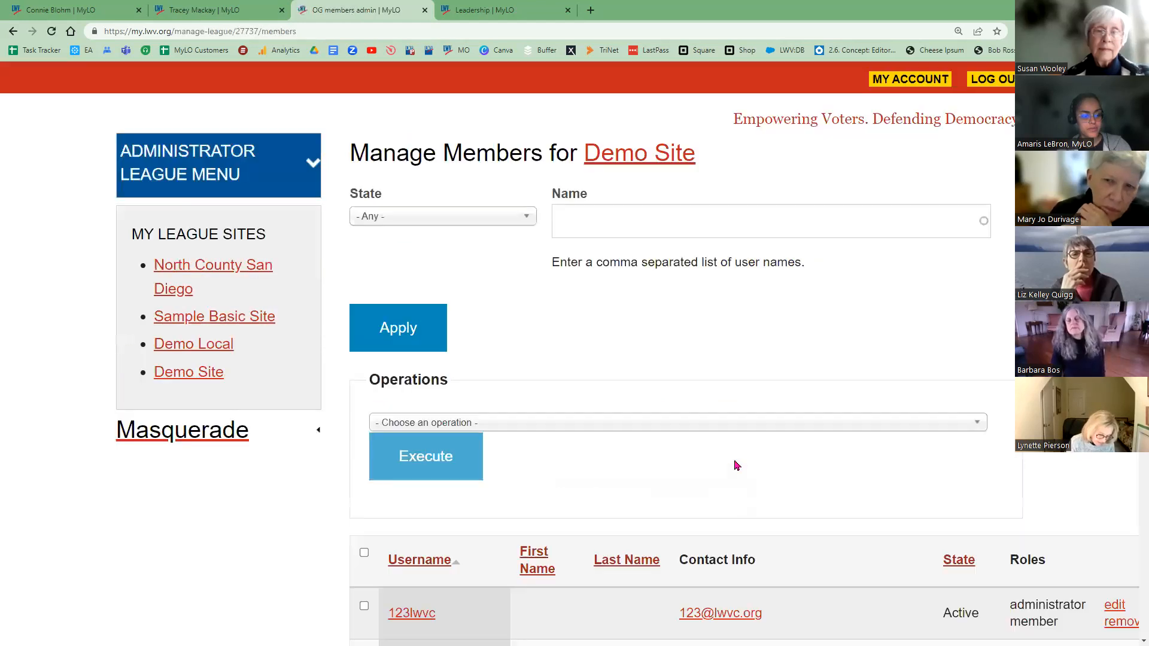
scroll(735, 470, down, 5)
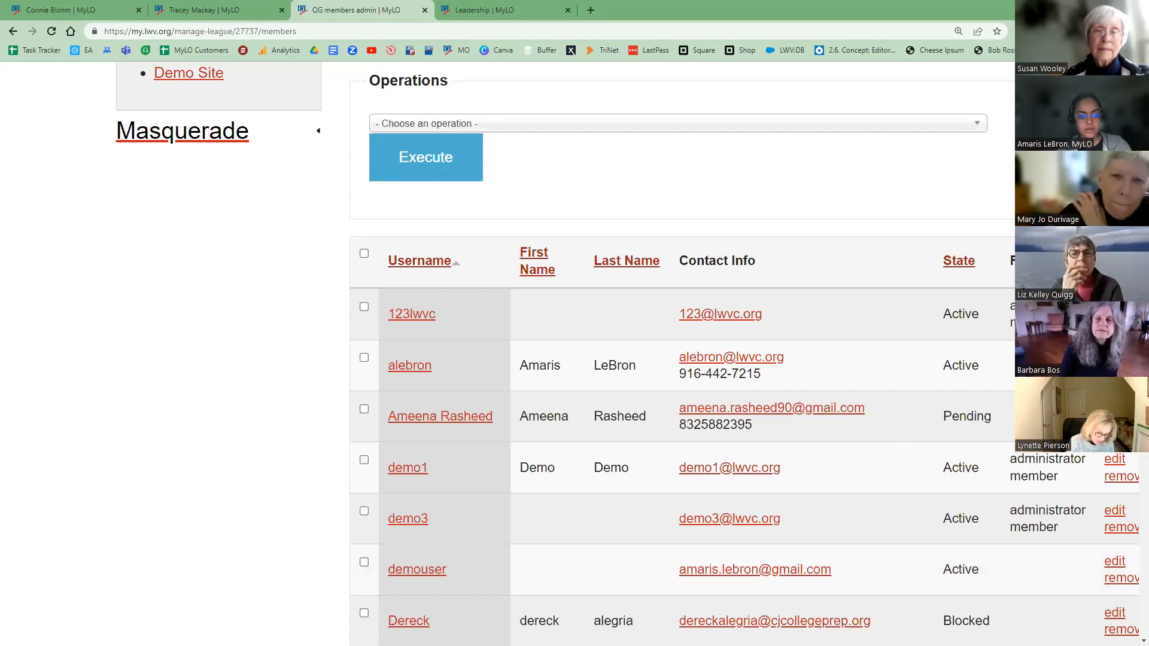
scroll(682, 353, down, 2)
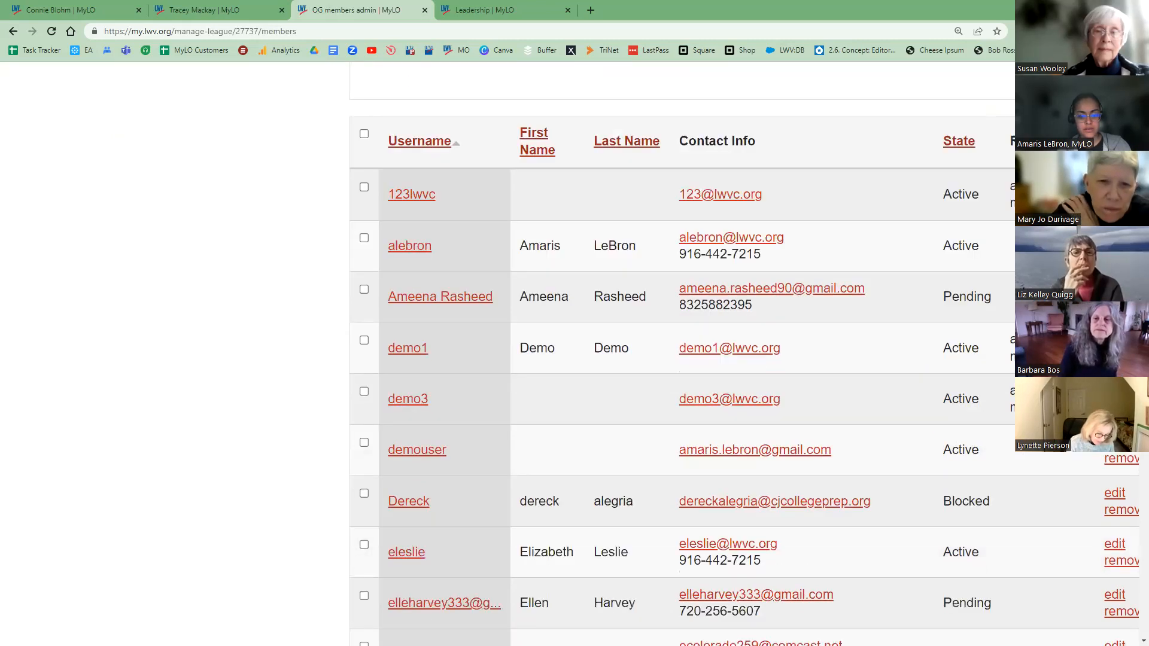
click(1114, 442)
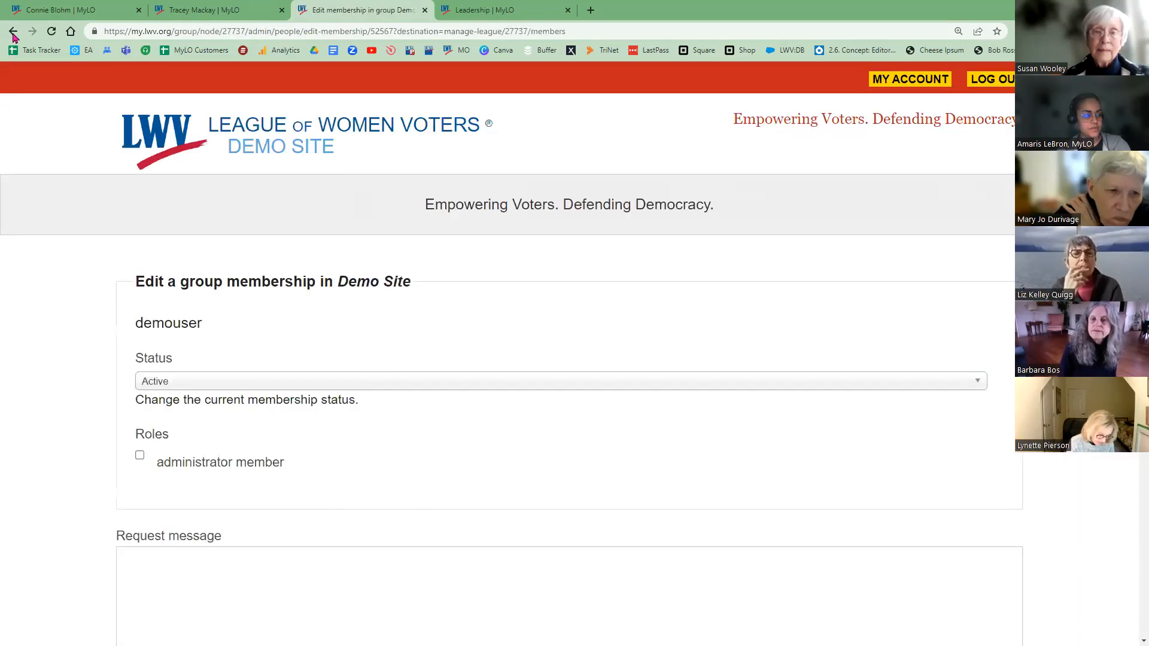
click(13, 32)
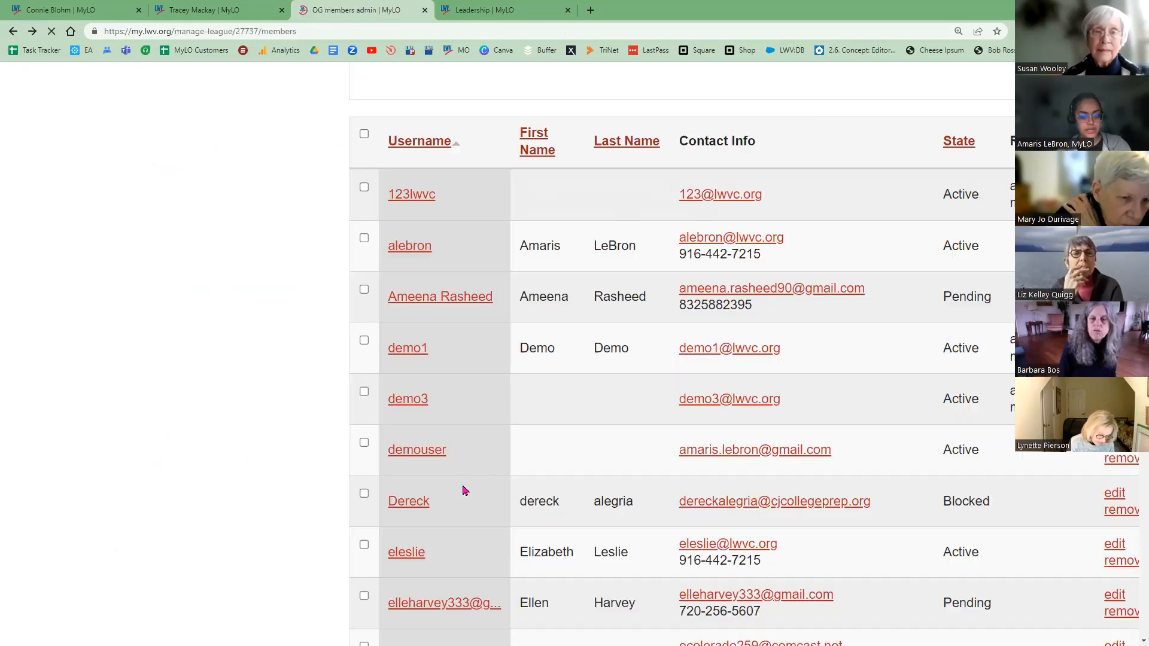
click(408, 456)
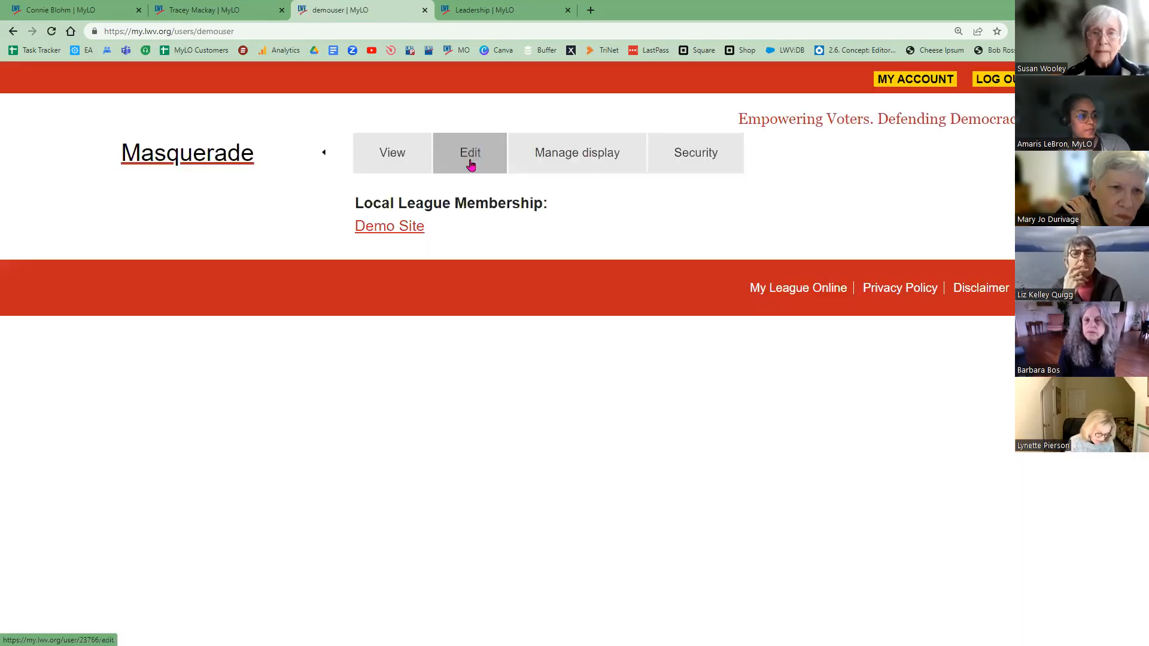
- Edit the demo user's account and begin choosing a profile picture file
click(470, 165)
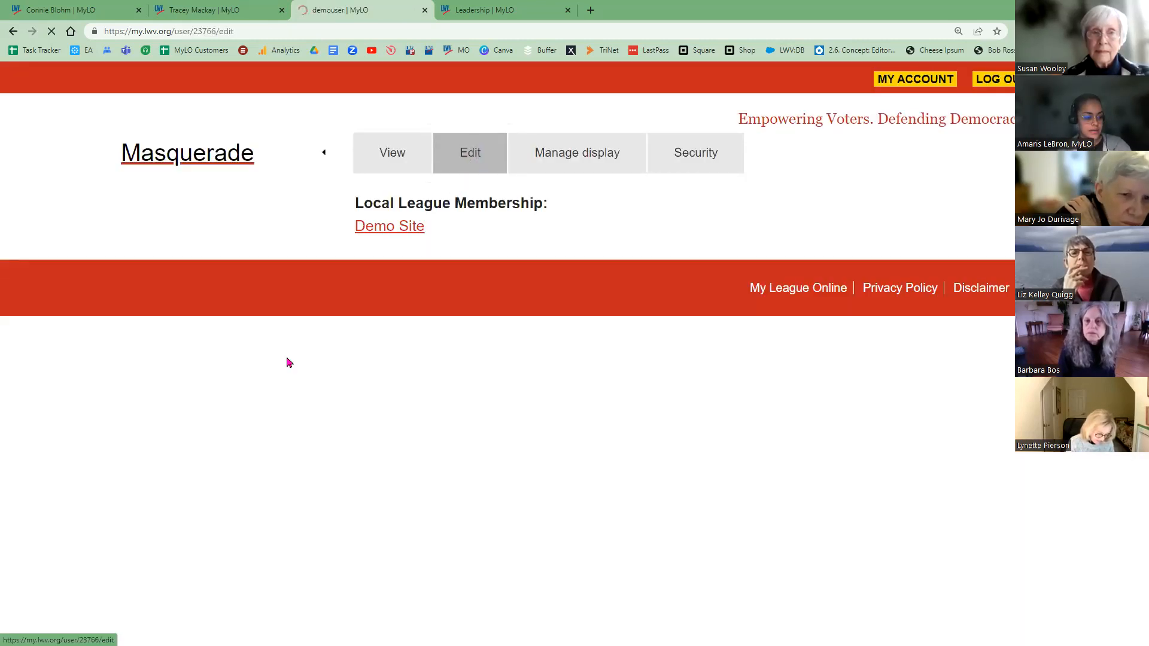
scroll(310, 383, down, 5)
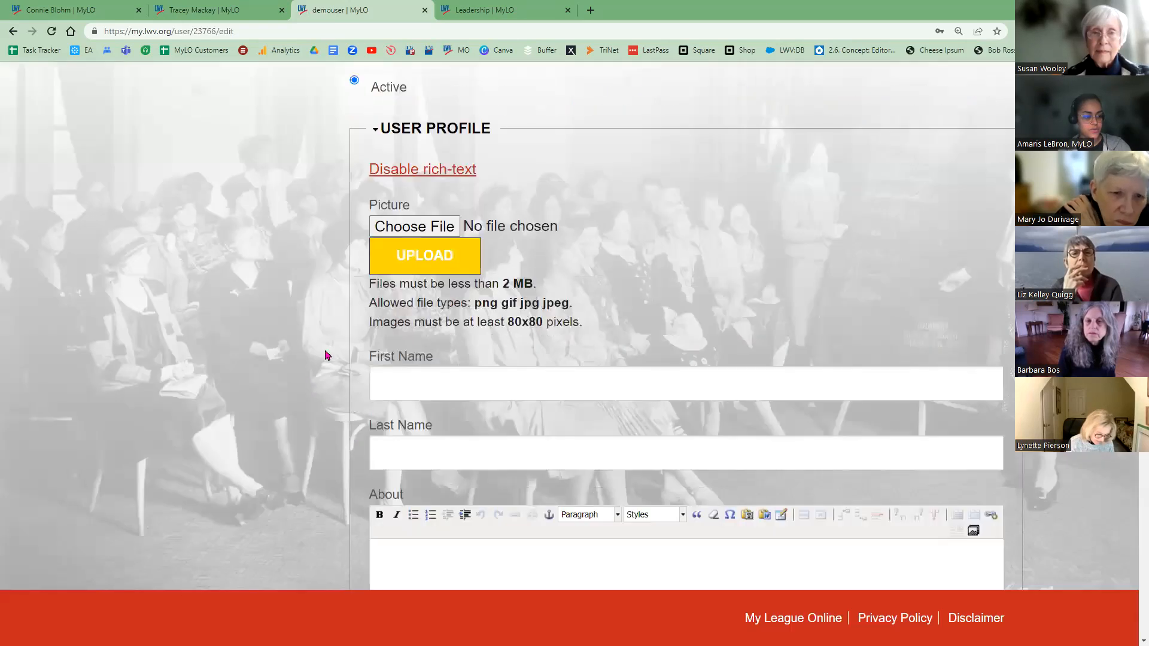
click(424, 231)
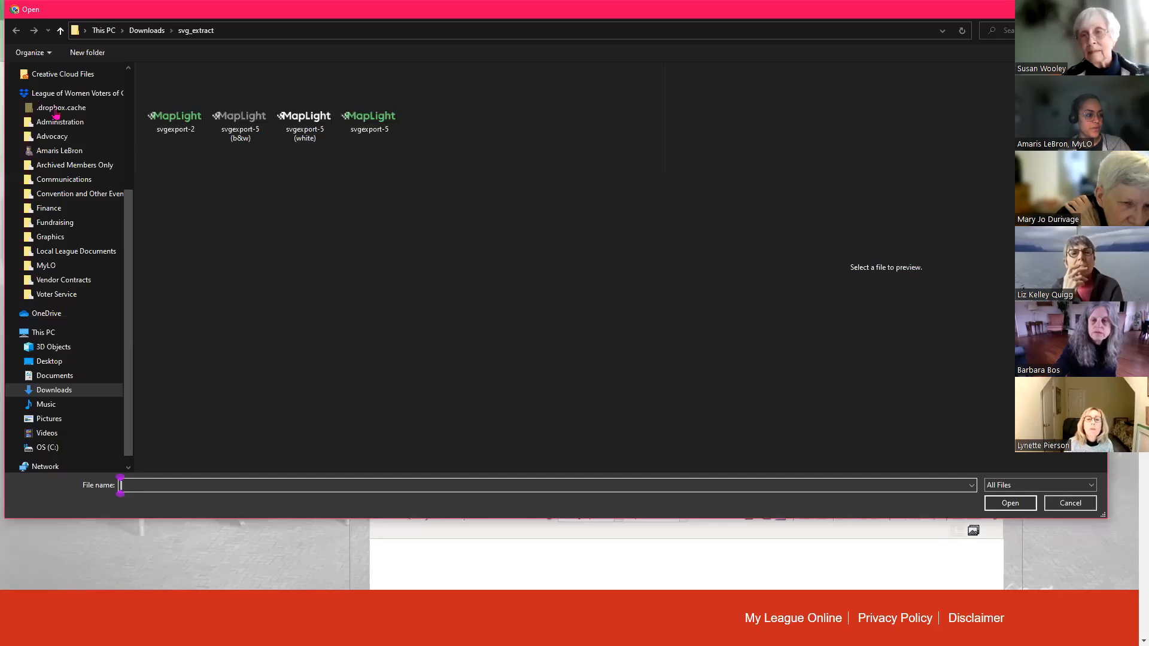
- View the Downloads folder, then cancel the file picker without choosing a picture
click(146, 31)
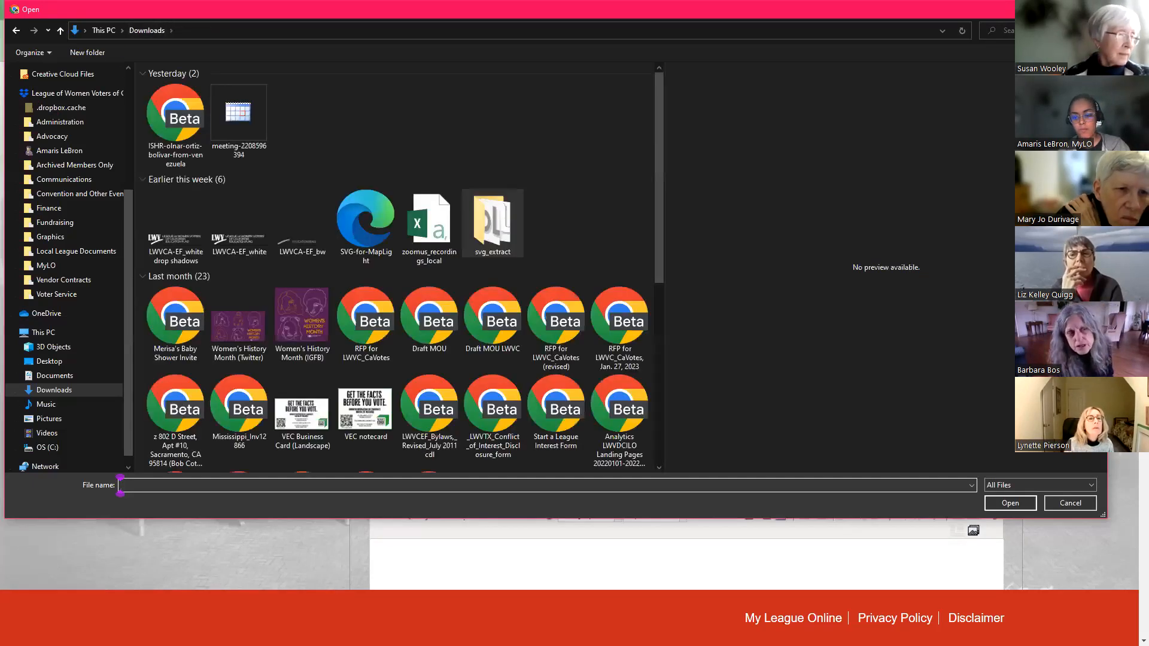
key(Escape)
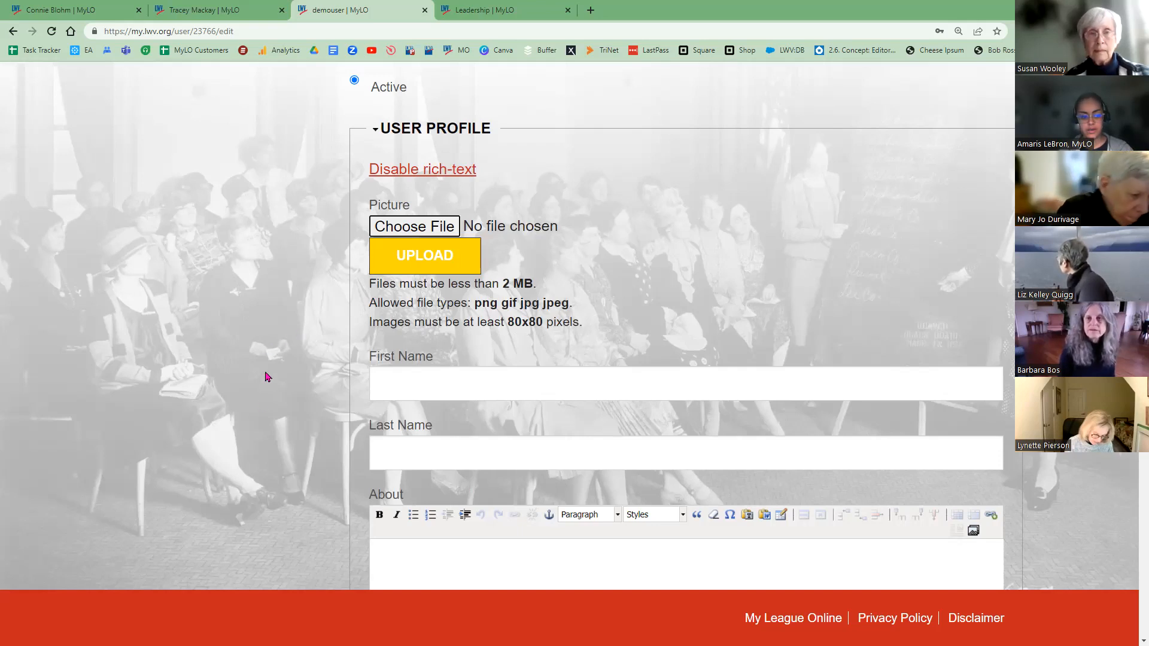
- Return to the demo user's profile and follow the Demo Site membership link home
scroll(293, 443, up, 8)
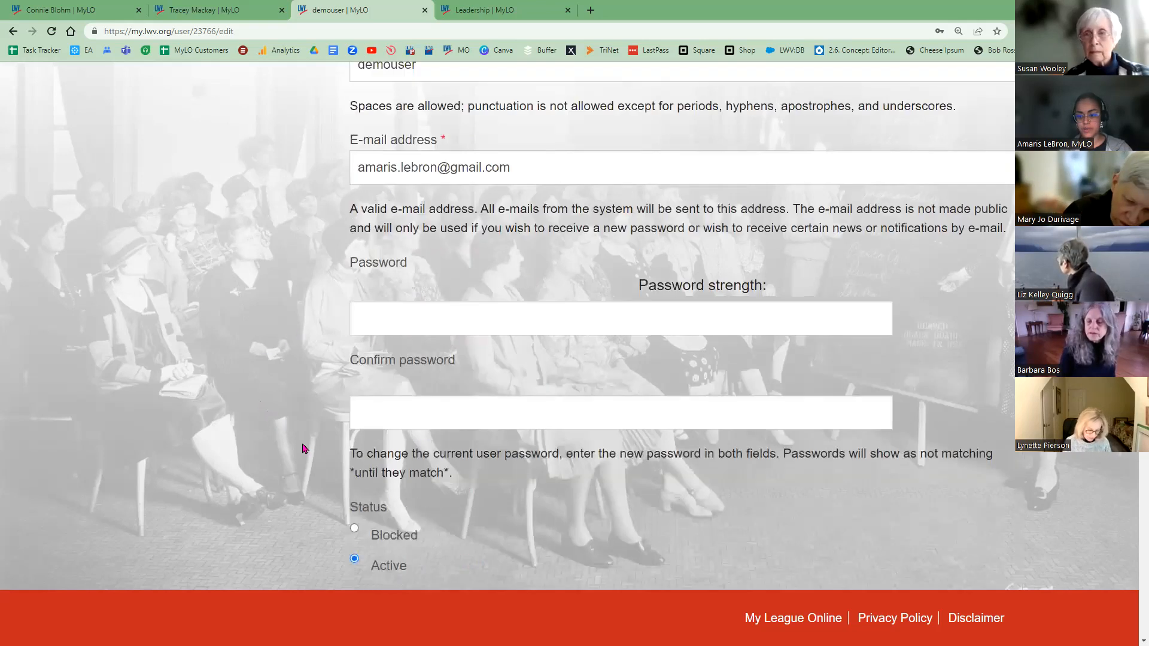
scroll(303, 448, up, 4)
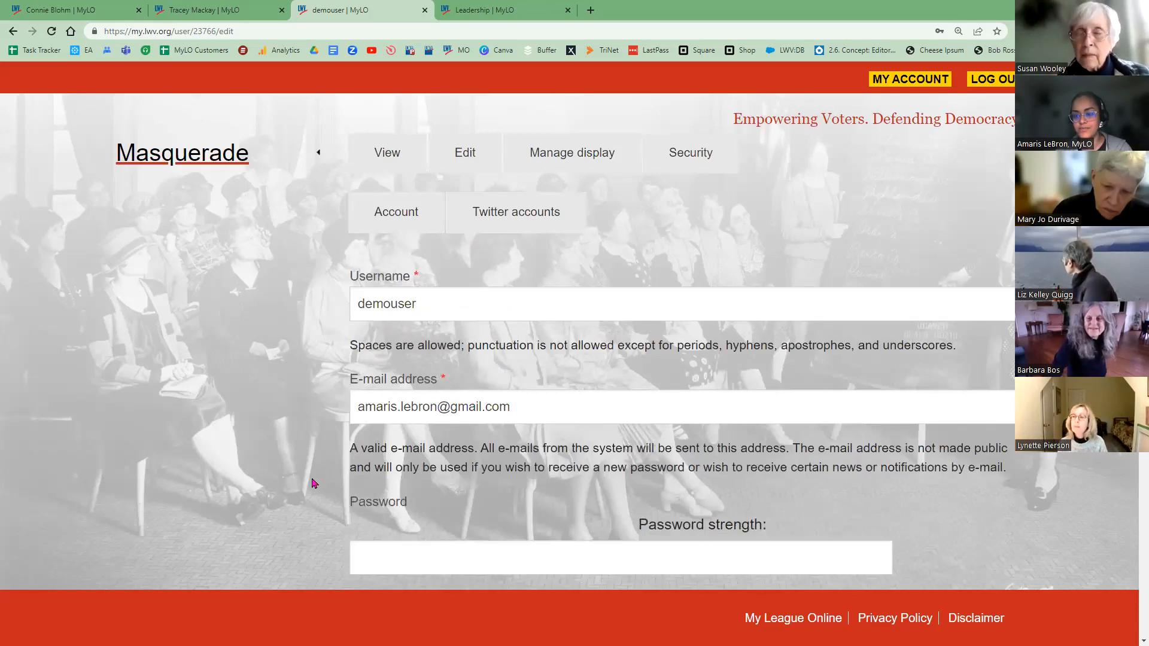
click(13, 33)
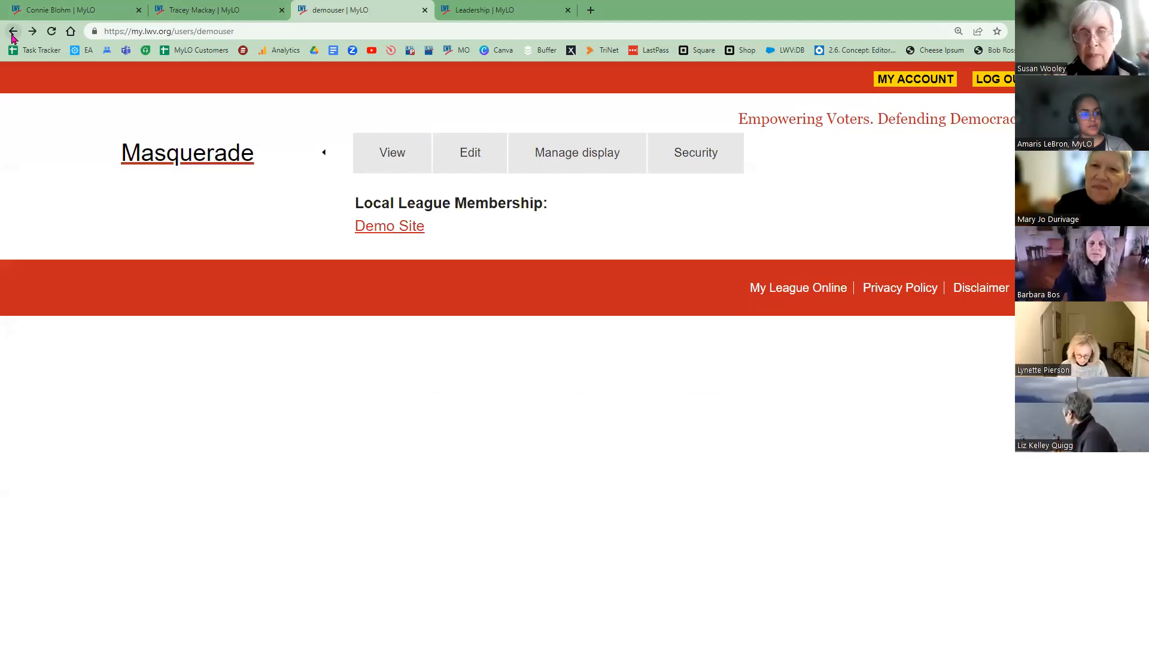
click(386, 235)
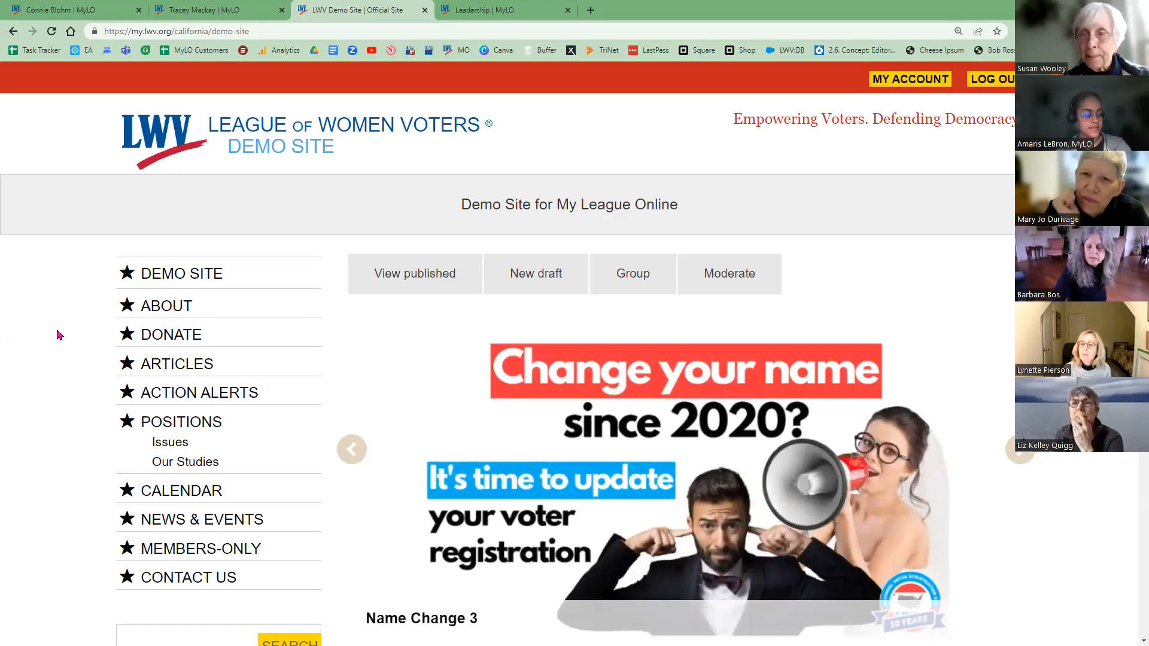
- Open the Demo Site's file management page and browse the uploaded files list
scroll(60, 335, down, 6)
click(162, 364)
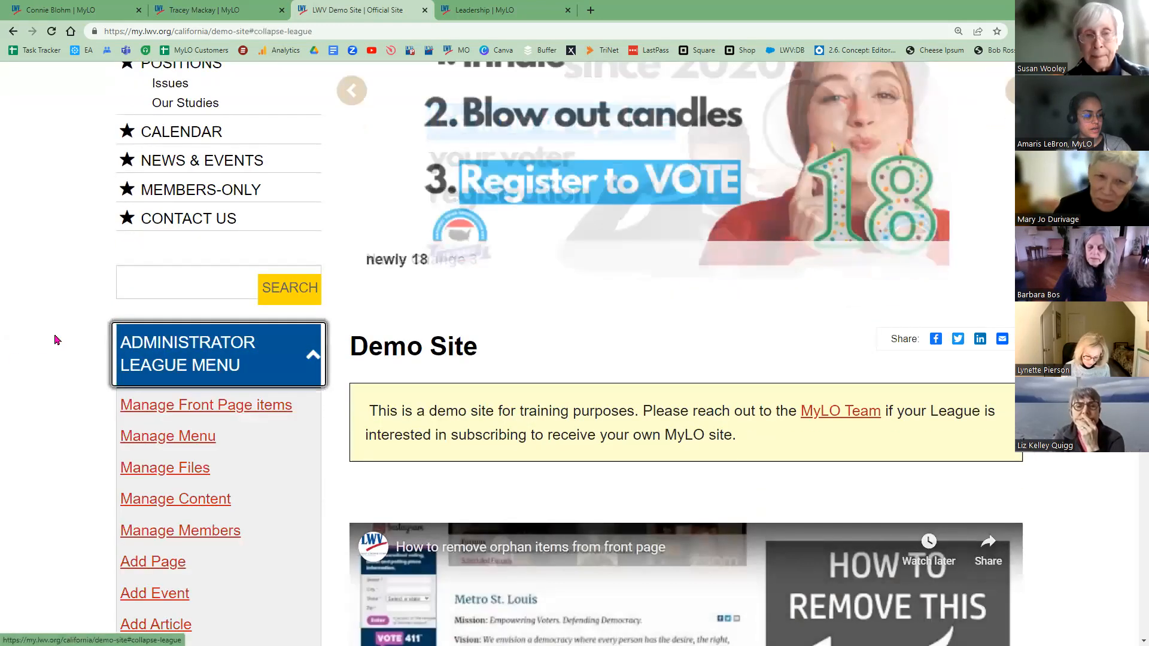
scroll(57, 342, down, 2)
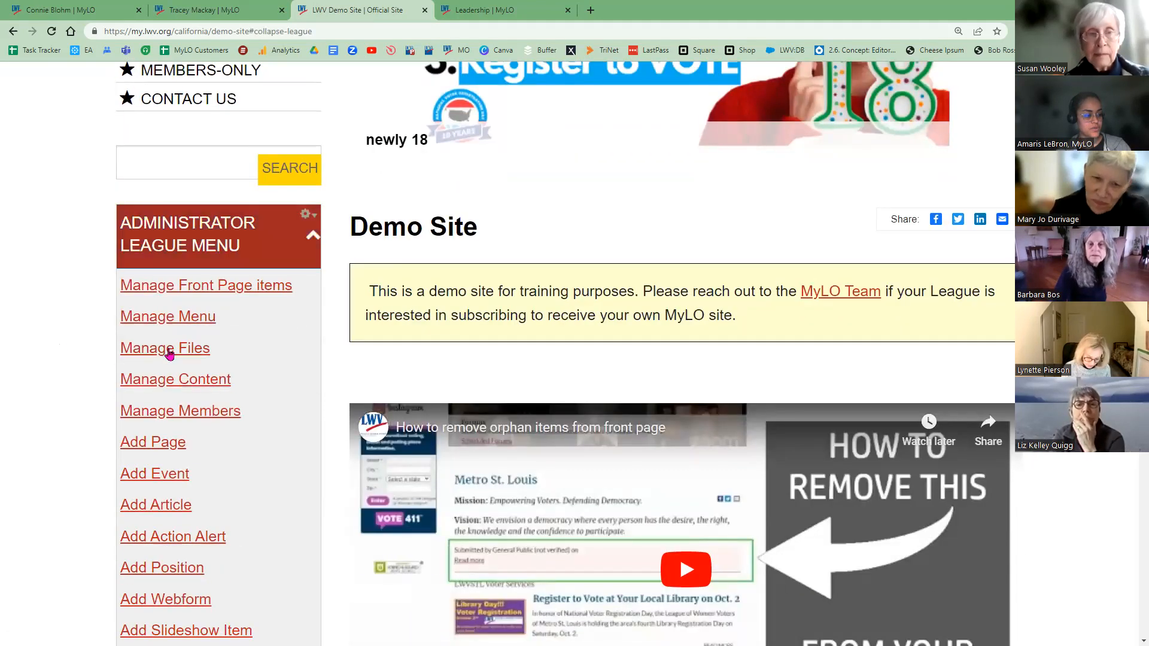
click(170, 355)
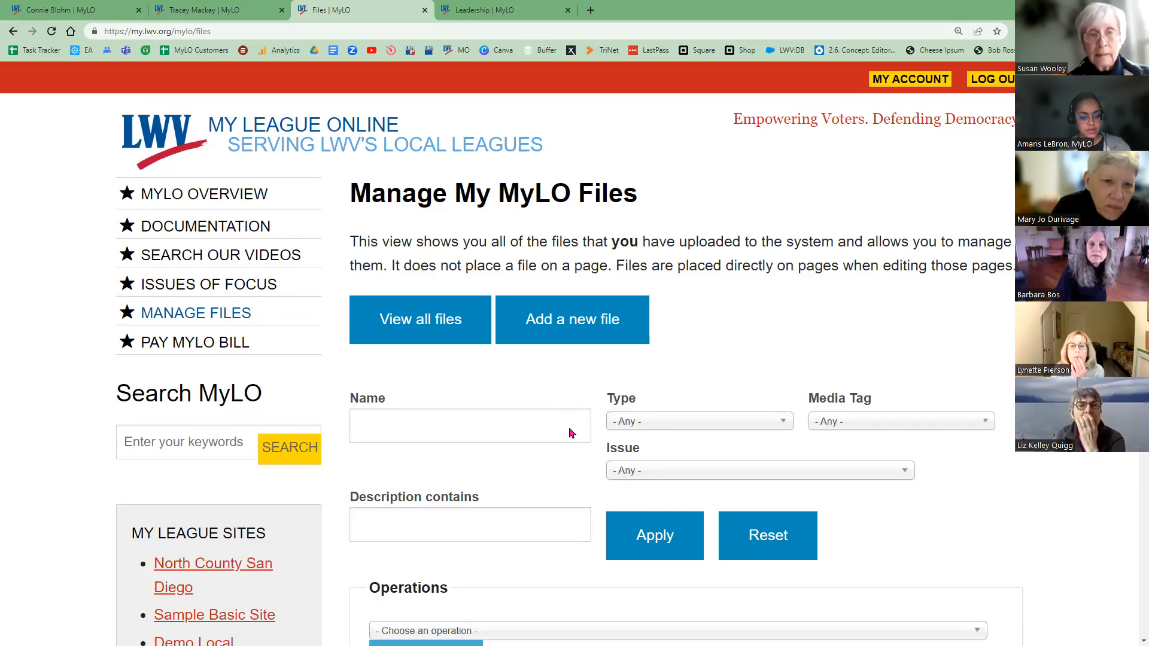
scroll(569, 432, down, 7)
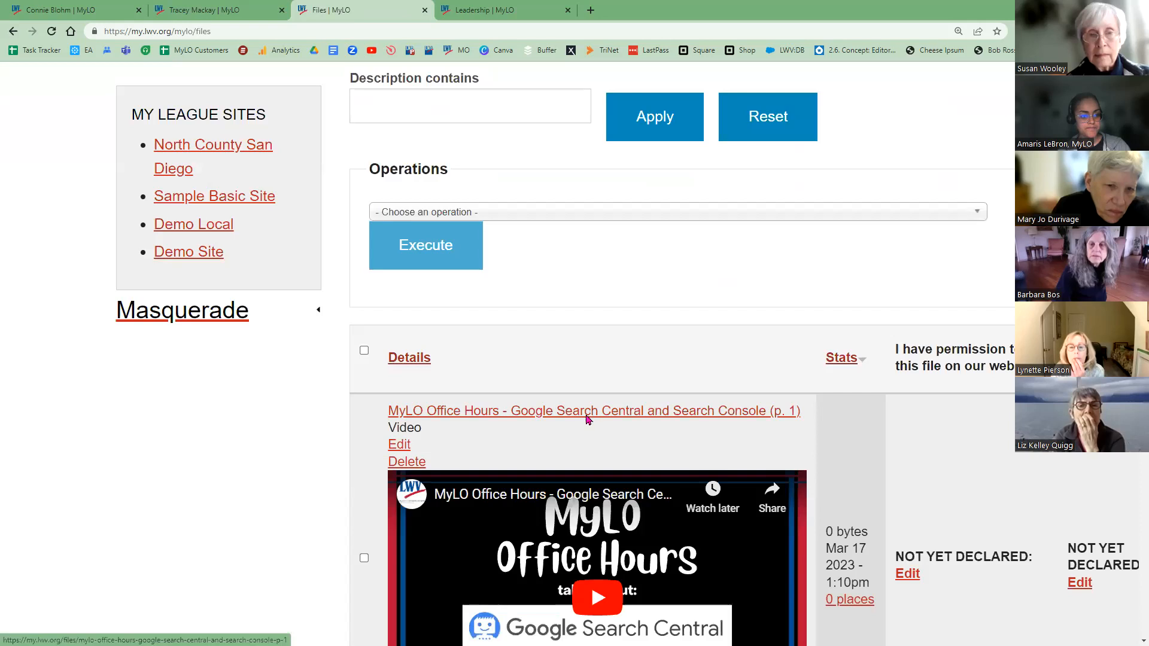
scroll(588, 420, up, 2)
scroll(588, 423, up, 1)
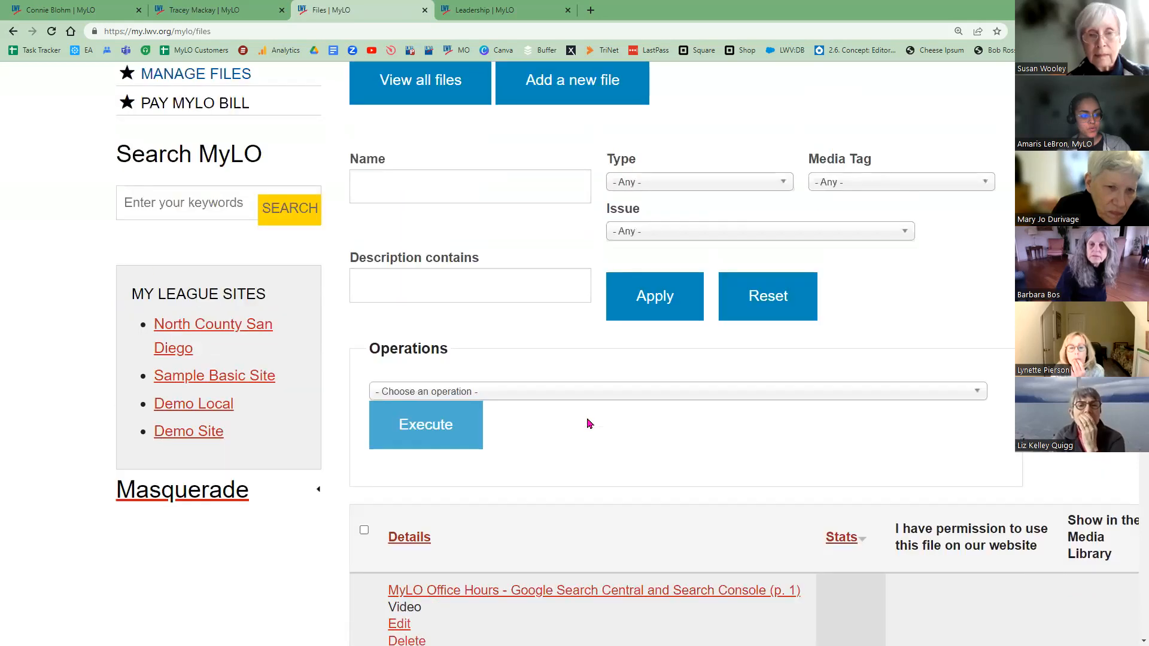
scroll(588, 424, down, 2)
scroll(335, 468, down, 1)
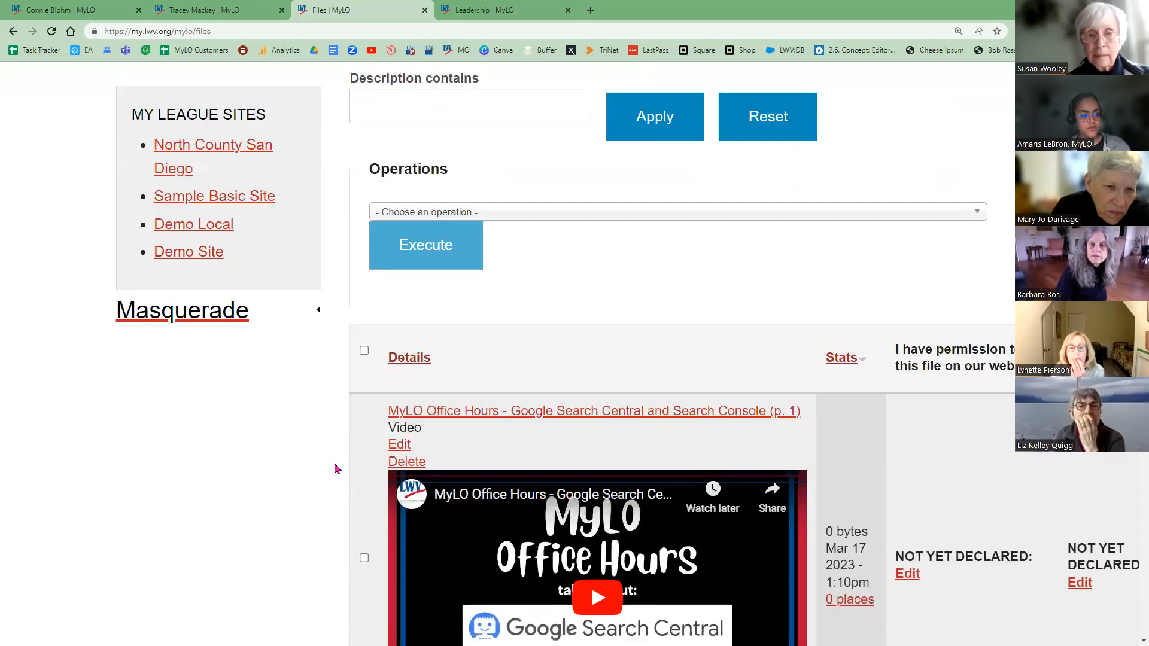
scroll(335, 469, down, 4)
scroll(309, 504, up, 1)
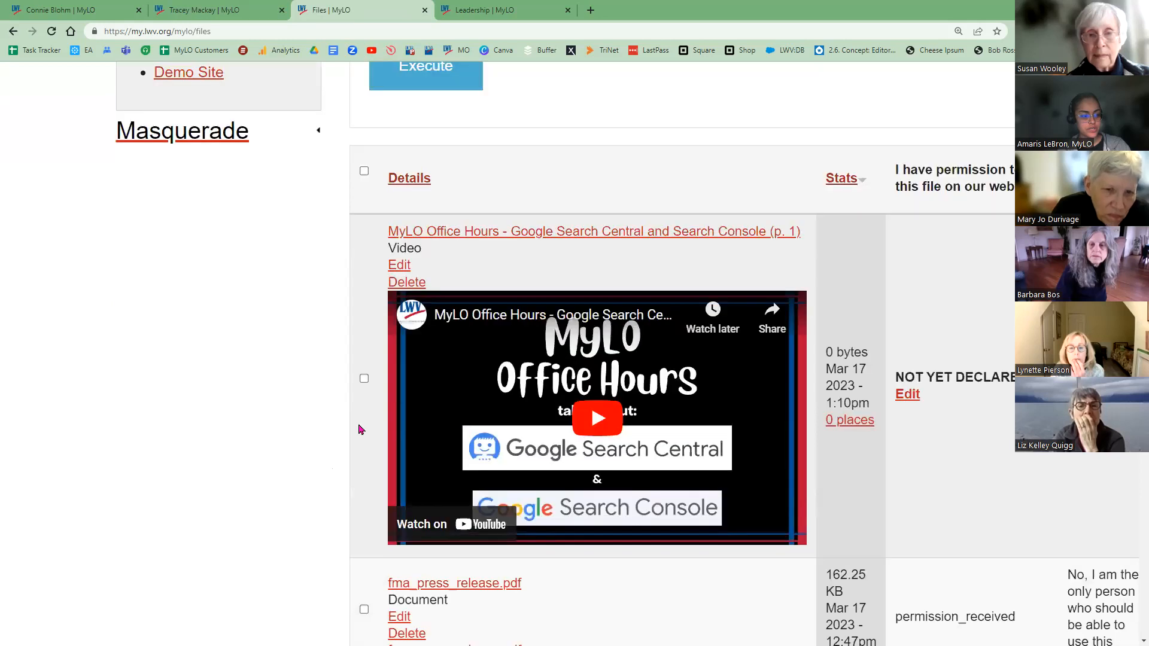
scroll(335, 430, down, 5)
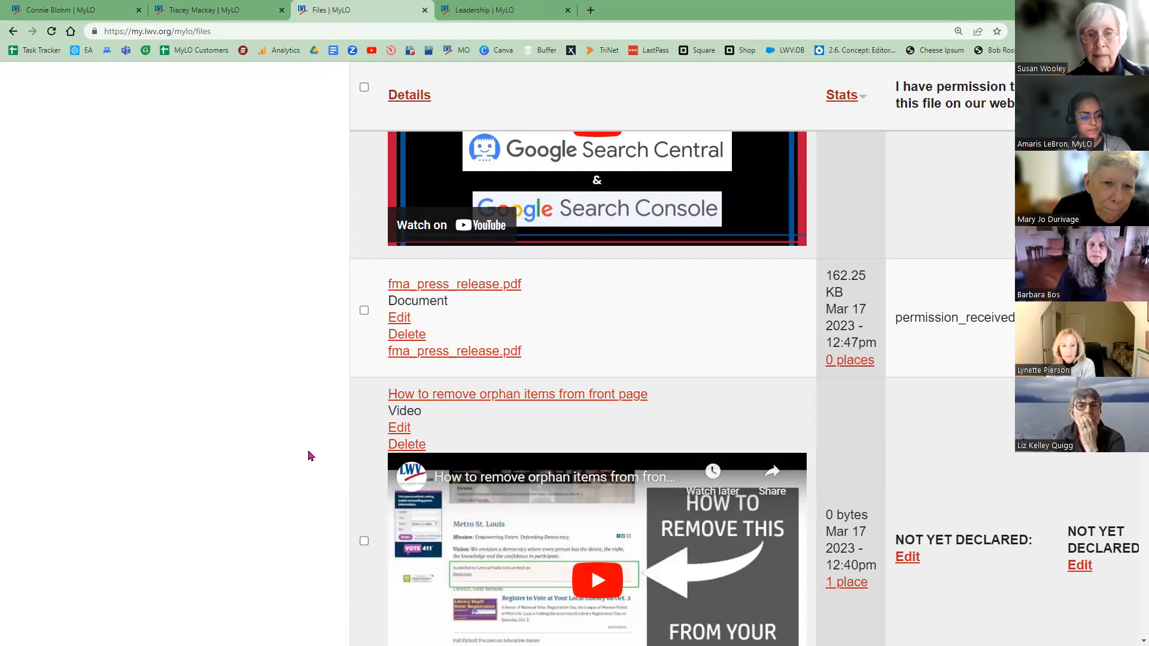
- Check fma_press_release.pdf, the orphan-items video, voteballotboxgraphic.jpg and lwvcef_bylaws in the list
click(363, 311)
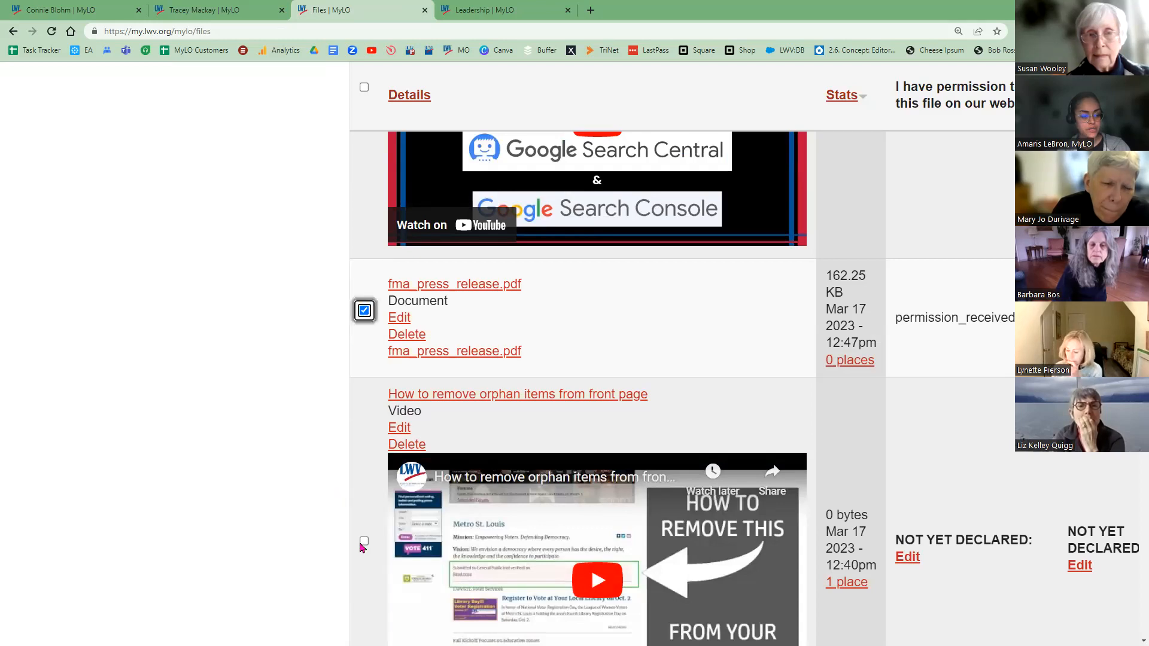
click(364, 541)
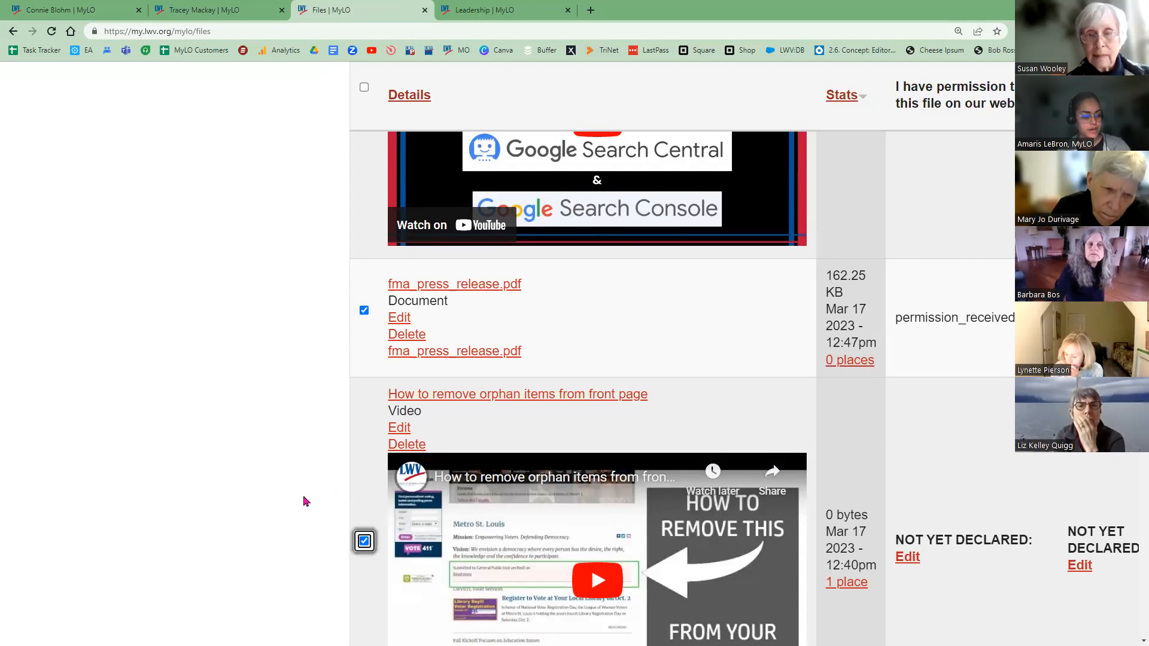
scroll(364, 372, down, 5)
click(364, 539)
scroll(364, 541, down, 3)
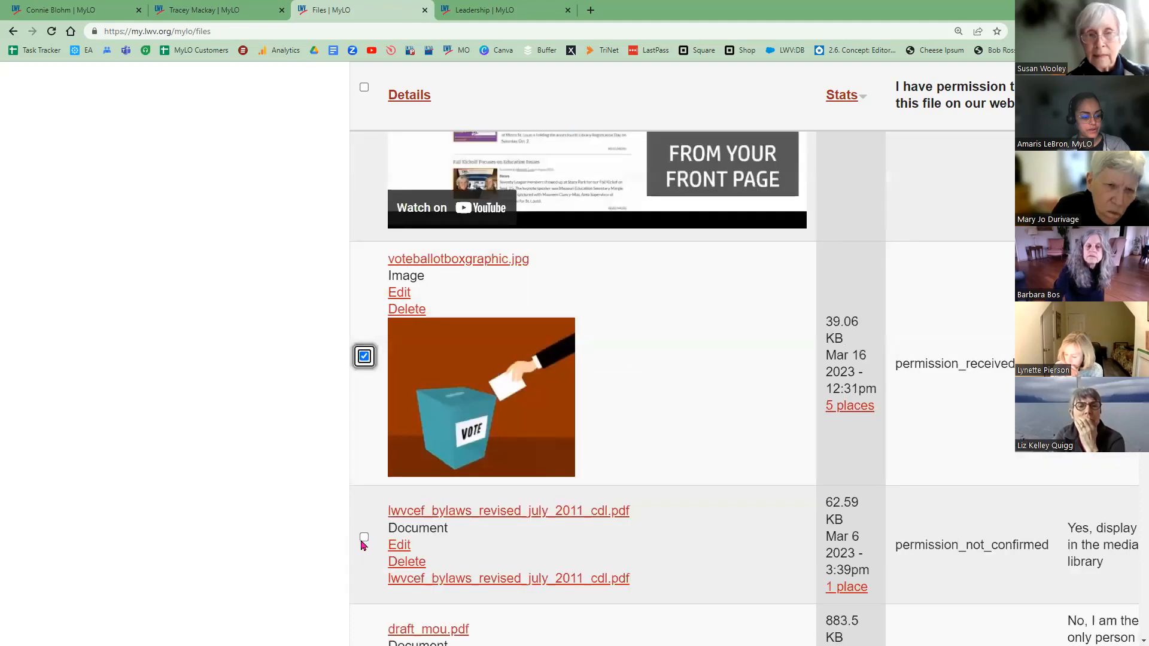
click(364, 538)
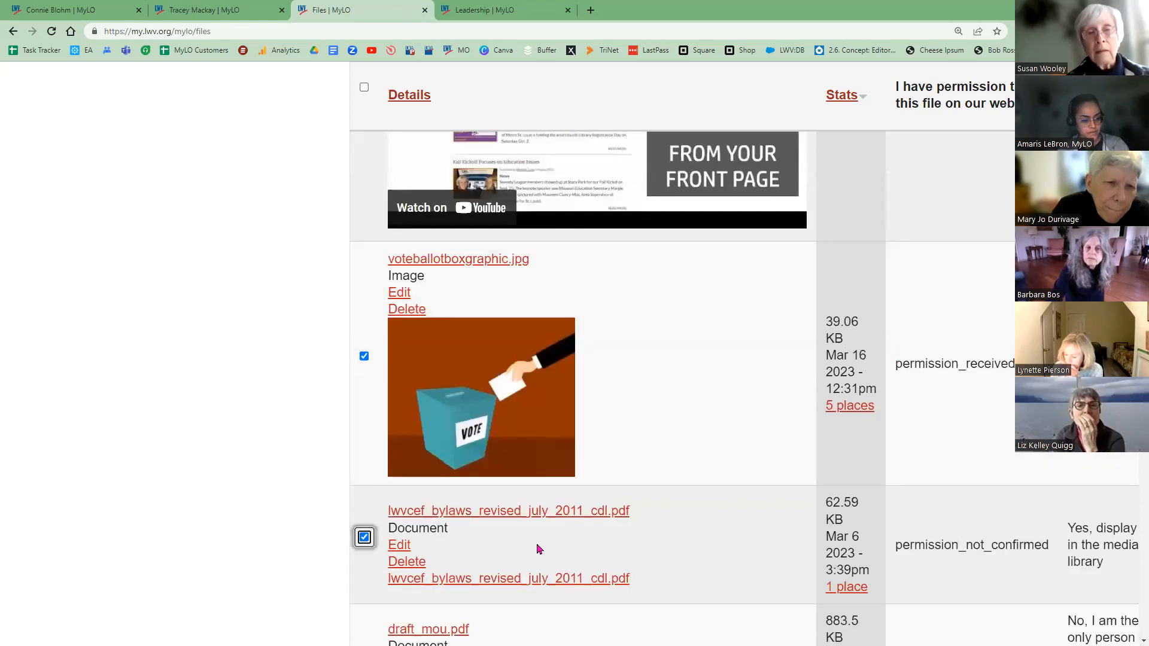
scroll(411, 516, up, 1)
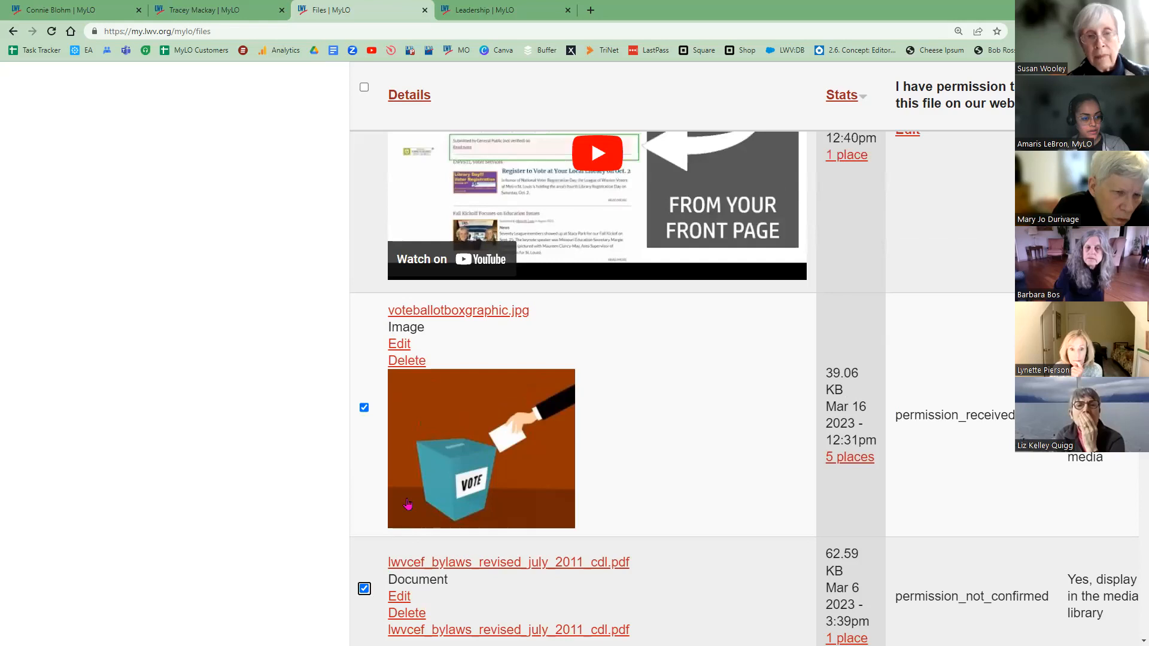
scroll(408, 505, up, 7)
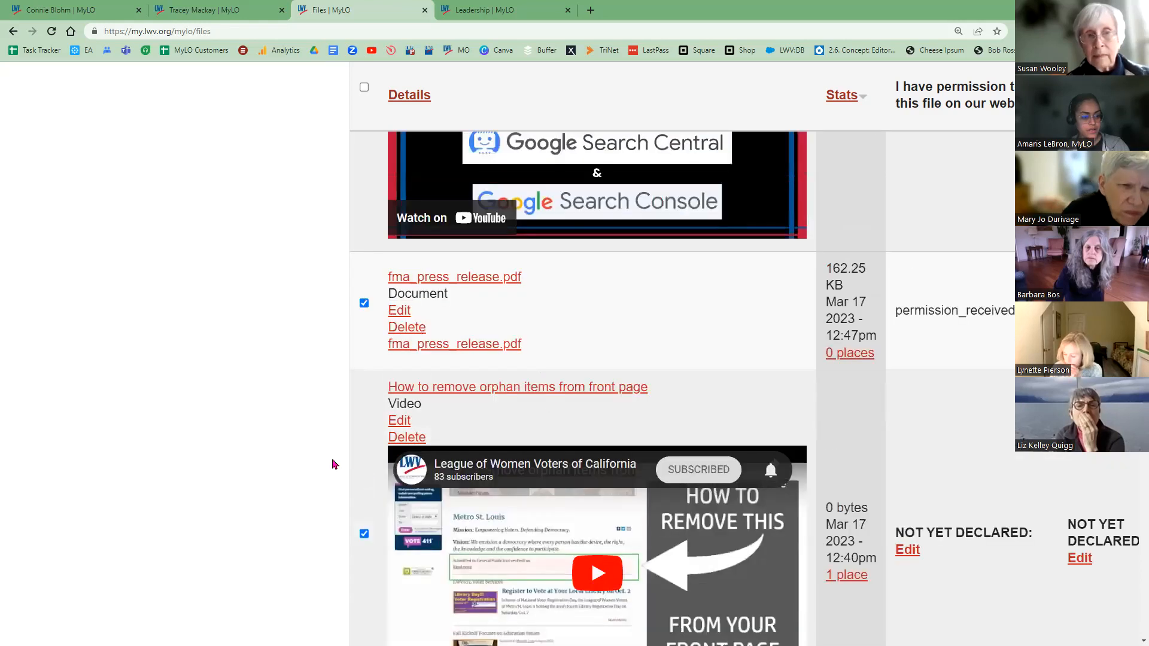
scroll(288, 531, up, 1)
scroll(338, 551, up, 6)
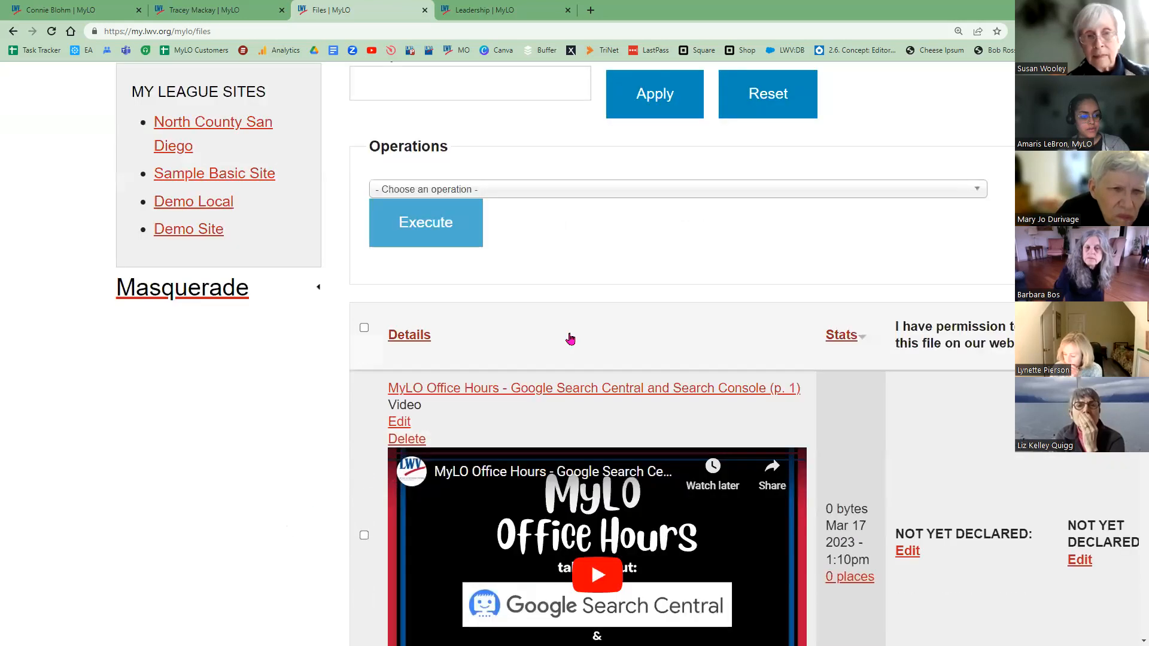
scroll(588, 335, up, 2)
- Execute the Change value bulk operation on the checked files
click(588, 336)
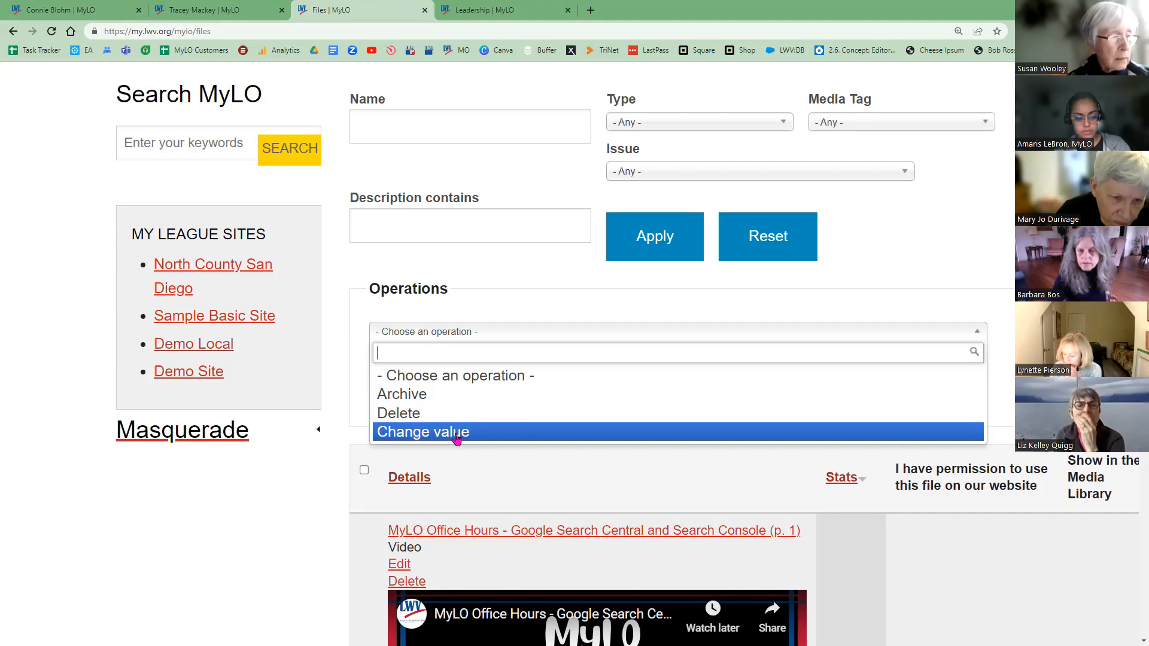
click(453, 435)
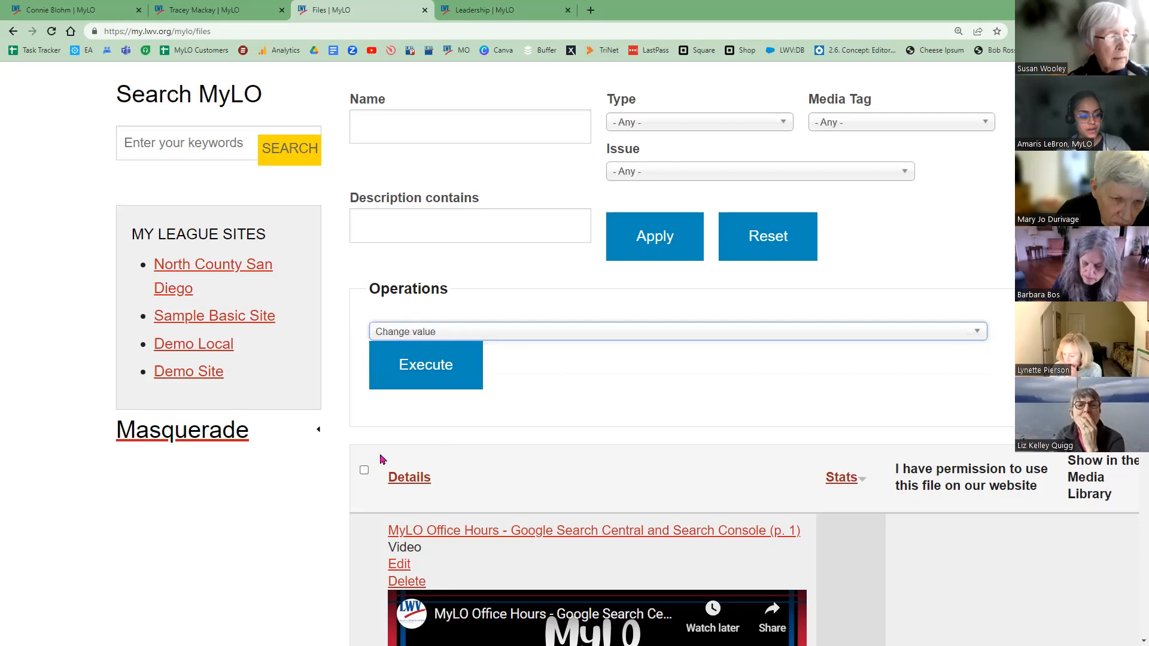
click(421, 387)
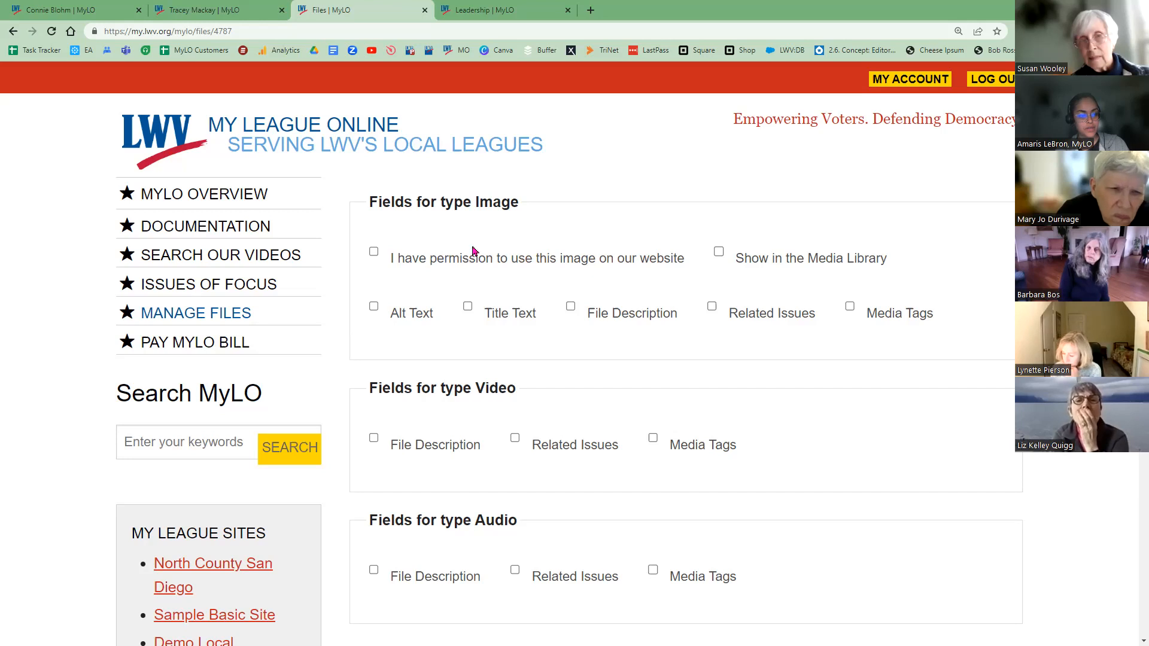
- Tick Alt Text, Title Text, Media Tags and video Related Issues, then cancel the bulk edit
scroll(380, 261, down, 1)
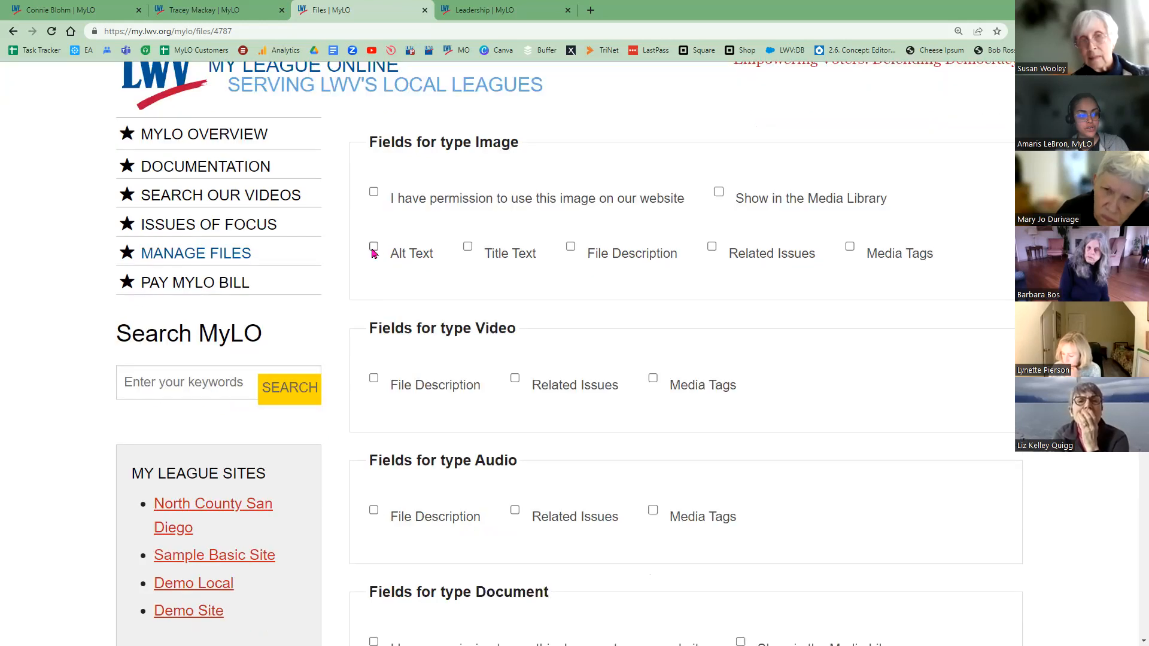
click(373, 248)
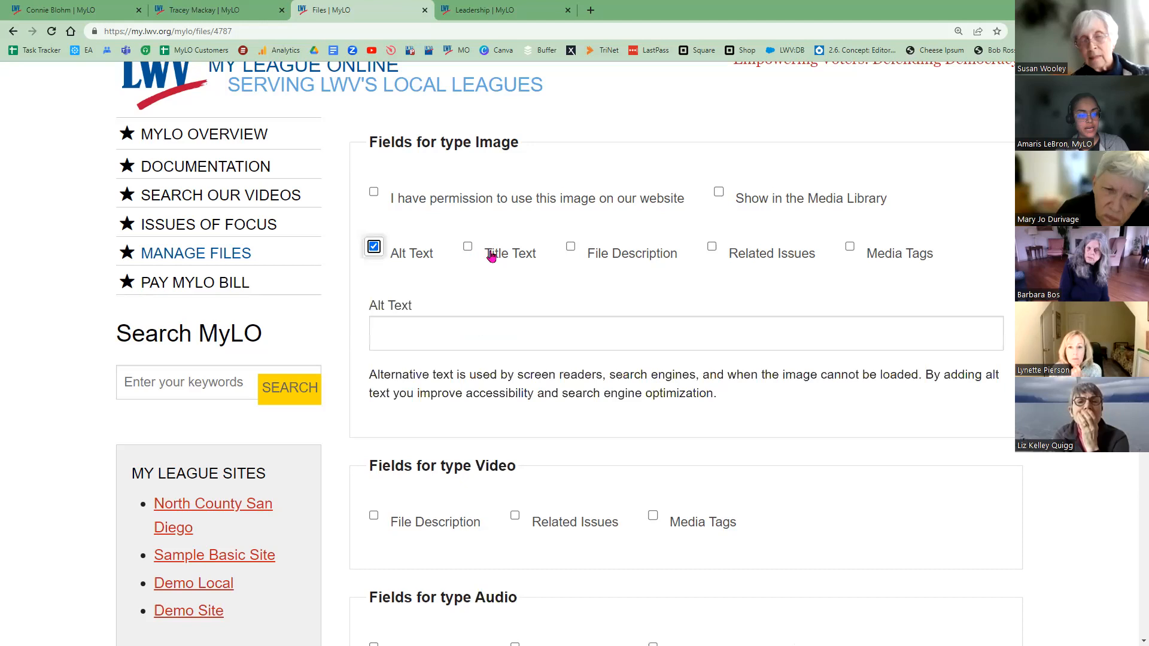
click(468, 248)
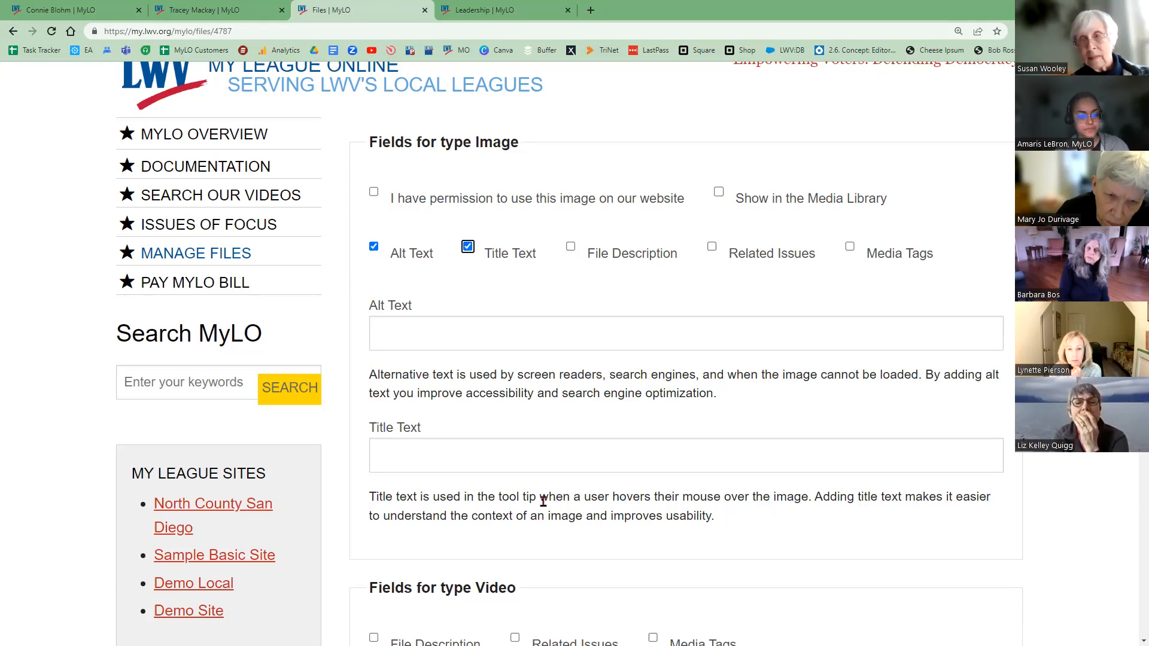
click(850, 246)
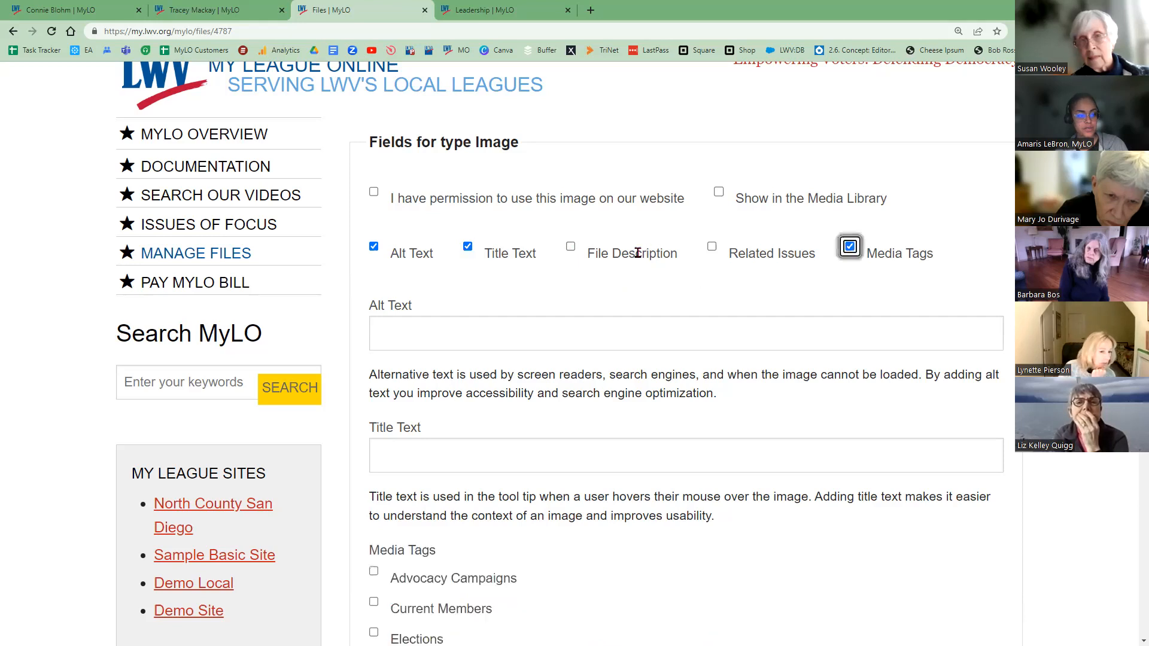
scroll(636, 259, down, 4)
scroll(508, 359, down, 10)
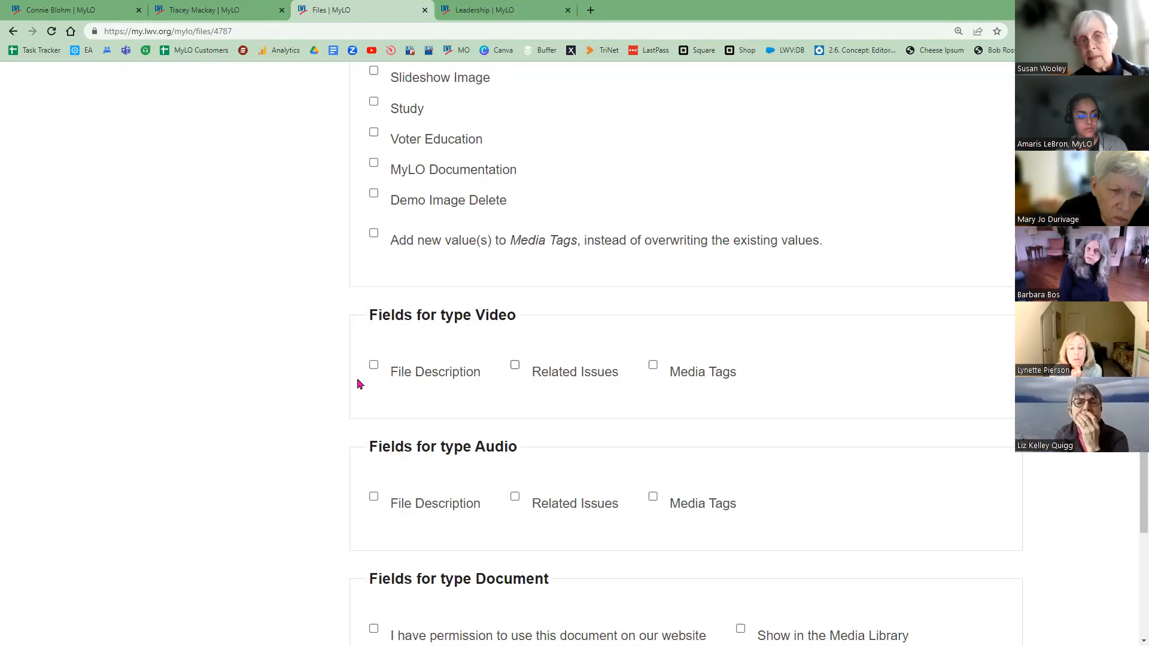
key(space)
scroll(351, 378, down, 5)
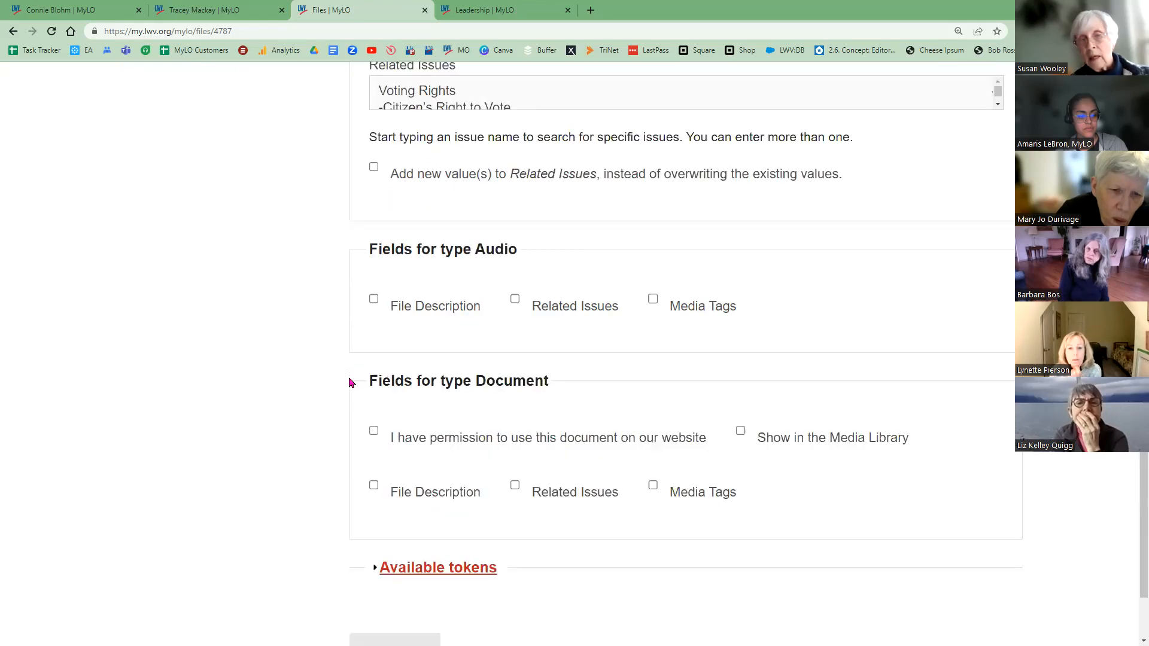
scroll(353, 482, down, 1)
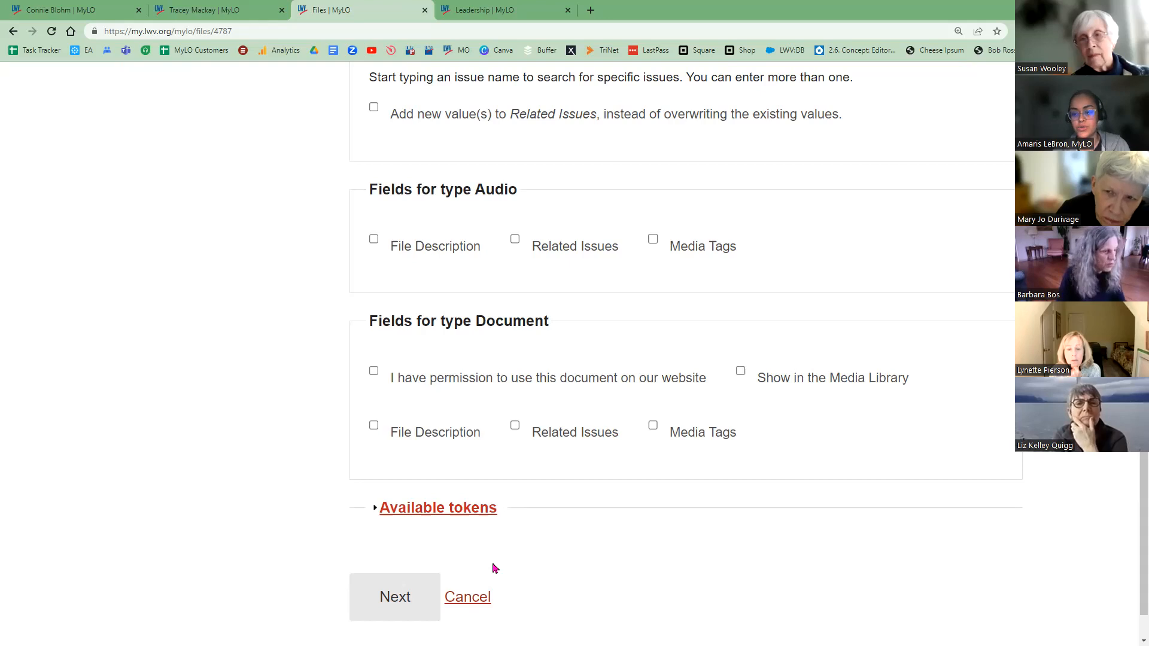
click(484, 608)
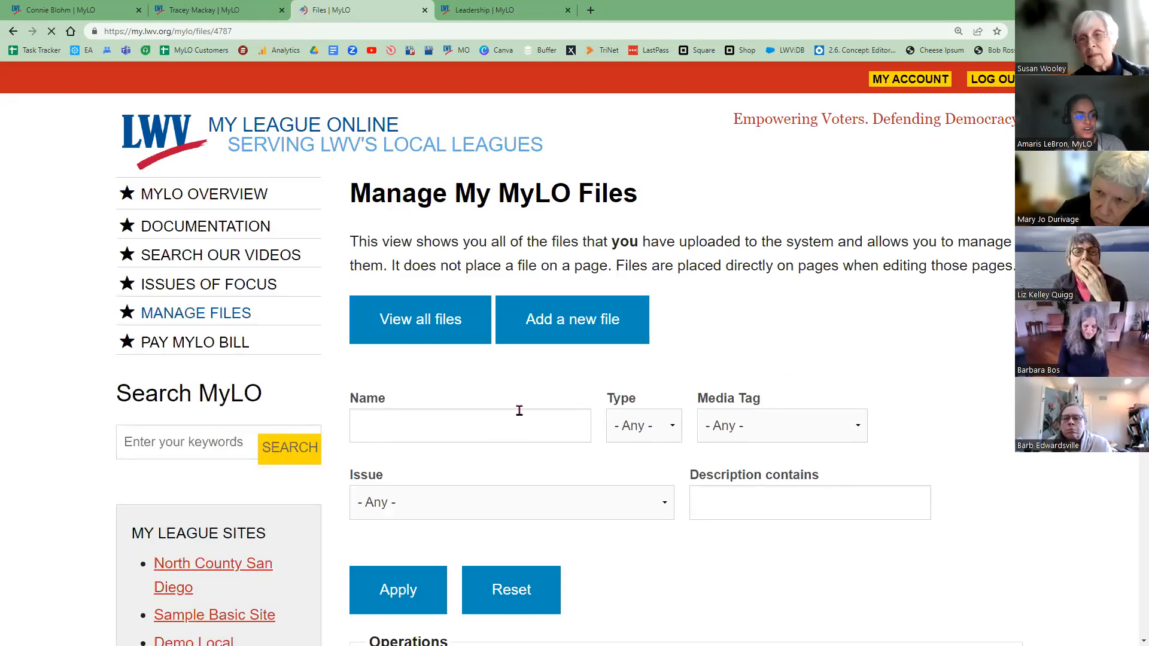
- Check fma_press_release.pdf, the orphan-items video and voteballotboxgraphic.jpg again
scroll(343, 412, down, 10)
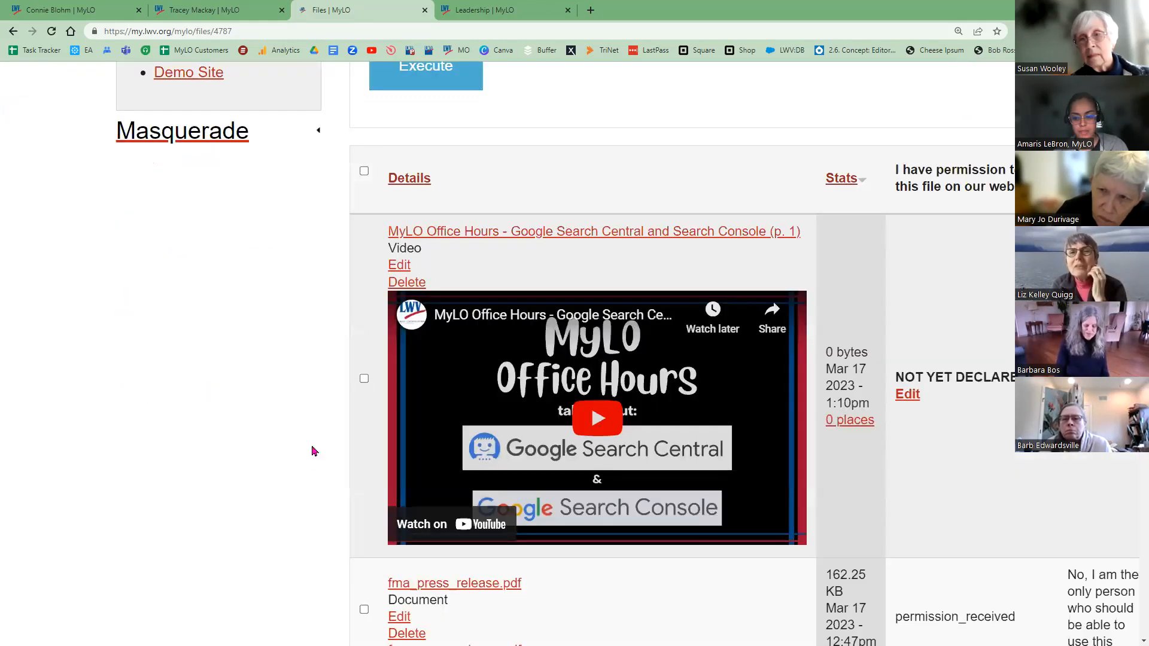
scroll(317, 454, down, 1)
scroll(363, 374, down, 4)
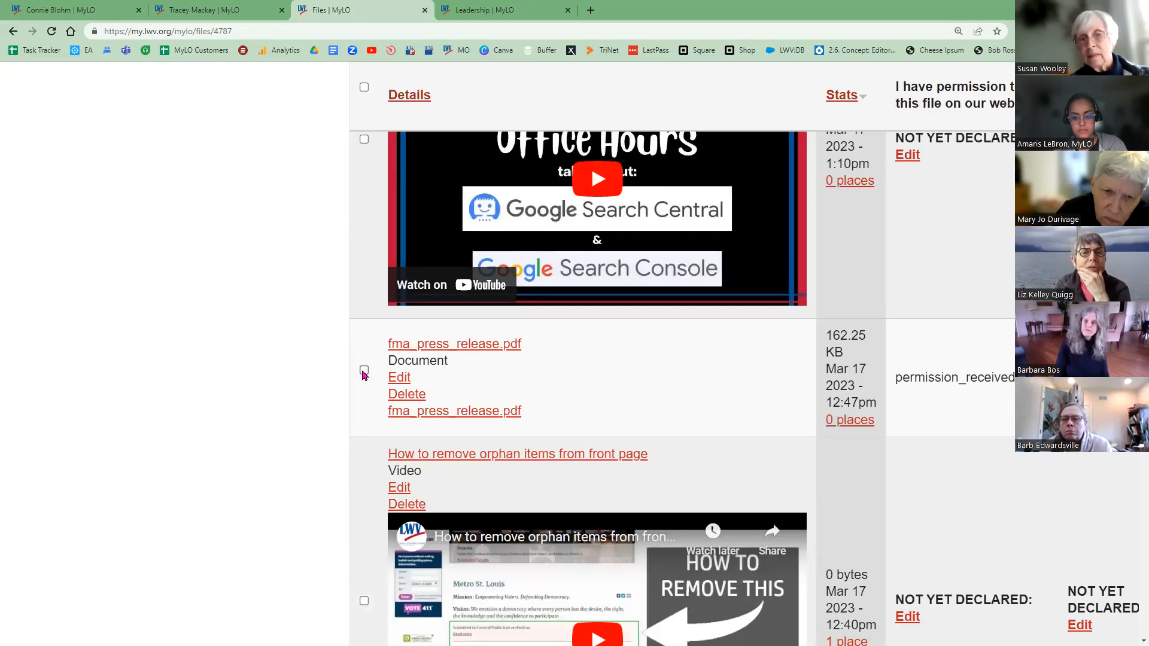
click(364, 371)
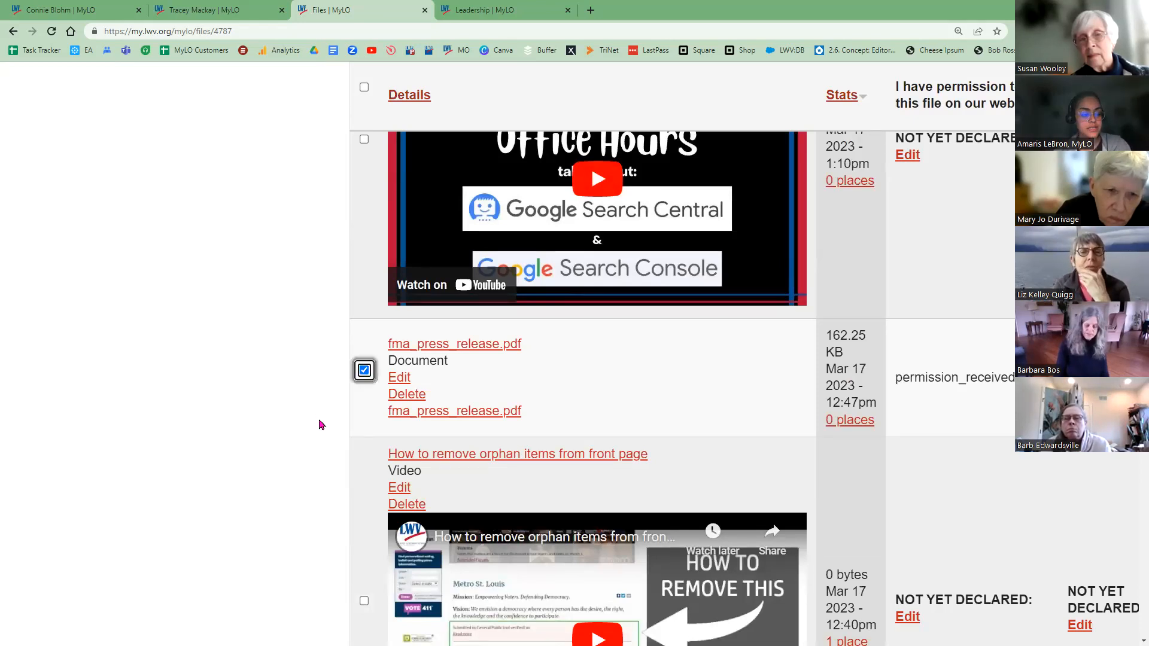
scroll(309, 445, down, 3)
click(364, 422)
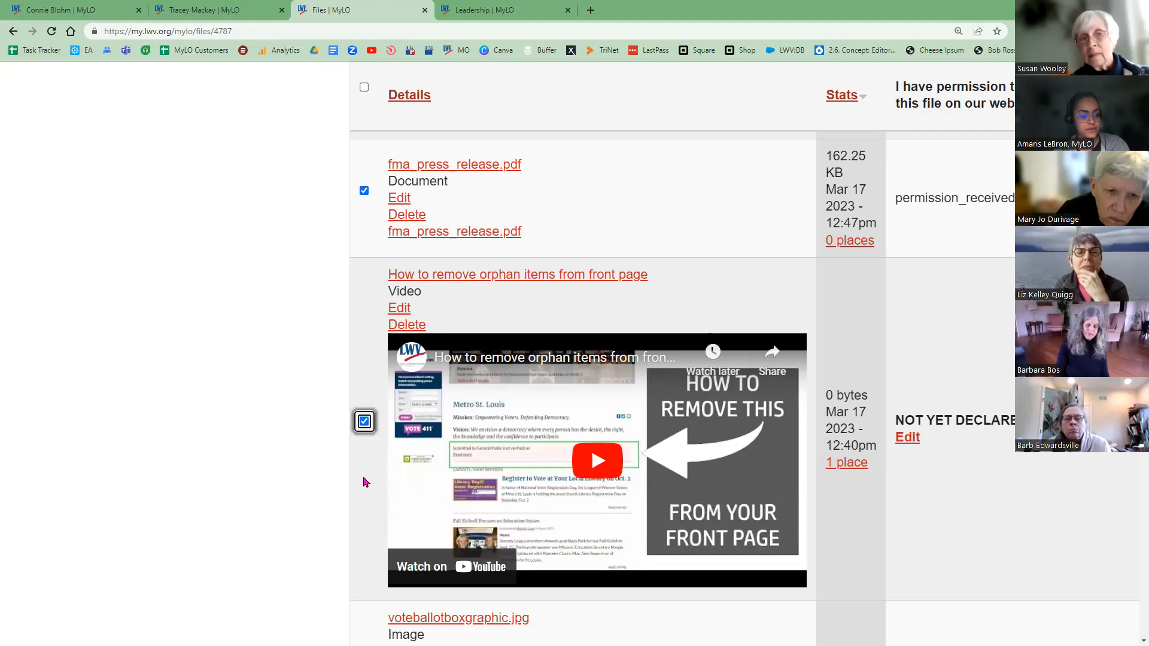
scroll(364, 475, down, 4)
click(364, 476)
- Choose Change value from the bulk Operations dropdown
scroll(266, 524, up, 5)
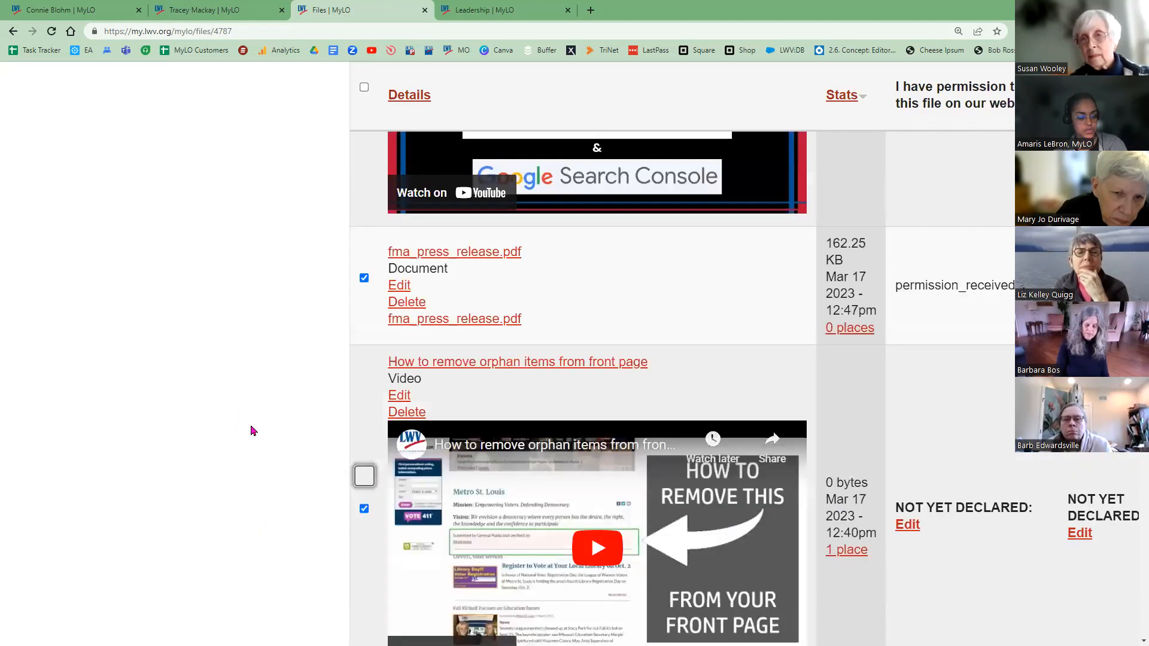
scroll(257, 467, down, 3)
scroll(264, 506, down, 1)
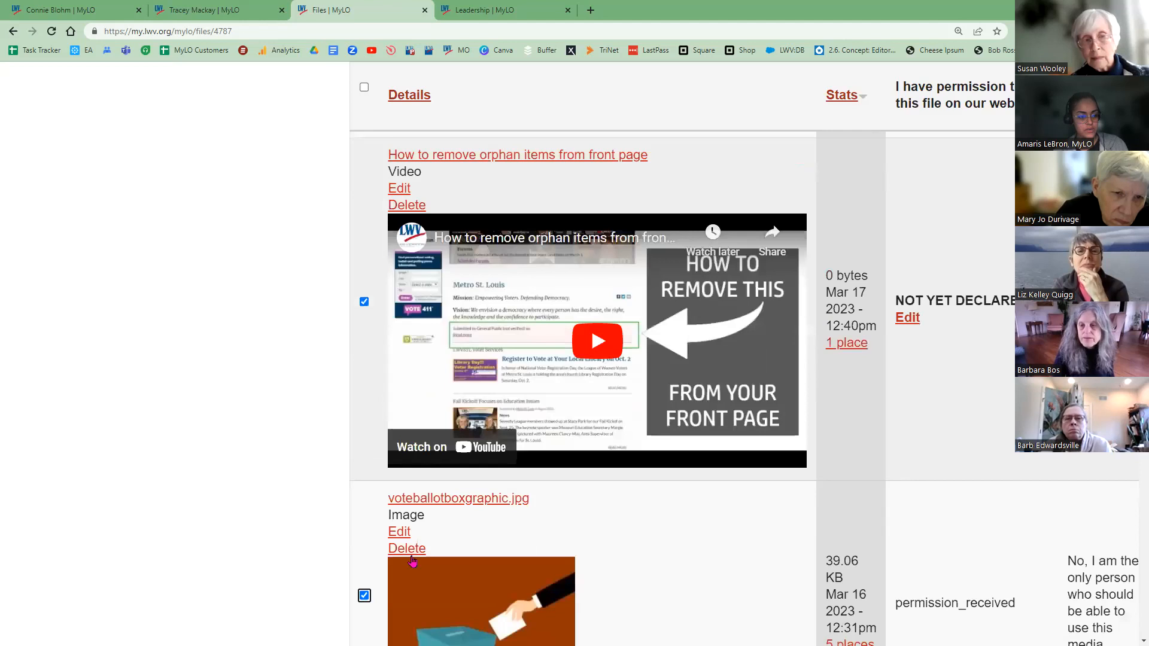
scroll(305, 558, up, 5)
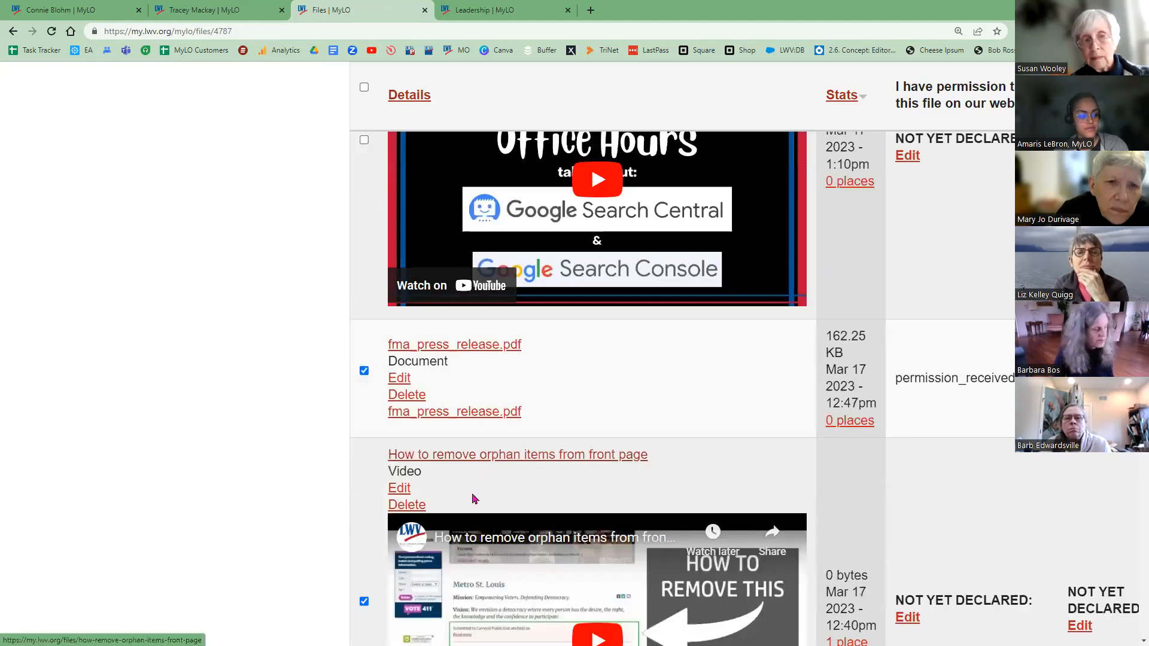
scroll(472, 499, up, 6)
scroll(539, 458, up, 4)
click(472, 451)
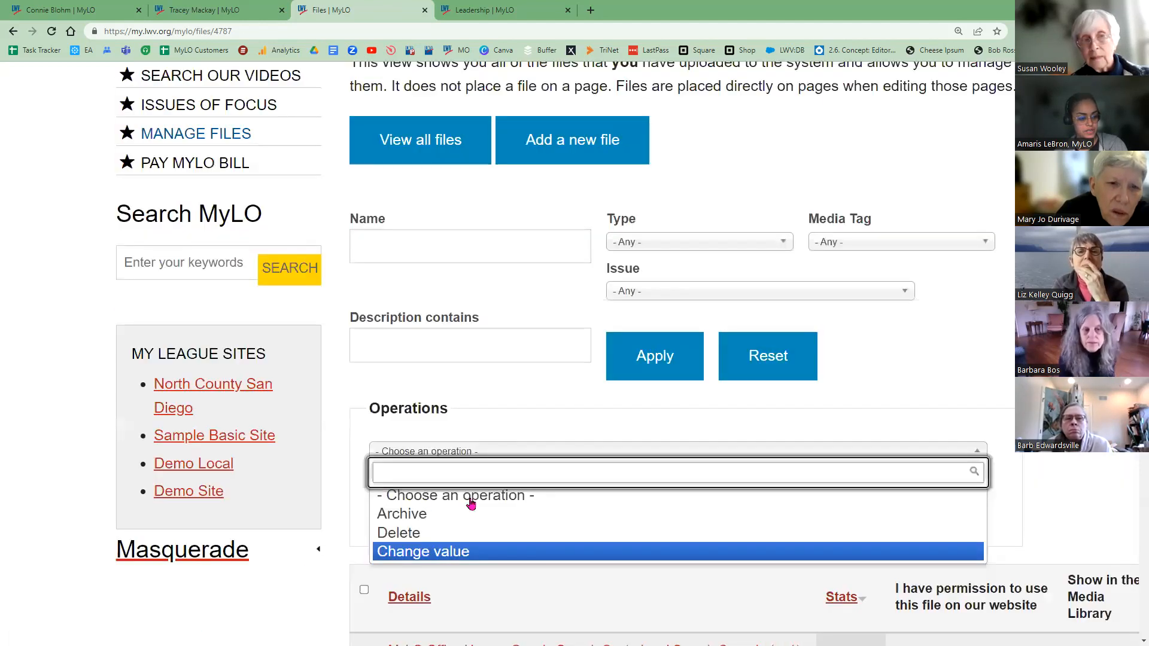
key(Return)
- Execute Change value, confirm image usage permission and keep images out of the Media Library
click(438, 500)
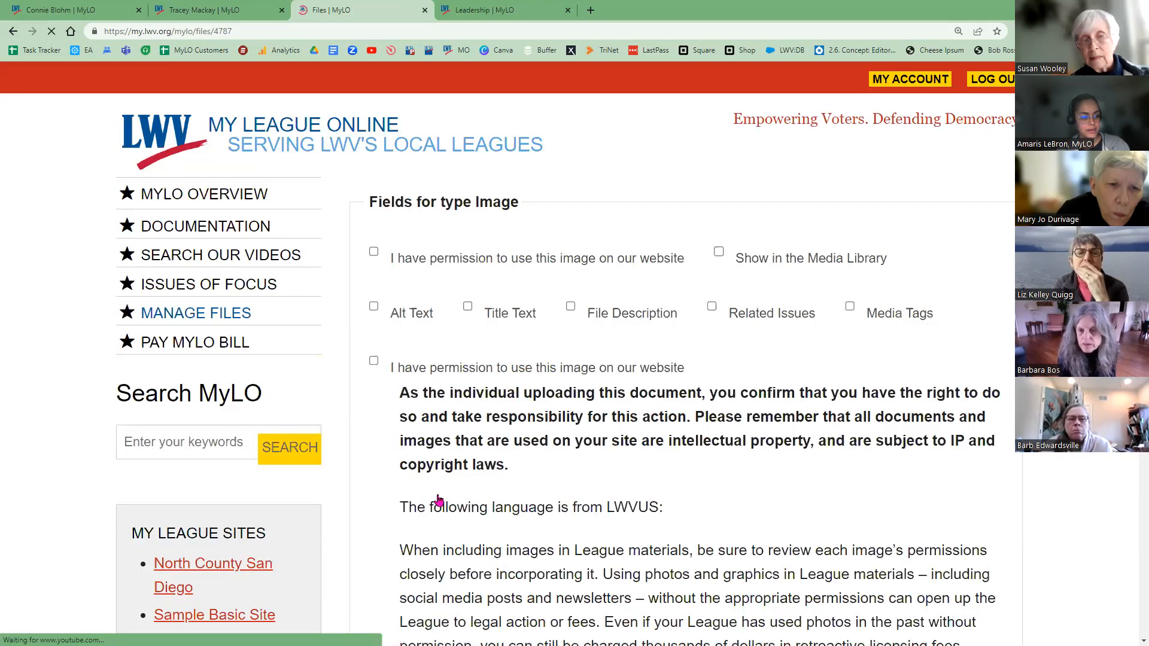
click(374, 254)
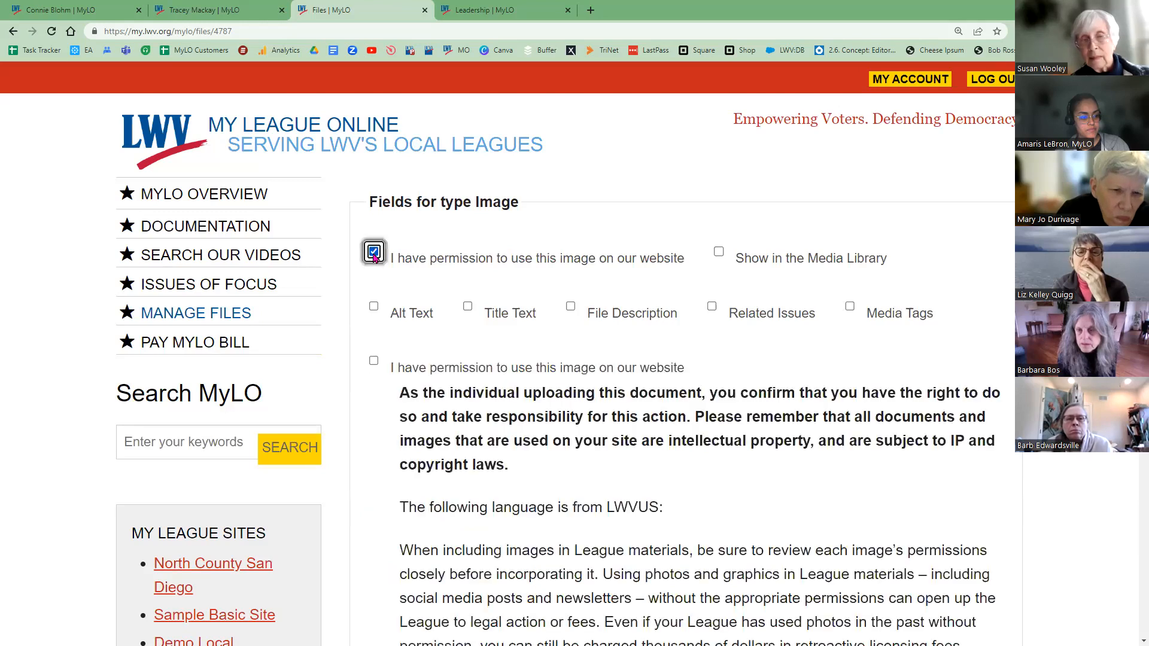
click(373, 363)
scroll(376, 372, down, 1)
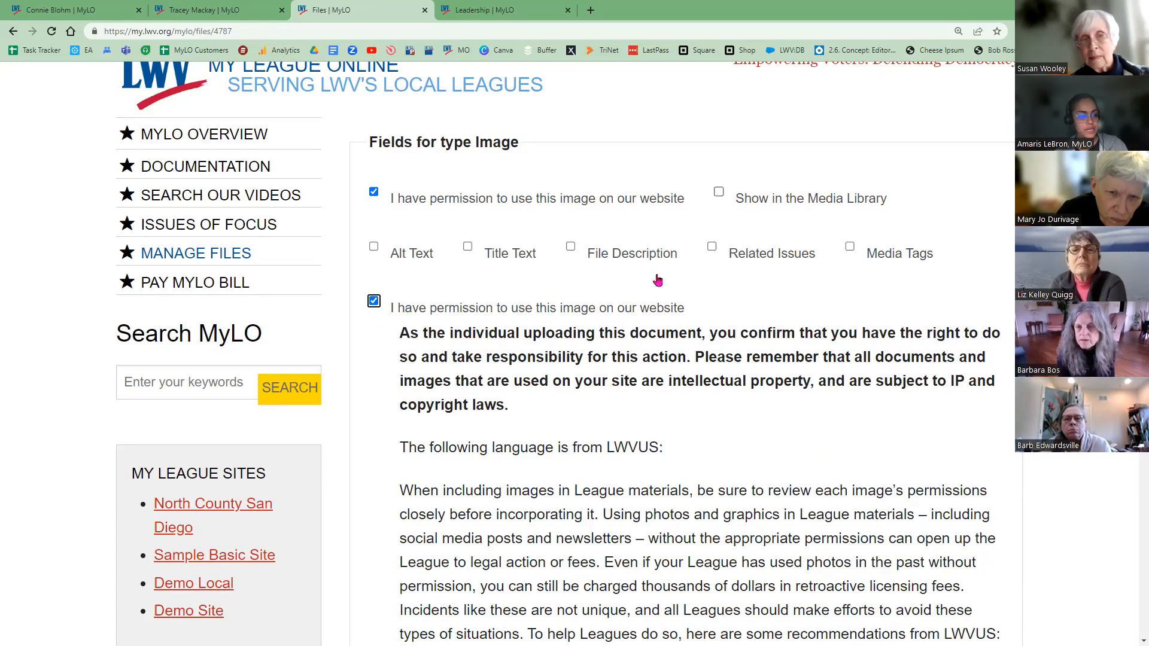
click(718, 194)
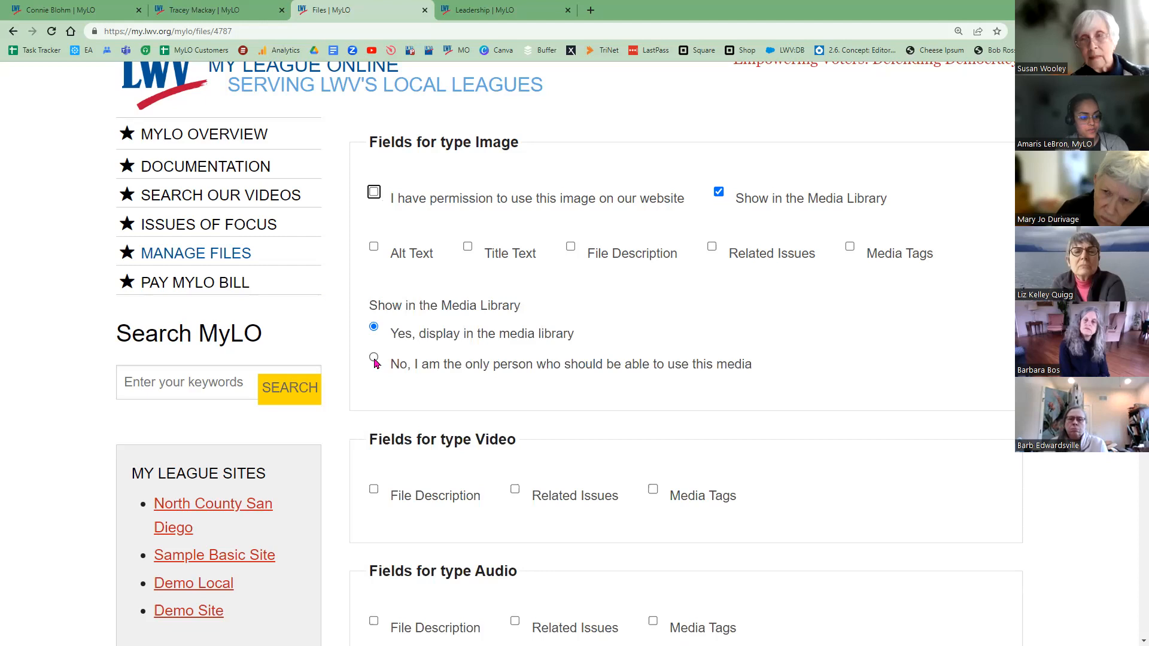
click(376, 361)
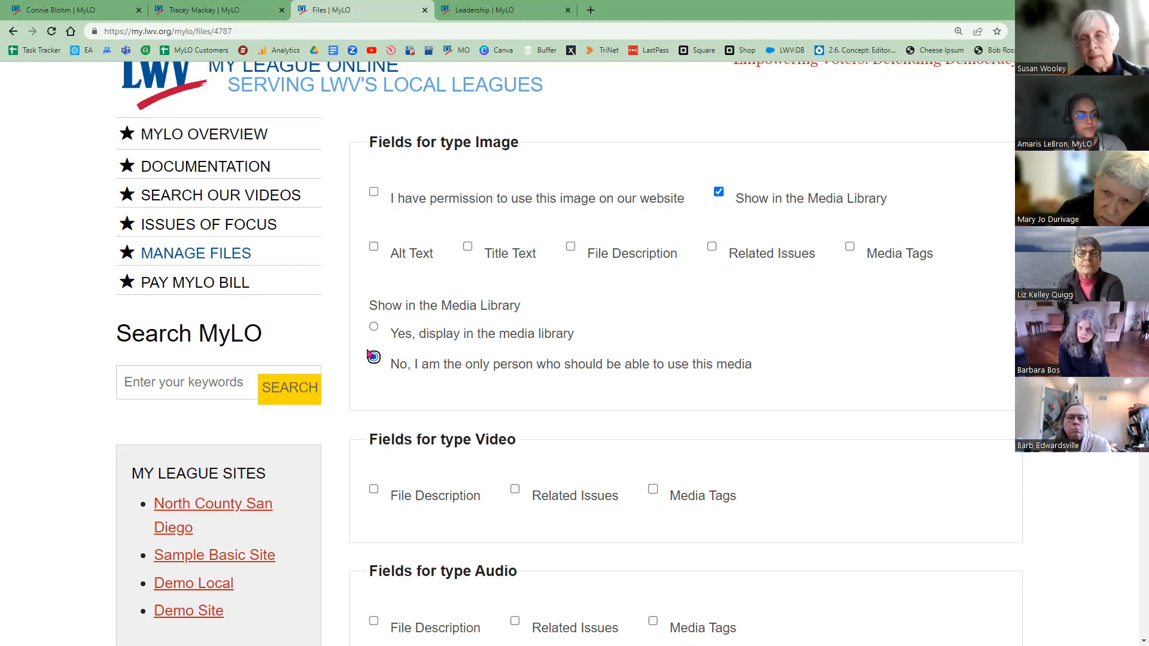
scroll(653, 374, down, 2)
- Tag the videos with Demo Image Delete and MyLO Documentation media tags
click(653, 370)
scroll(353, 338, down, 2)
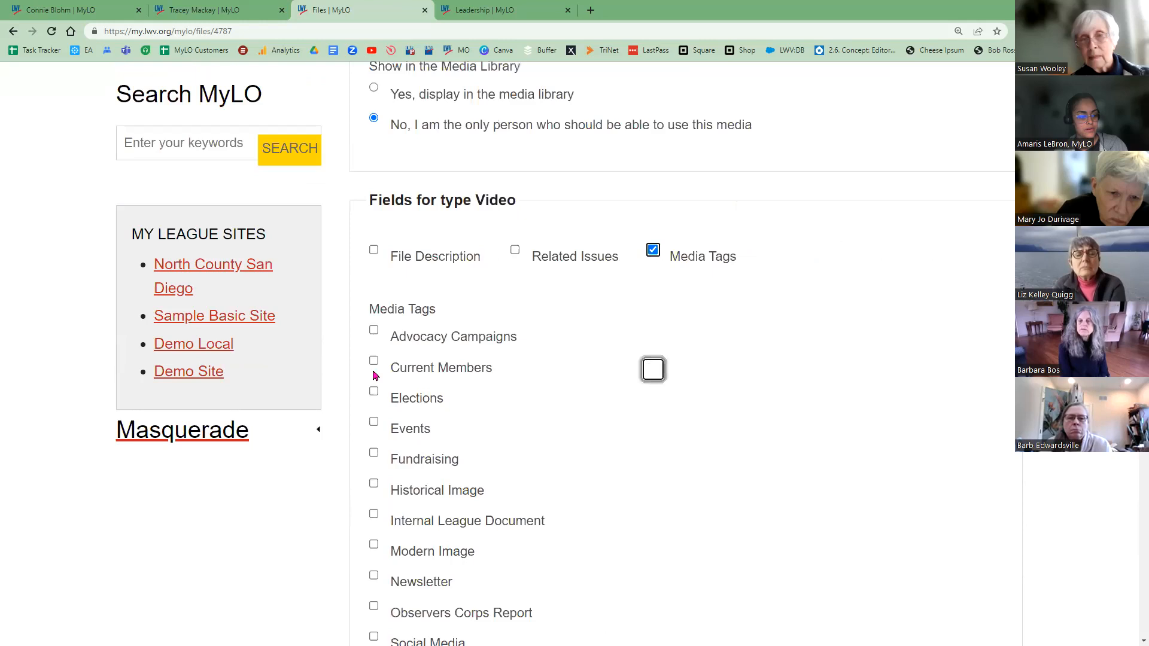
scroll(374, 495, down, 4)
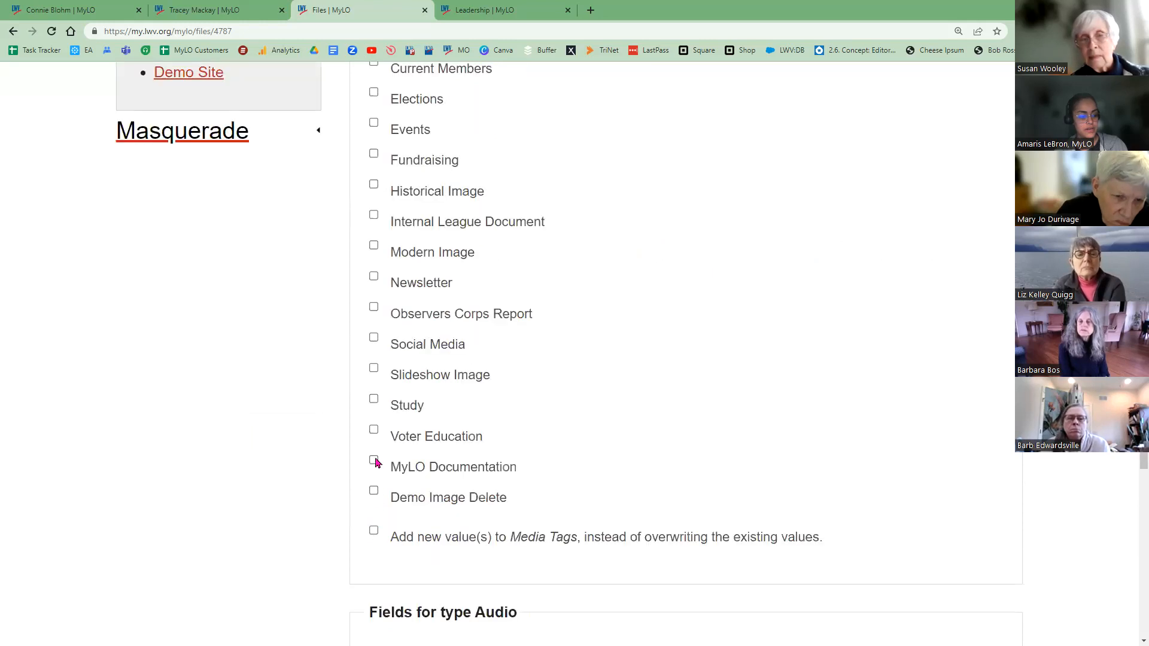
key(space)
key(shift+Tab)
key(space)
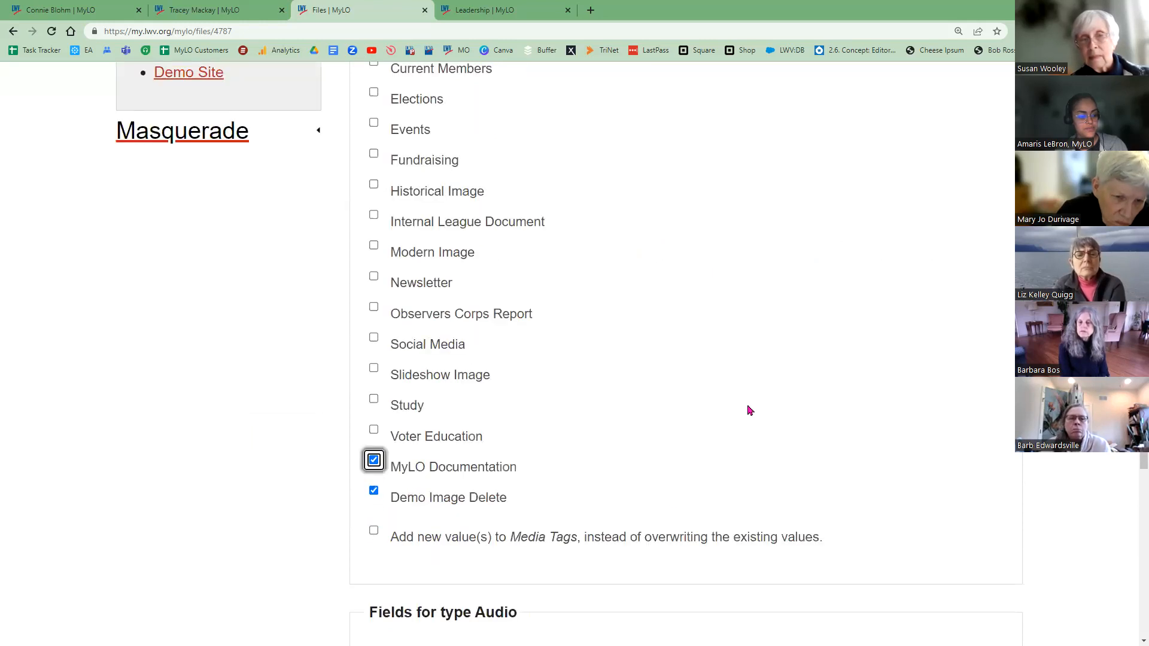
scroll(750, 410, down, 1)
scroll(839, 431, down, 3)
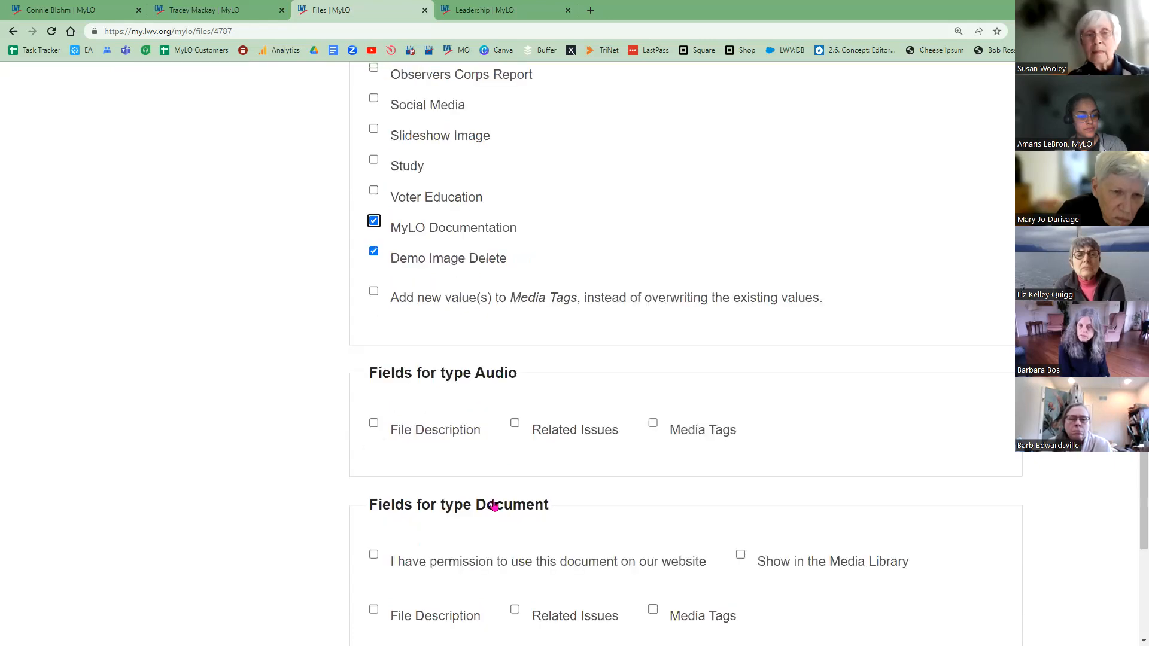
scroll(491, 503, down, 1)
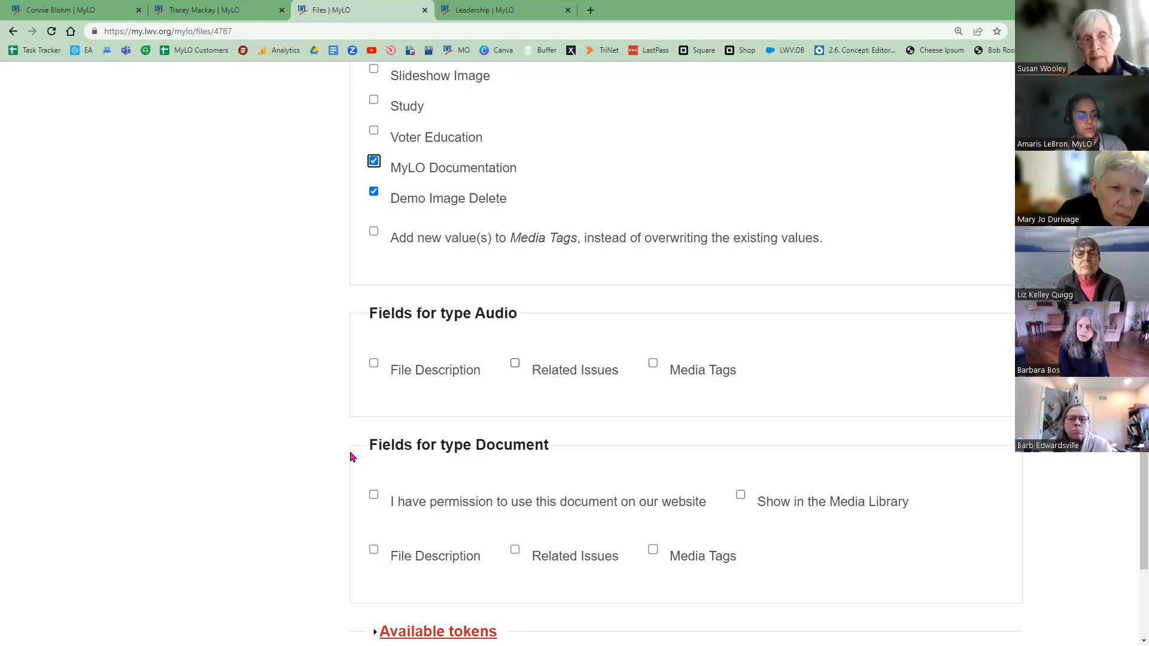
- Set Voting Rights as the related issue for audio files
click(515, 364)
click(419, 449)
scroll(545, 474, down, 4)
scroll(496, 417, down, 1)
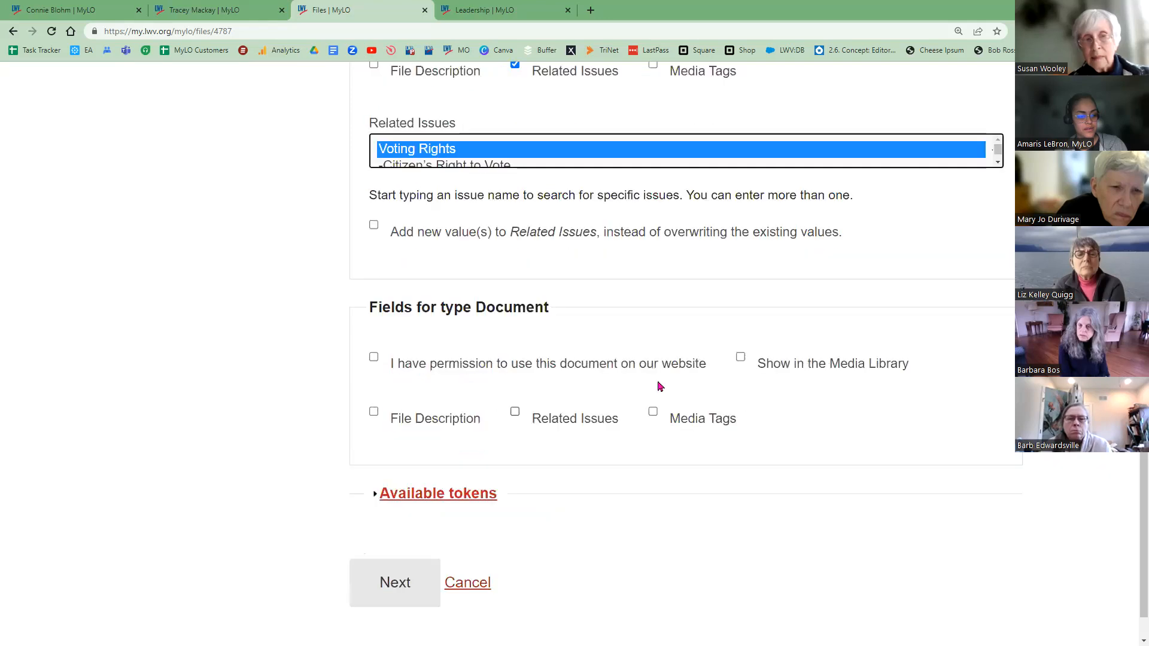
- Keep documents out of the shared Media Library and apply the bulk changes
click(741, 357)
click(374, 523)
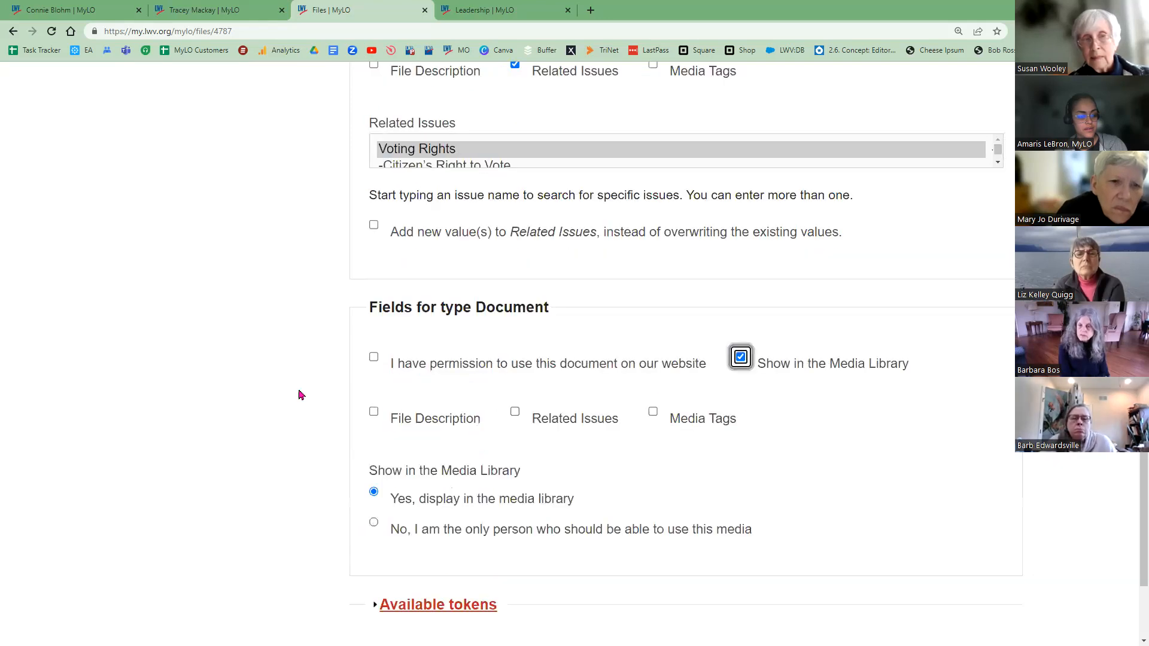
scroll(368, 445, down, 1)
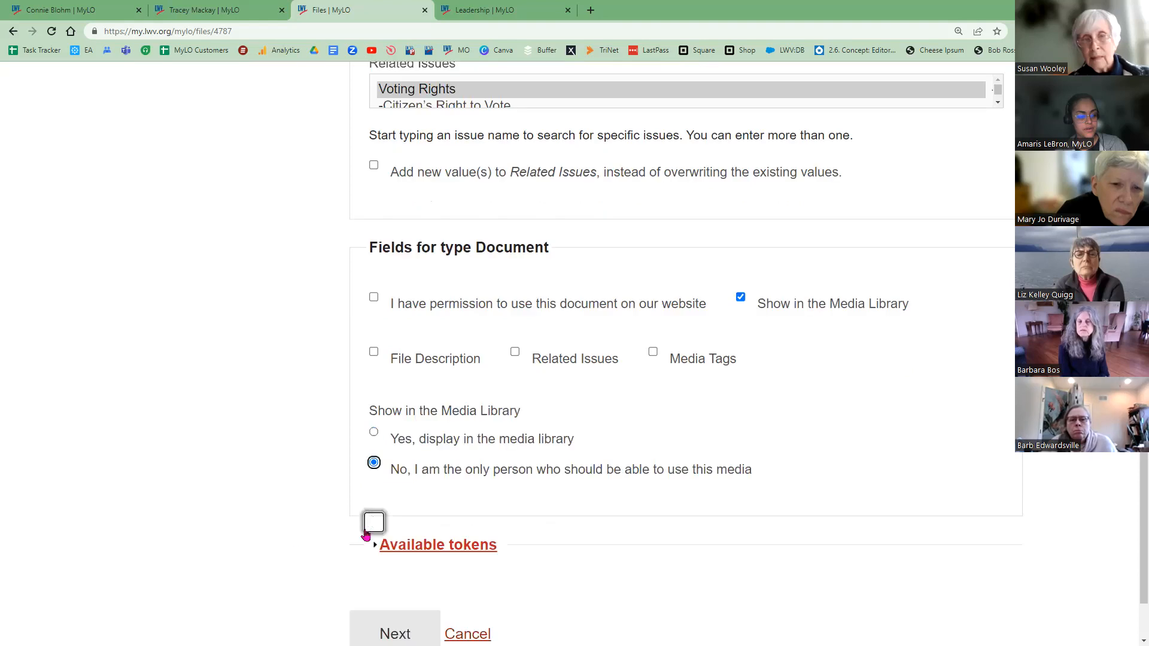
scroll(367, 535, down, 2)
click(389, 536)
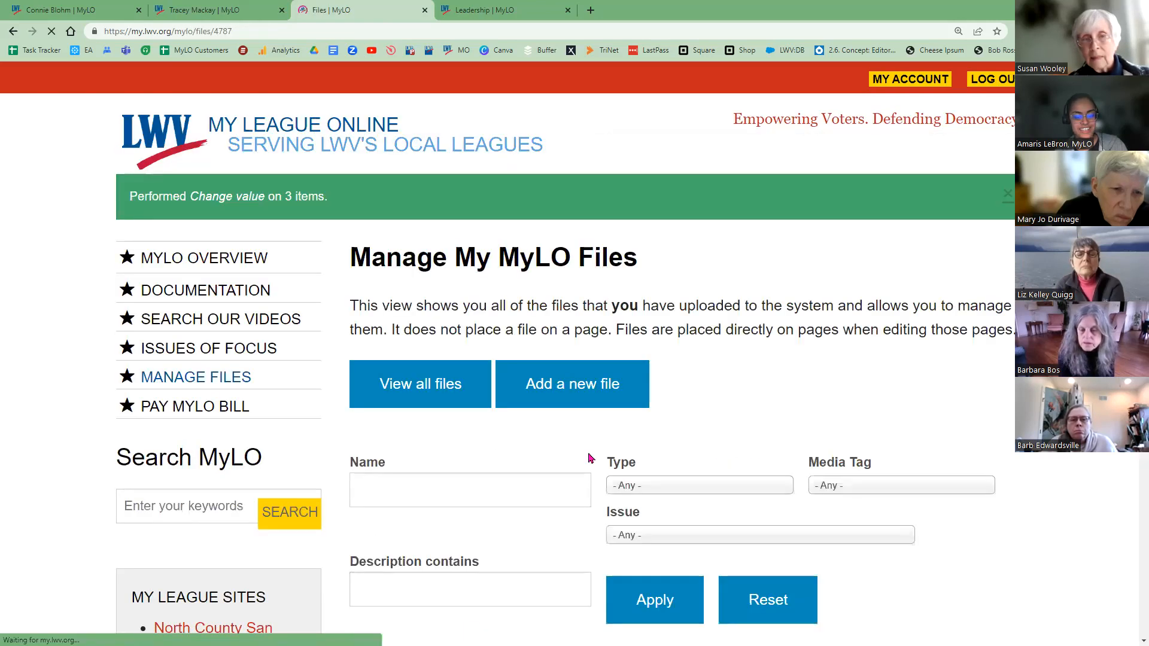
- Scroll down the Manage Files table to the voteballotboxgraphic.jpg entry
scroll(590, 457, down, 3)
scroll(341, 423, down, 9)
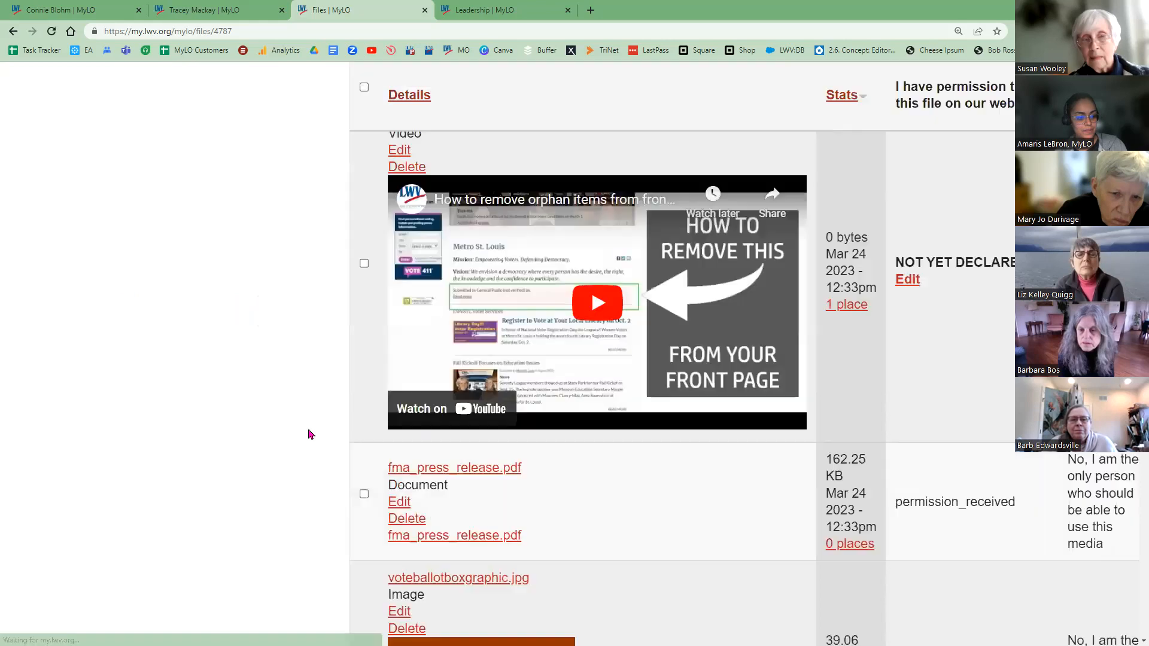
scroll(316, 448, down, 3)
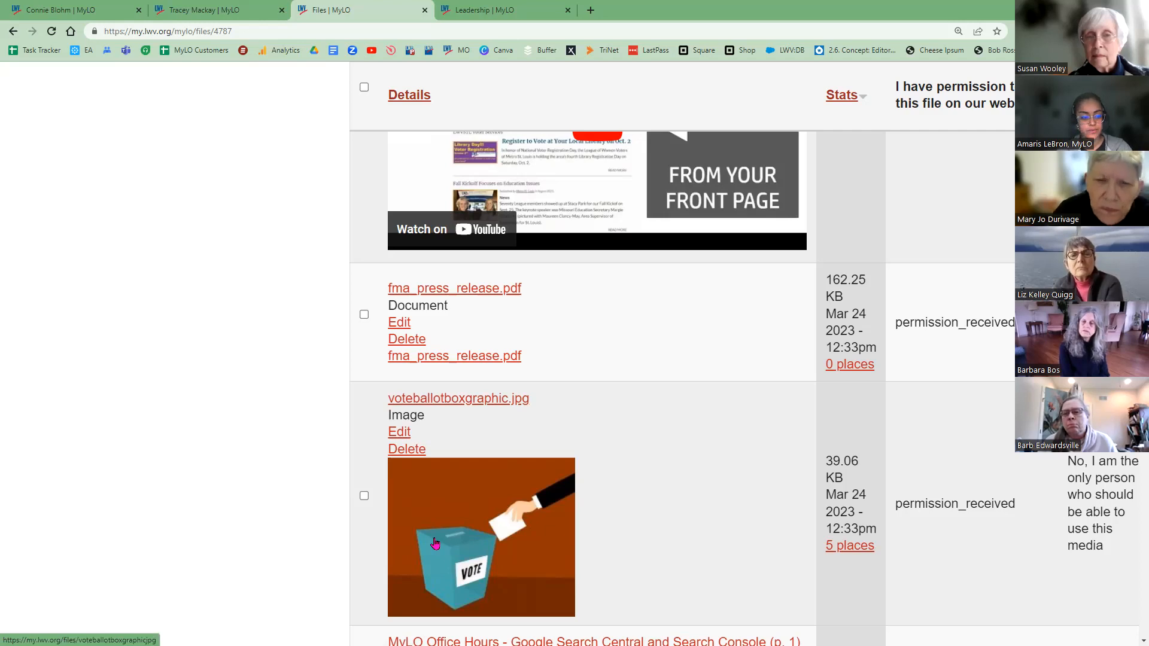
- Open the voteballotboxgraphic.jpg edit page and select its entire current name
click(398, 435)
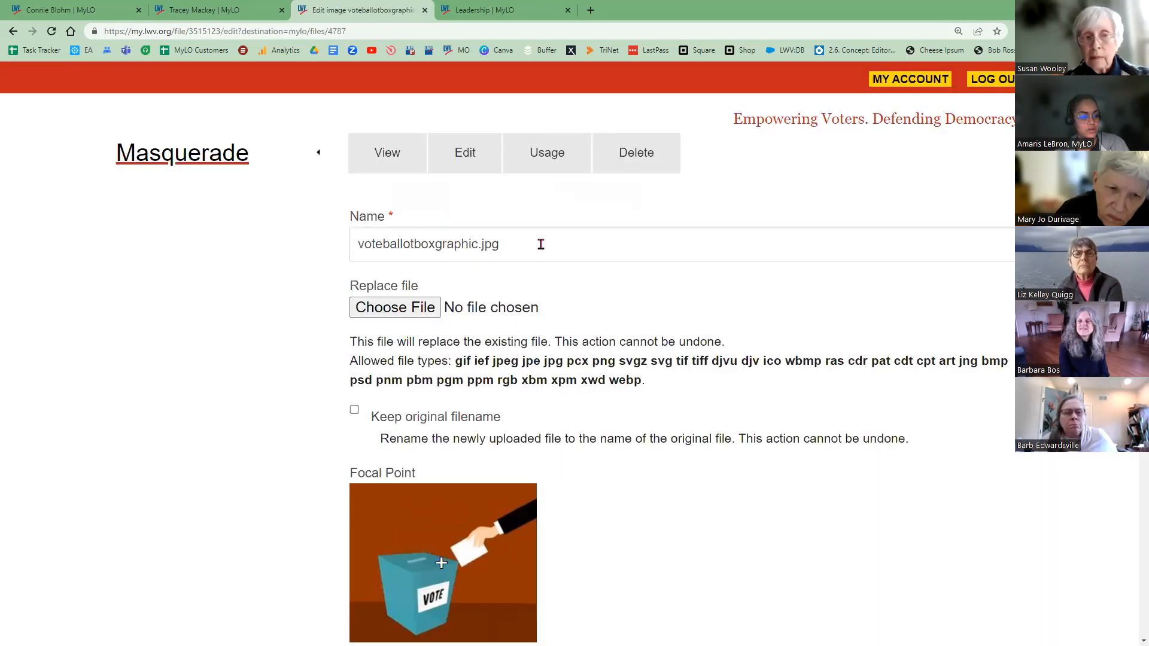
double_click(351, 261)
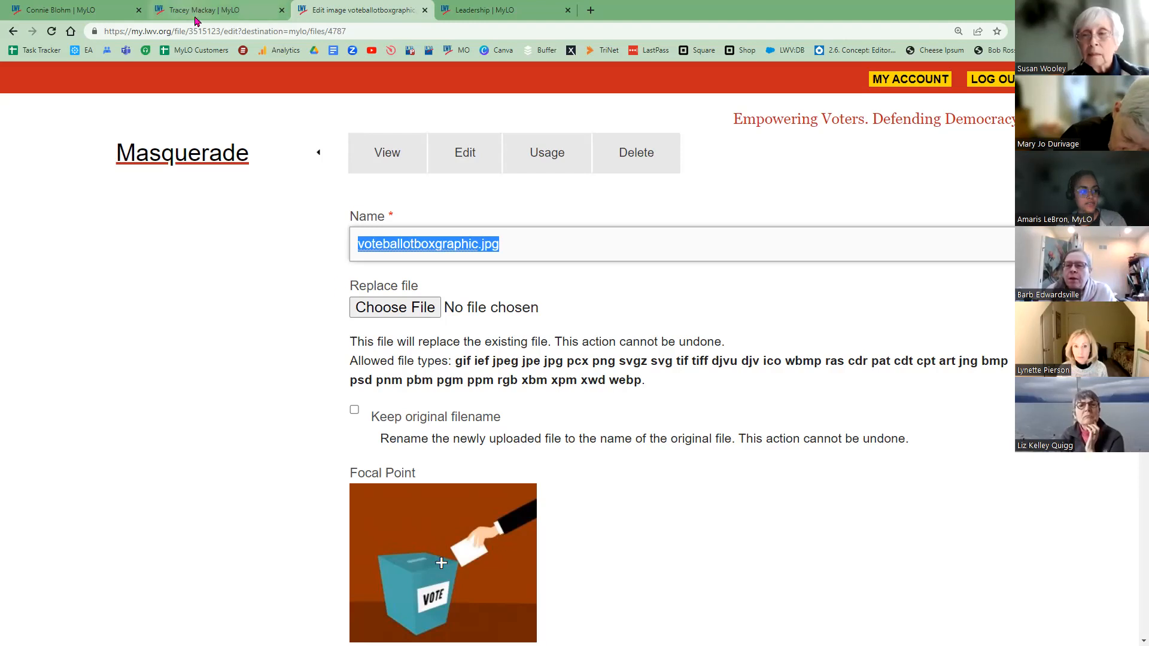
mouse_move(198, 19)
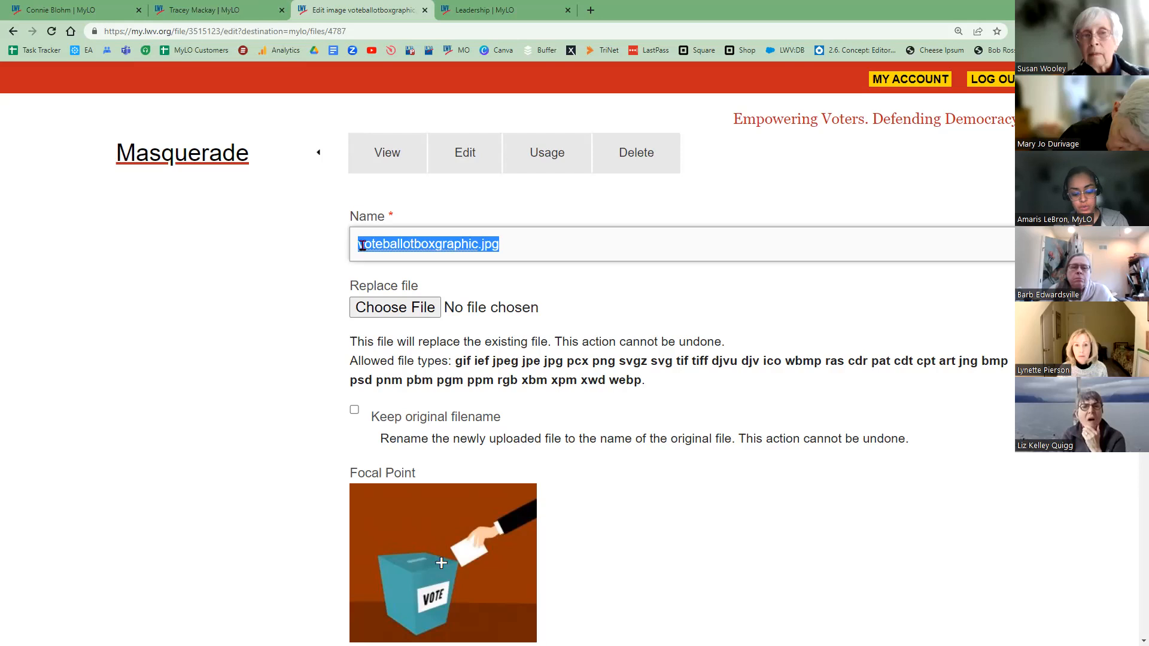
- Replace the image name with 'Voter box graphic'
text(Voter)
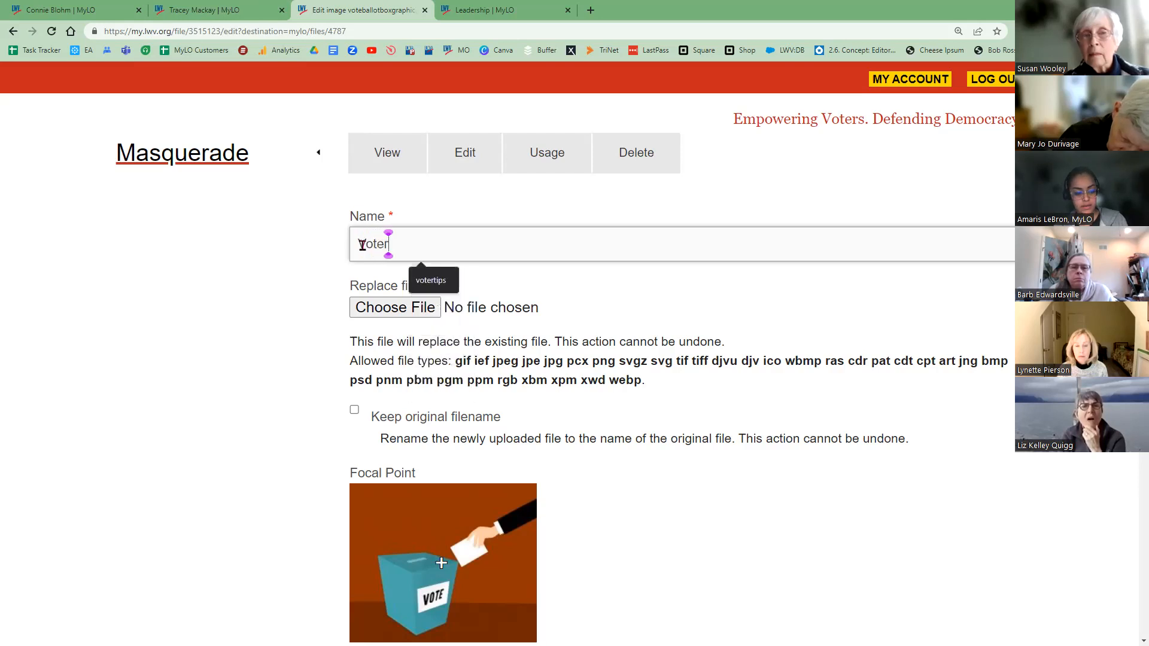
text( box grap)
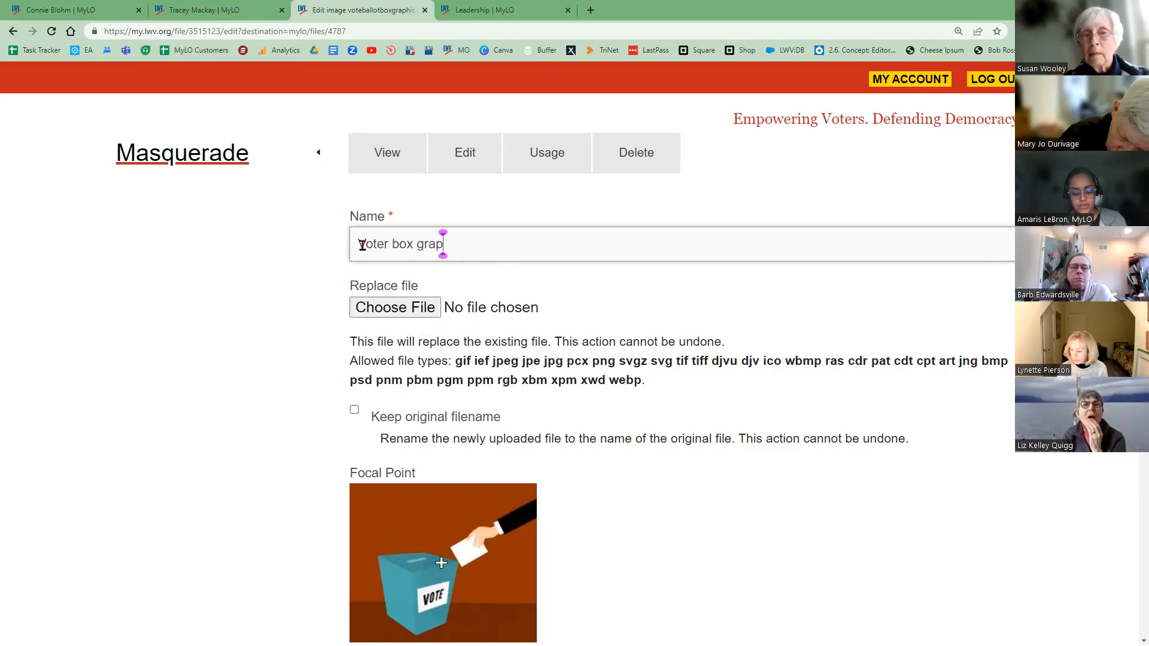
text(hic)
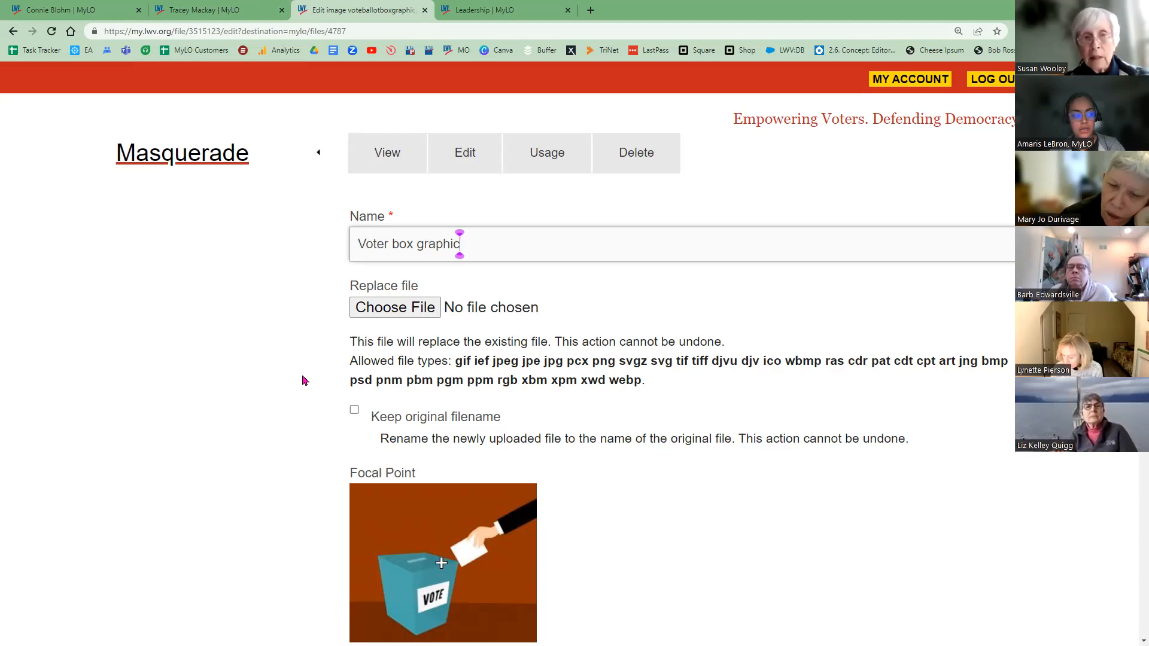
- Look over the image's description and alt text fields on the edit form
scroll(303, 380, down, 2)
scroll(300, 387, up, 1)
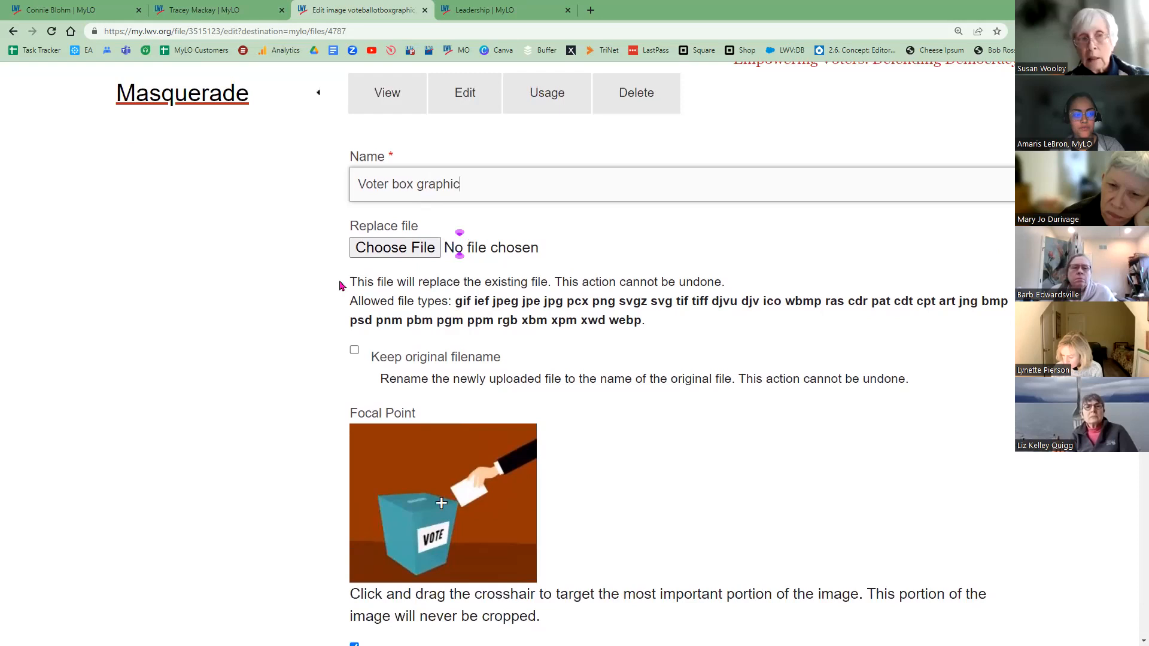
scroll(333, 385, down, 10)
scroll(304, 405, down, 10)
click(363, 490)
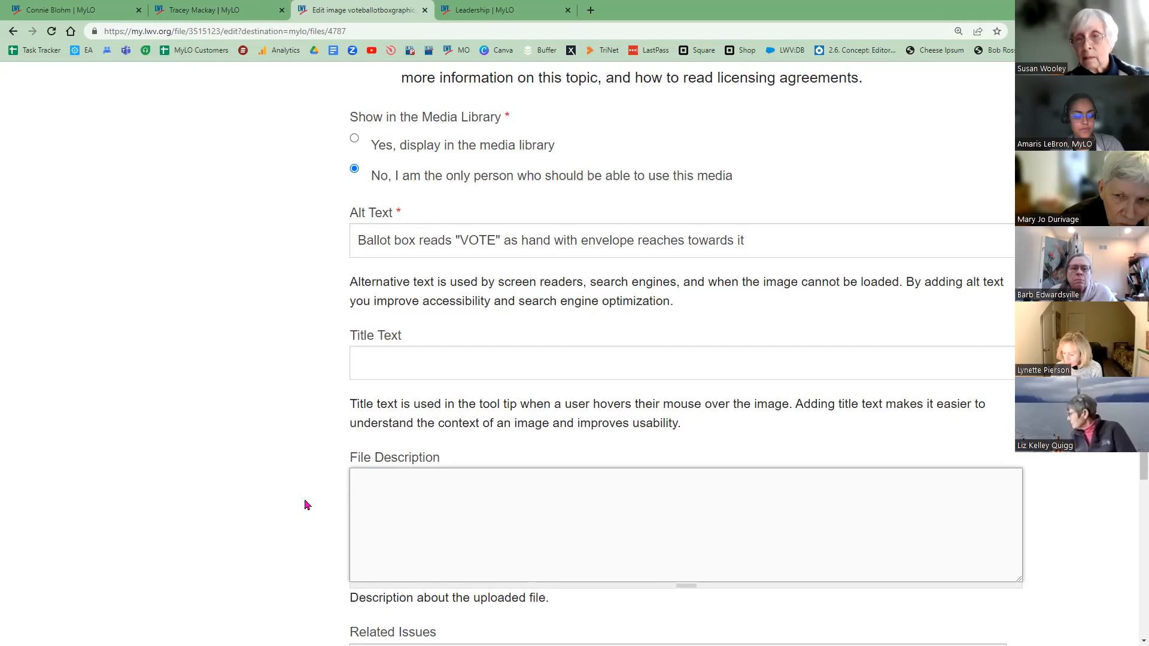
scroll(304, 505, up, 20)
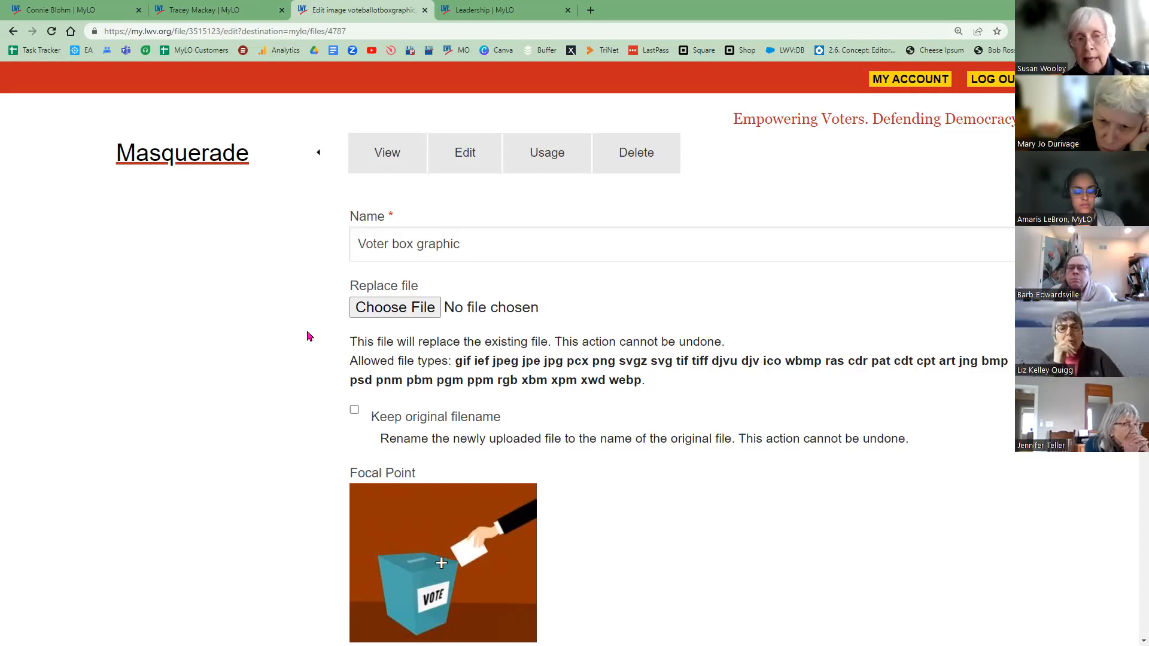
scroll(309, 347, down, 4)
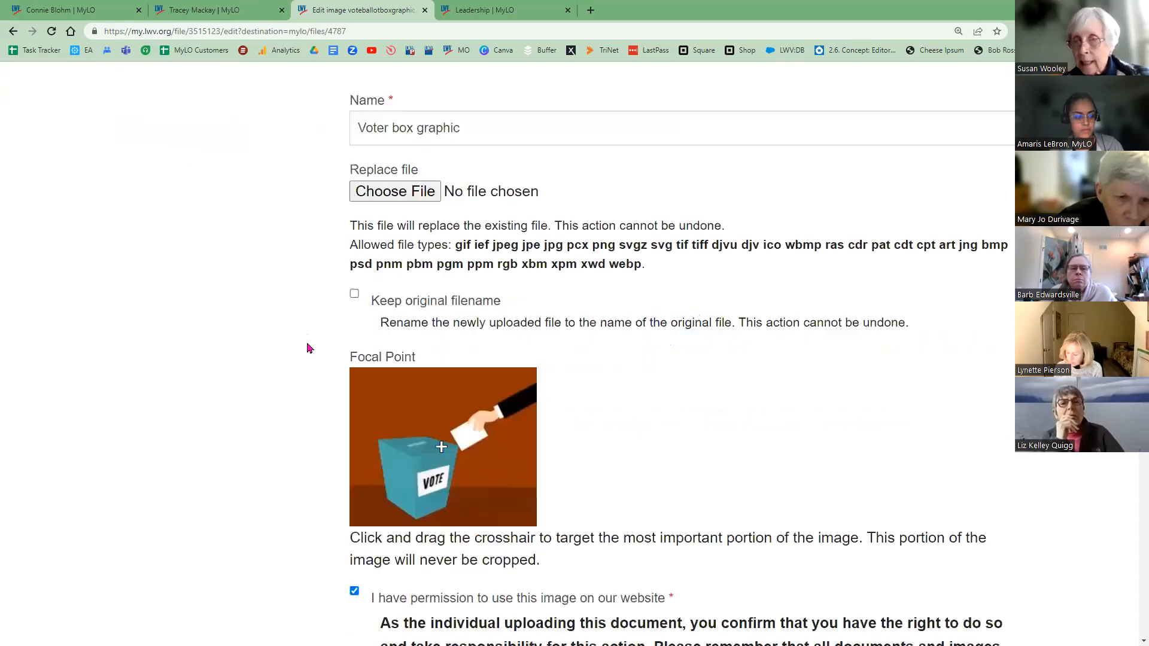
scroll(305, 363, down, 17)
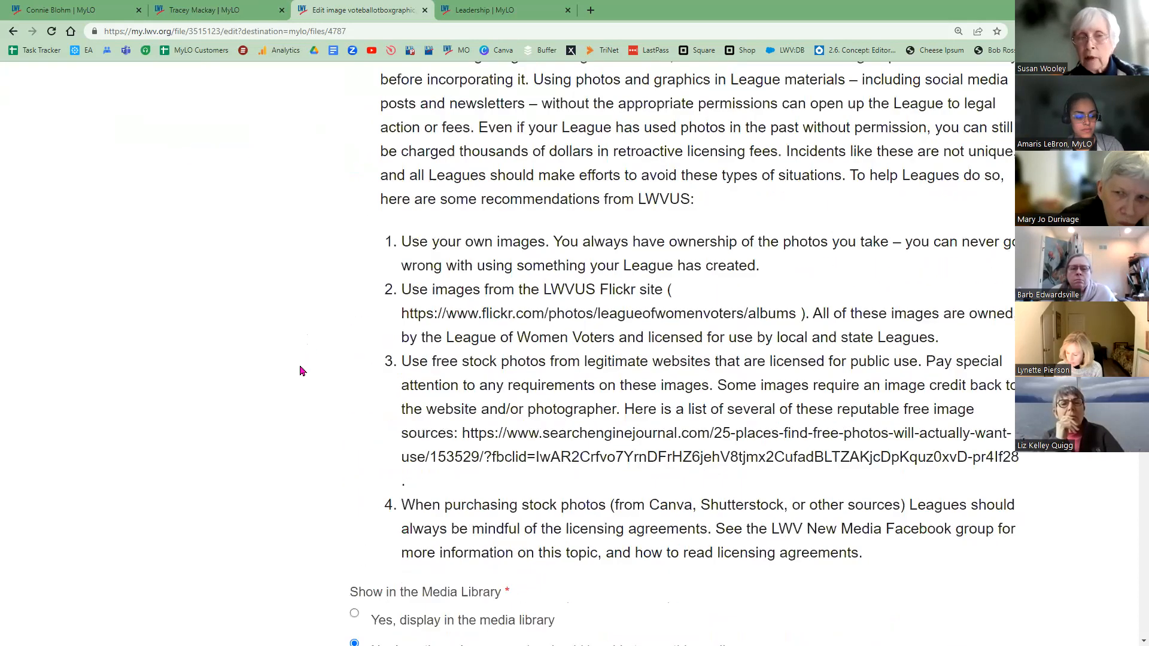
scroll(303, 372, down, 1)
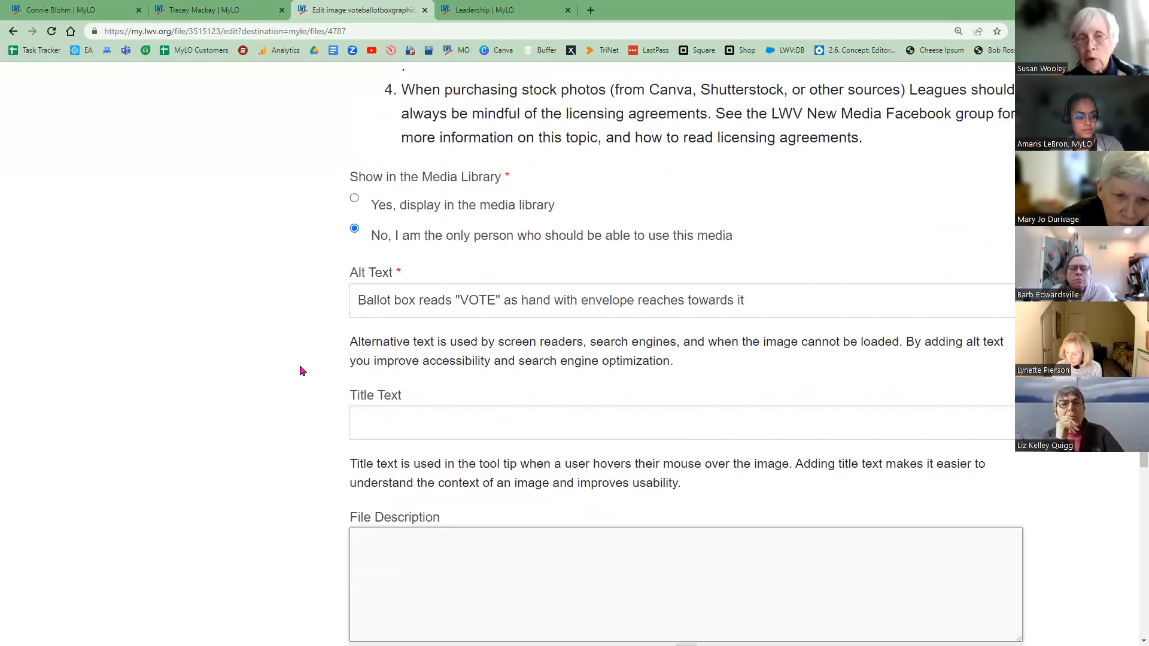
click(356, 304)
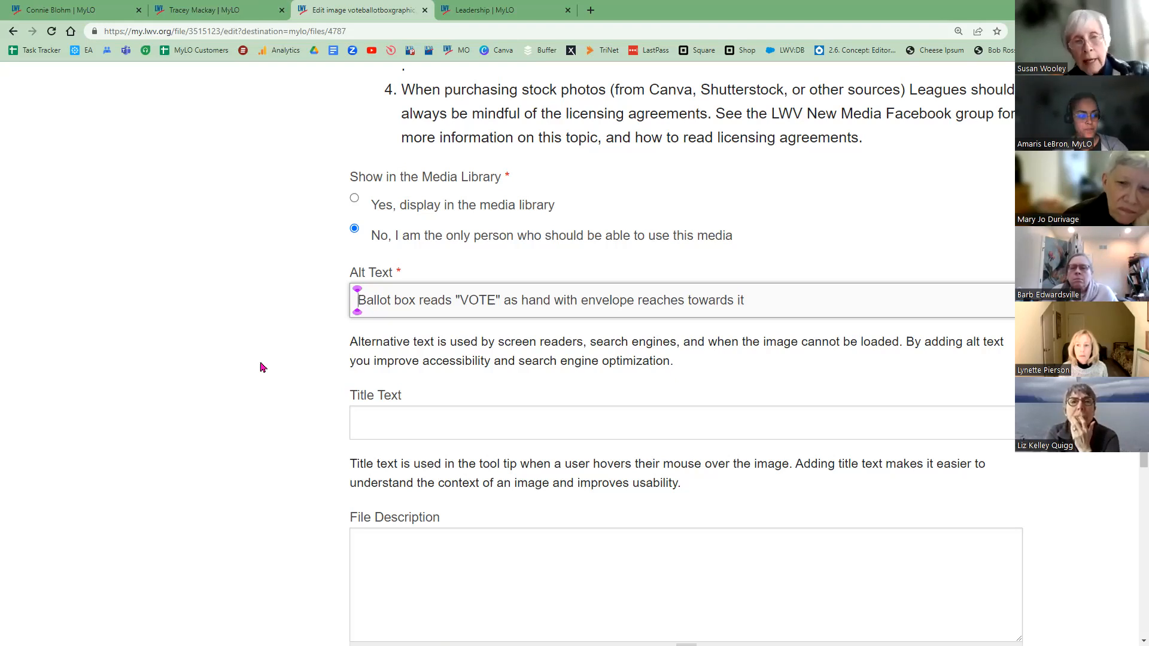
- Enter 'VOTE!' as the image title text and save the image details
click(469, 421)
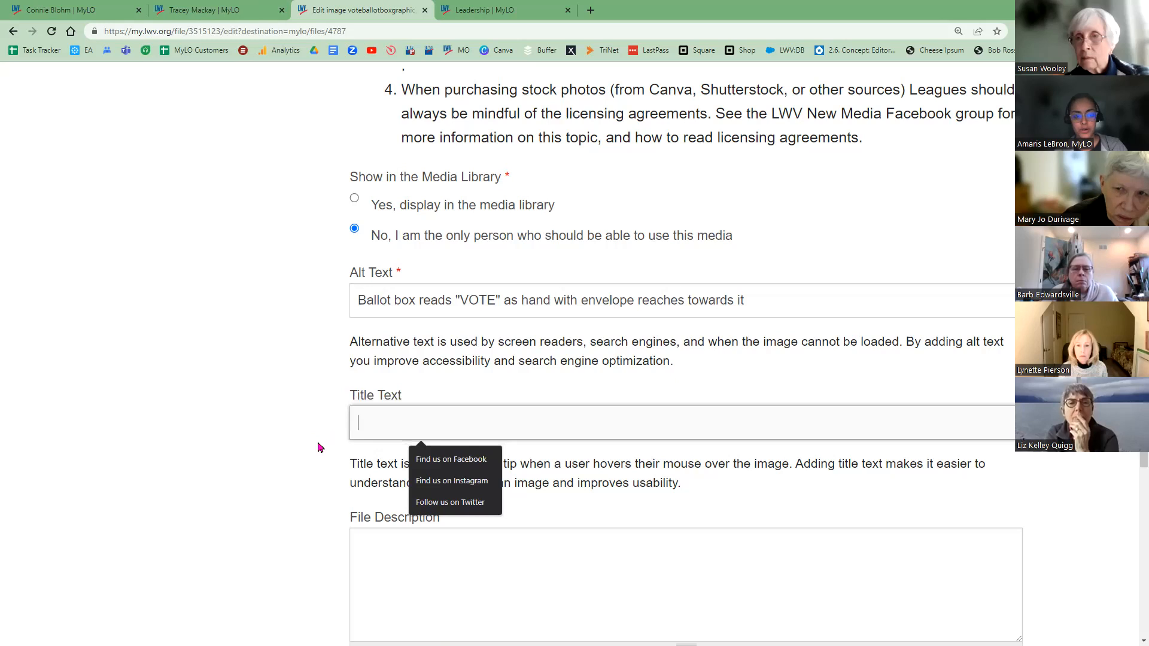
scroll(320, 440, down, 2)
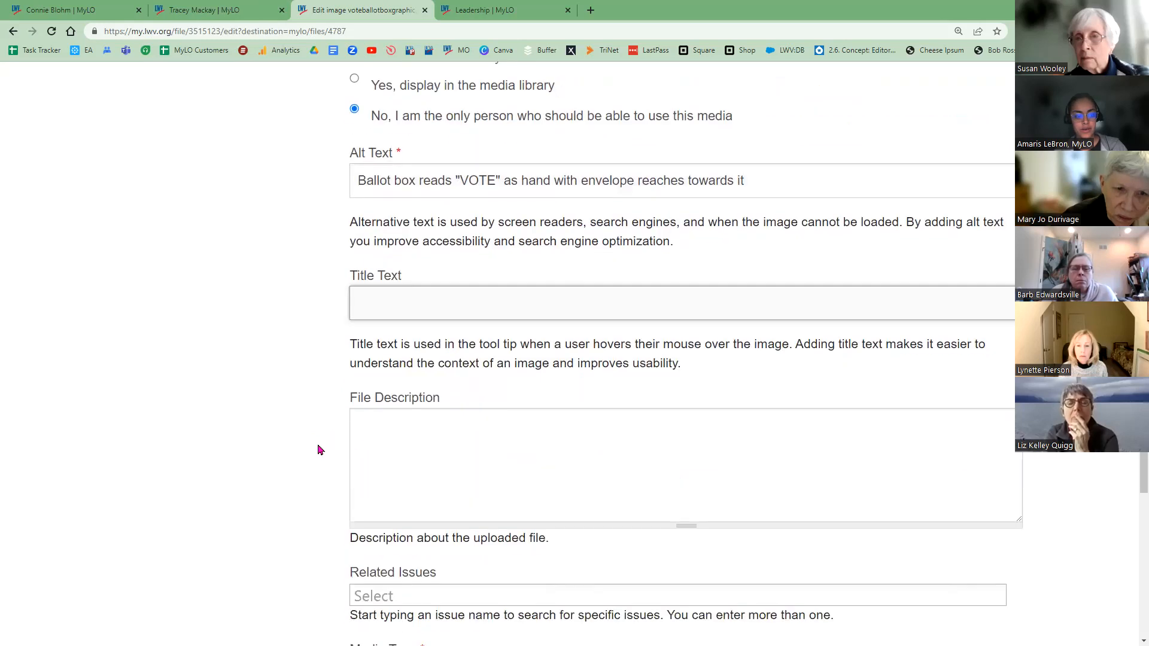
click(394, 301)
text(VOTE!)
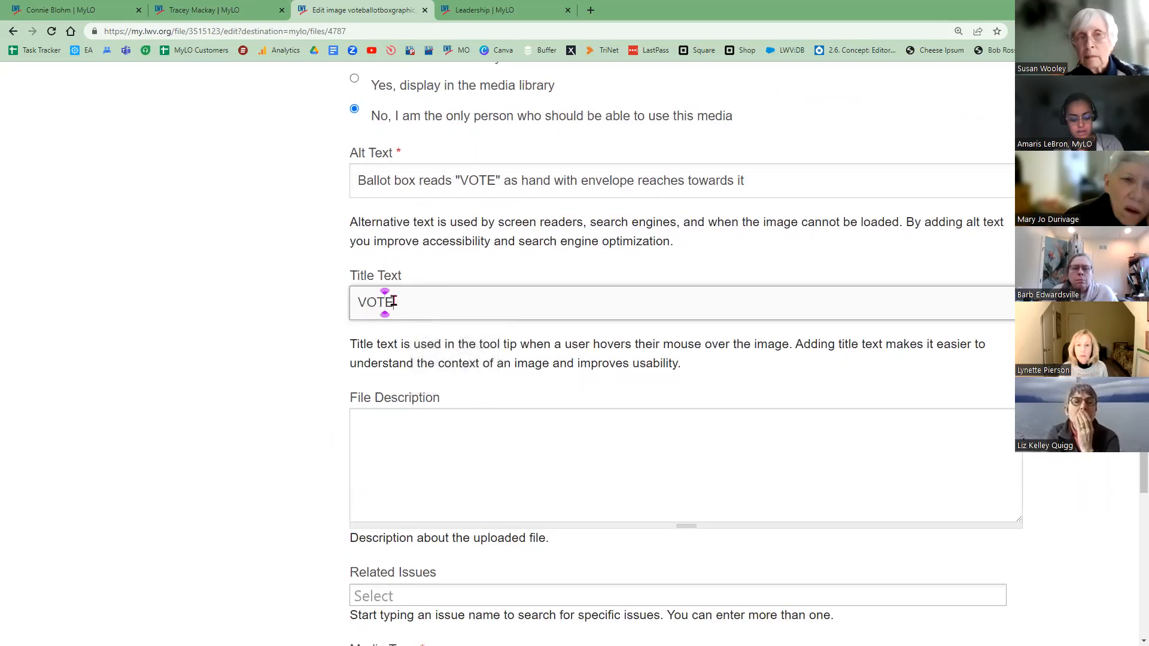
scroll(328, 399, down, 10)
click(372, 523)
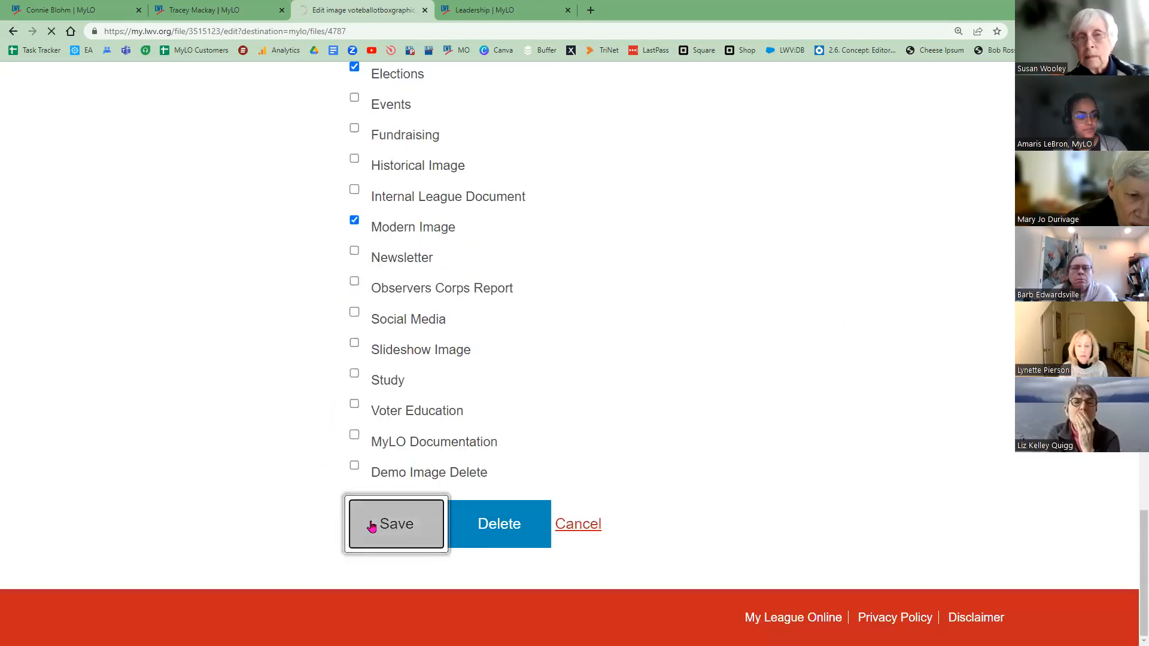
scroll(326, 377, down, 10)
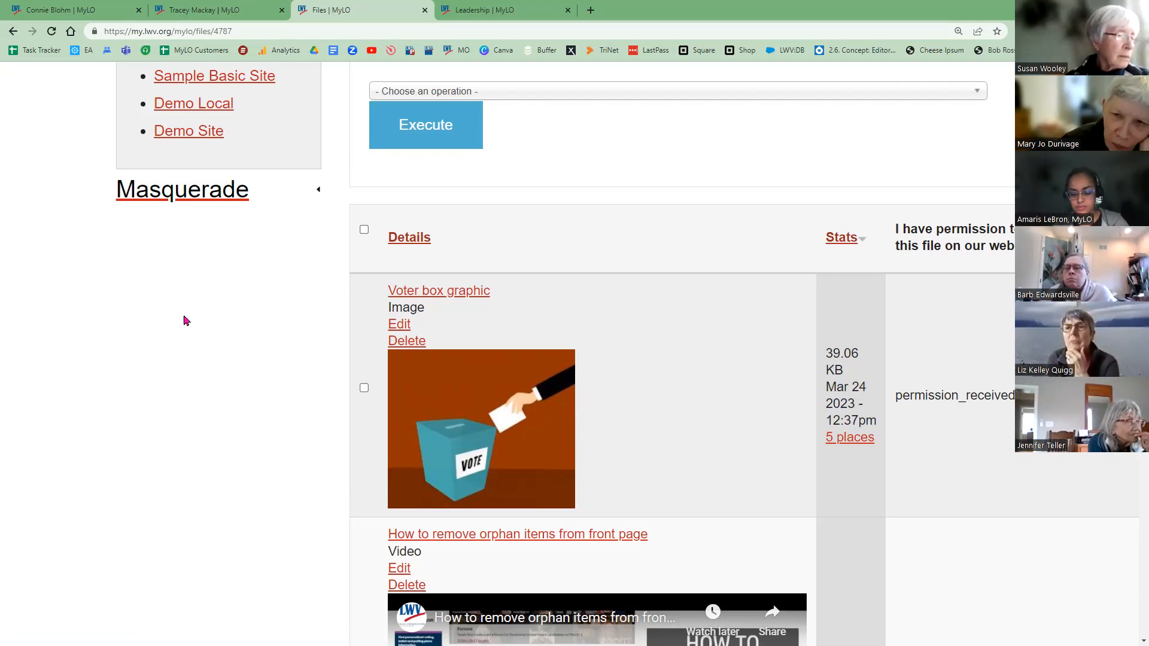
- Zoom out, reload the full Manage My MyLO Files list, then switch to the Leadership page
key(ctrl+minus)
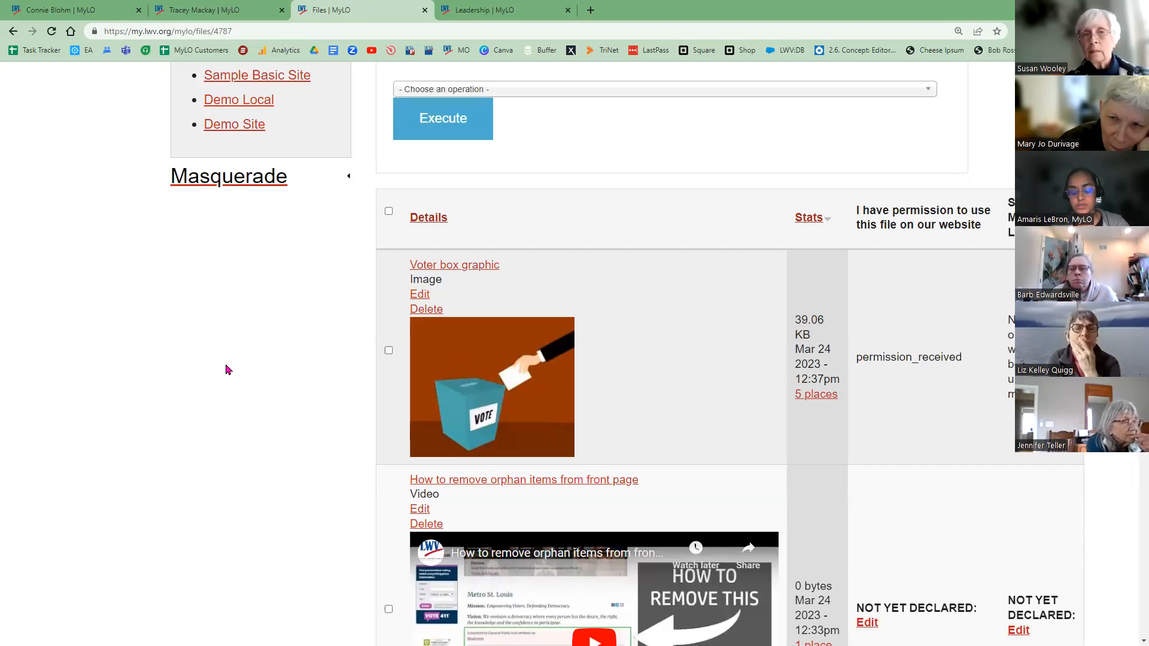
scroll(251, 421, up, 10)
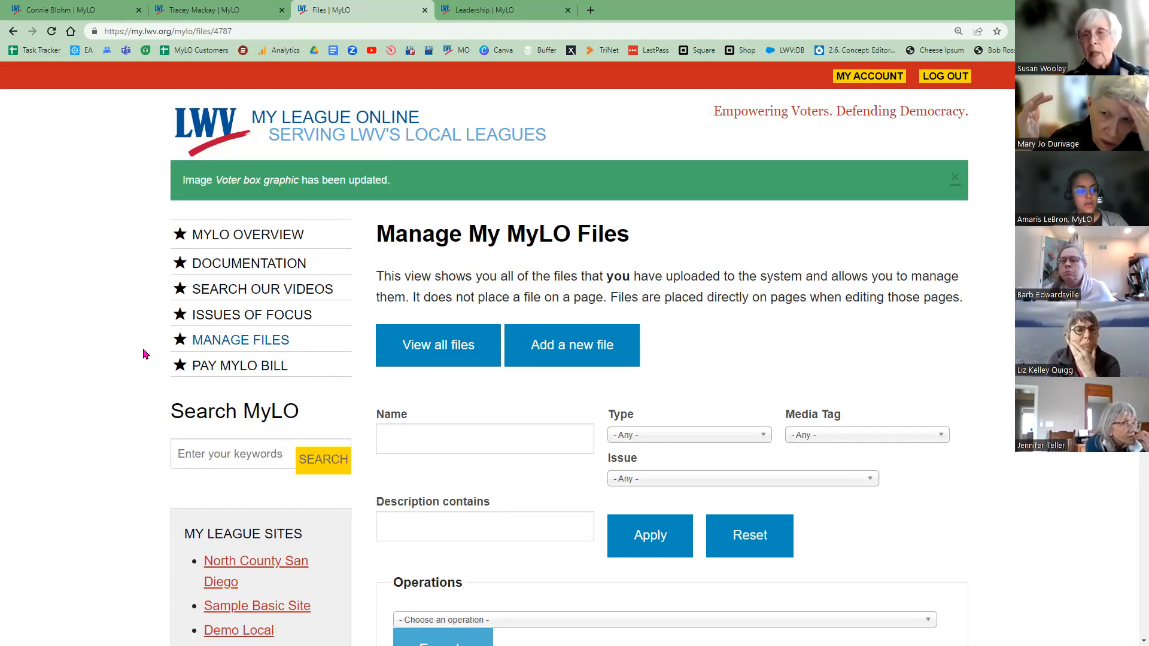
scroll(145, 357, down, 6)
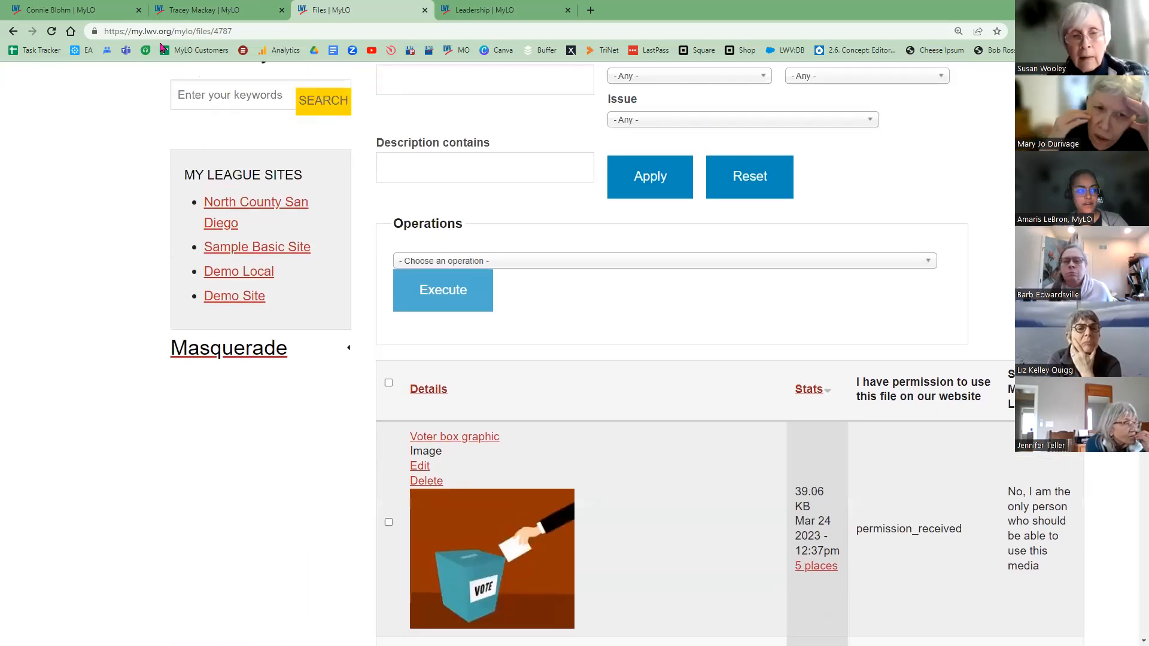
drag(214, 33, 244, 33)
key(BackSpace)
key(Return)
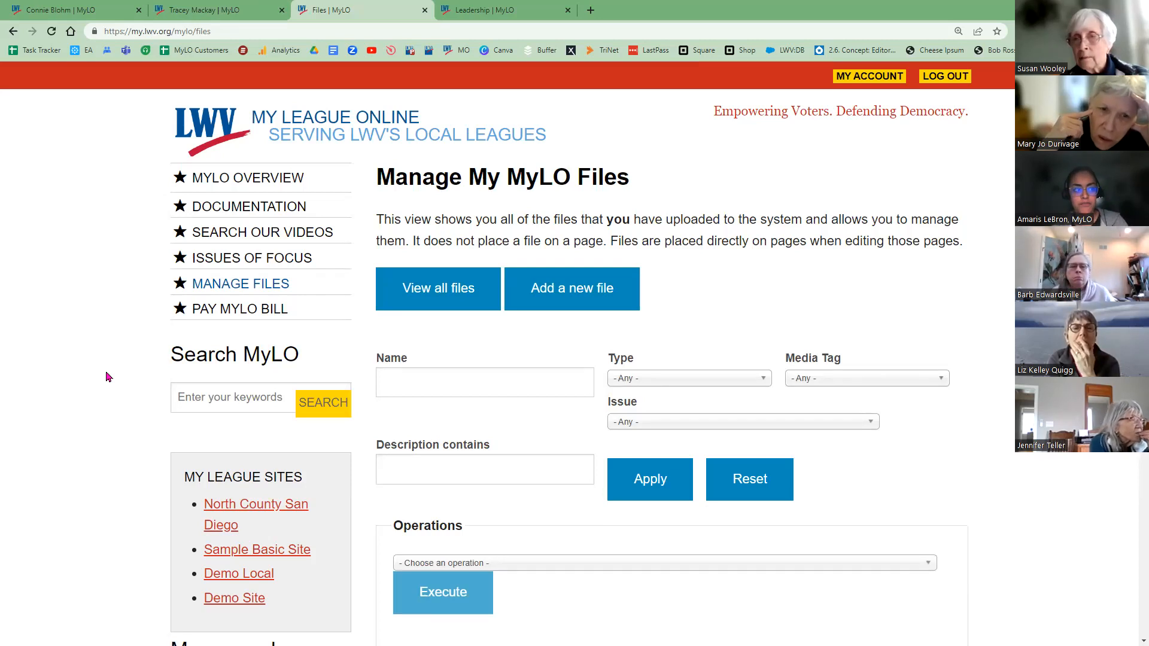
click(467, 8)
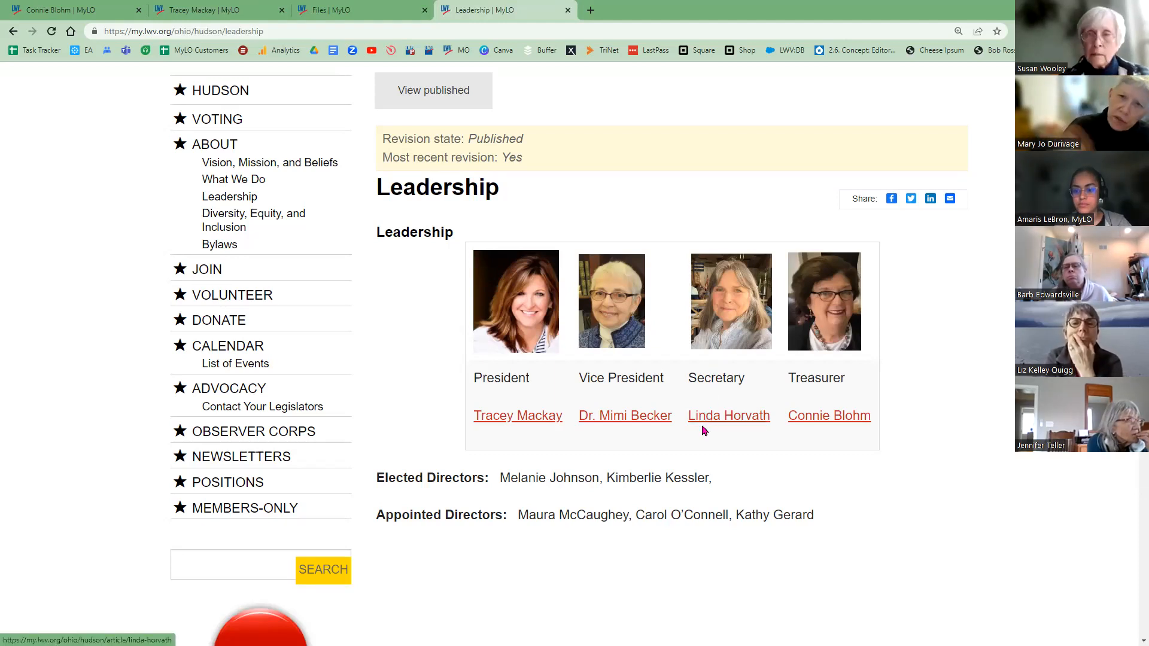
- Open Demo Site from My League Sites and start a new draft, scrolled to the body editor
click(357, 9)
scroll(490, 446, down, 5)
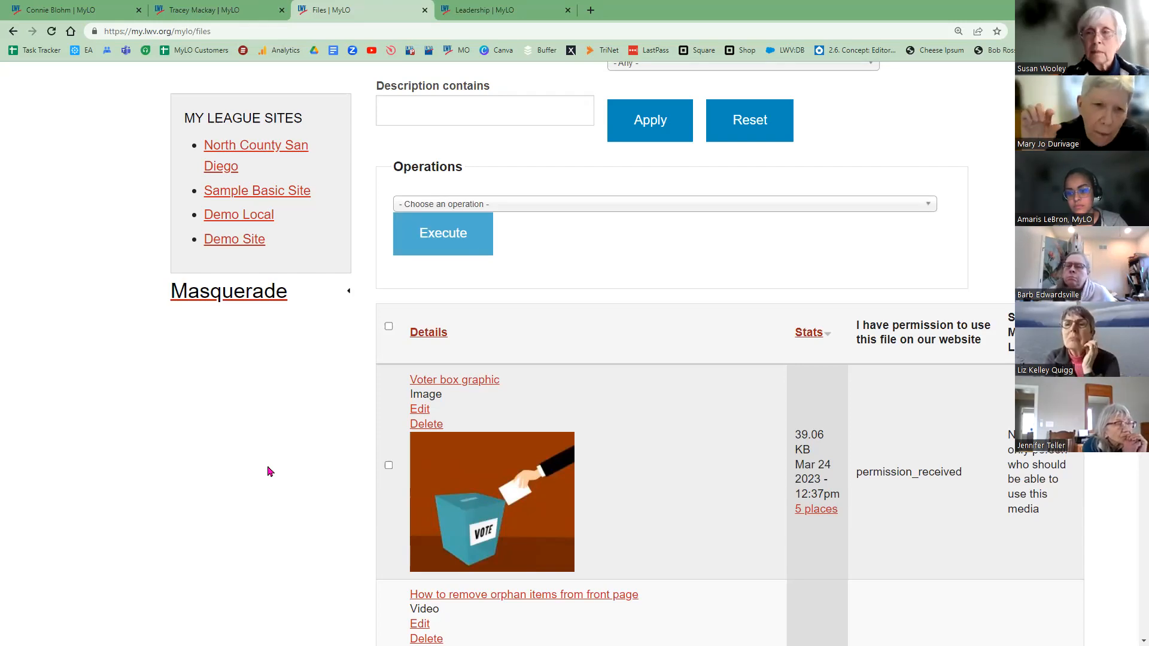
click(235, 249)
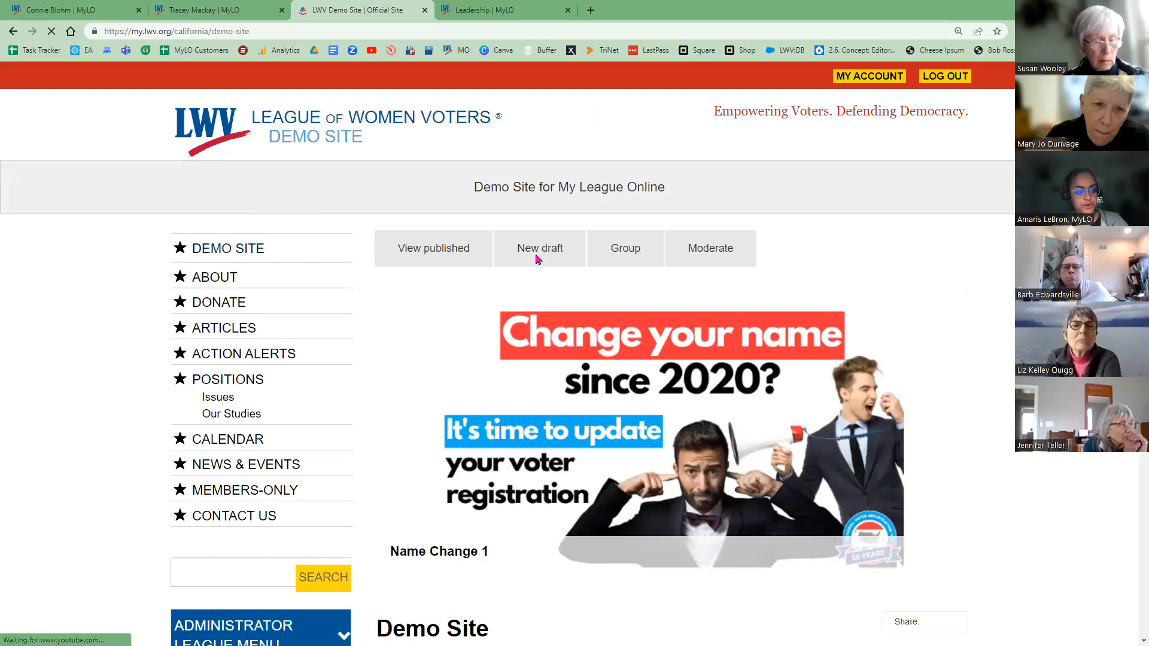
click(537, 259)
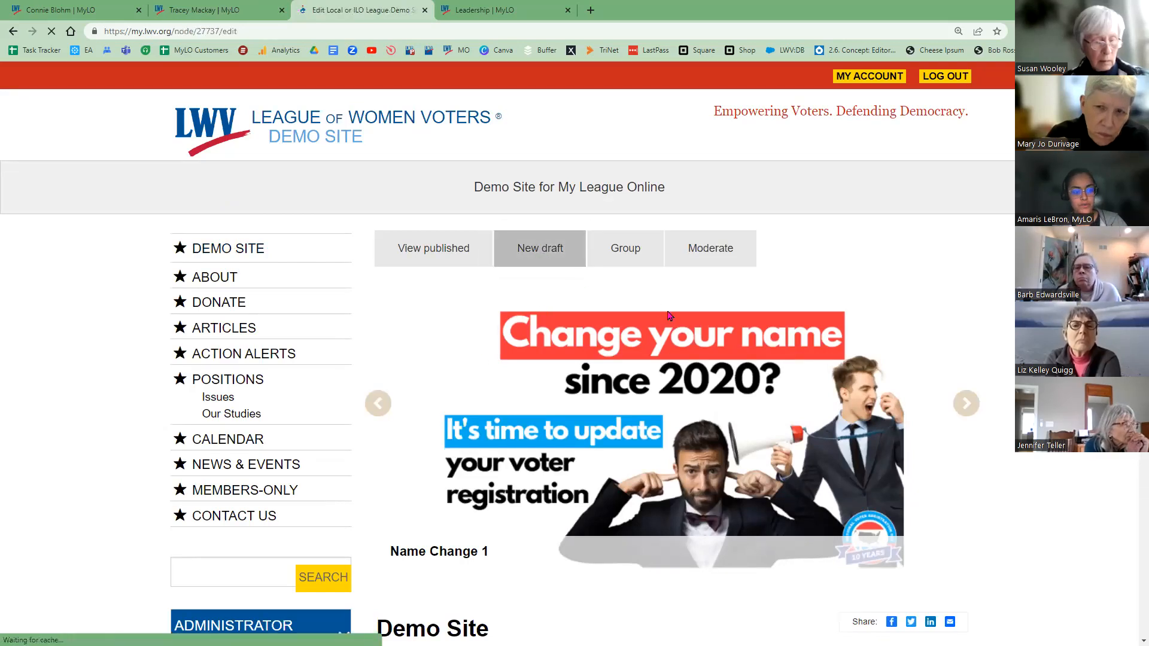
scroll(836, 381, down, 2)
scroll(844, 380, down, 1)
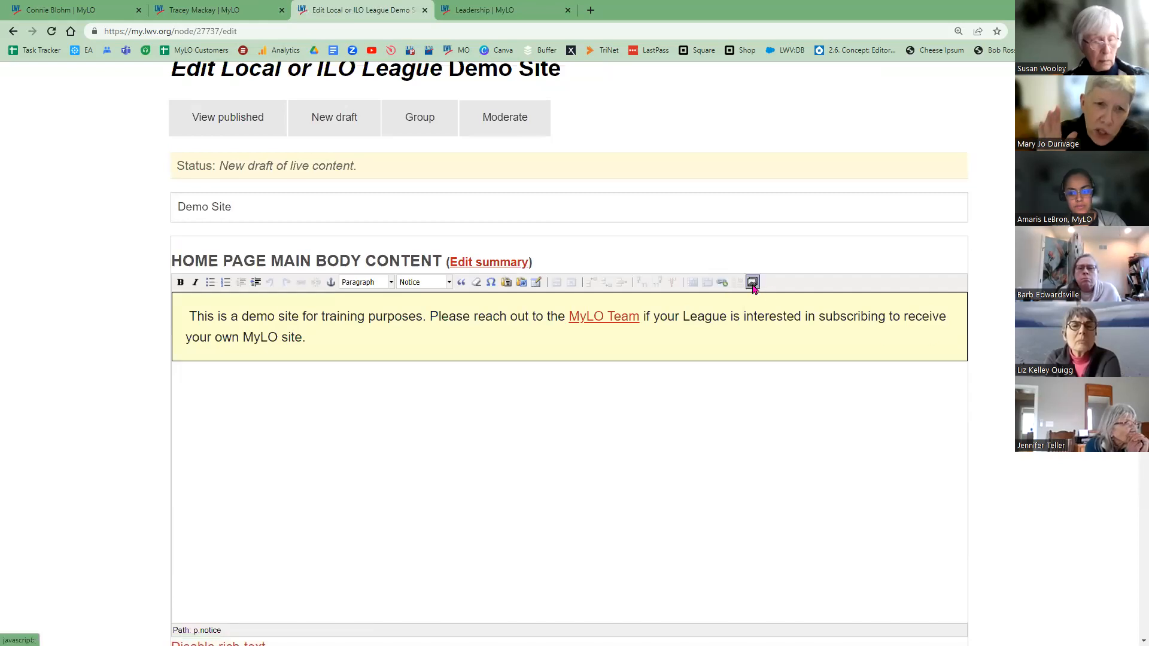
- Open the media browser's MY FILES tab and search file names for 'voter box graphic'
click(752, 283)
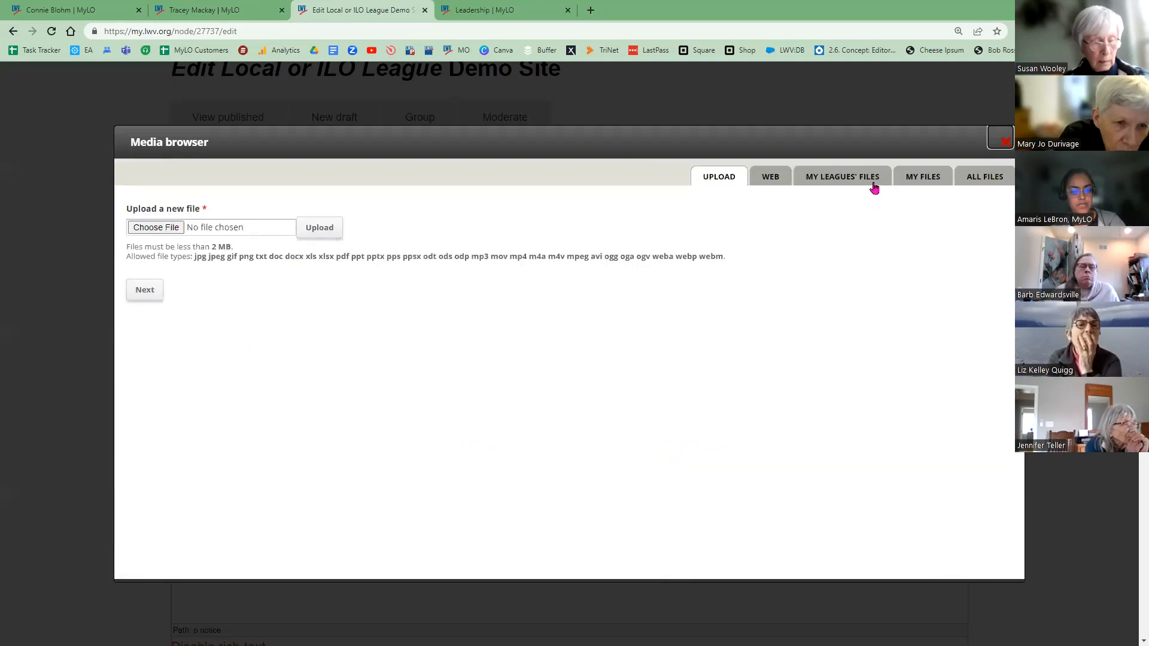
click(906, 180)
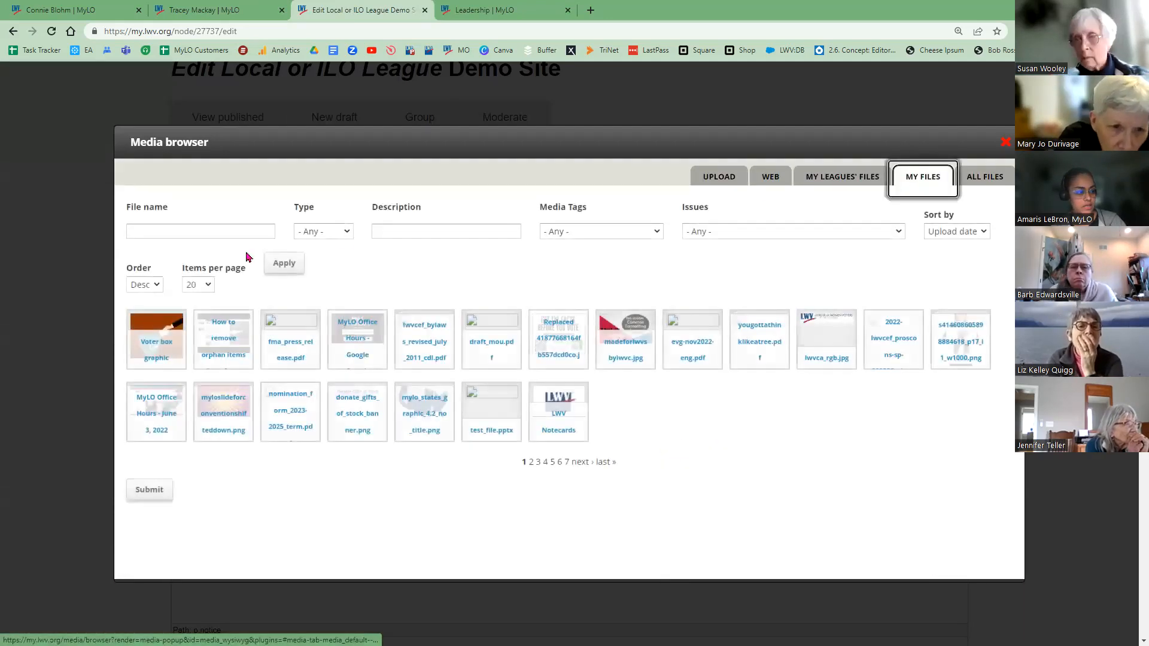
click(214, 234)
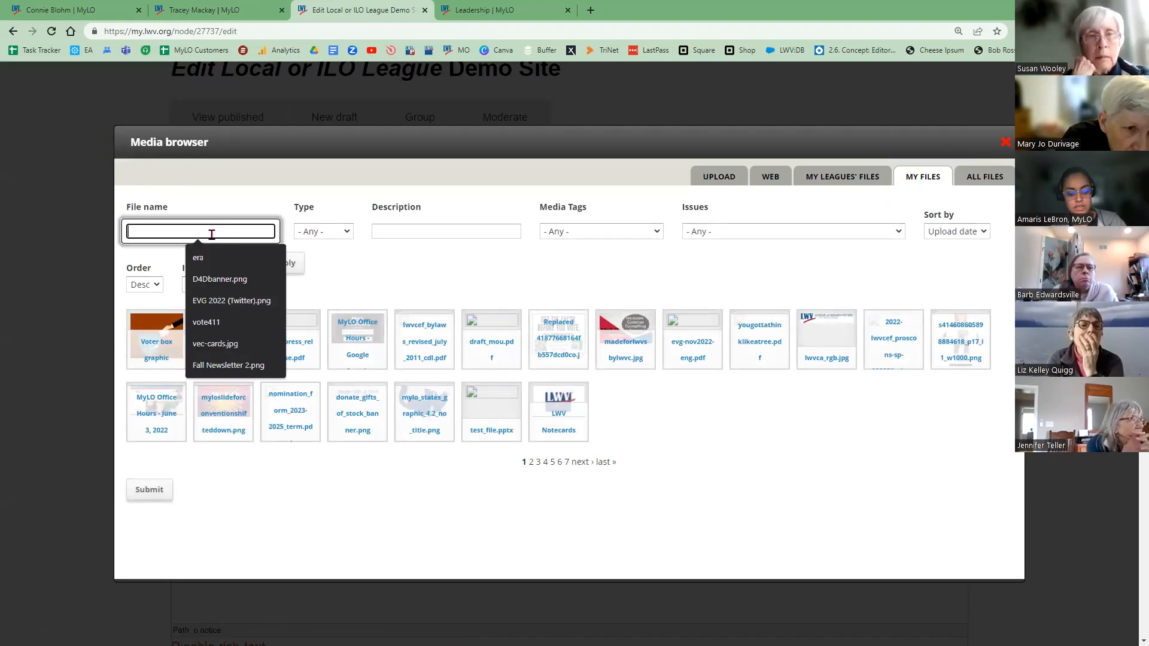
text(voter)
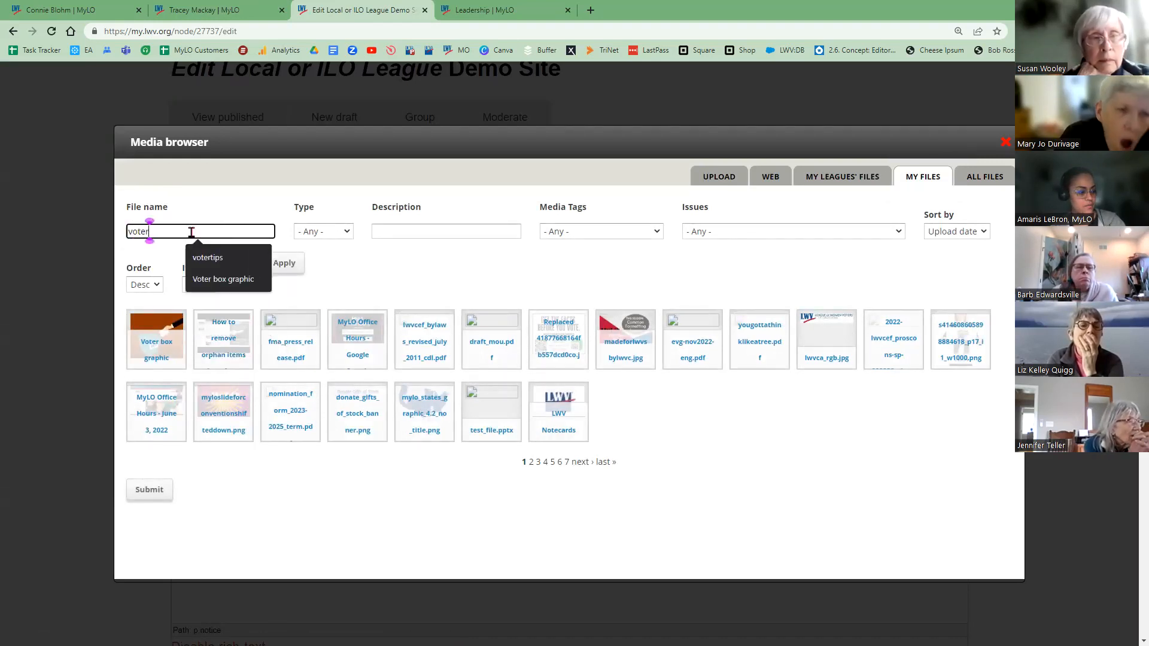
text( box grpa)
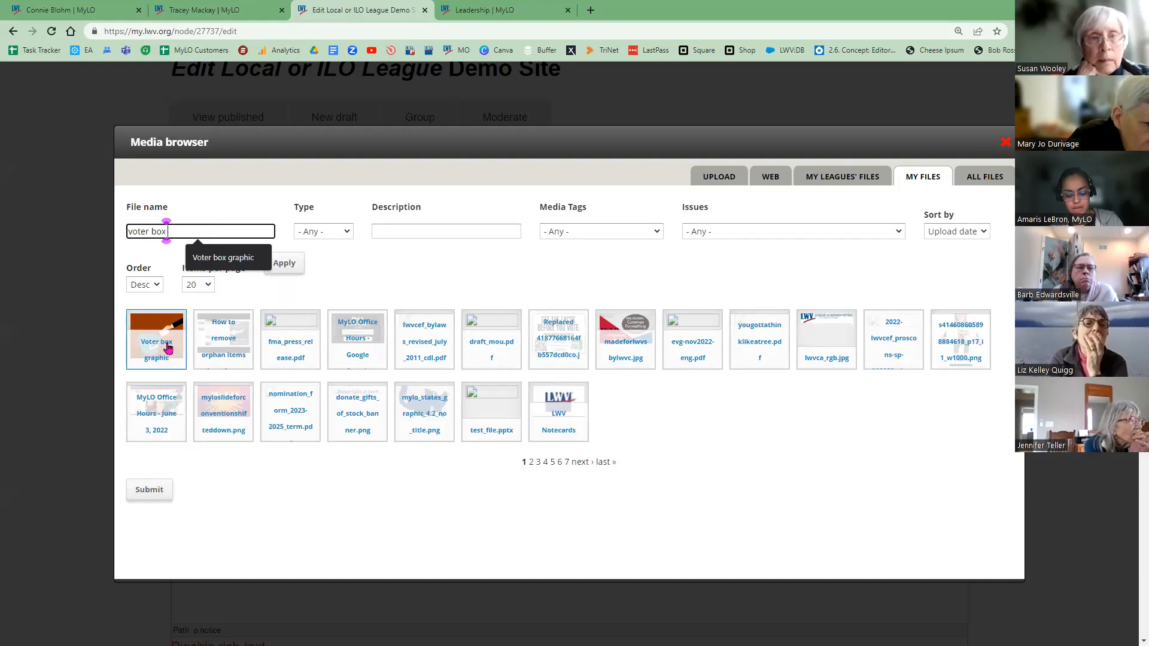
key(BackSpace)
key(BackSpace)
text(aphic)
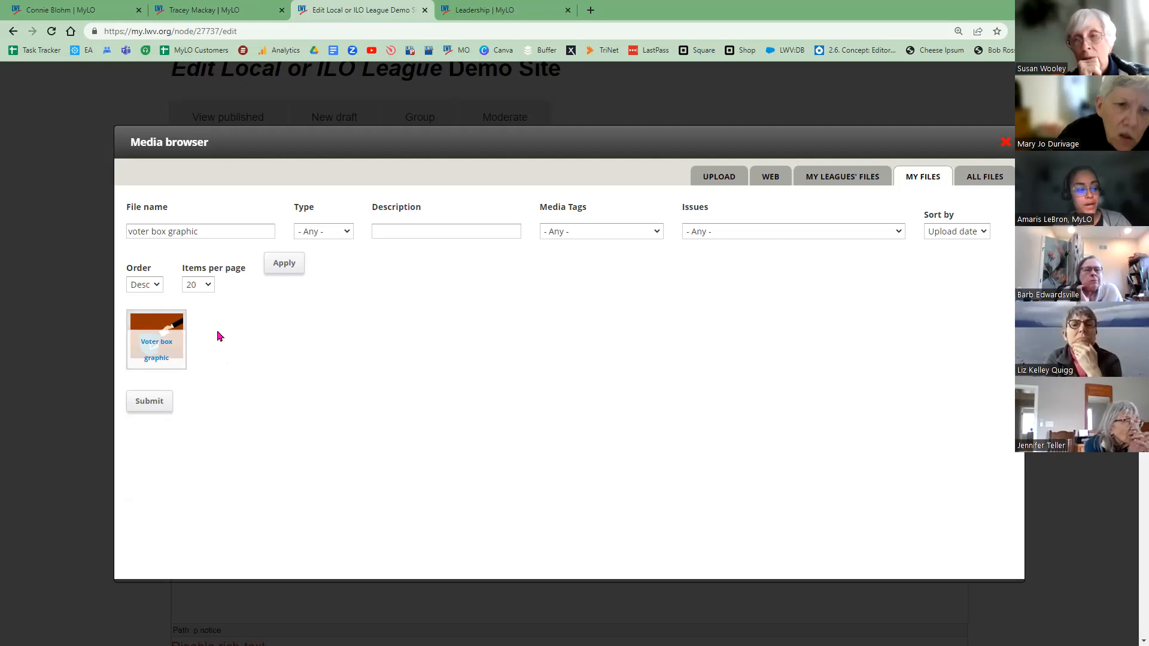
click(146, 353)
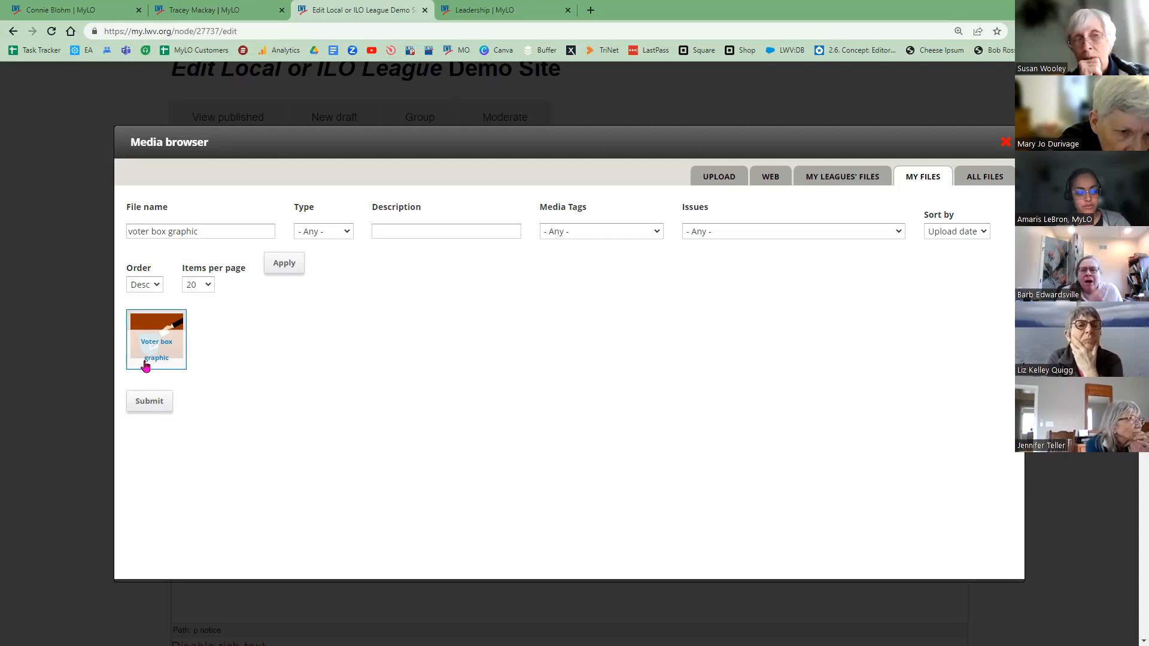
- Clear the file name filter and filter by description 'vote' instead
click(218, 231)
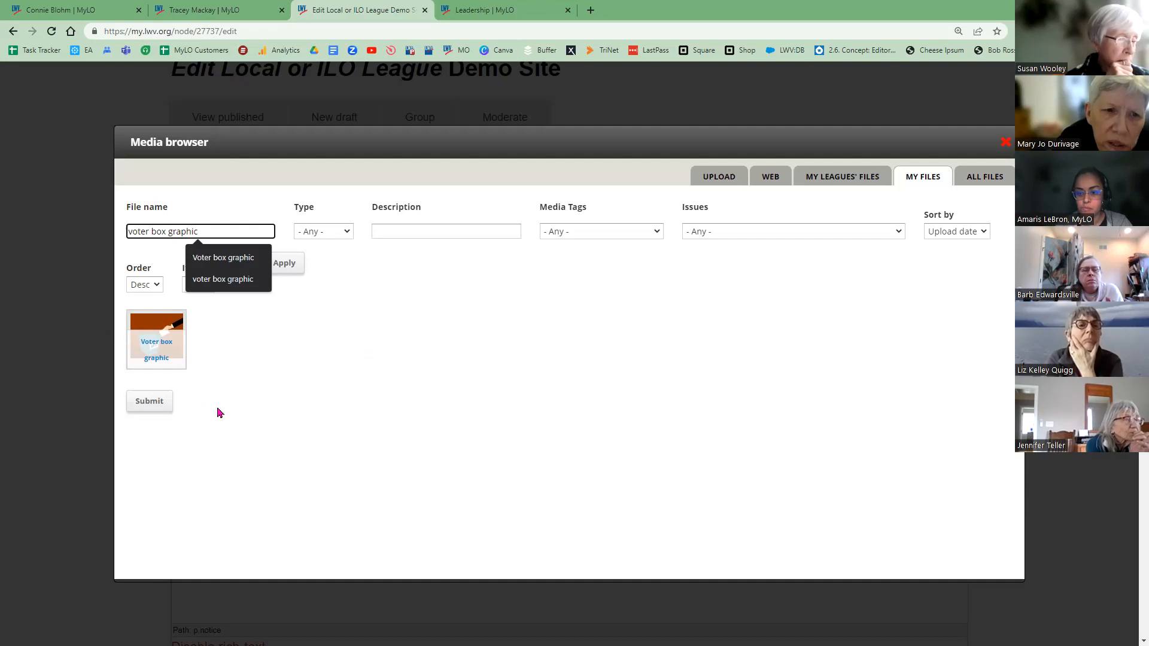
click(419, 233)
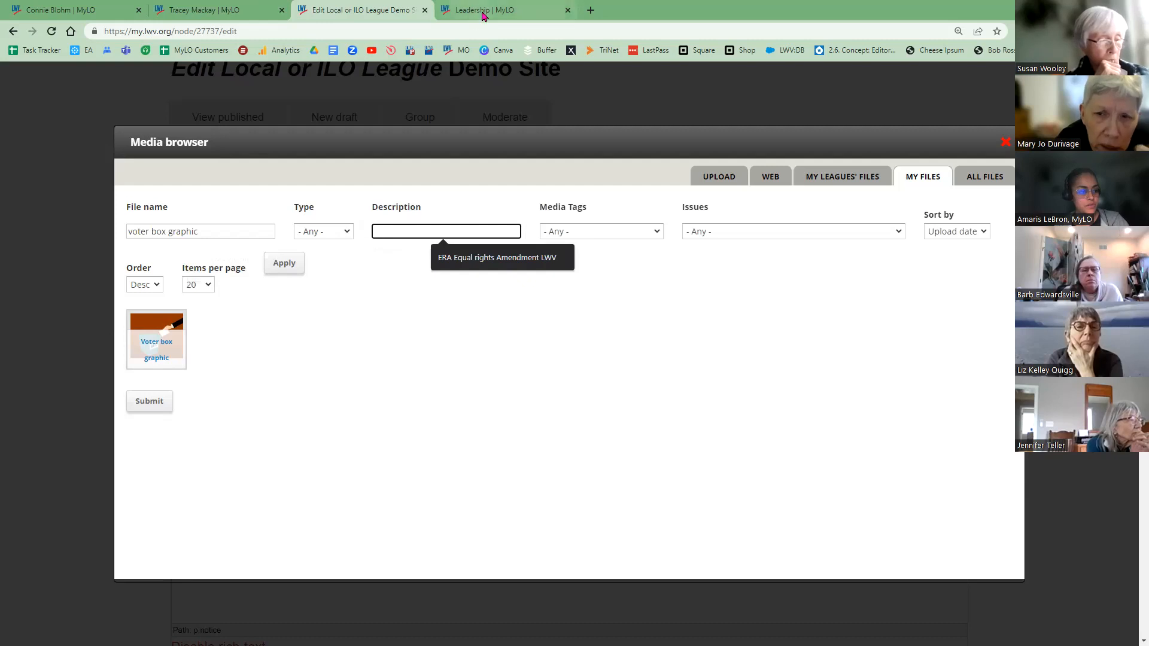
click(240, 231)
drag(239, 231, 56, 231)
key(BackSpace)
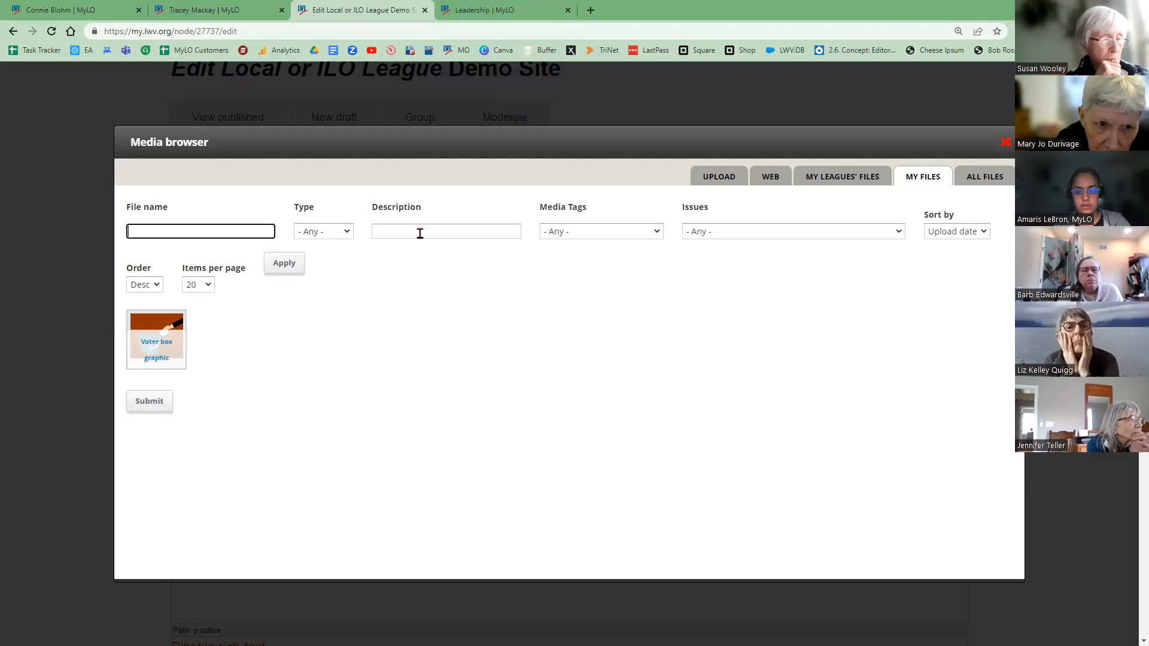
click(420, 234)
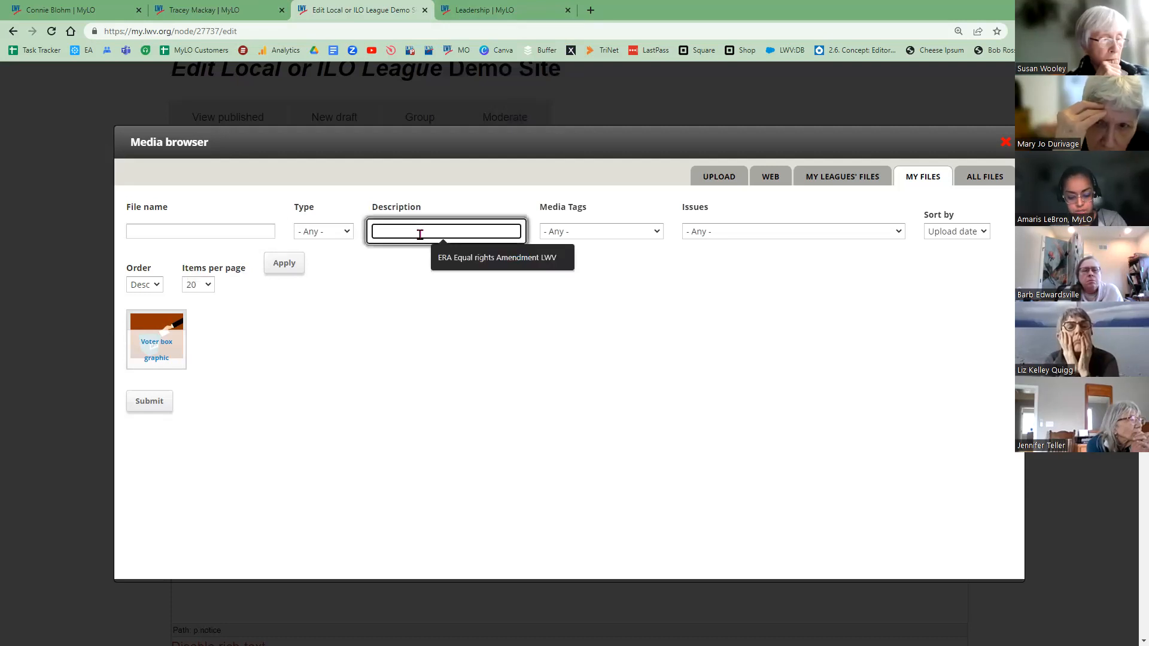
text(vote)
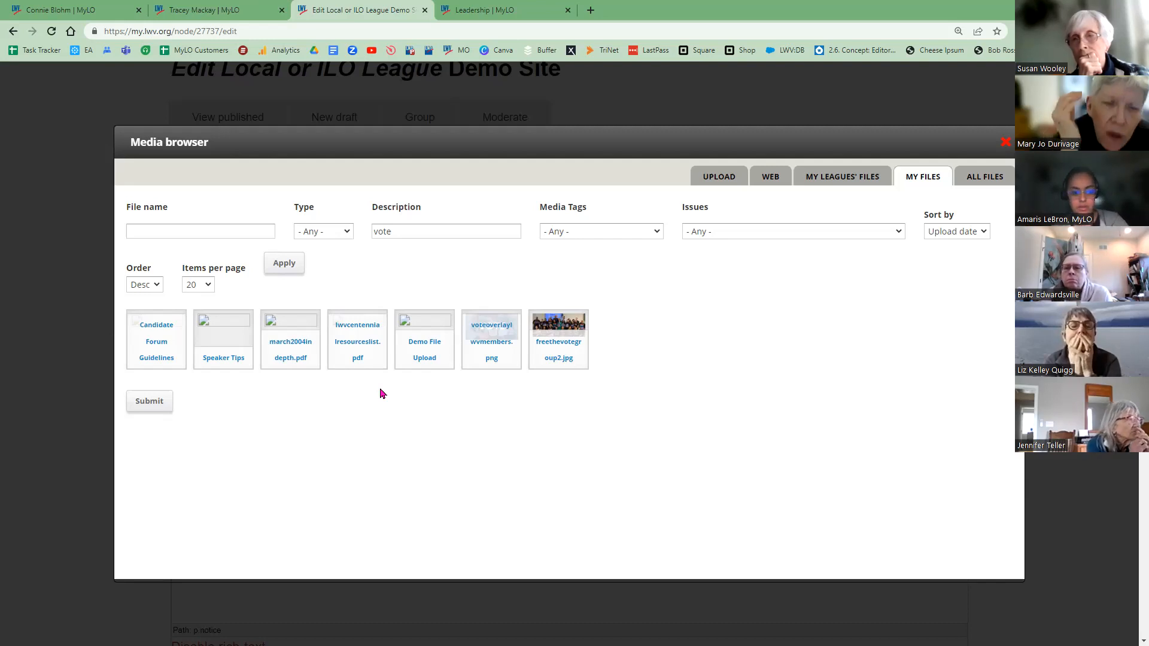
- Delete 'vote' from the description filter and switch to the Hudson Leadership page
double_click(397, 231)
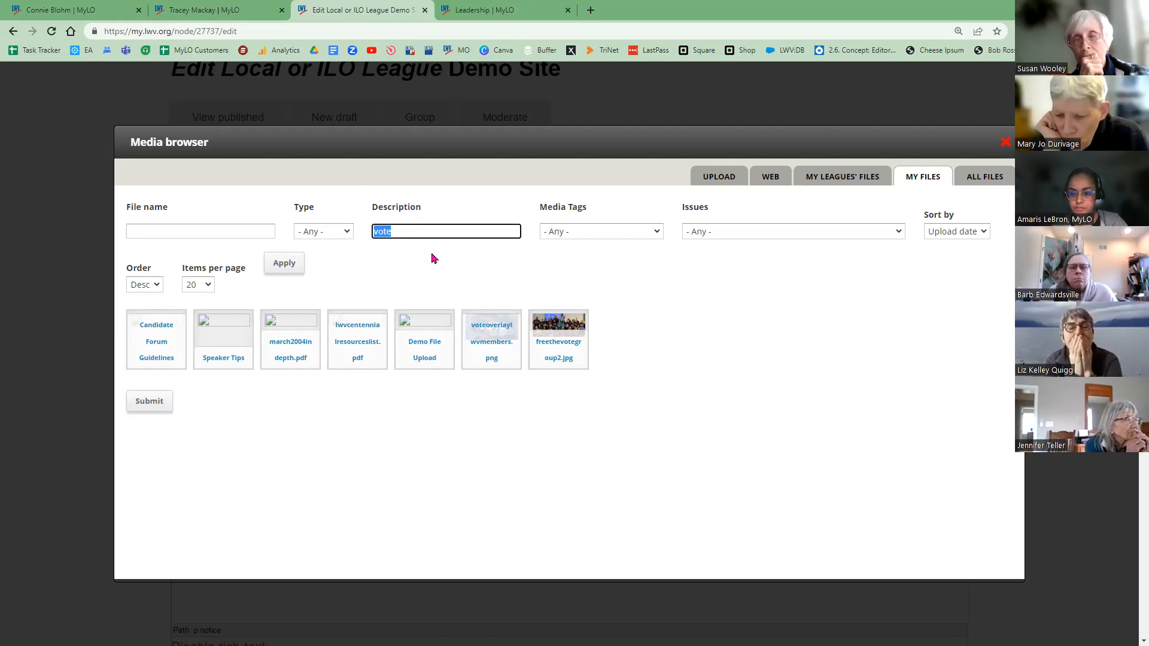
key(BackSpace)
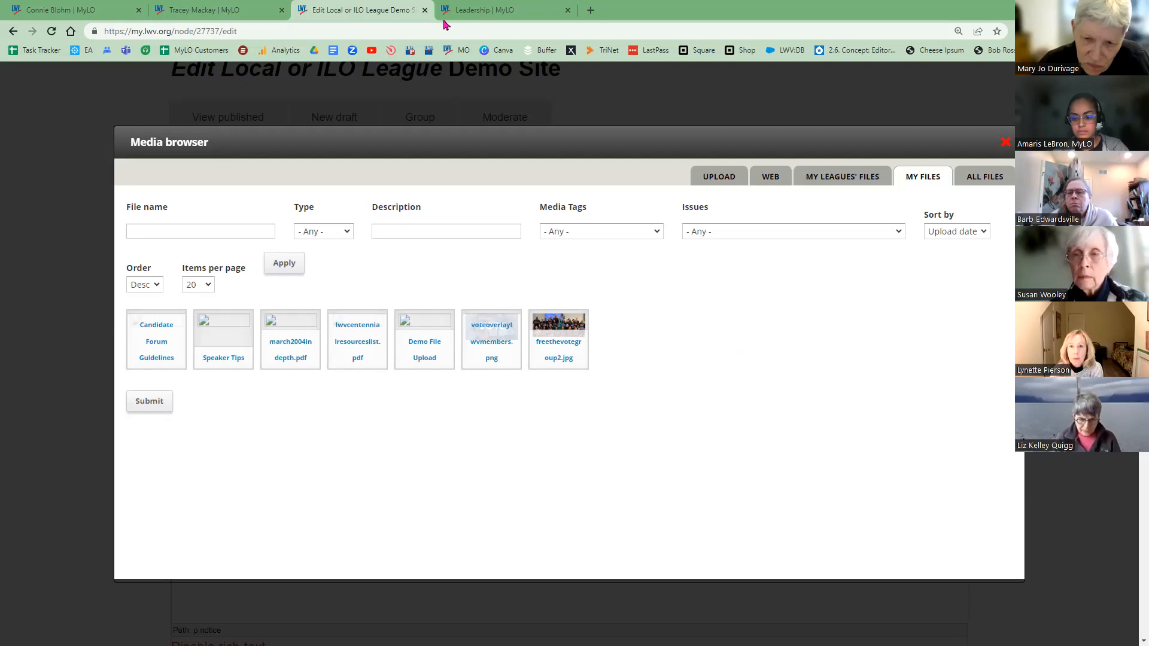
click(520, 6)
- Load the mylo/files management page and scroll down the file list
click(362, 29)
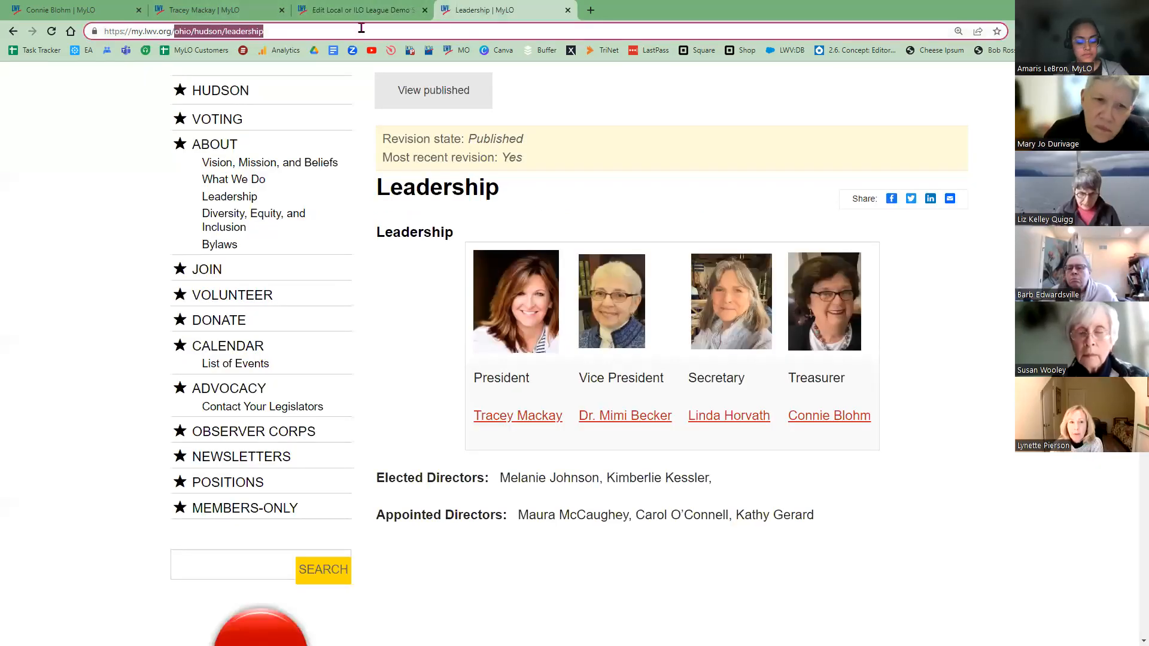
text(ylo/files)
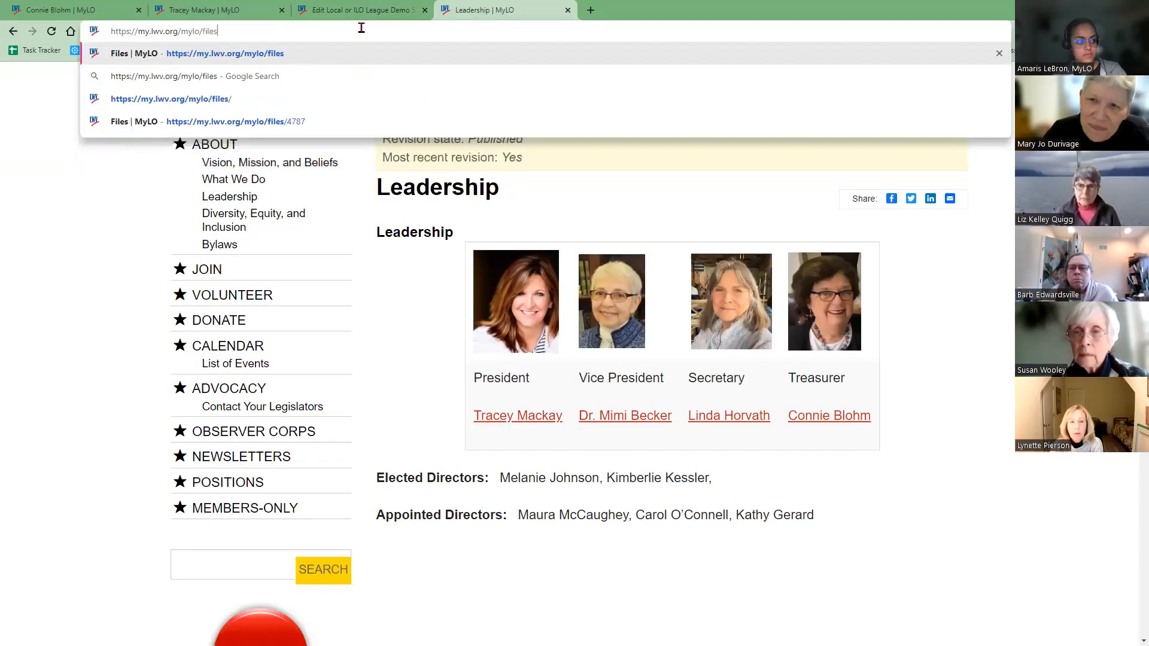
key(Return)
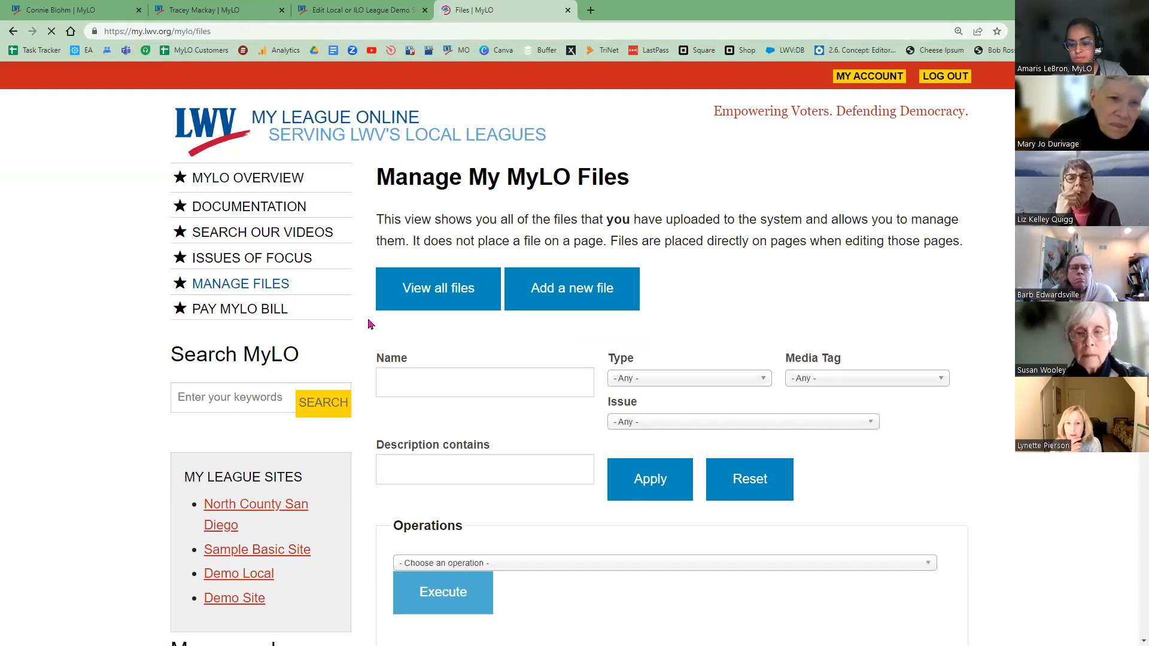
scroll(369, 325, down, 12)
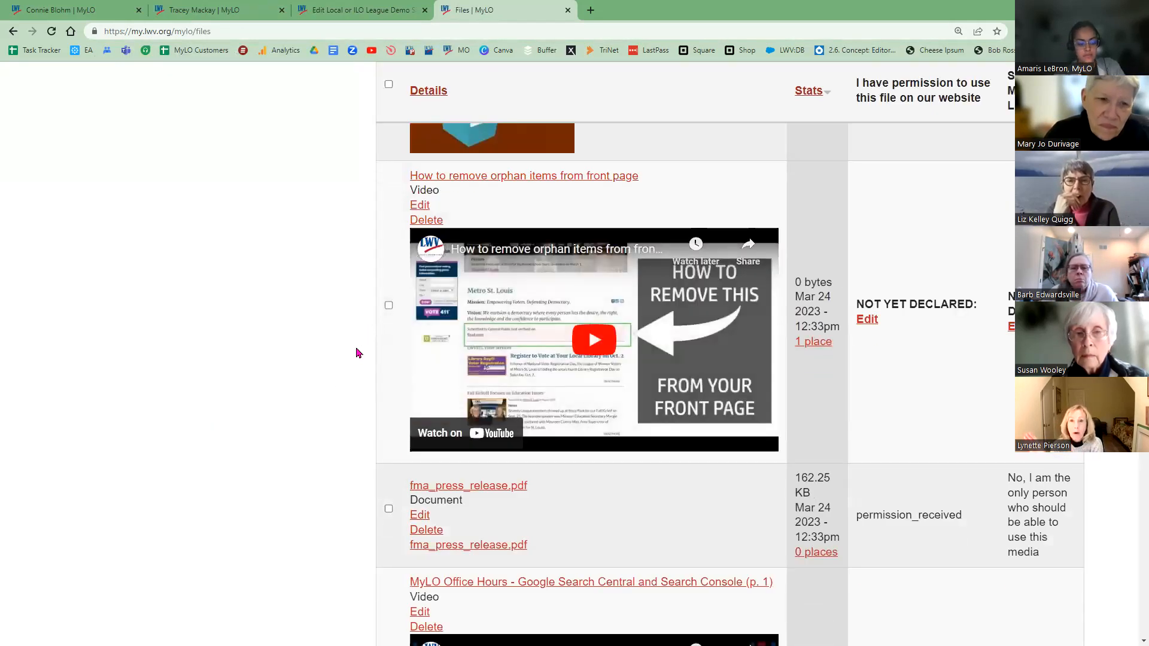
scroll(319, 402, down, 7)
scroll(323, 408, down, 2)
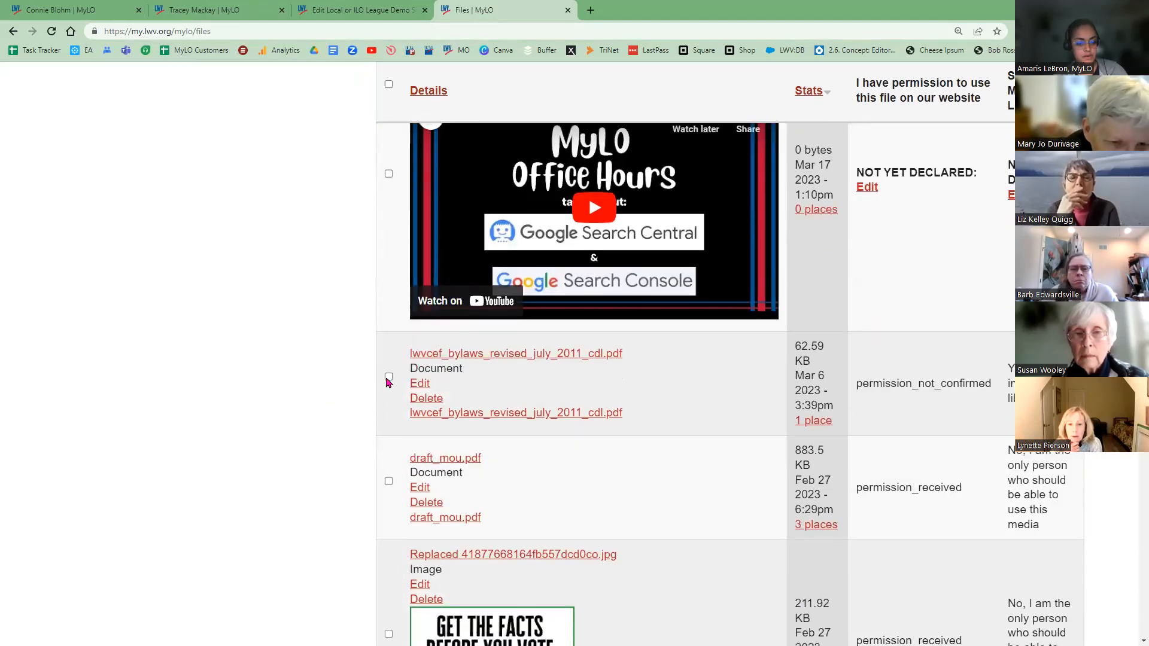
- Open the '1 place' usage link for lwvcef_bylaws_revised_july_2011_cdl.pdf
drag(411, 355, 548, 359)
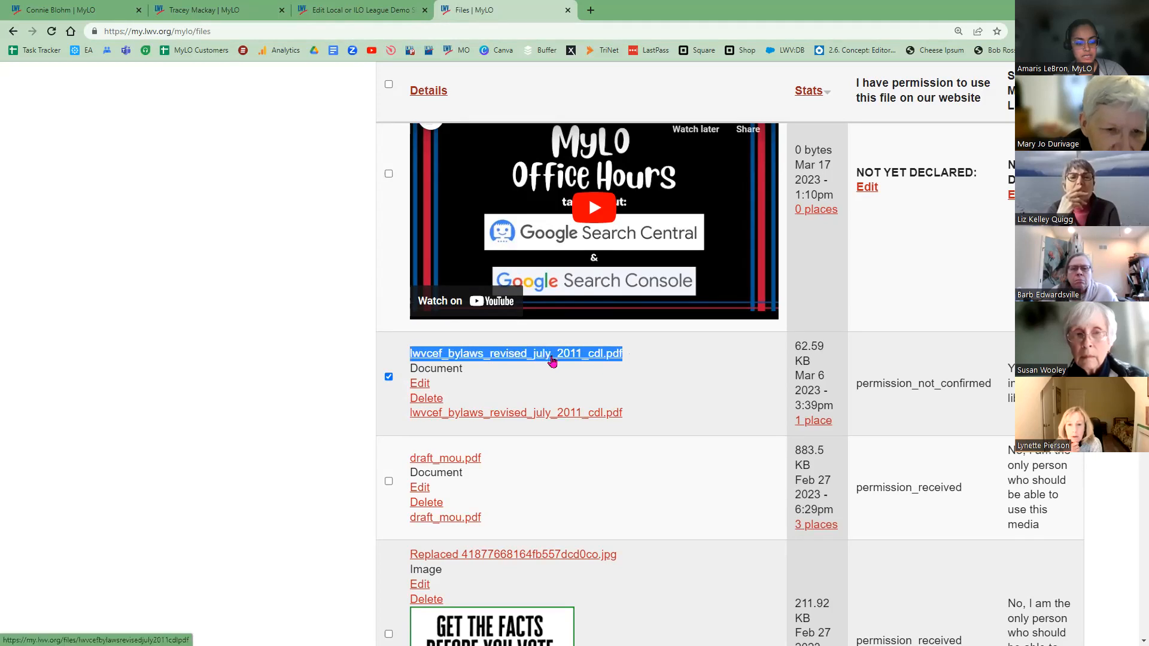
right_click(552, 359)
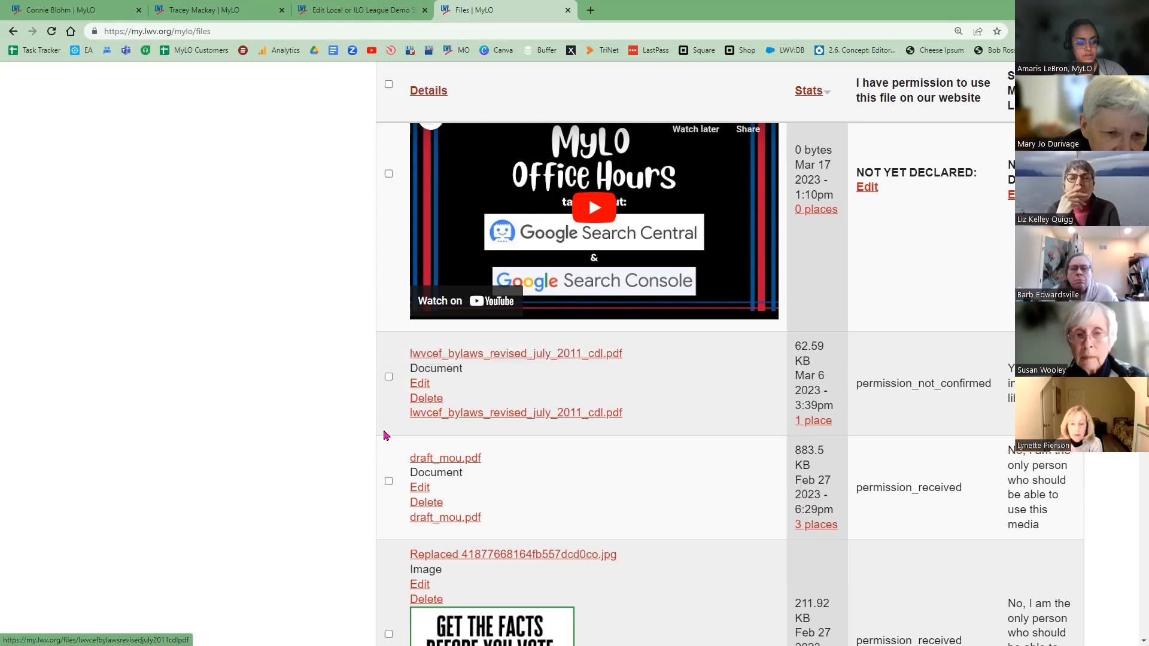
click(341, 449)
right_click(815, 421)
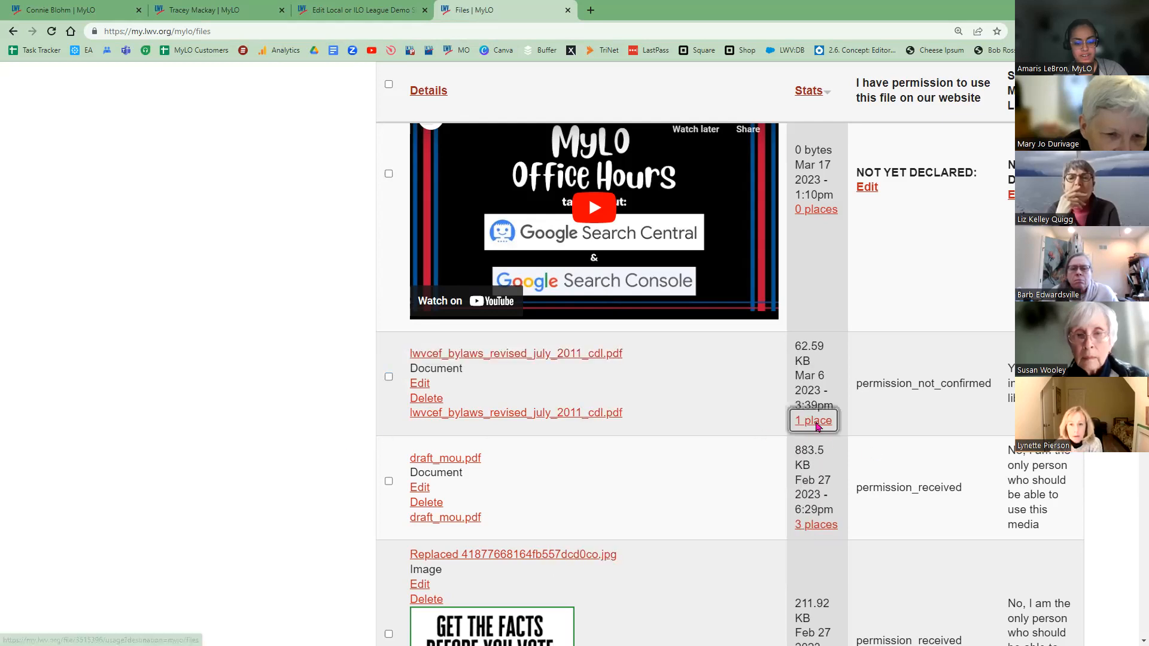
click(775, 430)
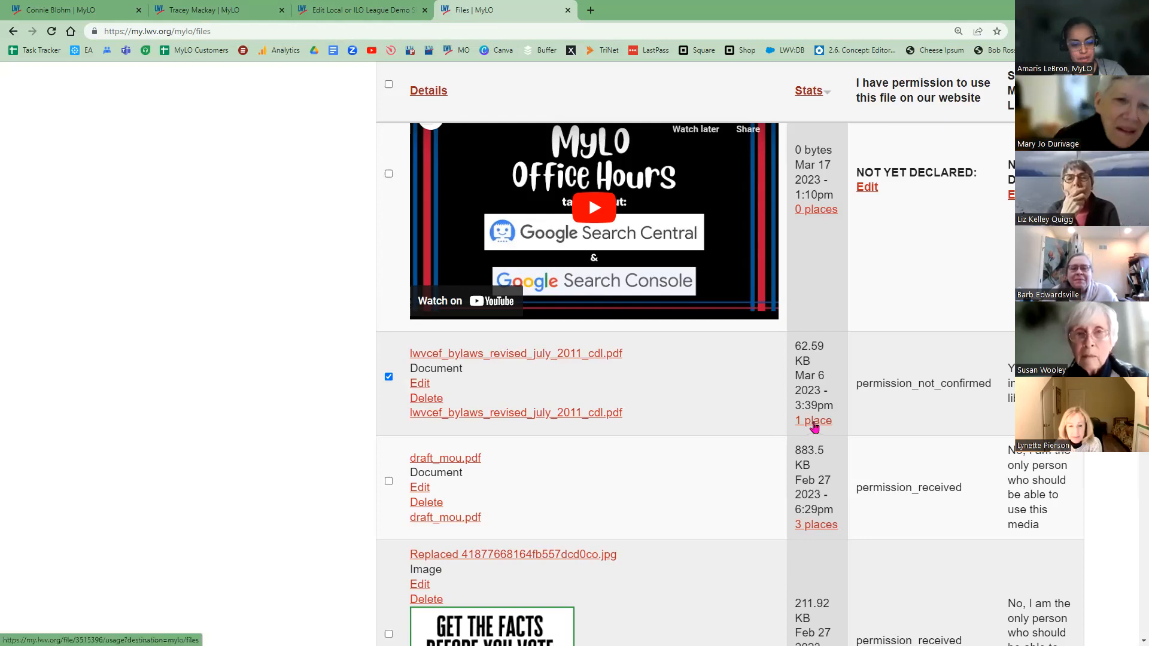
mouse_move(800, 408)
mouse_down()
mouse_move(832, 408)
mouse_move(811, 426)
mouse_up()
click(793, 427)
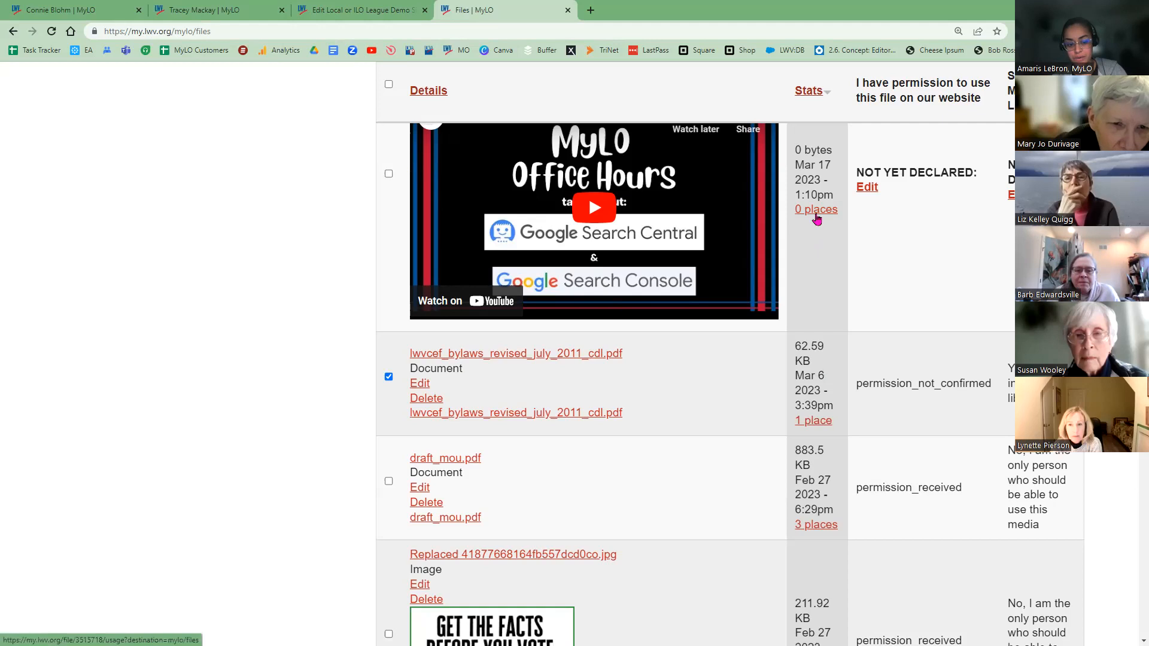
click(815, 425)
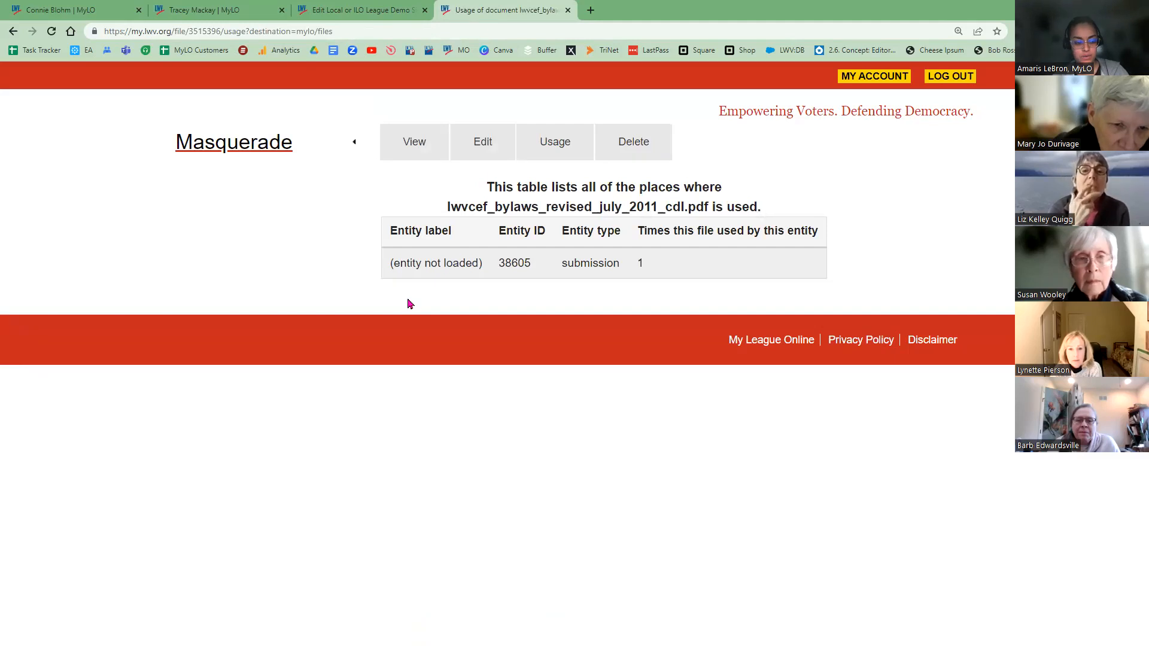
- Copy the entity ID 38605 from the usage page
drag(390, 264, 481, 264)
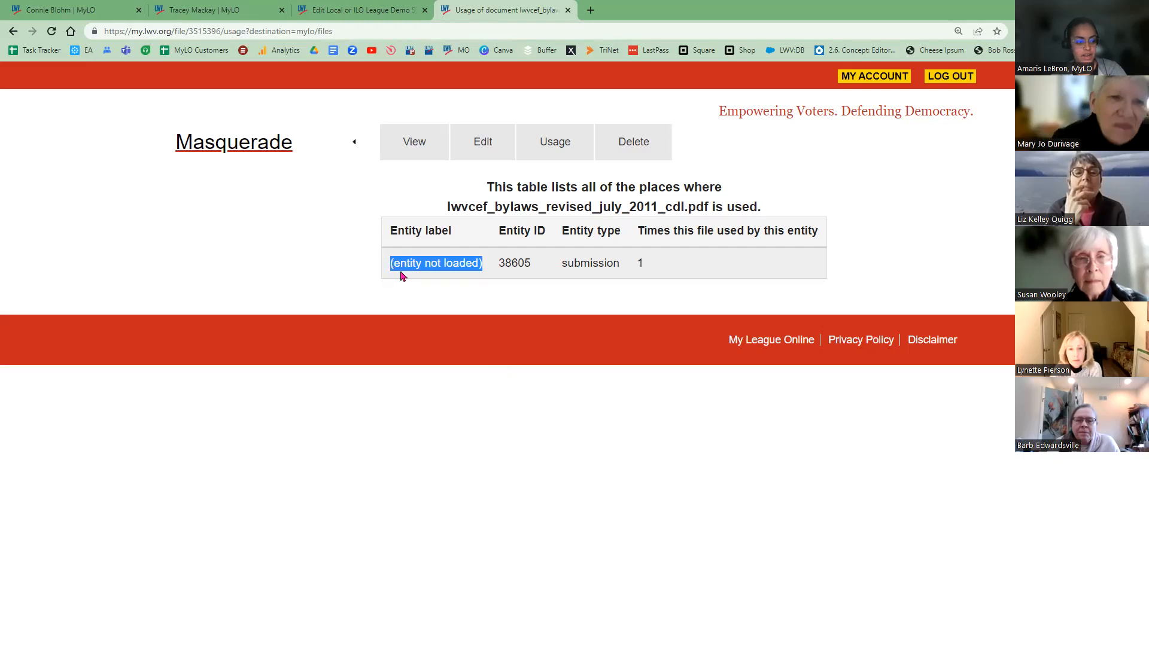
drag(498, 263, 531, 265)
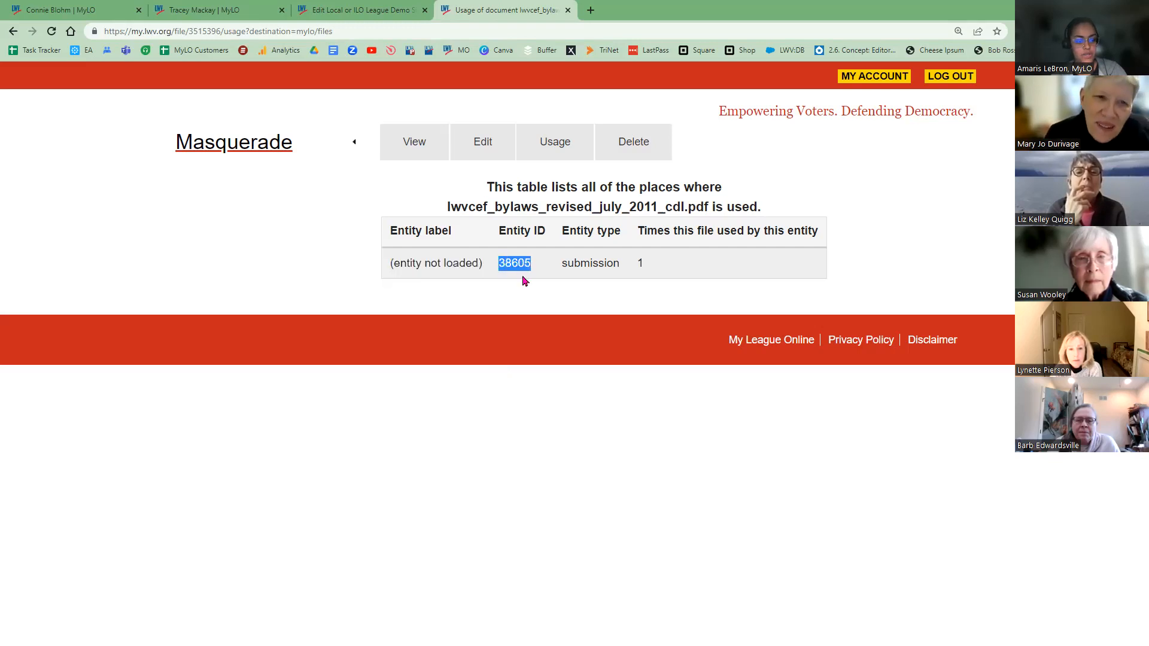
right_click(512, 266)
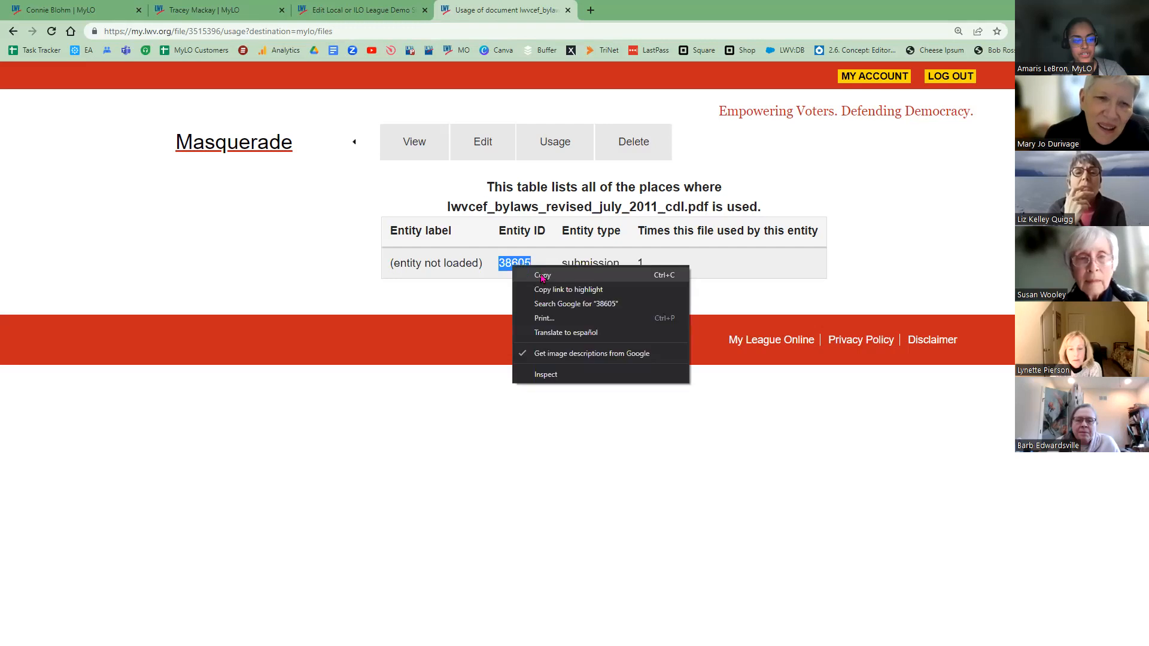
click(541, 276)
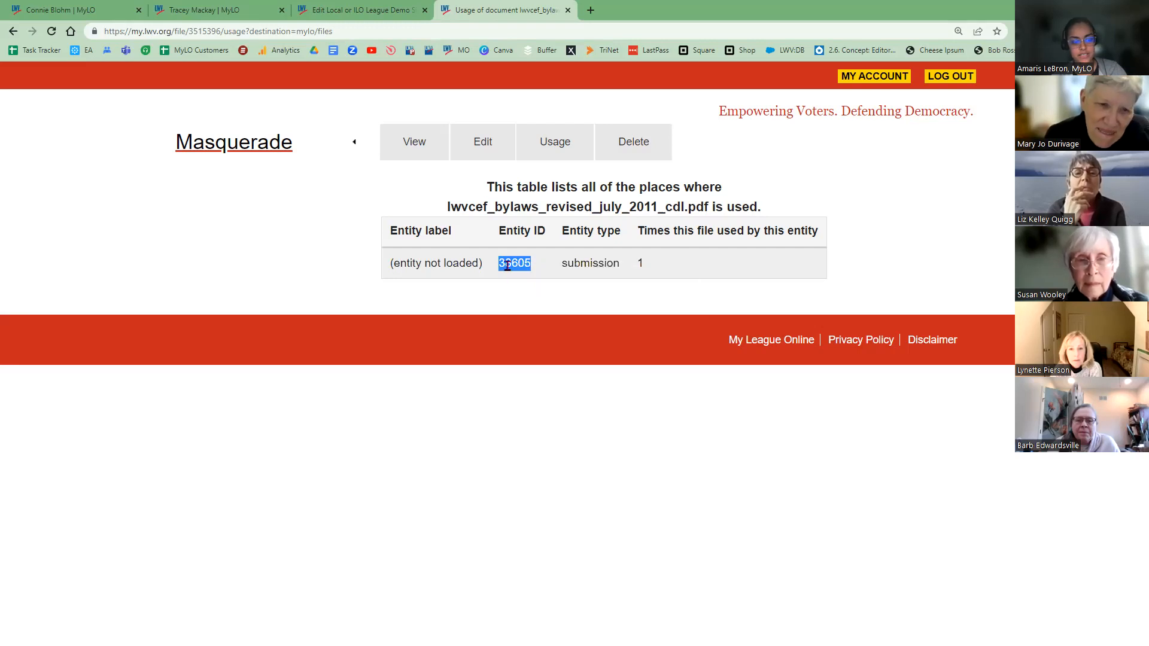
- Return to the Demo Site editing tab and trim '27737/edit' from its address
click(379, 16)
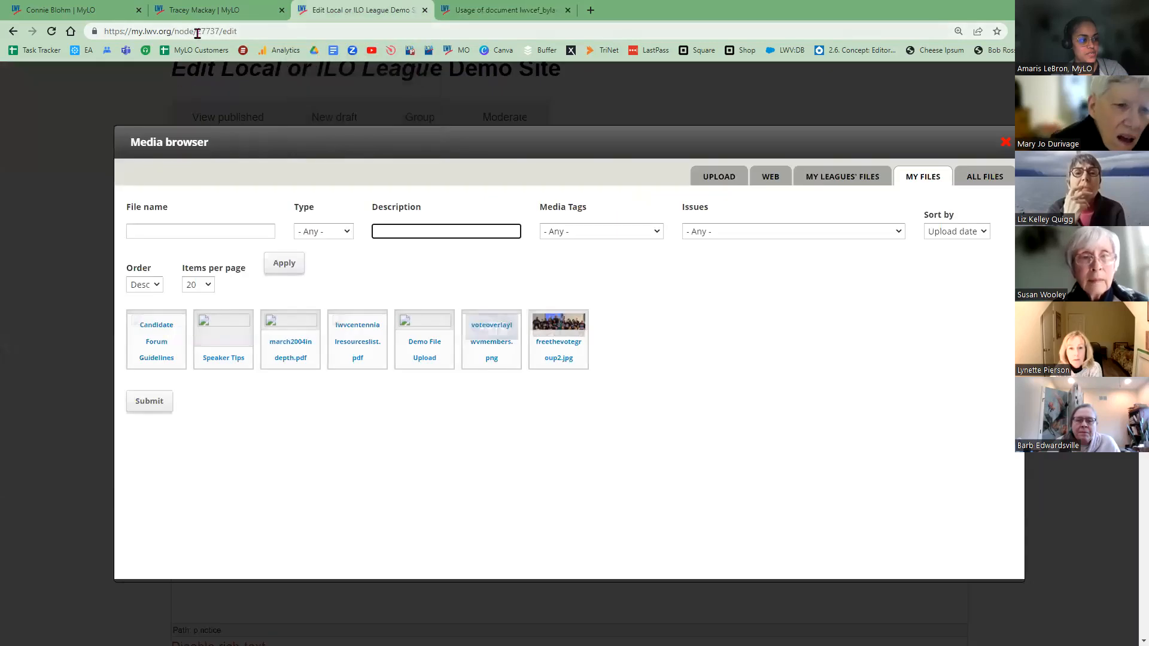
drag(197, 31, 246, 32)
key(BackSpace)
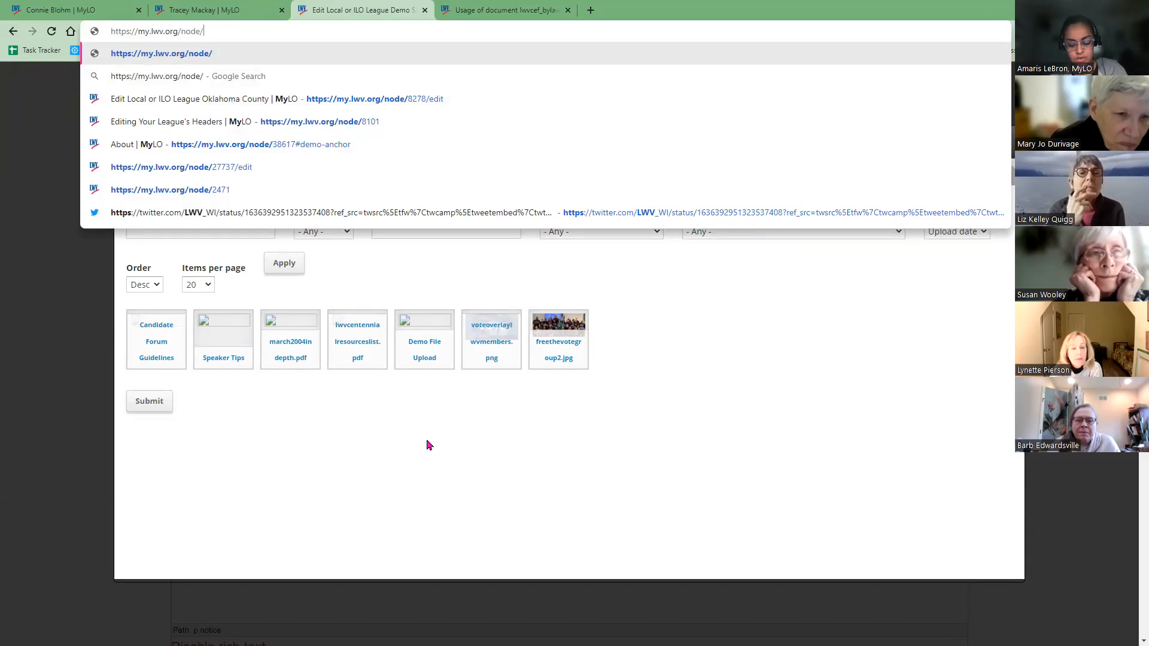
- Go to node 38605 and confirm it is the Summer Book Club - July event
text(38605)
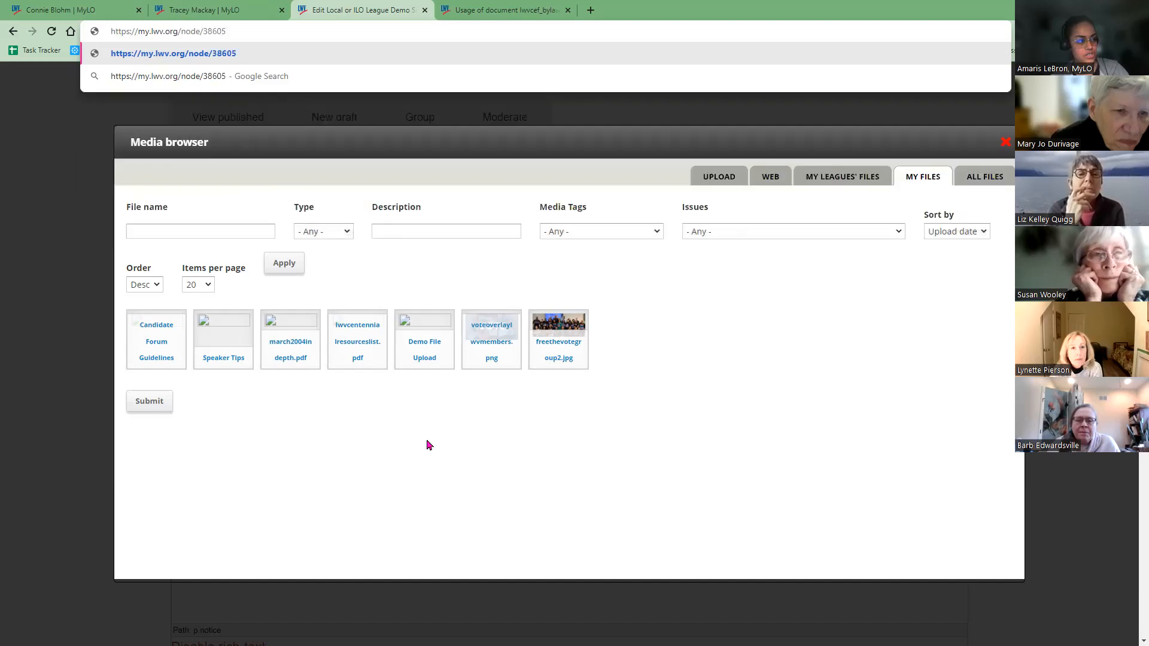
key(Return)
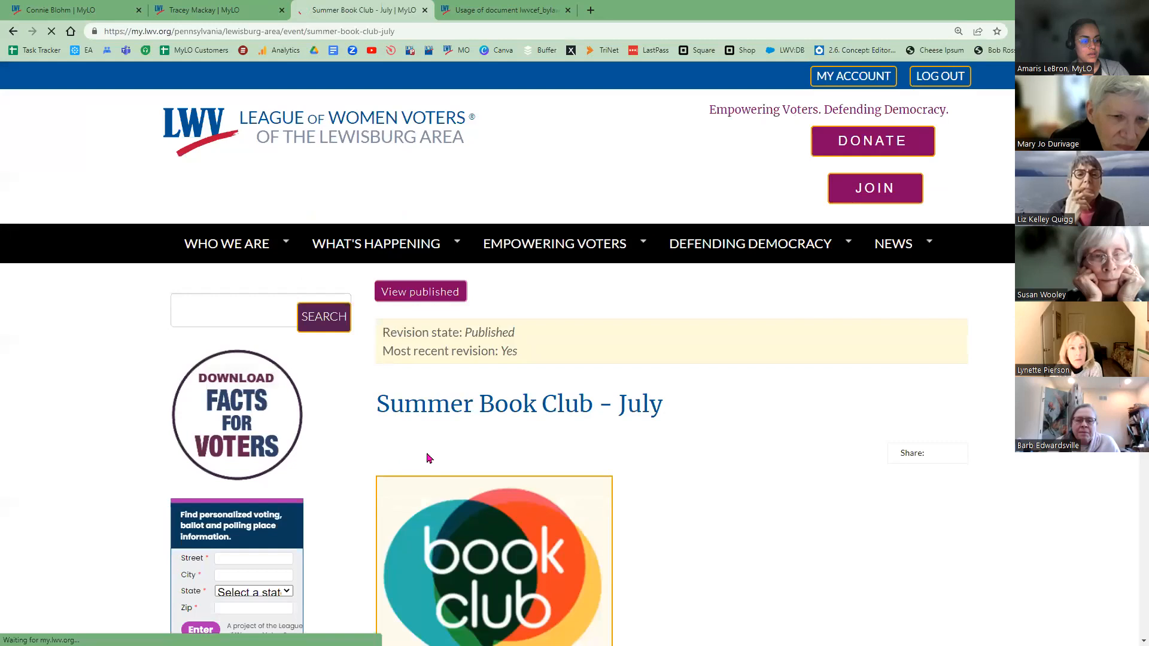
scroll(425, 456, down, 6)
scroll(425, 456, down, 4)
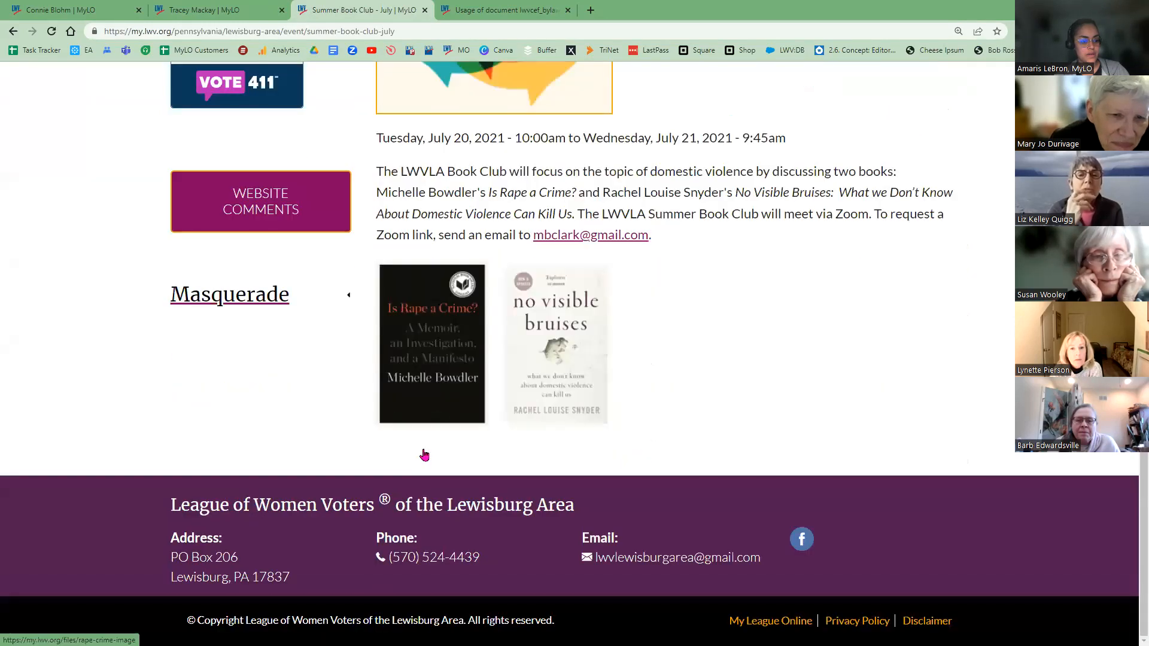
scroll(429, 476, up, 6)
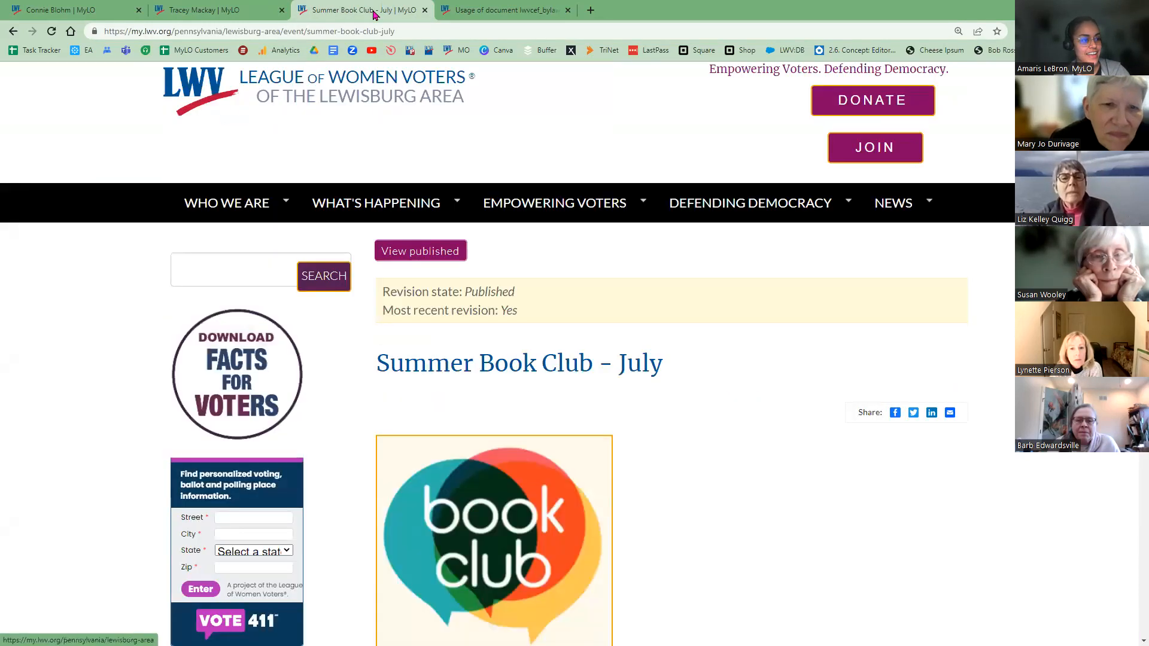
- Return to the Files list and close the Summer Book Club page
click(467, 16)
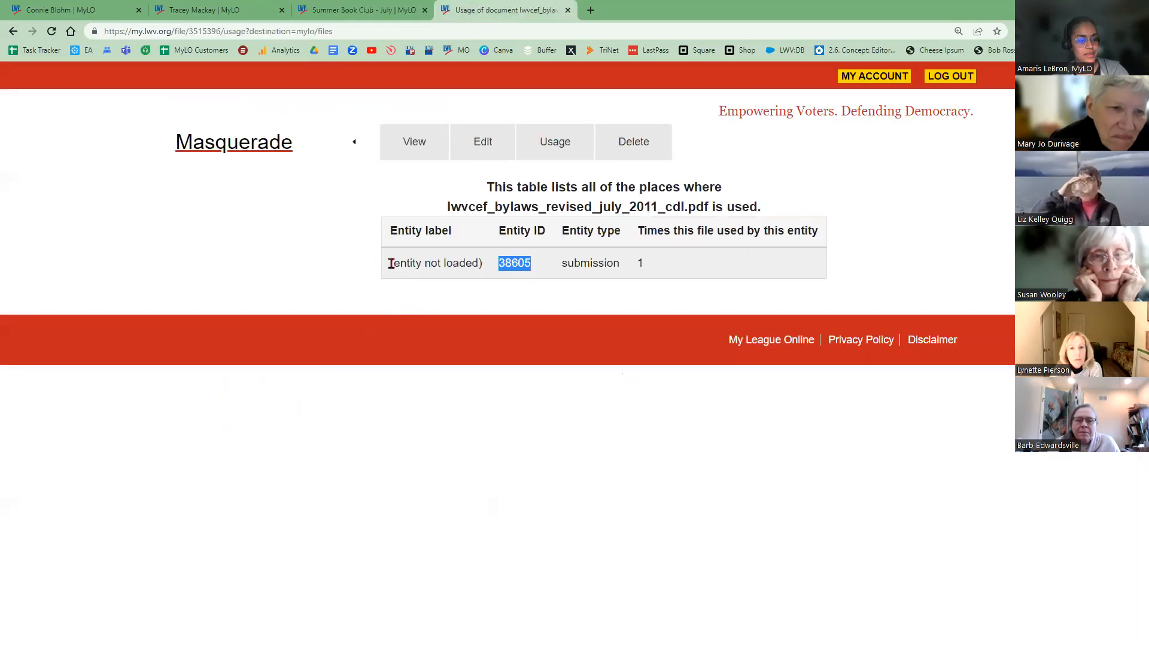
drag(392, 263, 489, 277)
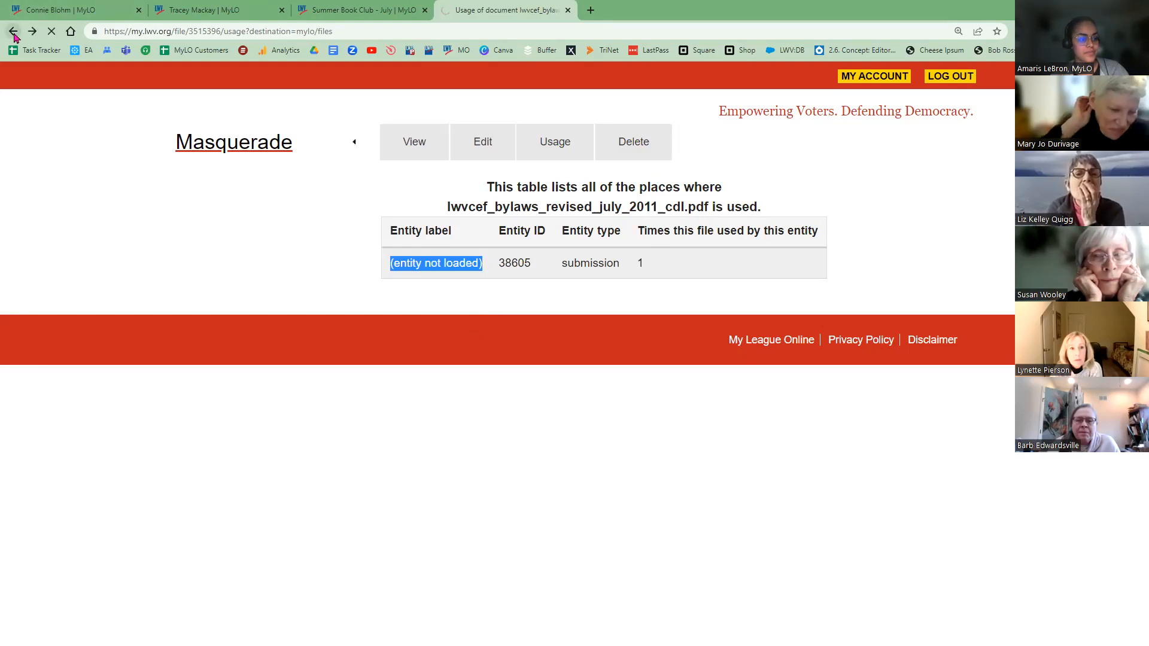
click(14, 33)
click(348, 15)
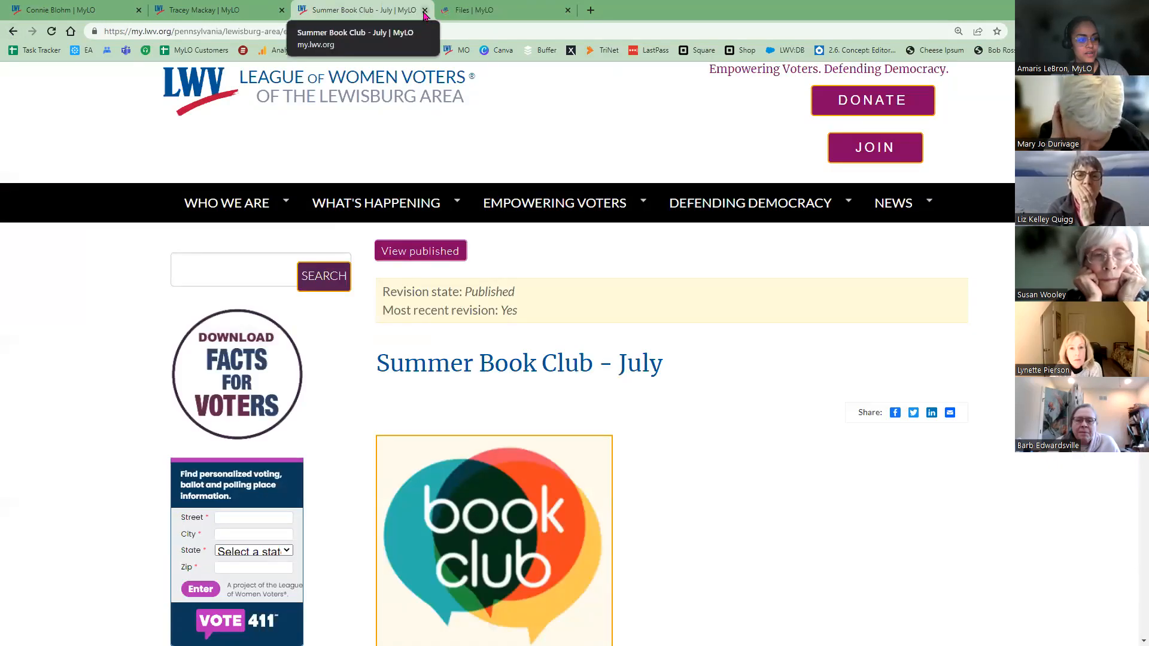
key(ctrl+w)
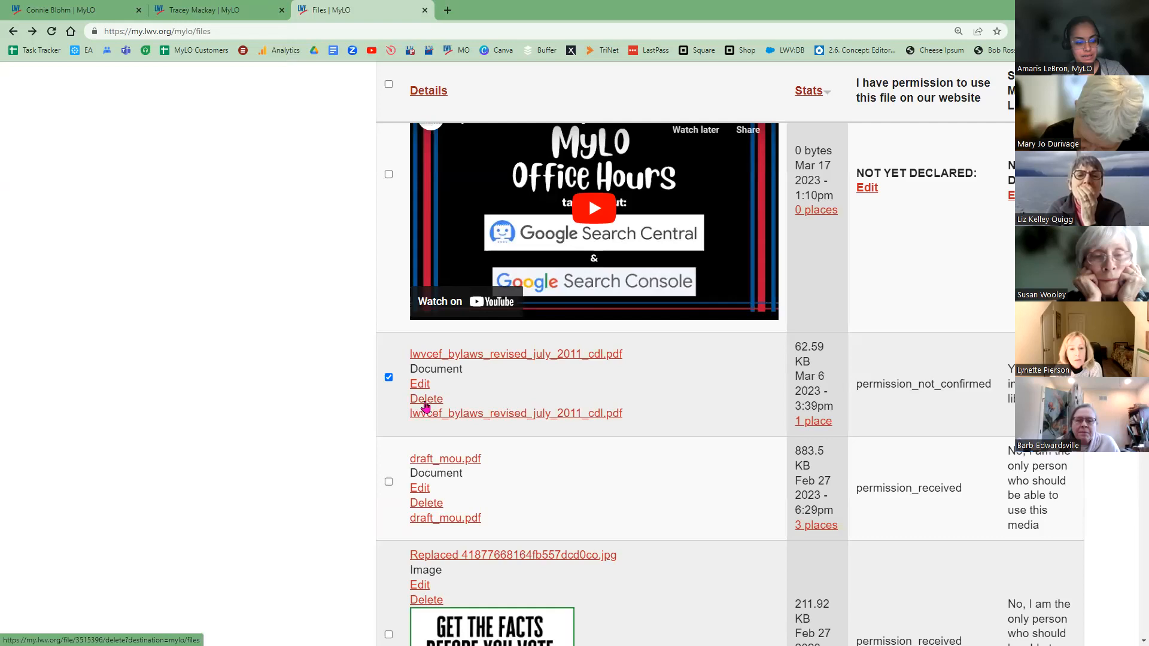
drag(409, 358, 623, 354)
right_click(579, 356)
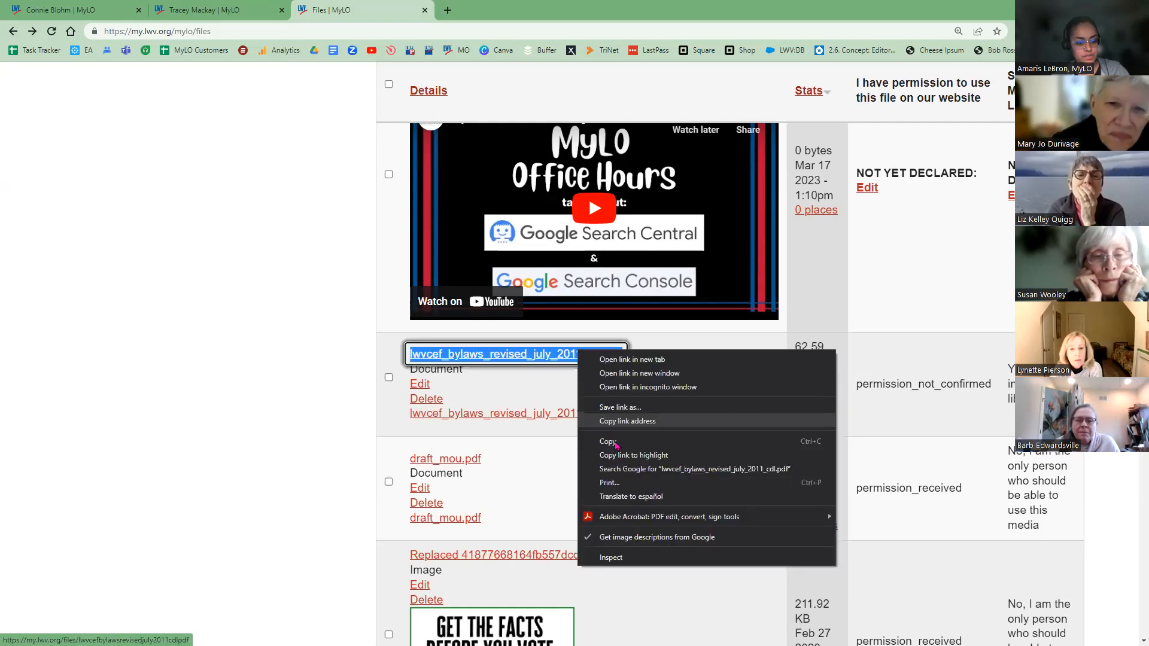
click(414, 423)
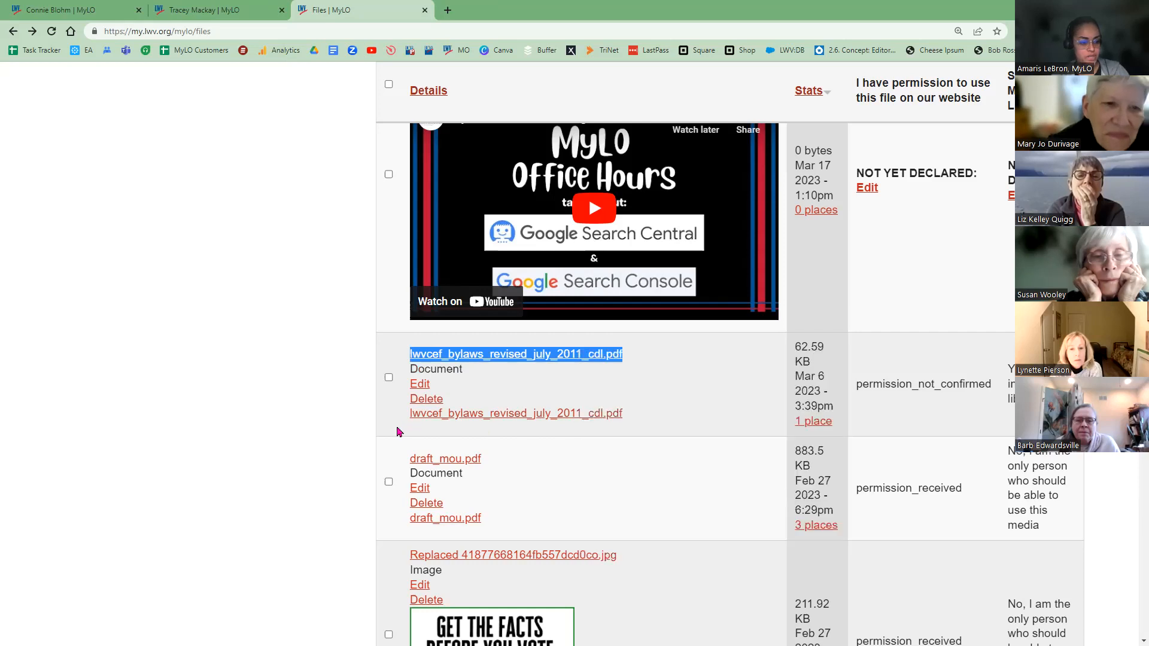
click(433, 407)
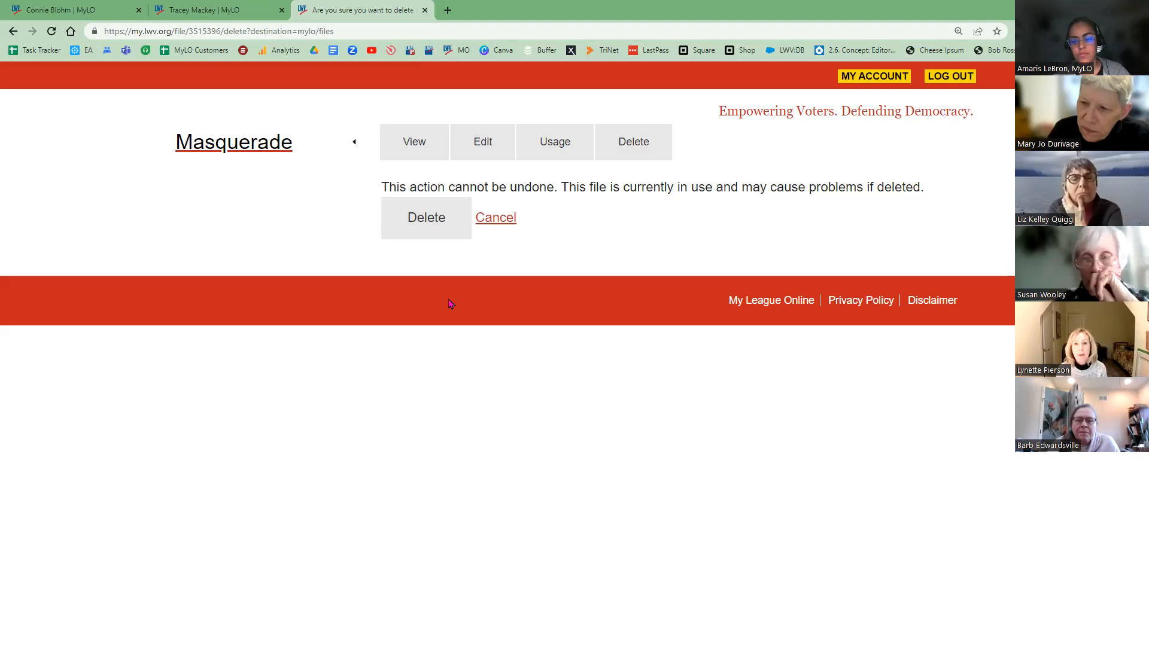
click(497, 221)
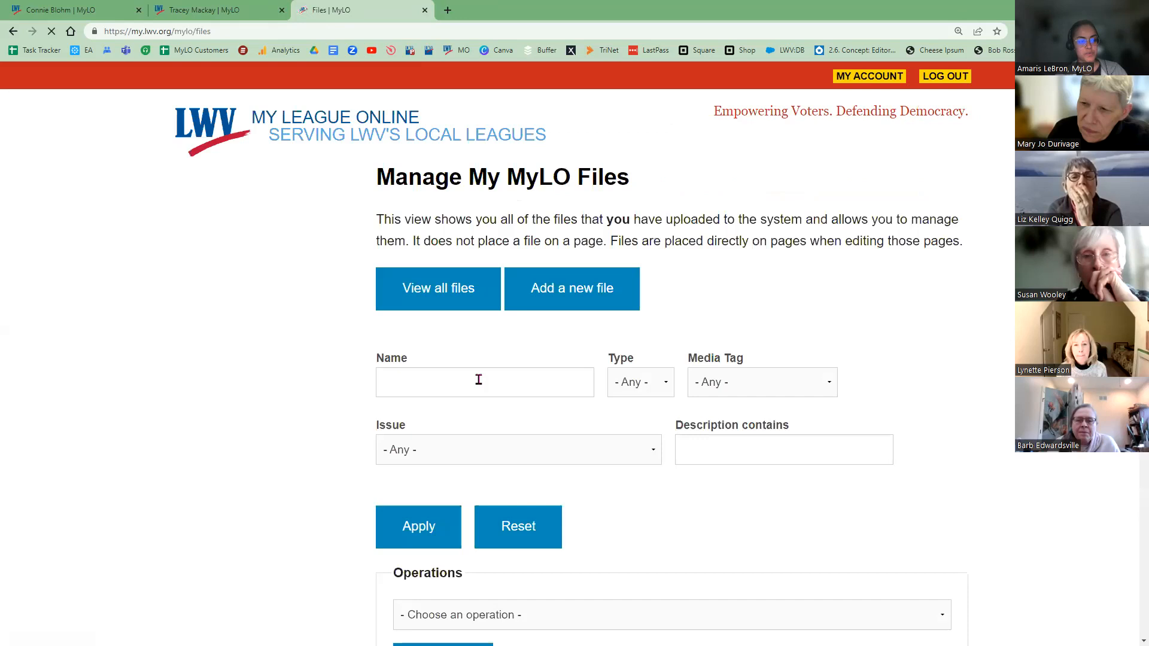
scroll(375, 455, down, 5)
scroll(370, 477, down, 4)
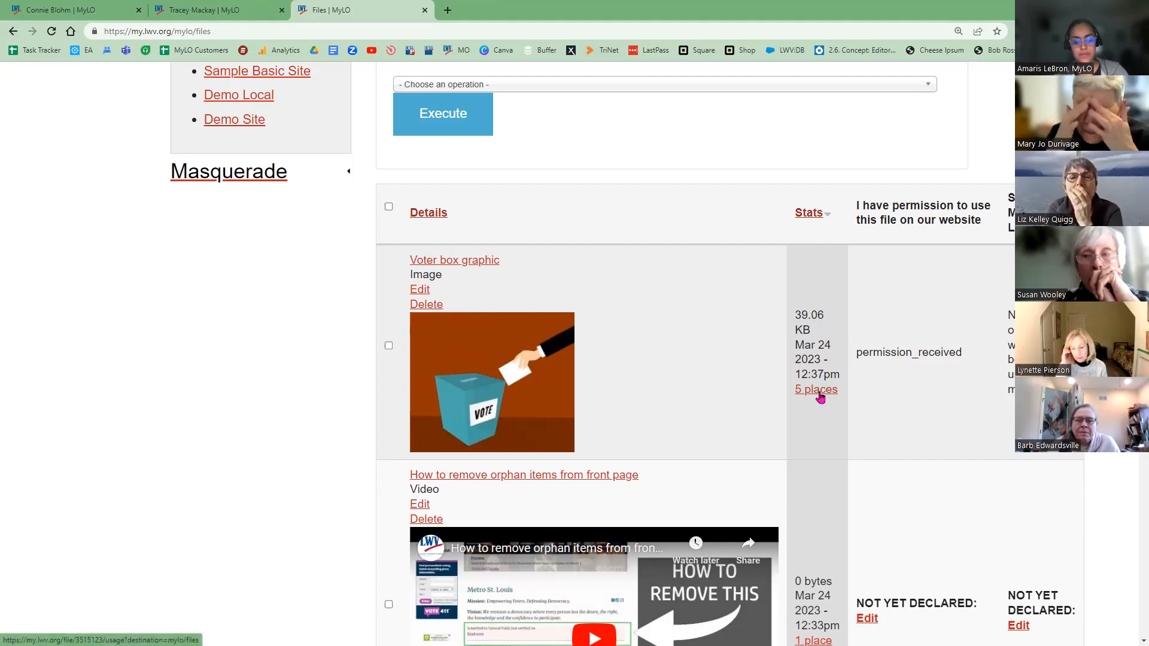
click(816, 397)
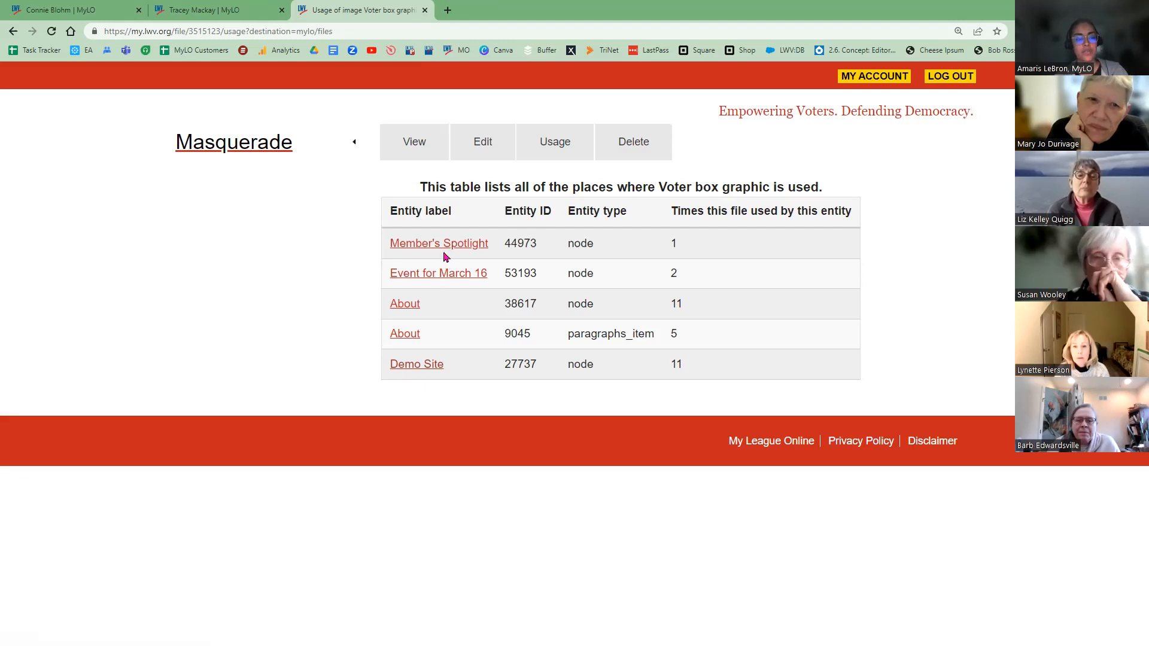
drag(672, 210, 854, 230)
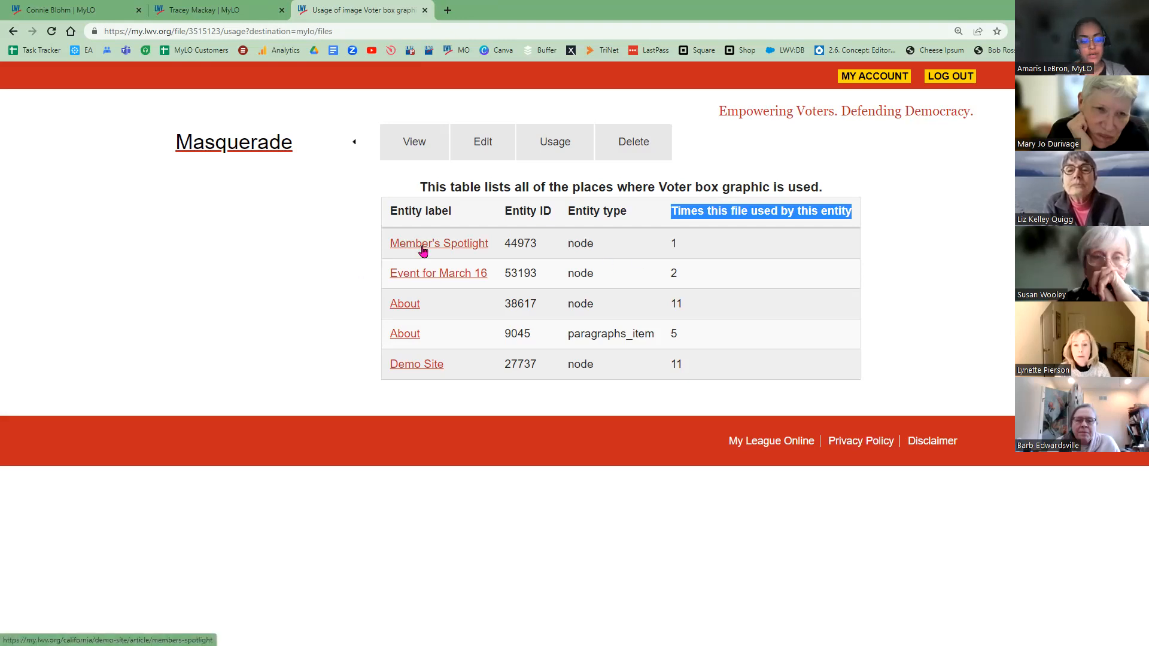
click(442, 249)
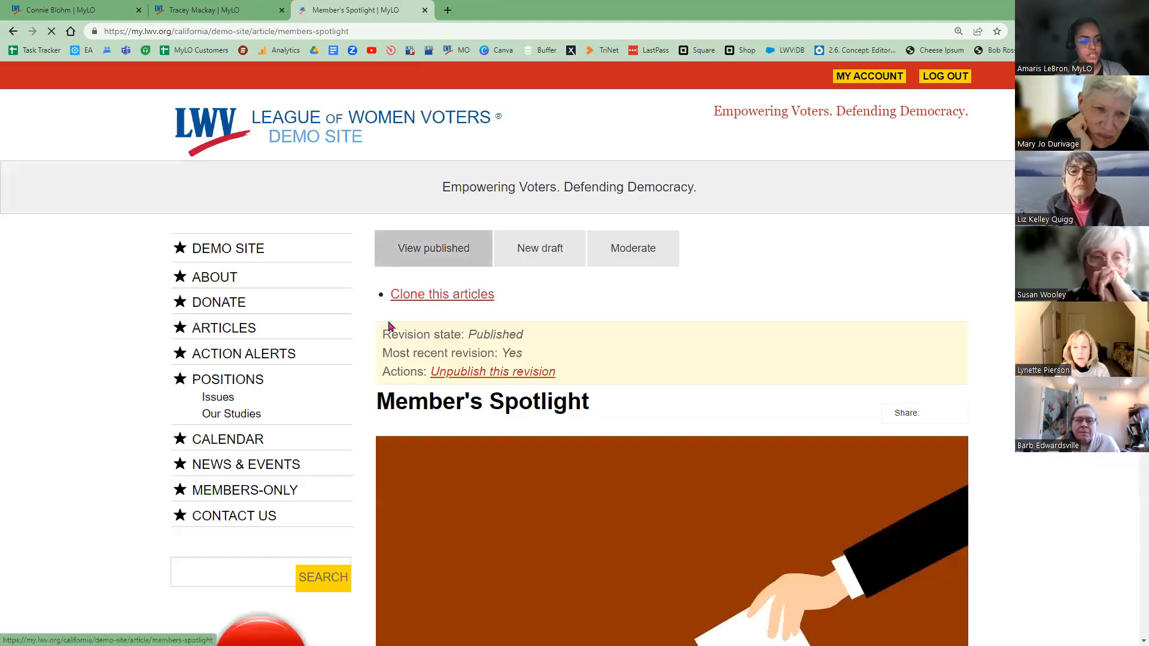
scroll(389, 326, down, 14)
scroll(590, 272, up, 8)
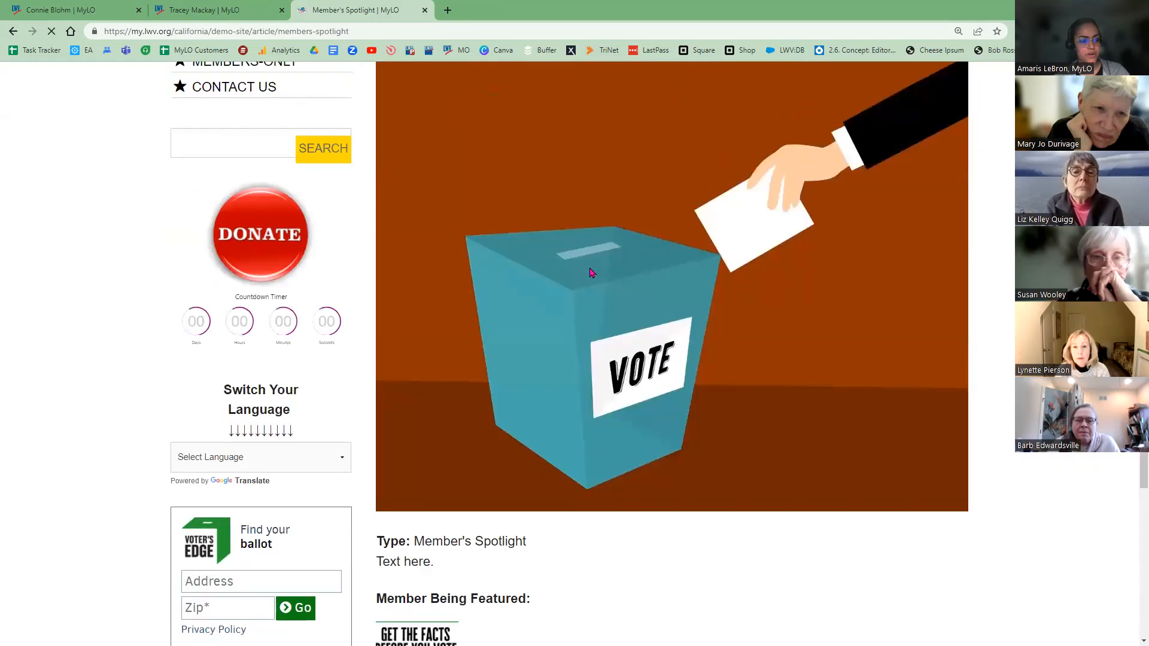
click(12, 32)
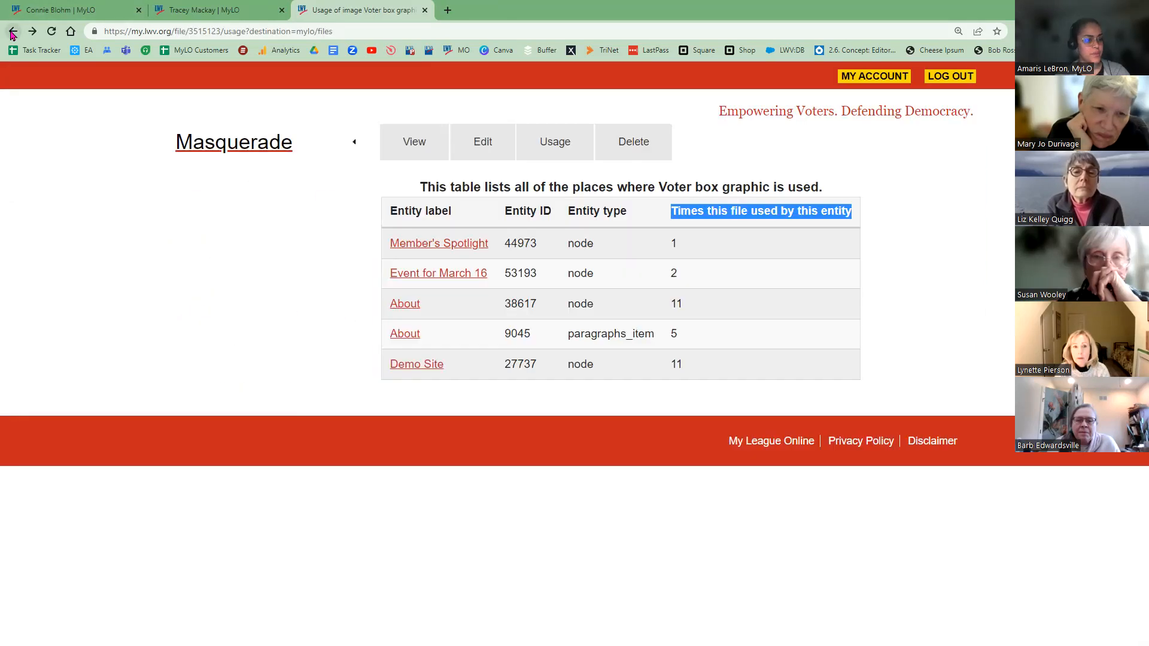
drag(659, 186, 772, 189)
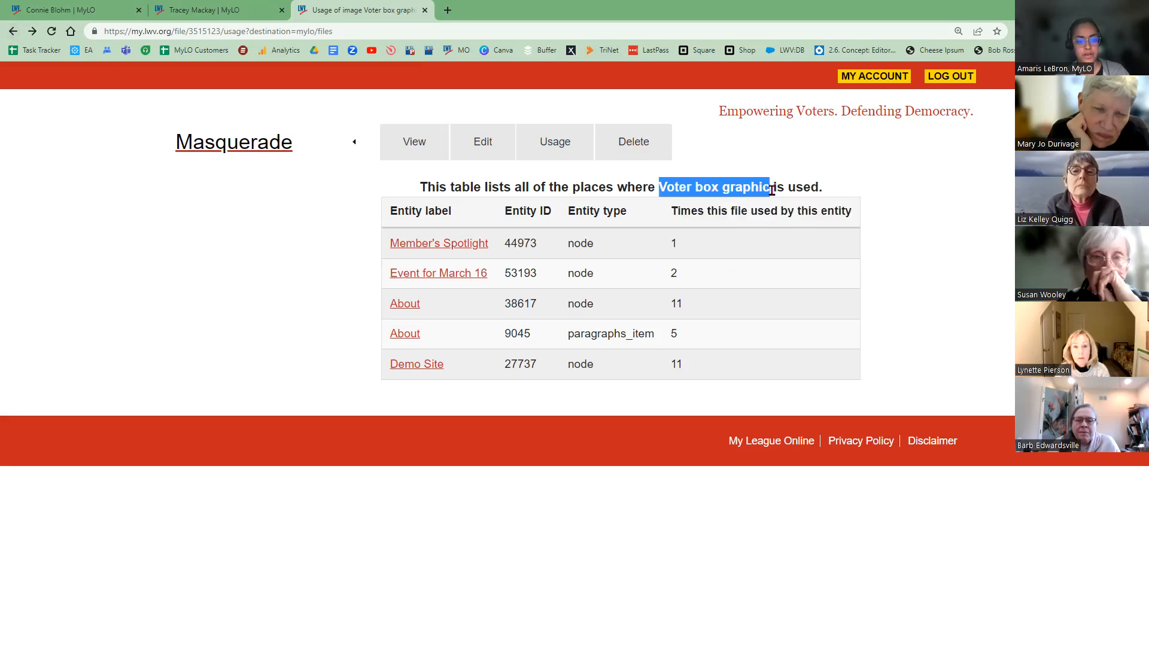
click(453, 279)
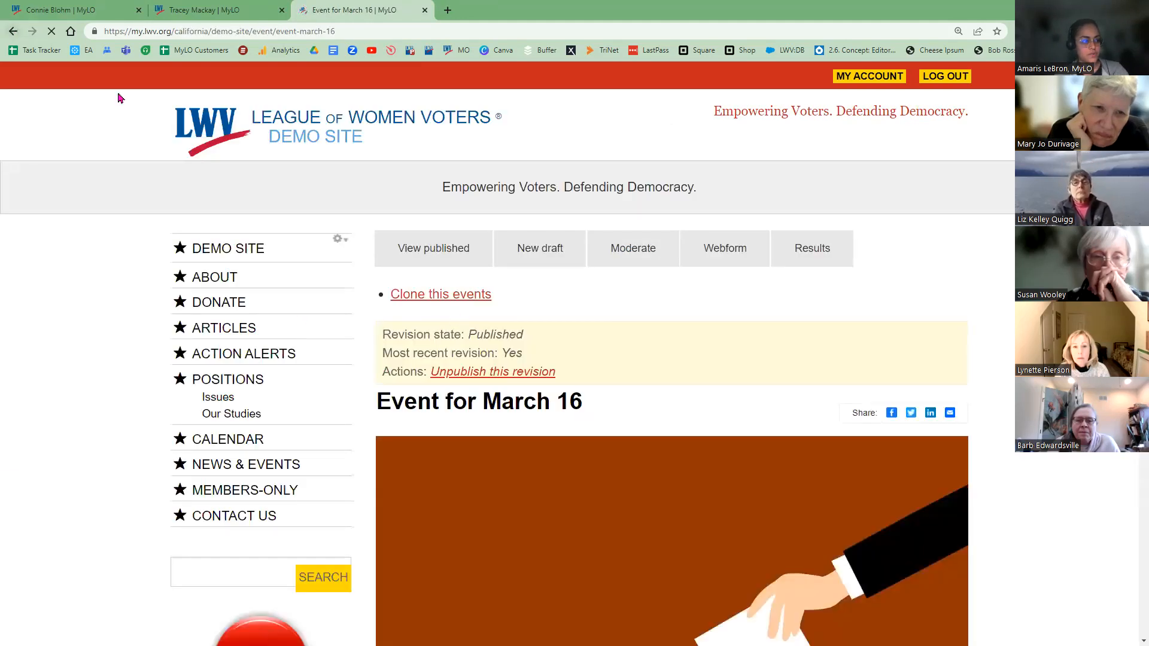
click(13, 33)
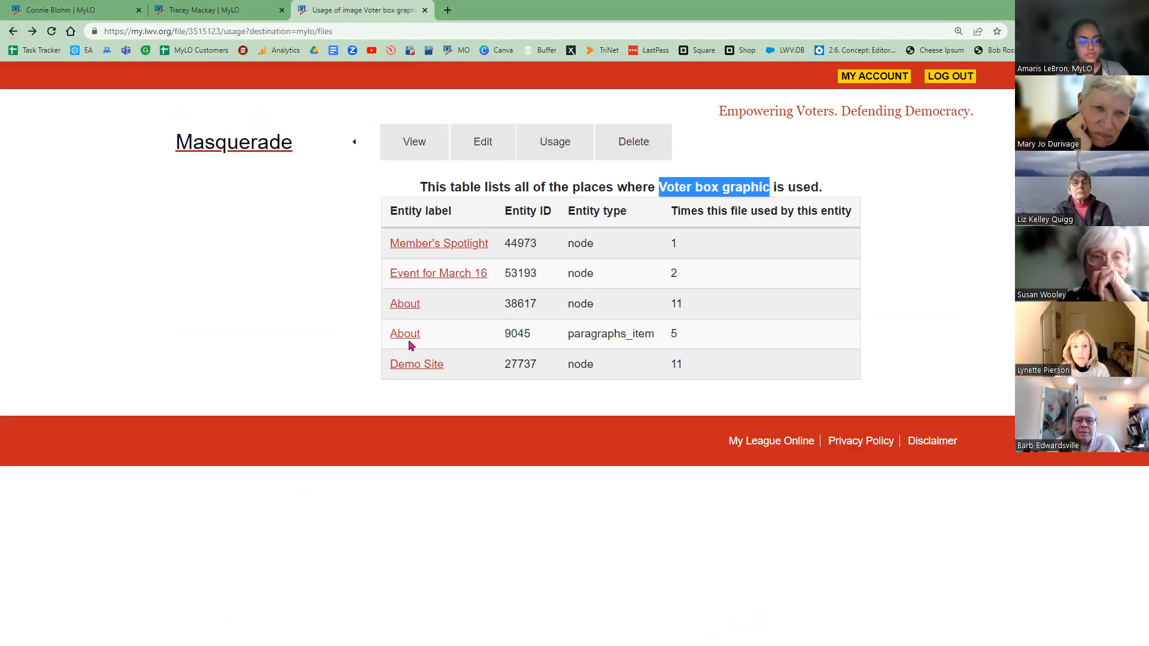
click(407, 370)
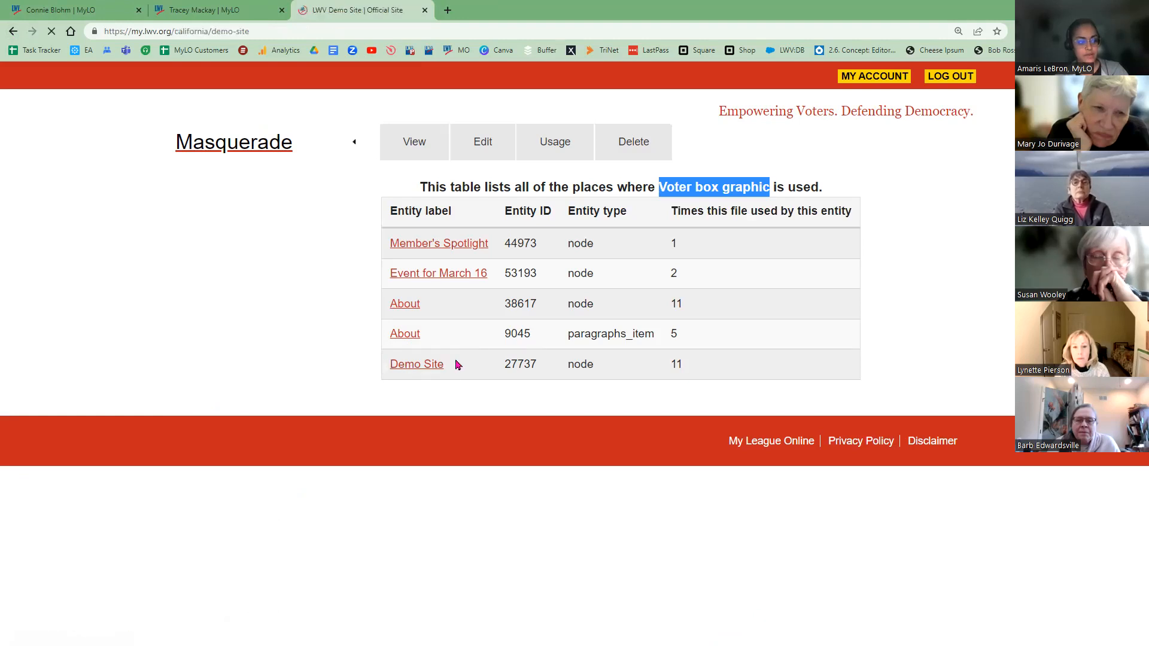
scroll(555, 353, down, 4)
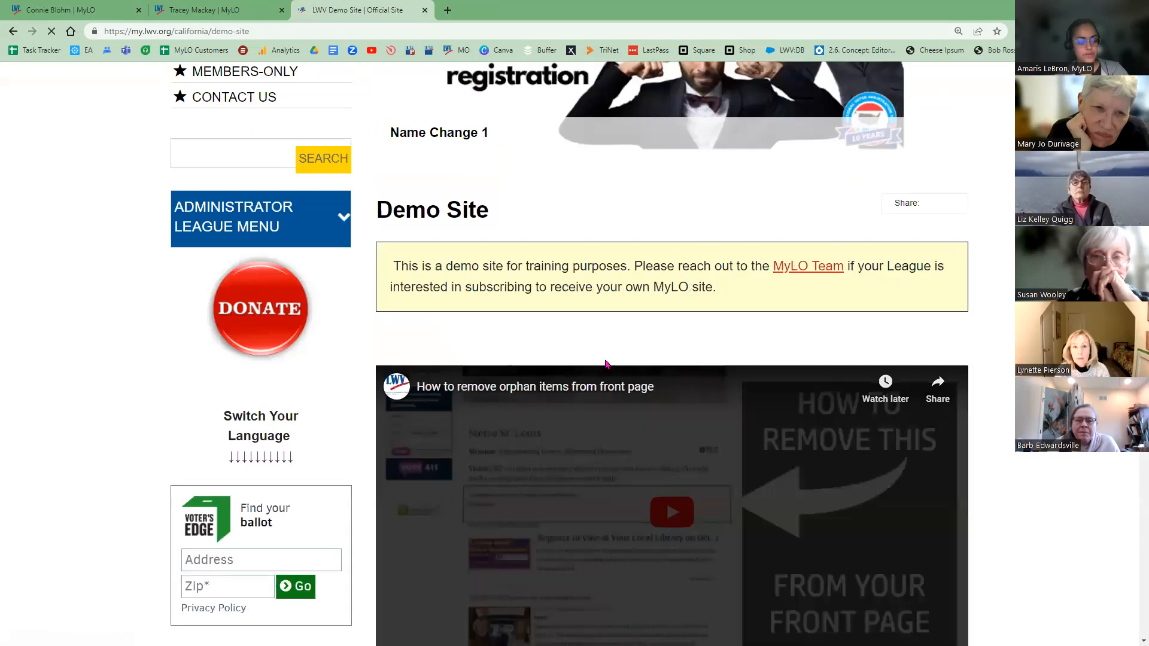
scroll(607, 366, down, 12)
scroll(609, 377, up, 13)
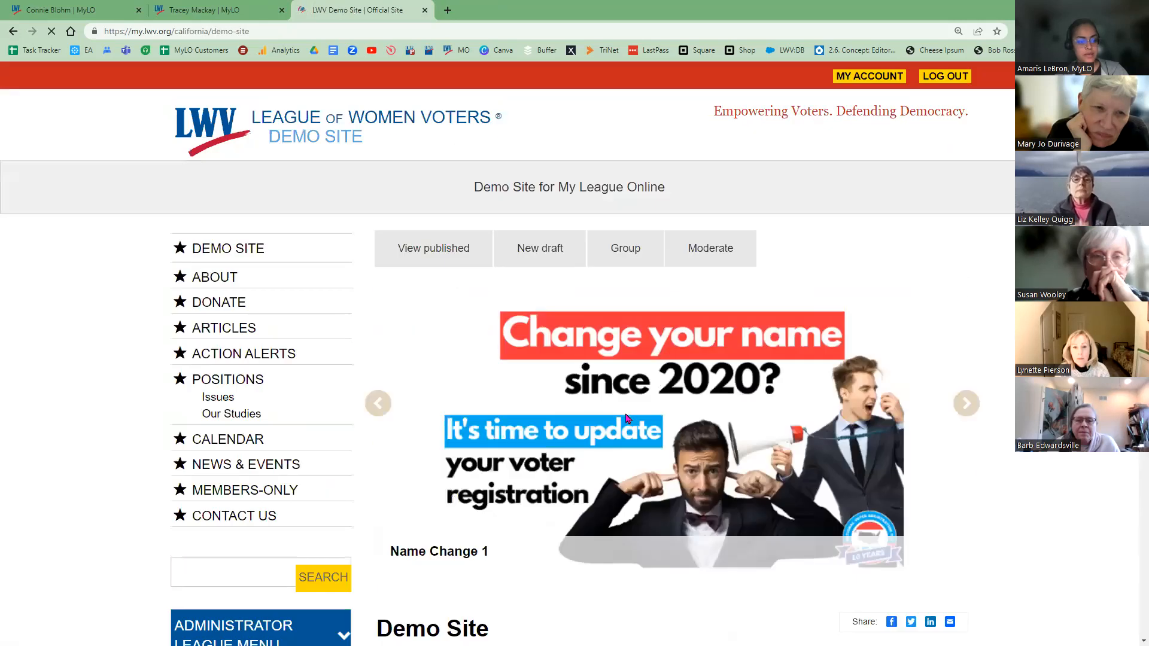
scroll(634, 422, down, 20)
scroll(646, 429, down, 5)
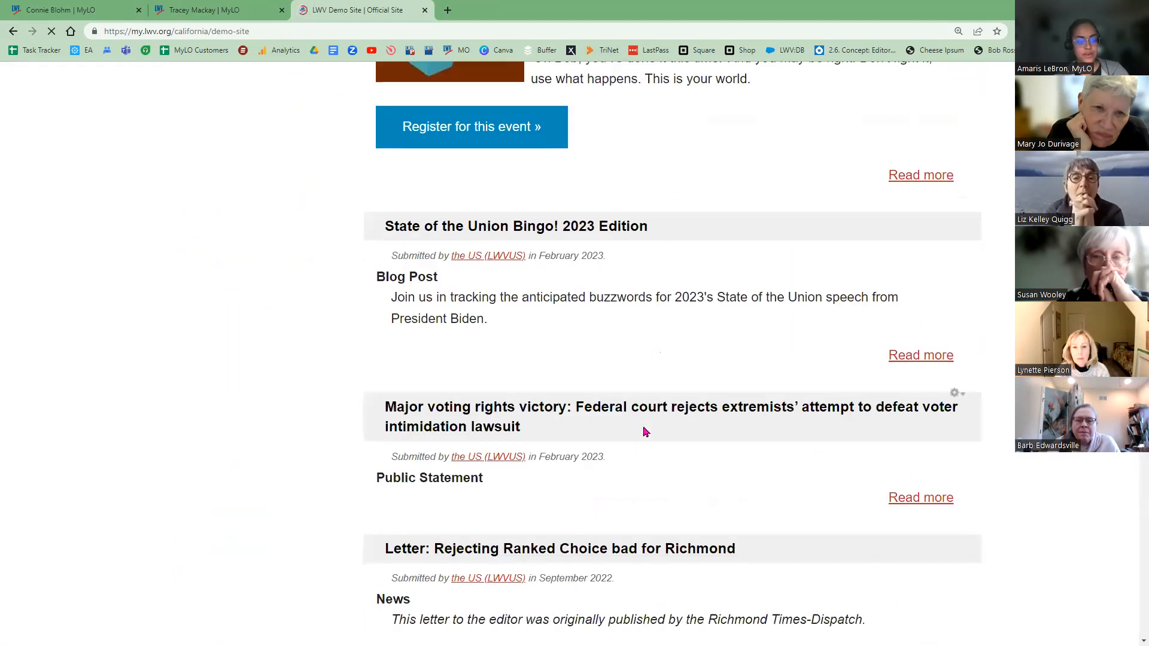
scroll(640, 431, up, 5)
drag(371, 254, 528, 336)
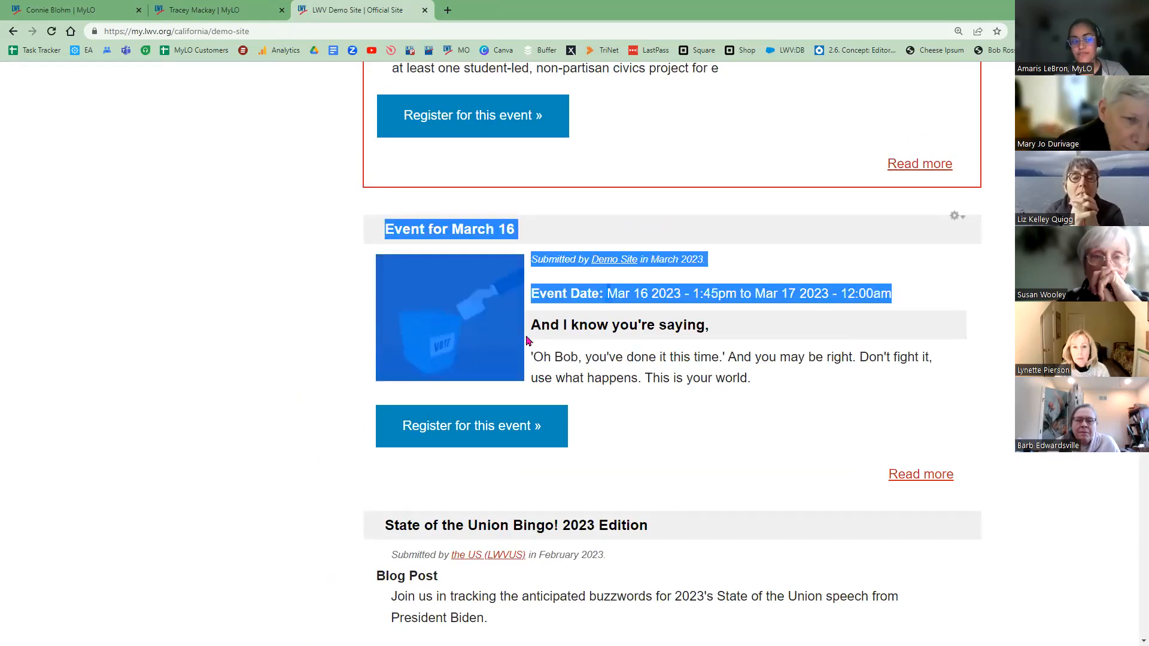
click(330, 374)
scroll(330, 375, up, 15)
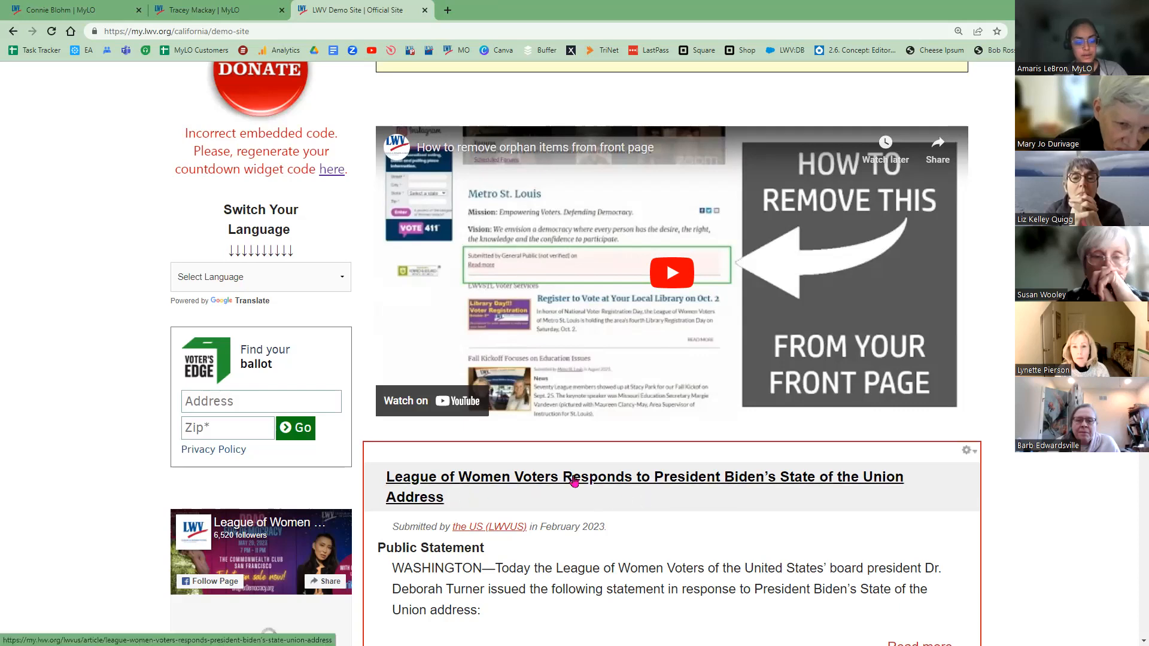
scroll(606, 469, up, 2)
scroll(606, 469, up, 4)
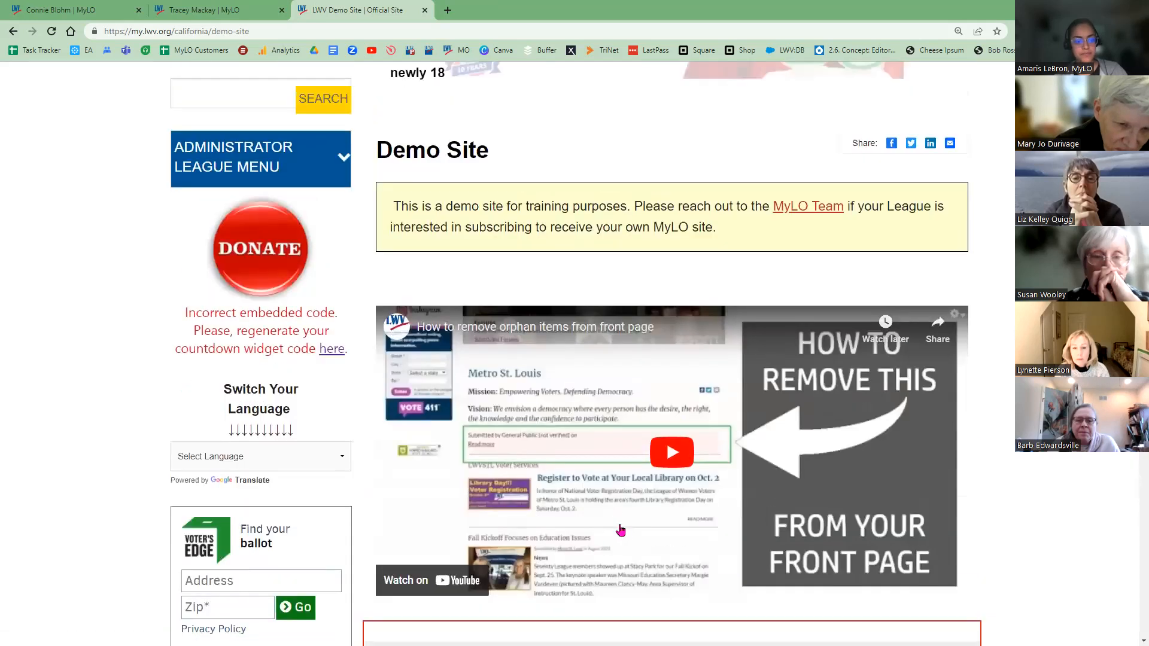
scroll(735, 467, up, 3)
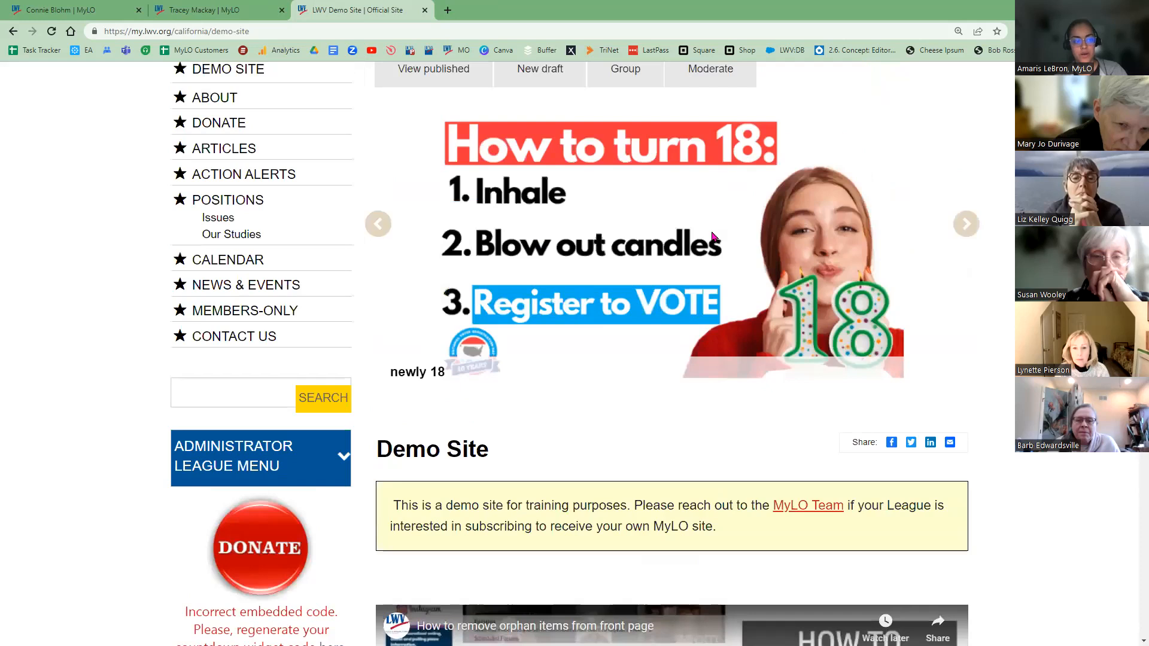
click(14, 32)
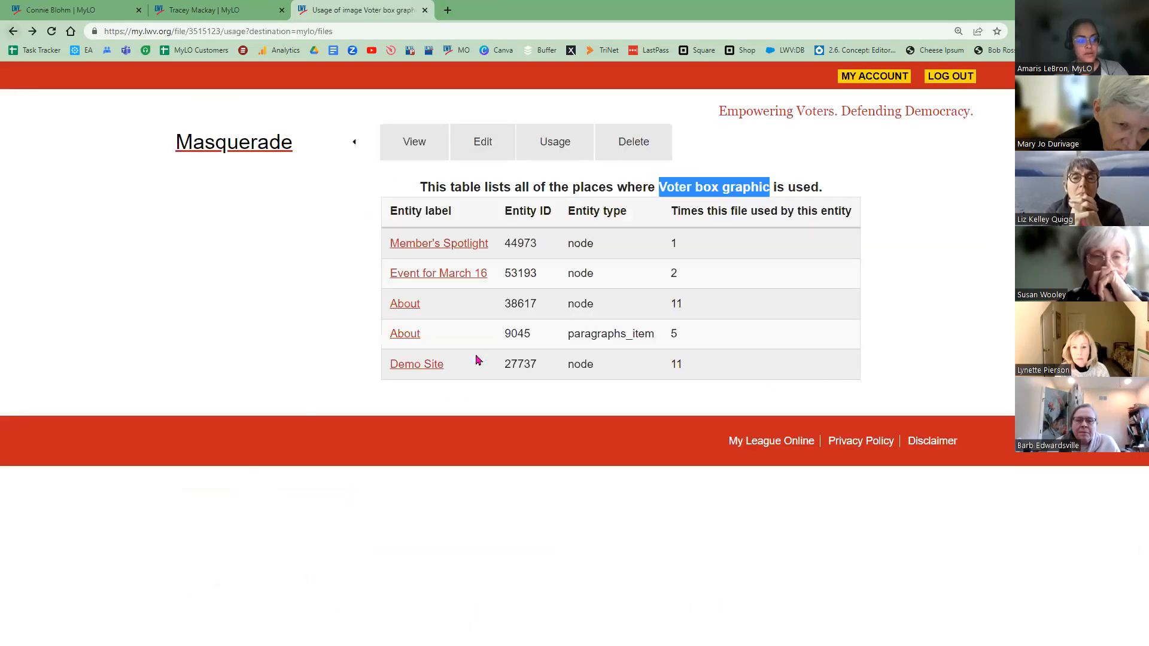
drag(390, 364, 695, 382)
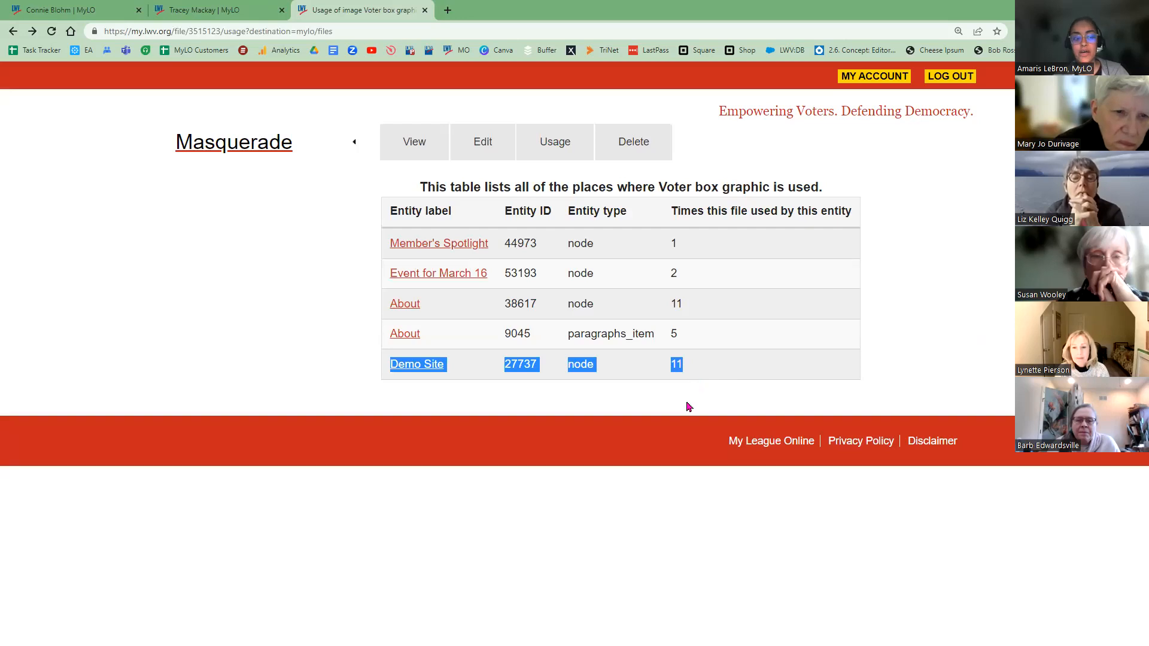
- Look through the Demo Site's revision history, then go back to the Demo Site home page
click(31, 35)
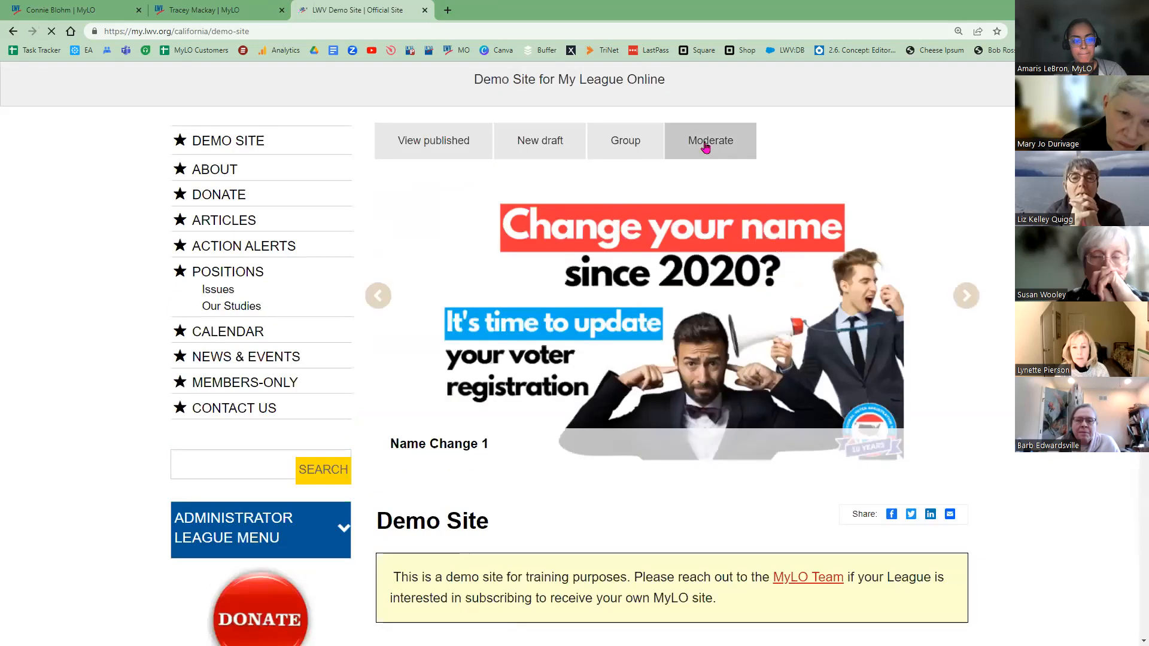
click(725, 151)
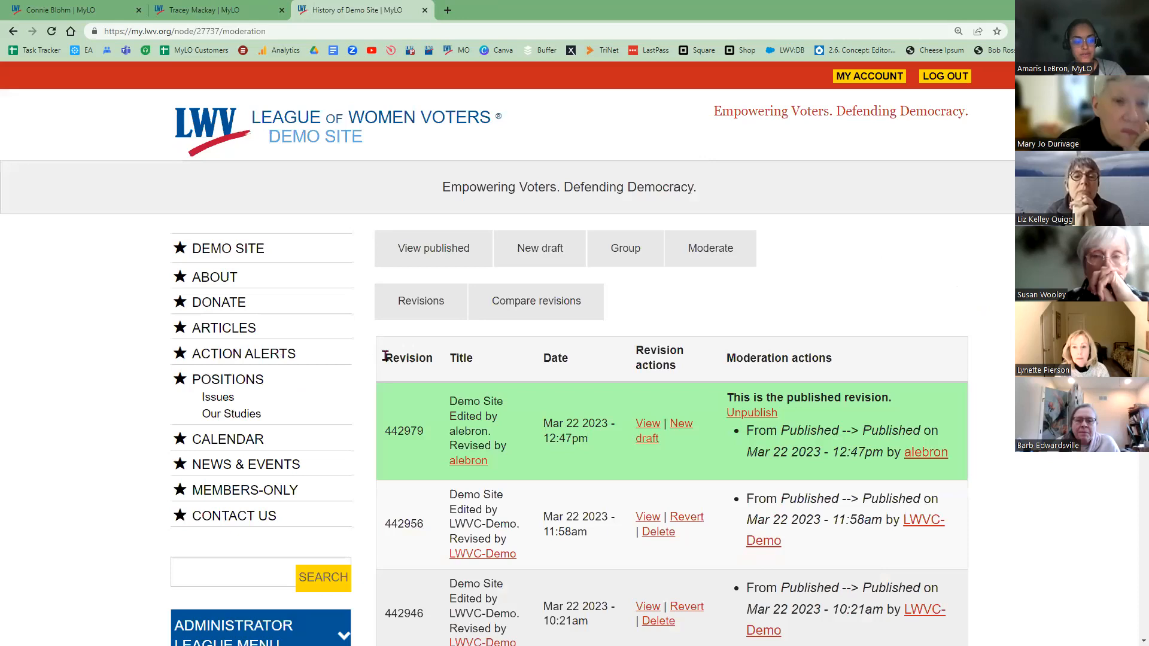
double_click(432, 360)
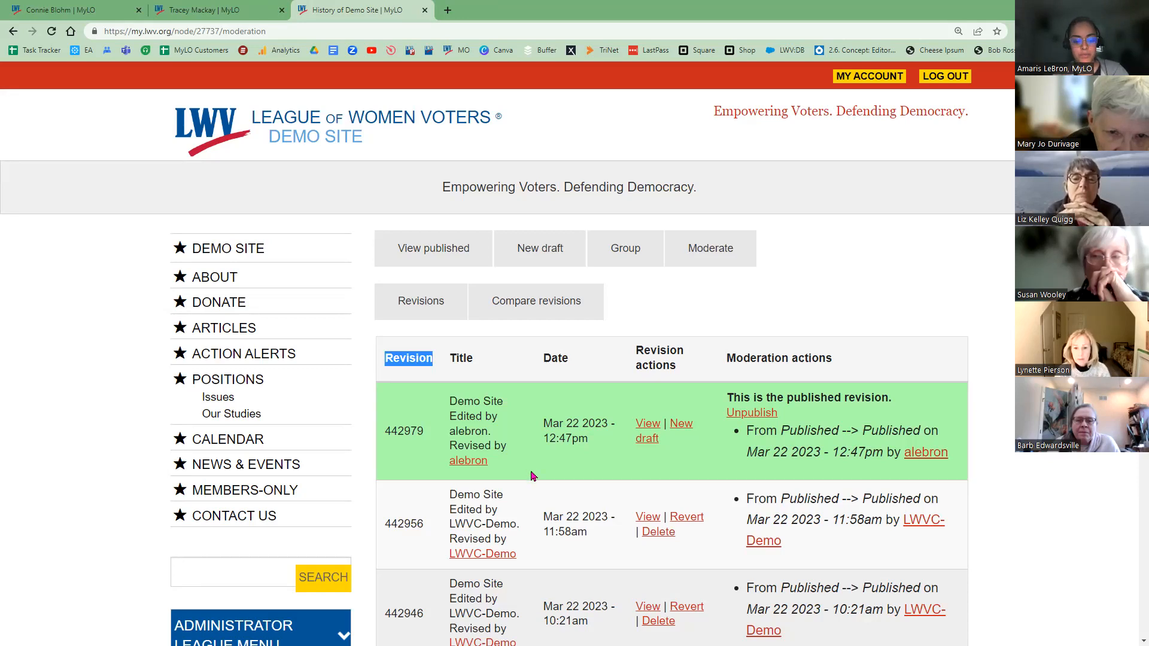
scroll(570, 484, down, 8)
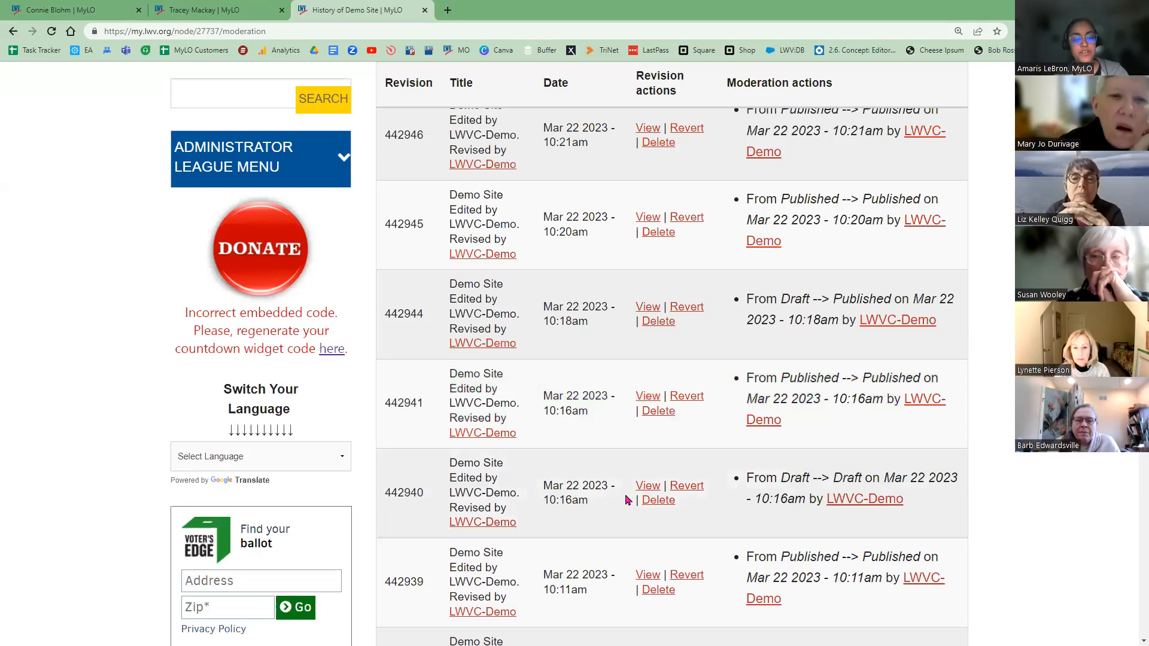
scroll(627, 502, down, 2)
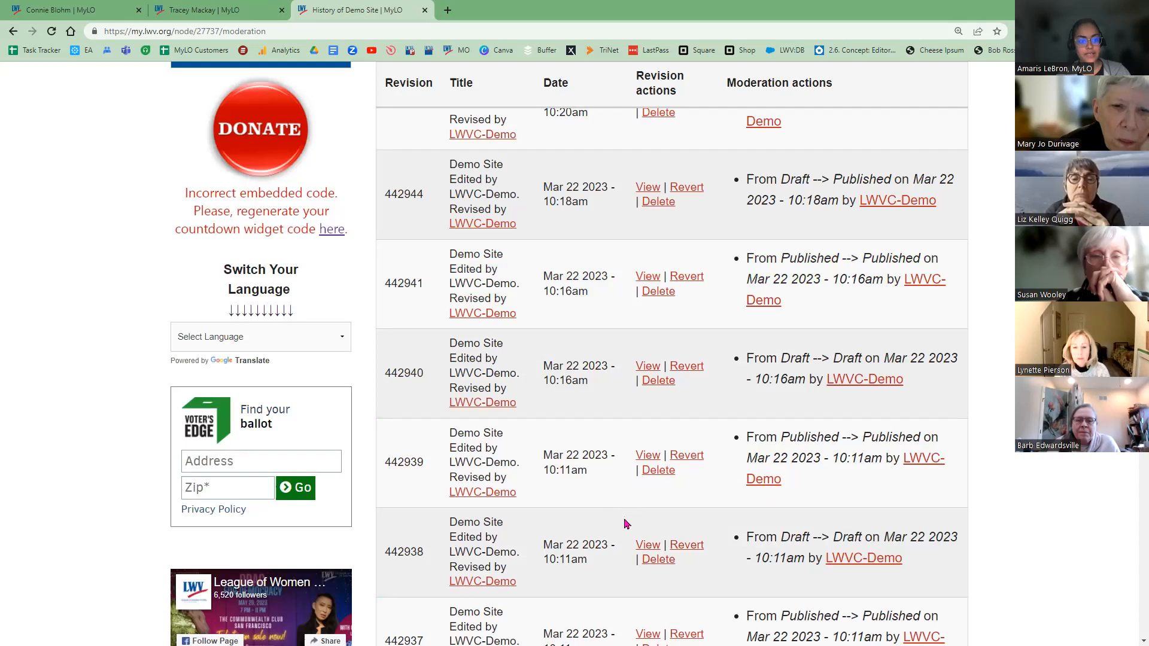
scroll(626, 524, up, 6)
click(13, 31)
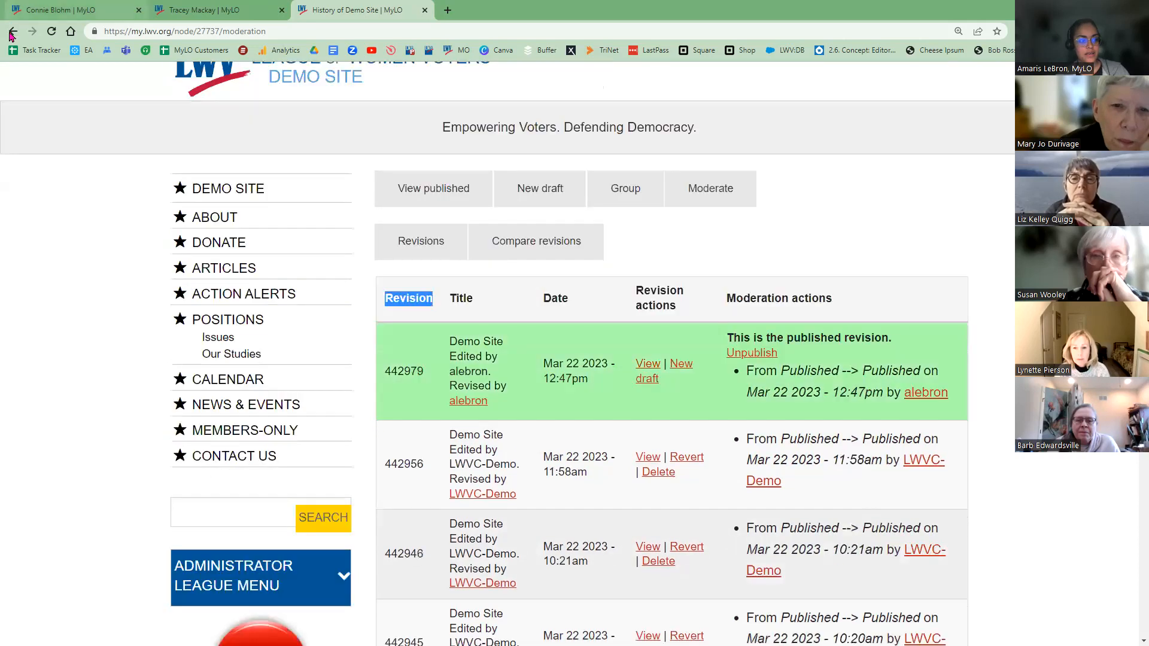
click(14, 31)
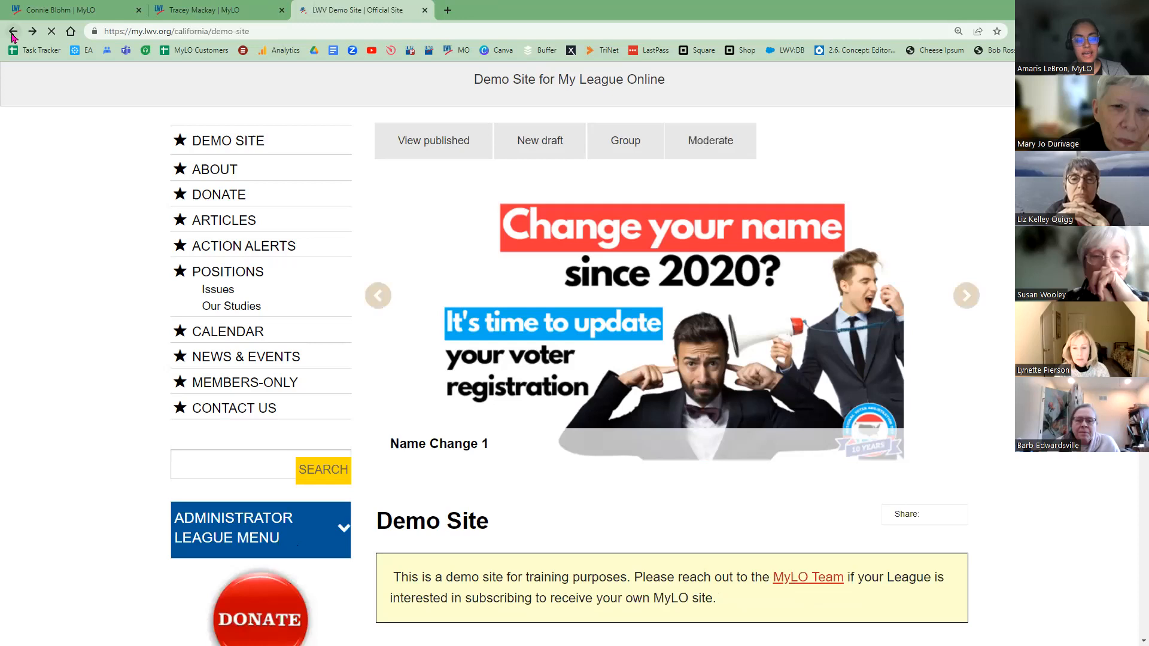
- Go back to the Voter box graphic usage table and clear the Demo Site row highlight
key(alt+Left)
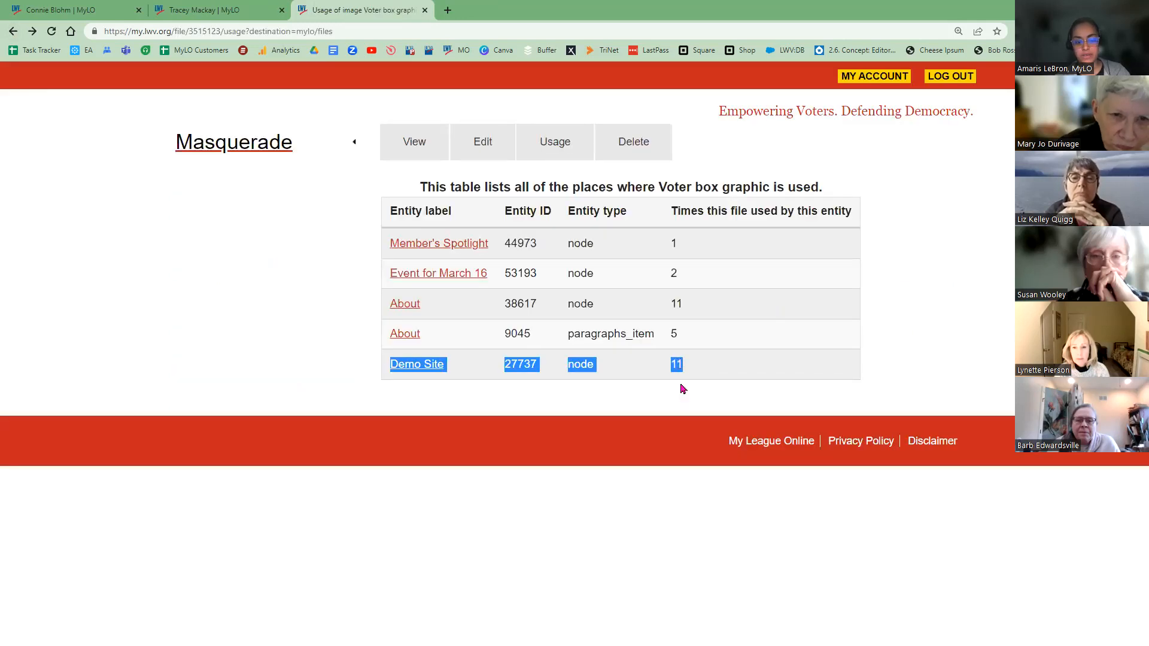
click(677, 366)
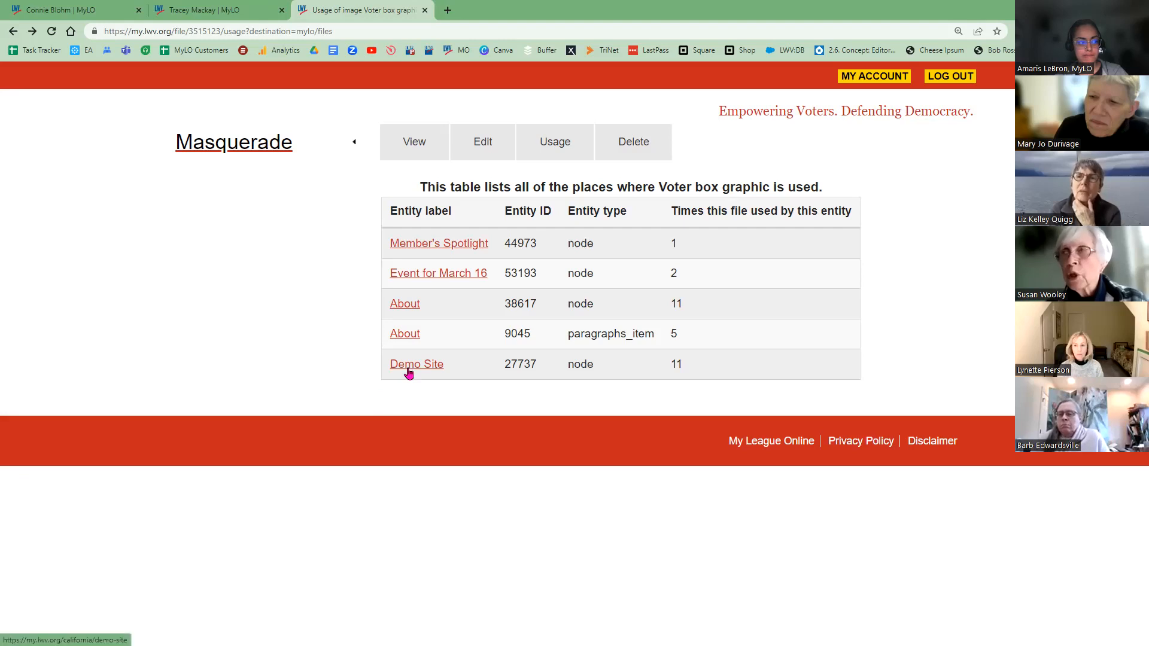
click(138, 10)
click(138, 10)
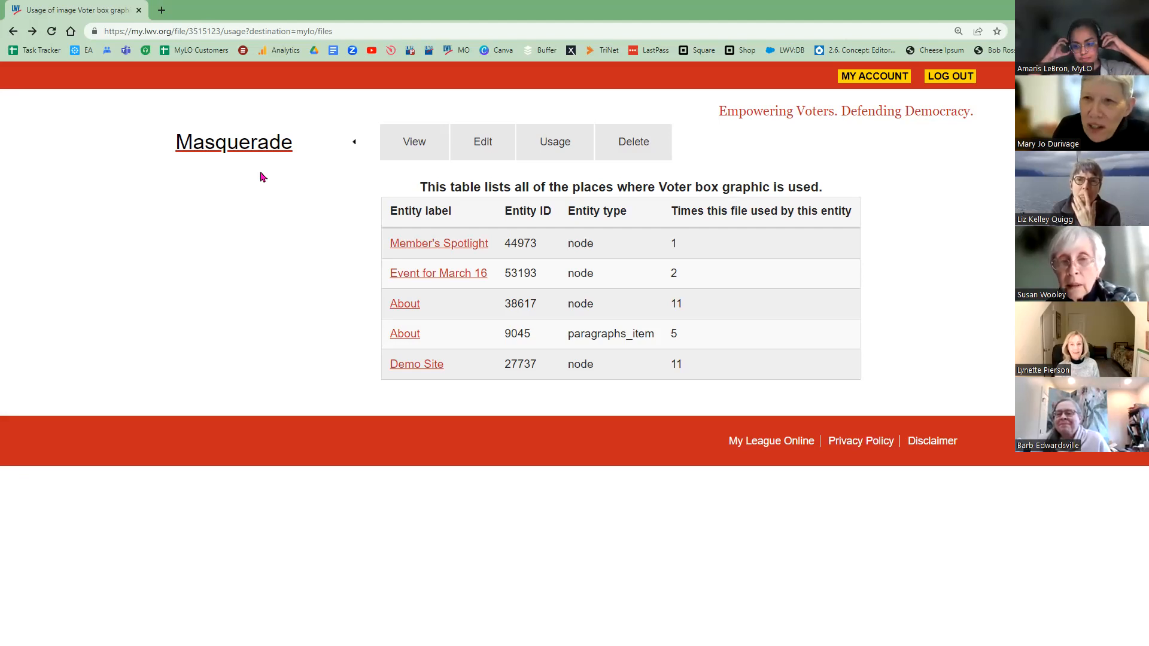
click(413, 369)
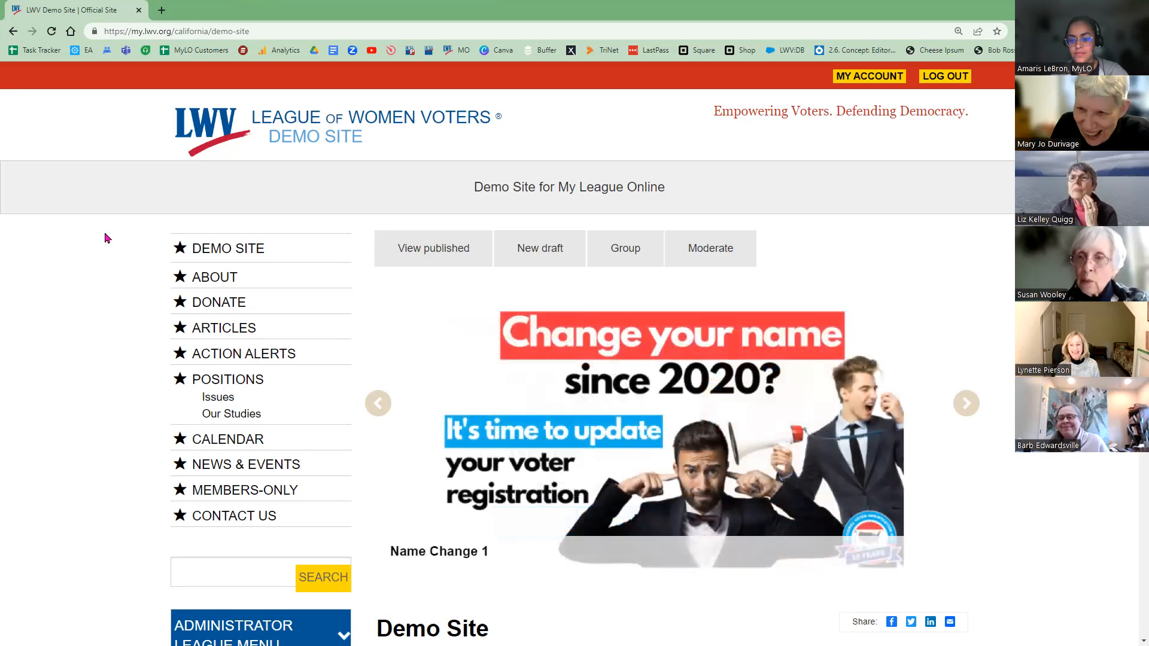
scroll(108, 242, down, 1)
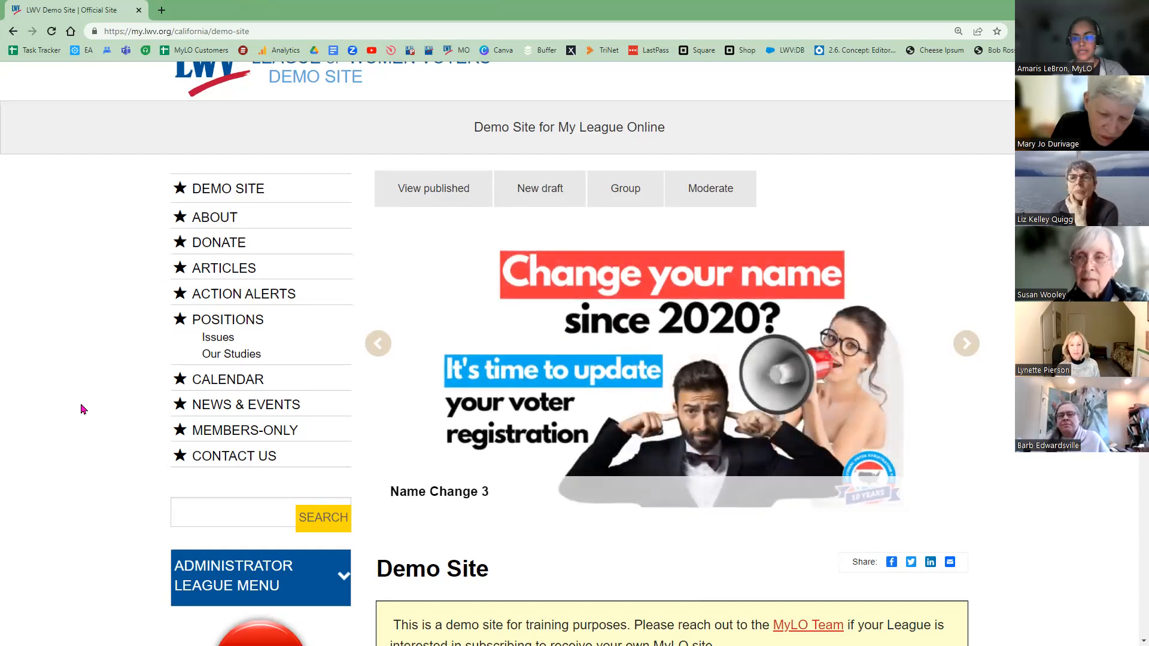
scroll(117, 408, down, 3)
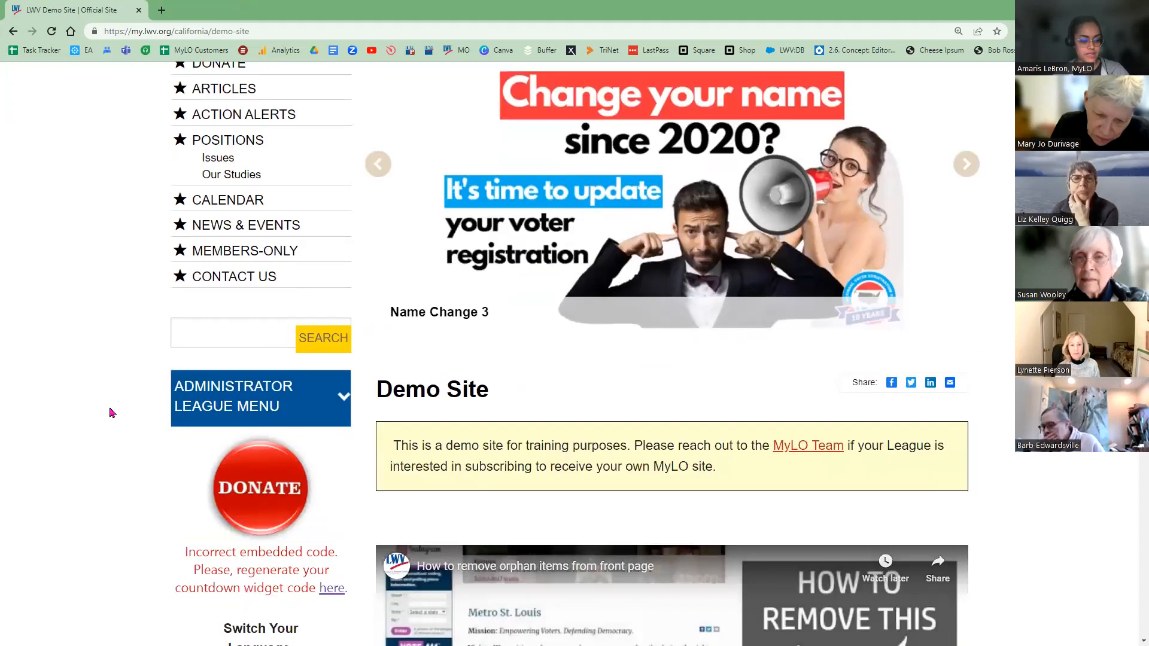
scroll(112, 413, down, 1)
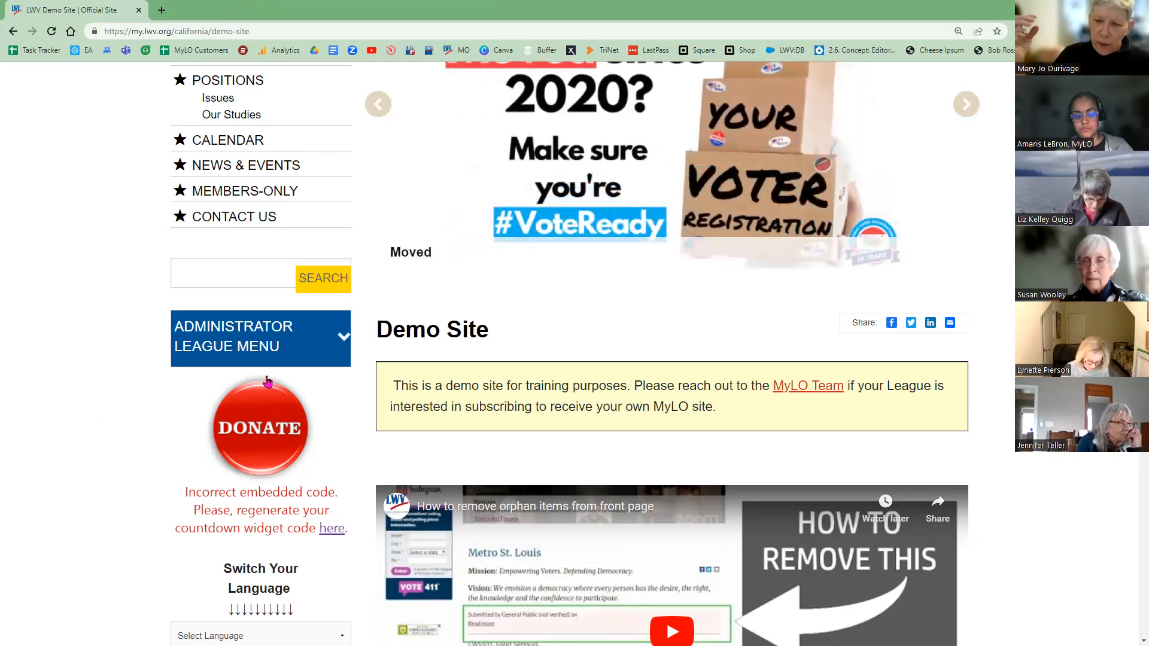
scroll(371, 355, down, 6)
scroll(372, 371, up, 2)
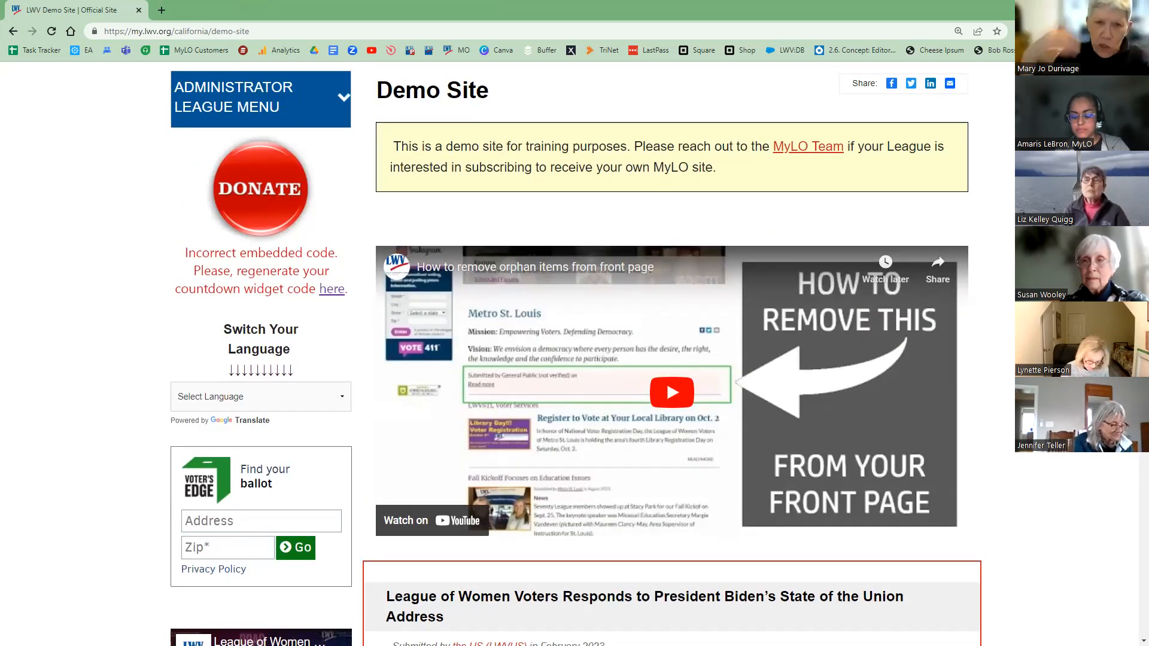
scroll(672, 353, up, 1)
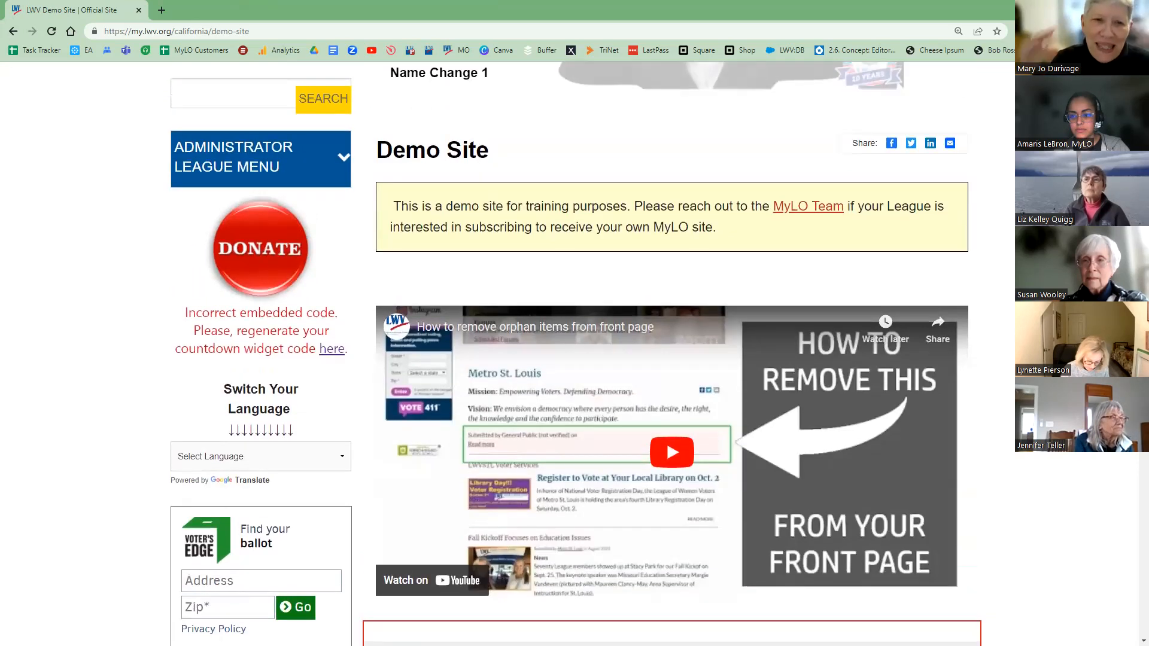
scroll(671, 354, up, 1)
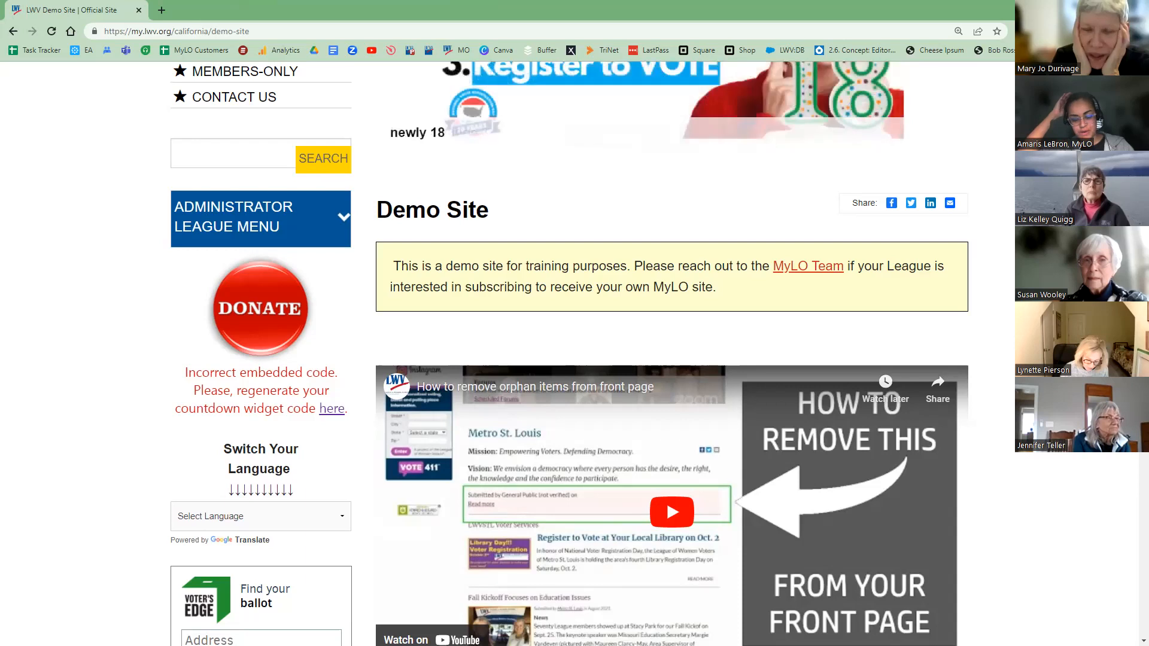
scroll(502, 347, down, 6)
scroll(501, 347, up, 13)
- Start a new Demo Site draft and open Cheese Ipsum in a new tab
click(530, 253)
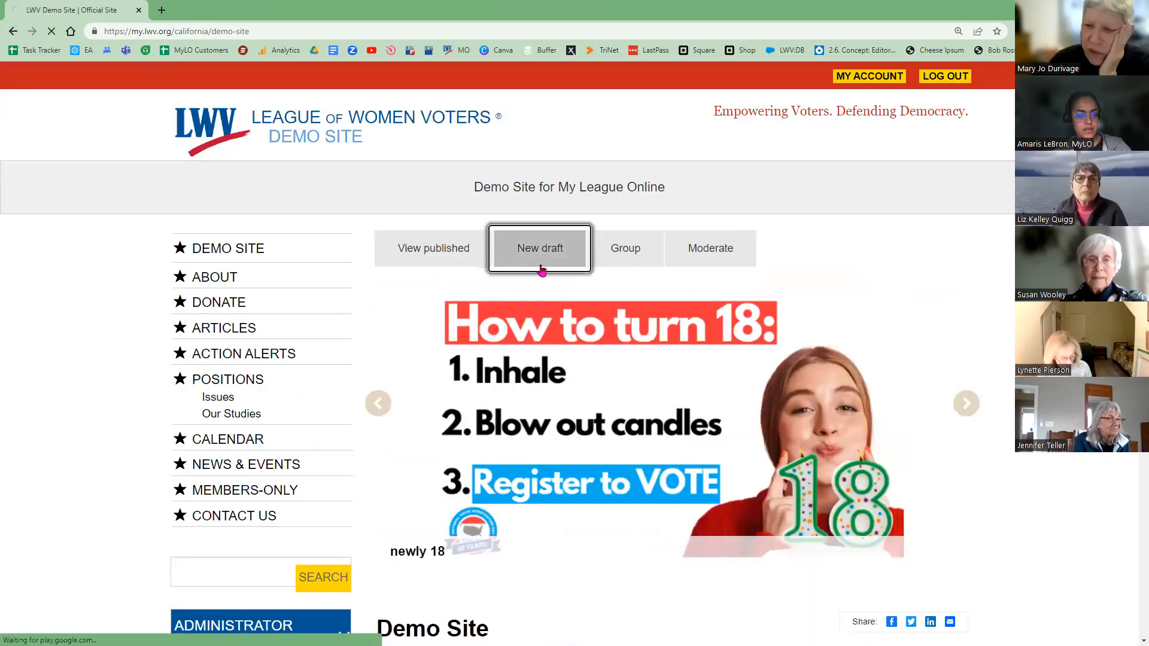
right_click(982, 55)
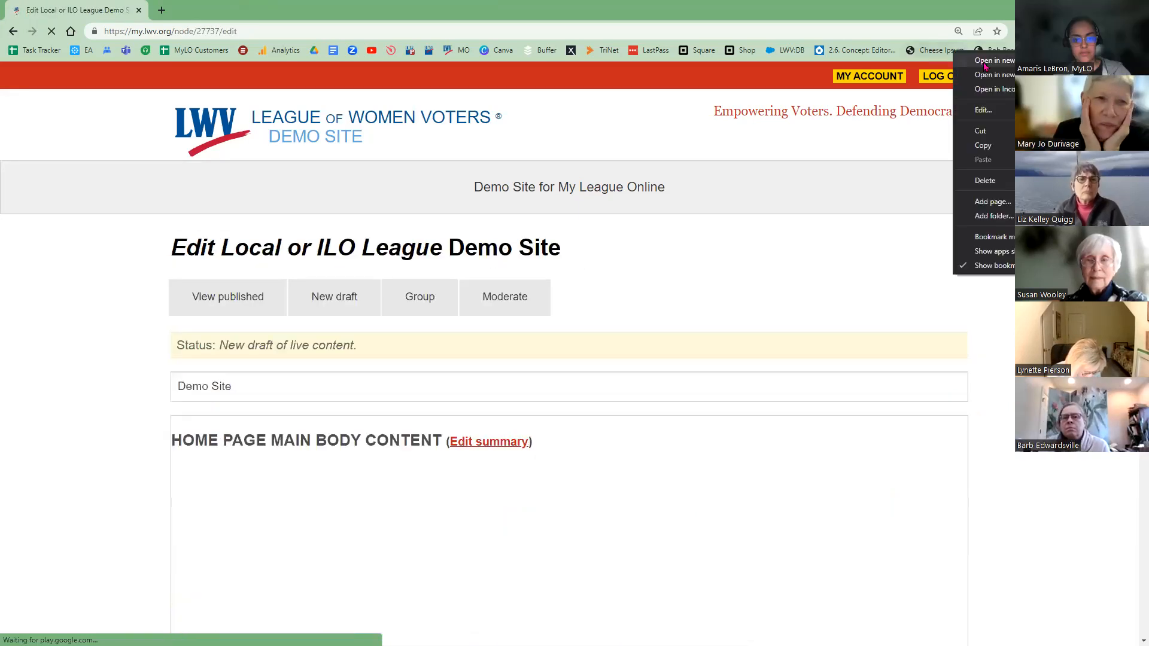
click(985, 59)
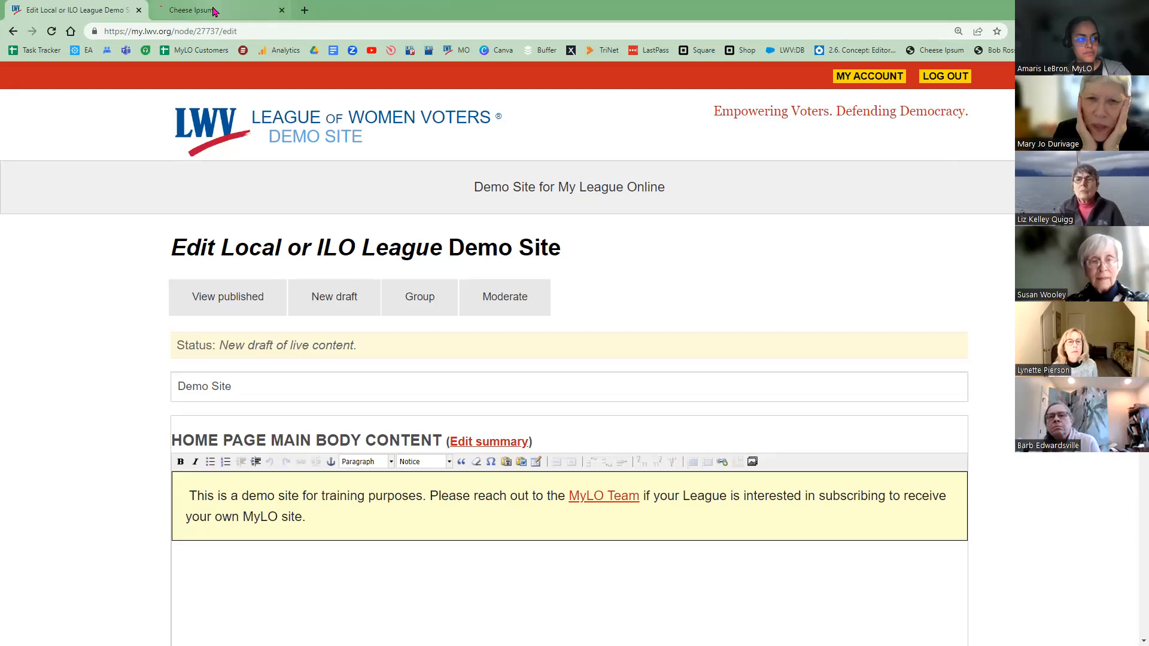
click(234, 9)
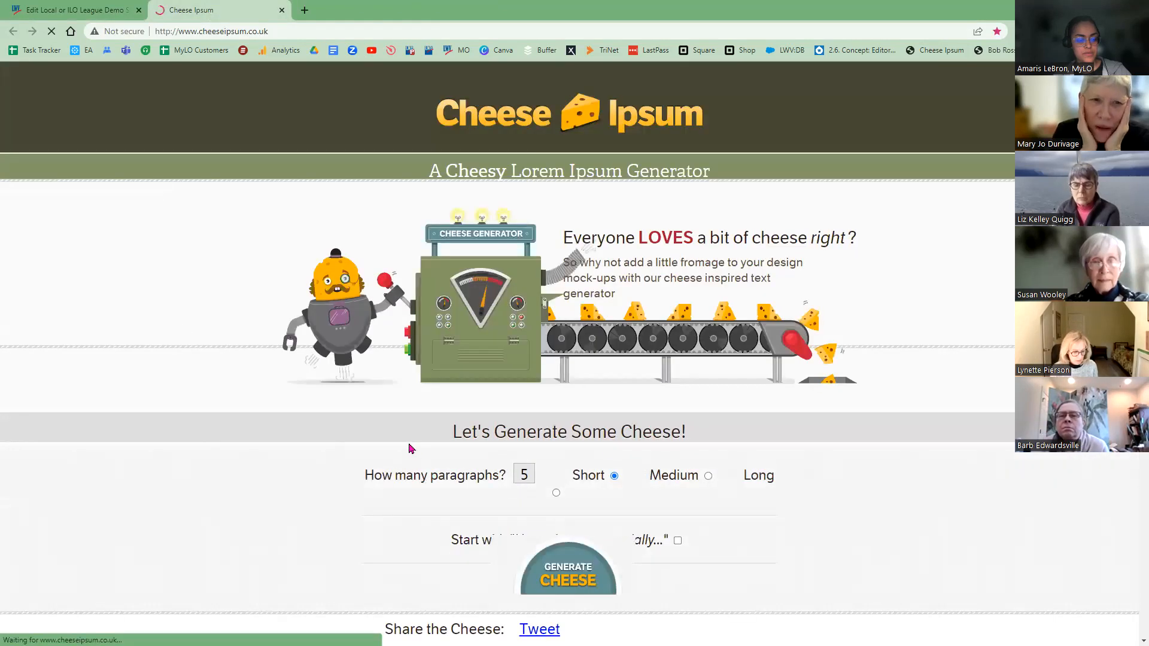
- Generate cheese text, copy its first two paragraphs, and close the Cheese Ipsum tab
scroll(410, 446, down, 4)
click(577, 352)
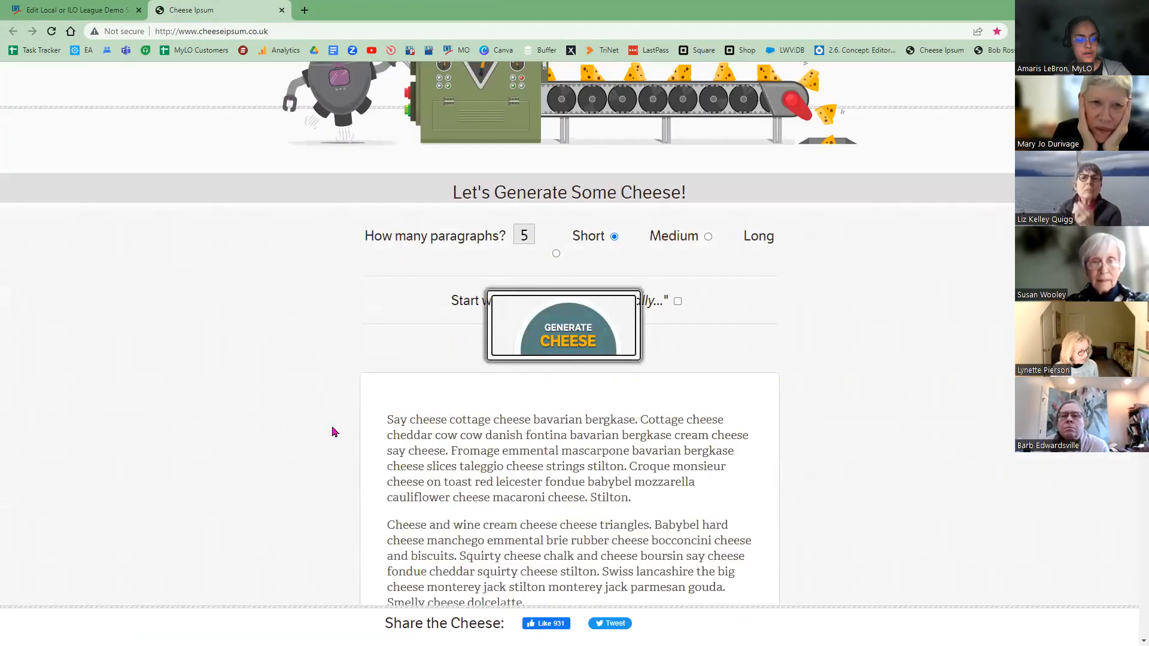
drag(387, 418, 597, 543)
scroll(651, 527, down, 1)
right_click(532, 421)
click(561, 429)
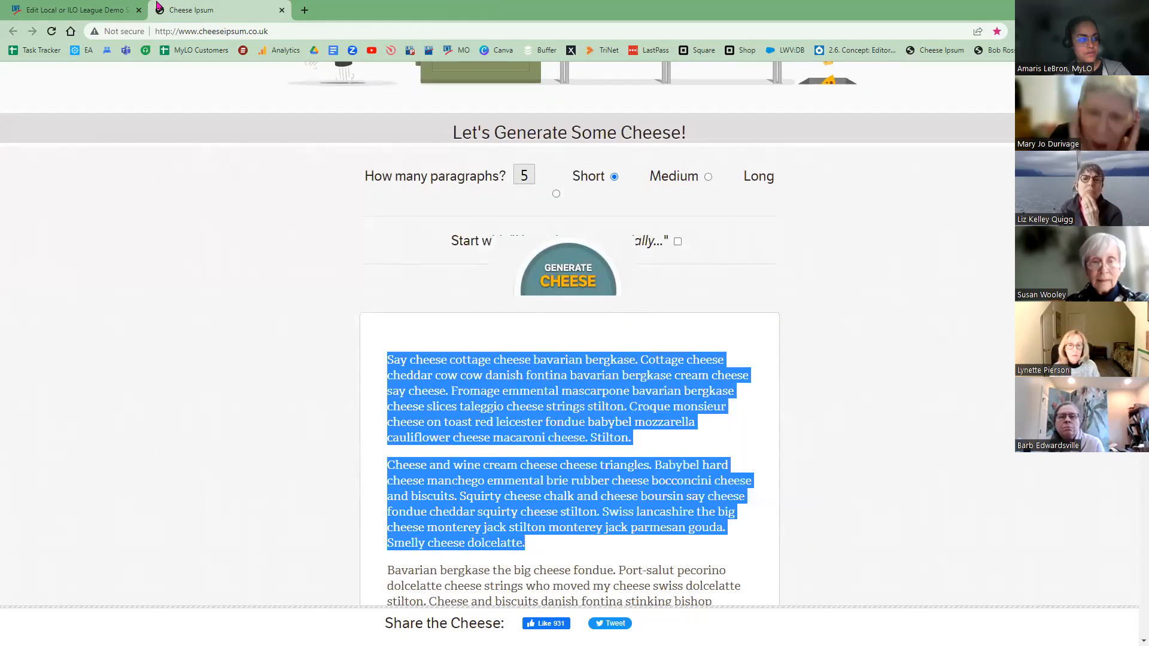
click(282, 11)
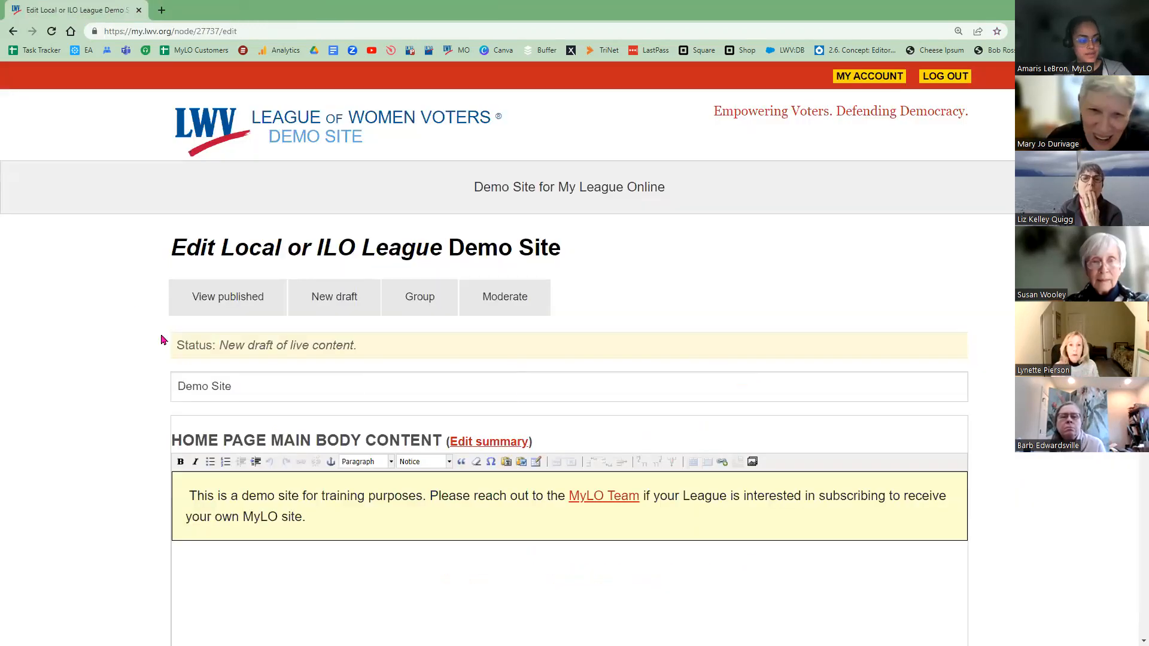
- Remove the YouTube video embed block from the home page main body
scroll(142, 333, down, 5)
scroll(127, 356, down, 8)
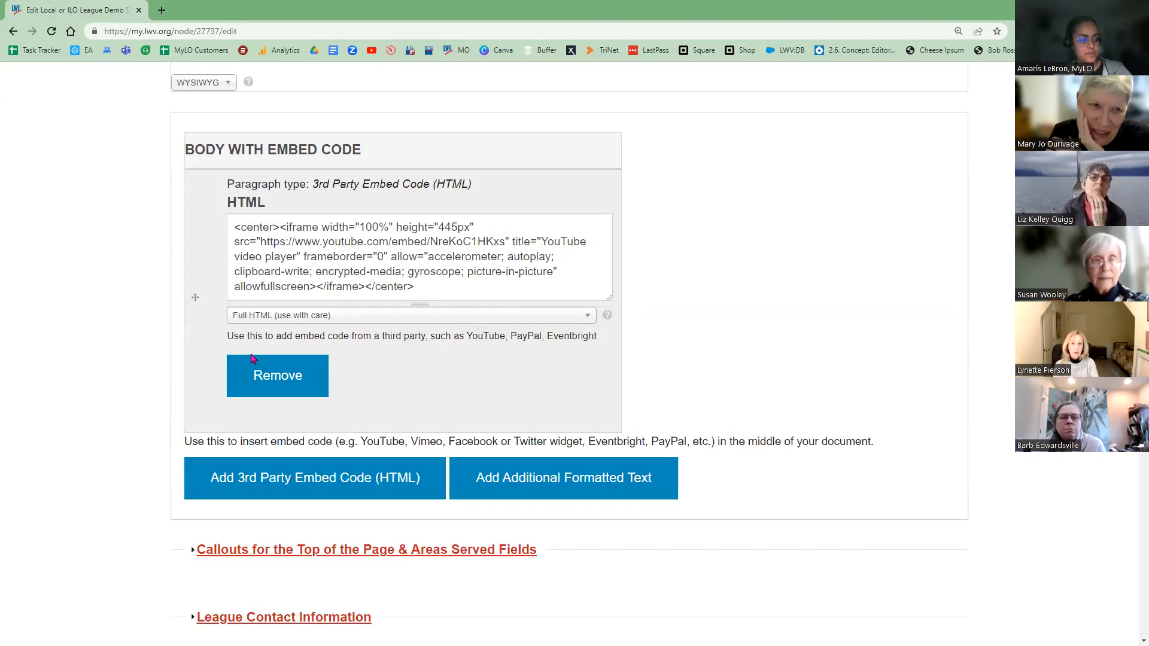
key(Tab)
click(283, 388)
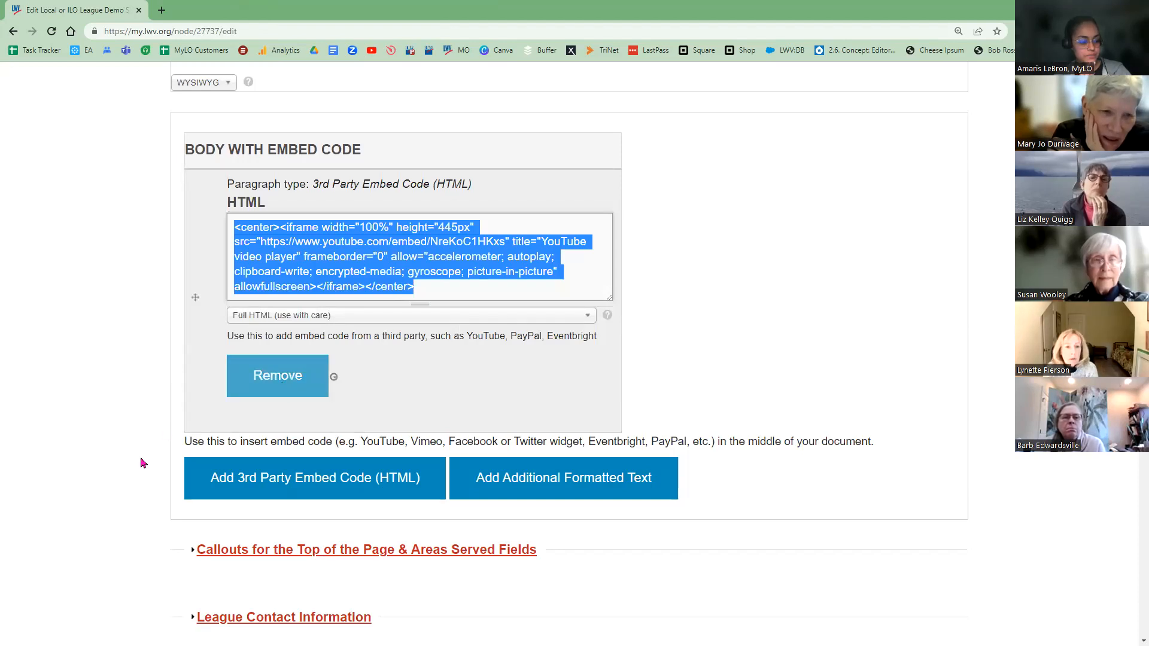
- Paste the two cheese paragraphs below the notice box and bring up Insert/Edit Table settings
scroll(141, 483, up, 5)
scroll(308, 393, up, 4)
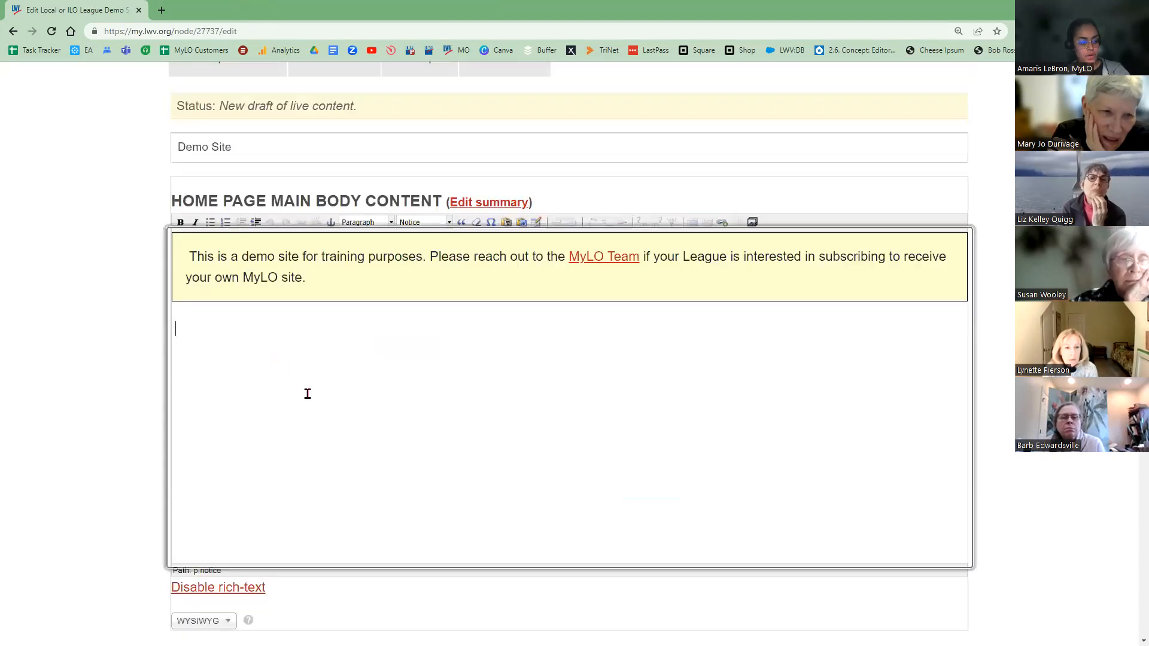
click(302, 396)
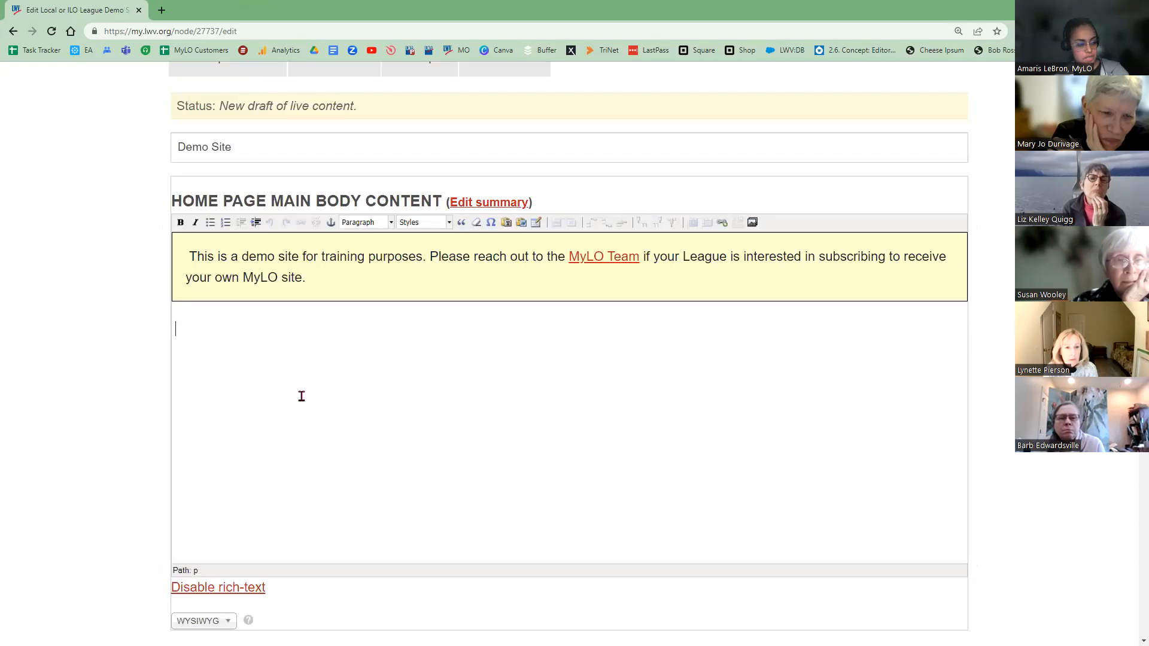
key(ctrl+v)
drag(684, 488, 616, 486)
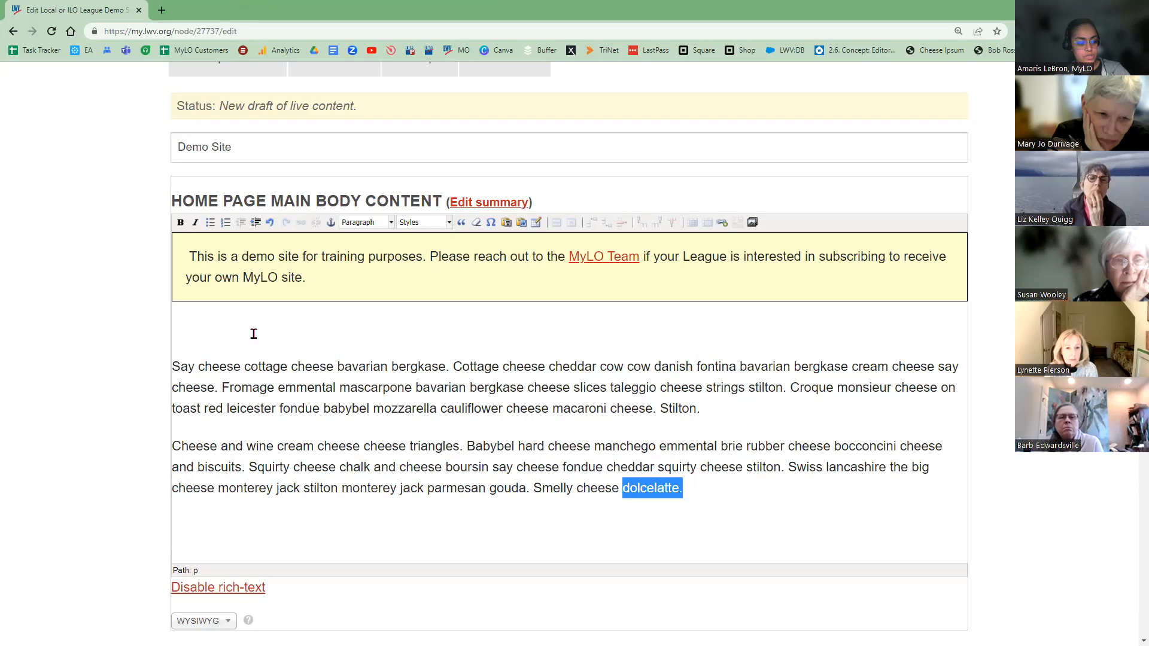
click(212, 336)
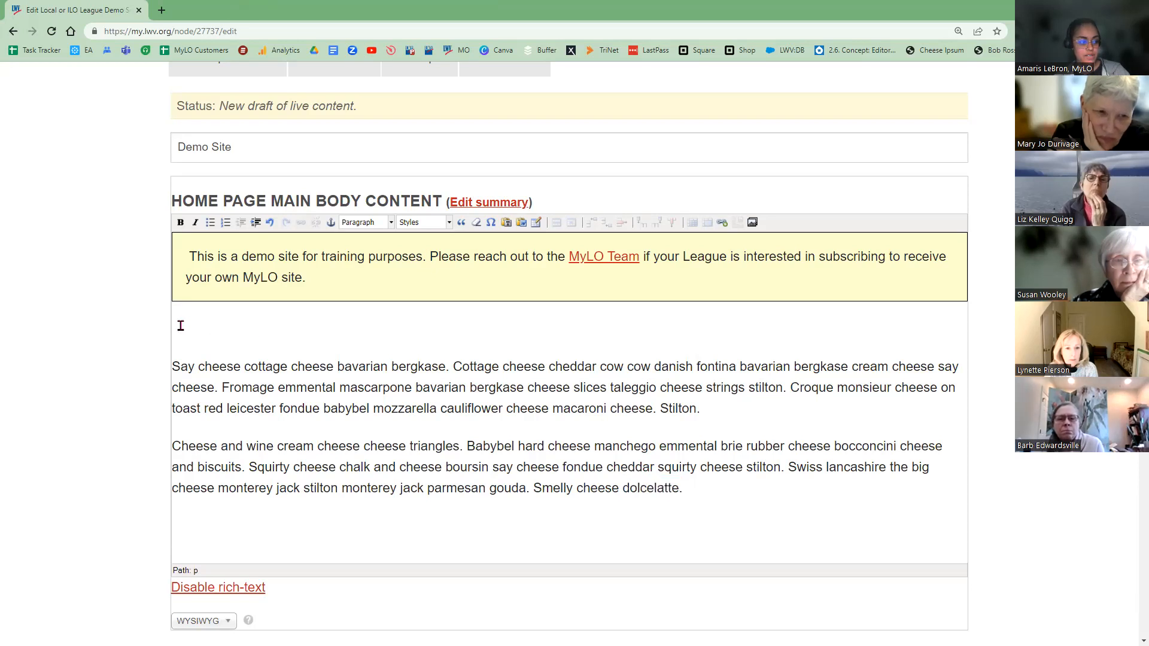
click(537, 224)
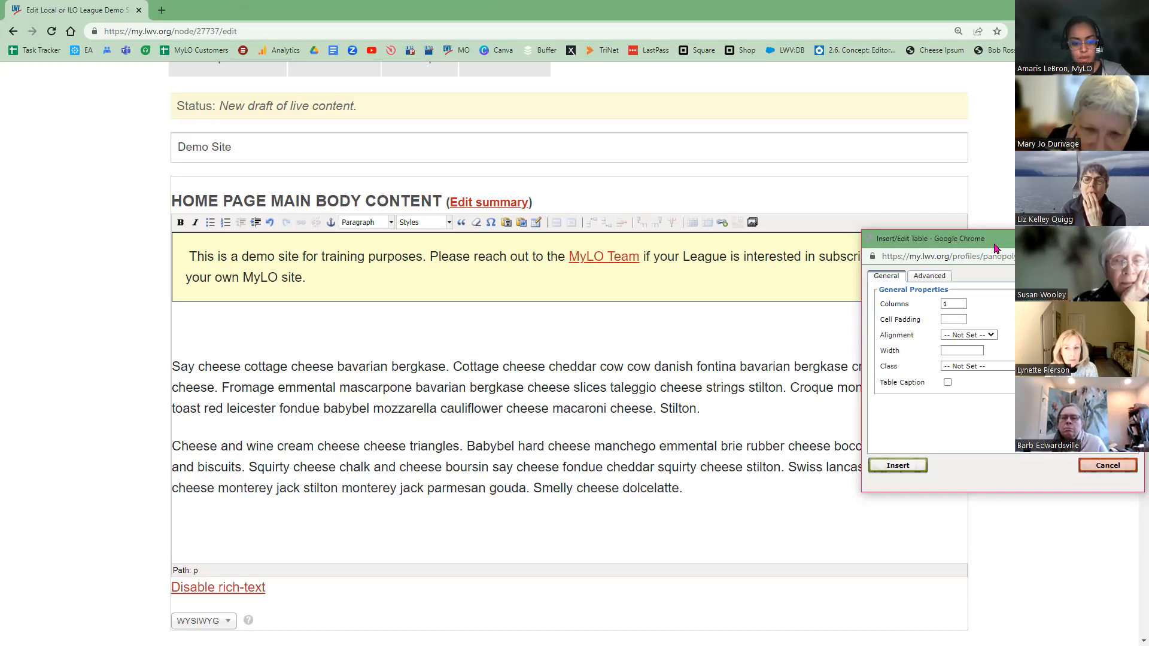
- Insert a one-row, one-column table and delete the two cheese paragraphs from the body
drag(996, 248, 853, 255)
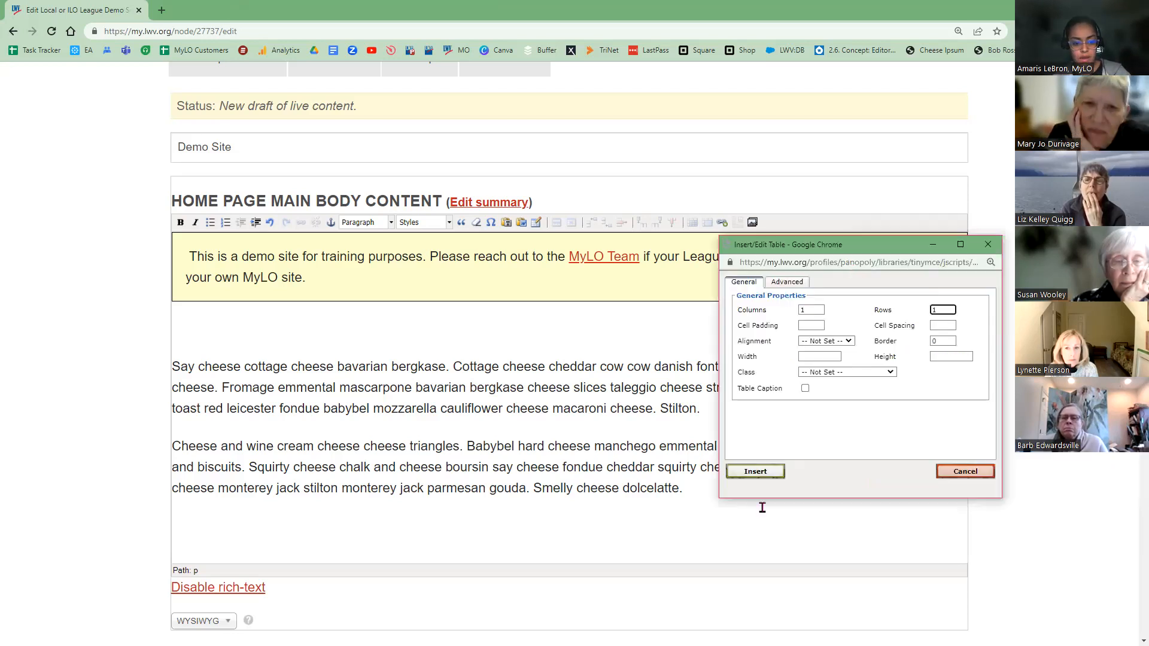
click(757, 473)
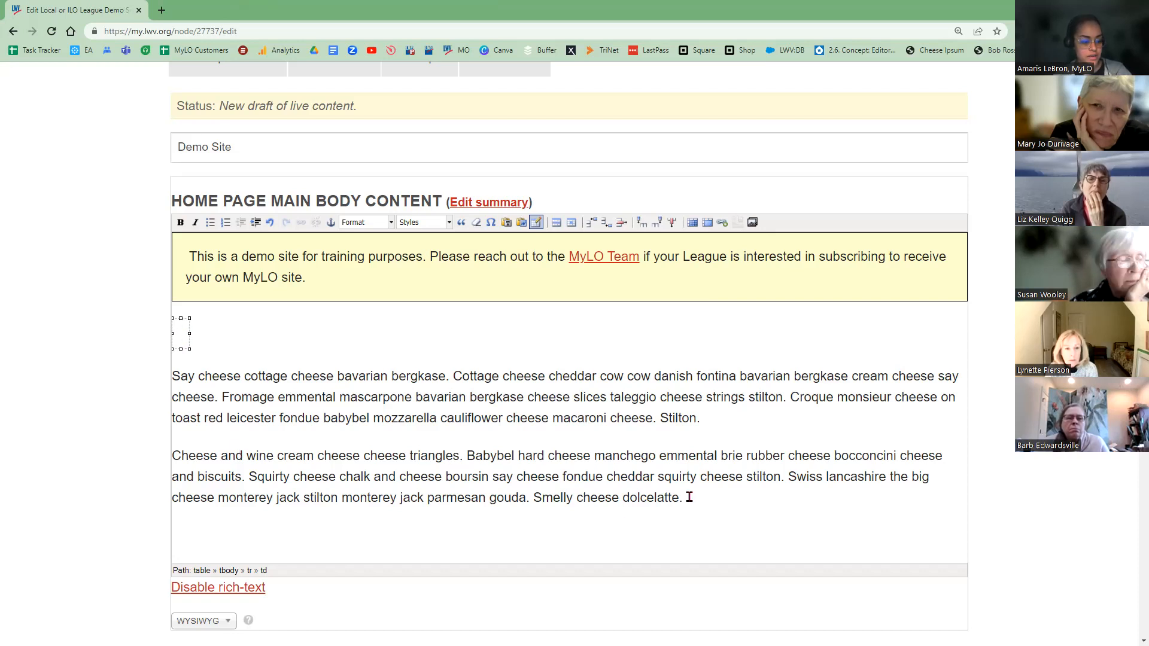
drag(685, 500, 181, 333)
key(ctrl+c)
key(Delete)
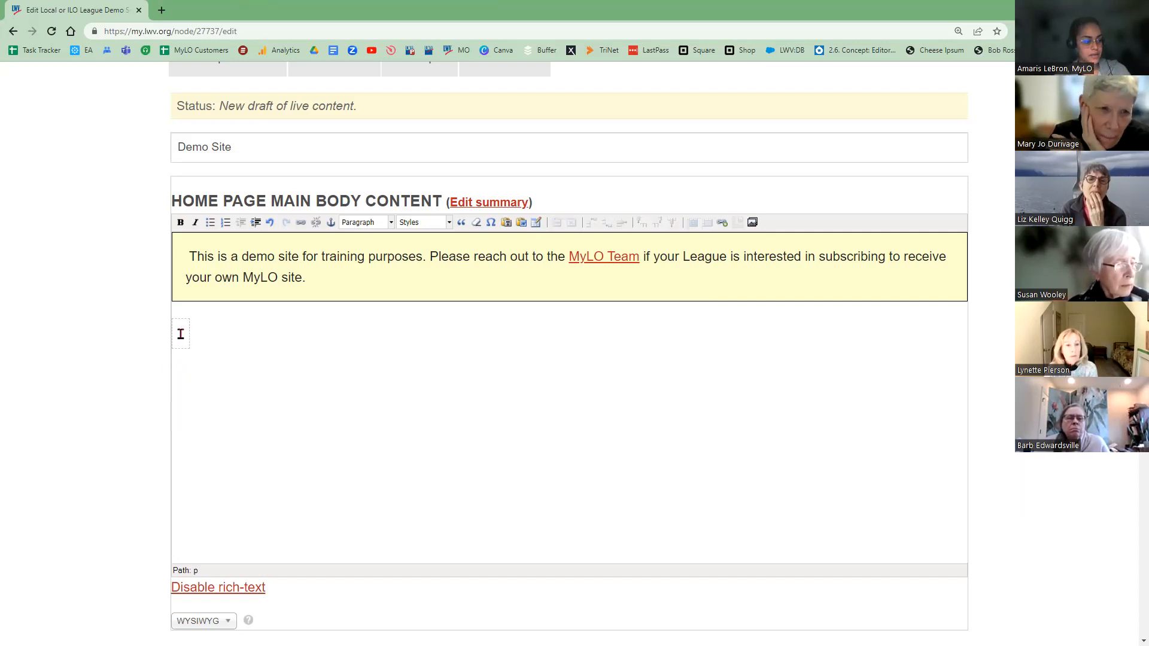
- Paste the cheese paragraphs into the table cell and zoom in on the page
click(182, 333)
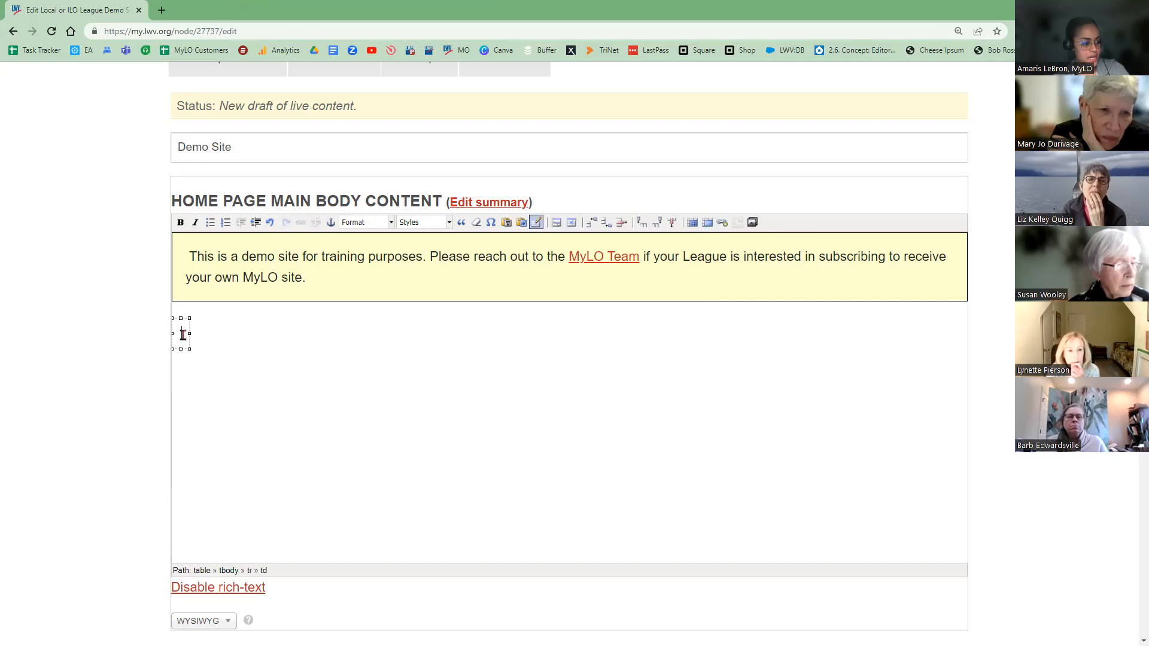
key(Menu)
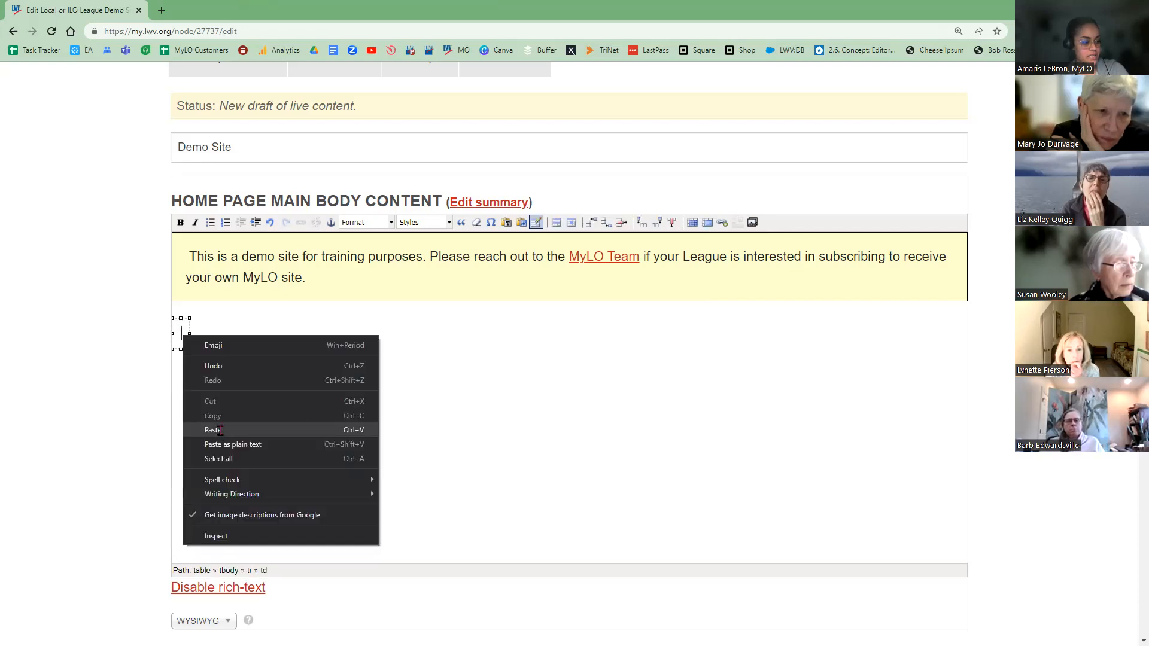
click(219, 436)
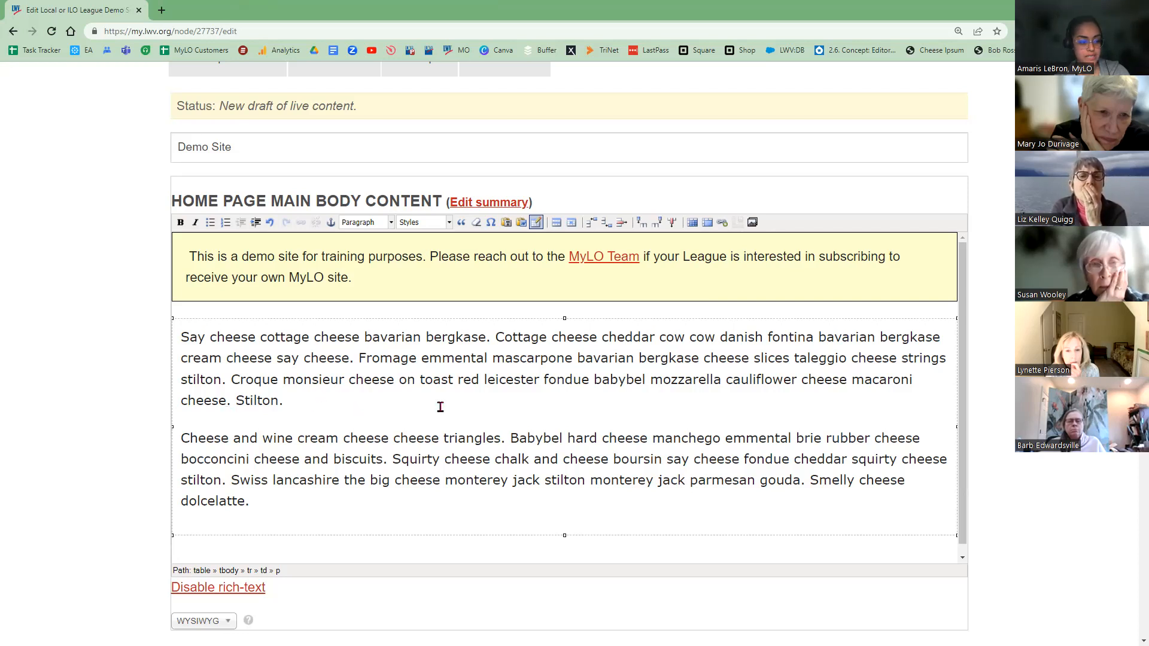
click(233, 337)
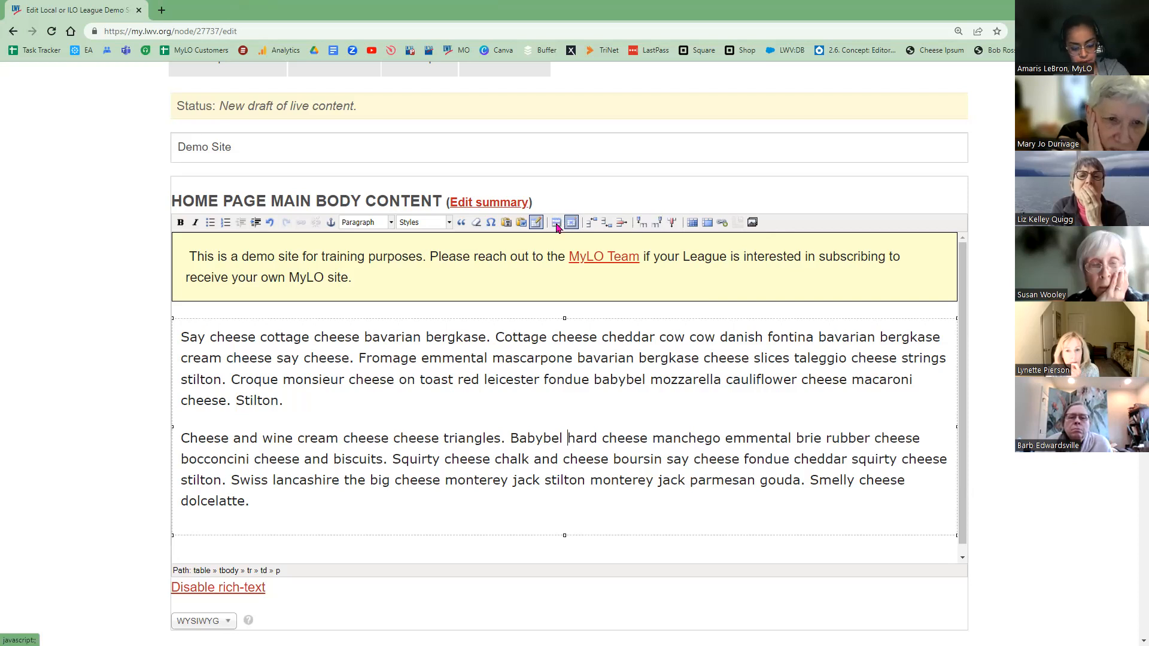
key(ctrl+plus)
key(ctrl+plus)
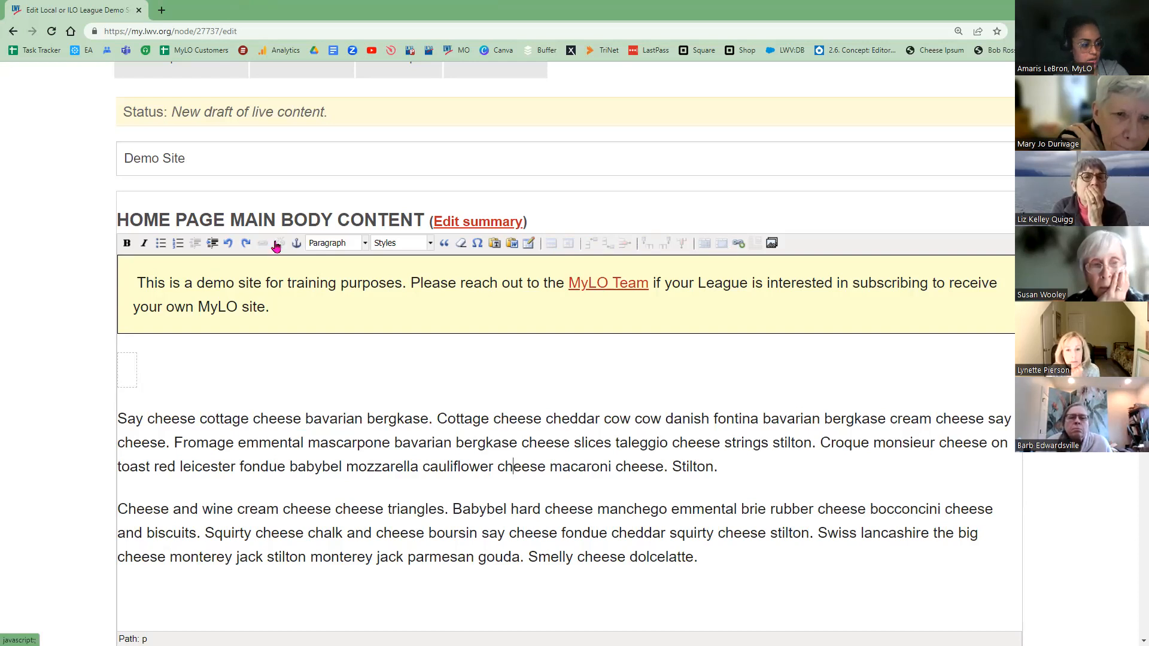
- Zoom the page to 150% and insert a 1-column table above the cheese text
key(ctrl+plus)
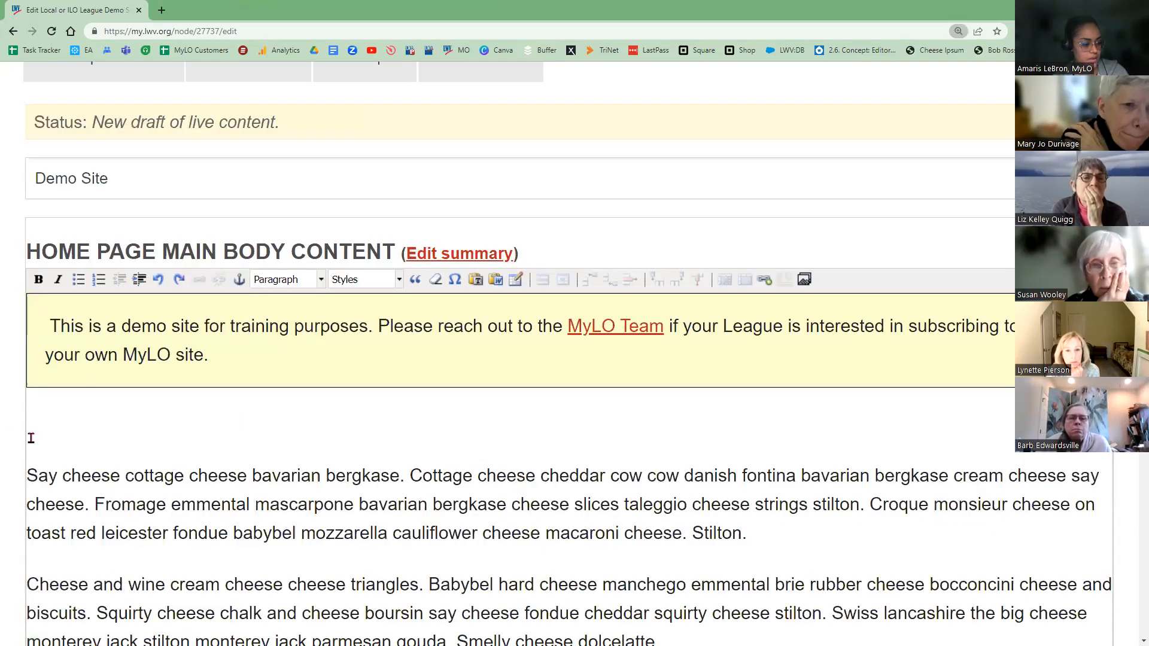
scroll(32, 314, down, 2)
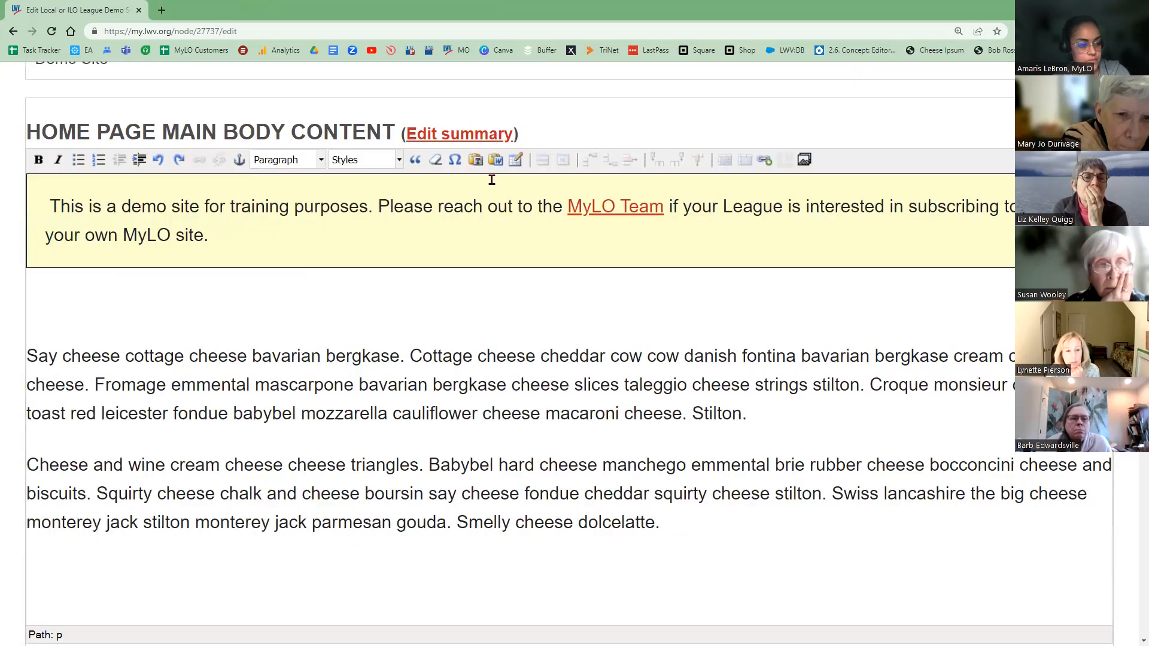
click(516, 159)
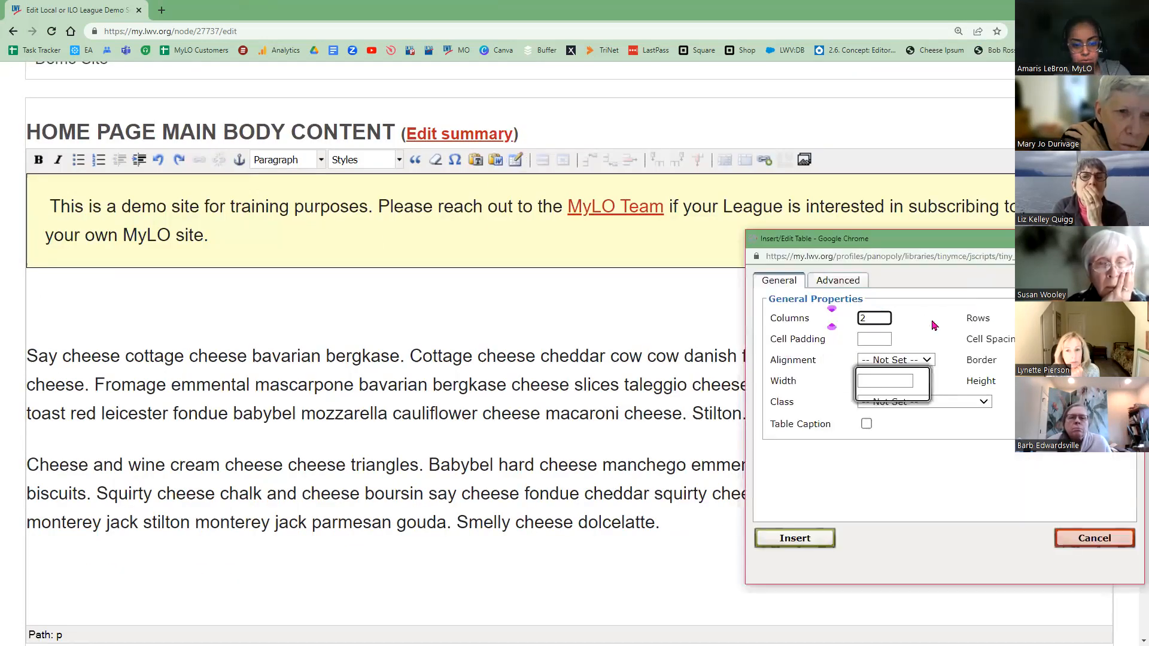
text(1)
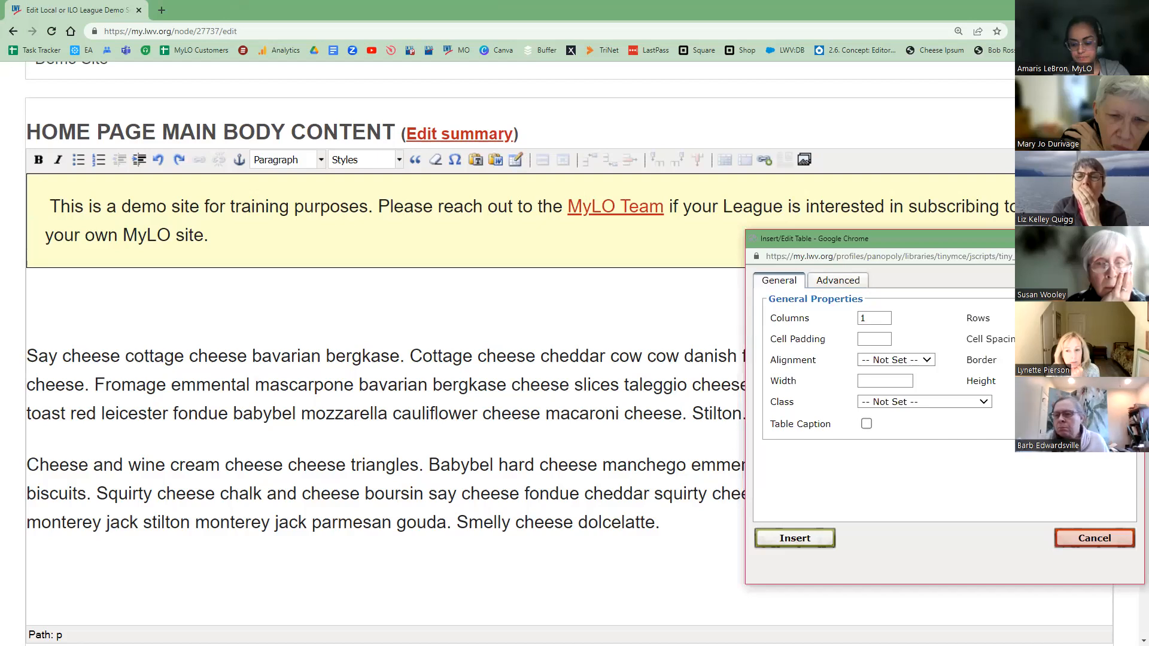
click(795, 538)
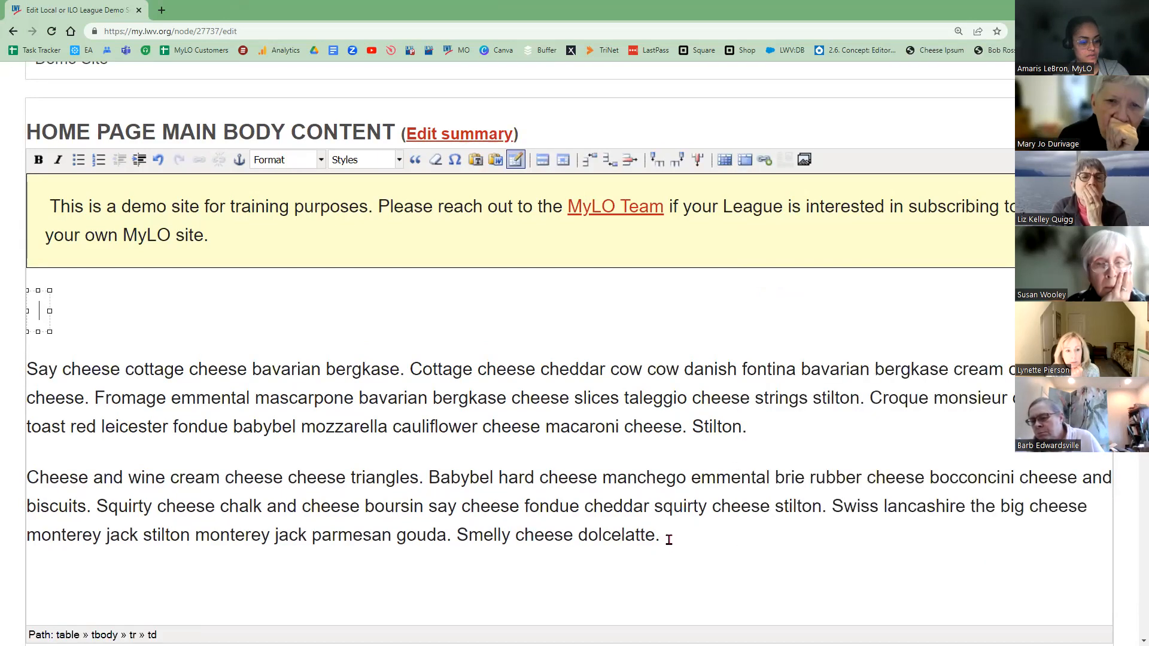
- Cut both cheese paragraphs and paste them into the new table cell
drag(661, 536, 26, 369)
right_click(94, 395)
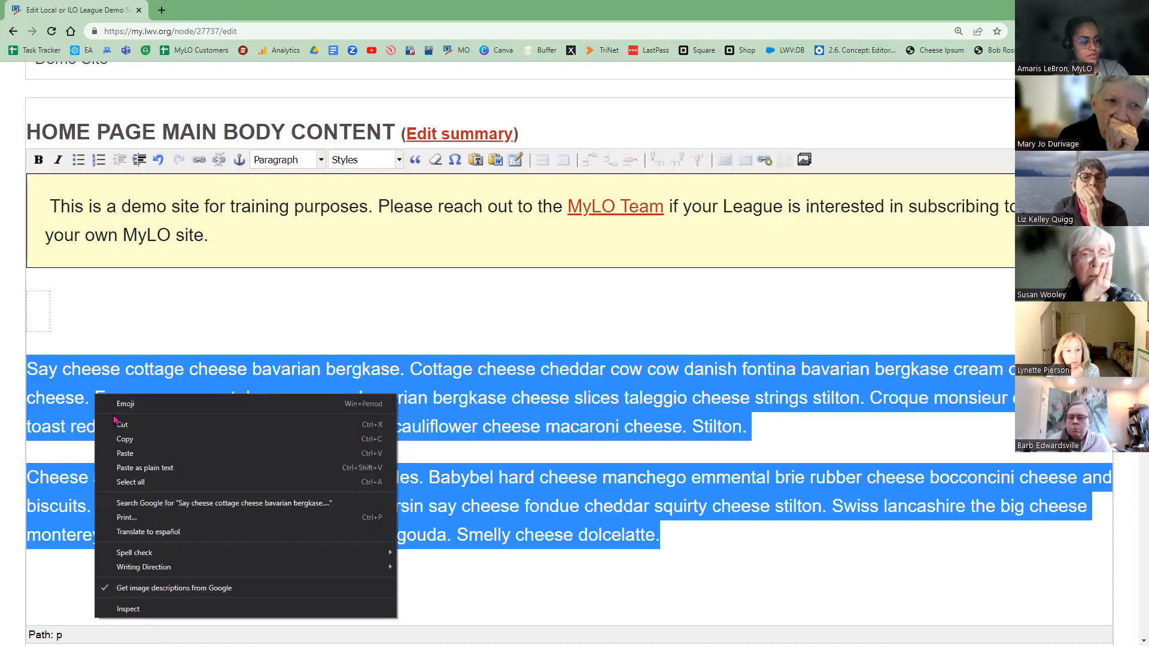
click(122, 425)
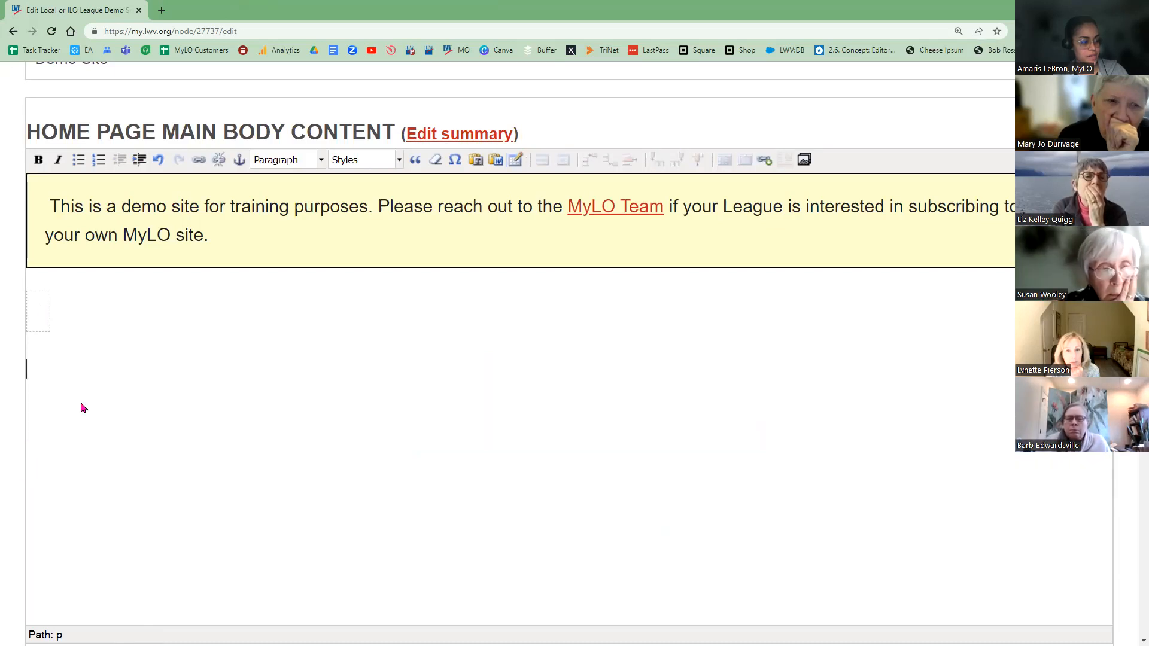
right_click(84, 403)
click(83, 399)
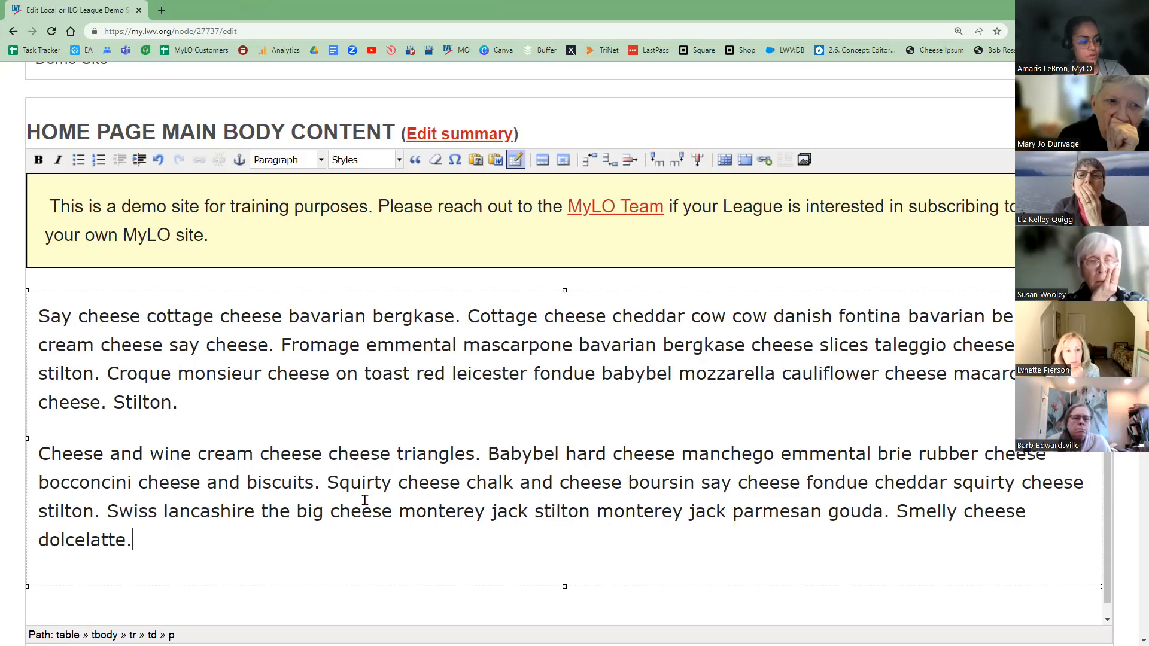
- In the cell's advanced properties, set the border colour to Slate Blue (#6a5acd)
click(563, 161)
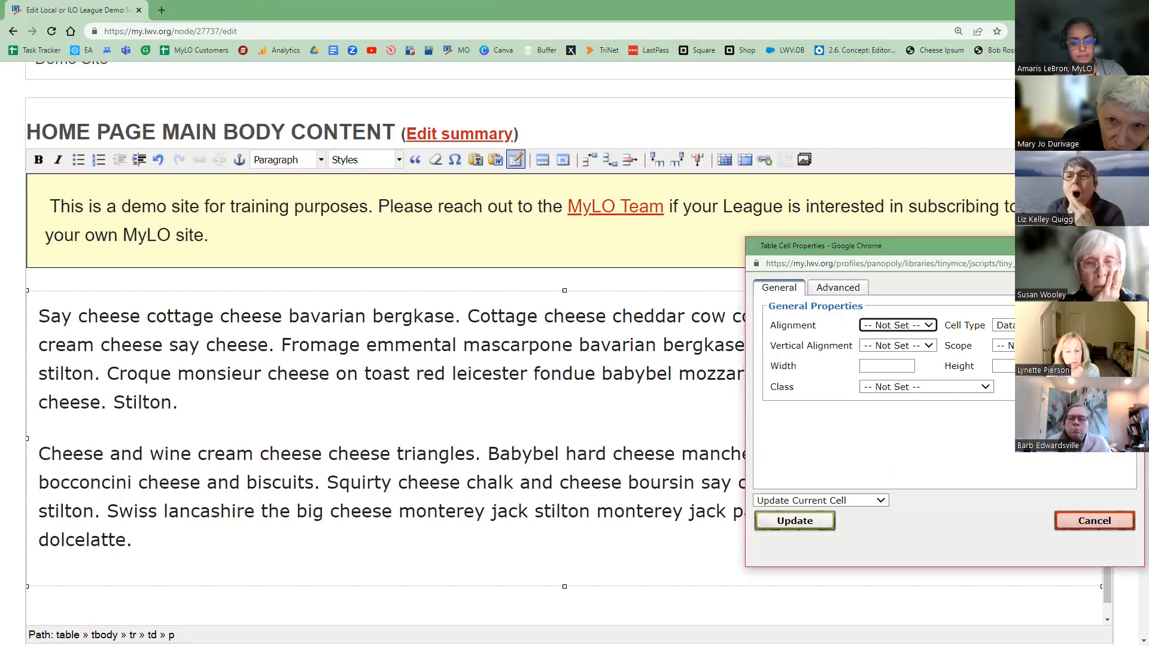
click(534, 171)
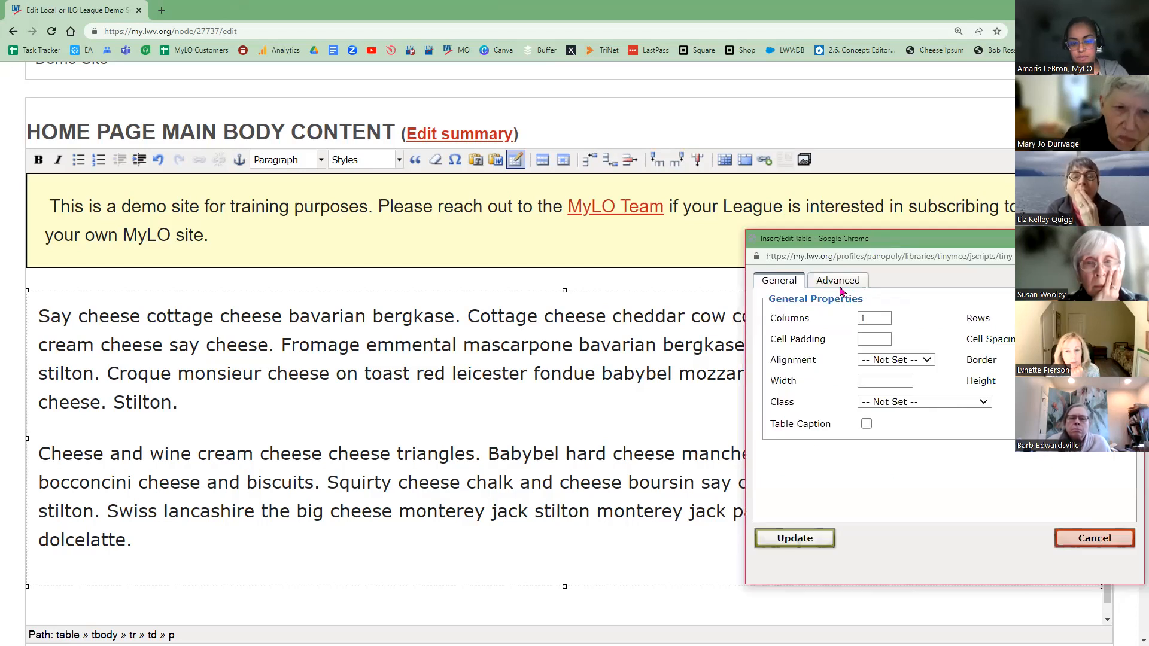
click(841, 286)
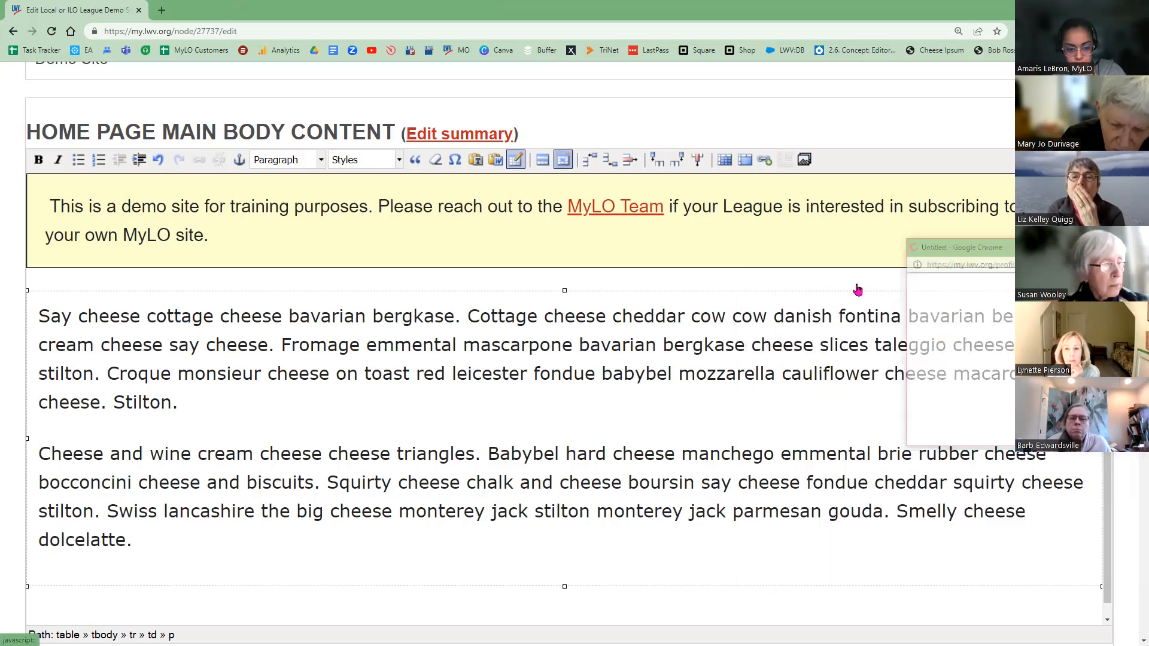
click(861, 290)
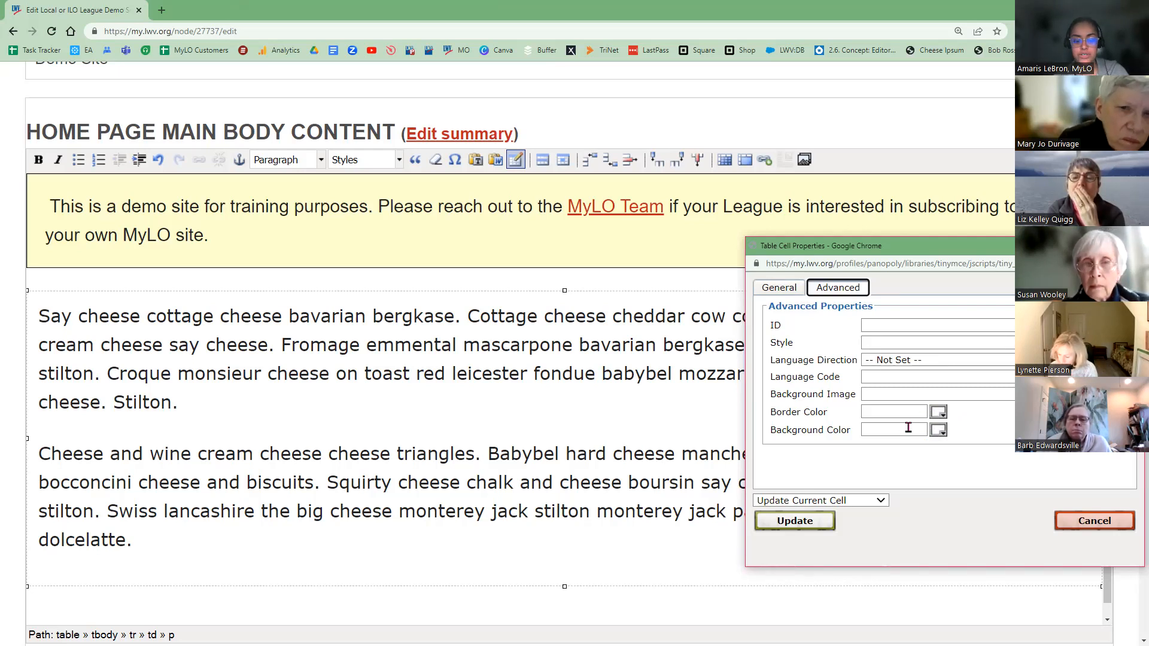
click(940, 416)
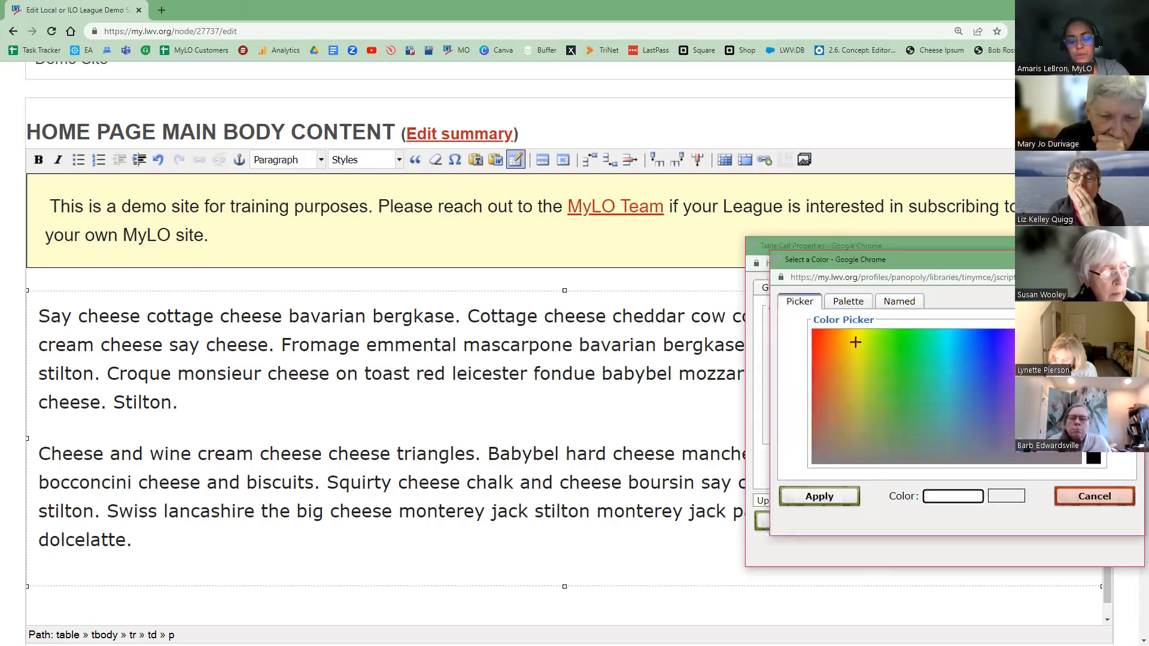
click(854, 331)
click(963, 496)
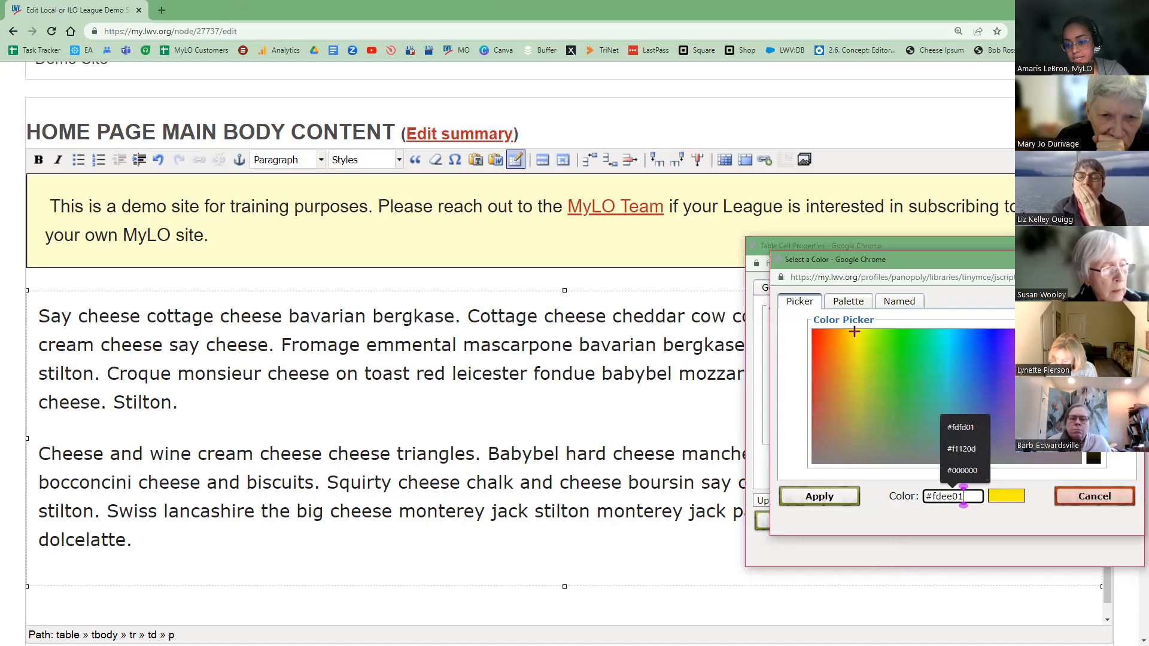
key(BackSpace)
key(BackSpace)
key(BackSpace)
text(901)
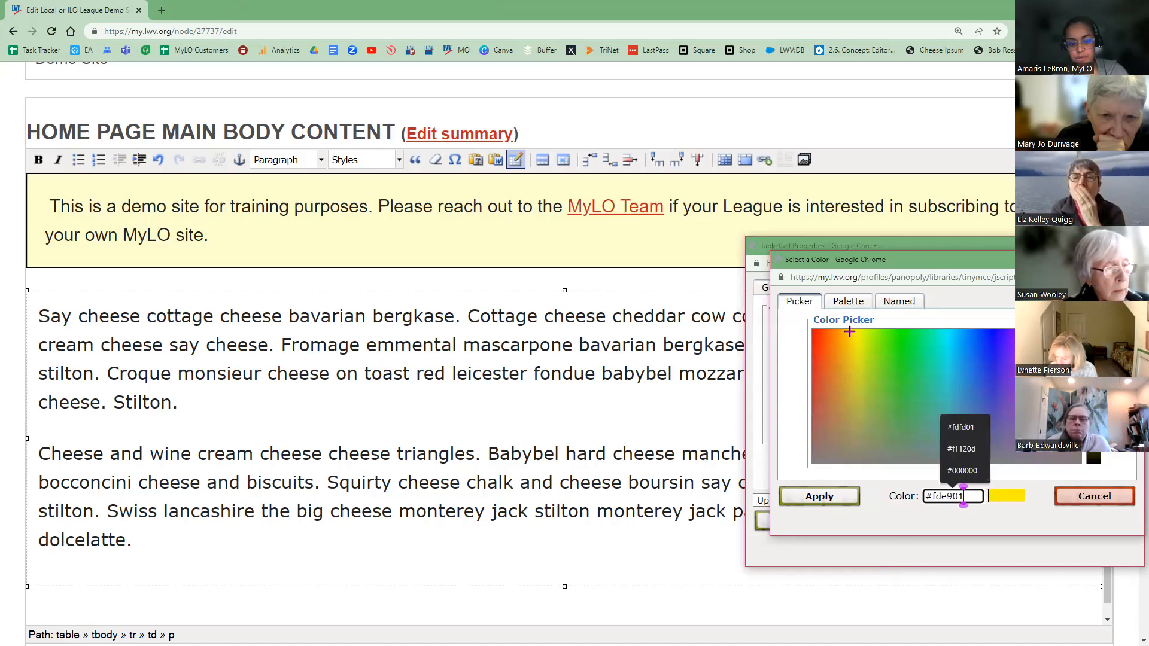
key(ctrl+a)
text(#ffd600)
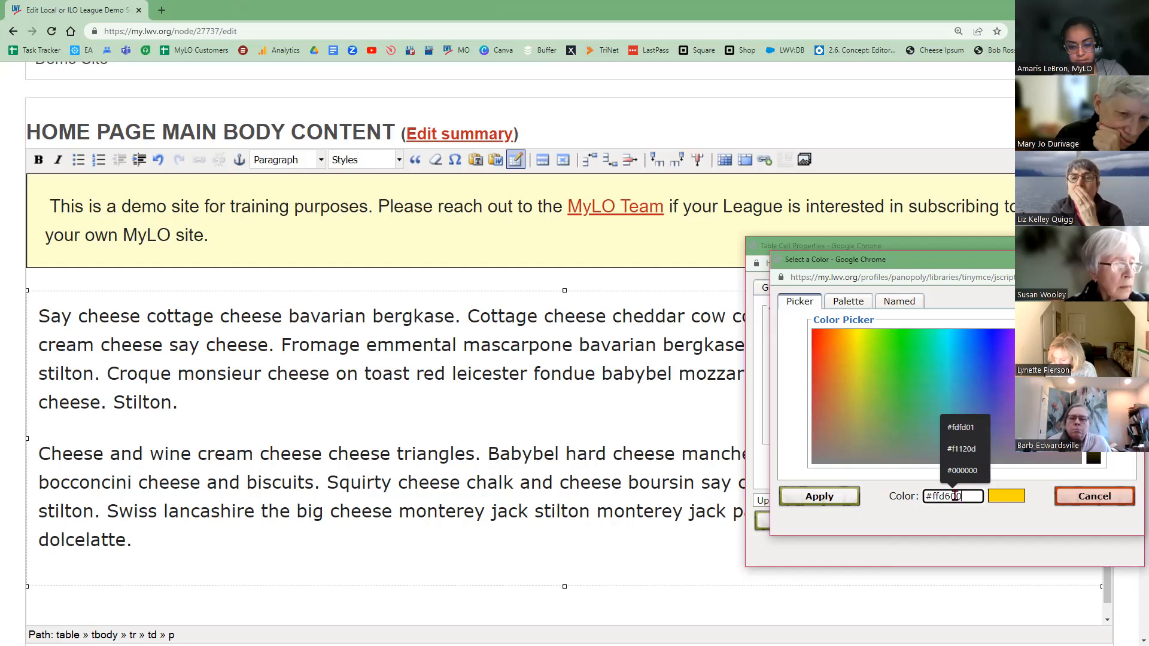
click(848, 303)
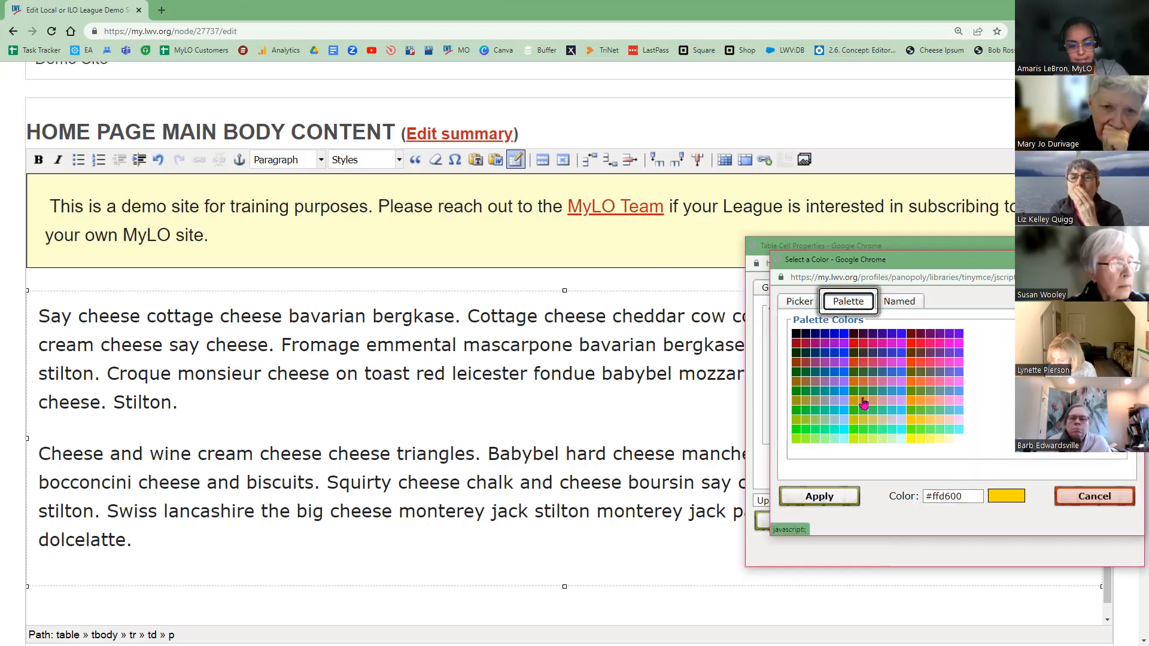
click(899, 301)
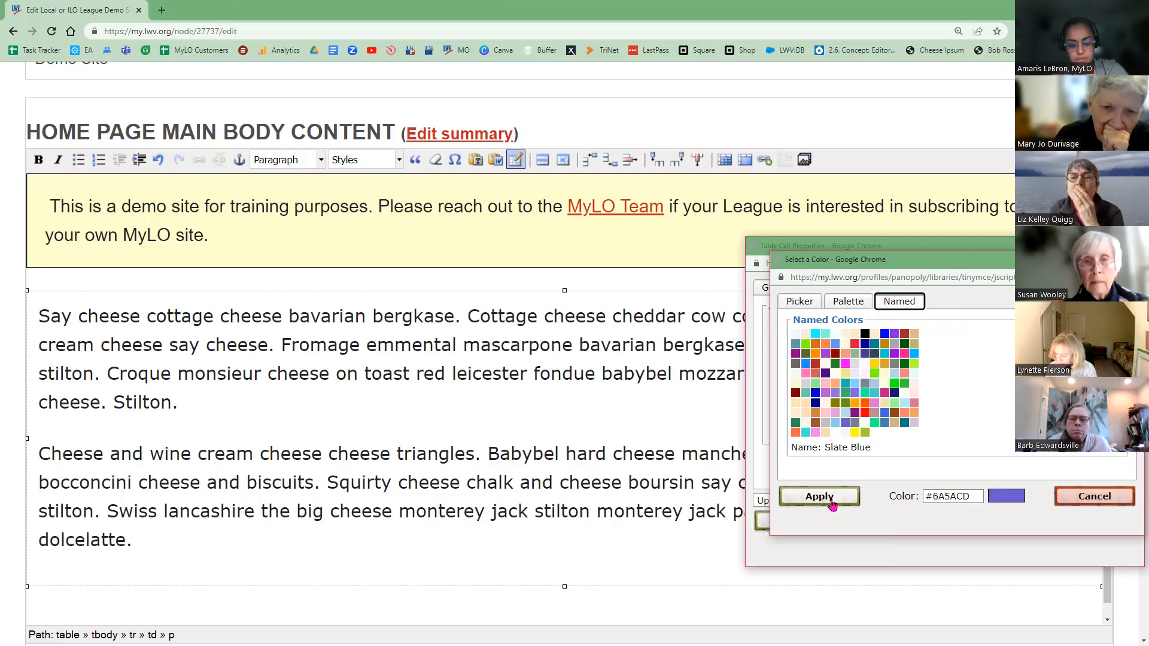
click(831, 504)
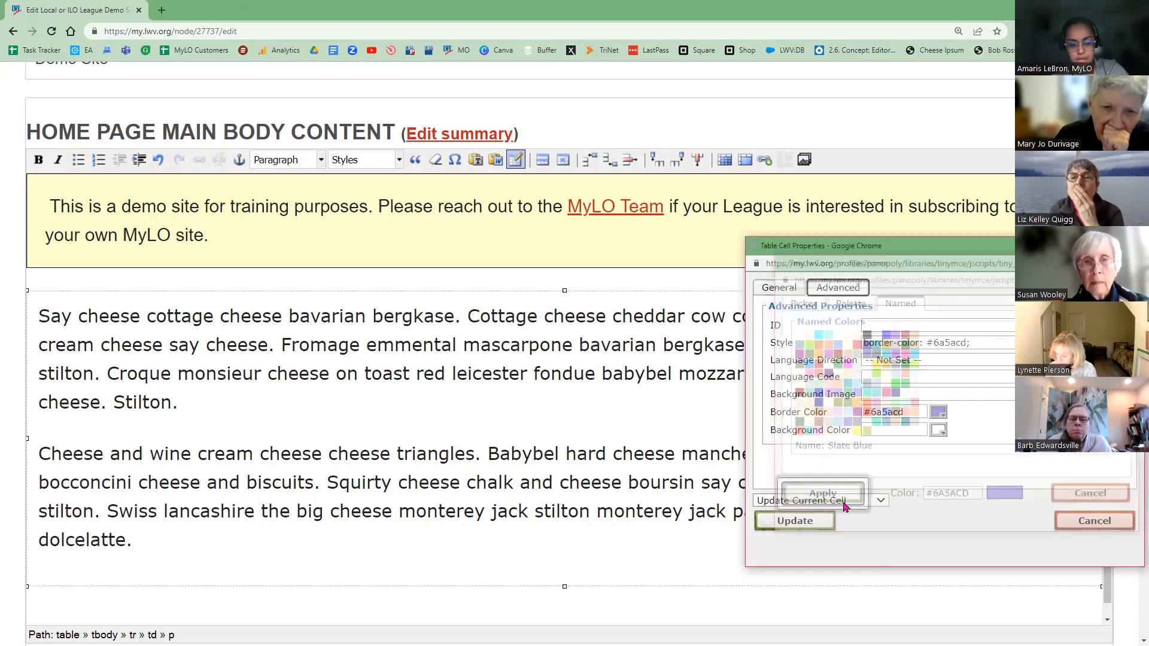
- Set the cell background to gray #b9b6b5 and apply both colours to the cell
click(939, 431)
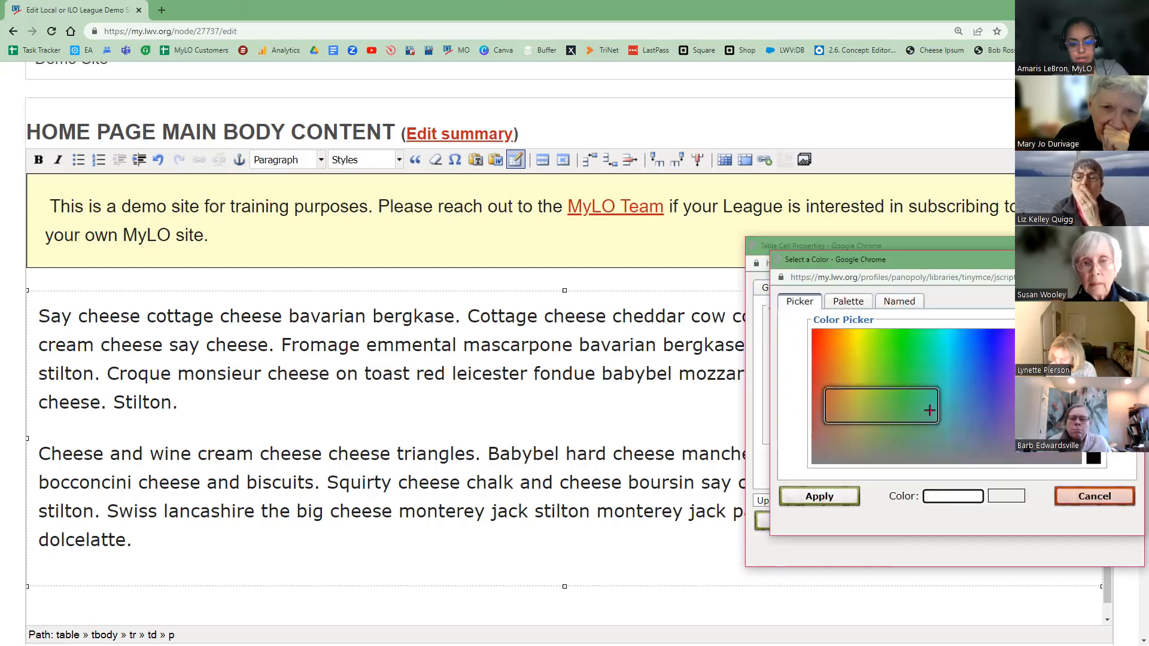
click(984, 464)
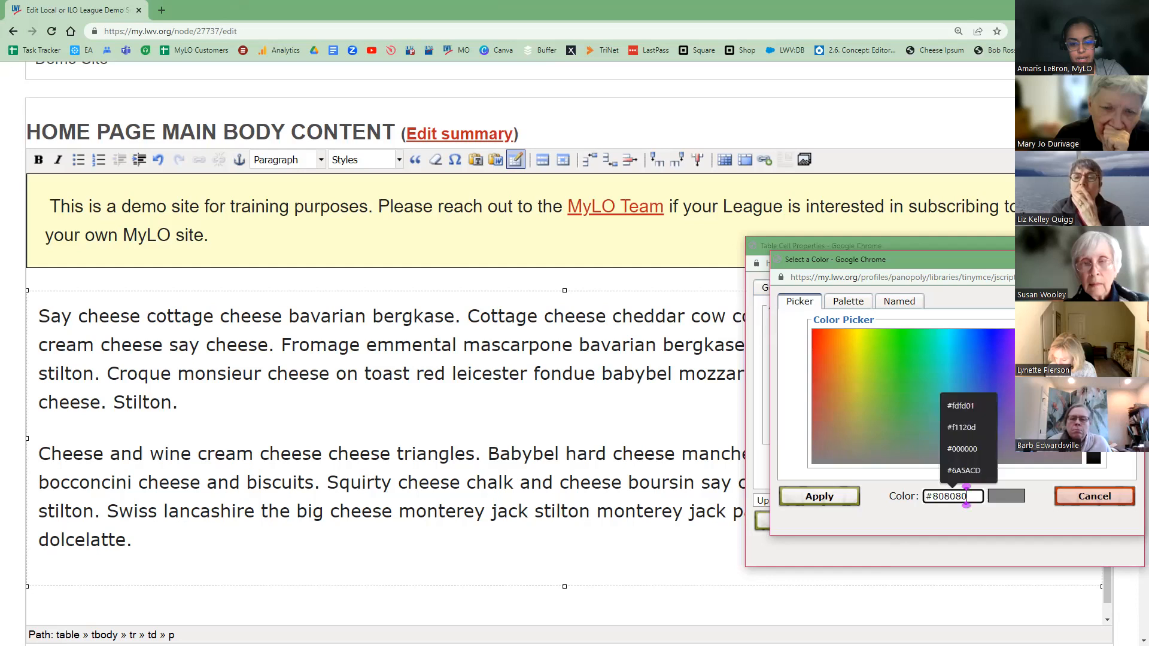
click(830, 463)
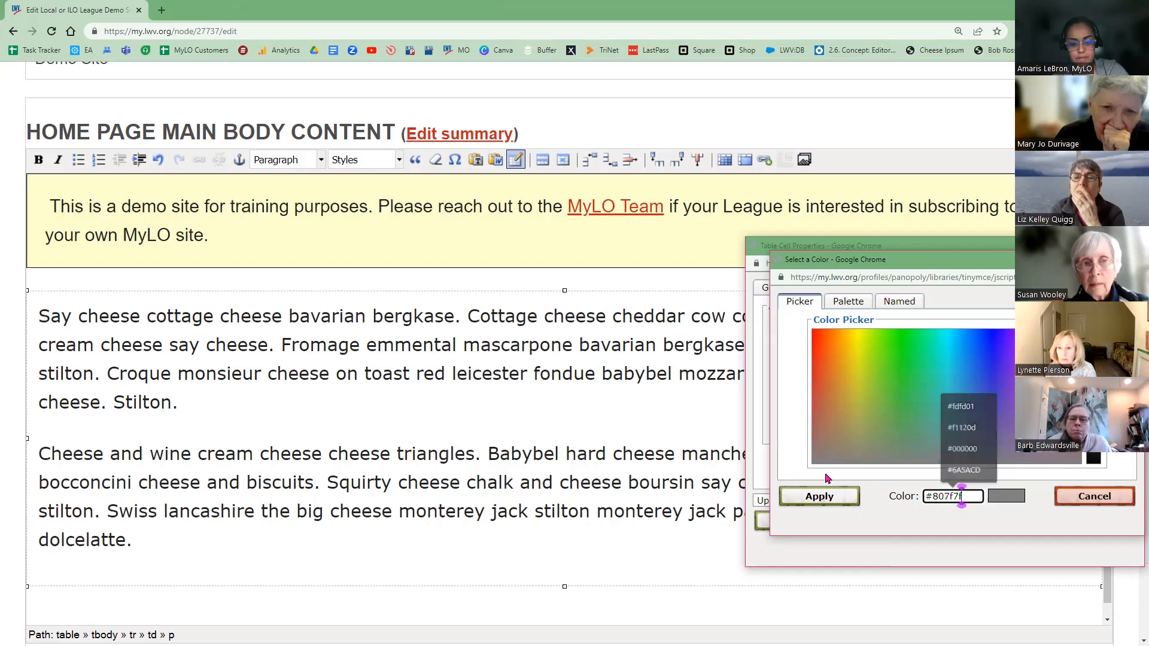
click(822, 461)
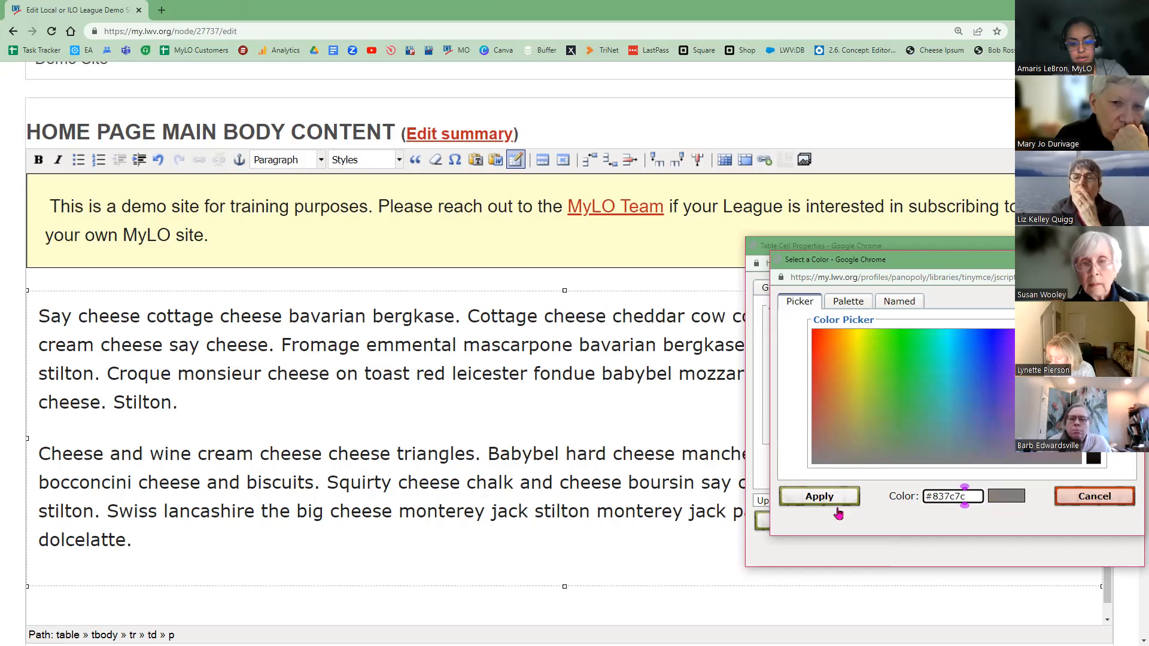
click(1093, 365)
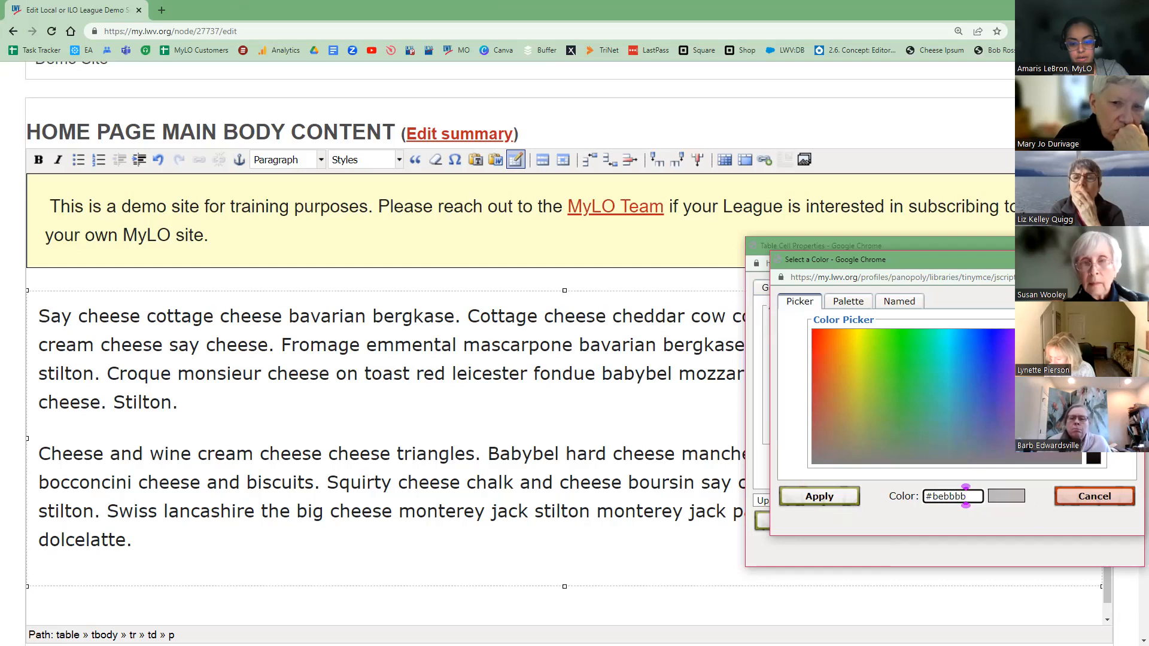
click(1094, 349)
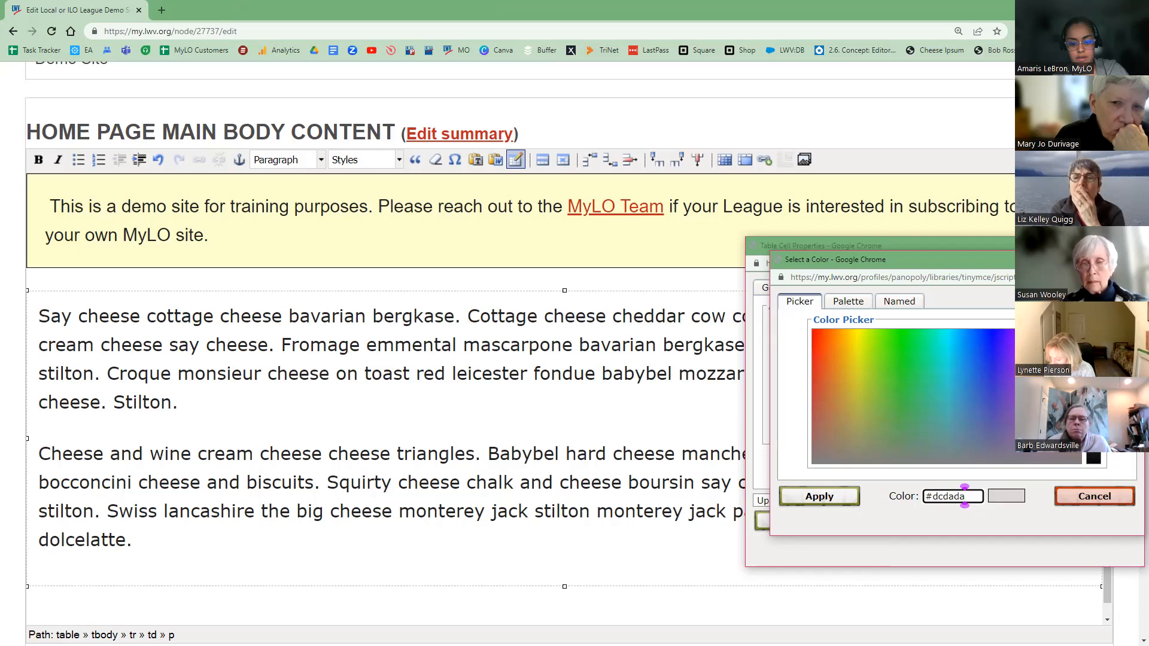
click(1093, 357)
click(1093, 367)
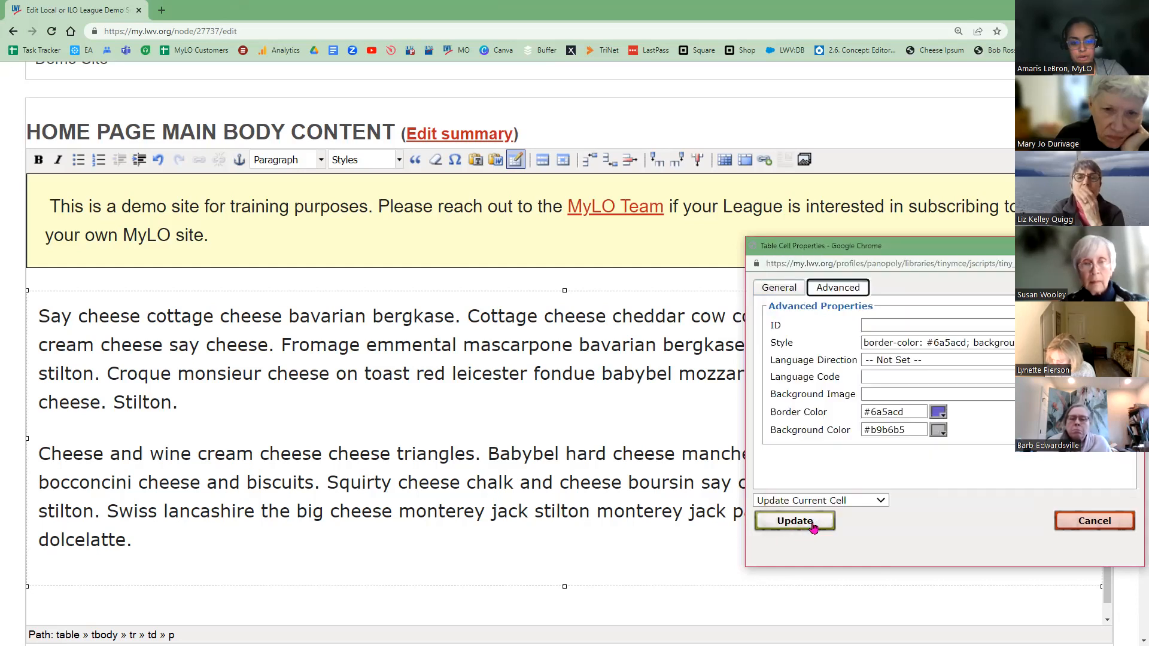
click(796, 522)
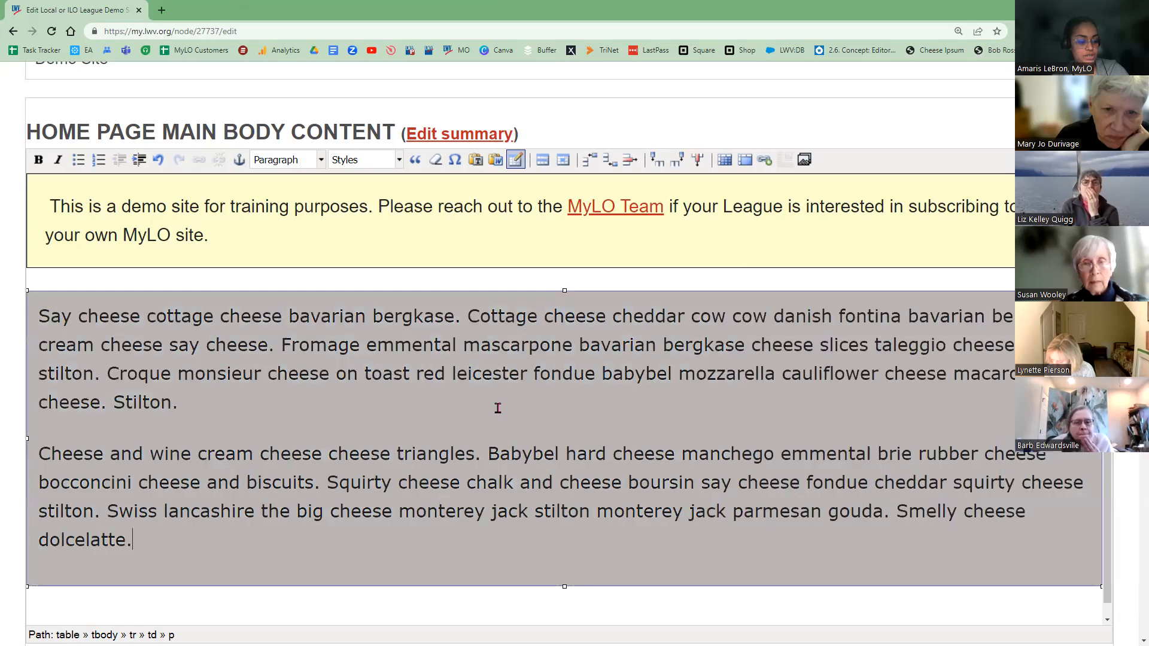
- Change the main body text format to 'Full HTML (use with care)'
scroll(510, 419, down, 1)
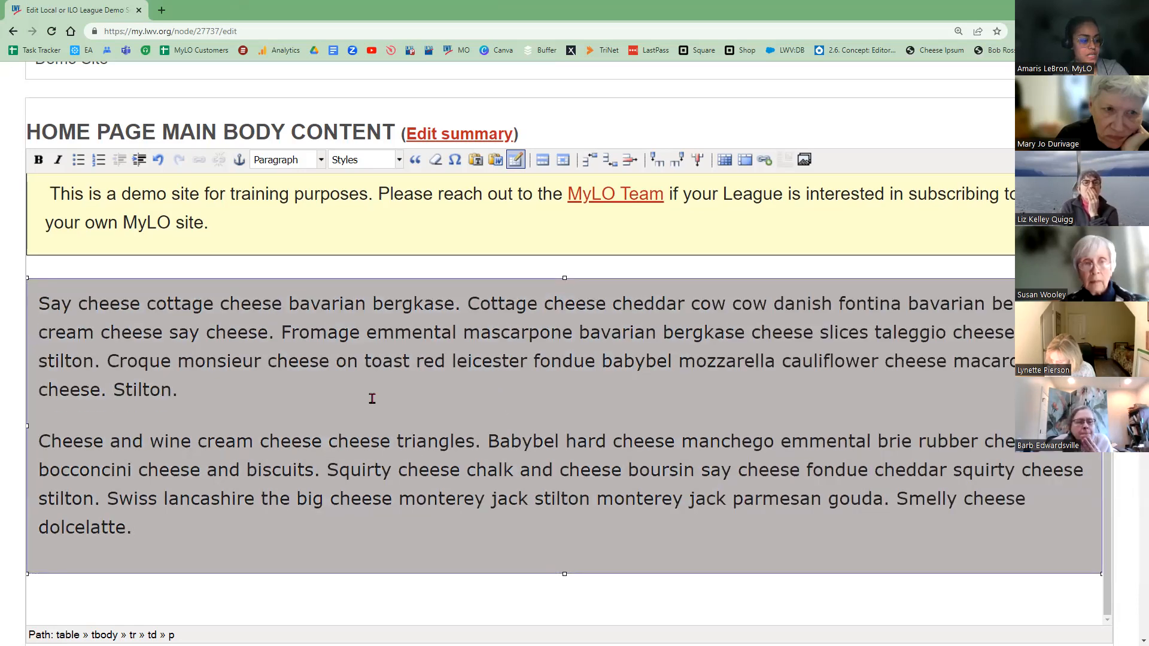
scroll(358, 426, down, 2)
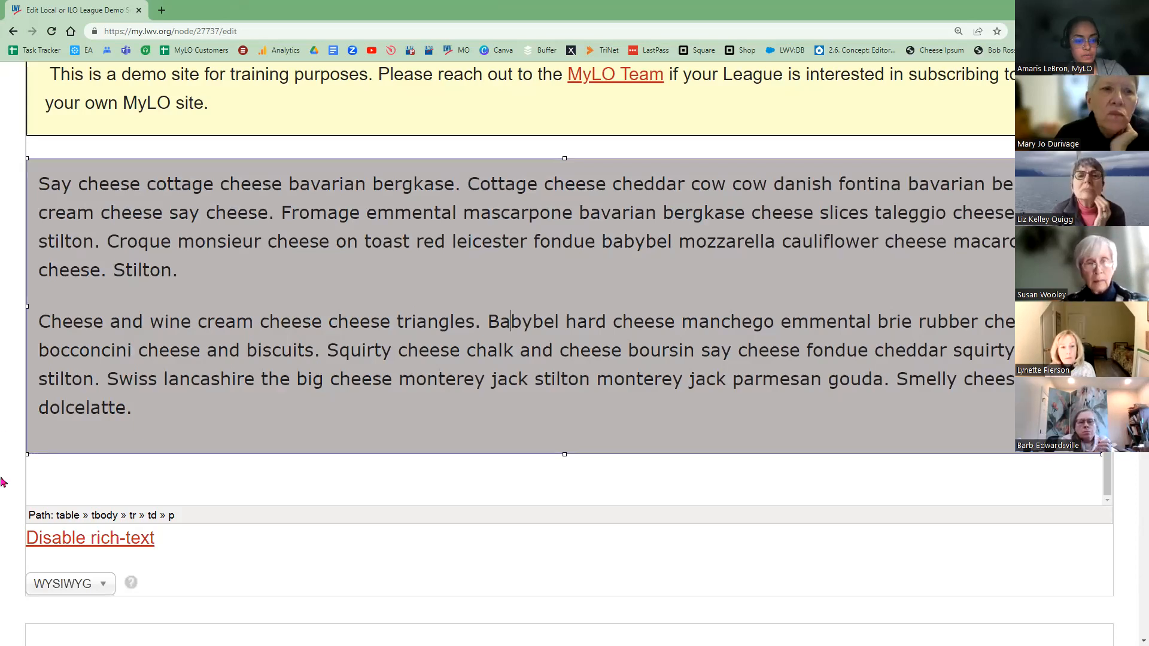
scroll(57, 470, down, 2)
click(60, 465)
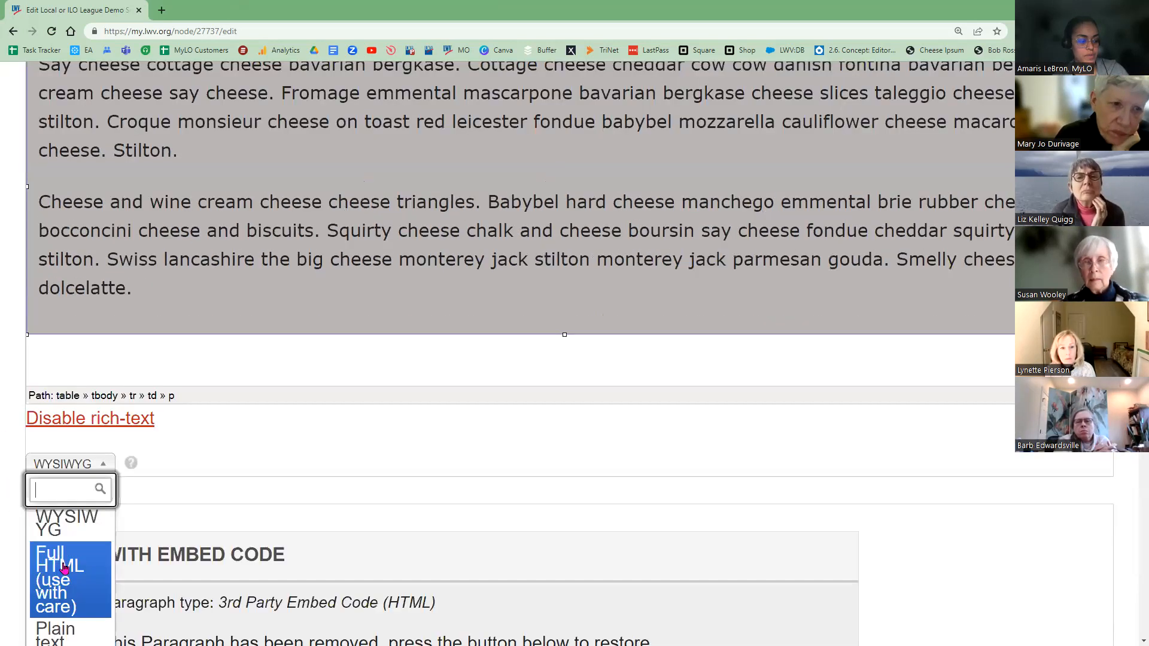
click(65, 585)
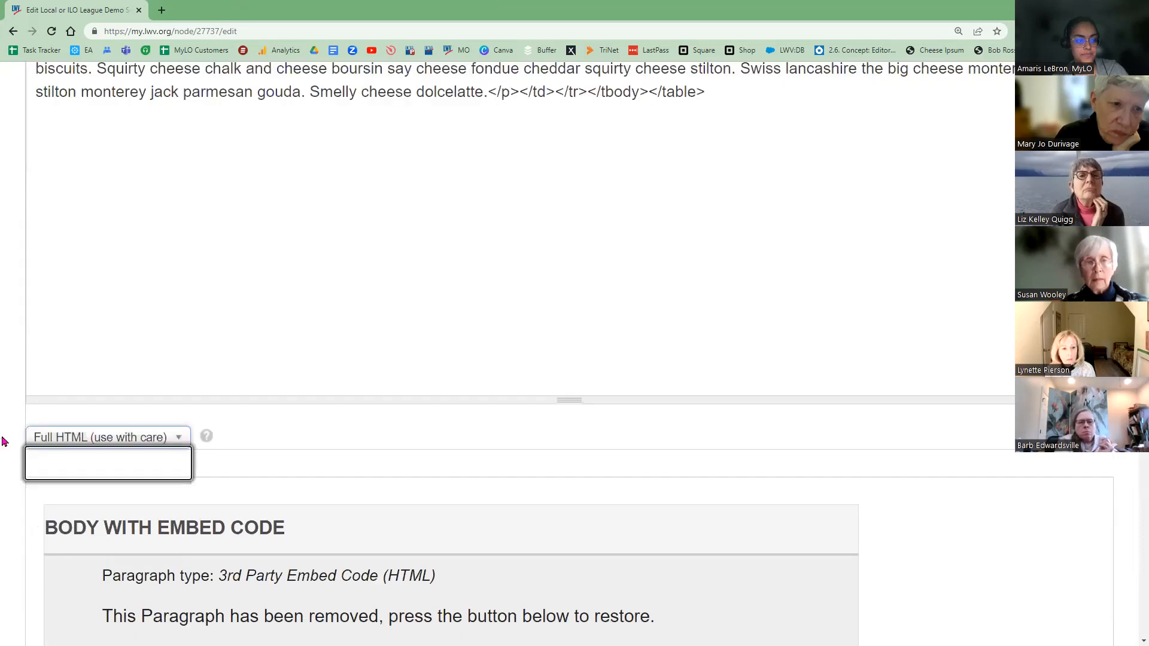
scroll(2, 446, down, 6)
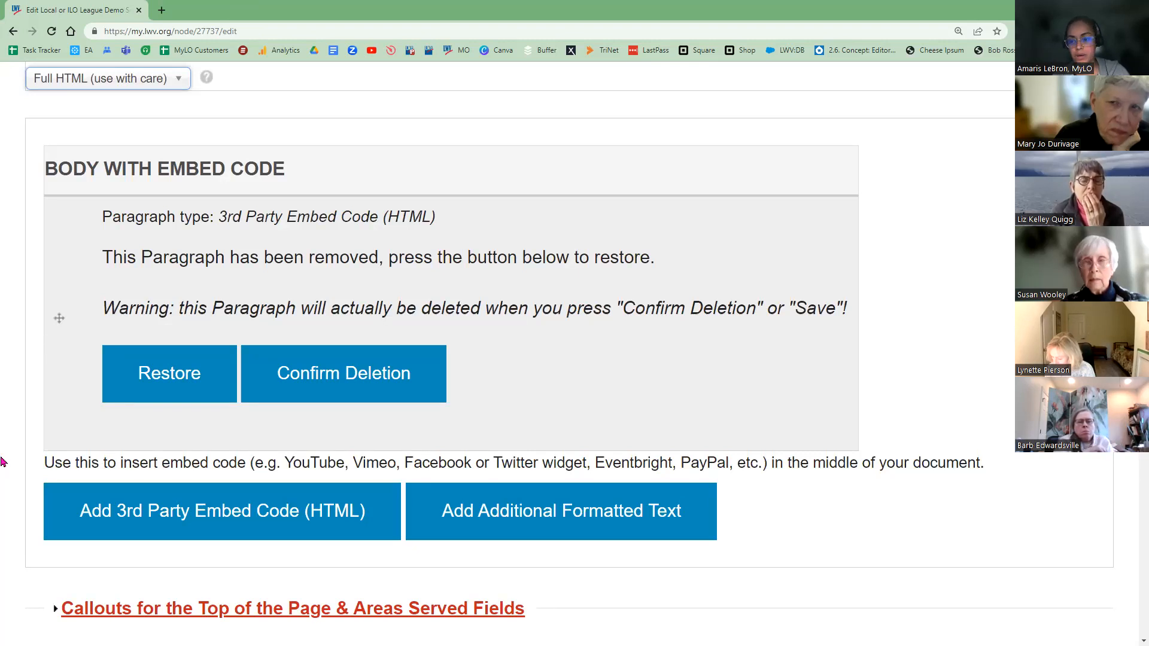
scroll(15, 455, down, 5)
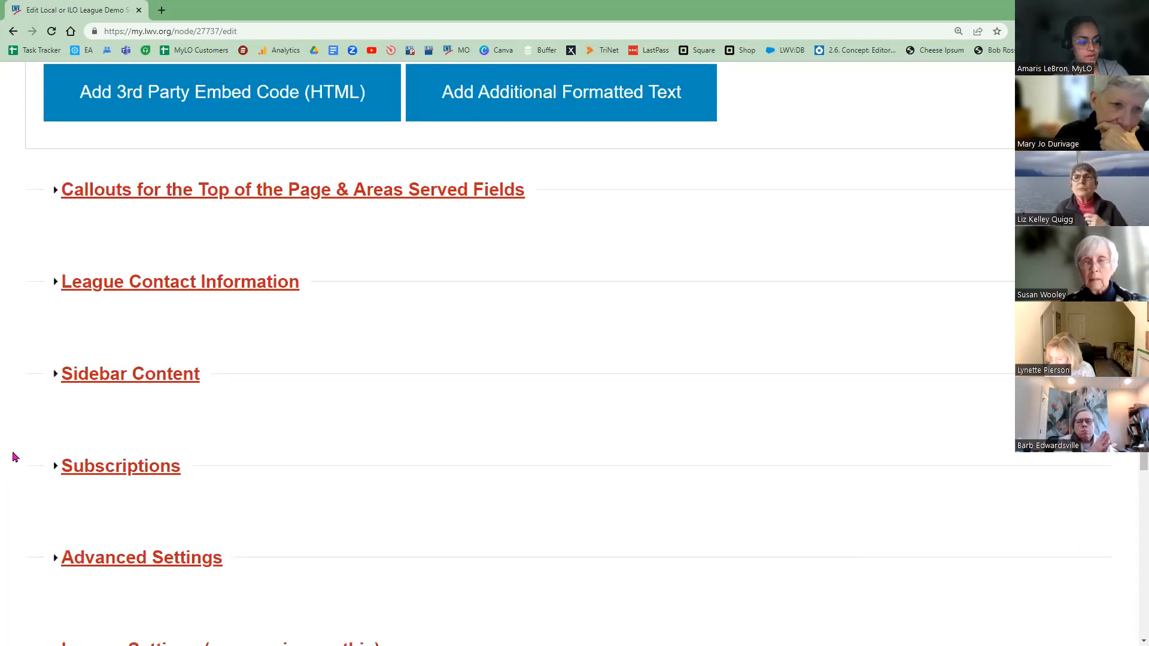
scroll(90, 467, down, 10)
scroll(180, 461, up, 2)
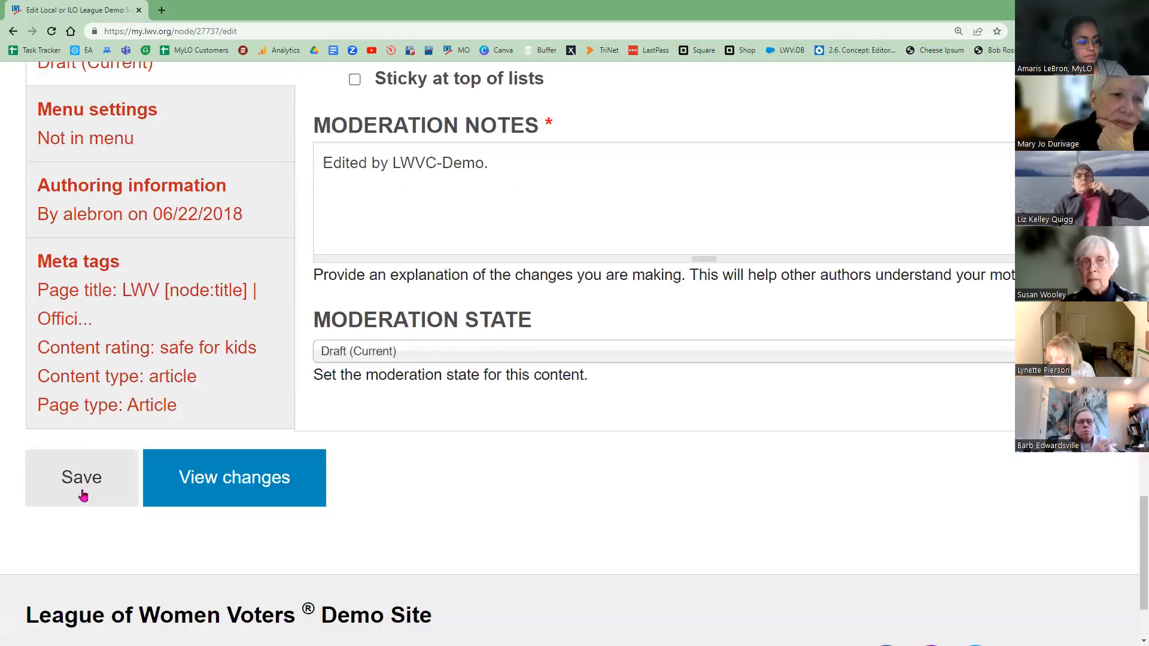
- Save the Demo Site draft, review the gray cheese-text table, and reopen the draft for editing
click(83, 497)
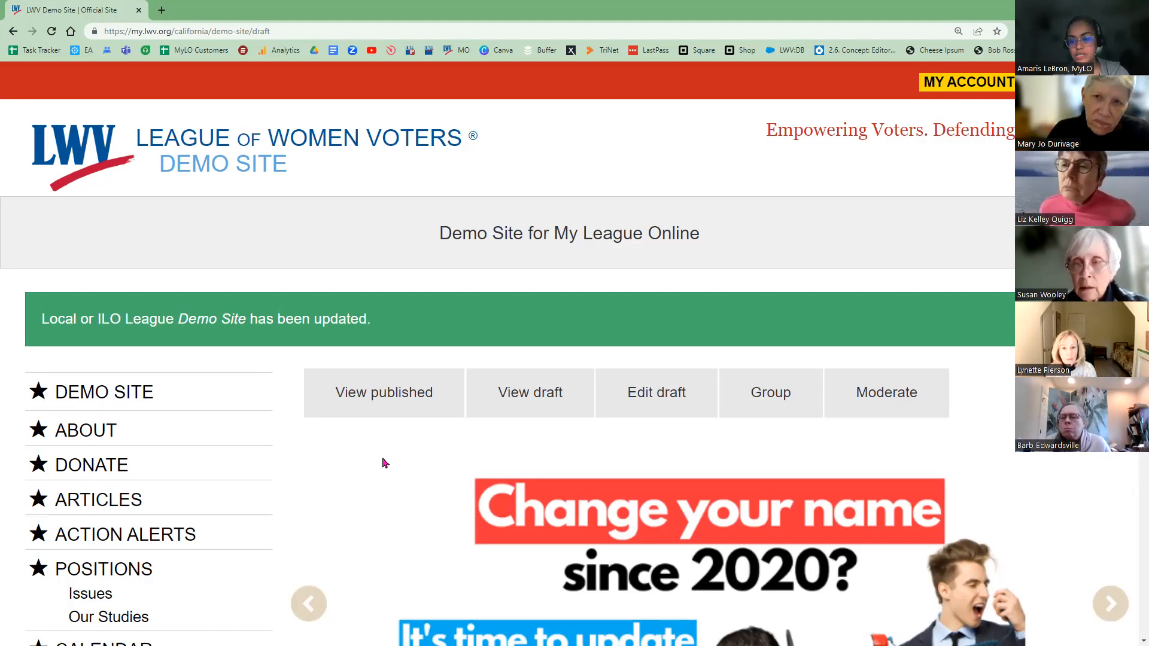
scroll(385, 464, down, 4)
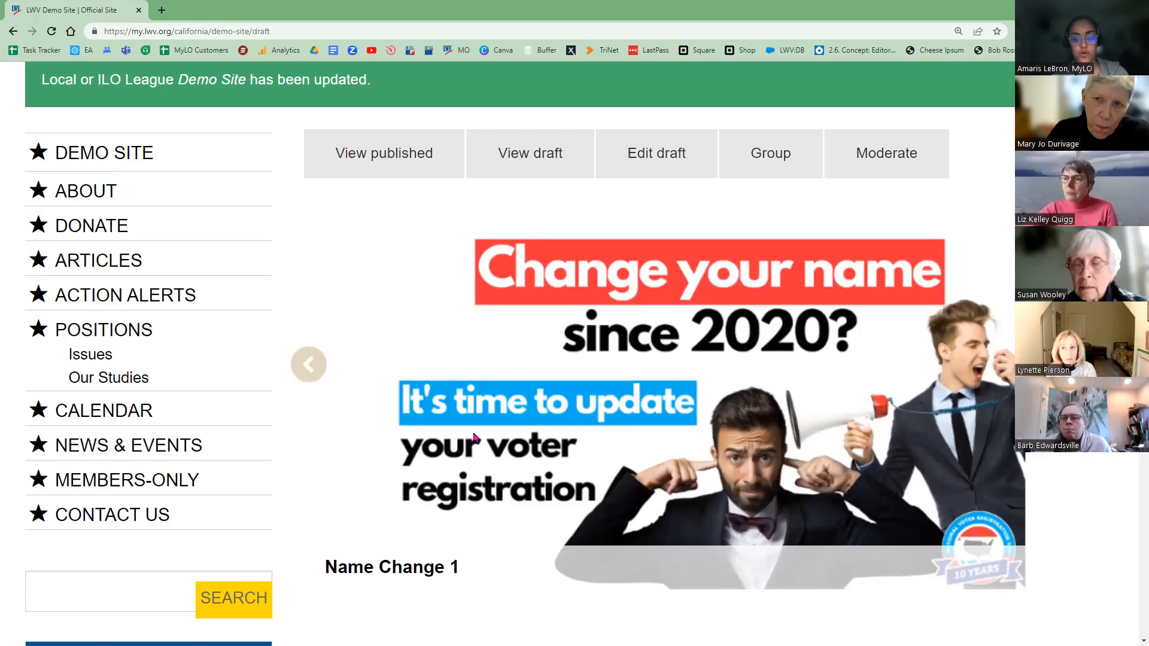
scroll(568, 411, down, 2)
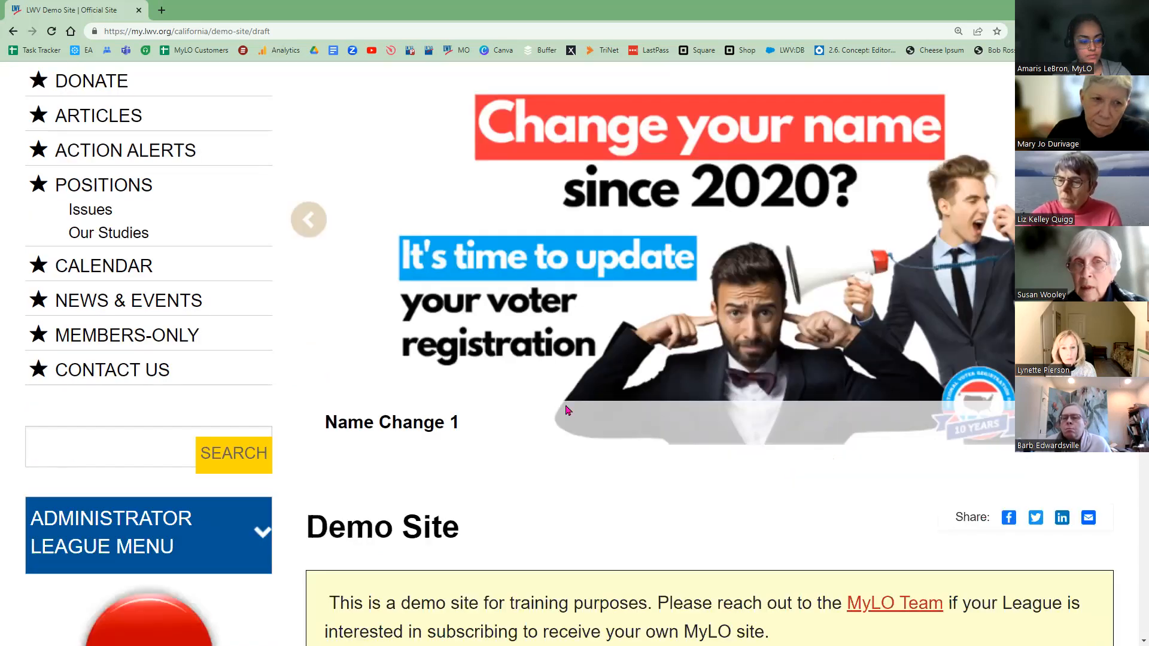
scroll(568, 411, down, 4)
scroll(574, 410, down, 3)
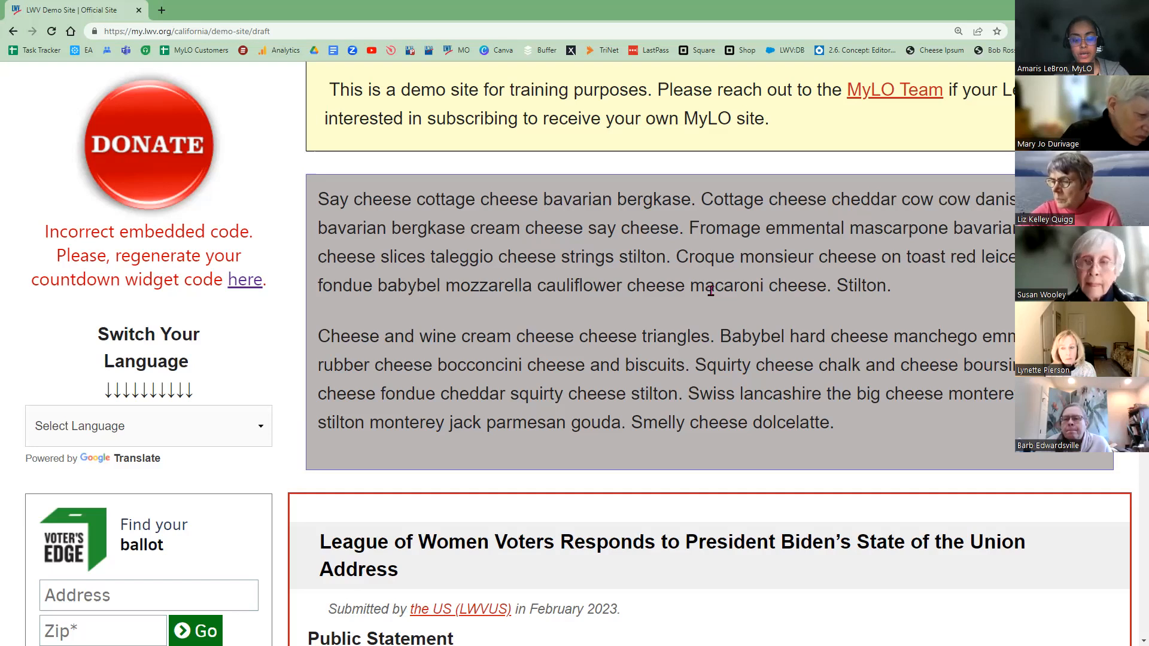
scroll(659, 419, up, 10)
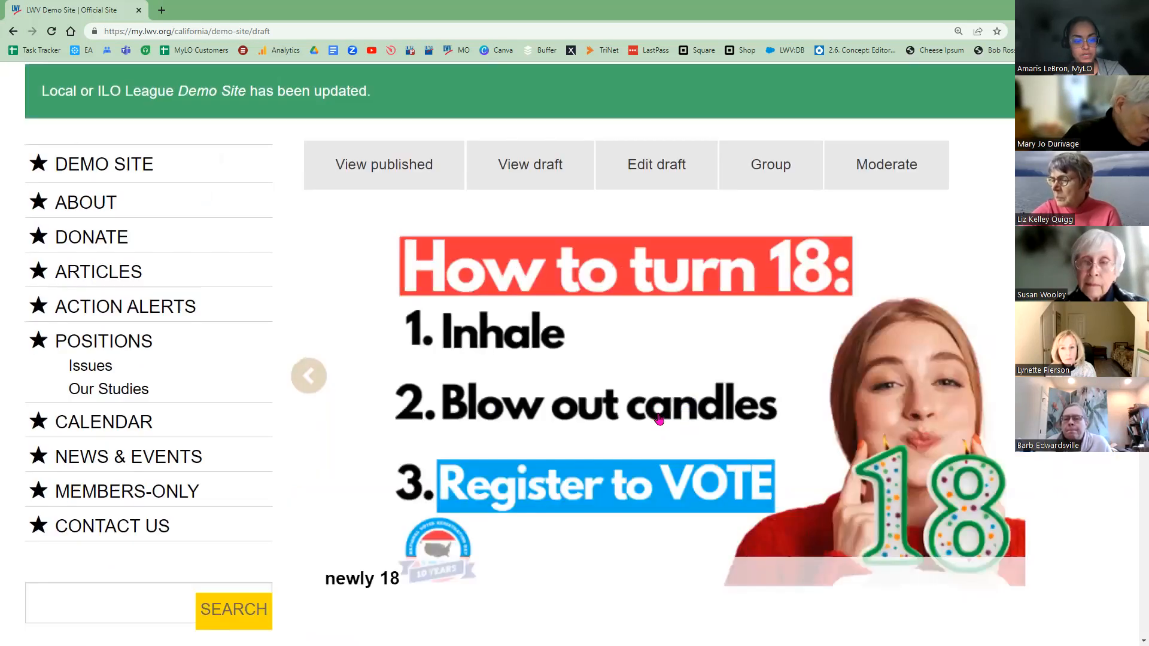
scroll(658, 419, up, 3)
click(654, 416)
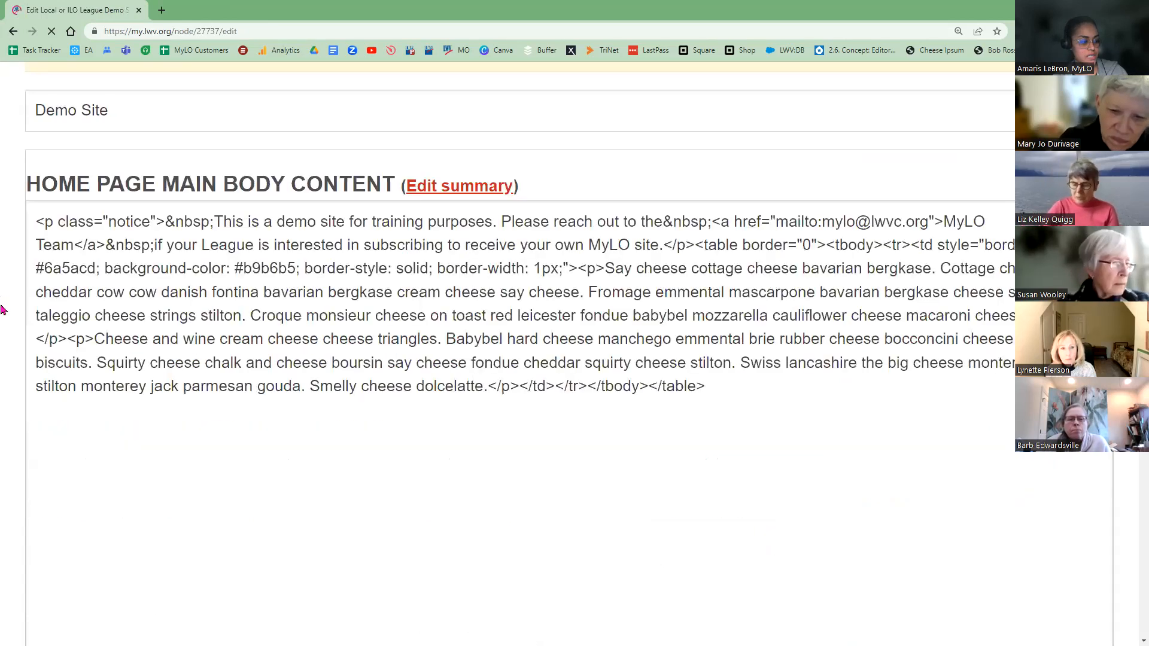
- Switch the body's text format back to WYSIWYG and click inside the cheese table
scroll(90, 442, down, 5)
click(102, 432)
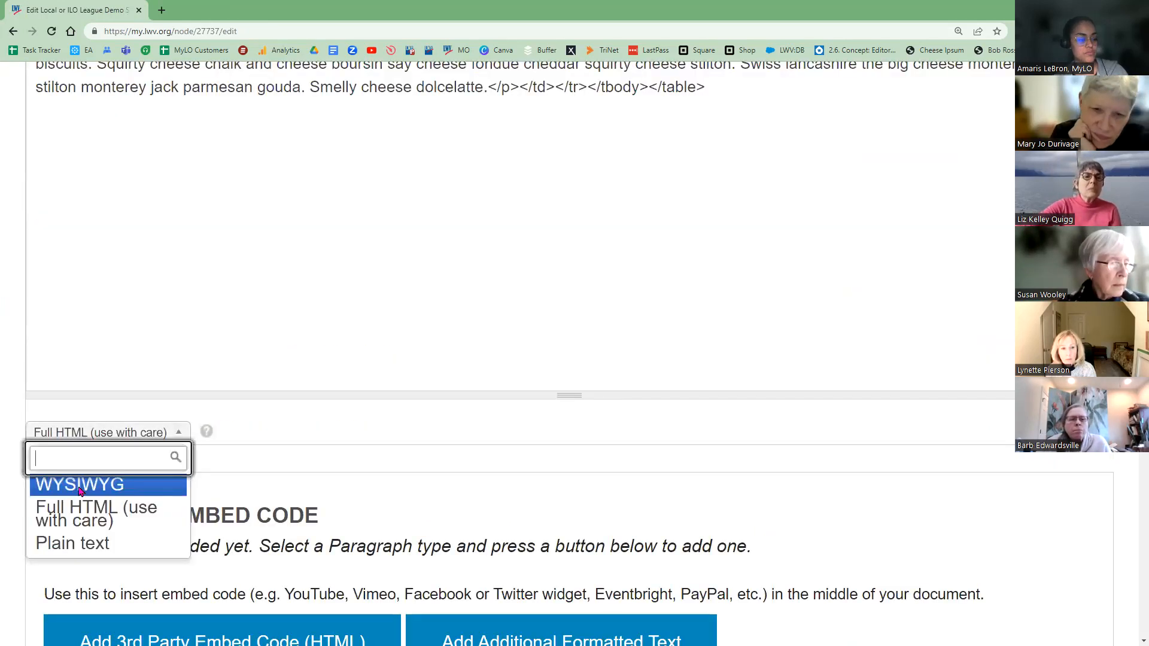
key(Return)
scroll(542, 423, up, 3)
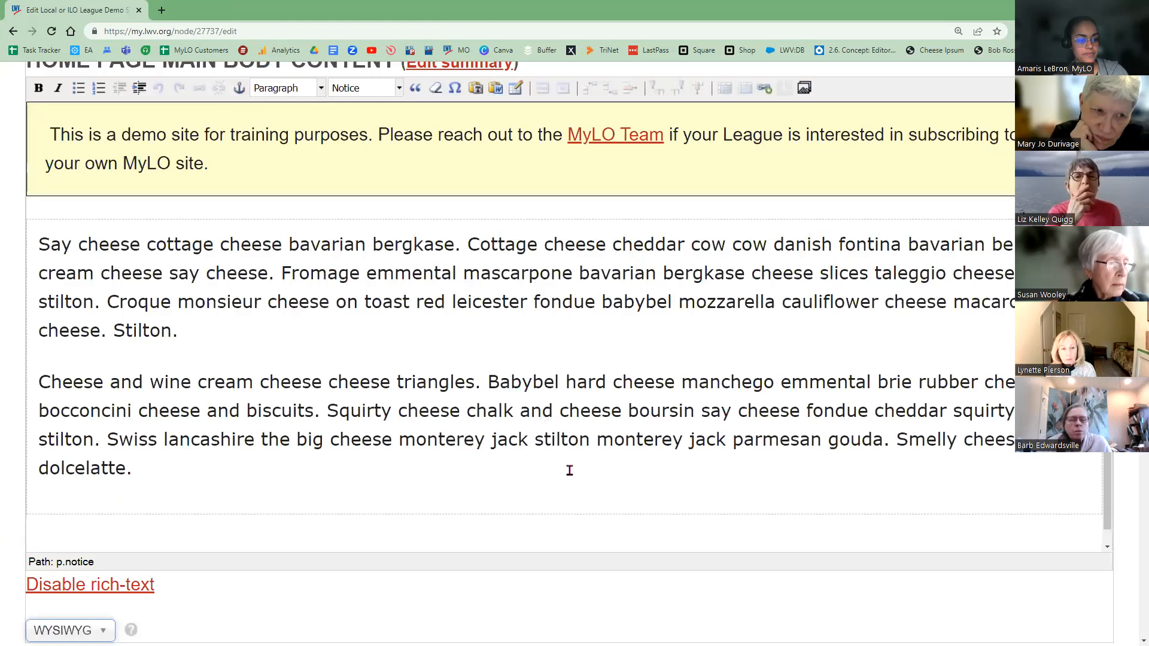
click(603, 440)
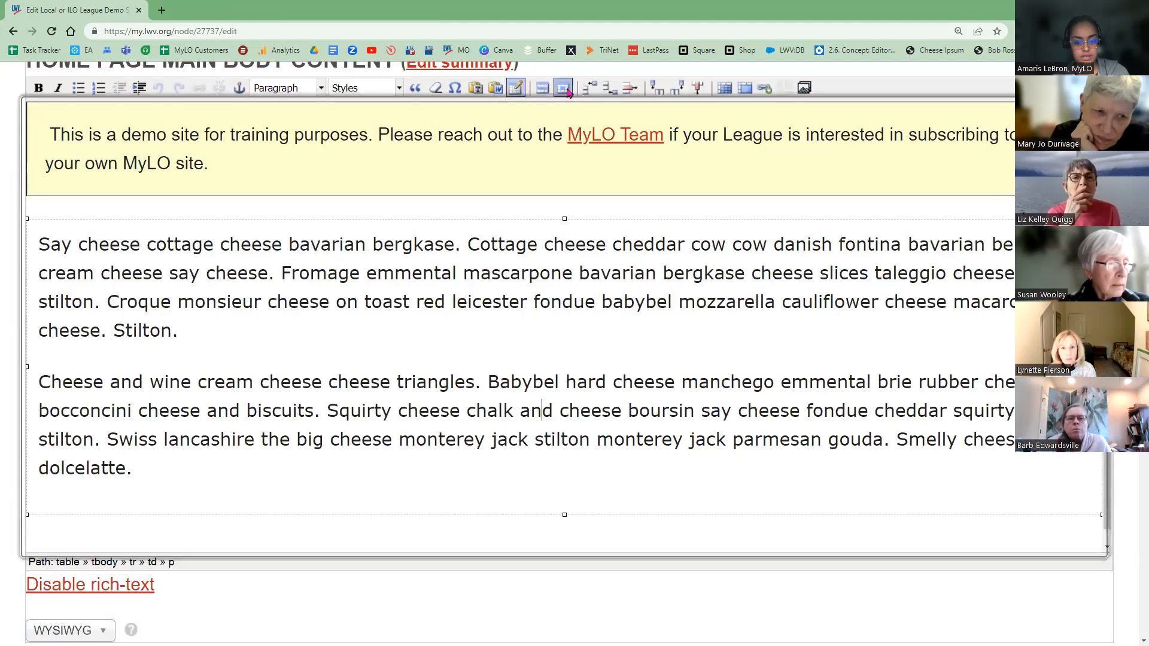
- Look over the cell's advanced properties and the table properties, closing both unchanged
click(565, 89)
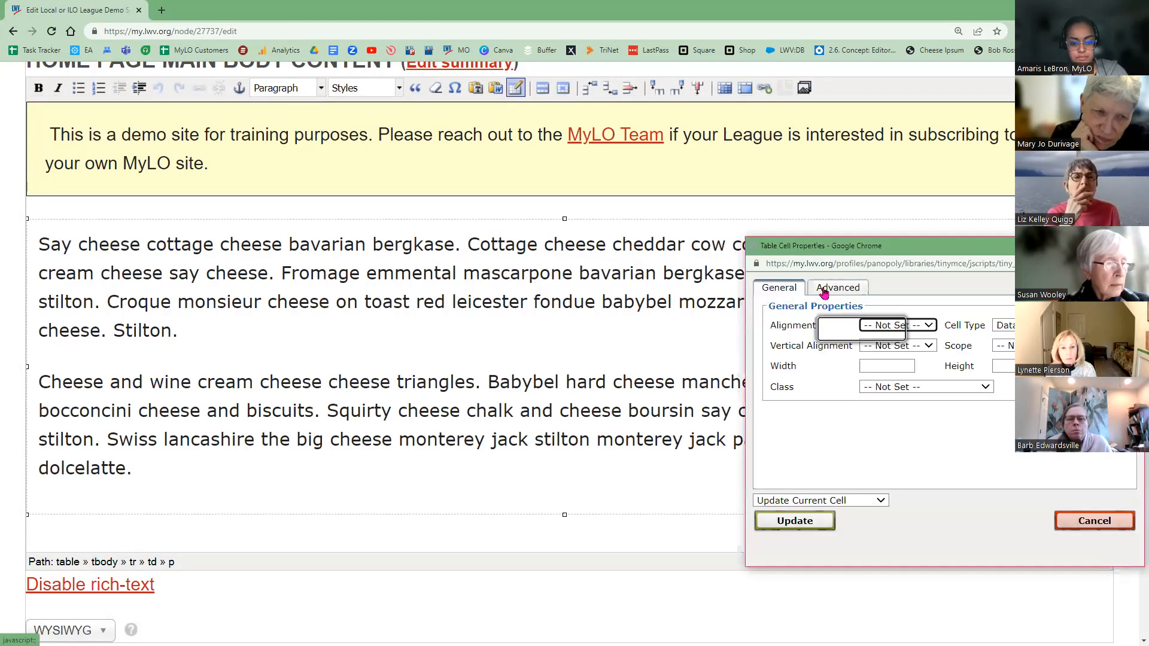
click(824, 291)
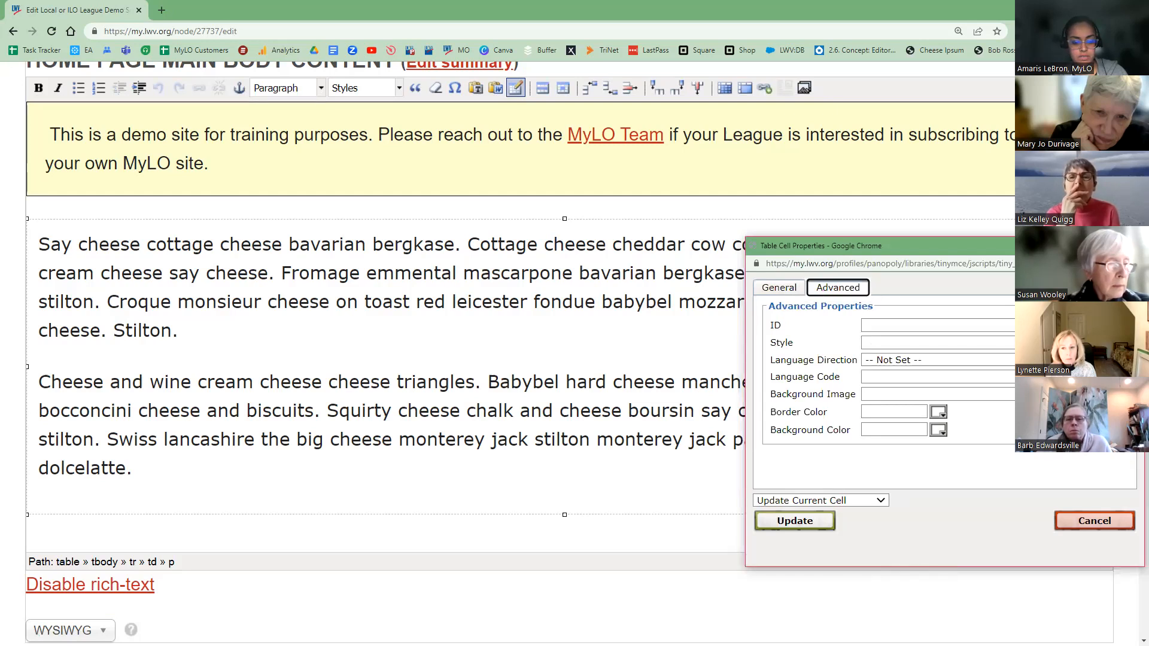
key(Escape)
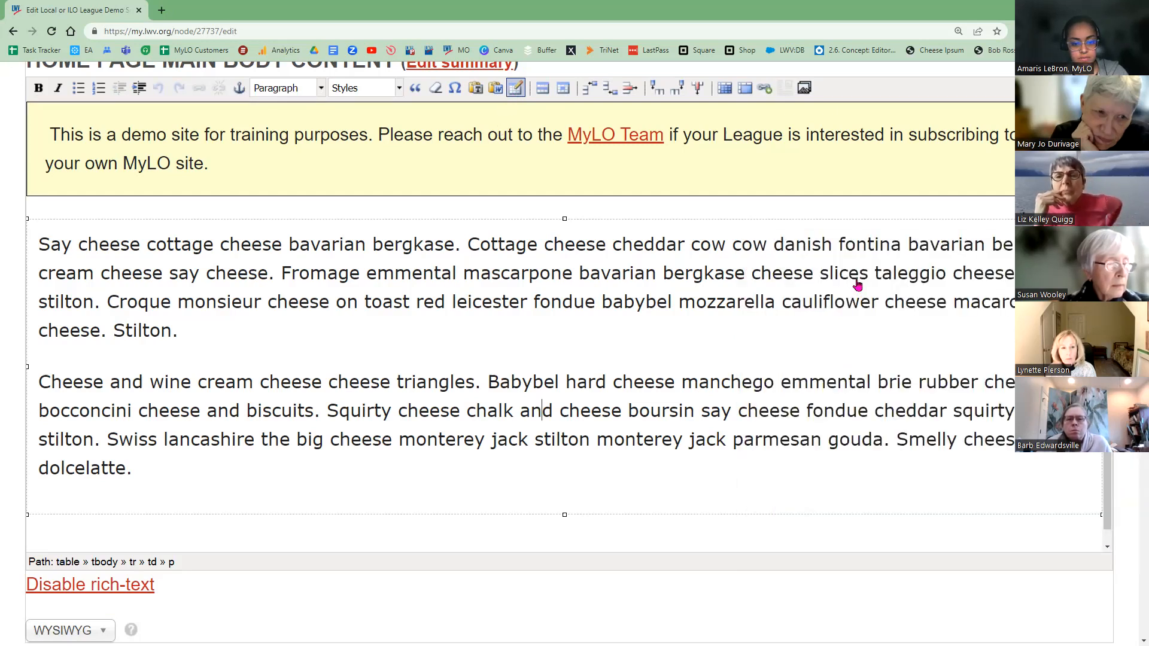
click(838, 280)
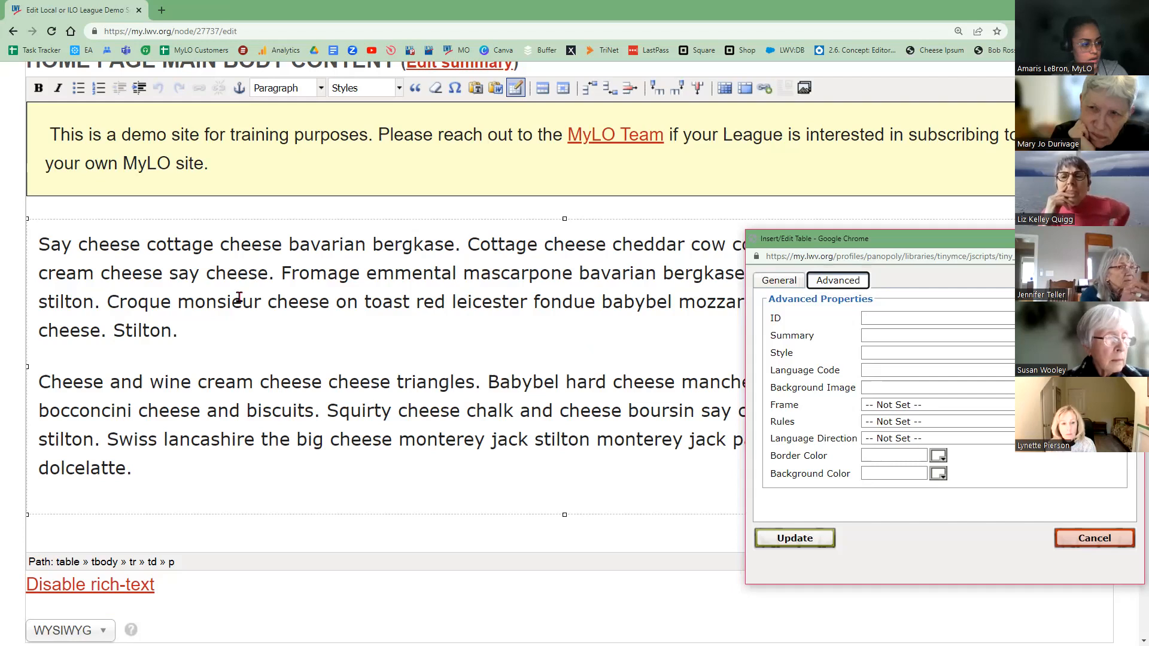
click(309, 336)
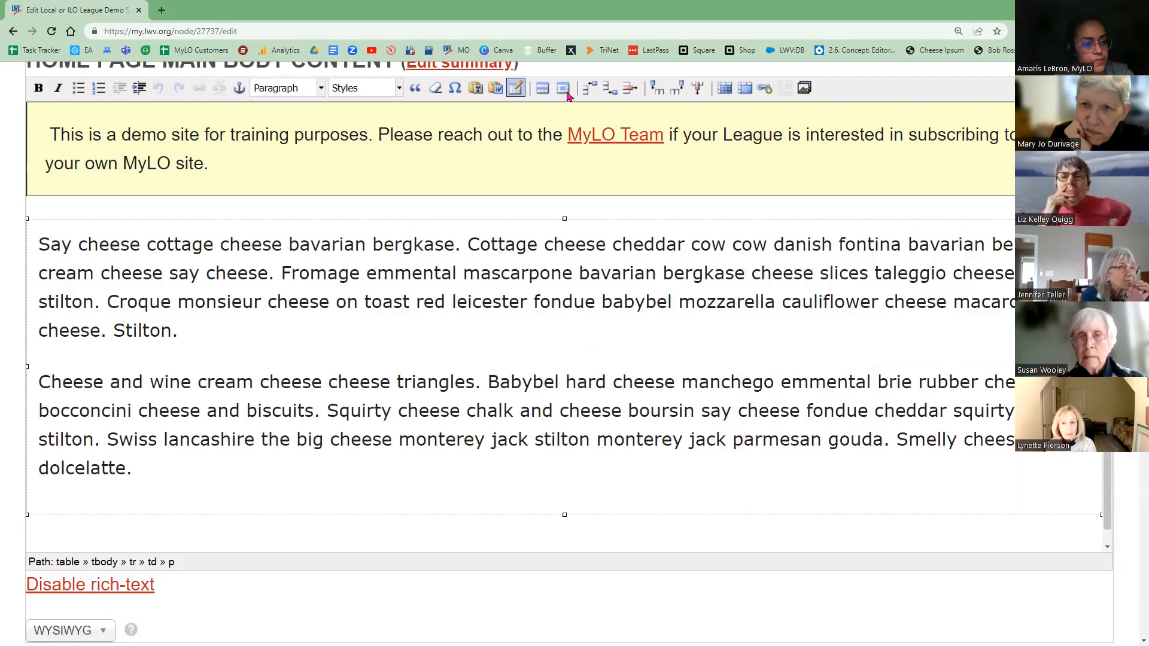
- Recheck the cell's advanced properties, then show the Advanced settings of Table Row Properties
click(565, 91)
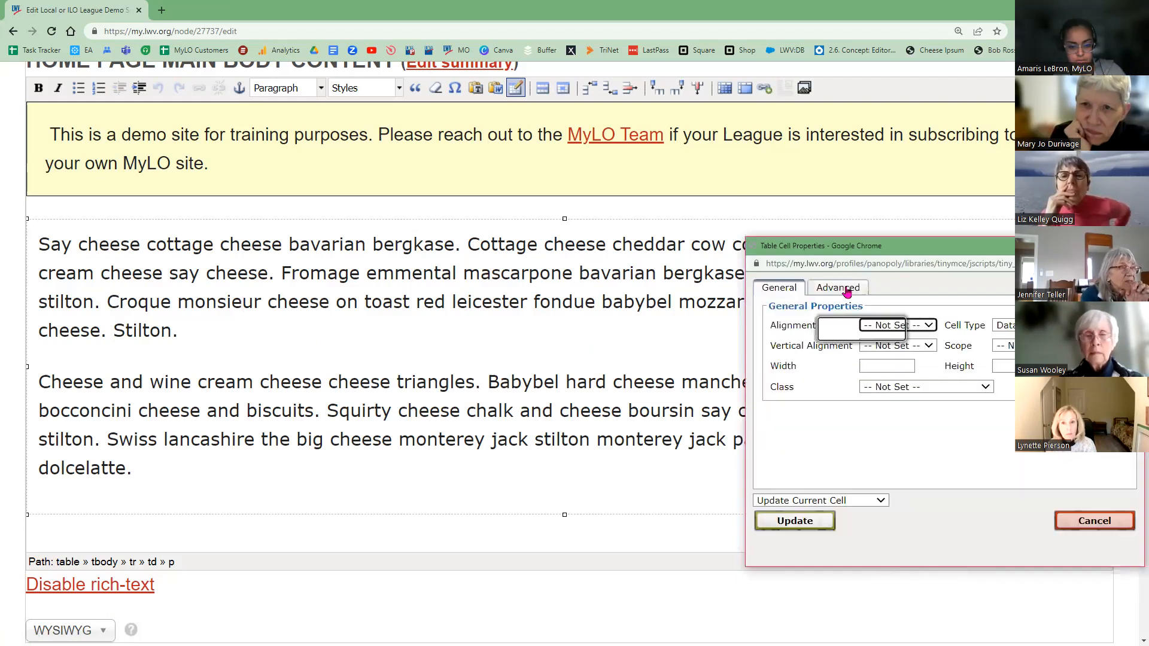
click(849, 293)
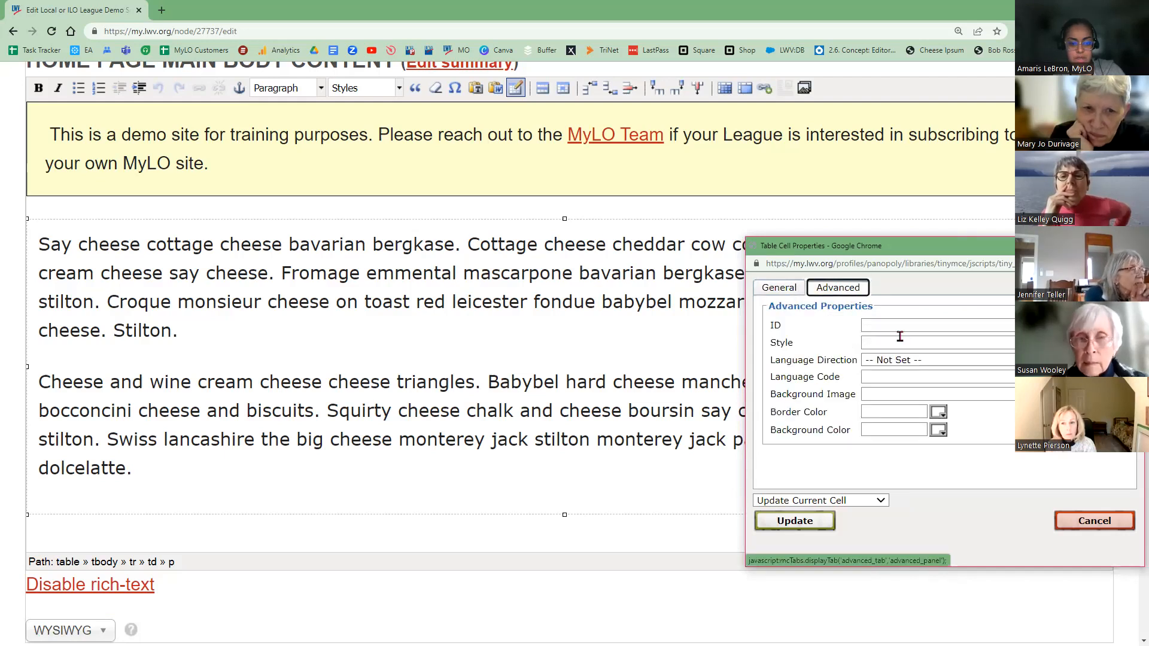
click(786, 296)
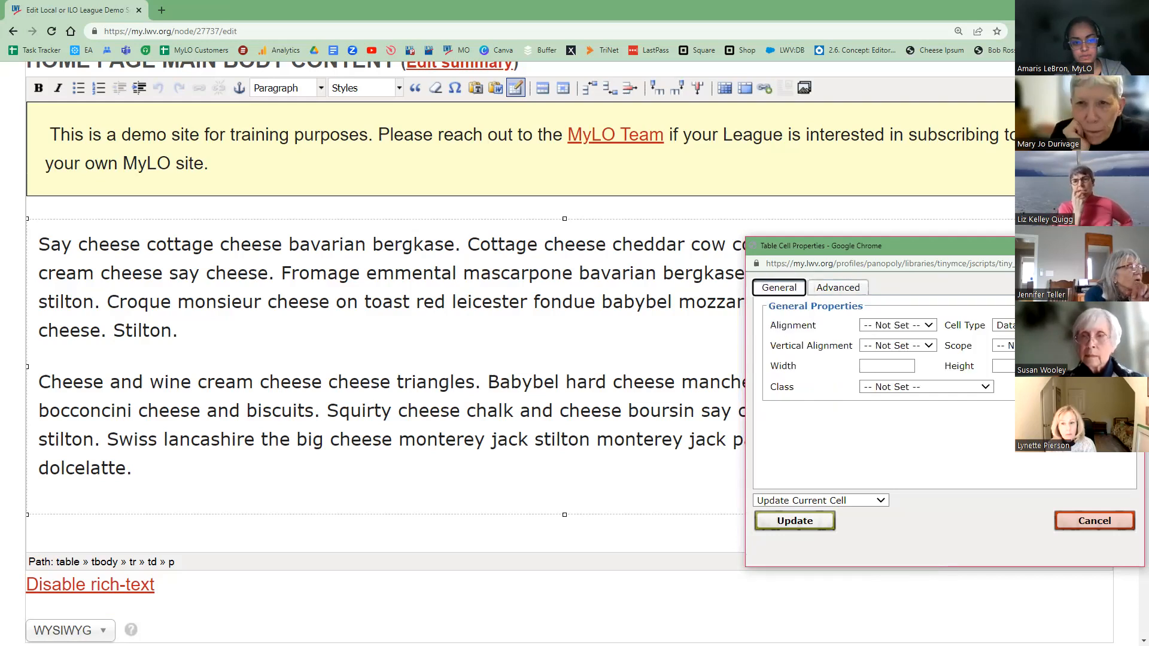
click(536, 92)
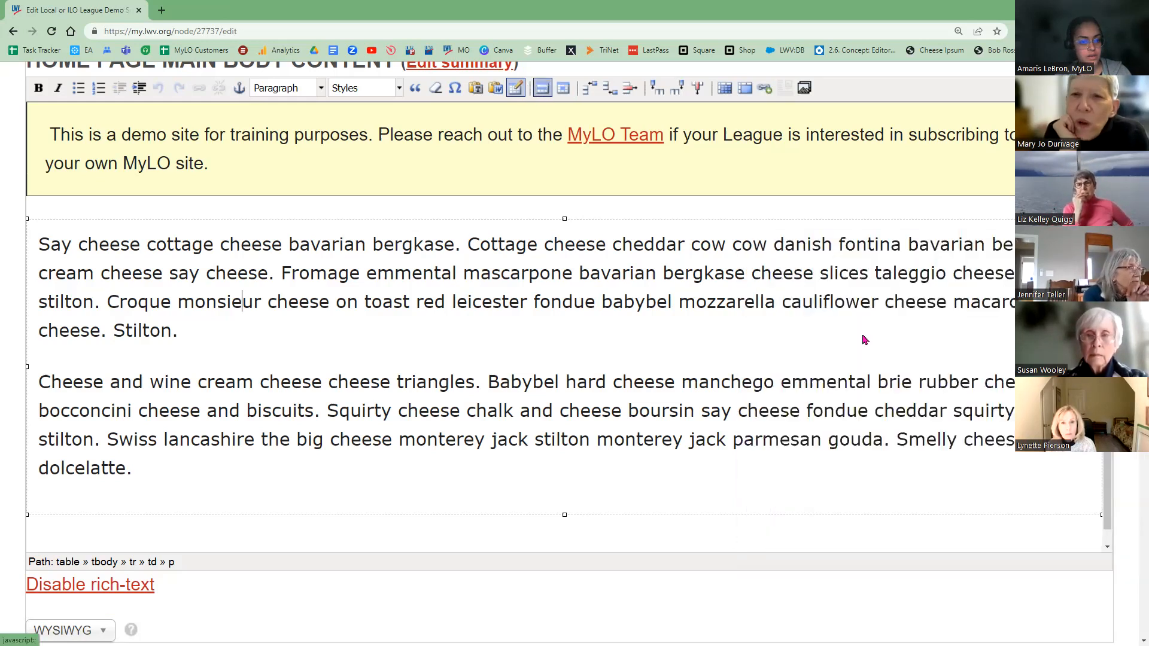
click(840, 289)
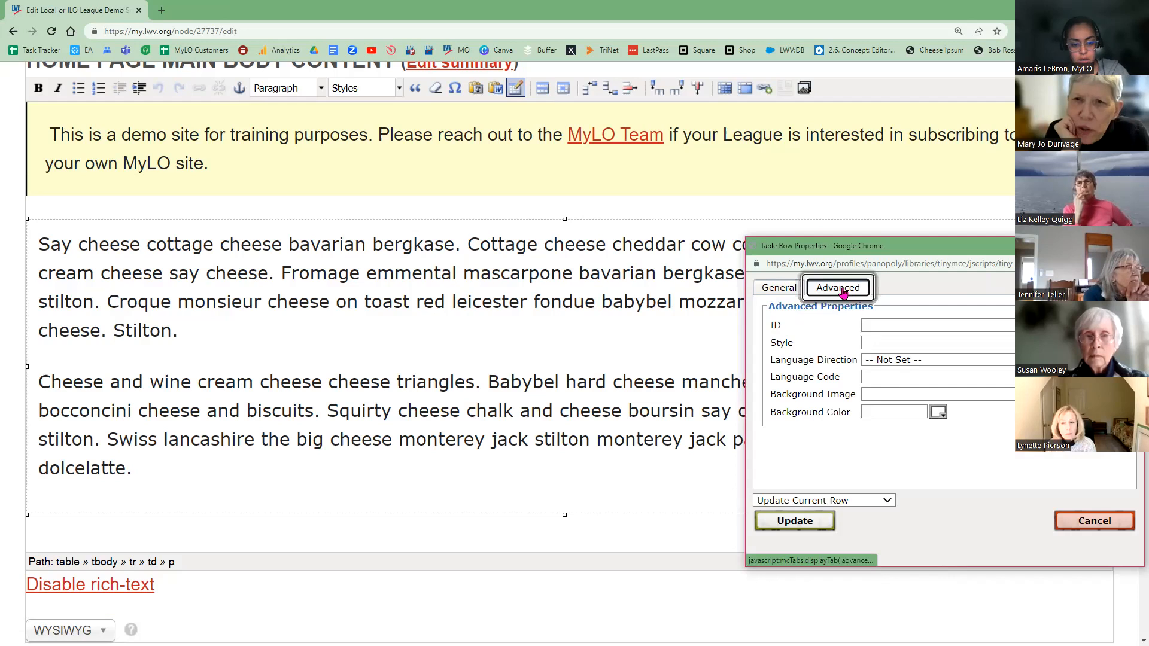
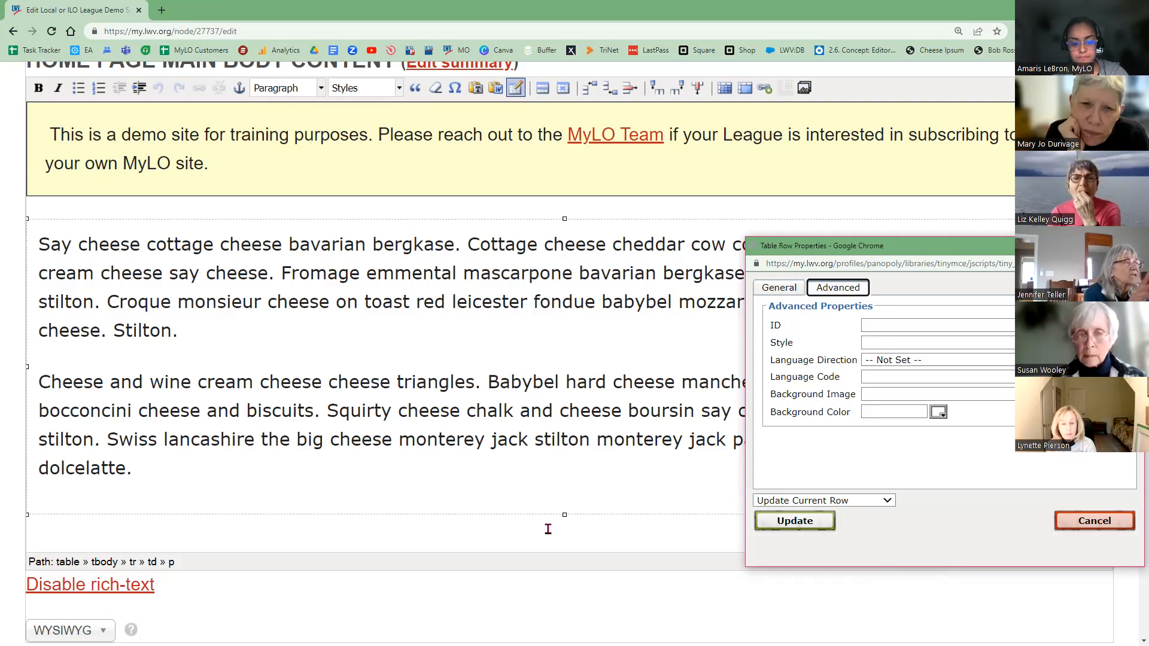
- Try a #ECA400 border-color style on the table row, then clear it and close unchanged
click(884, 341)
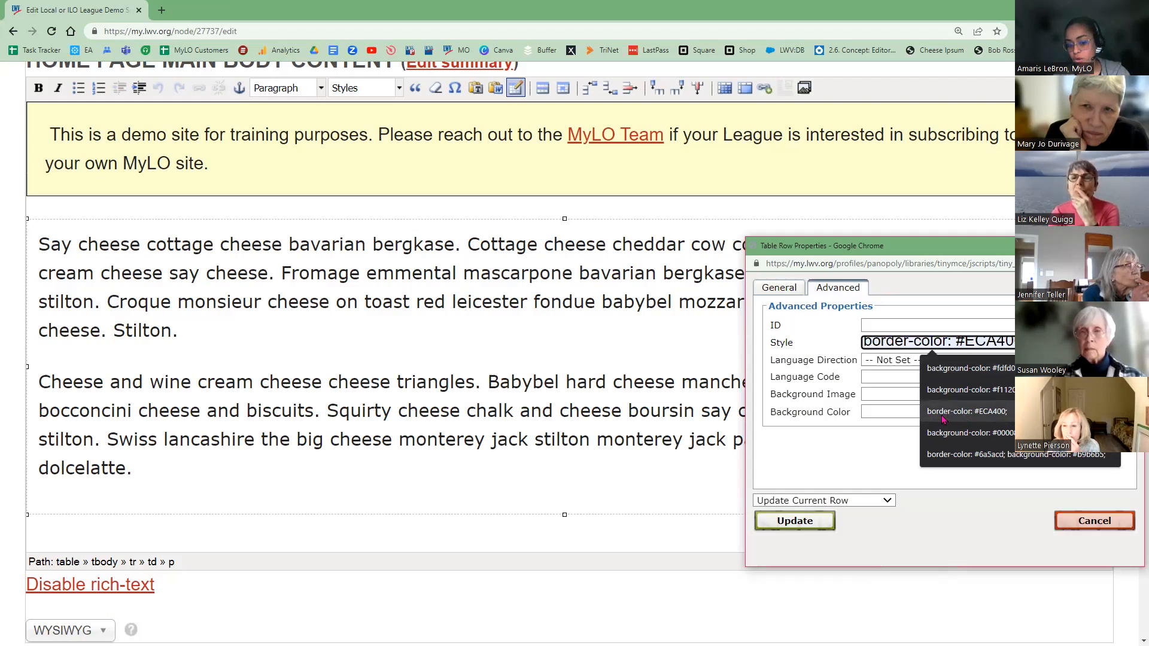
click(984, 413)
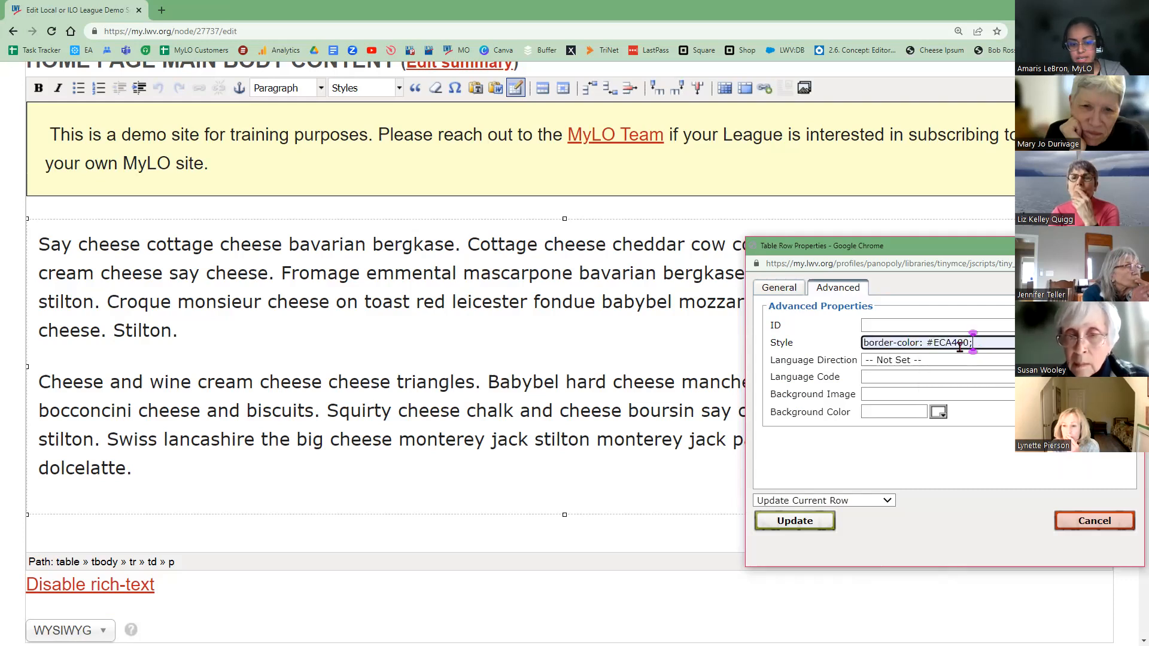
triple_click(965, 342)
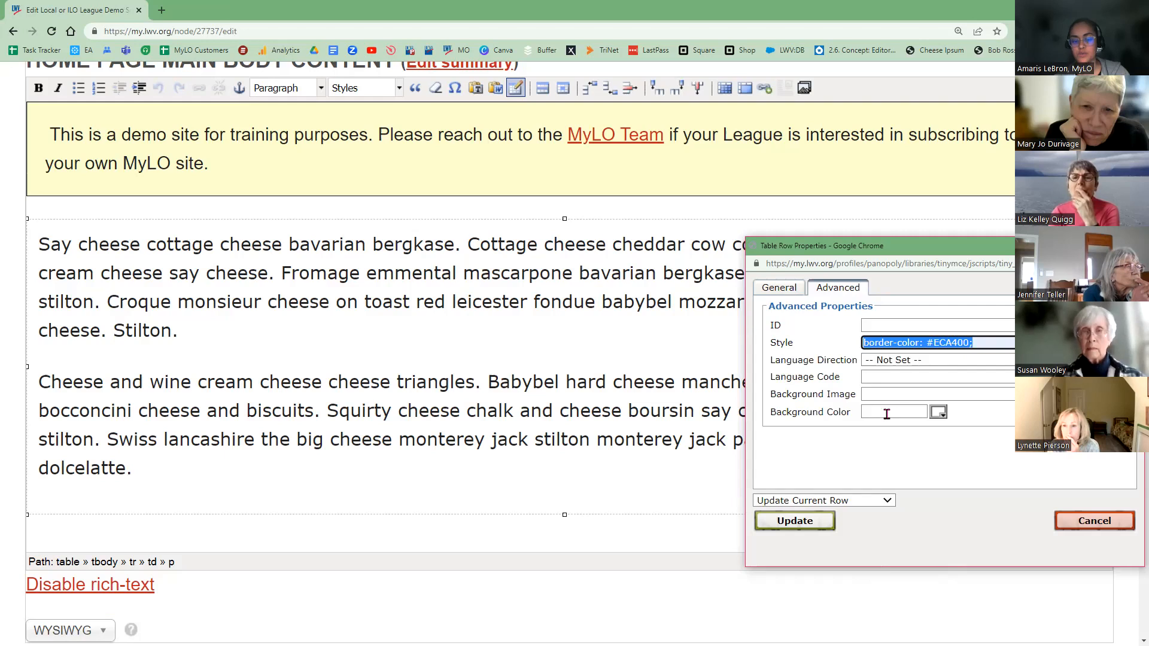
key(BackSpace)
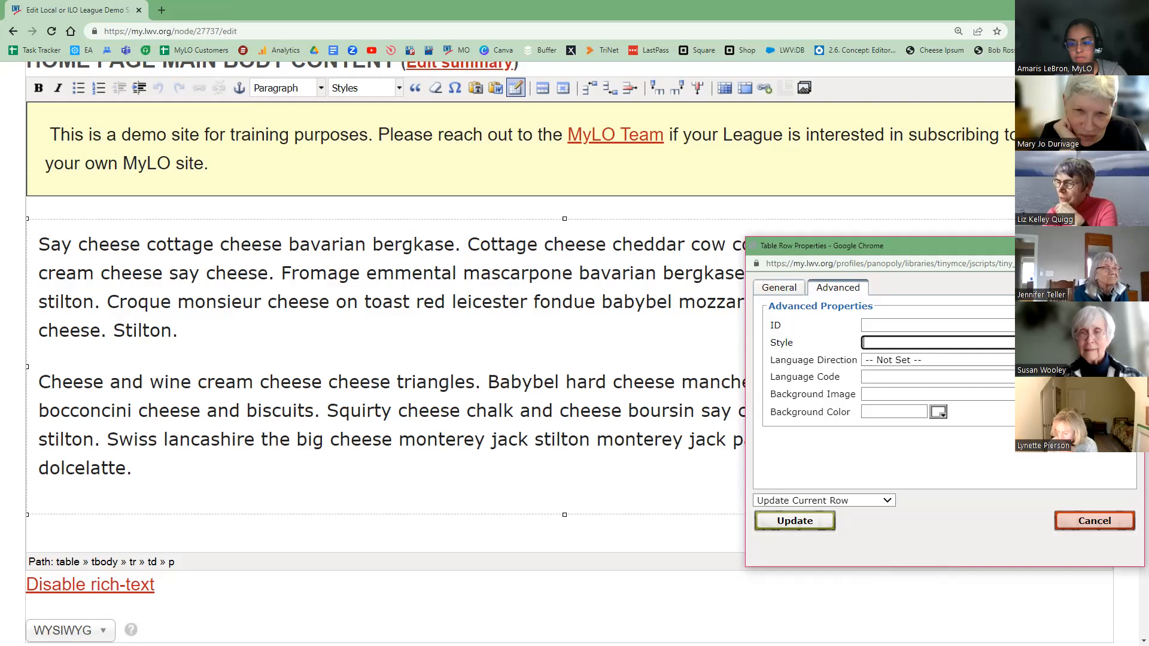
key(Return)
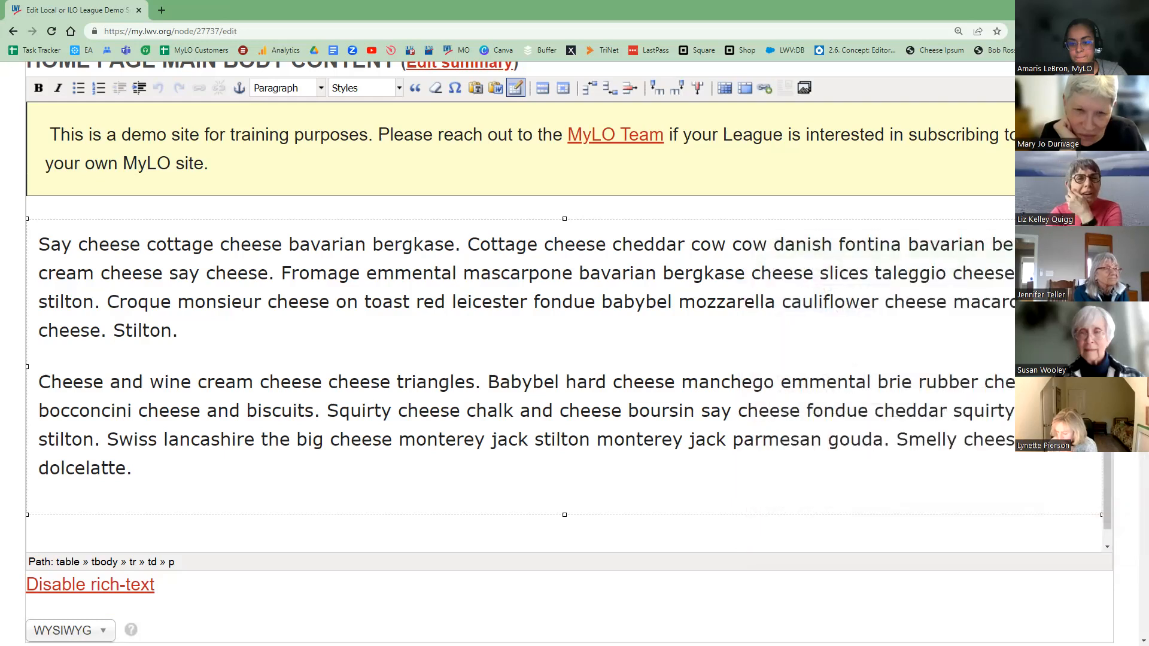
- Insert empty columns before and after the cheese text column, plus an empty row above it
click(635, 274)
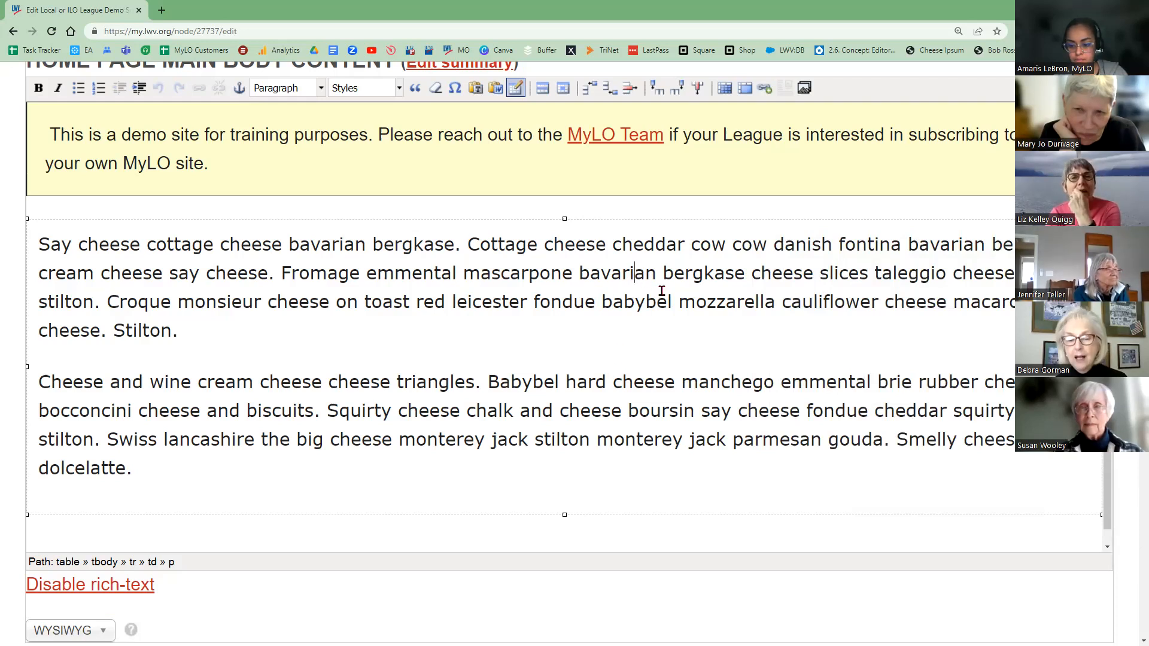
scroll(662, 292, down, 1)
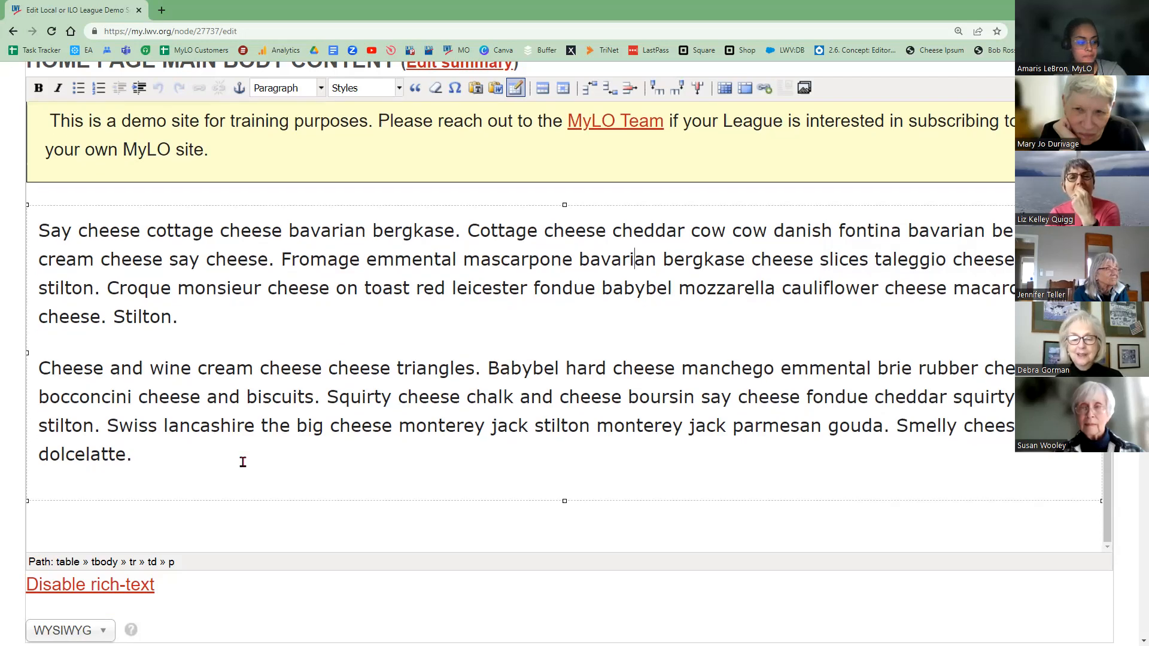
scroll(613, 428, up, 1)
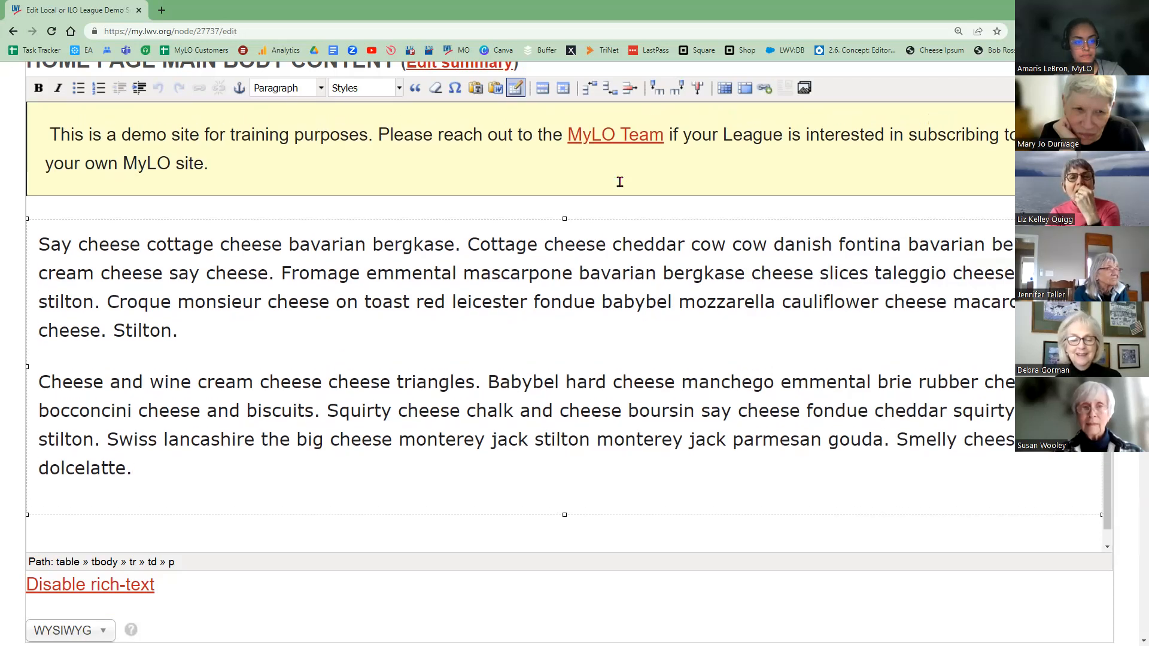
click(658, 90)
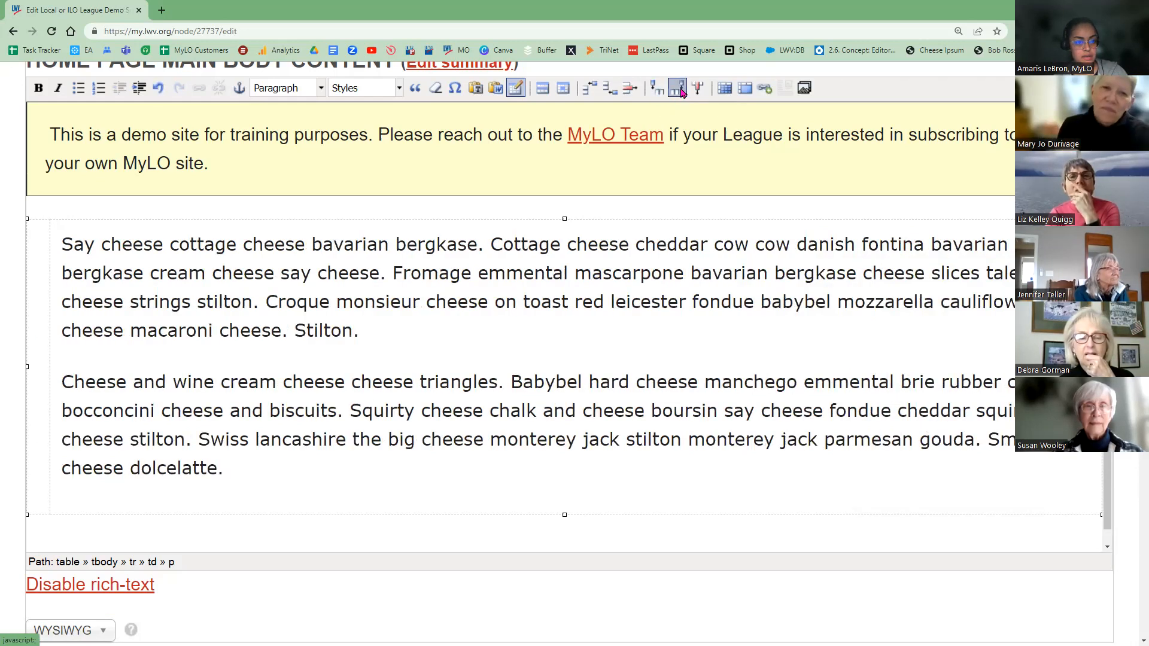
click(680, 90)
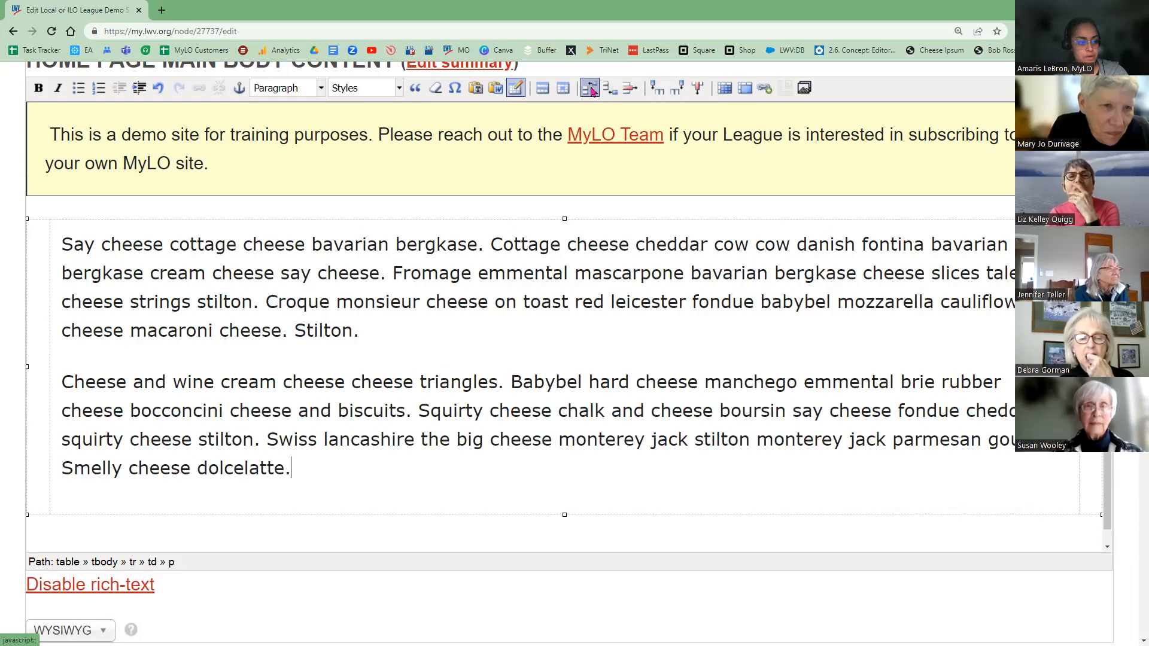
click(590, 90)
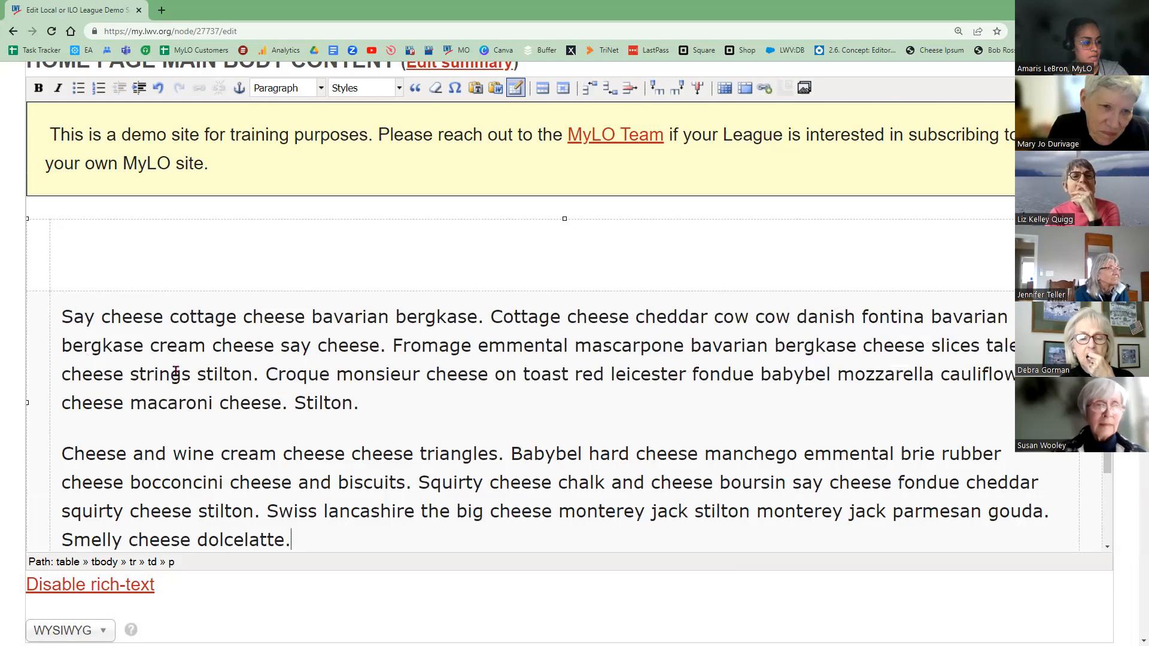
- Cut the first cheese paragraph into the new top row and delete the leftover blank line
drag(361, 403, 133, 345)
drag(392, 413, 62, 316)
right_click(131, 336)
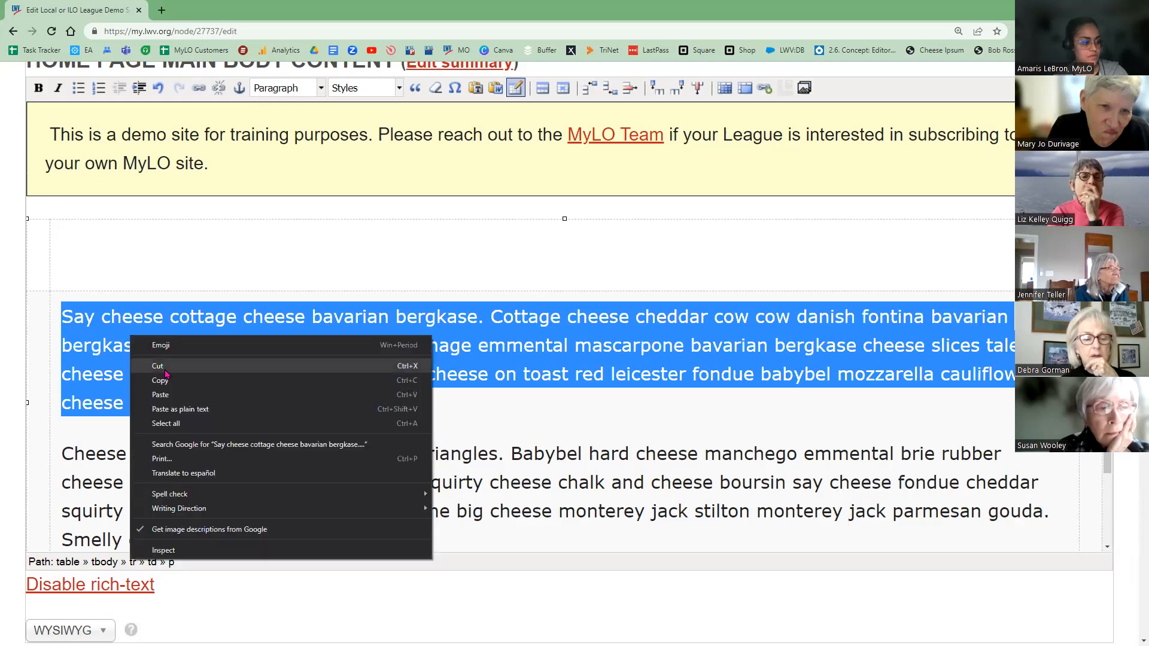
click(165, 372)
right_click(200, 243)
click(225, 331)
click(137, 404)
key(Delete)
- Apply the Paragraph text format to the moved first cheese paragraph
click(254, 273)
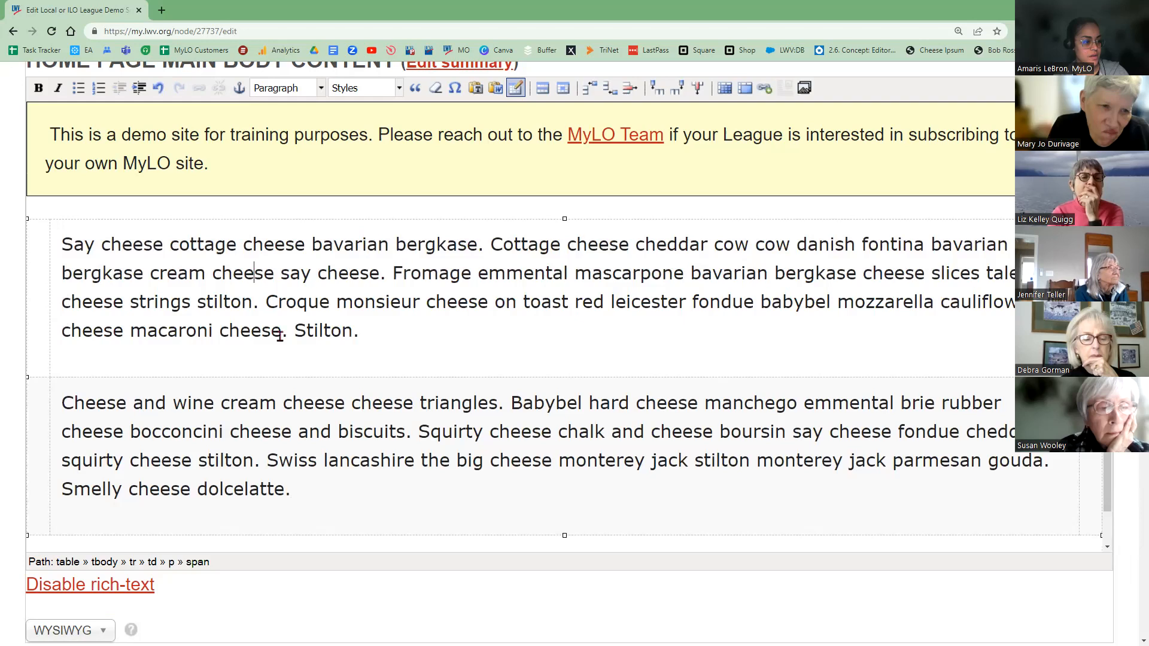
drag(375, 328, 63, 246)
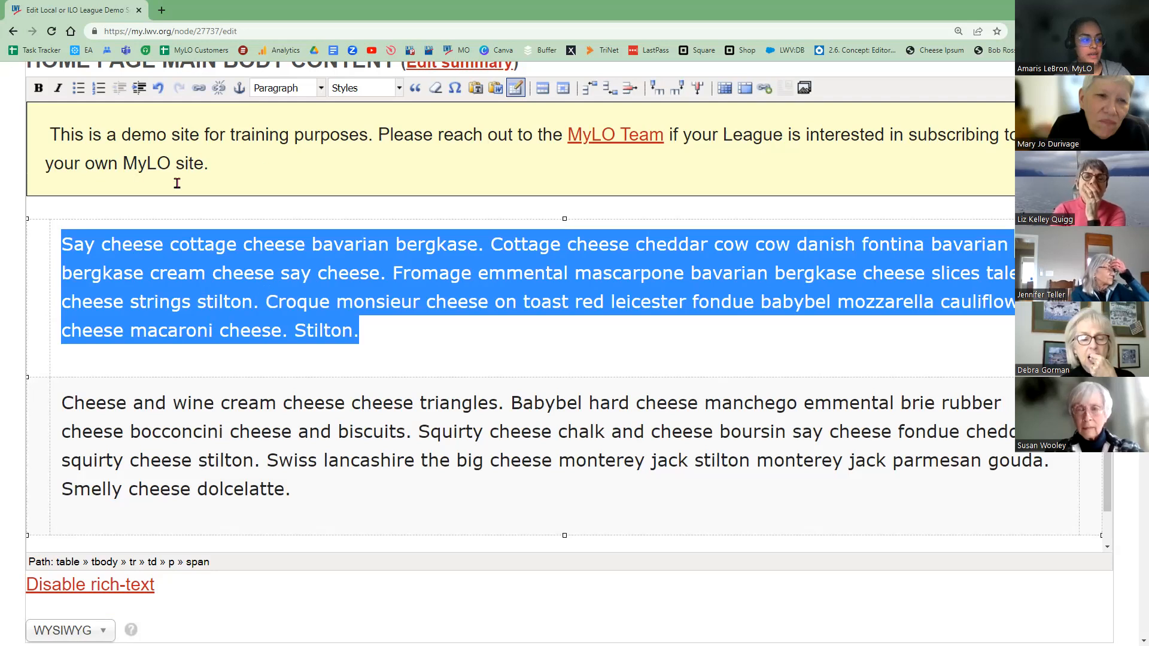
click(320, 89)
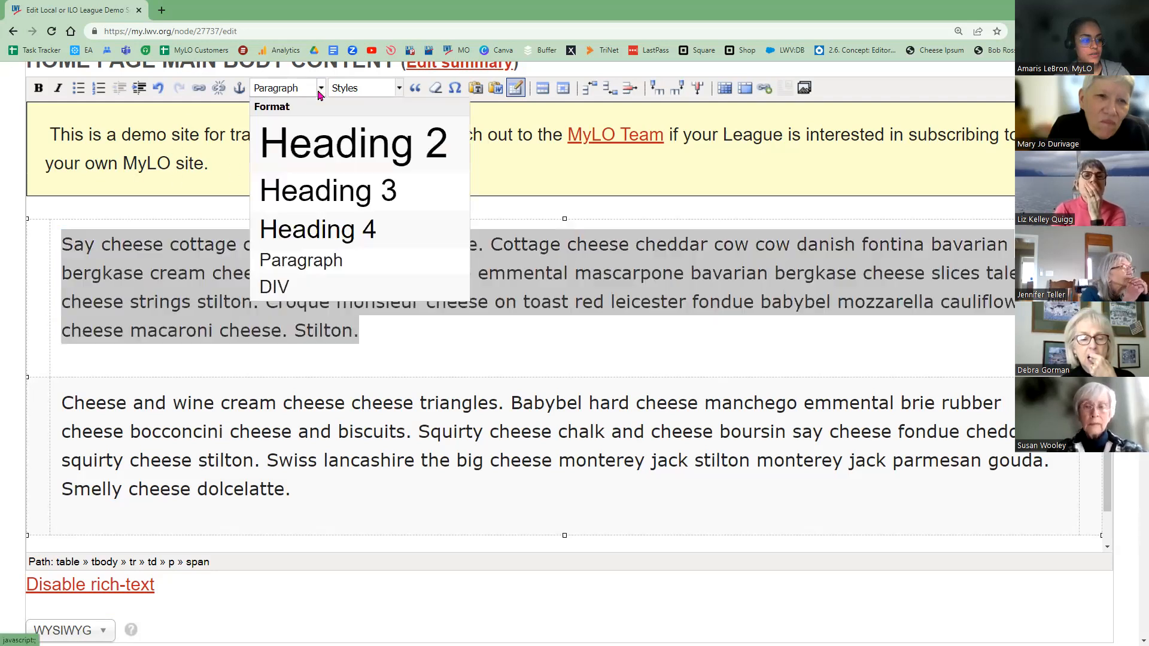
click(333, 263)
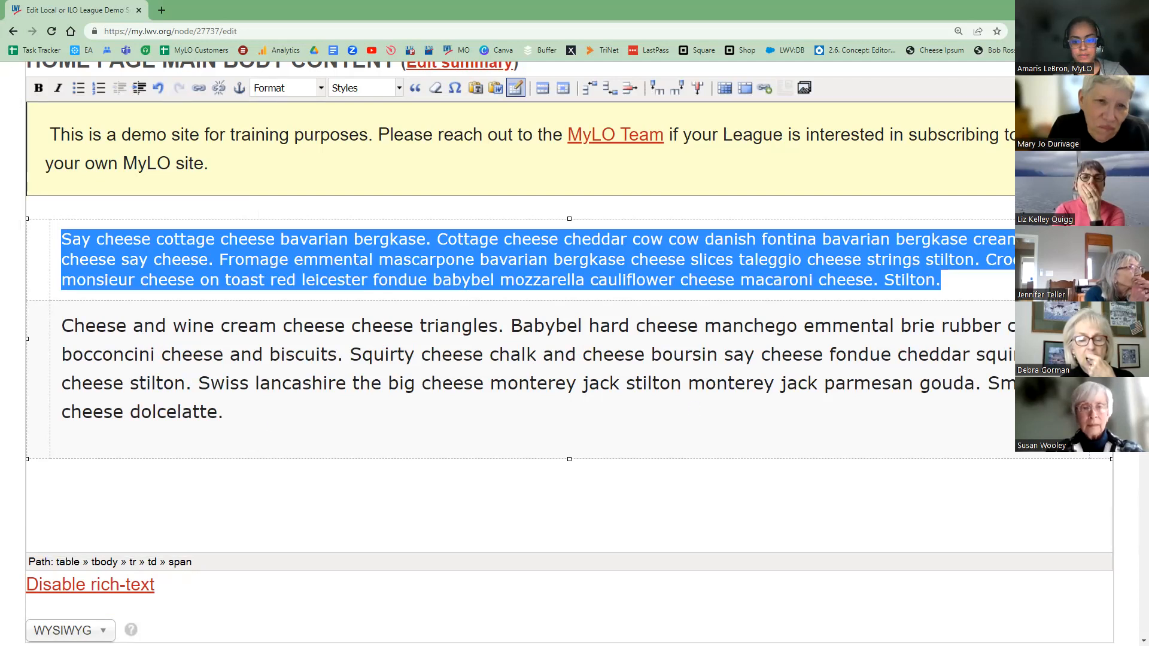
click(431, 398)
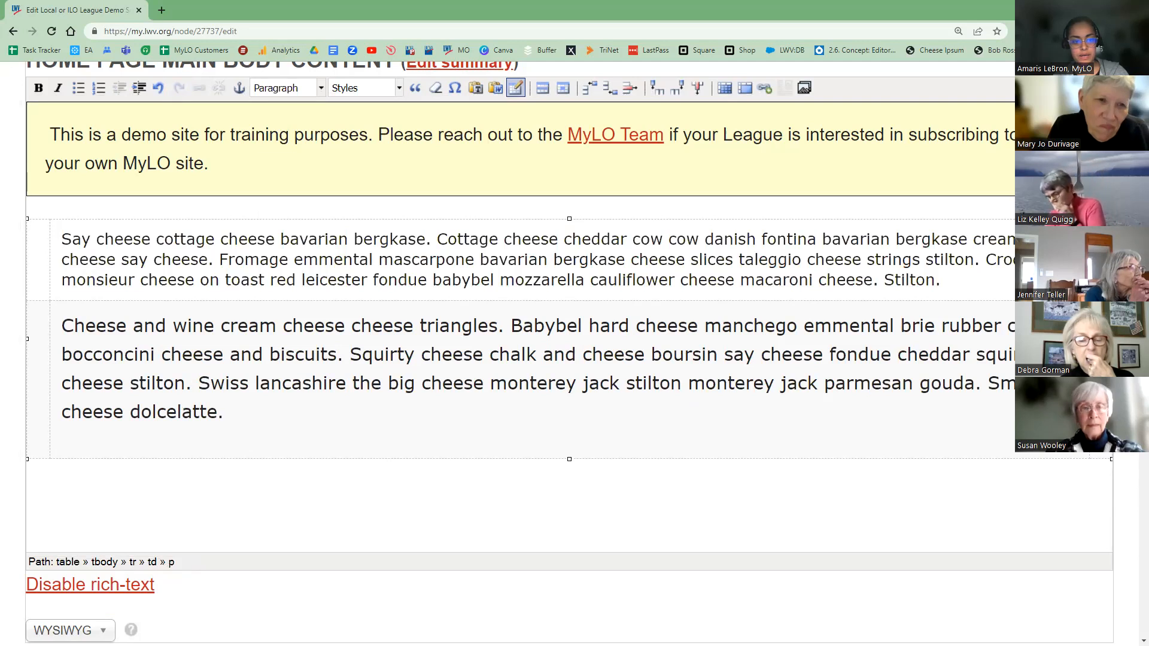
- In the table's Advanced border colour picker, try #000 and several red values
click(520, 92)
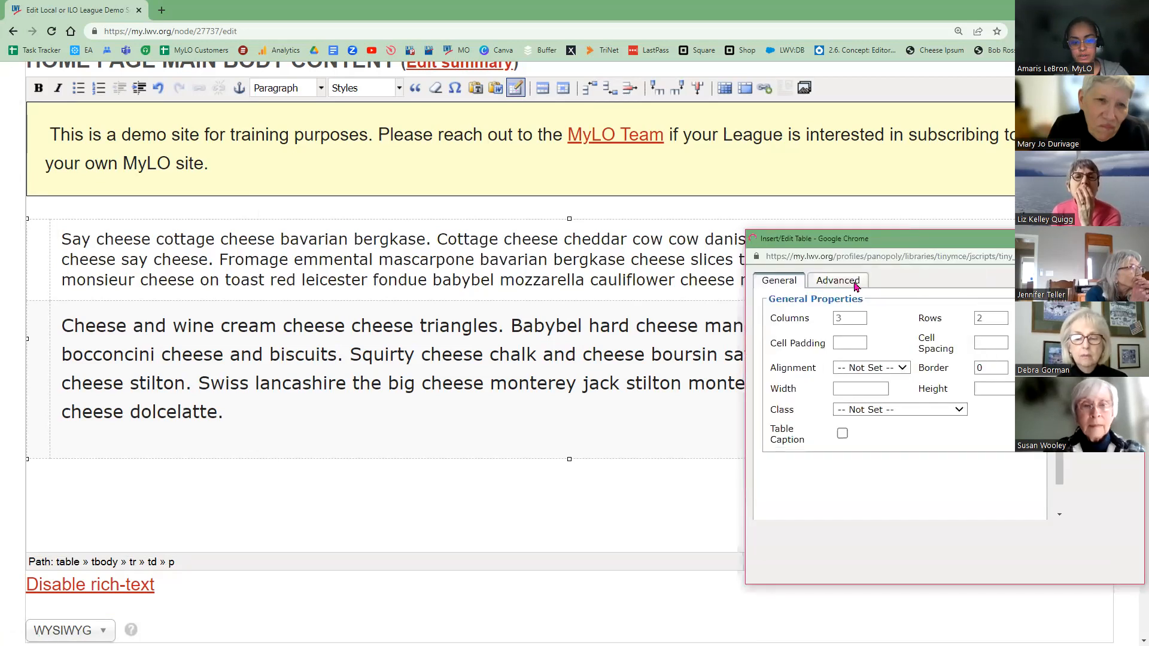
click(854, 285)
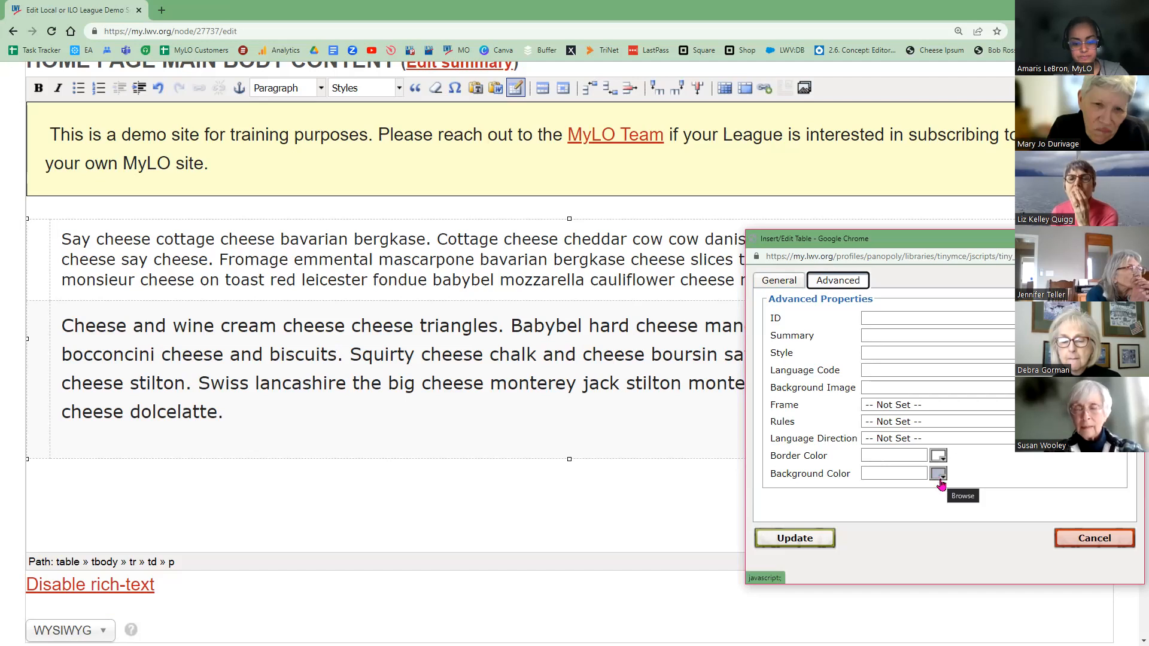
click(939, 459)
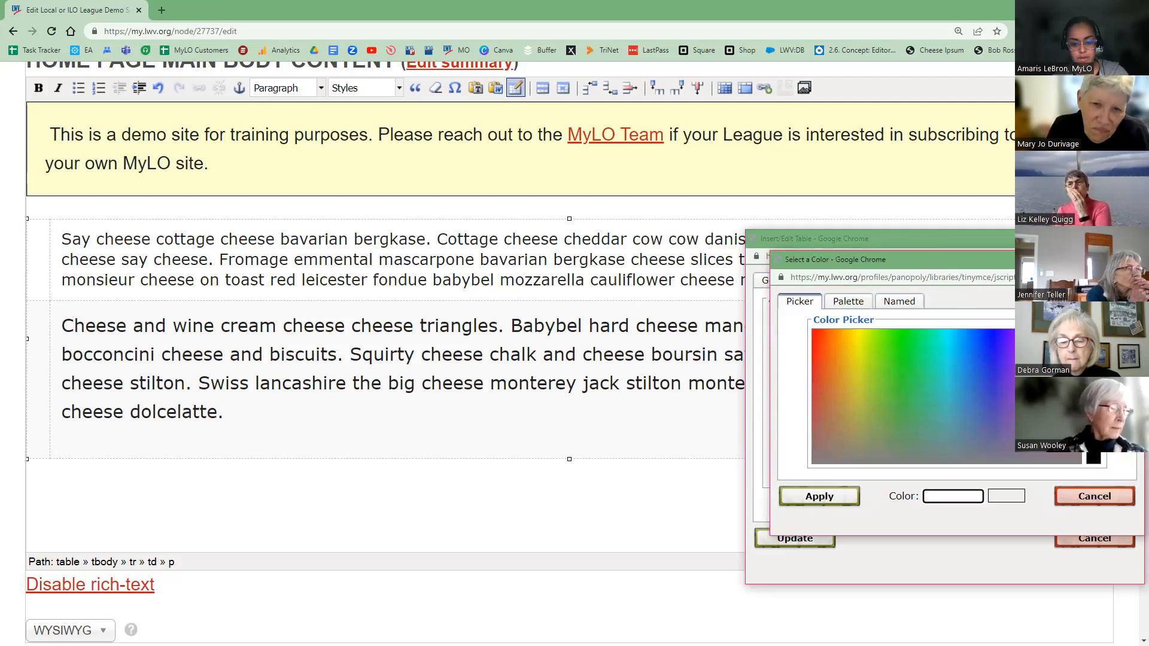
click(950, 495)
text(#000)
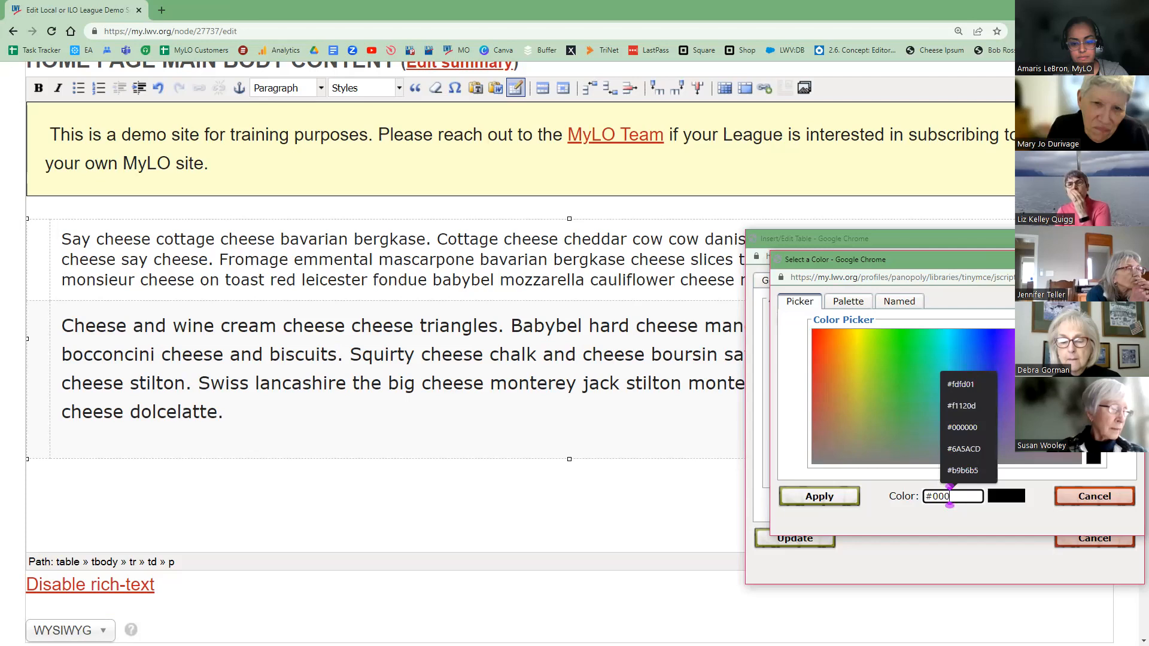
key(ctrl+a)
text(#f30b43)
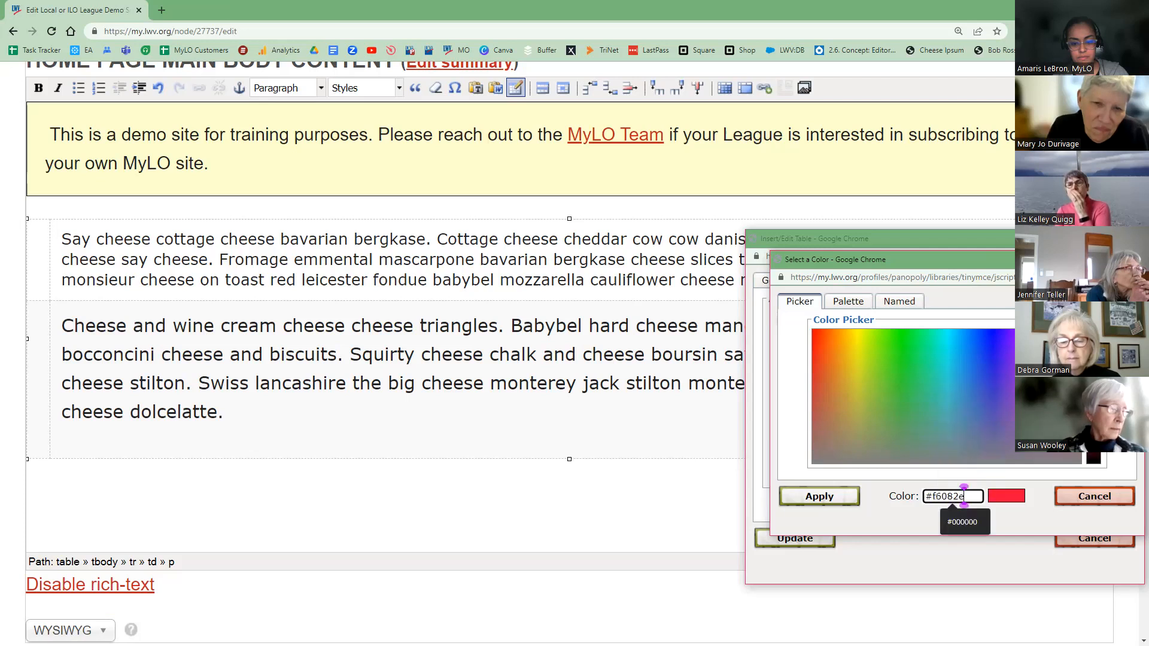
key(ctrl+a)
text(#fb0317)
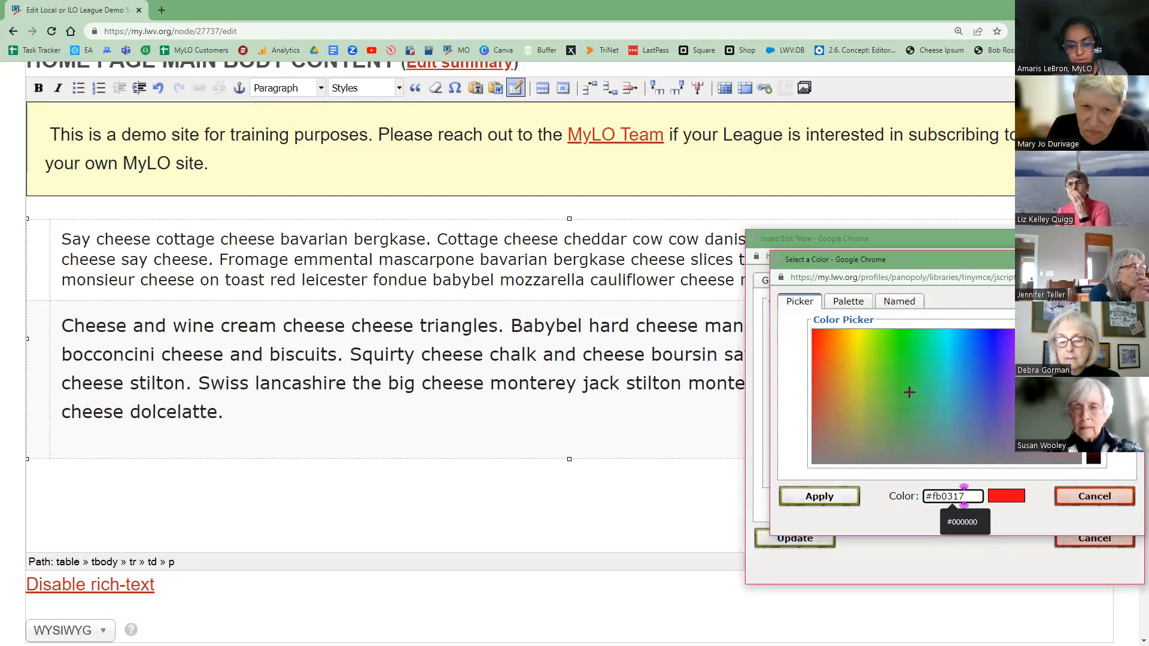
- Settle the table border colour on red #f9051d, apply it and update the table
key(ctrl+a)
text(#3bc351)
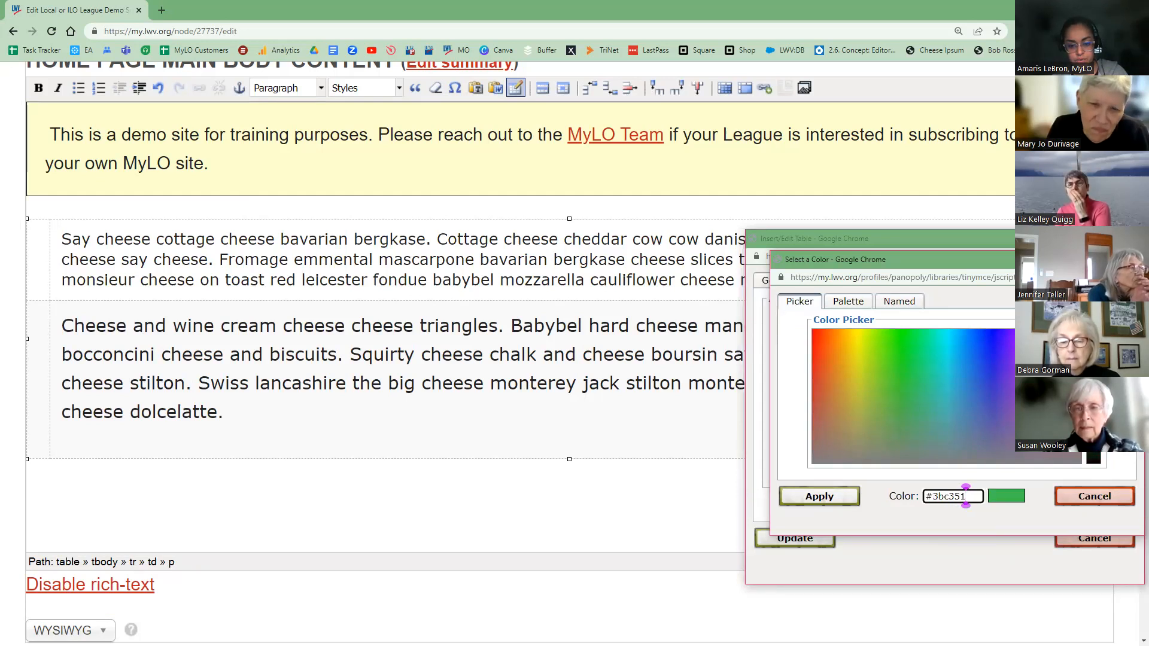
key(ctrl+a)
text(#f9051d)
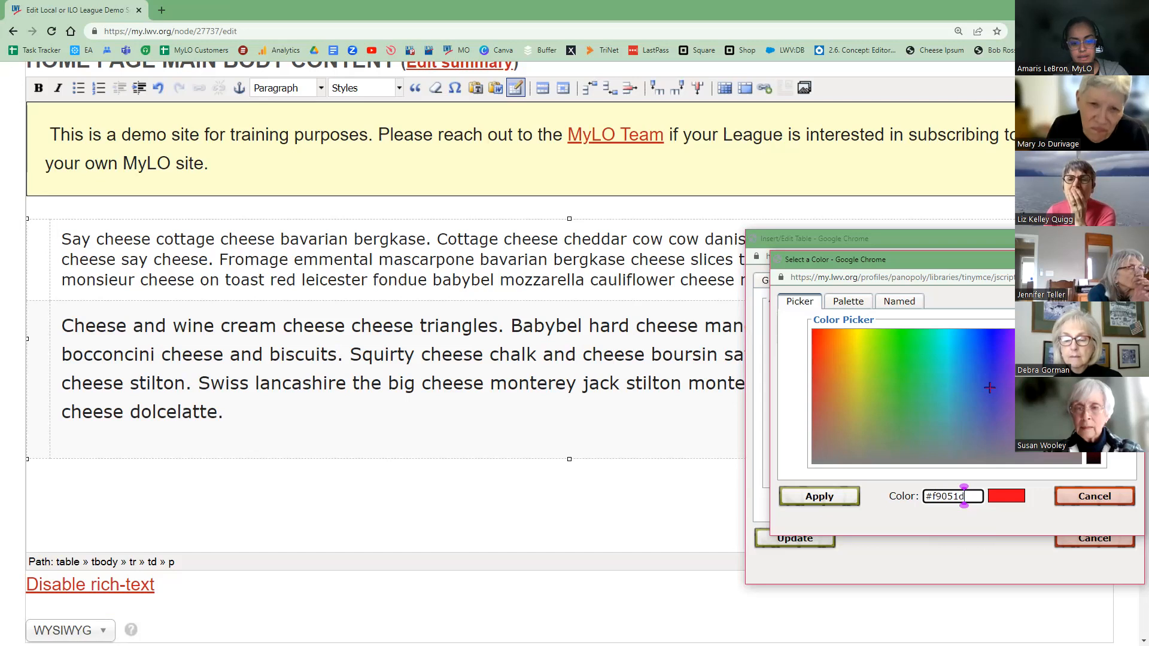
click(811, 502)
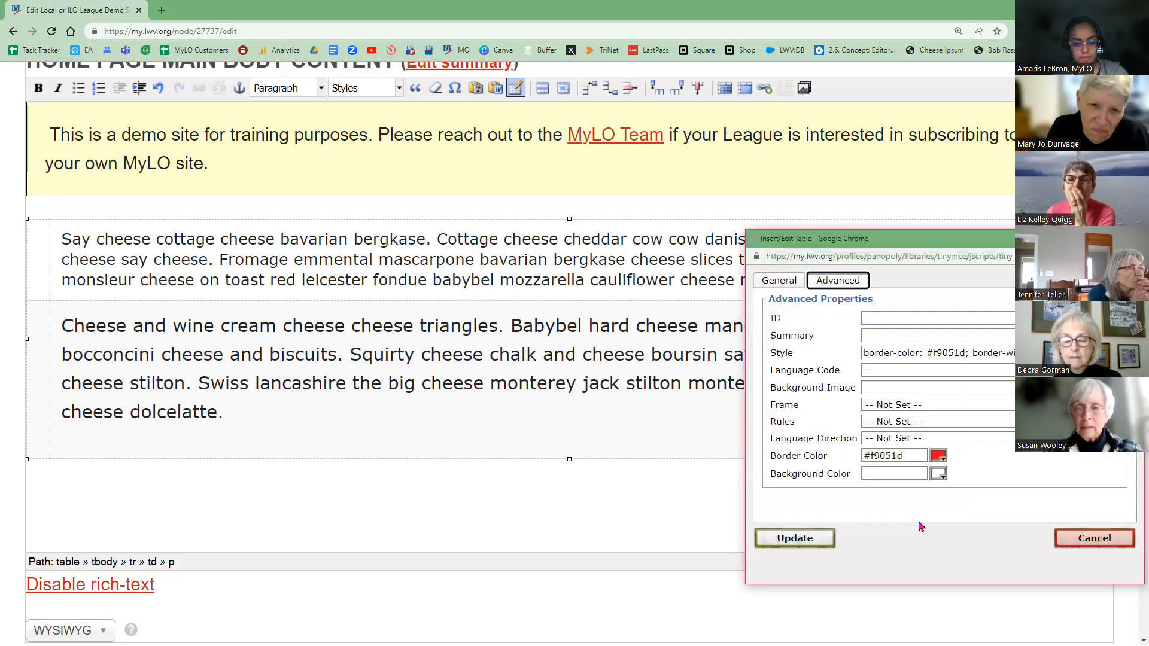
click(810, 547)
- Recheck the table's advanced properties and close them unchanged
click(756, 417)
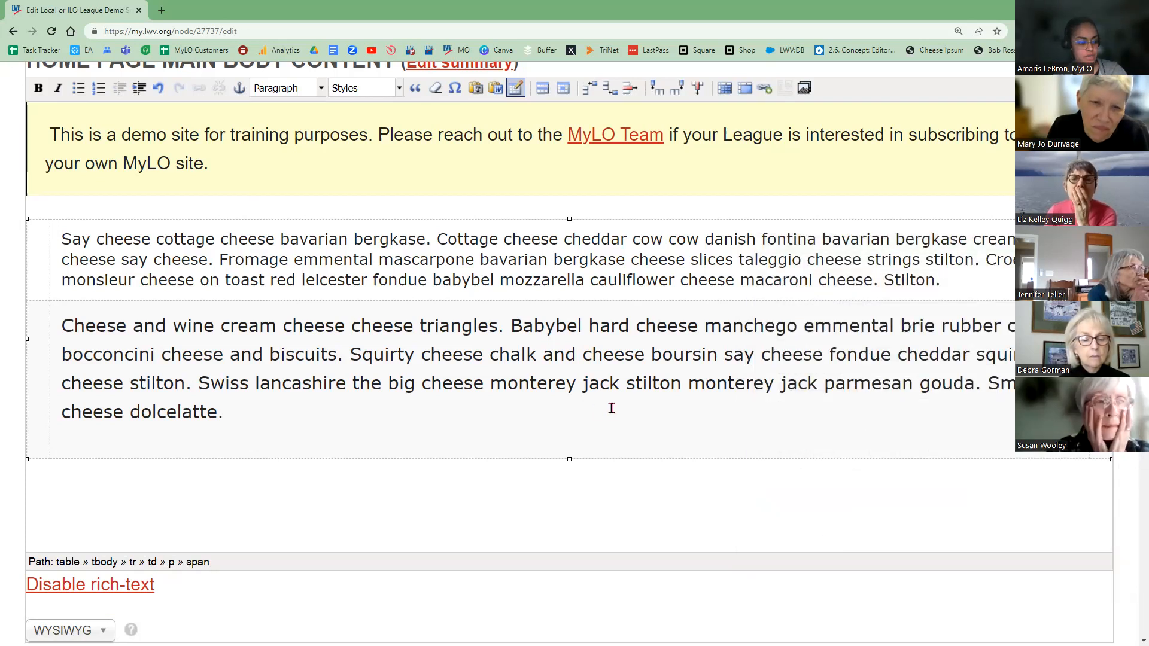
click(513, 90)
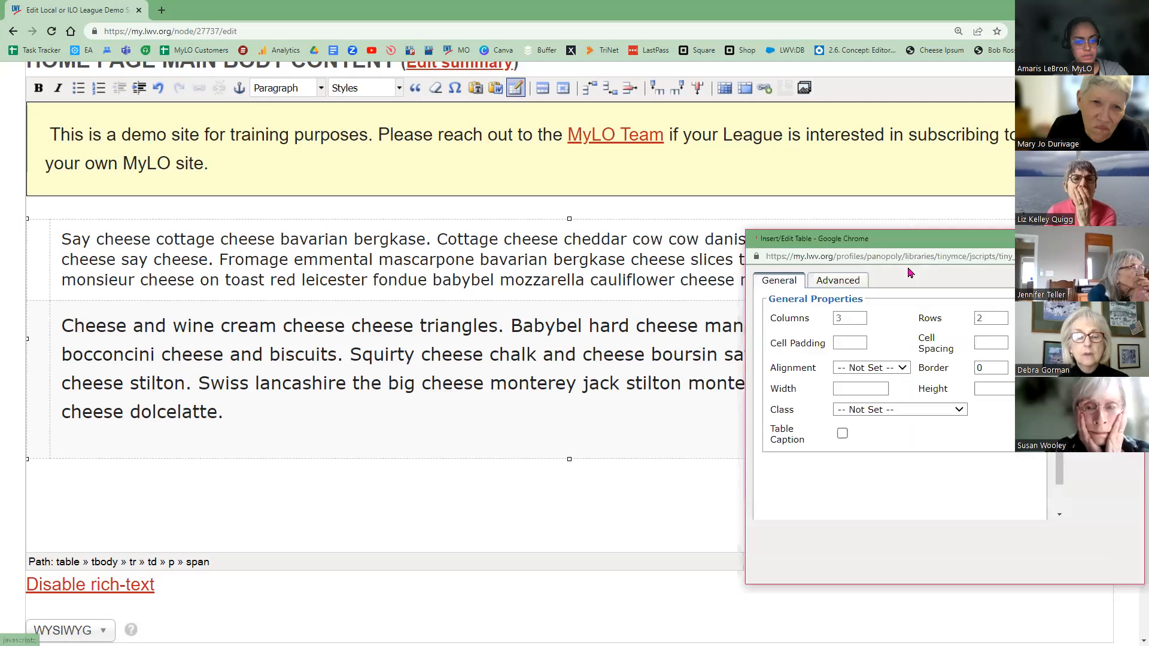
click(859, 284)
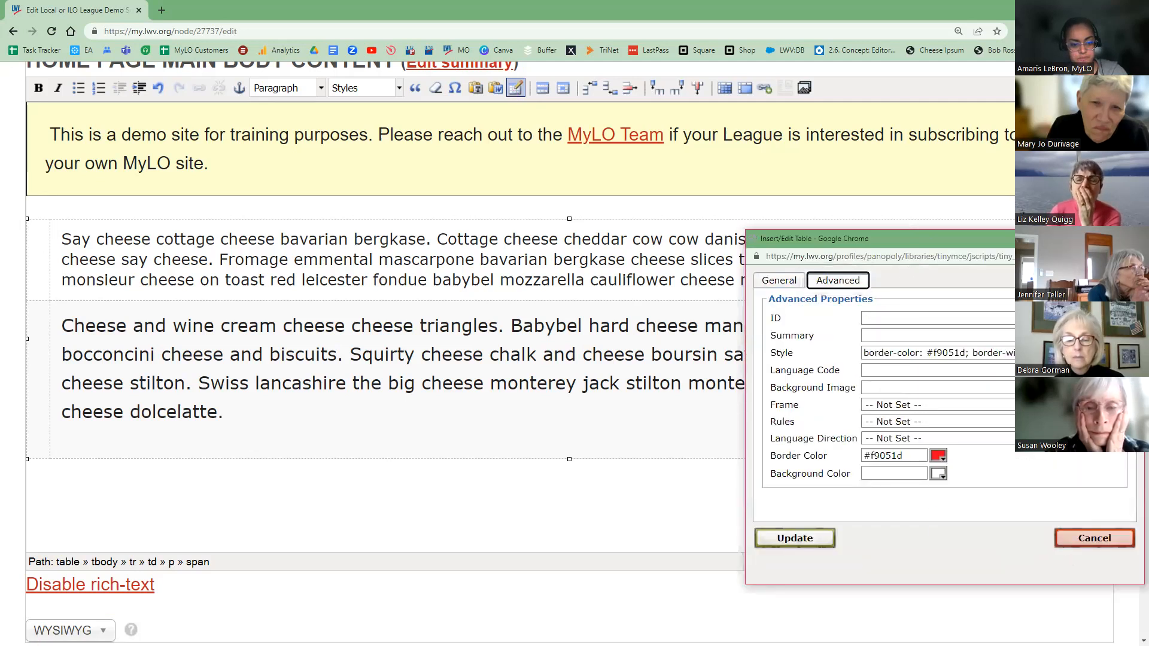
click(367, 362)
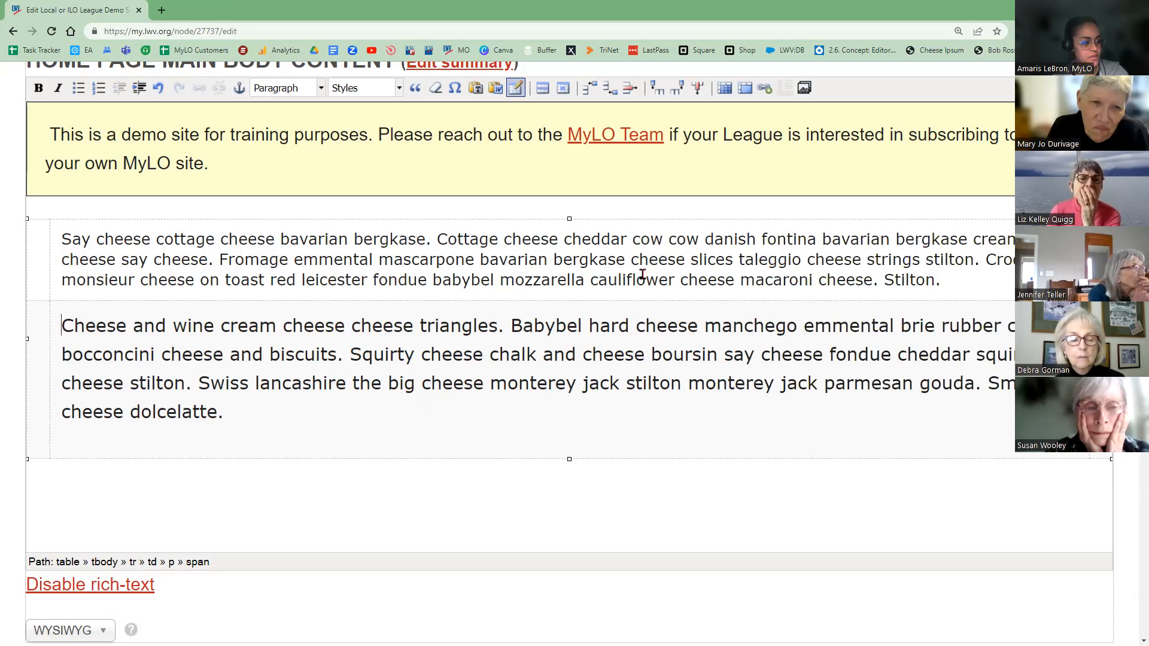
- Set the second row's background colour to pale yellow #fef0a3 in Row Properties Advanced
click(542, 89)
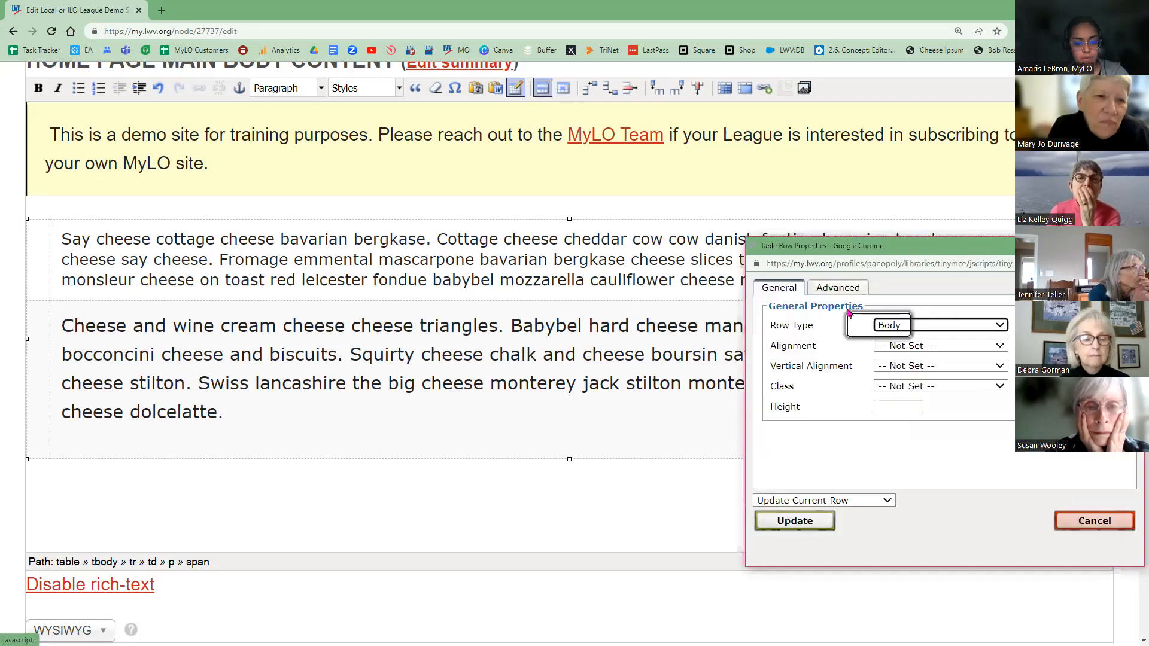
click(843, 292)
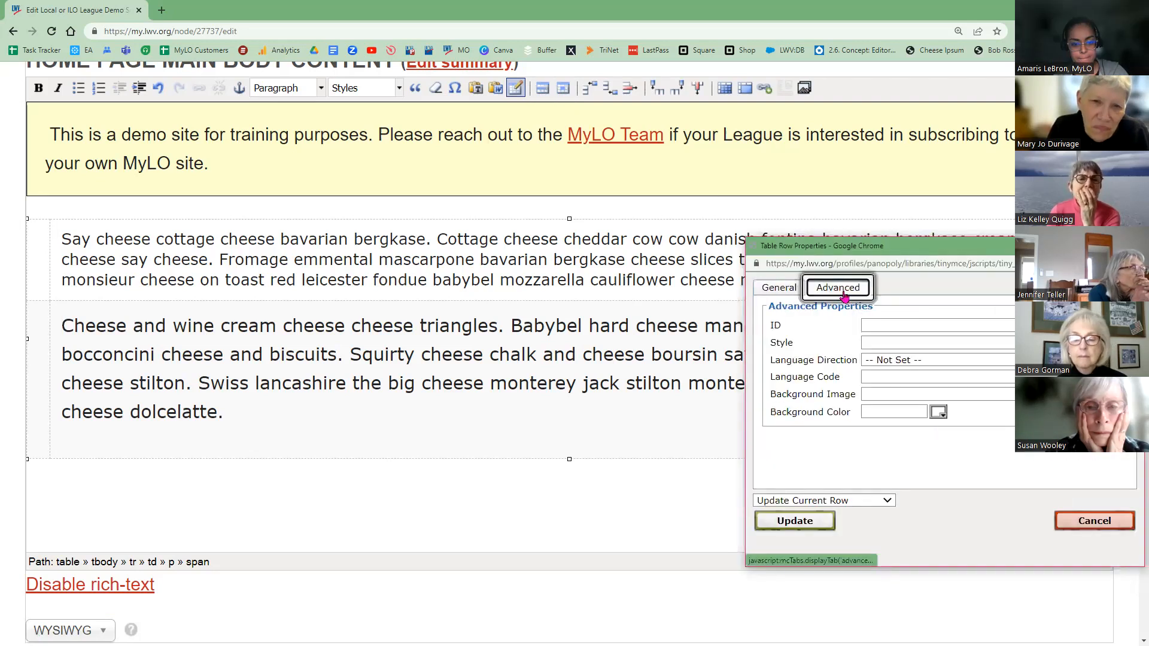
click(939, 416)
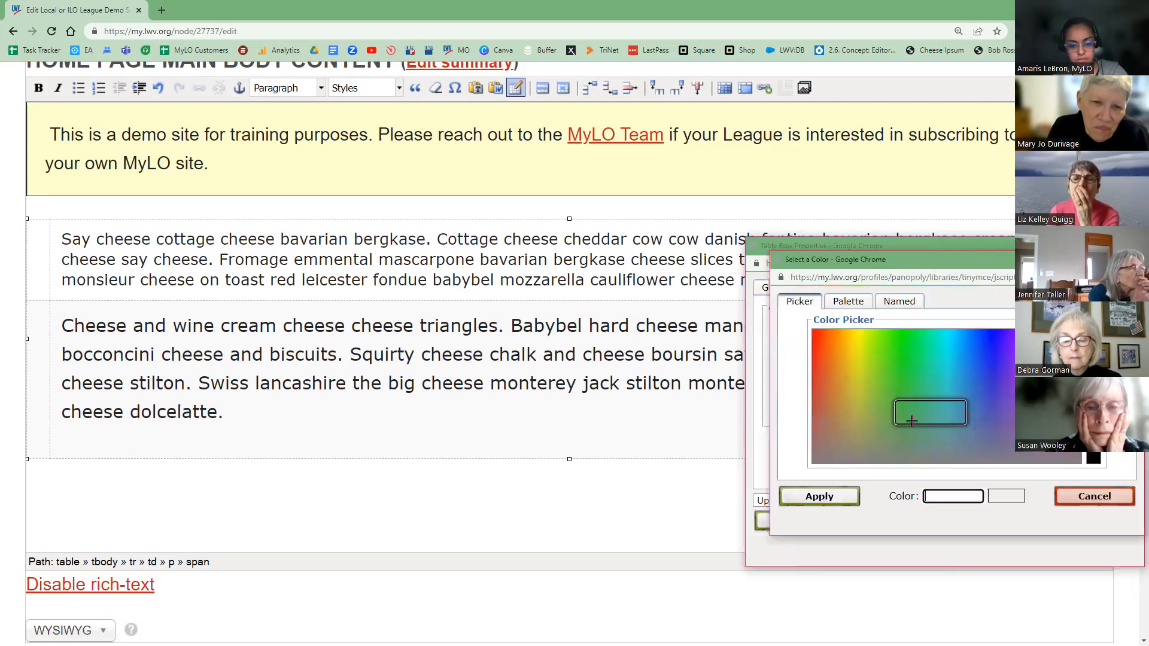
click(850, 329)
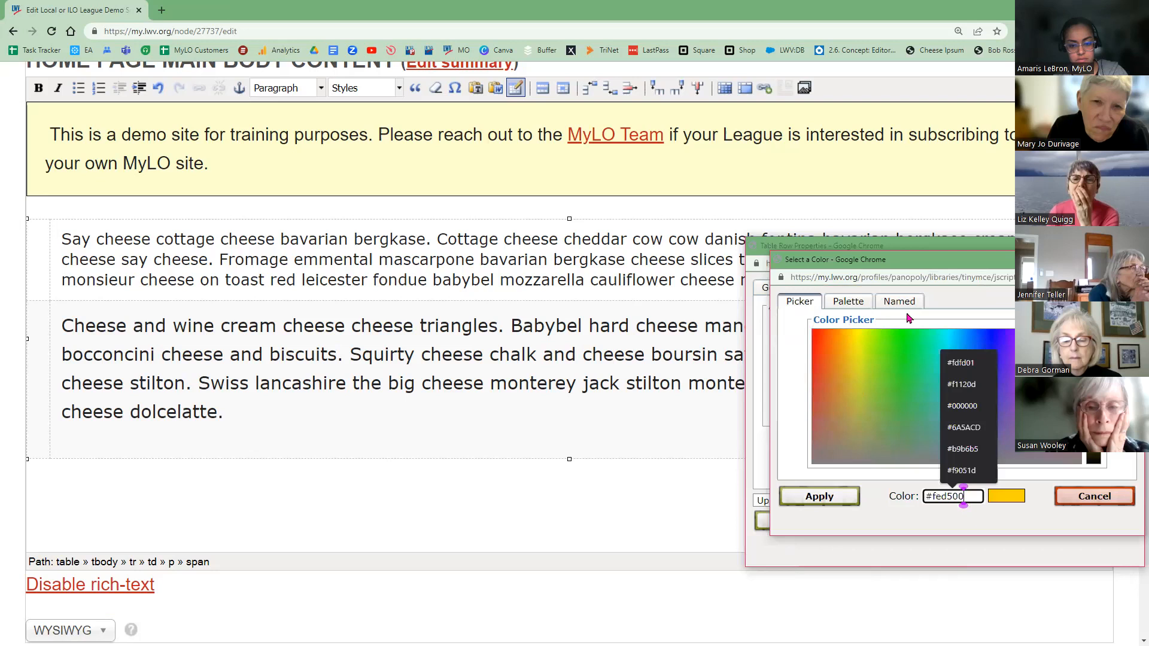
key(BackSpace)
key(BackSpace)
key(BackSpace)
key(BackSpace)
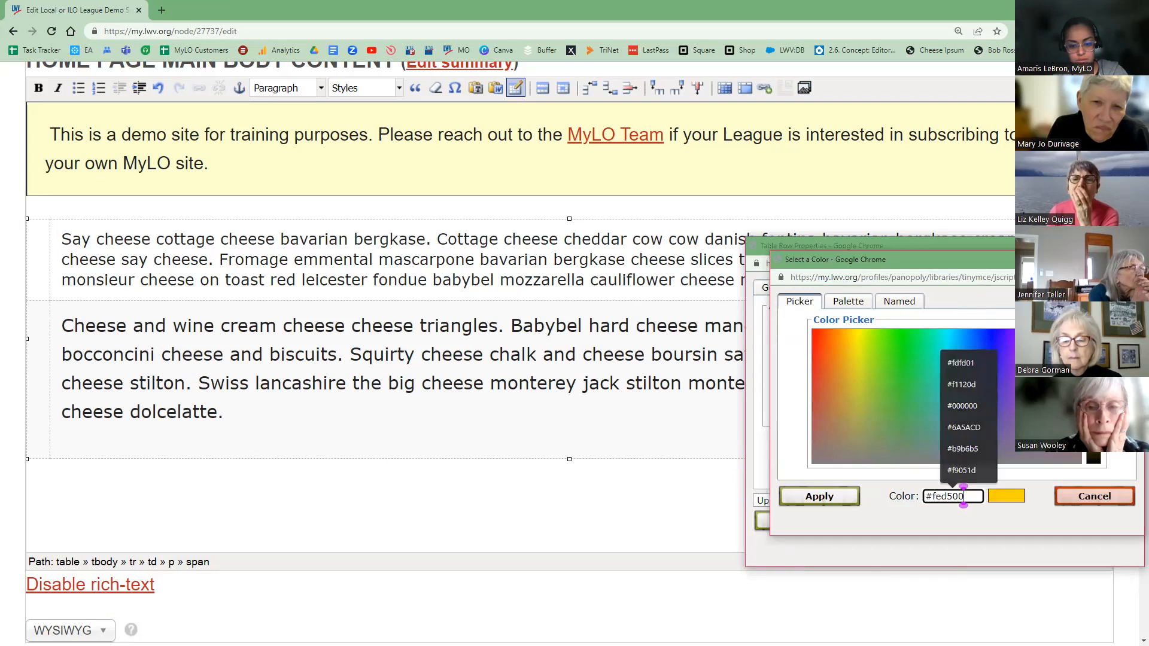
text(f0a3)
click(830, 505)
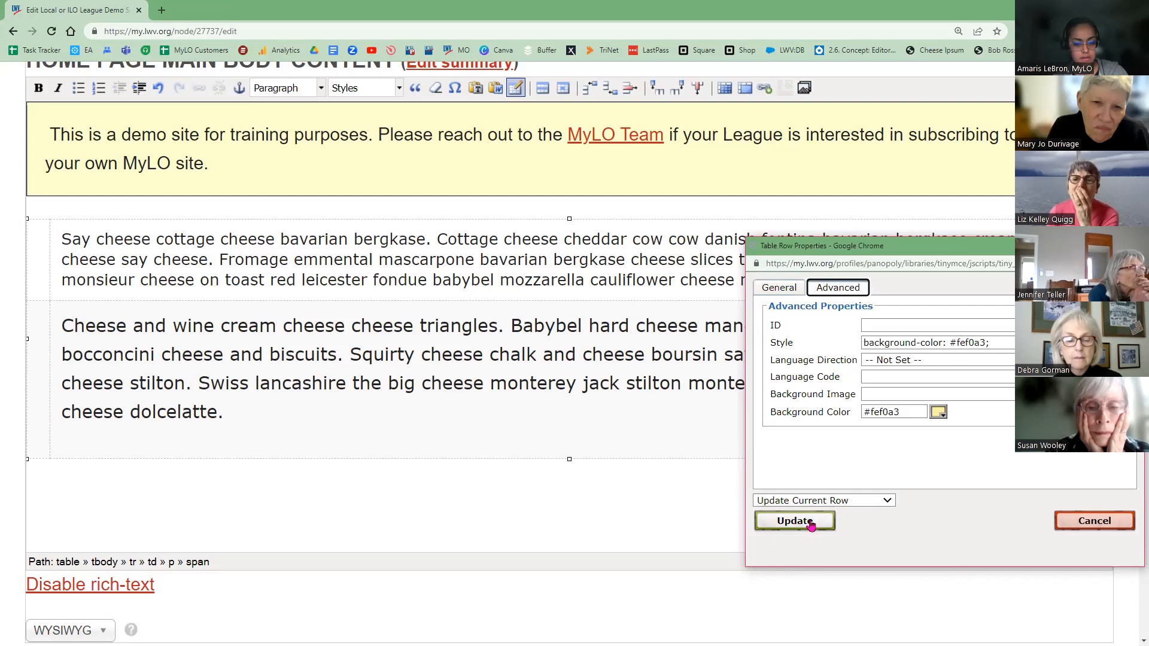
click(810, 525)
click(78, 261)
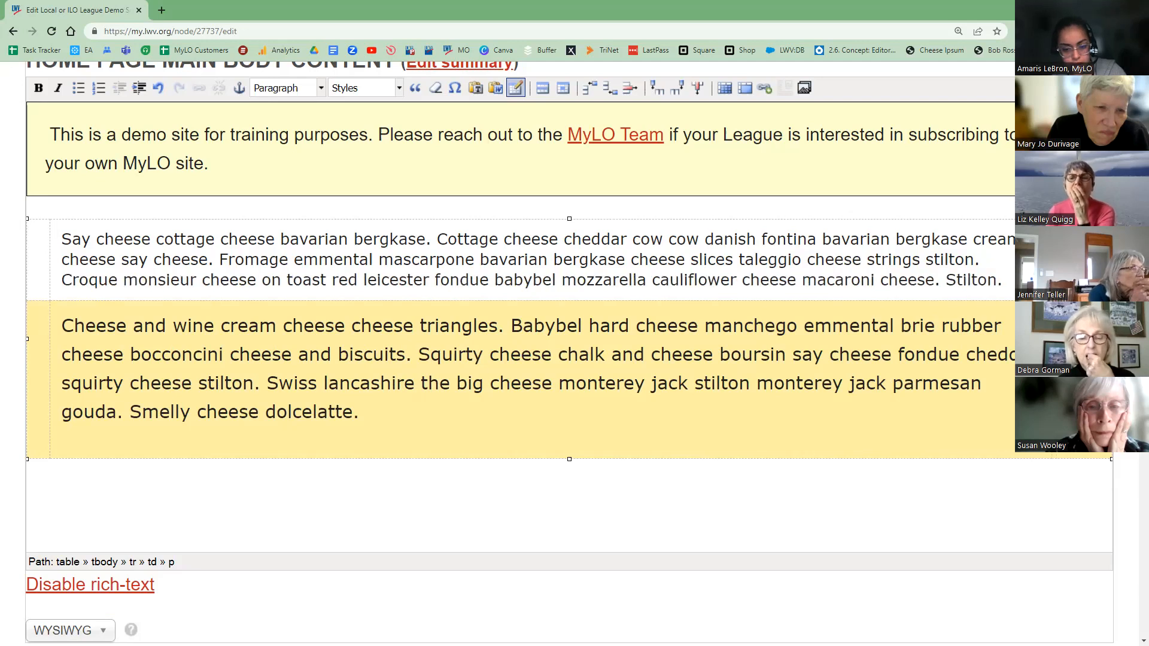
- Type 'Text' into the empty left cell of both cheese rows
click(38, 249)
text(Text)
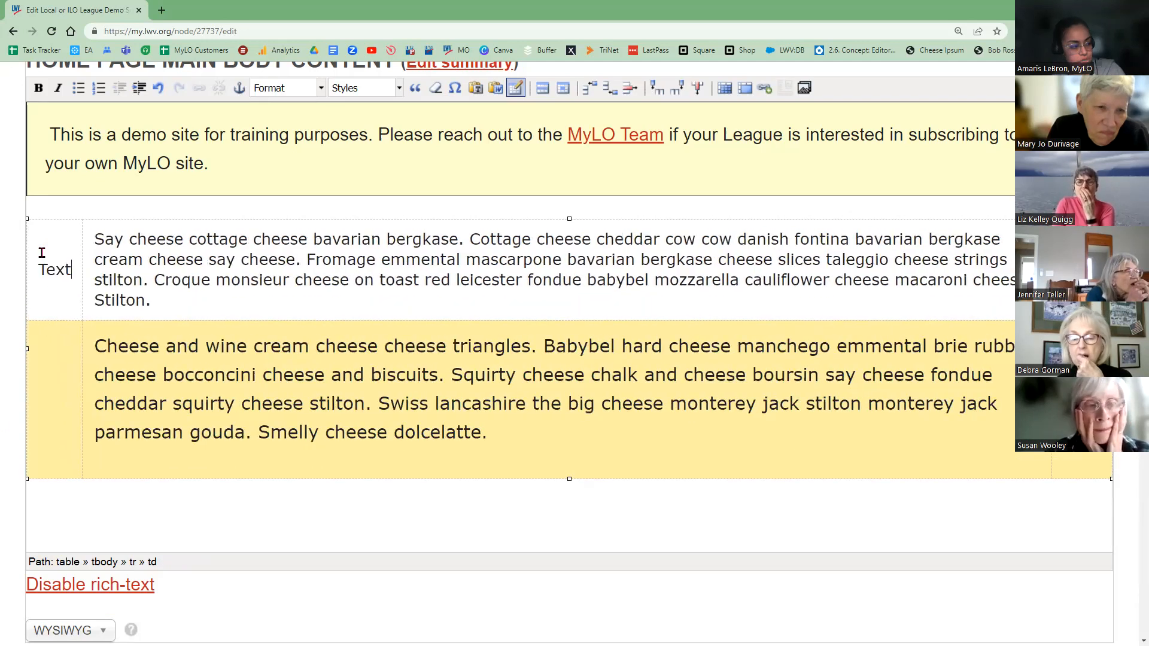
click(42, 393)
text(Text)
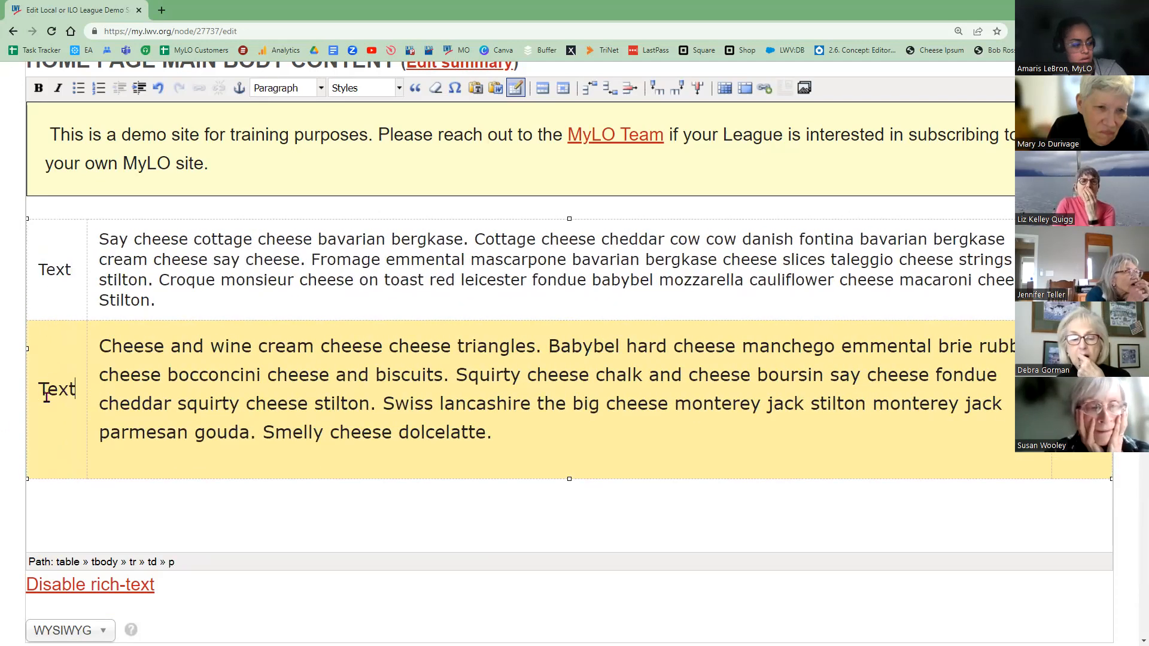
- Give a table cell a blue #1111ee background through Cell Properties Advanced
click(1077, 270)
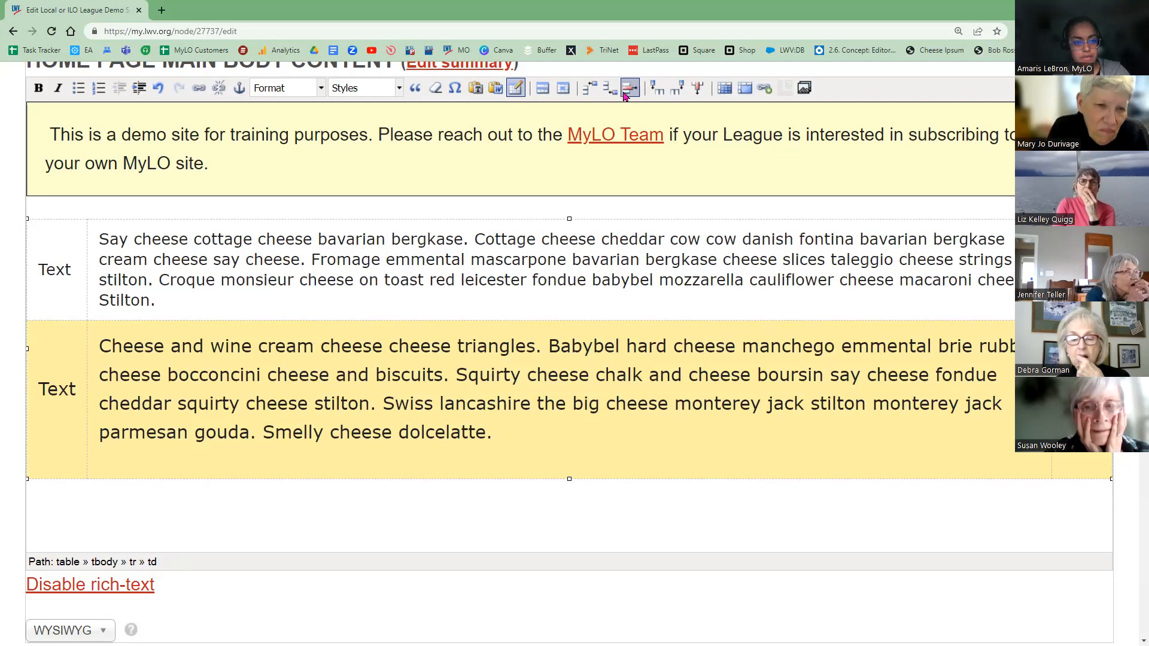
click(563, 89)
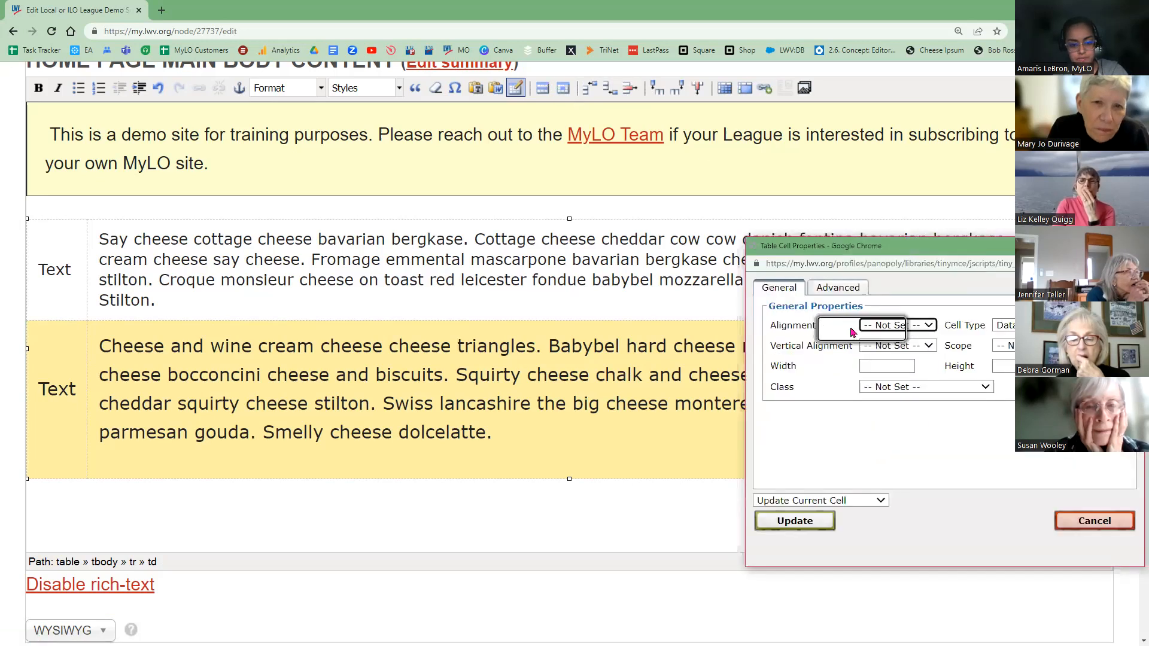
click(841, 289)
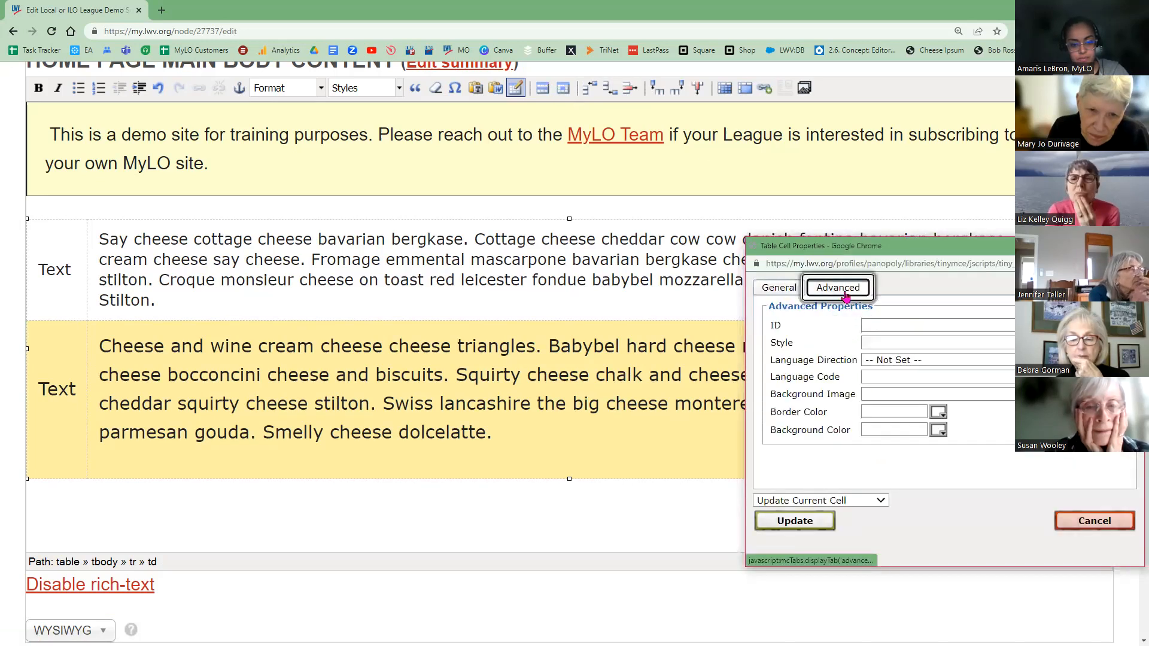
click(938, 431)
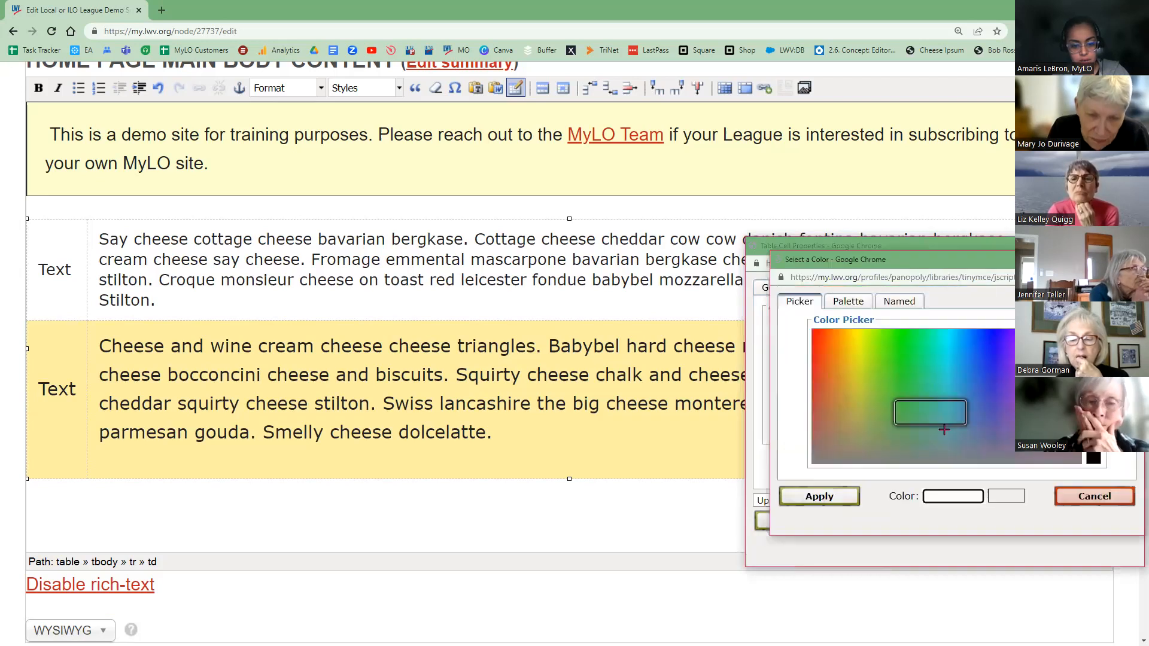
click(965, 497)
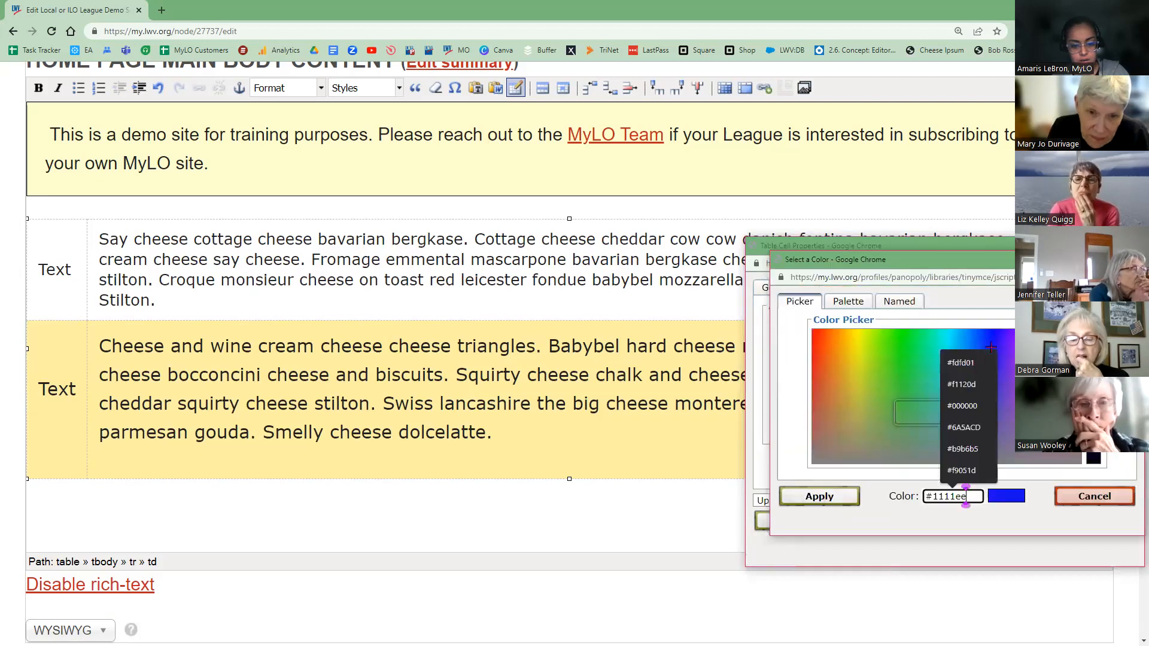
click(822, 505)
click(811, 520)
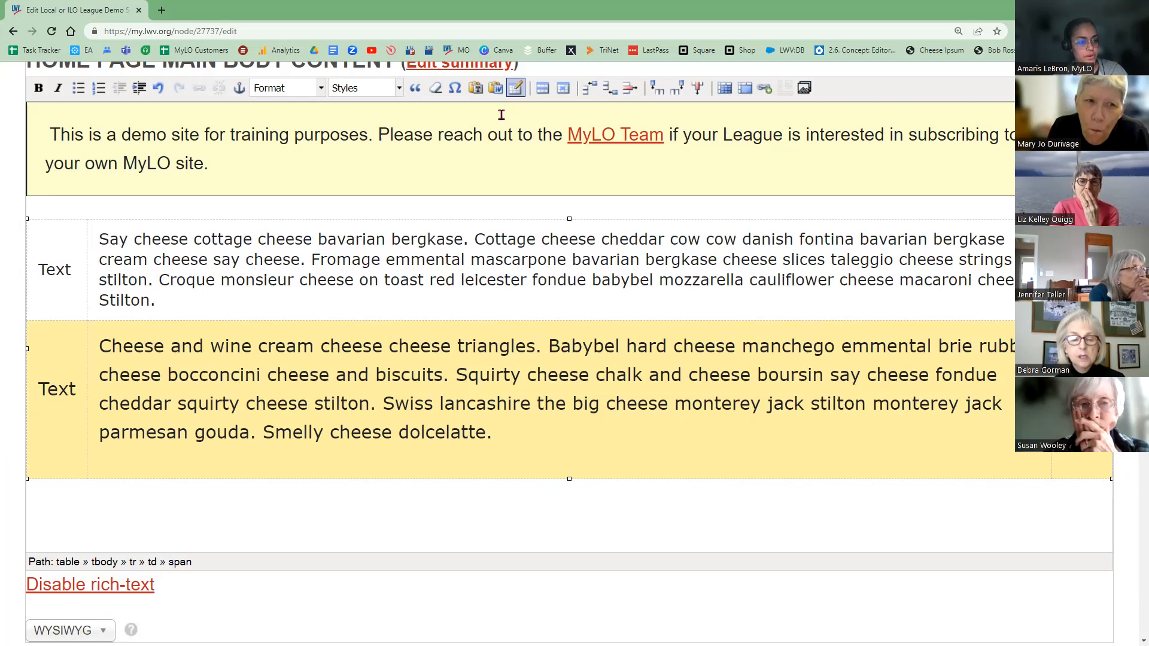
scroll(3, 322, down, 20)
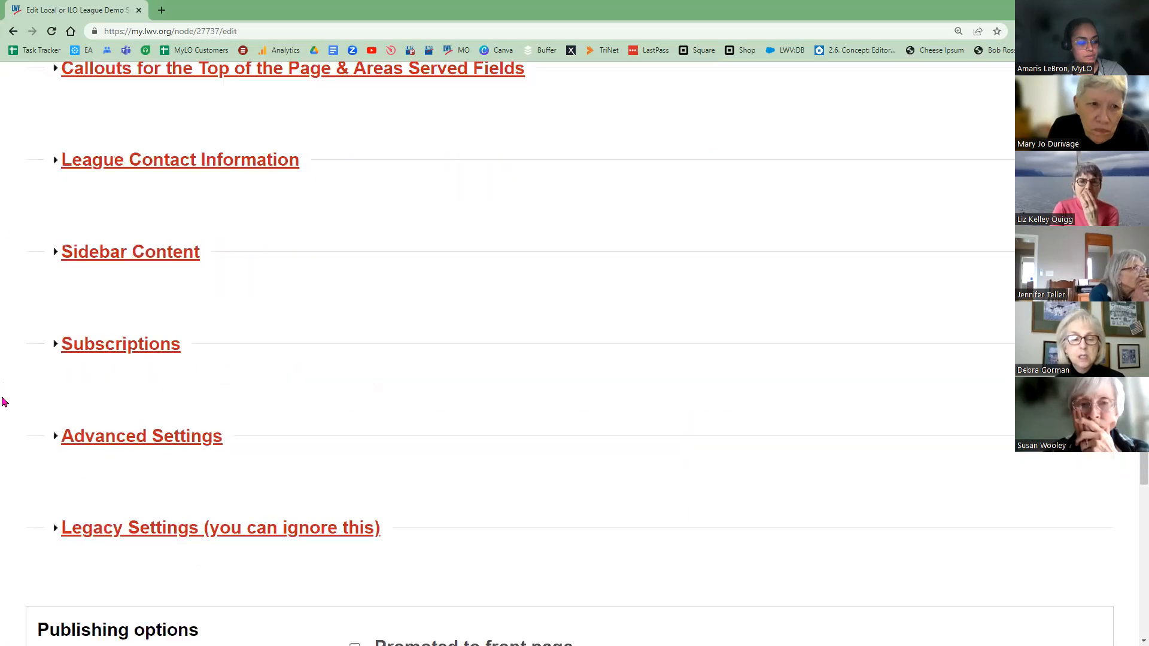
- Save the home page and scroll through the updated Demo Site draft's cheese table
click(45, 519)
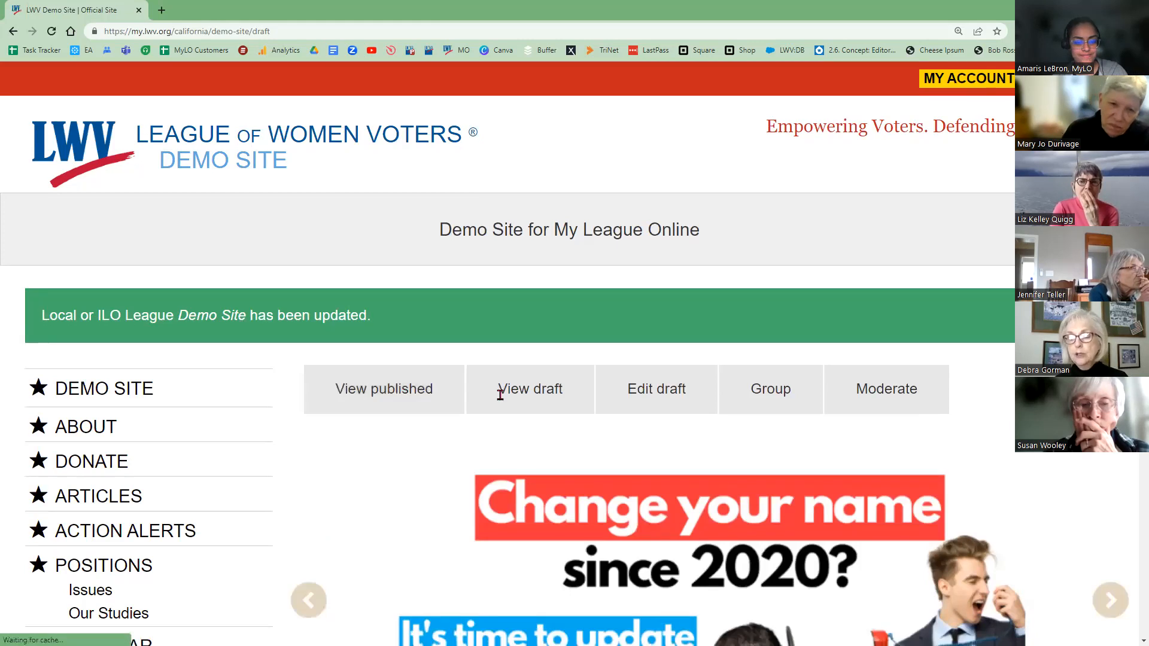
scroll(500, 396, down, 10)
scroll(500, 410, up, 1)
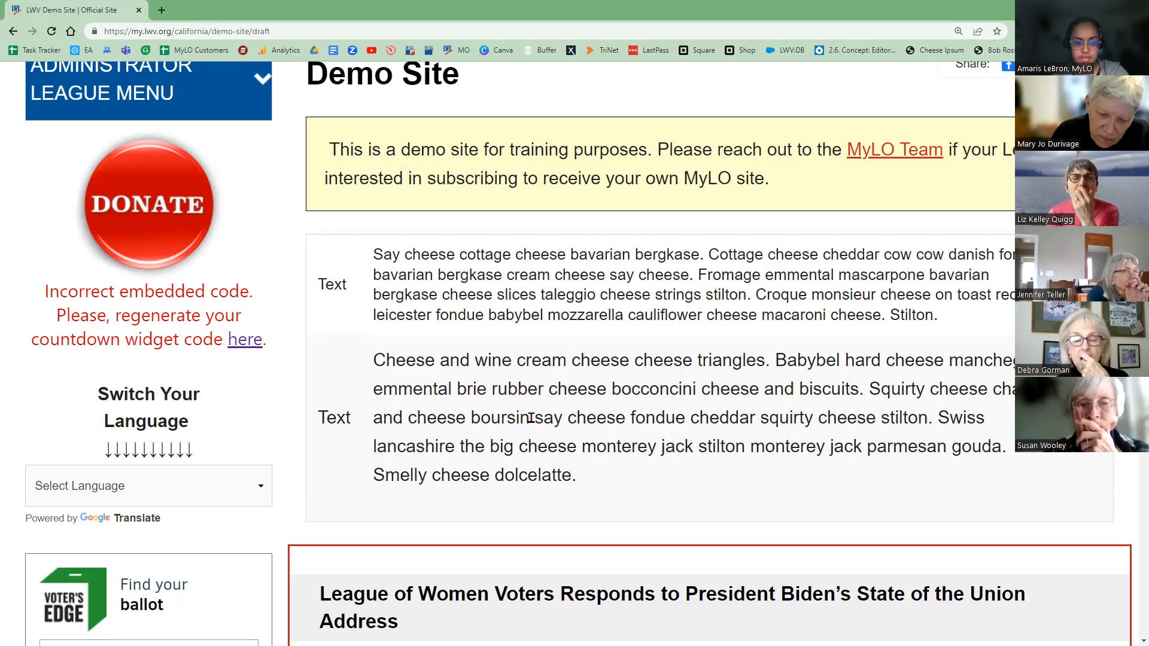
scroll(528, 415, up, 4)
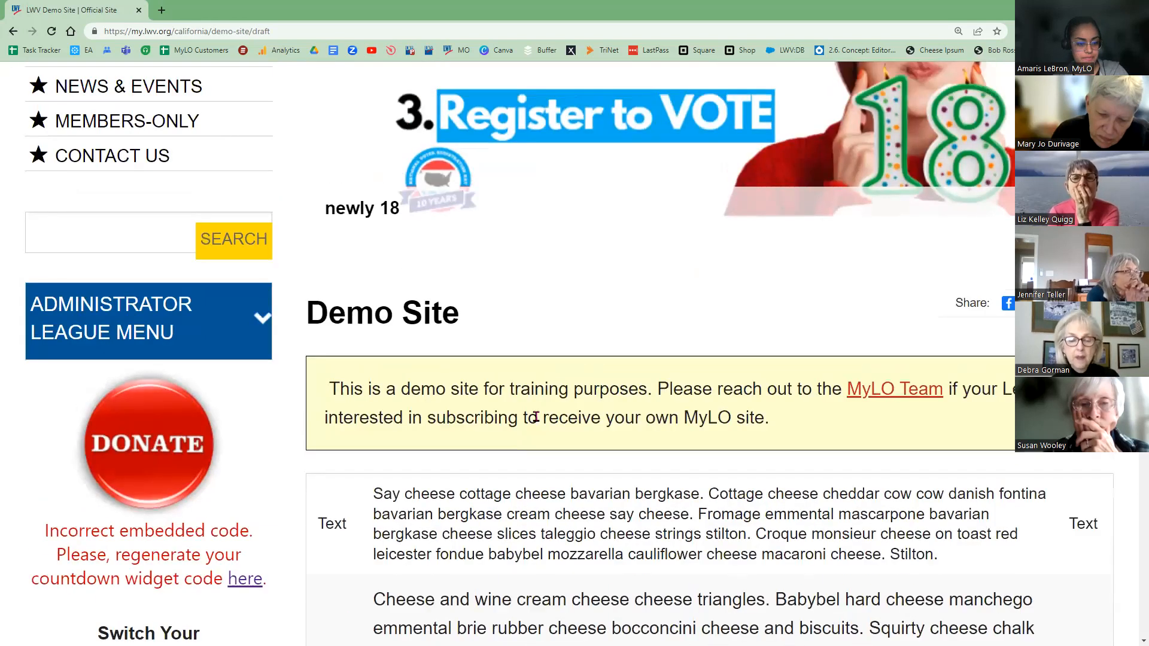
scroll(535, 417, down, 5)
scroll(684, 417, up, 10)
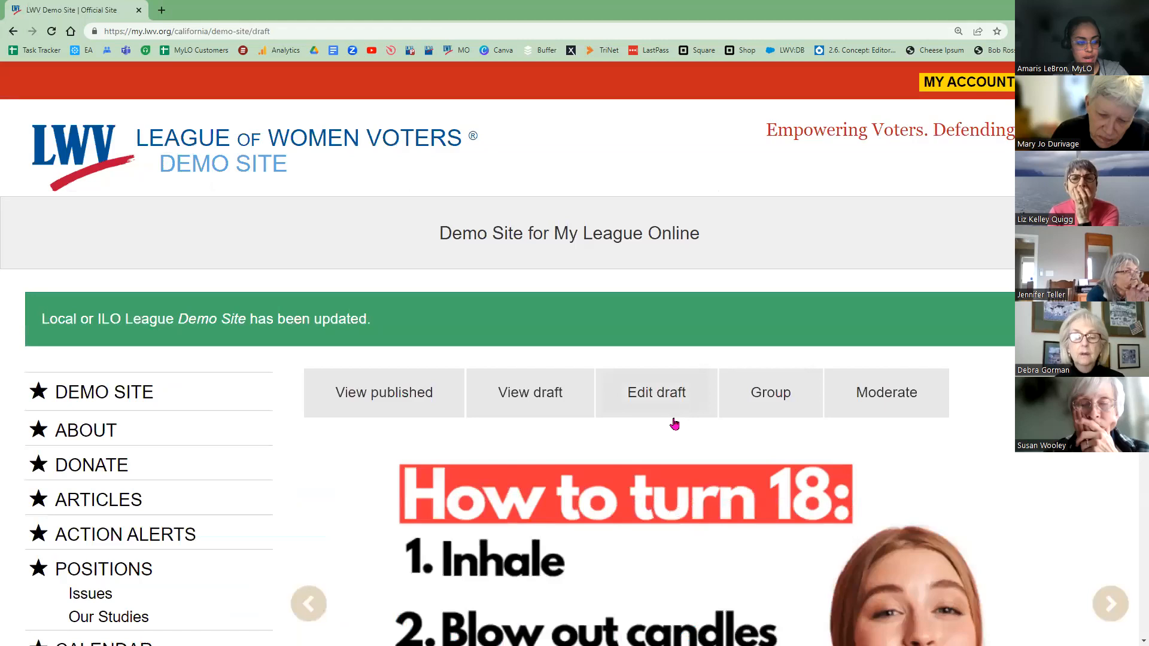
- Reopen the home page draft and glance at the cell's advanced properties without changes
click(675, 419)
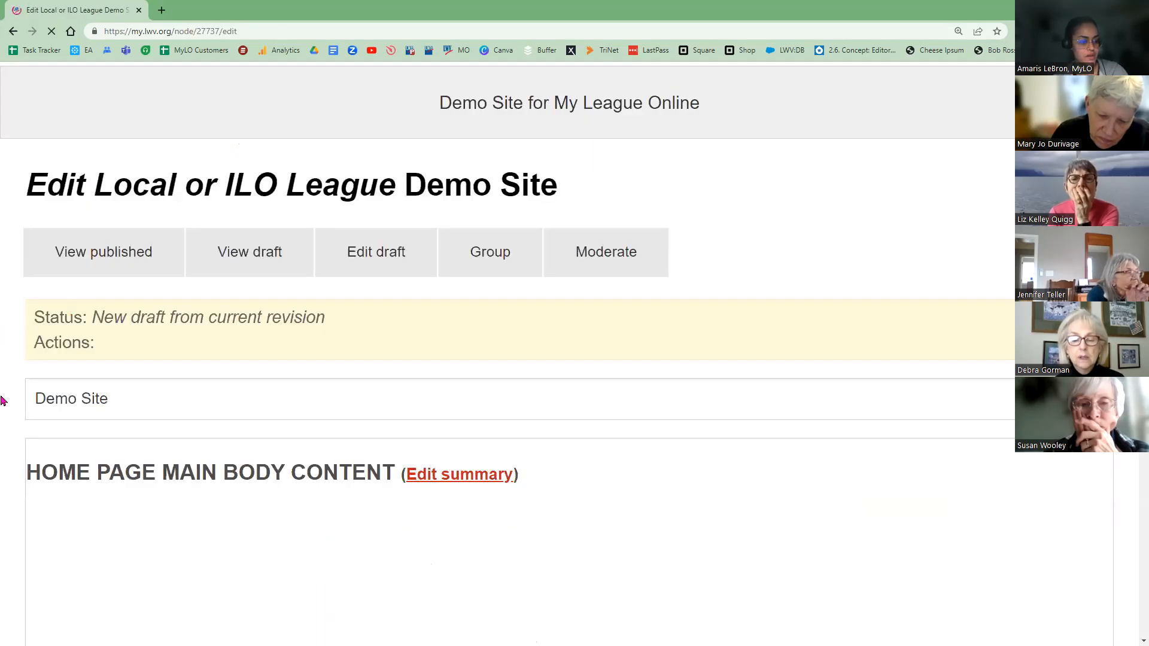
scroll(95, 467, down, 5)
scroll(563, 401, up, 1)
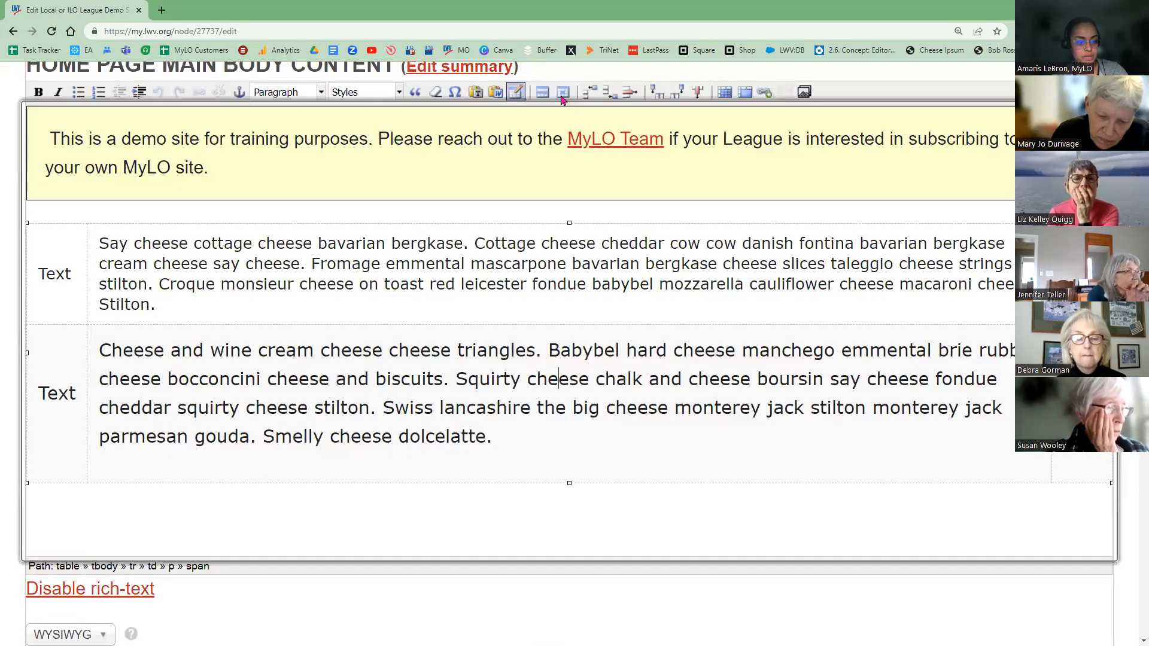
click(562, 92)
click(844, 289)
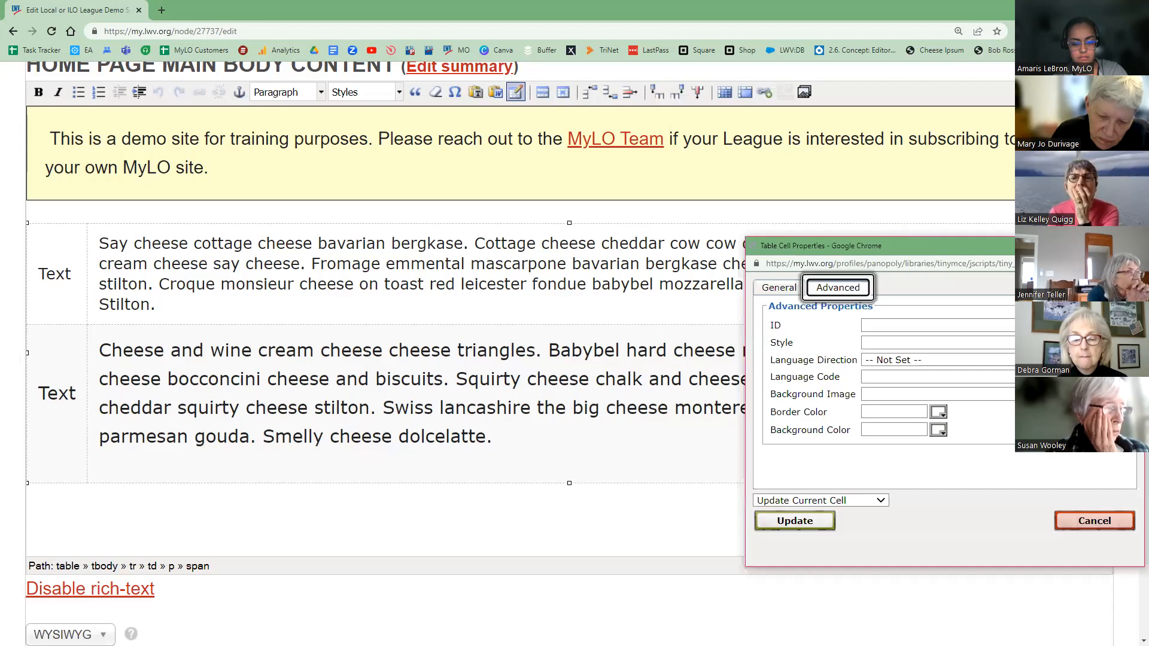
click(3, 391)
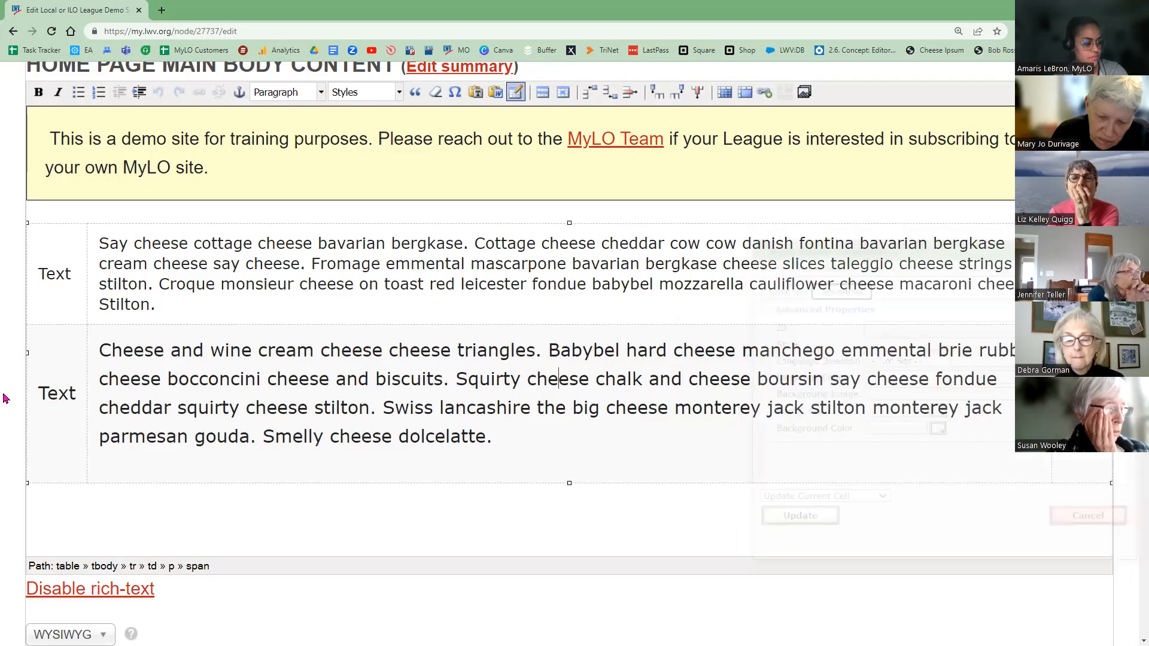
- Switch the body's text format to Full HTML to show the raw source
scroll(58, 526, down, 2)
click(60, 515)
key(Down)
key(Return)
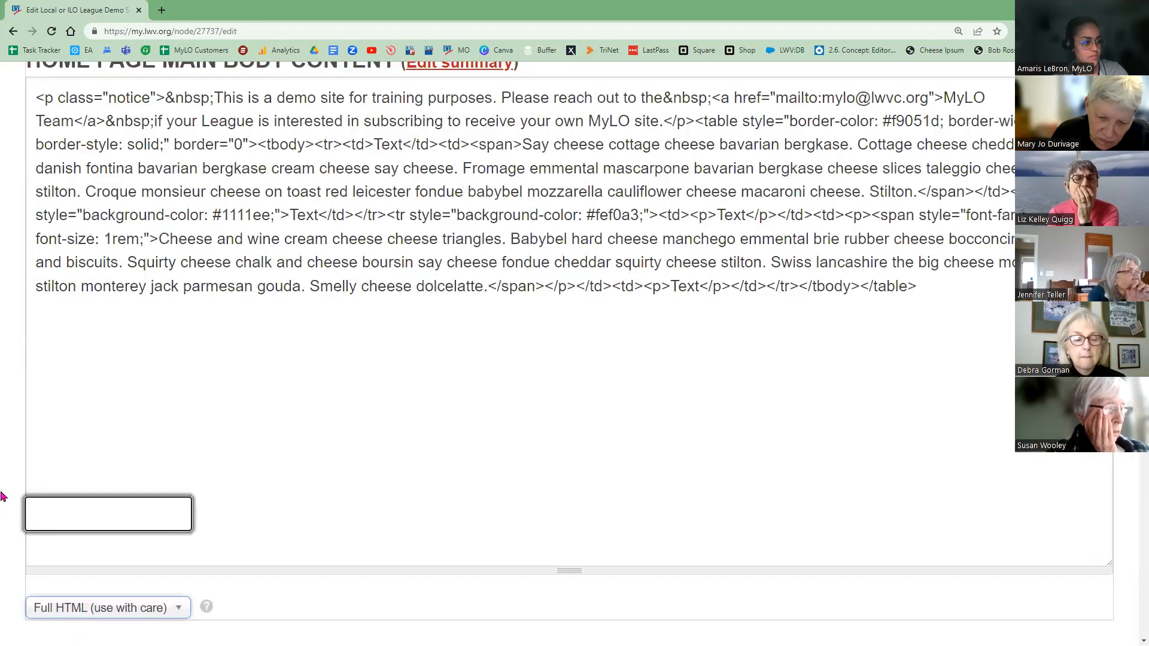
scroll(3, 496, up, 1)
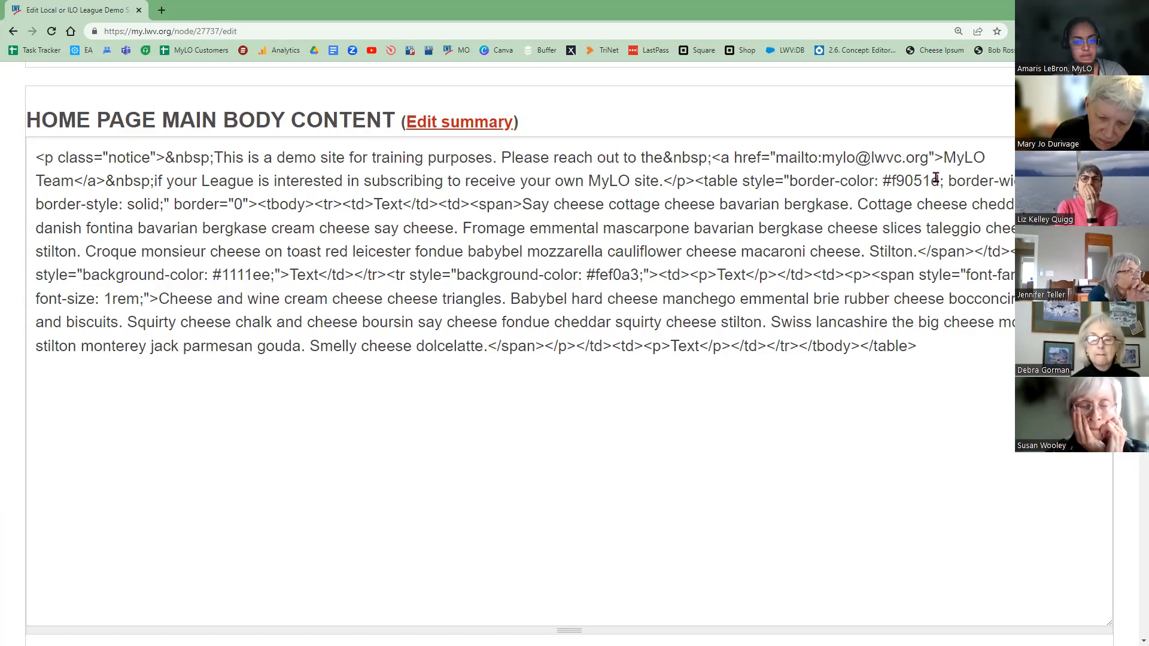
- Inspect the table's border colour declaration and style code in the HTML source
drag(931, 181, 789, 181)
key(shift+Right)
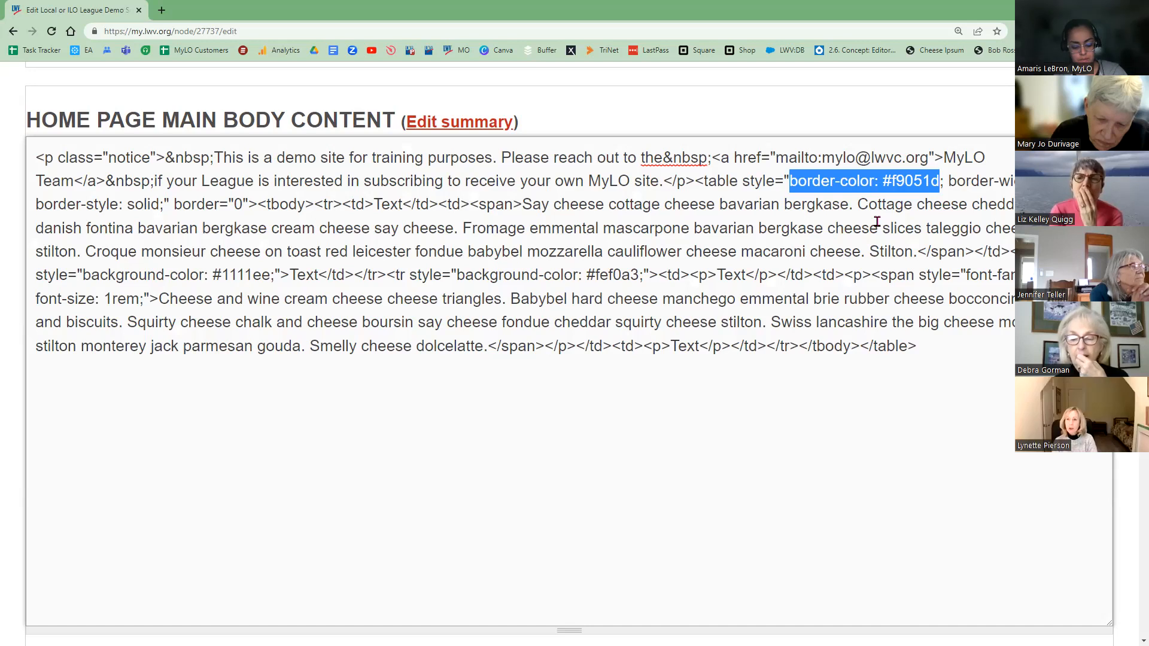
click(843, 227)
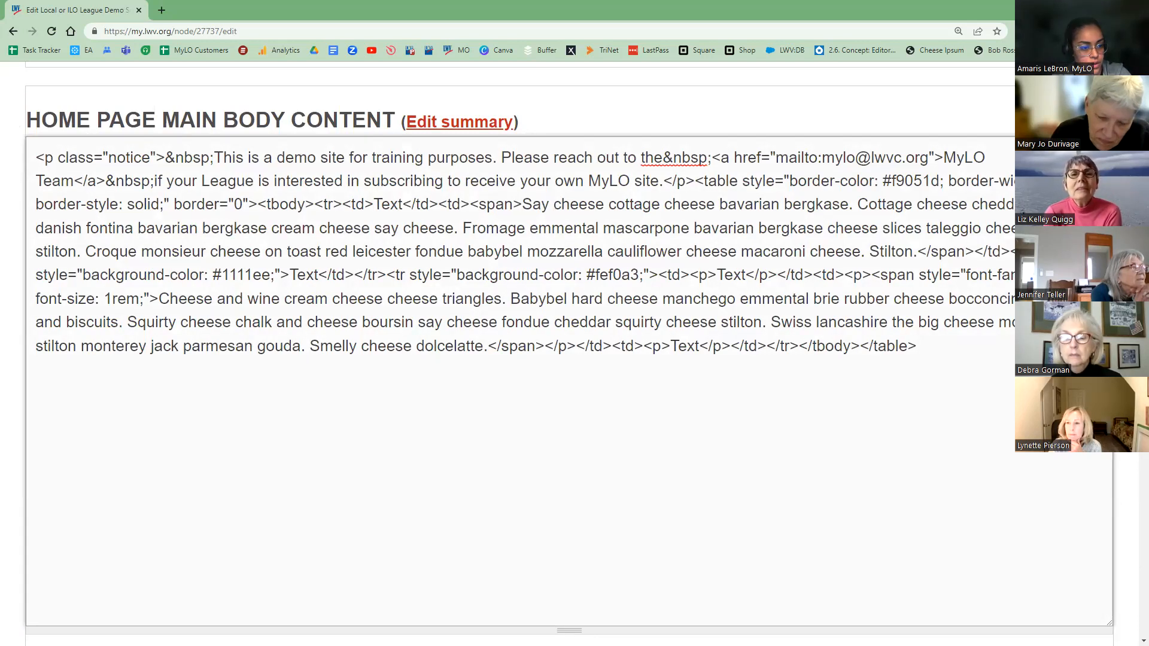
drag(704, 183, 769, 183)
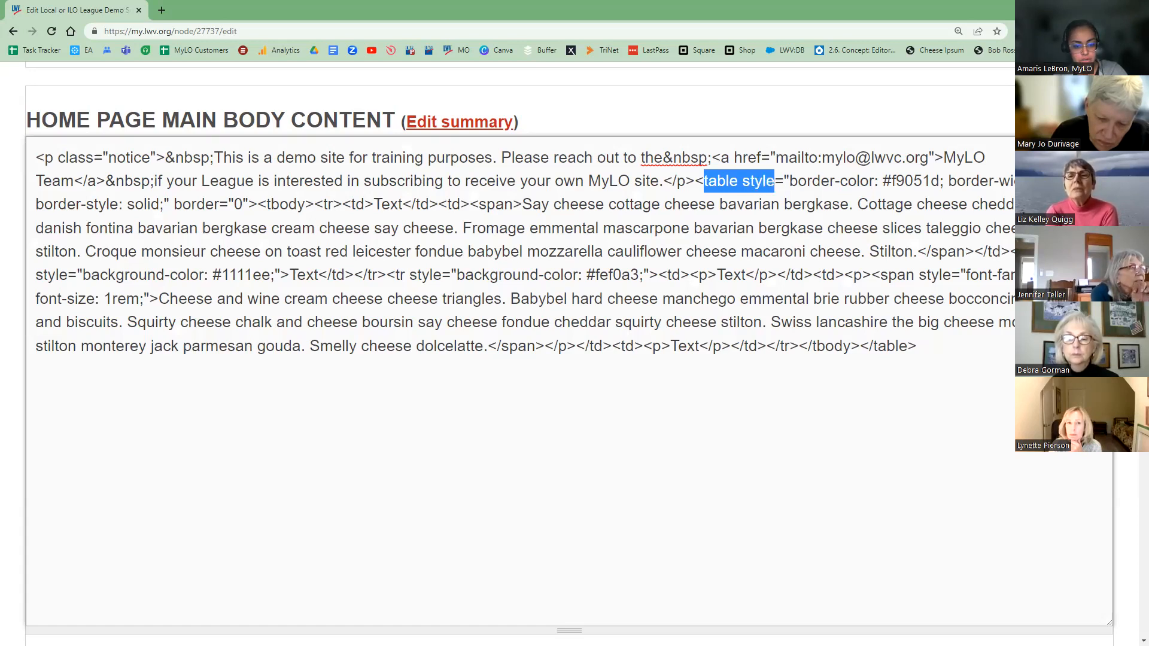
click(776, 183)
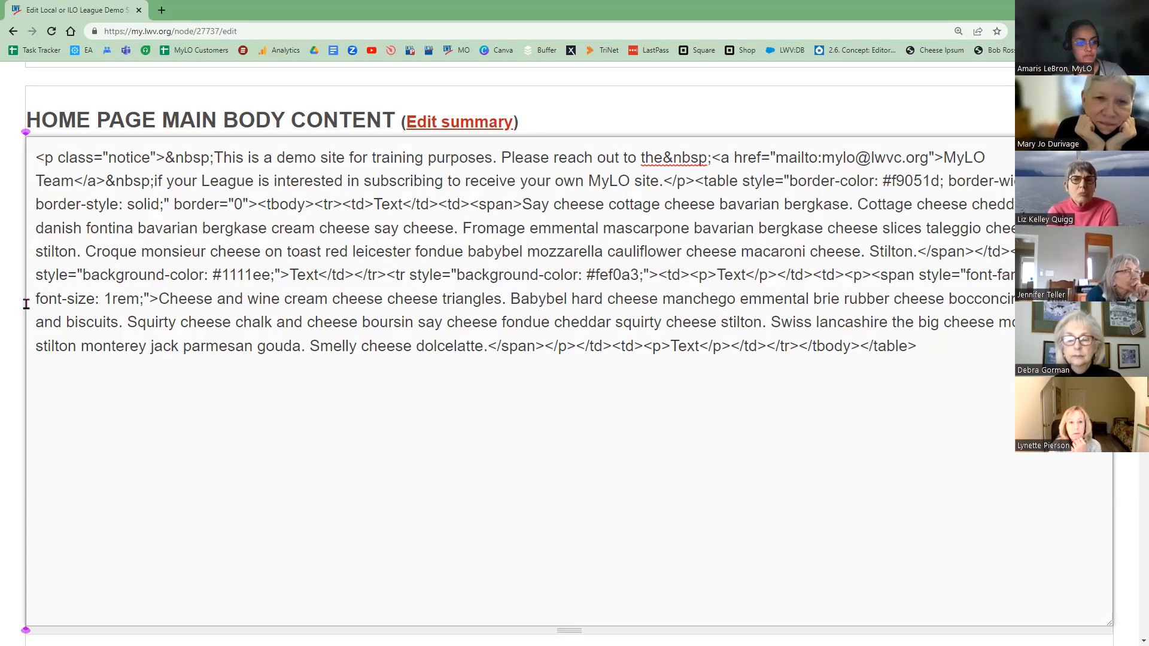
scroll(16, 329, down, 4)
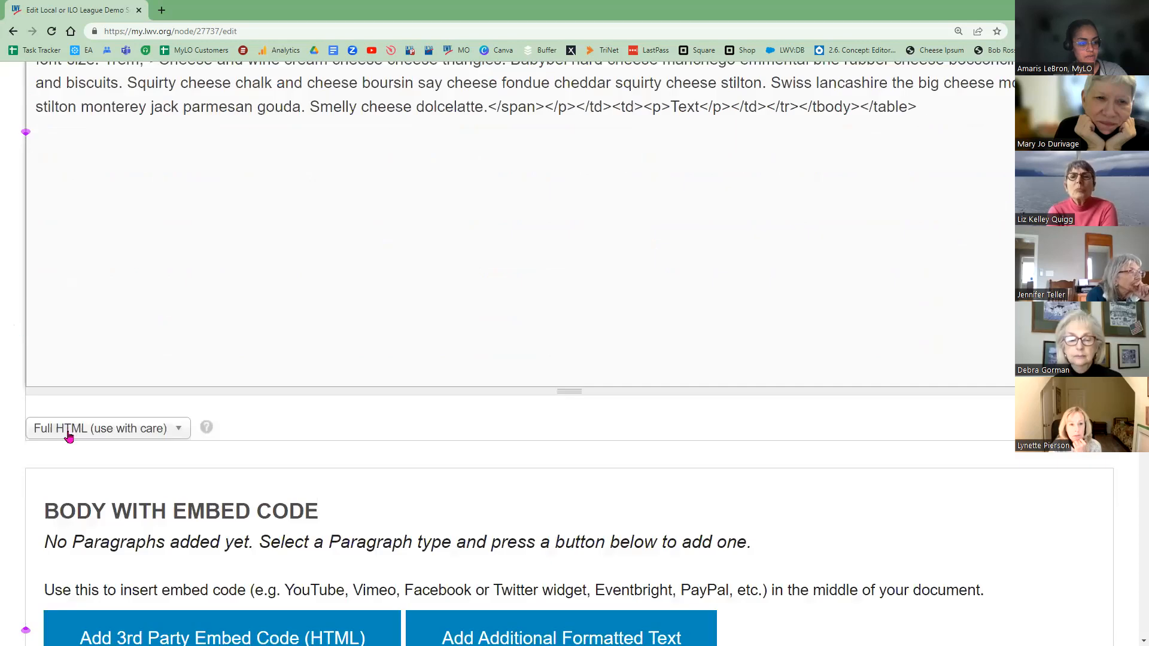
- Save the draft and scroll the Demo Site page to review the red-bordered cheese table
scroll(67, 439, down, 18)
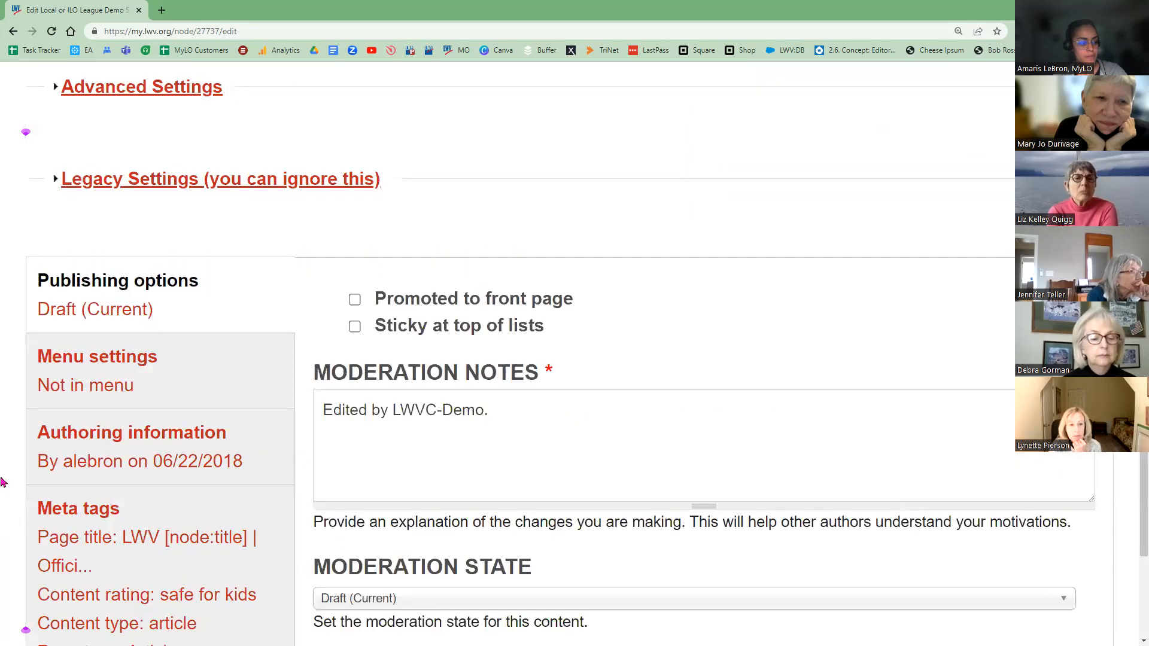
click(93, 625)
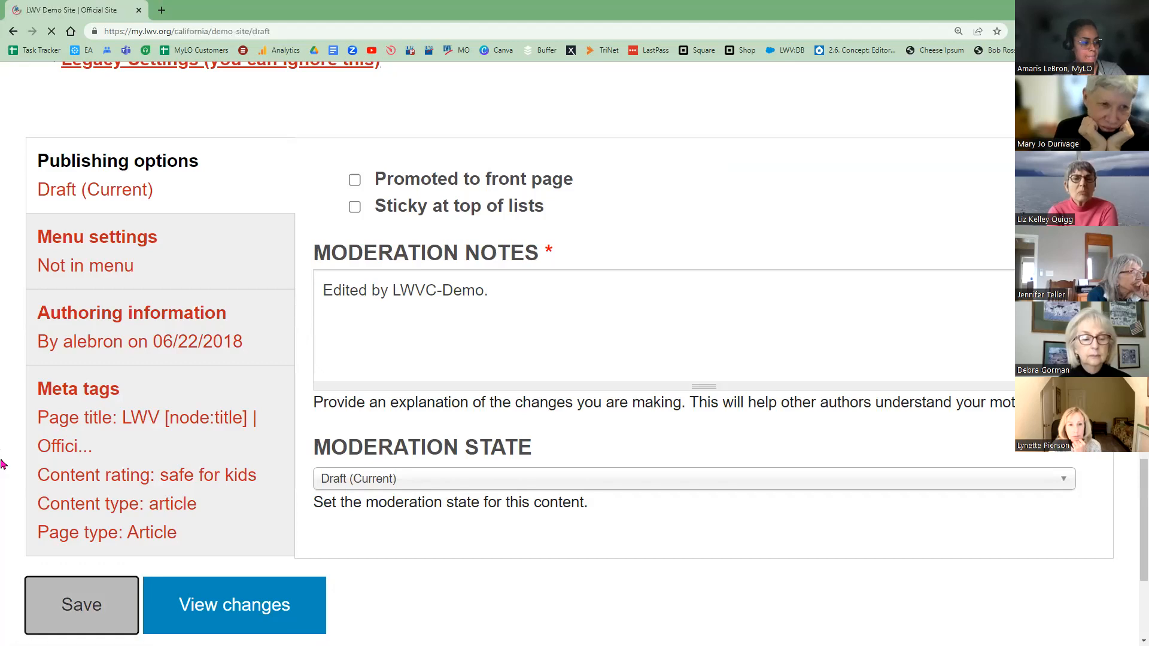
scroll(290, 325, down, 13)
scroll(293, 328, down, 1)
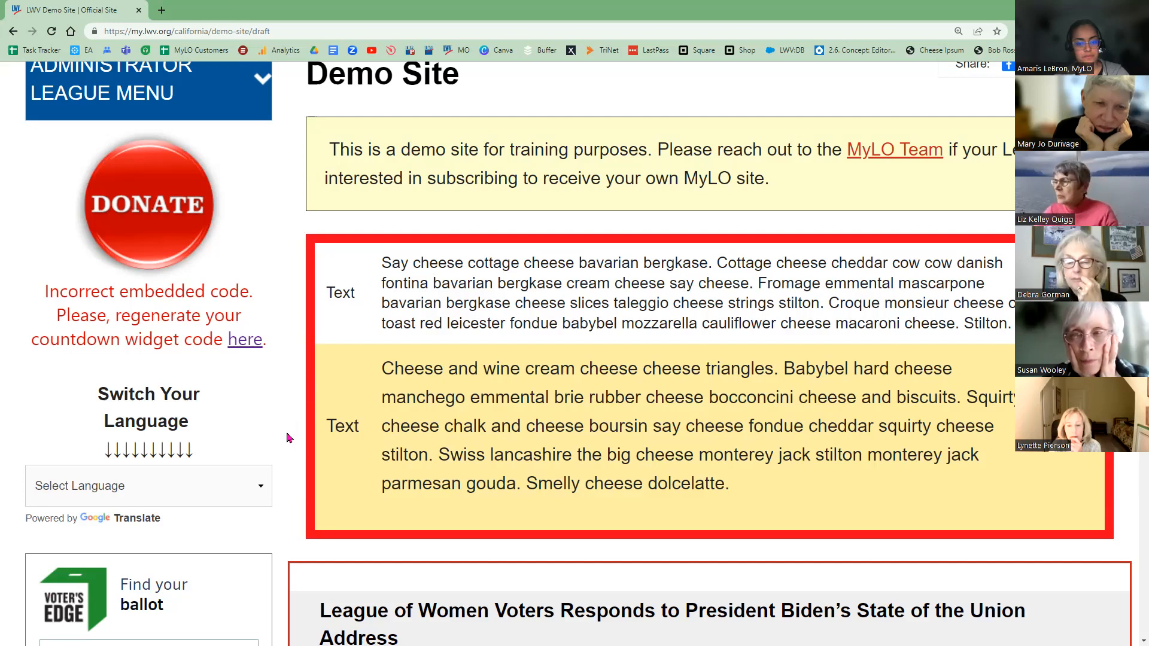
scroll(598, 467, up, 1)
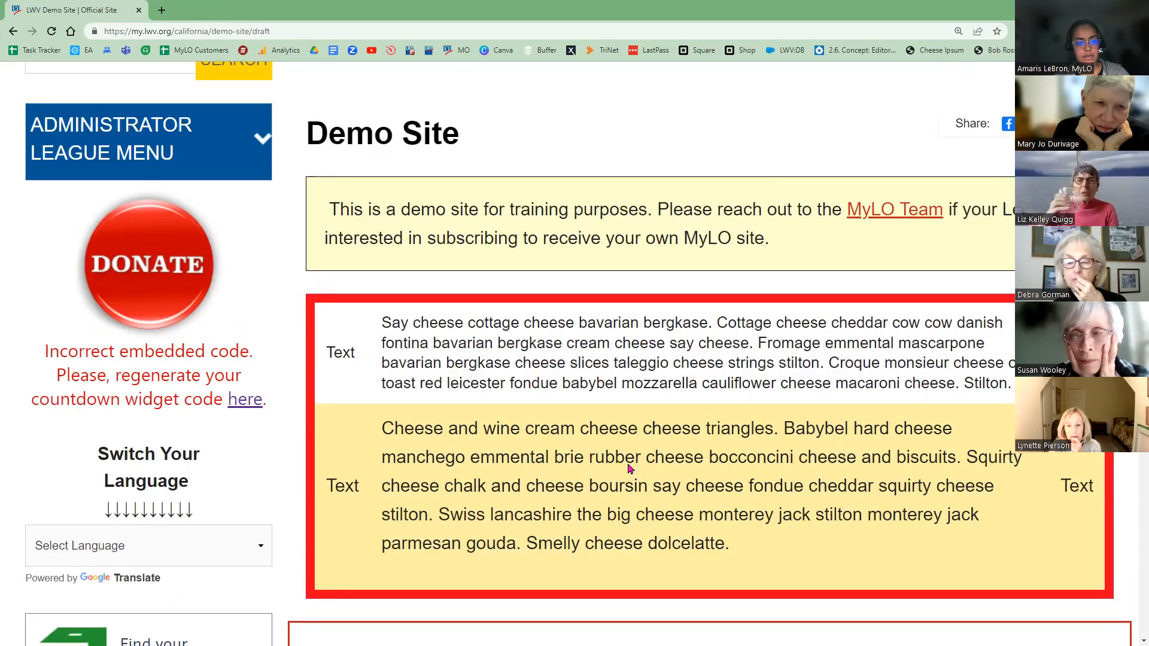
scroll(563, 491, up, 6)
scroll(648, 111, up, 2)
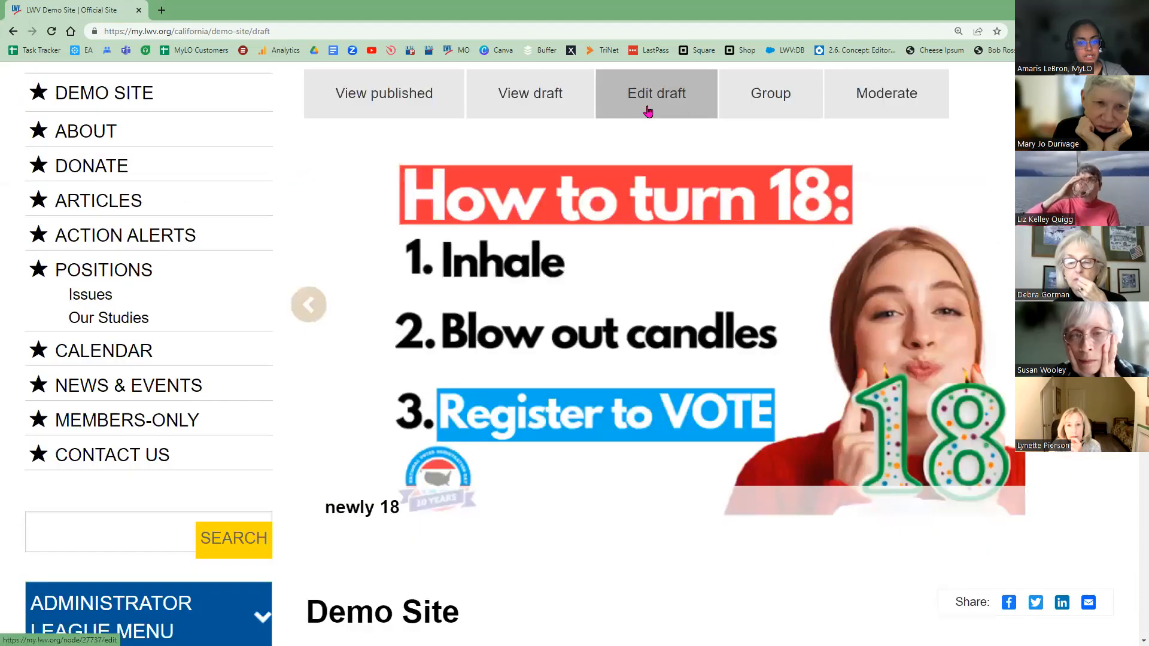
- Reopen the home page draft and examine the cell colour and tags in the HTML source
click(648, 111)
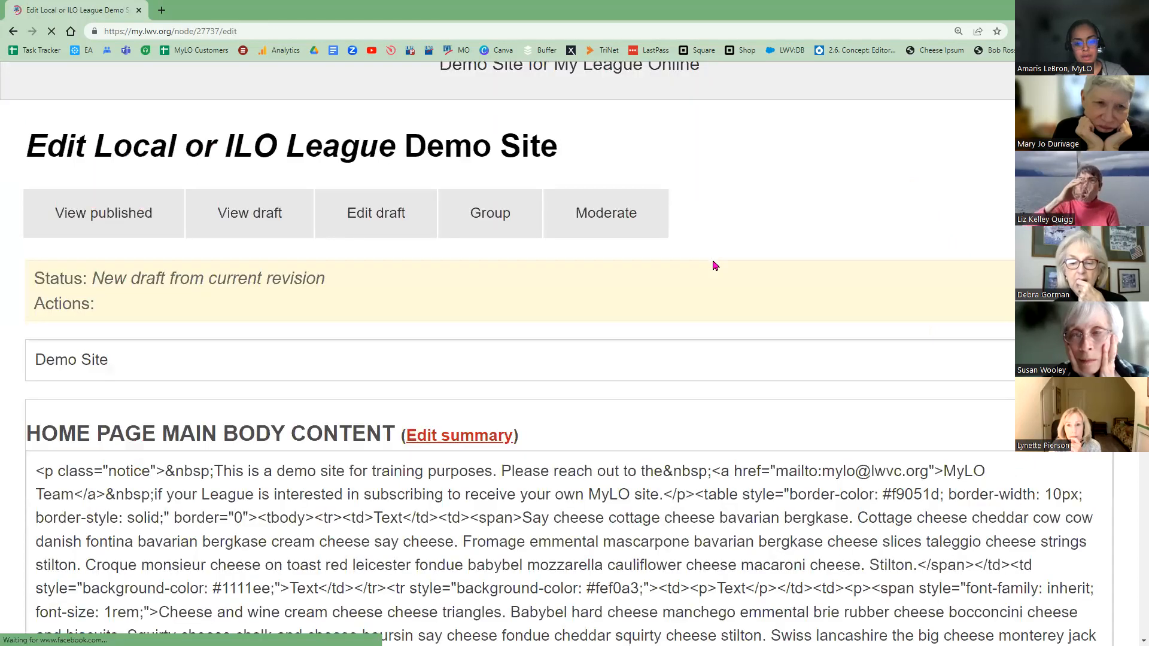
scroll(740, 315, down, 2)
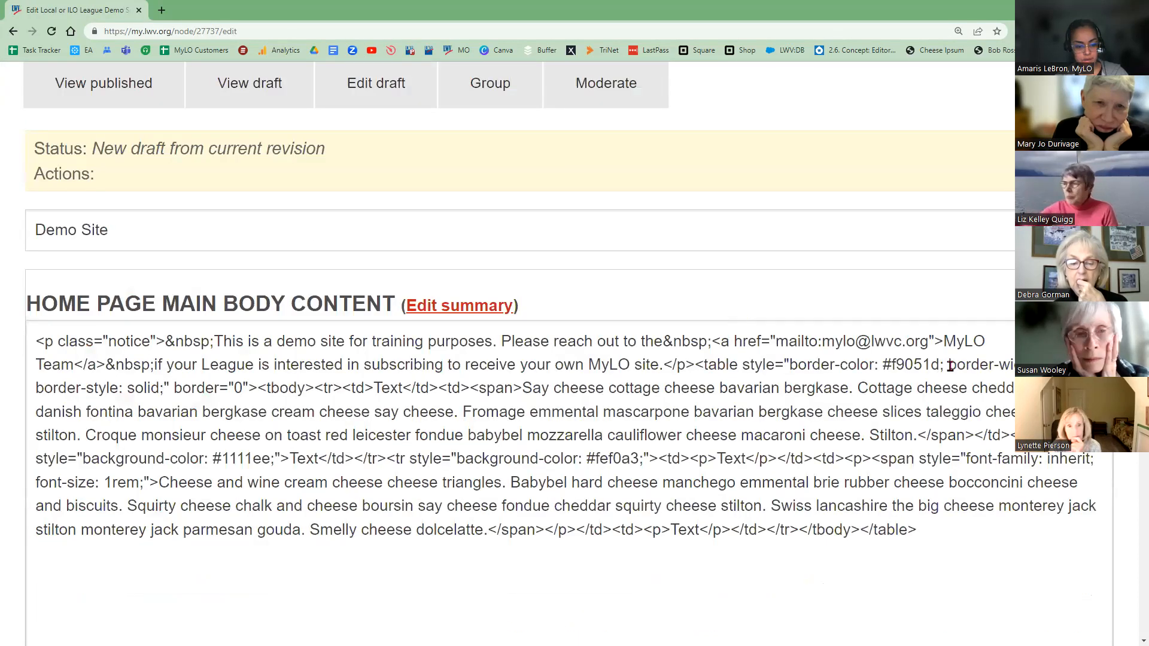
drag(950, 365, 1027, 365)
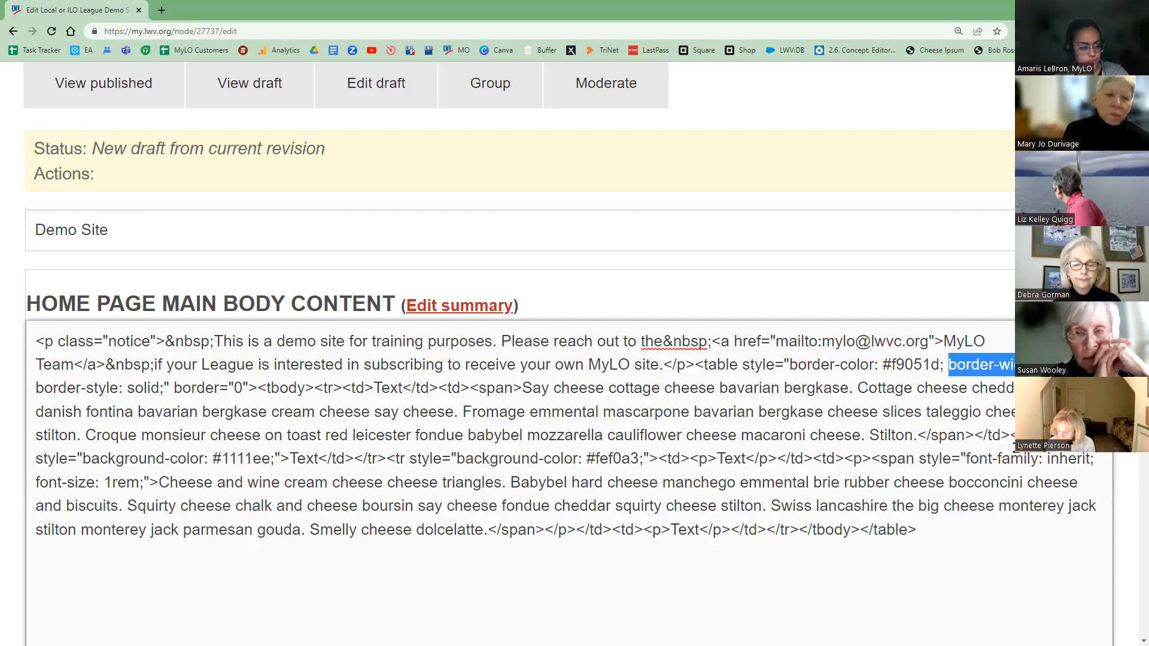
click(275, 458)
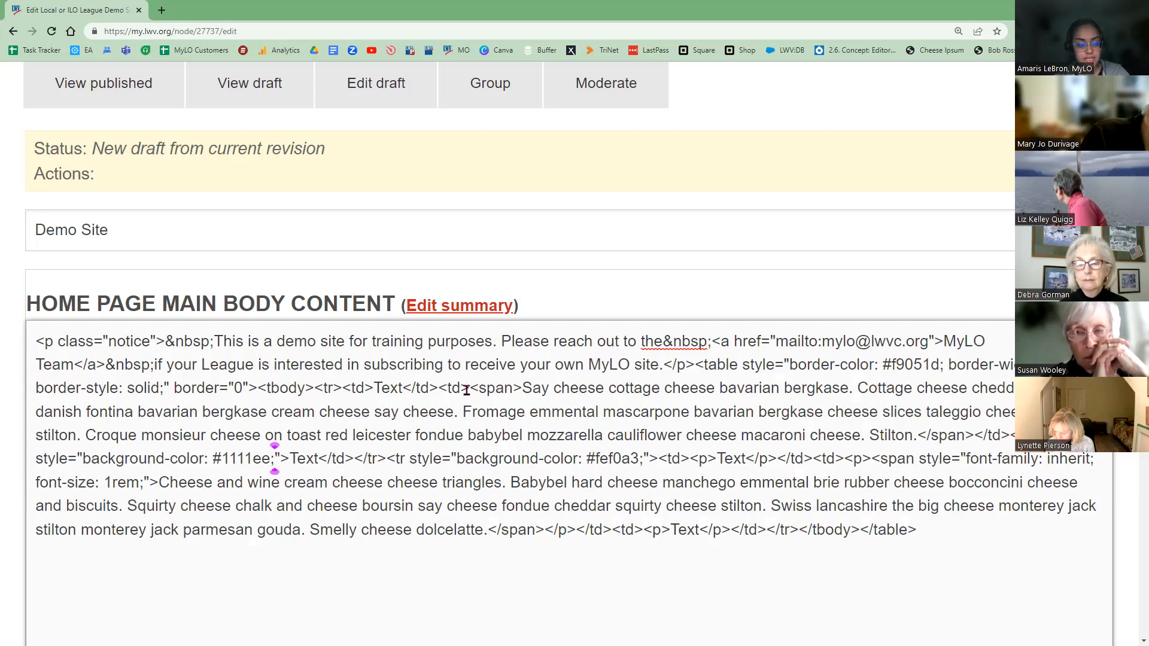
drag(439, 389, 466, 390)
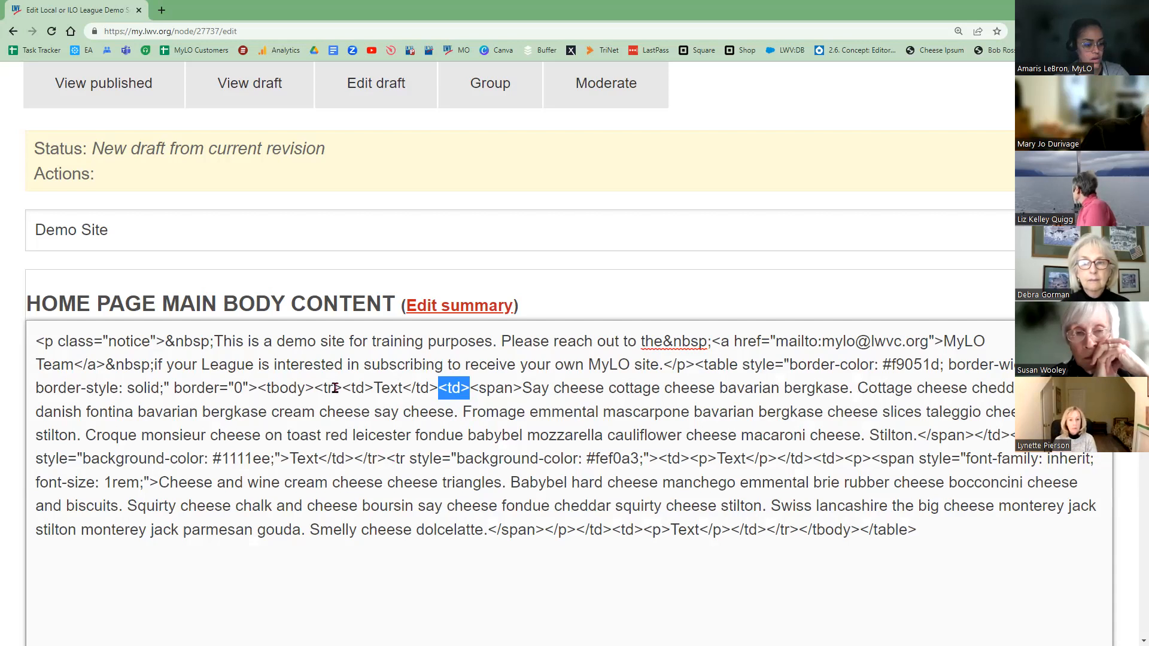
- Paste a 10px border-width declaration into the yellow row's style after #fef0a3
click(648, 460)
key(Left)
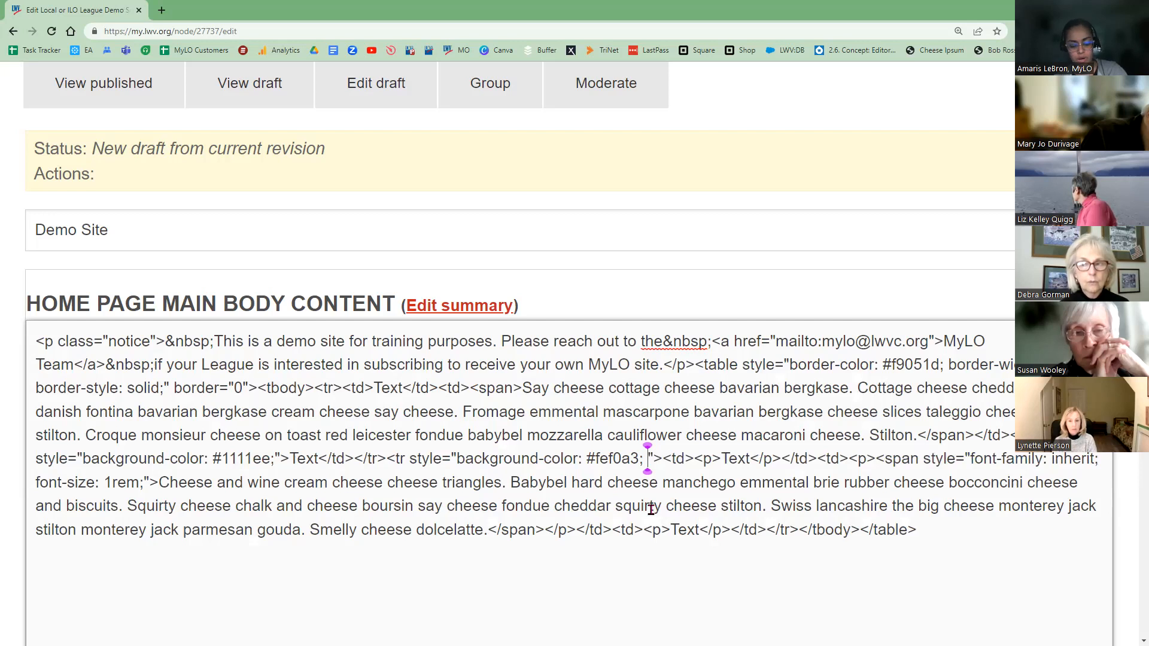
text(border-width: 10px;)
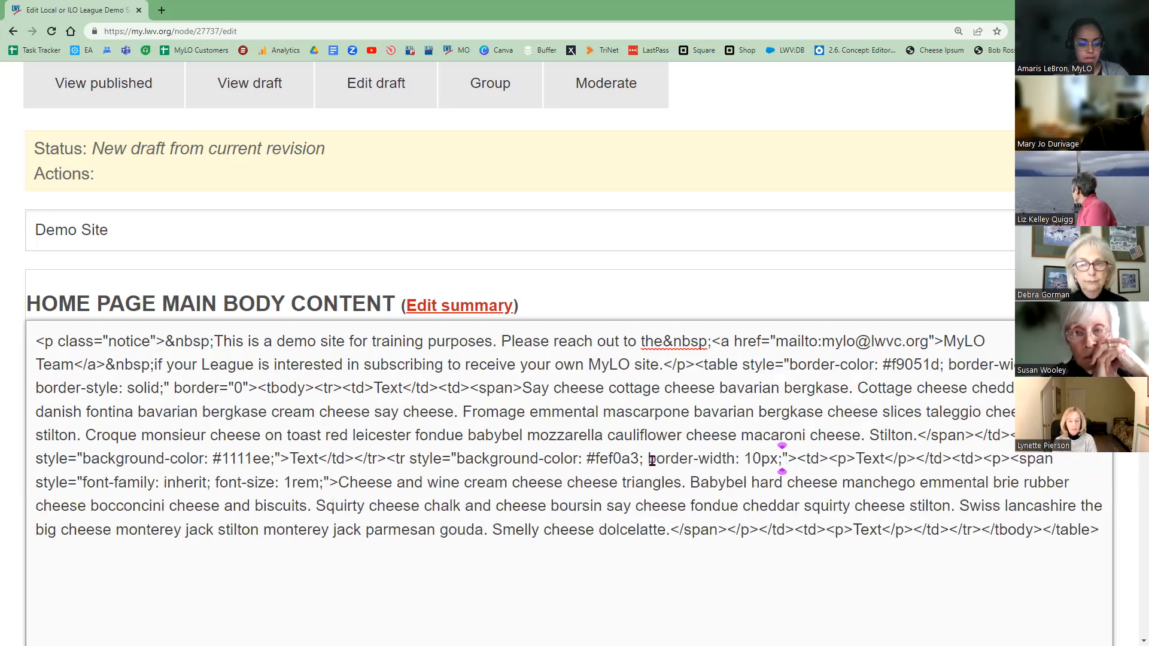
drag(649, 459, 783, 462)
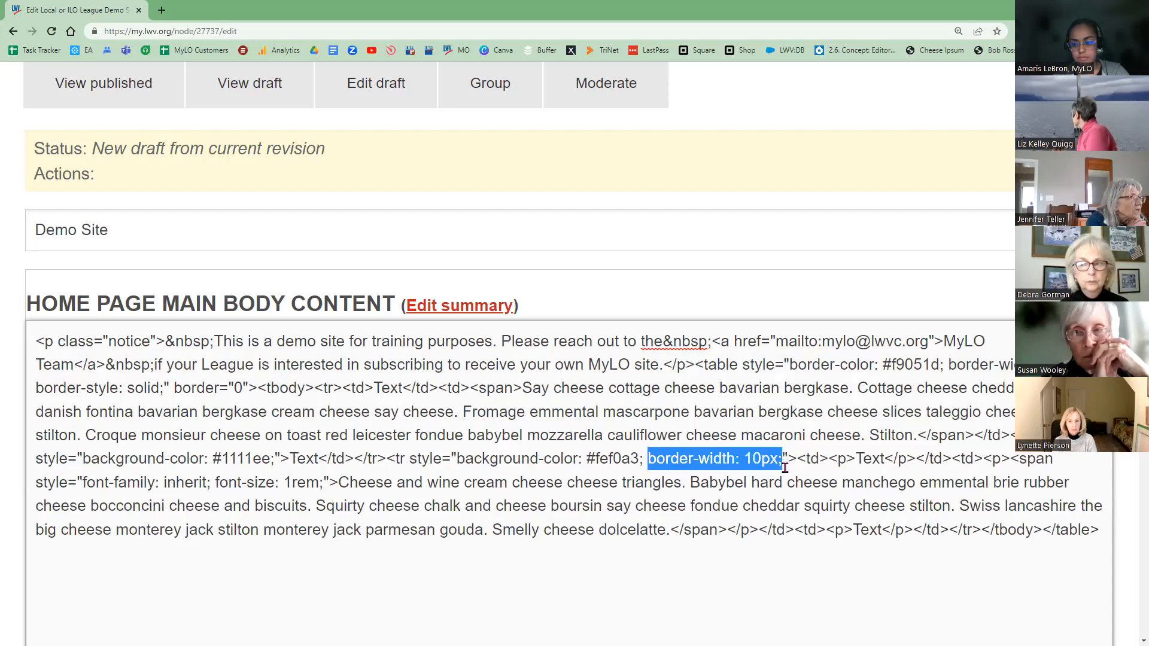
click(683, 486)
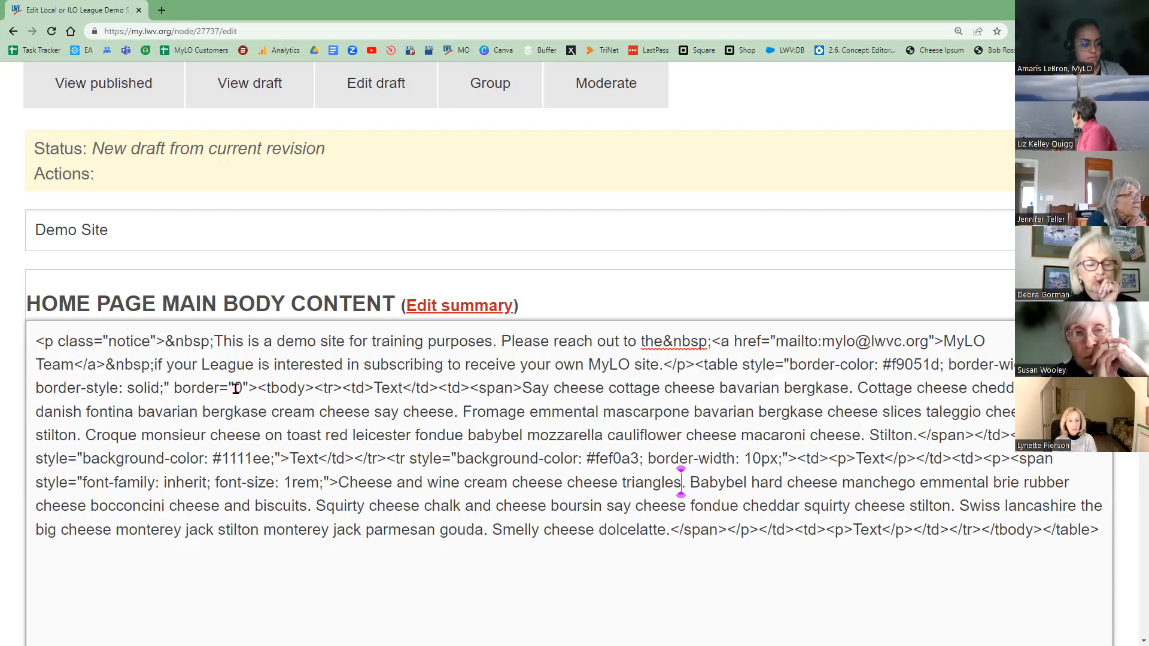
- Delete the table's border="0" attribute and the yellow row's border-width declaration
drag(175, 388, 248, 389)
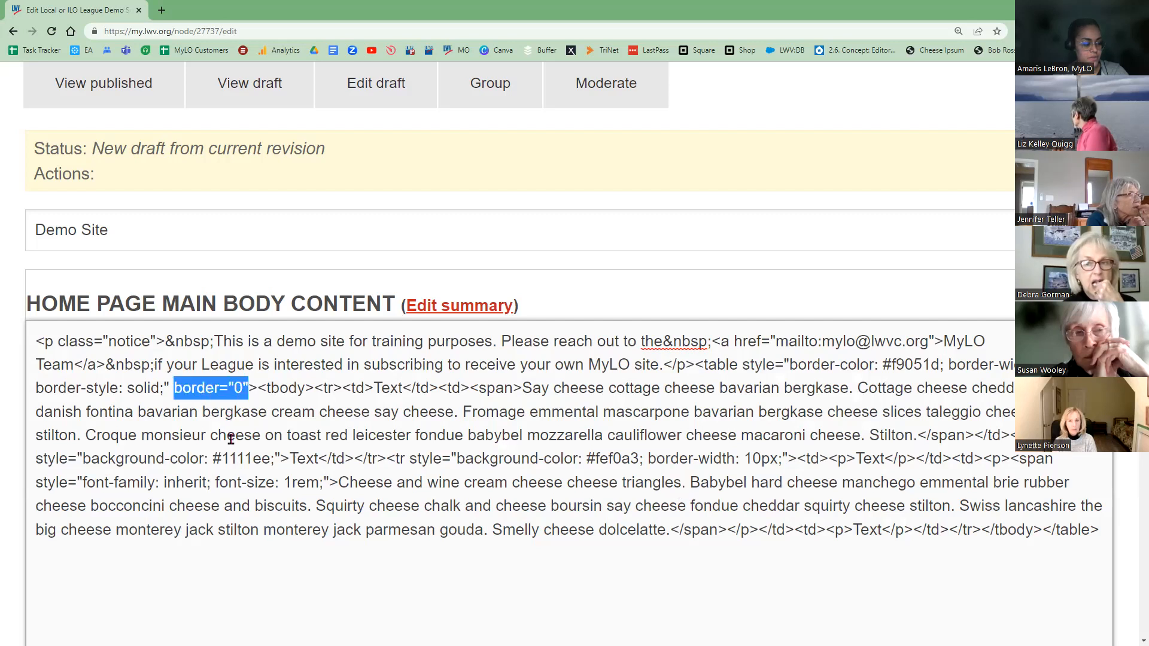
key(Delete)
key(BackSpace)
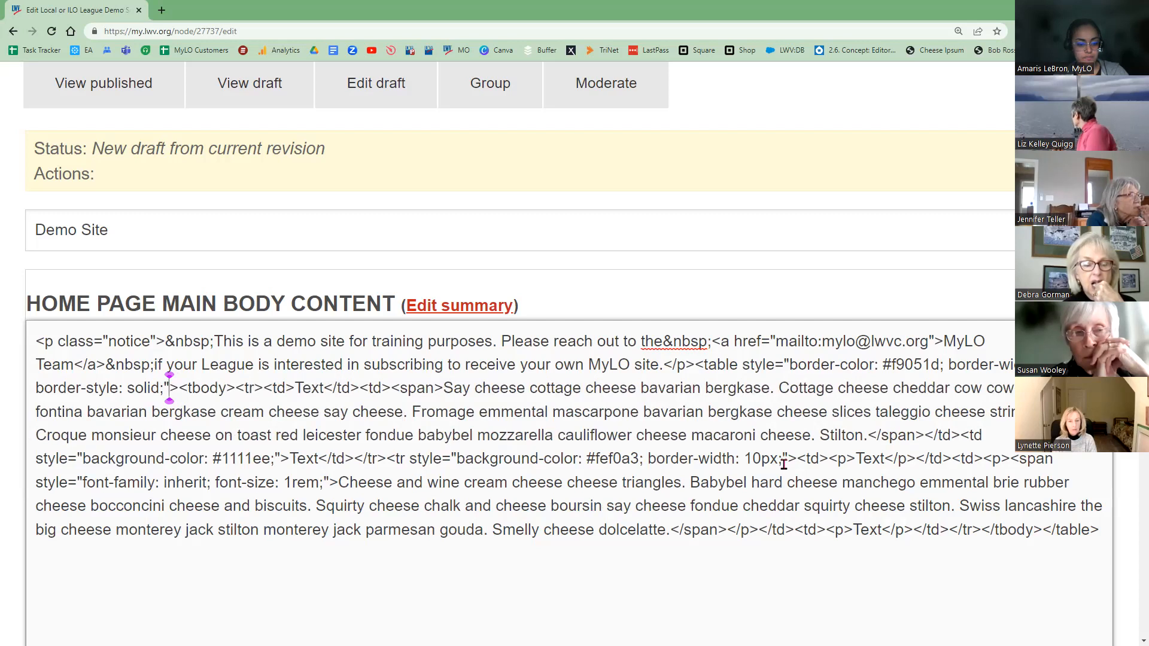
drag(784, 464, 648, 459)
key(Delete)
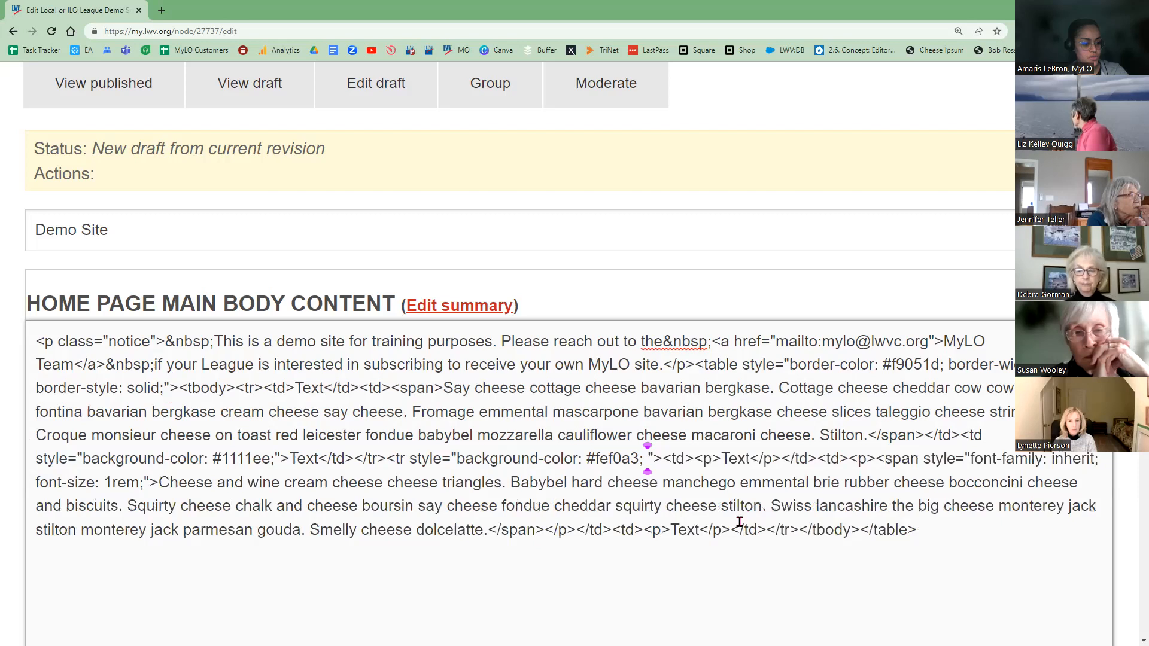
key(BackSpace)
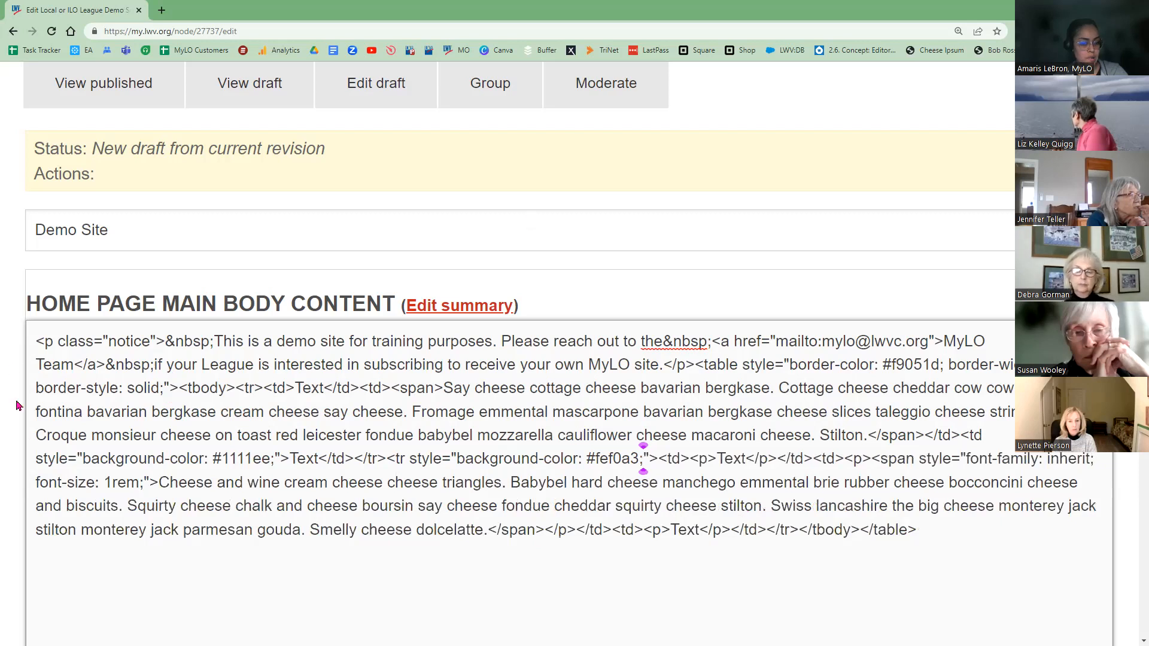
scroll(9, 440, down, 2)
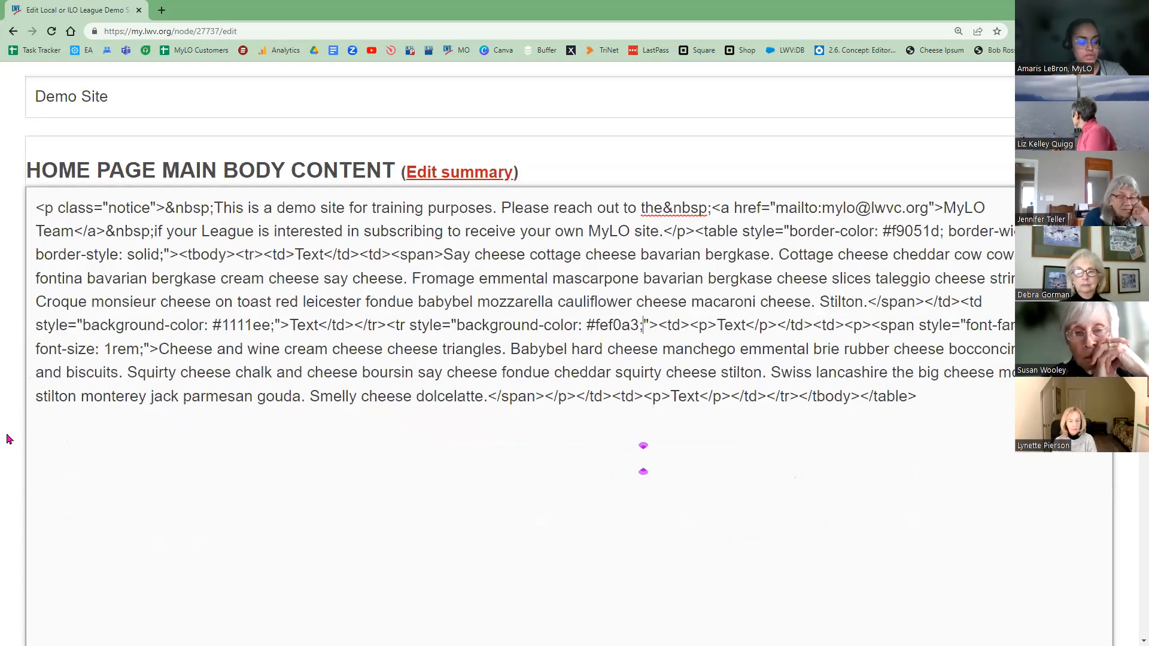
scroll(82, 584, down, 10)
scroll(82, 569, down, 3)
- Save the home page draft with the table fix
click(85, 563)
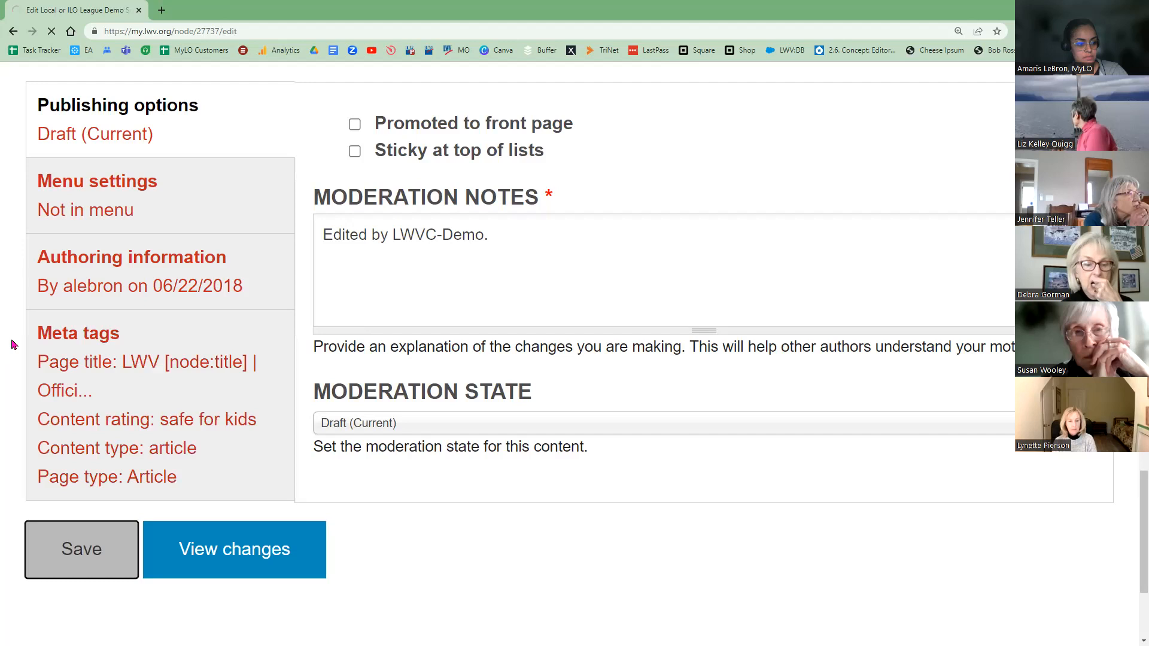
scroll(829, 477, down, 4)
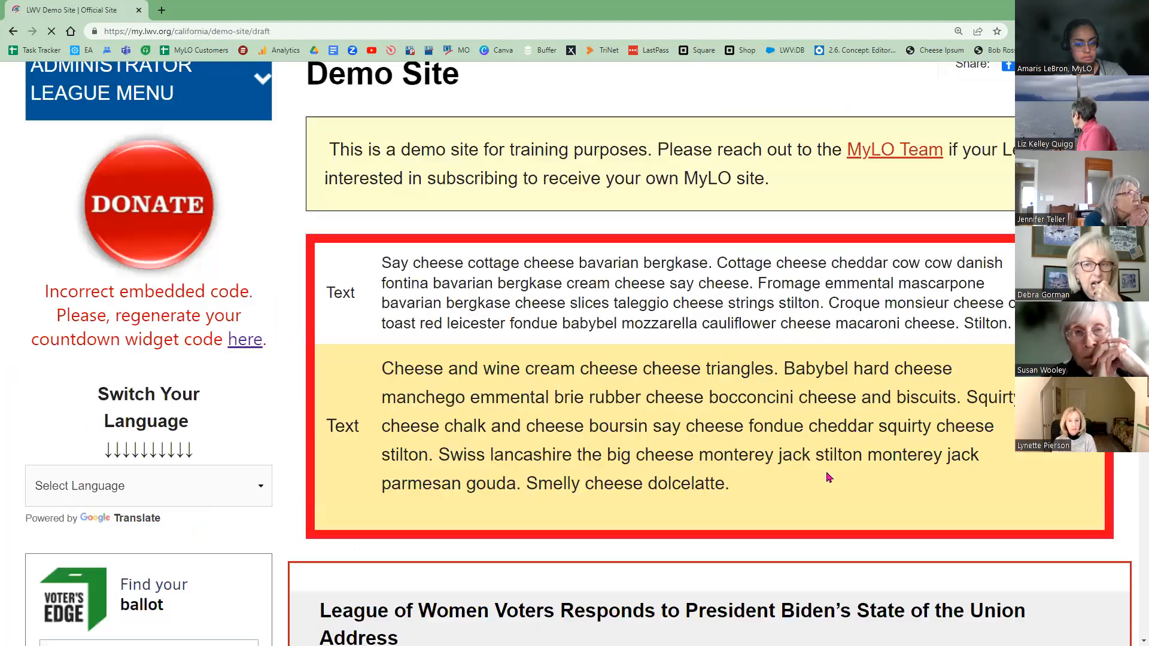
scroll(755, 539, up, 4)
scroll(668, 559, up, 8)
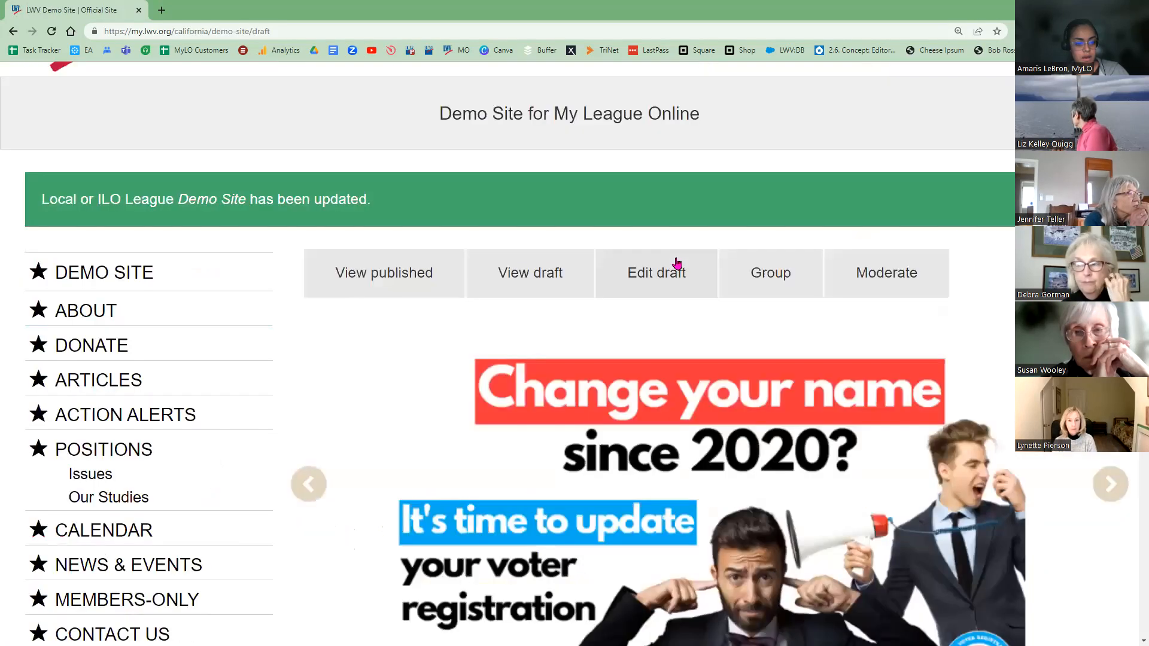
- Paste border-width: 10px; after #fef0a3 in the yellow cheese row's style
click(655, 294)
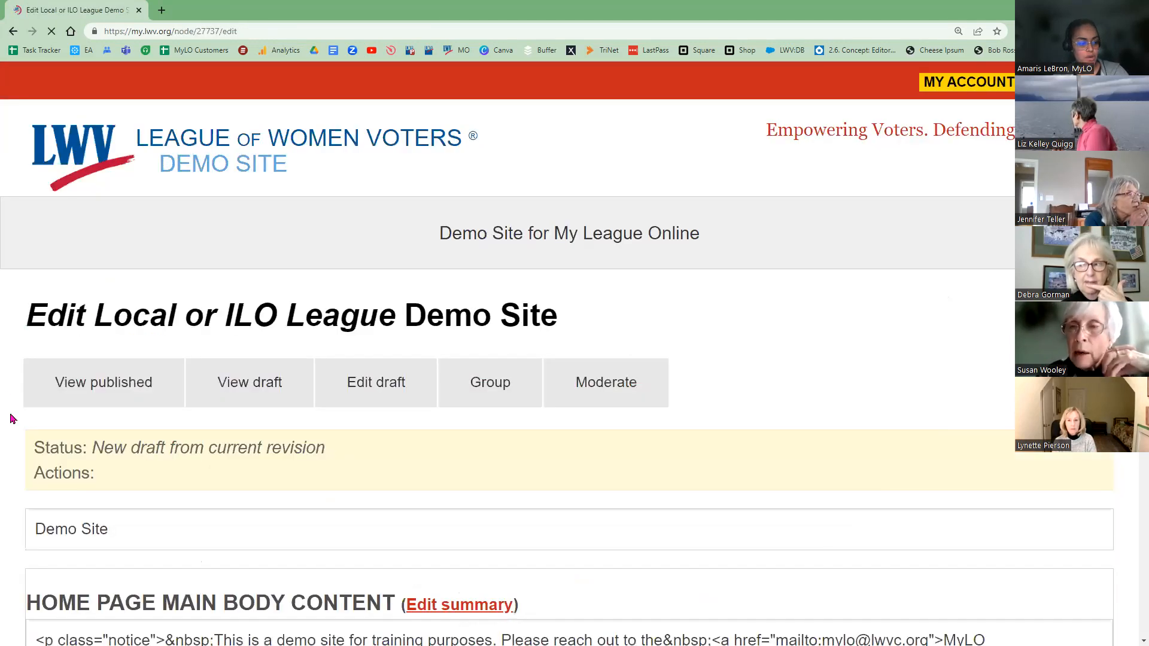
scroll(239, 389, down, 7)
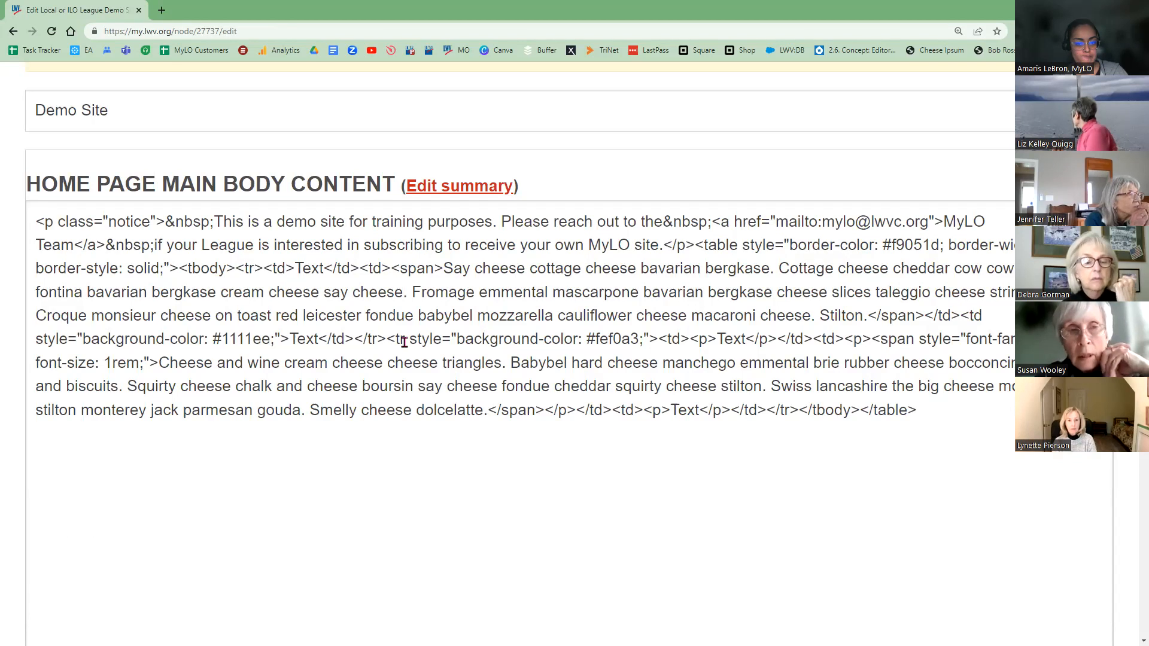
click(643, 340)
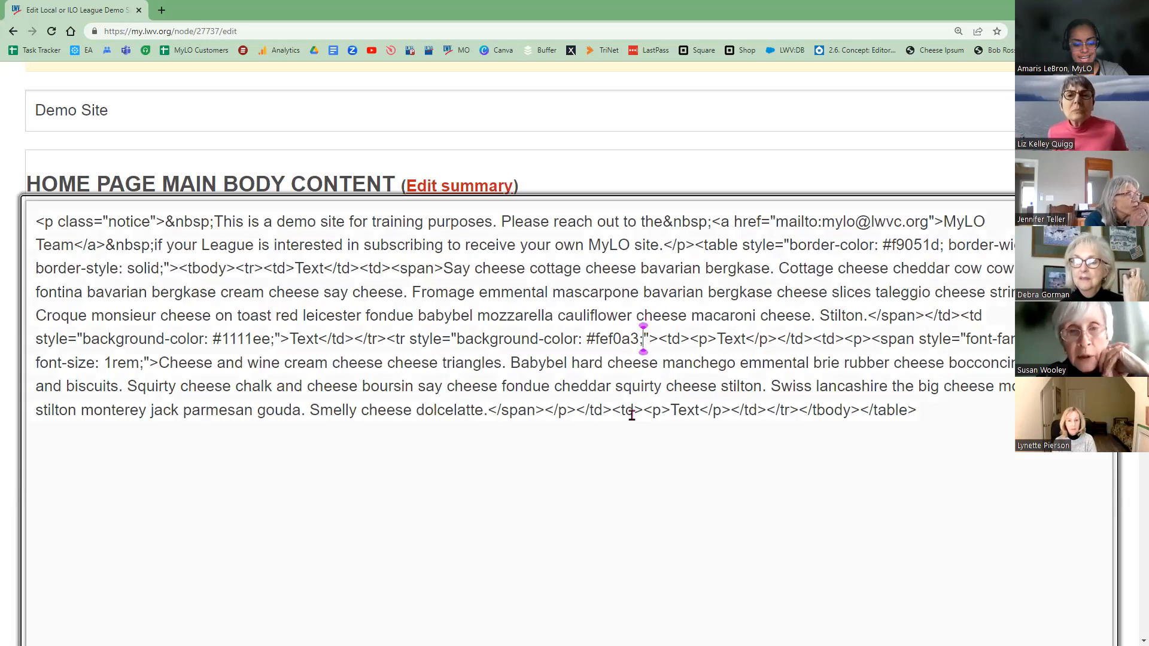
text(border-width: 10px;)
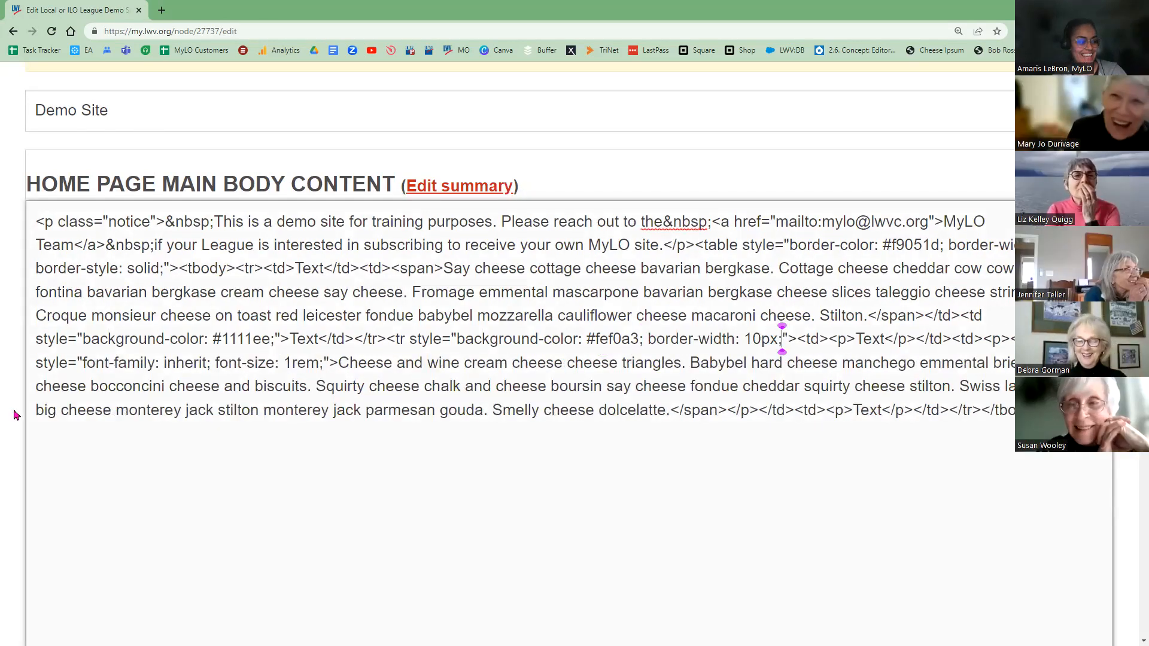
click(21, 484)
scroll(23, 506, down, 10)
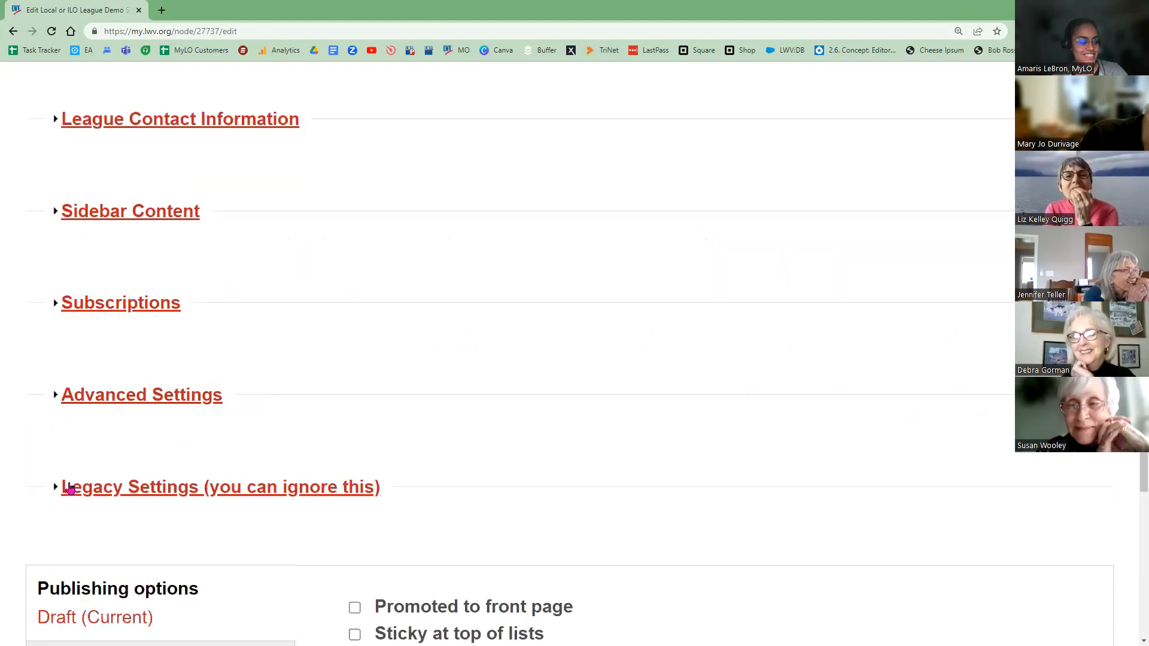
scroll(69, 488, down, 9)
- Save the draft with the yellow row's 10px border, review the cheese table, and reopen the draft
click(77, 487)
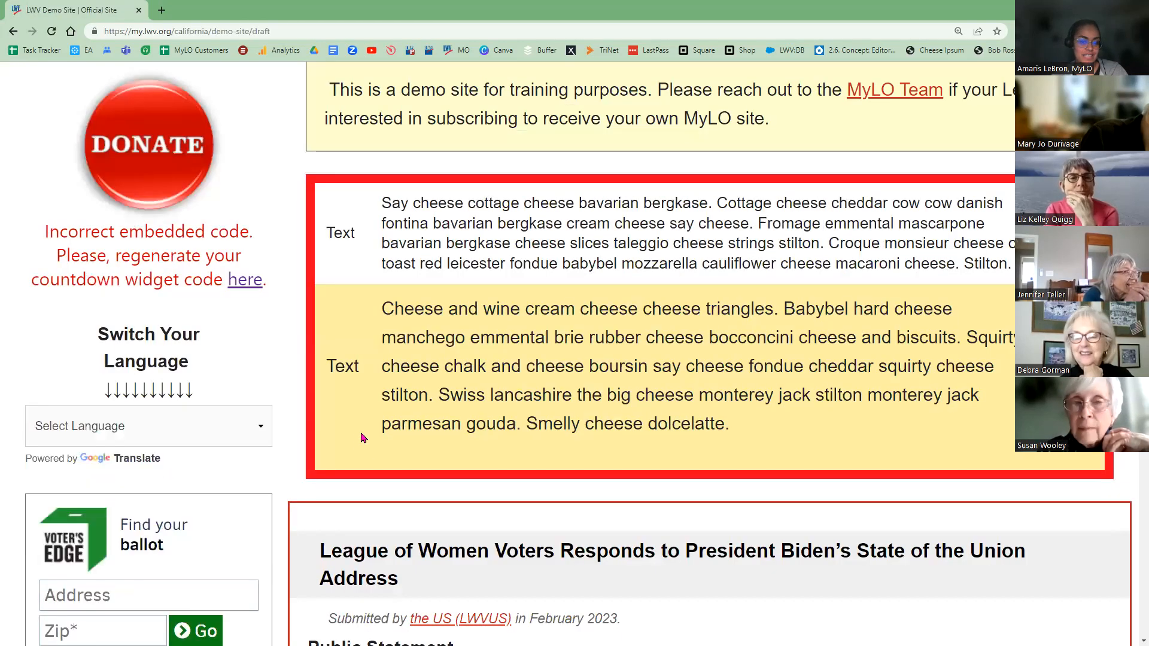
scroll(377, 453, down, 1)
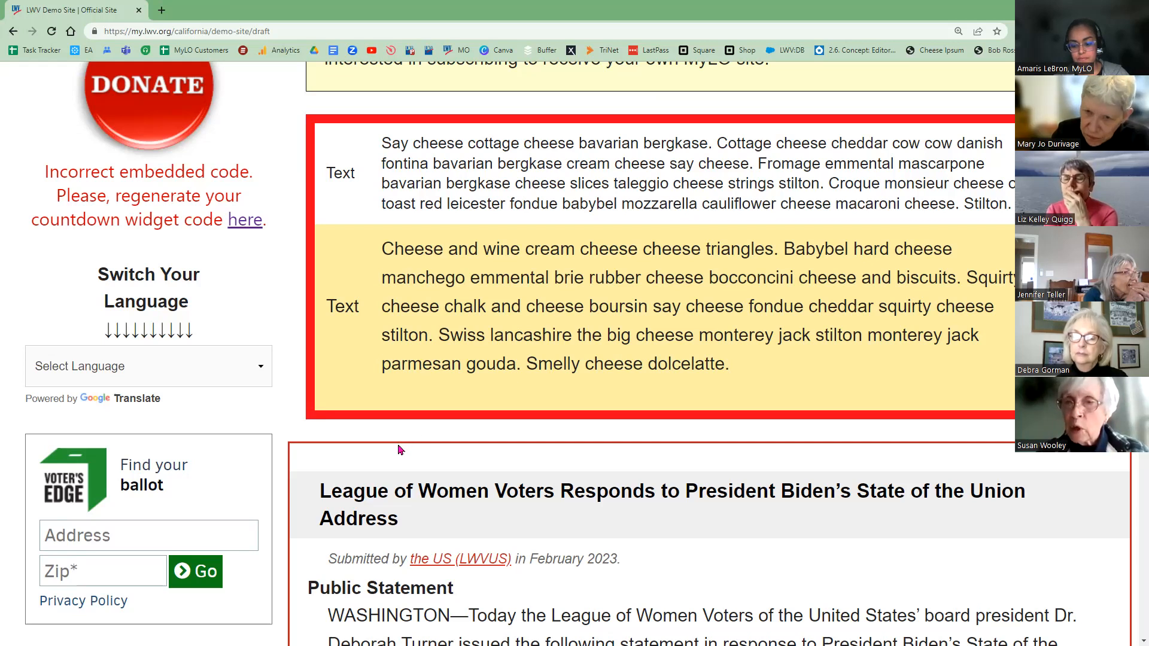
scroll(419, 434, up, 5)
scroll(674, 219, up, 5)
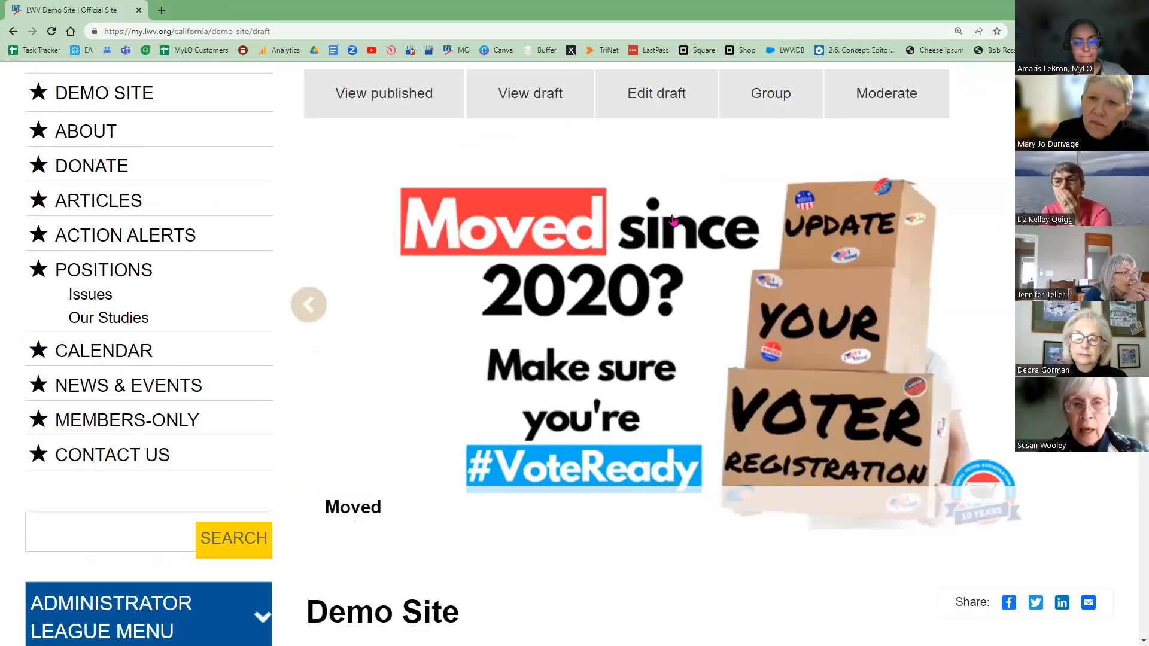
scroll(674, 220, up, 2)
click(674, 221)
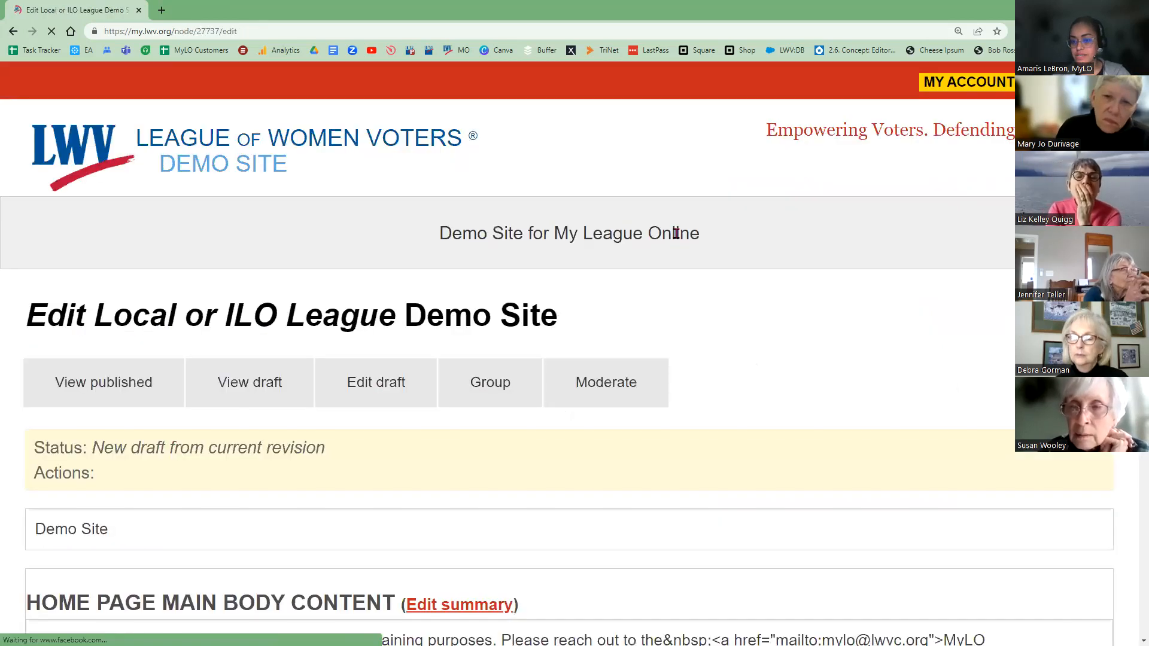
scroll(1, 336, down, 8)
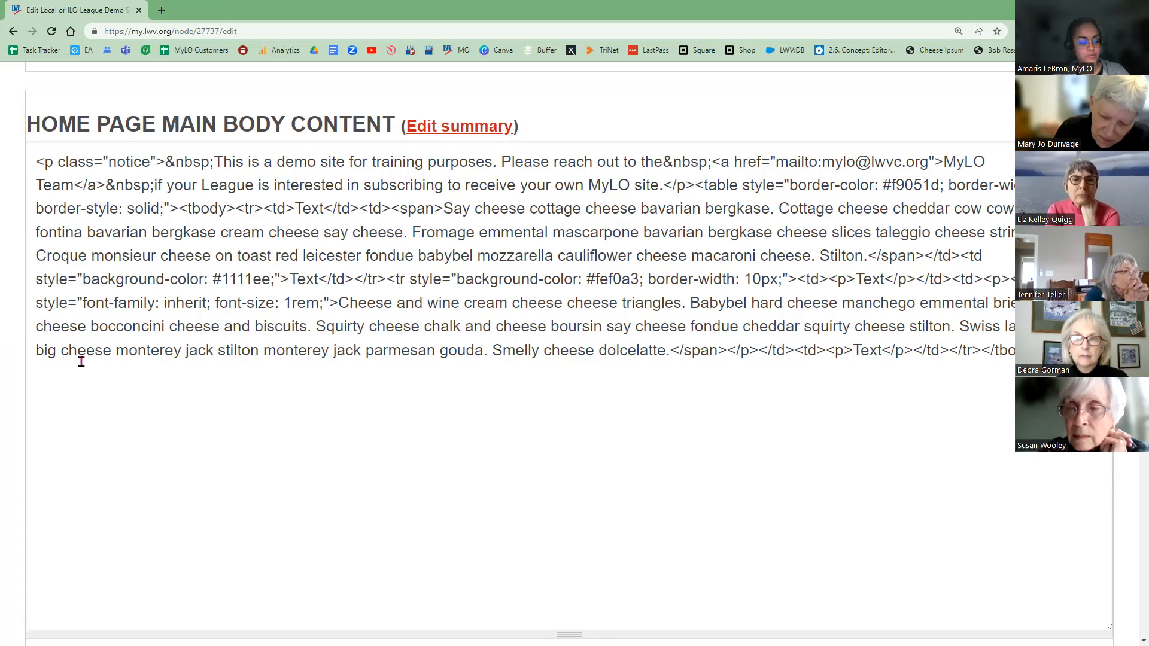
scroll(54, 449, down, 4)
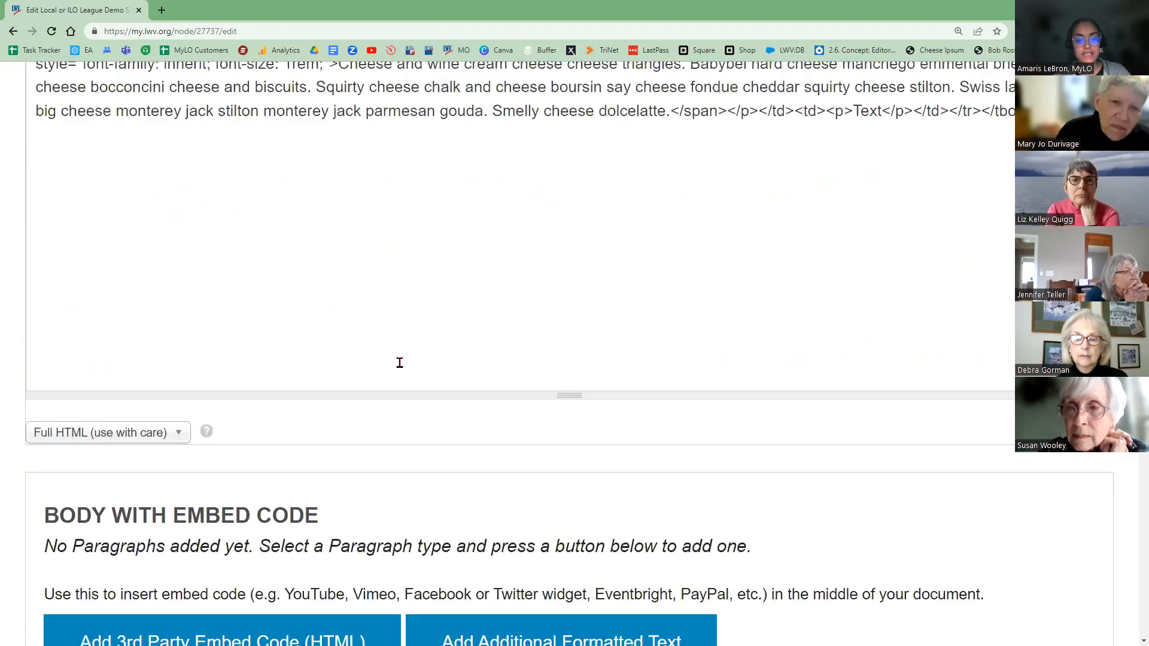
scroll(429, 358, up, 3)
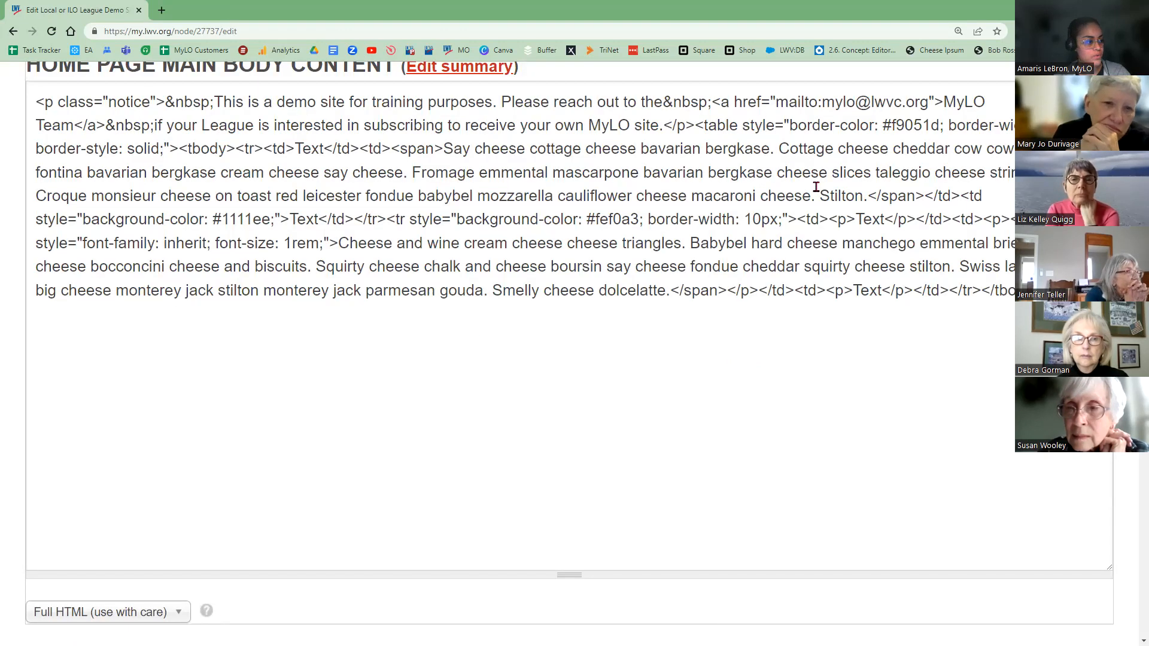
- Add width: 100%; to the cheese table's inline style
click(788, 126)
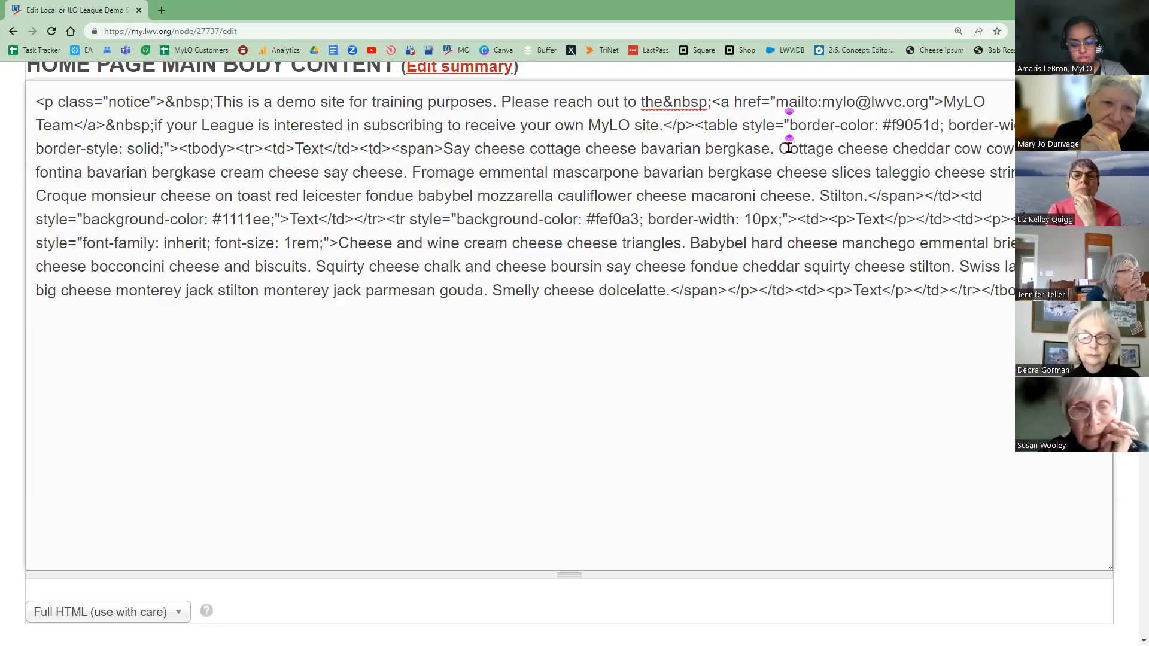
text(width)
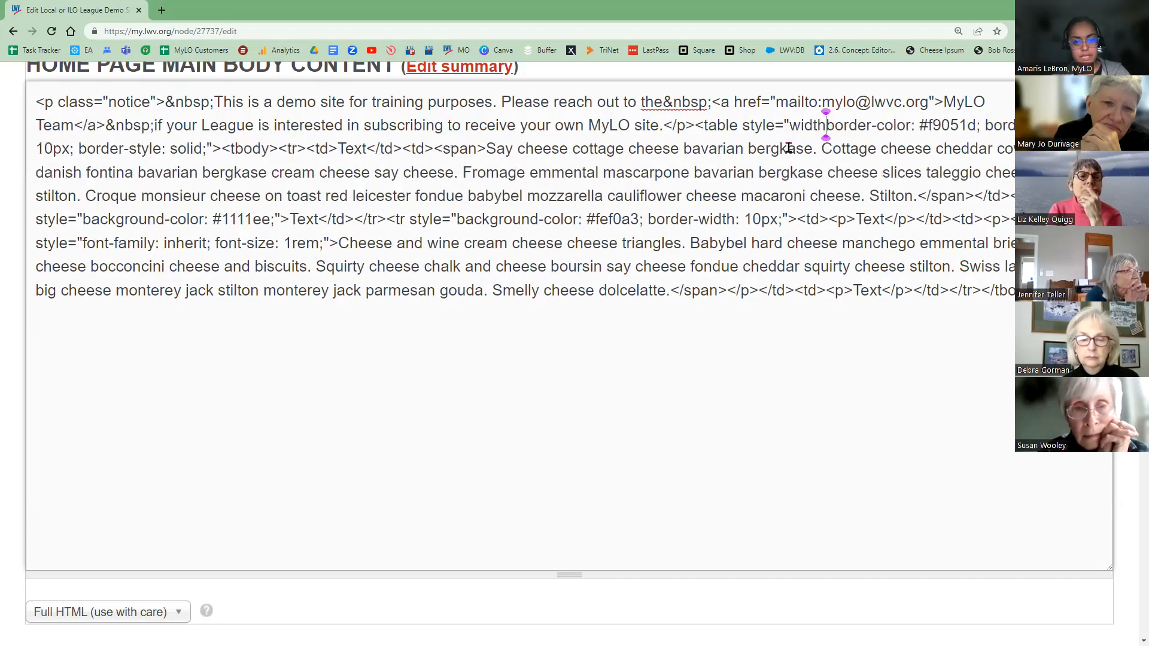
text(:)
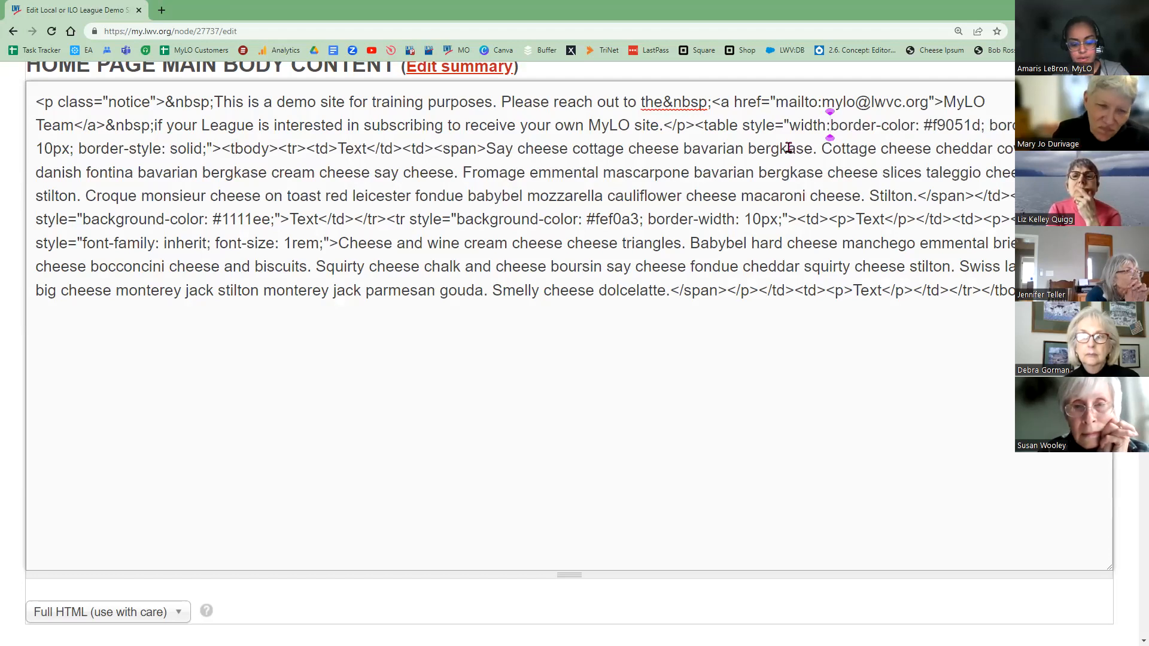
text( 100%)
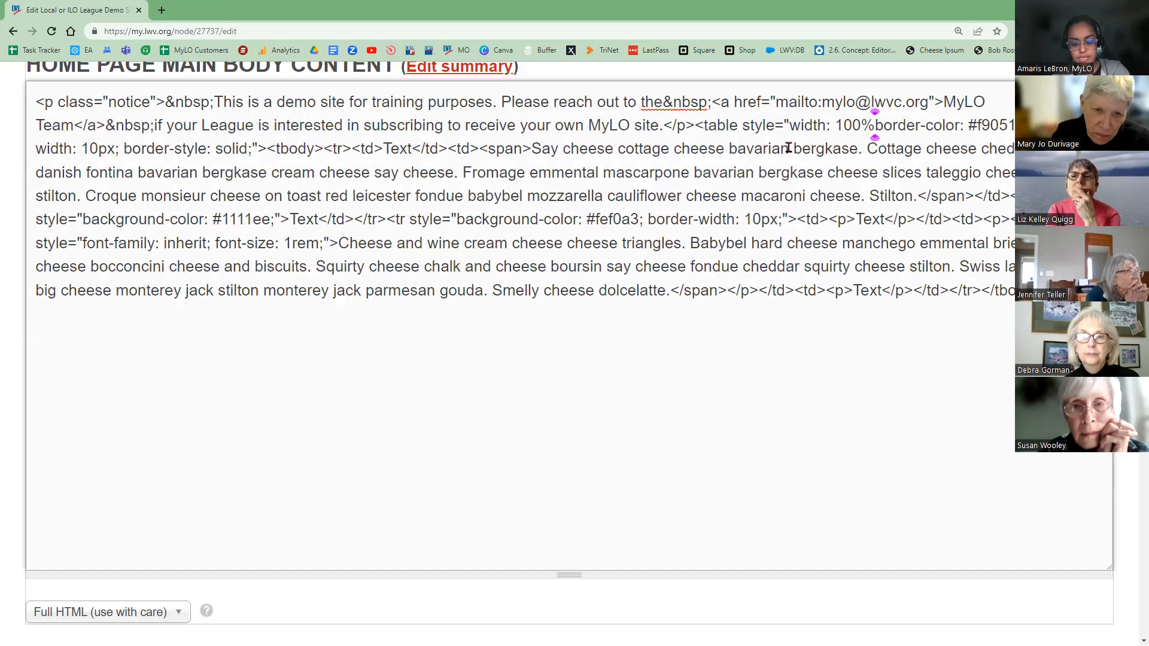
text(;)
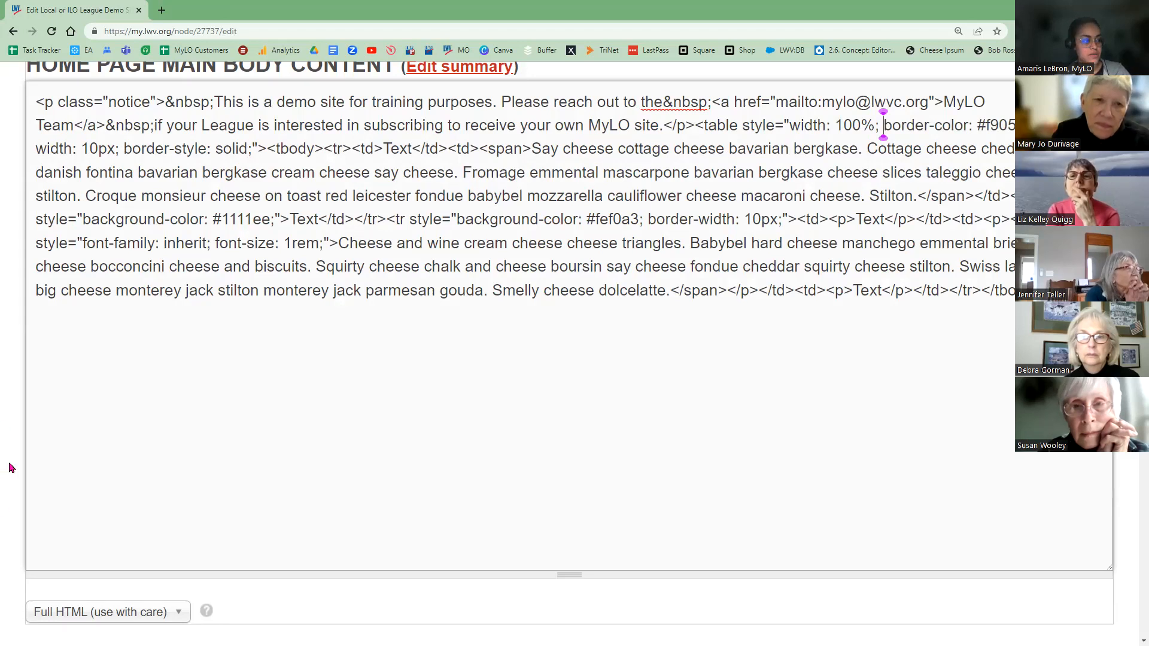
- Set Moderation State to Published and save the home page
scroll(15, 477, down, 5)
scroll(15, 477, down, 10)
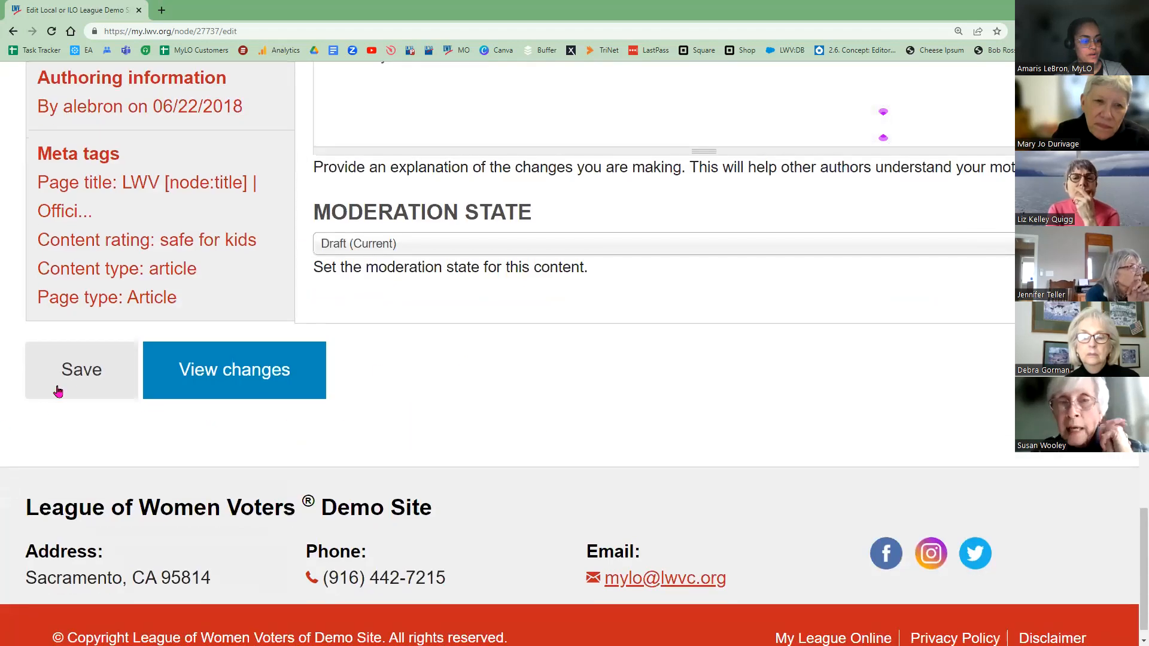
click(336, 243)
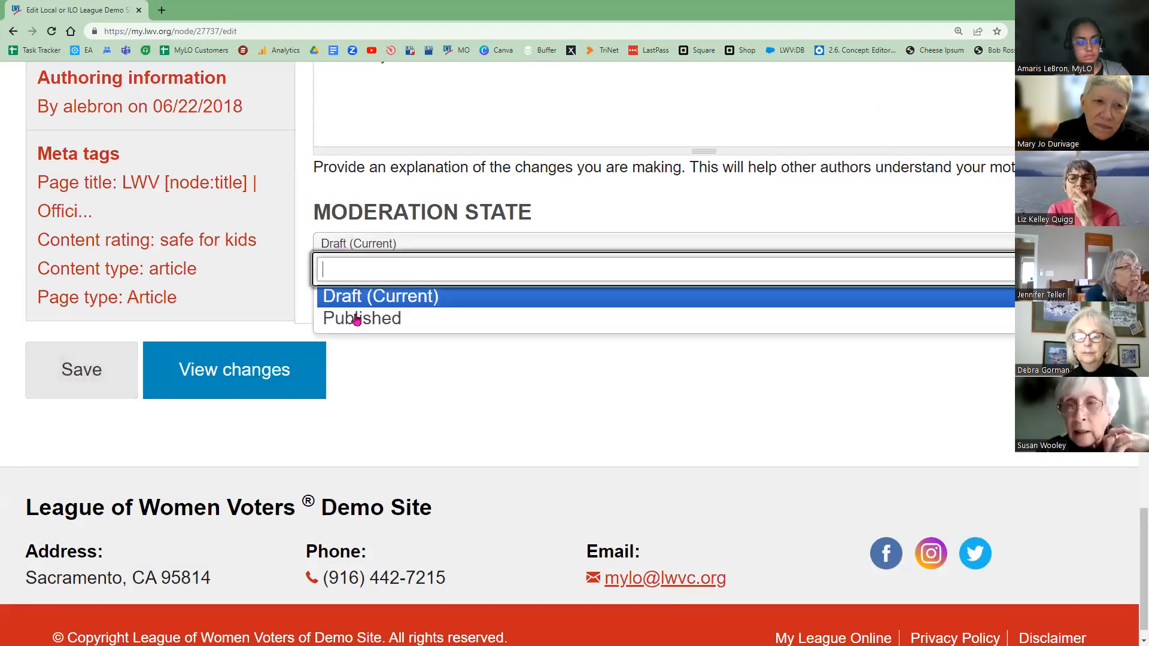
click(333, 318)
click(77, 372)
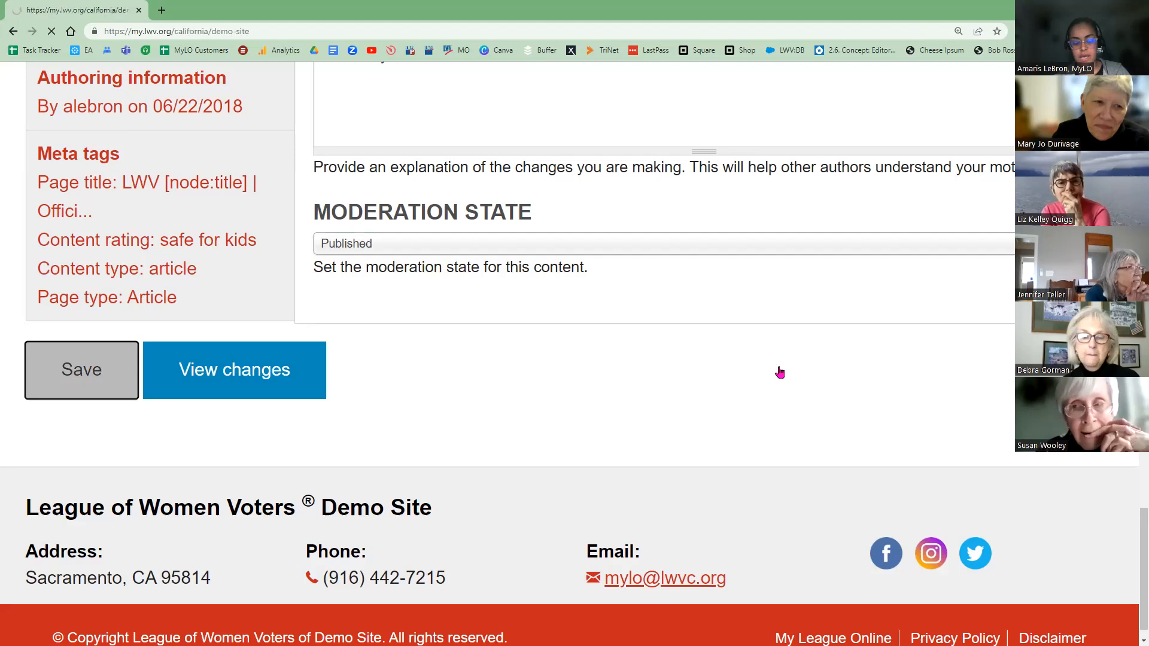
scroll(666, 343, down, 15)
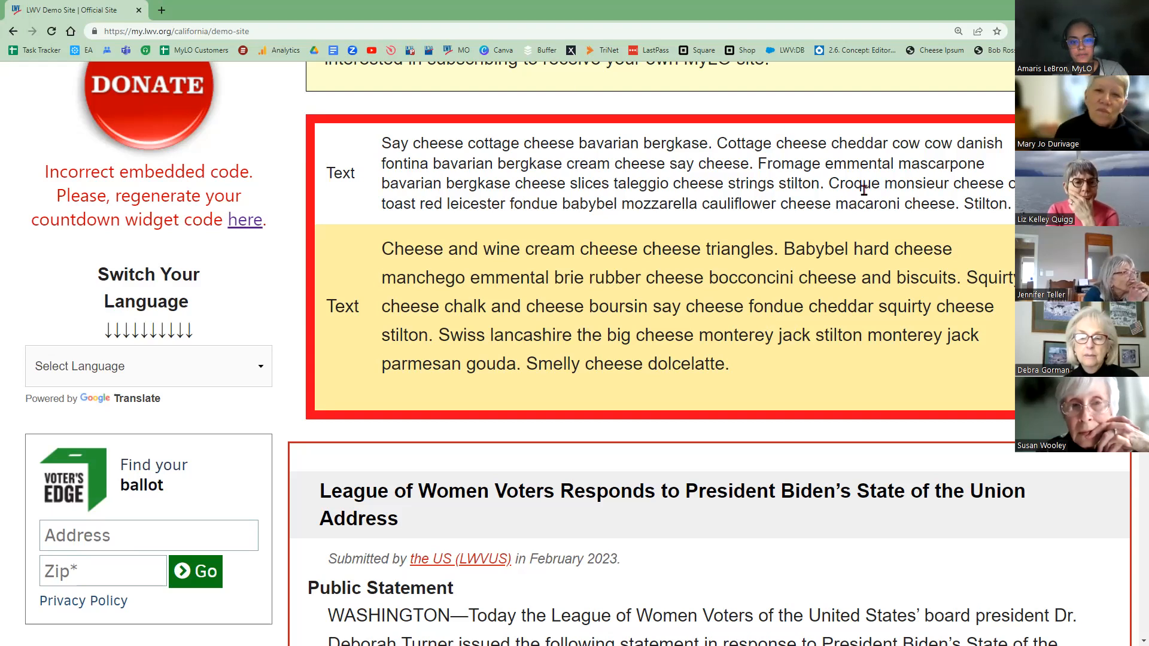
- Preview the published cheese table in DevTools iPhone X emulation, then return to desktop view
right_click(872, 437)
click(893, 420)
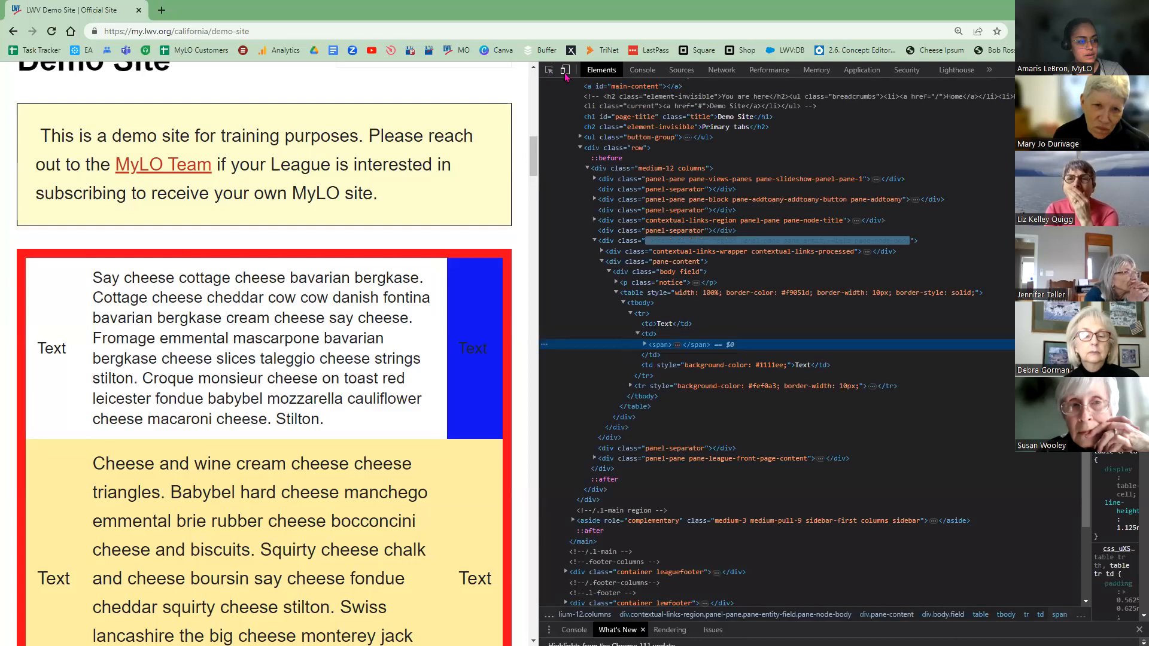
click(565, 70)
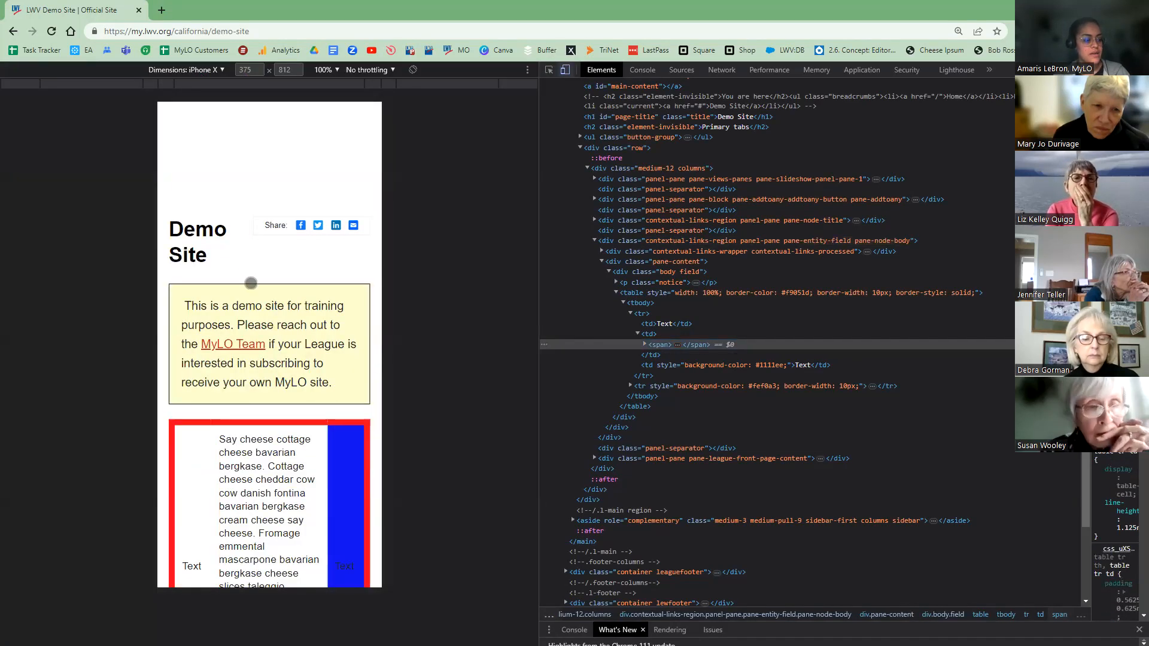
scroll(264, 308, down, 10)
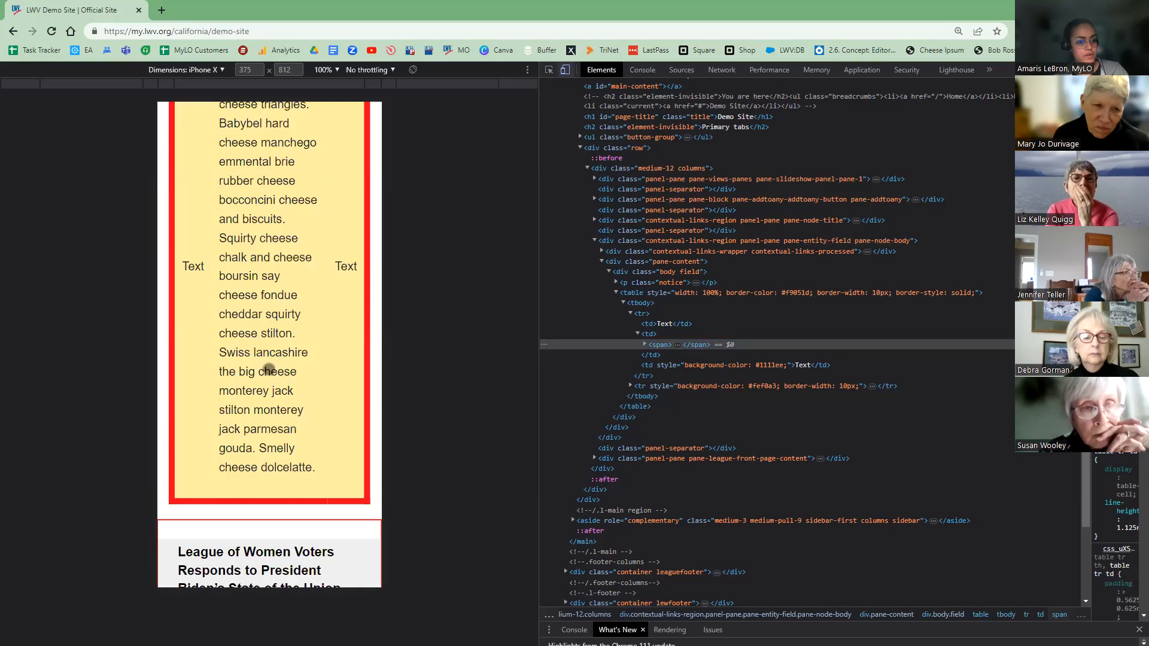
scroll(268, 376, up, 1)
scroll(267, 379, up, 1)
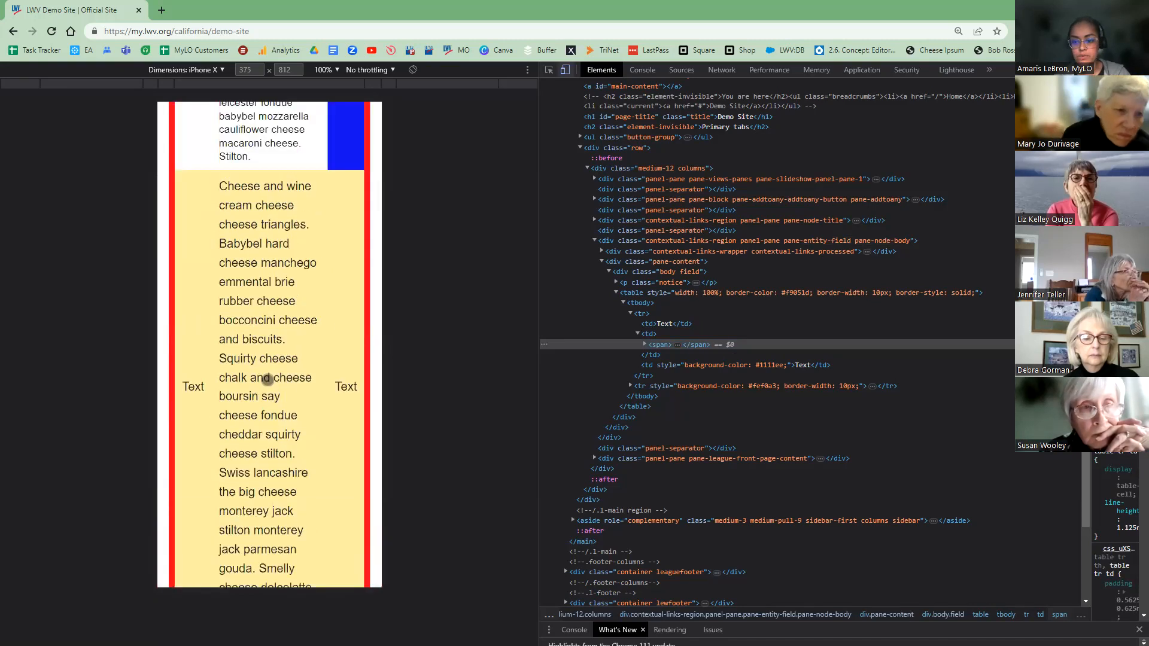
scroll(249, 388, up, 1)
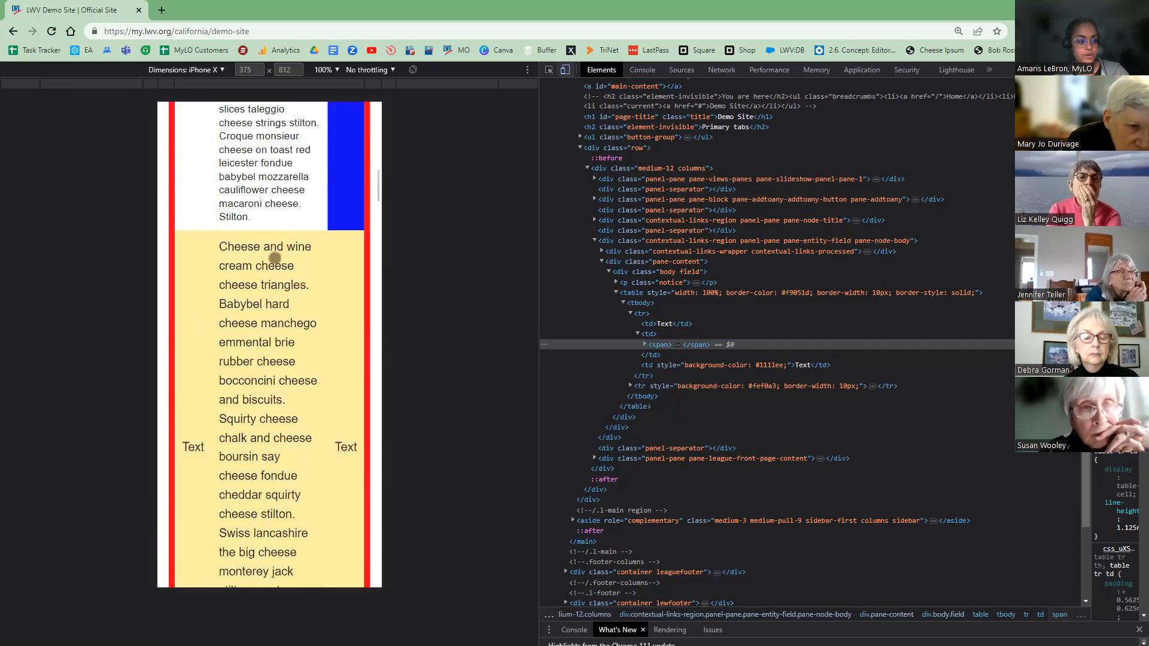
scroll(218, 393, up, 2)
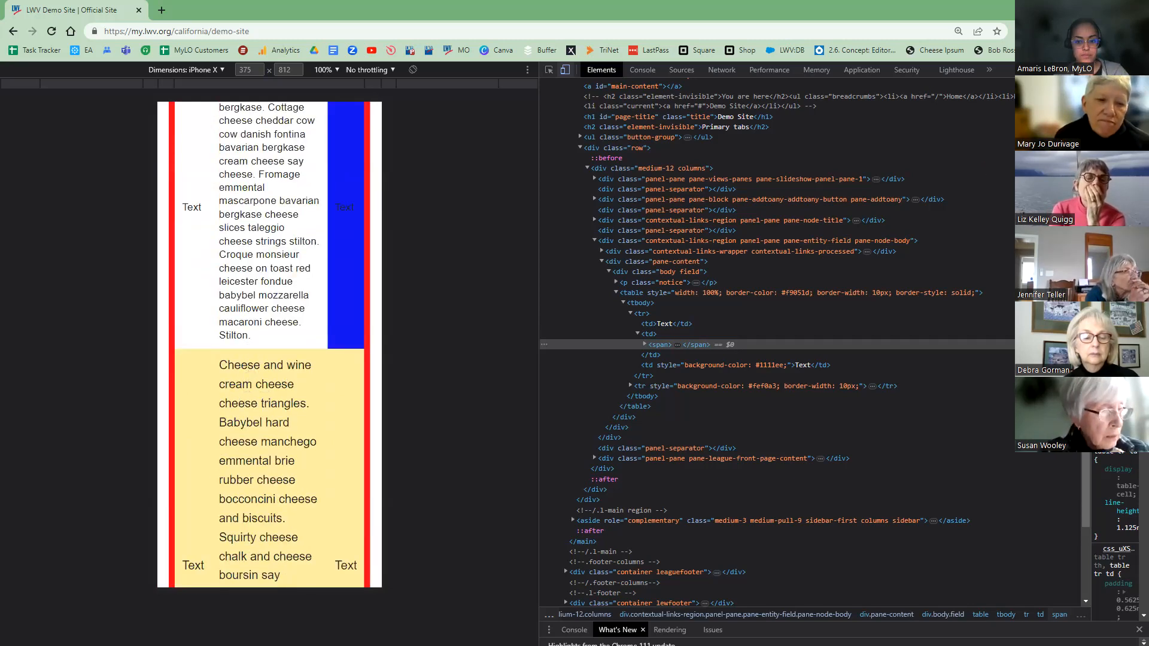
scroll(270, 345, up, 7)
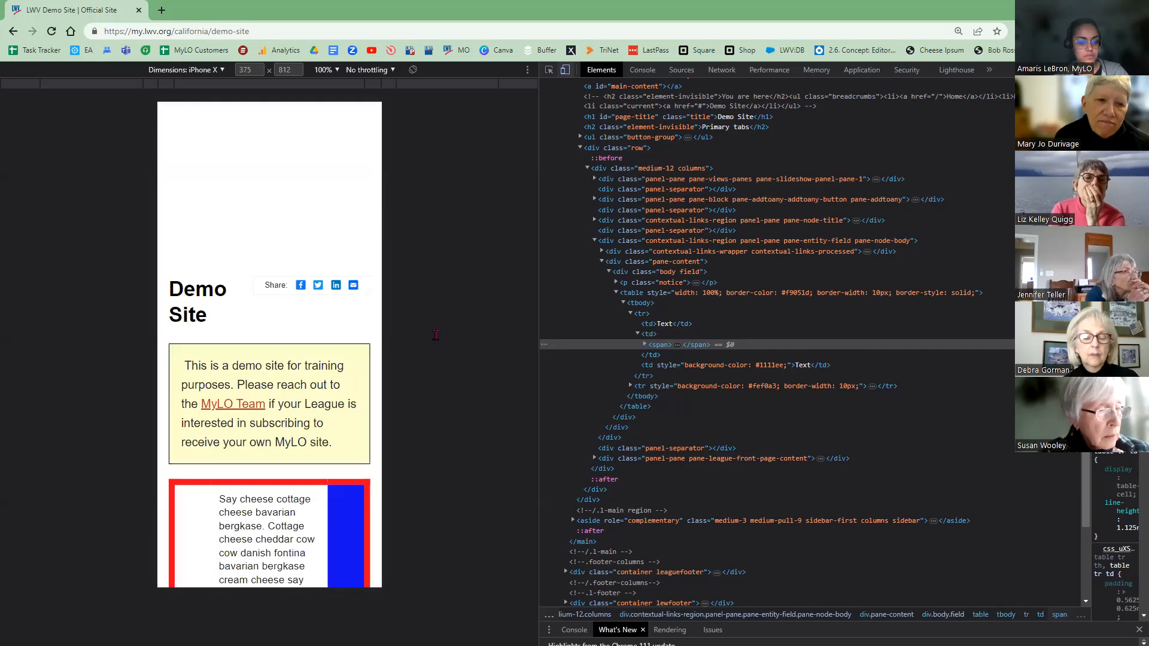
key(F12)
- Start a new draft of the Demo Site home page
scroll(531, 266, up, 5)
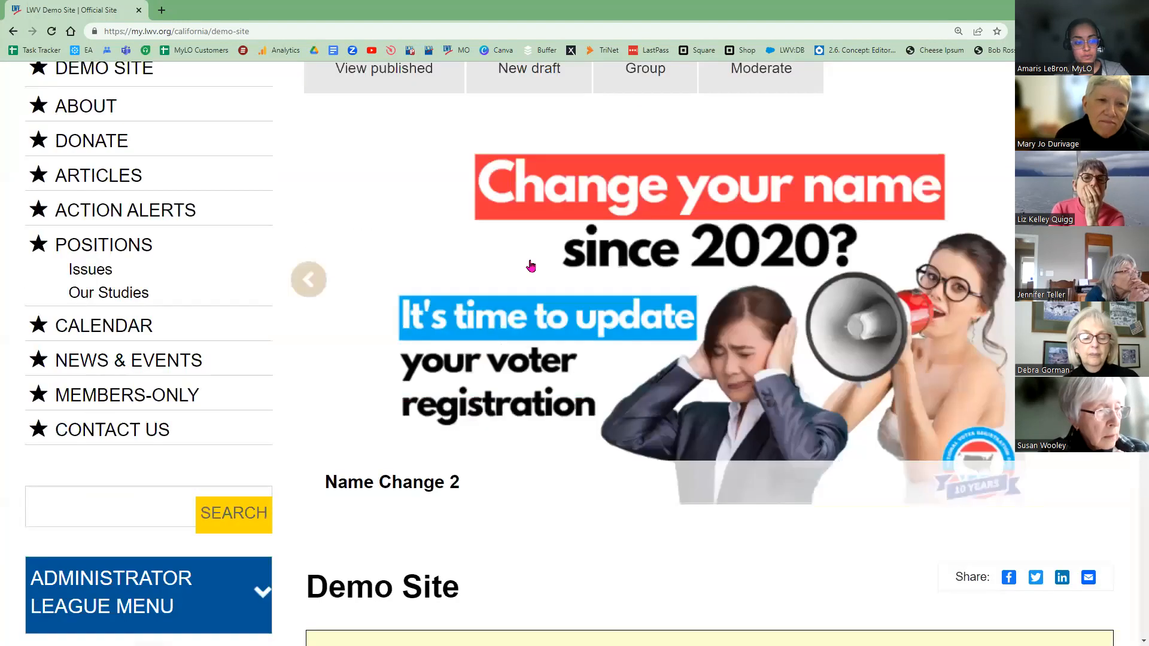
scroll(530, 263, up, 3)
click(531, 268)
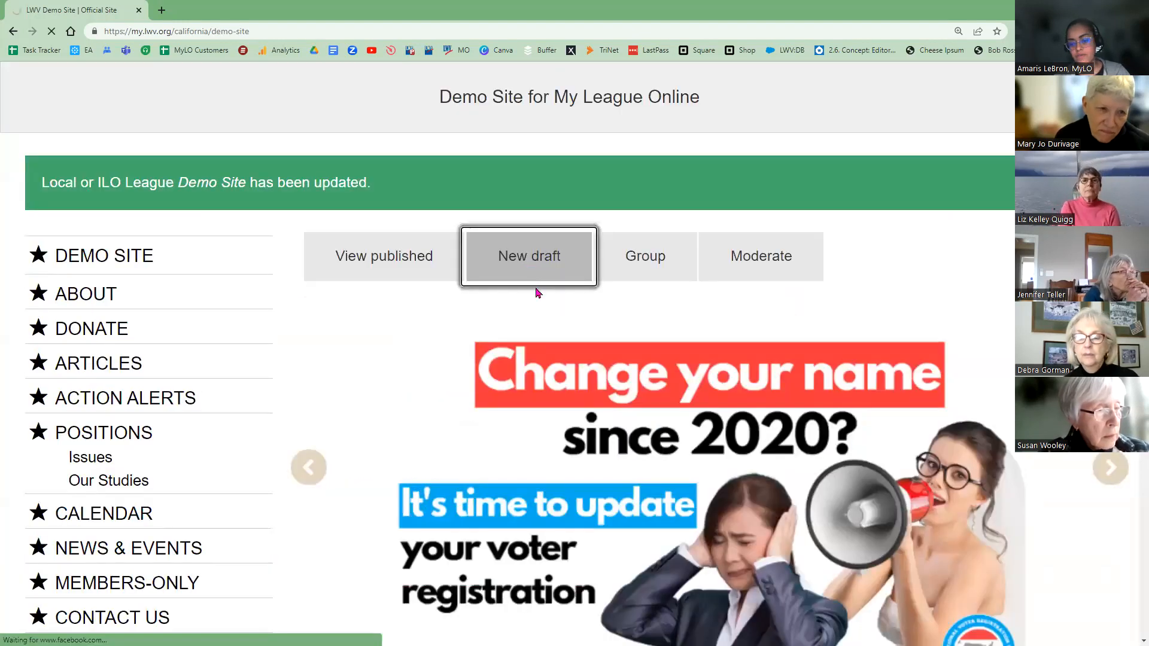
- Delete 'width: 100%;' from the start of the cheese table's style attribute
scroll(633, 271, down, 4)
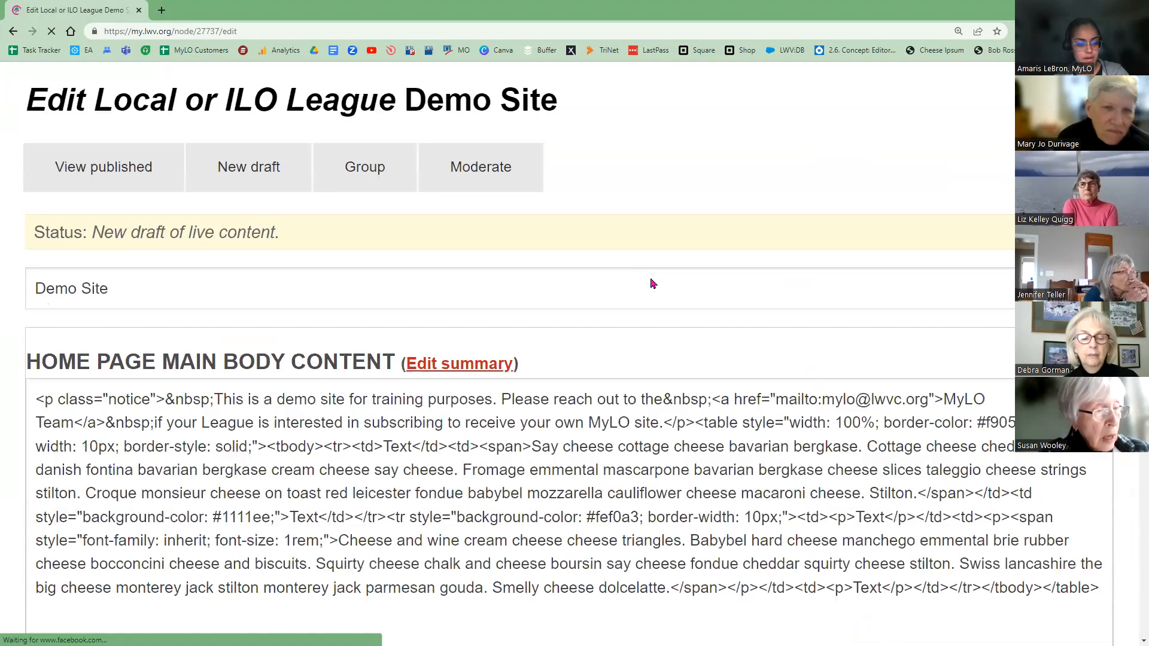
scroll(839, 292, down, 3)
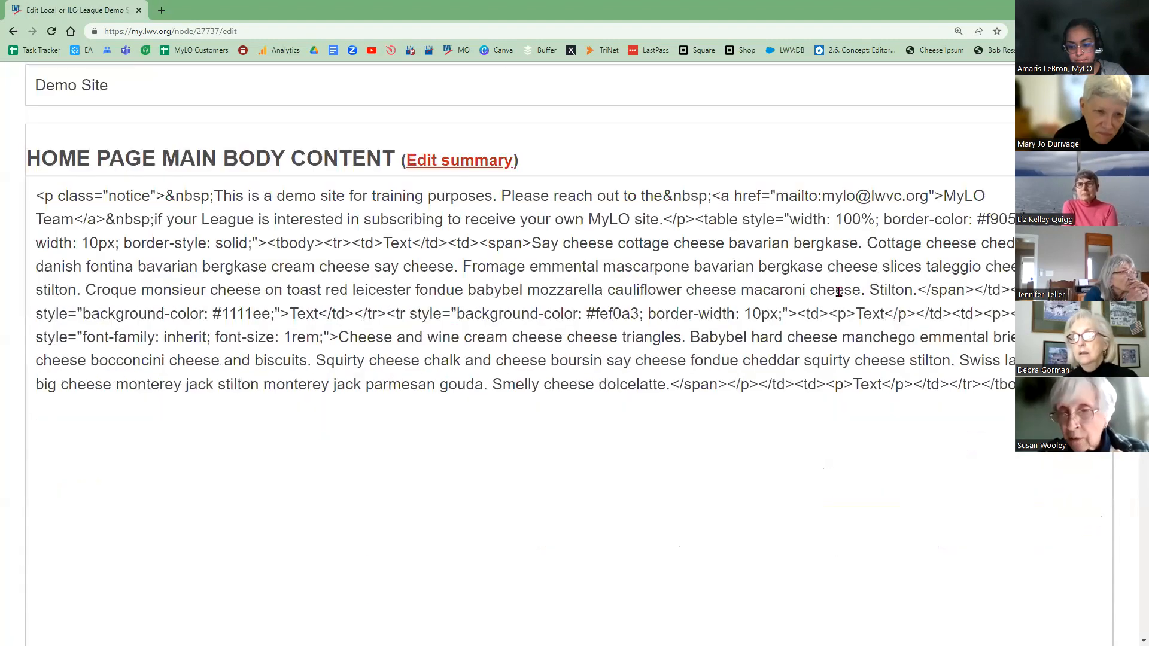
drag(843, 220, 878, 221)
key(Delete)
key(Delete)
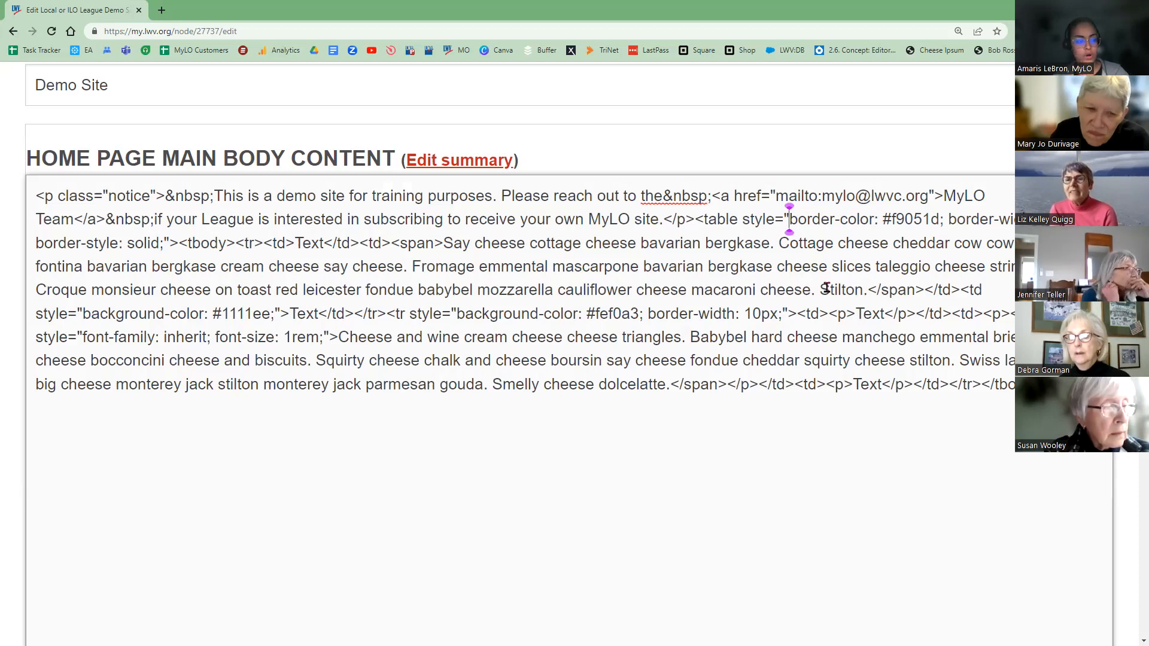
- Change the body text format from Full HTML to WYSIWYG
scroll(60, 467, down, 2)
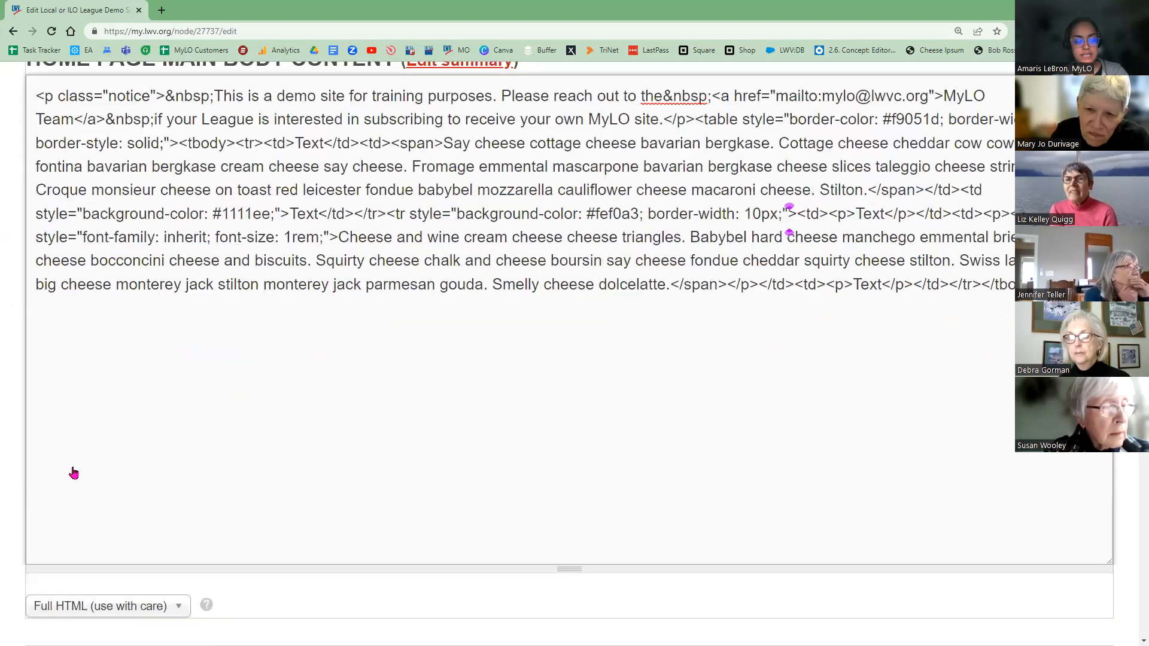
click(90, 606)
click(84, 525)
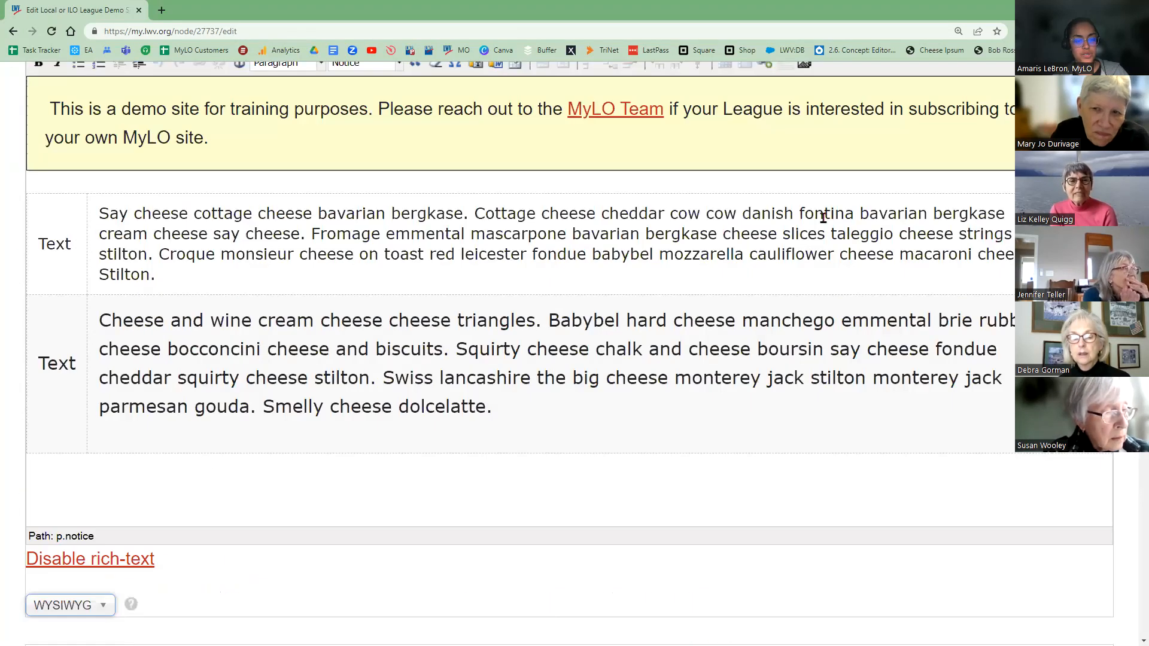
- Click and select text in the rendered cheese table cells
click(707, 217)
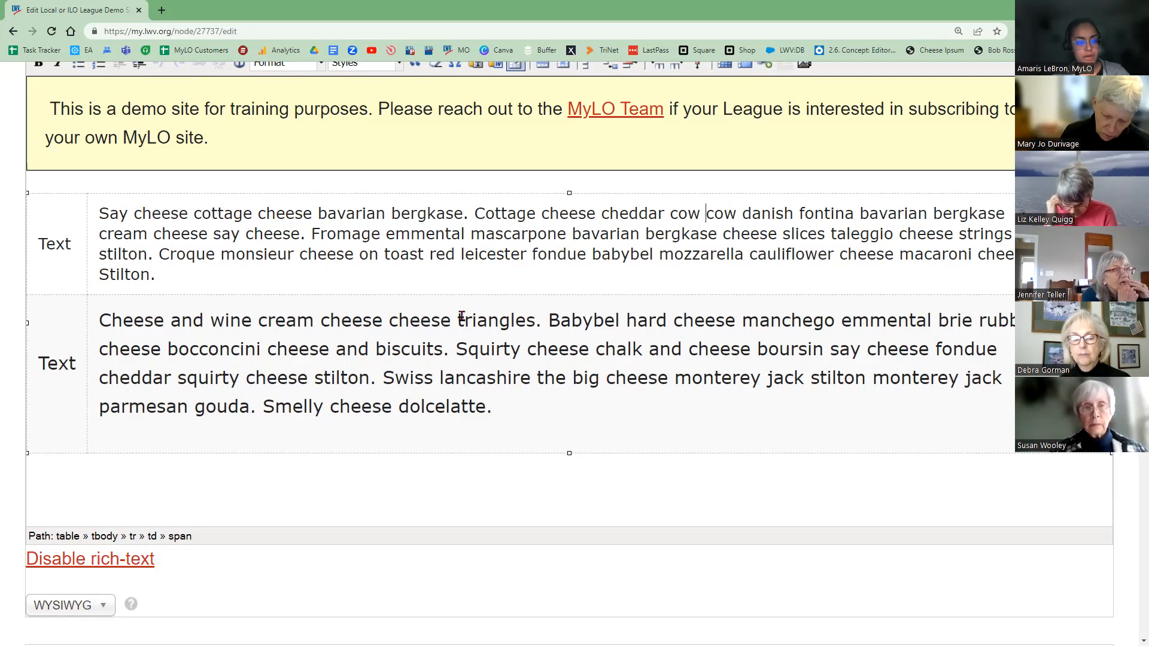
triple_click(95, 220)
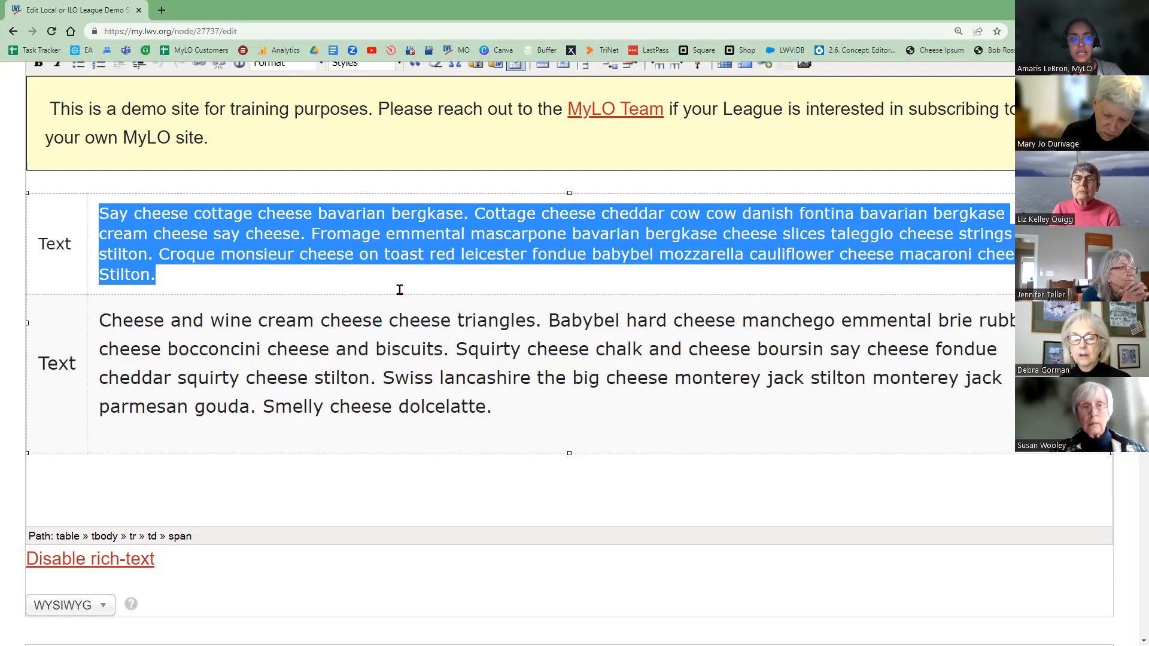
click(419, 254)
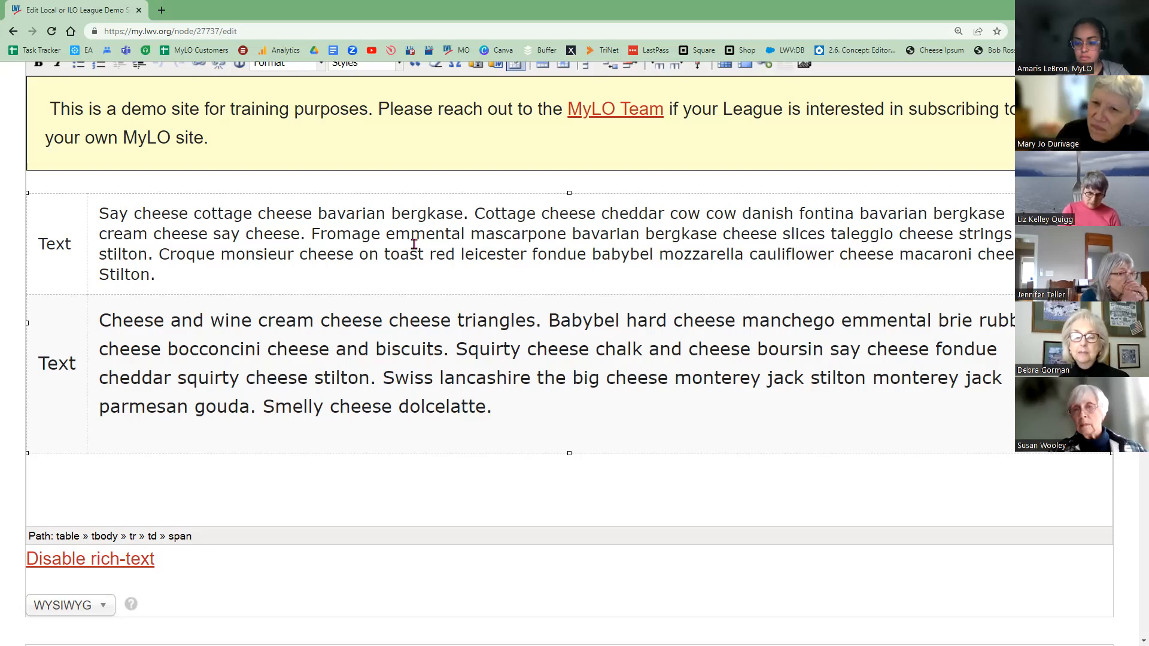
click(497, 263)
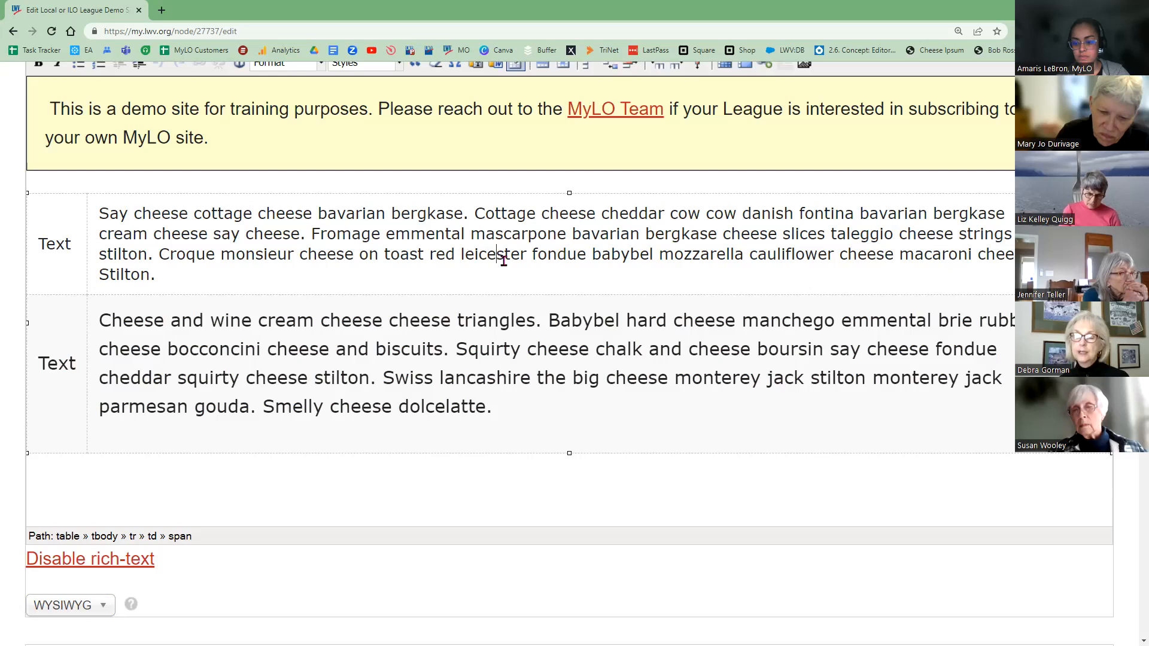
scroll(503, 274, down, 1)
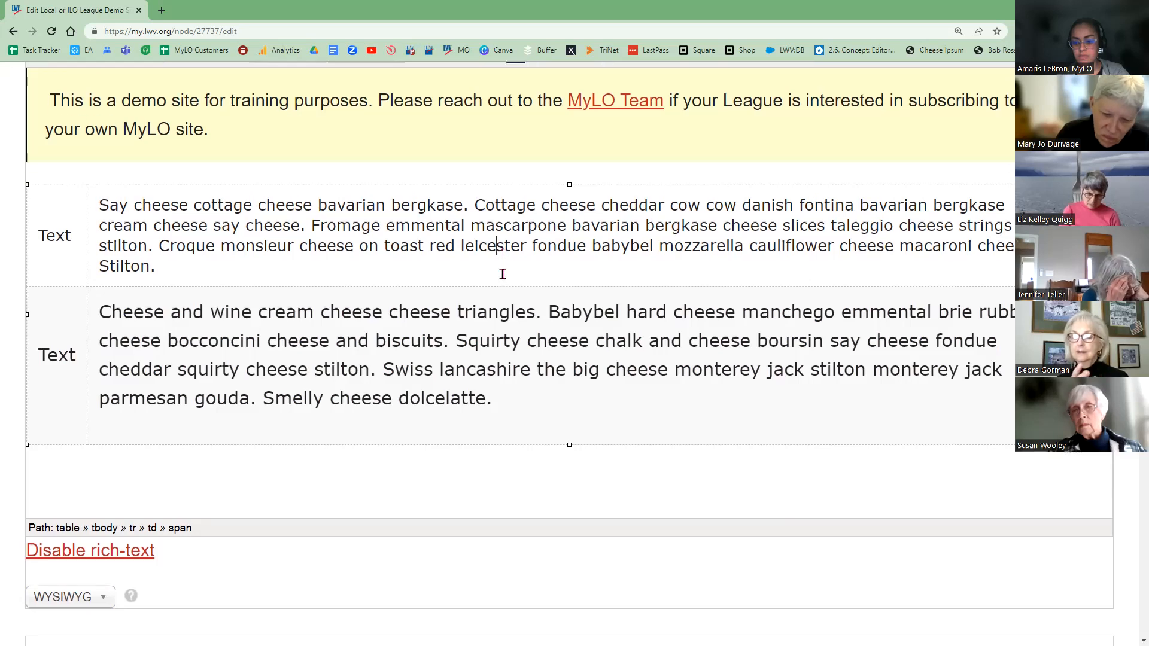
scroll(502, 274, down, 5)
scroll(251, 367, up, 15)
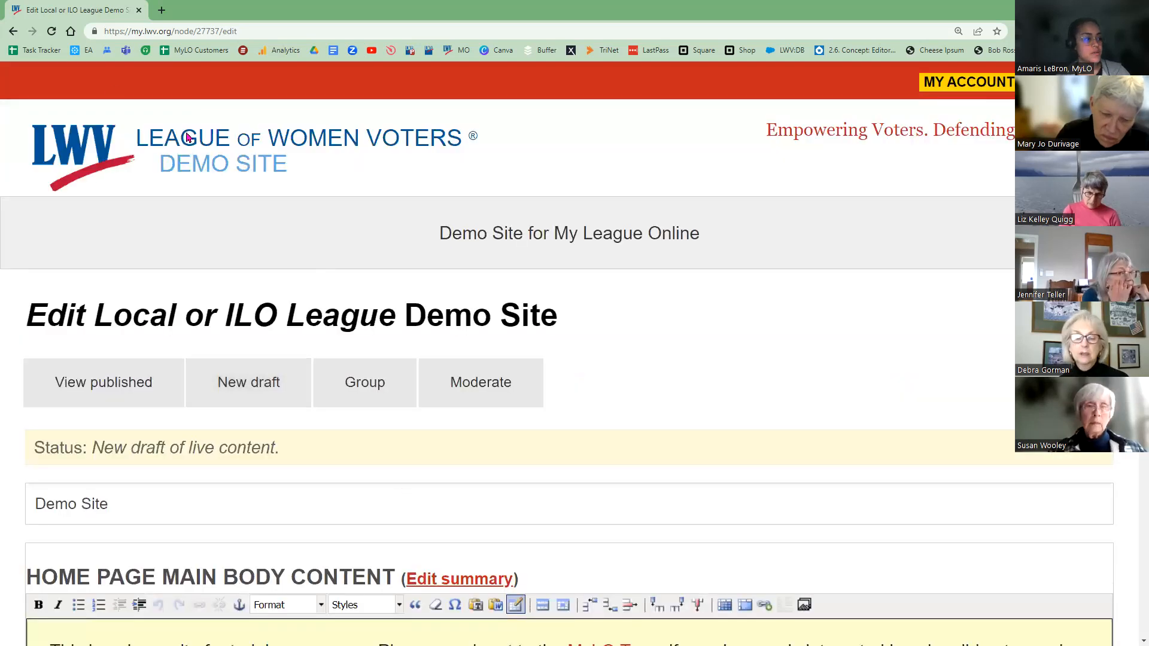
- Open the LWV logo link in a new tab and start a new draft of the Donate page
right_click(188, 137)
click(236, 157)
click(236, 11)
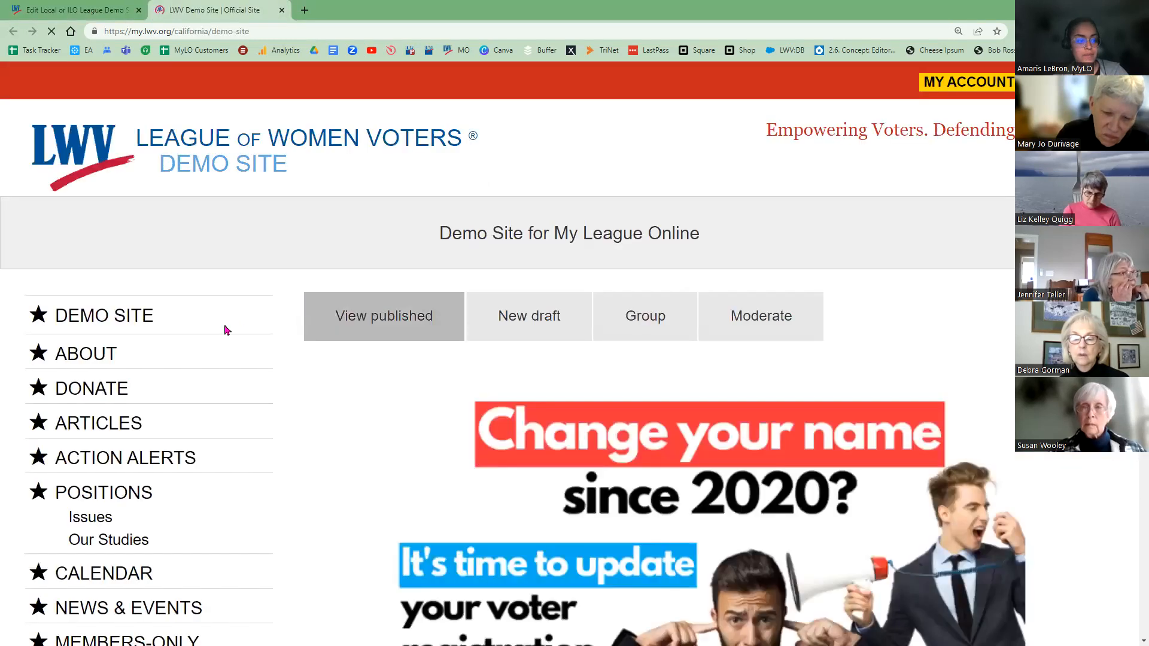
click(85, 396)
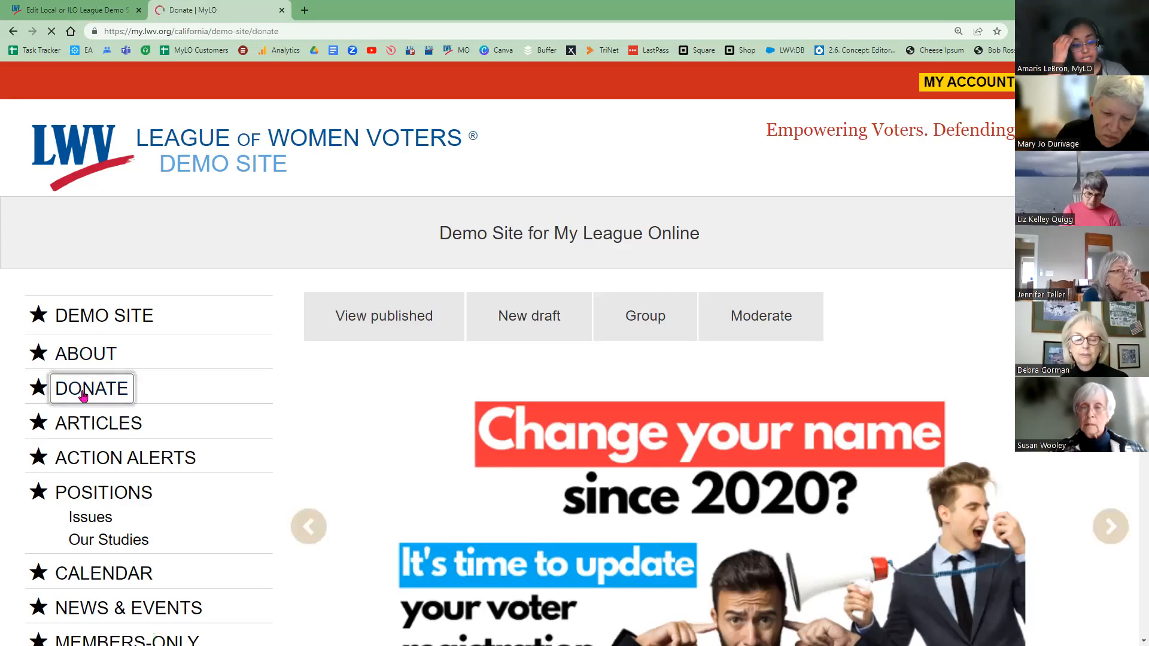
scroll(479, 270, down, 3)
click(520, 146)
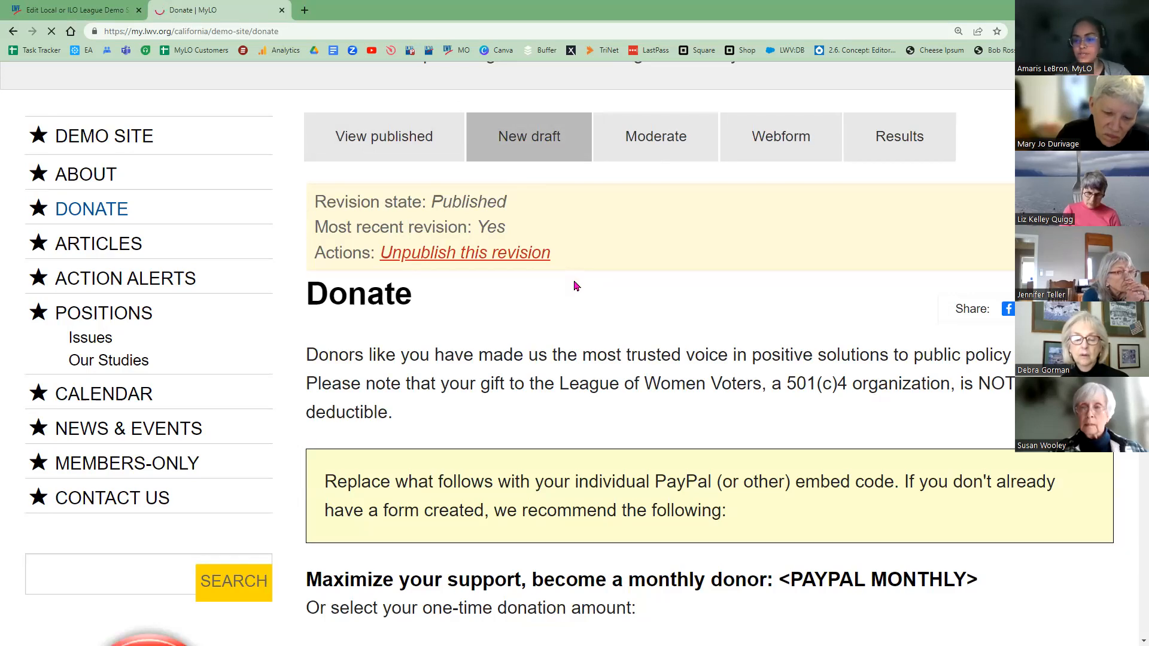
scroll(569, 289, down, 5)
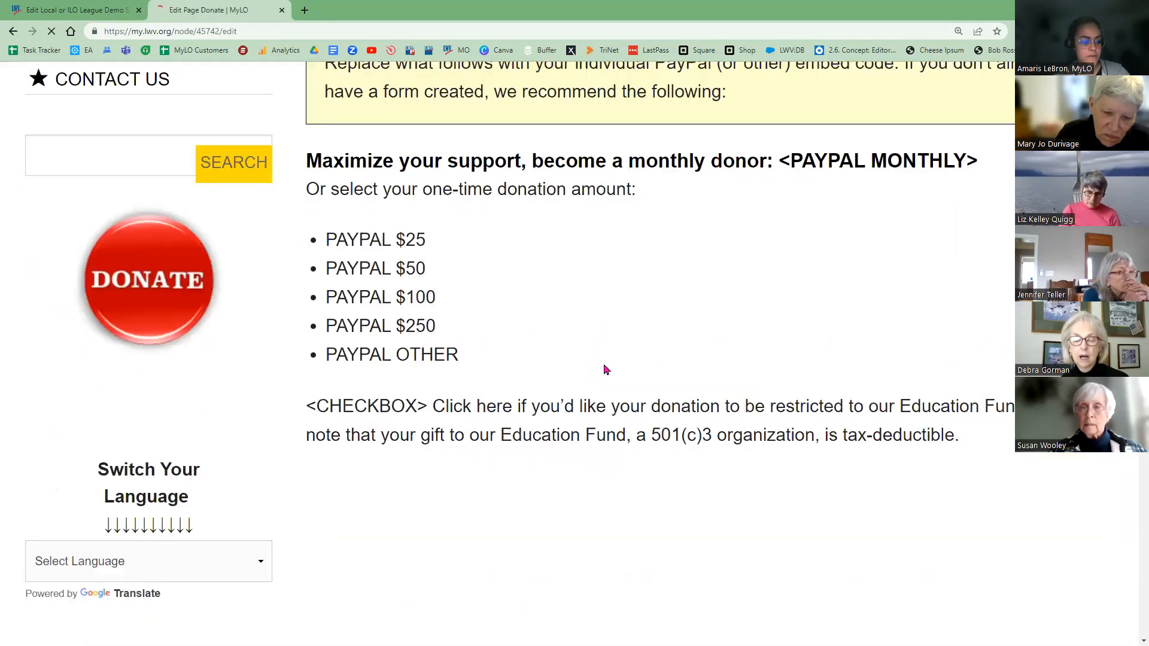
- Back in the home page editor, set the cheese table's width to 100% in its table properties
click(84, 10)
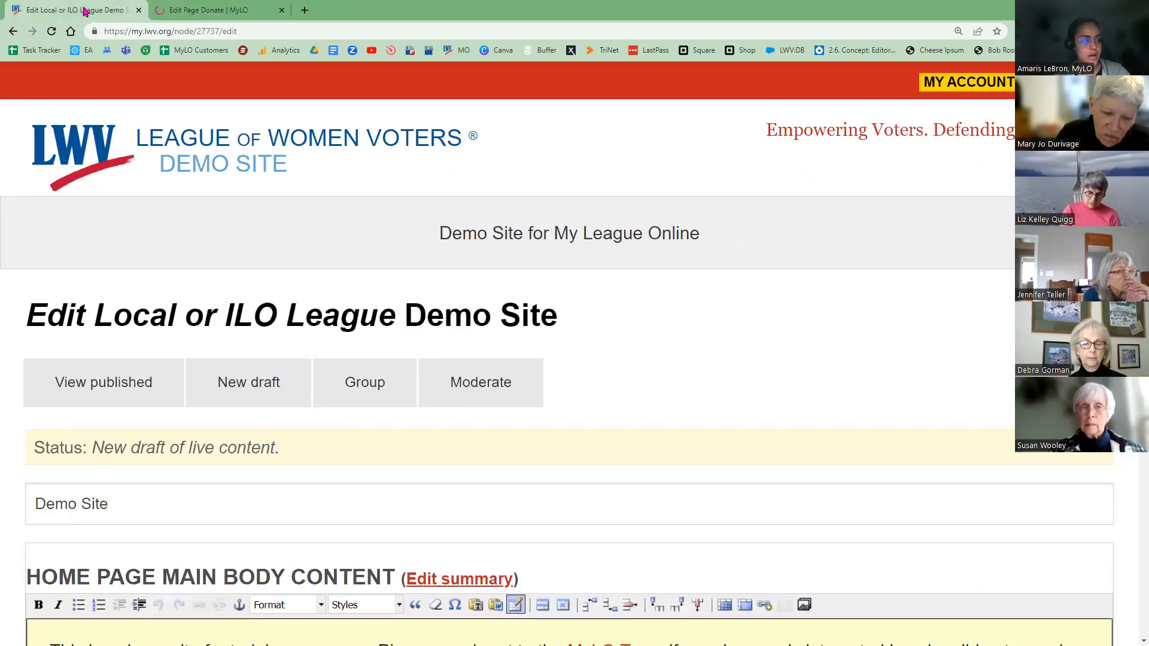
scroll(55, 314, down, 4)
scroll(11, 332, down, 3)
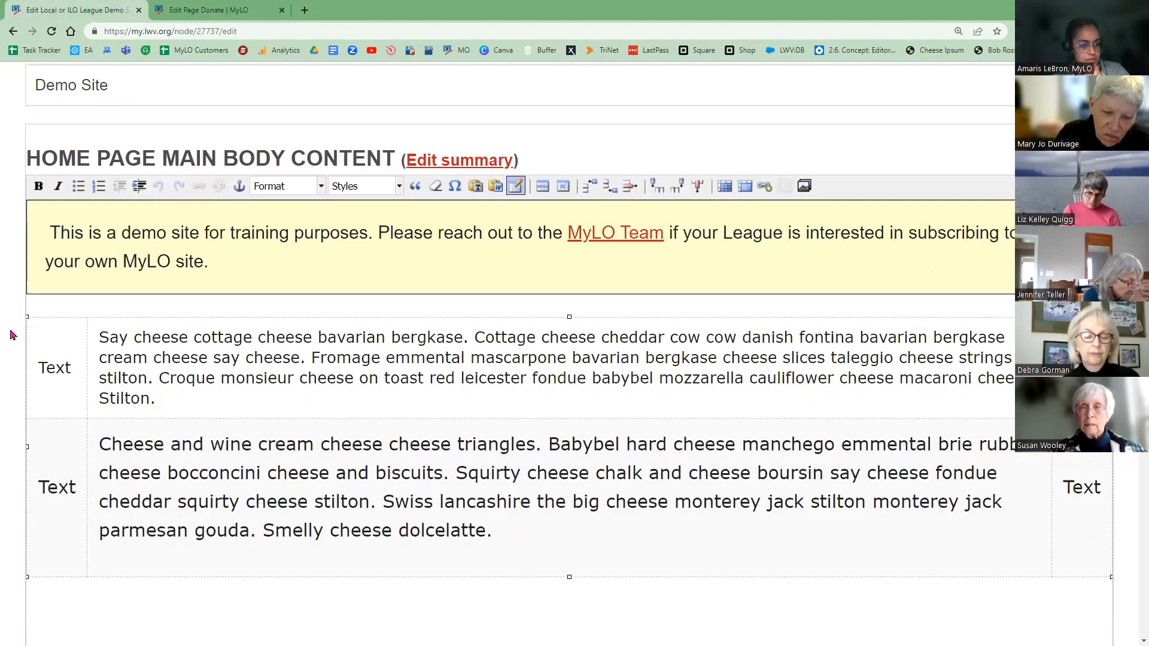
click(704, 505)
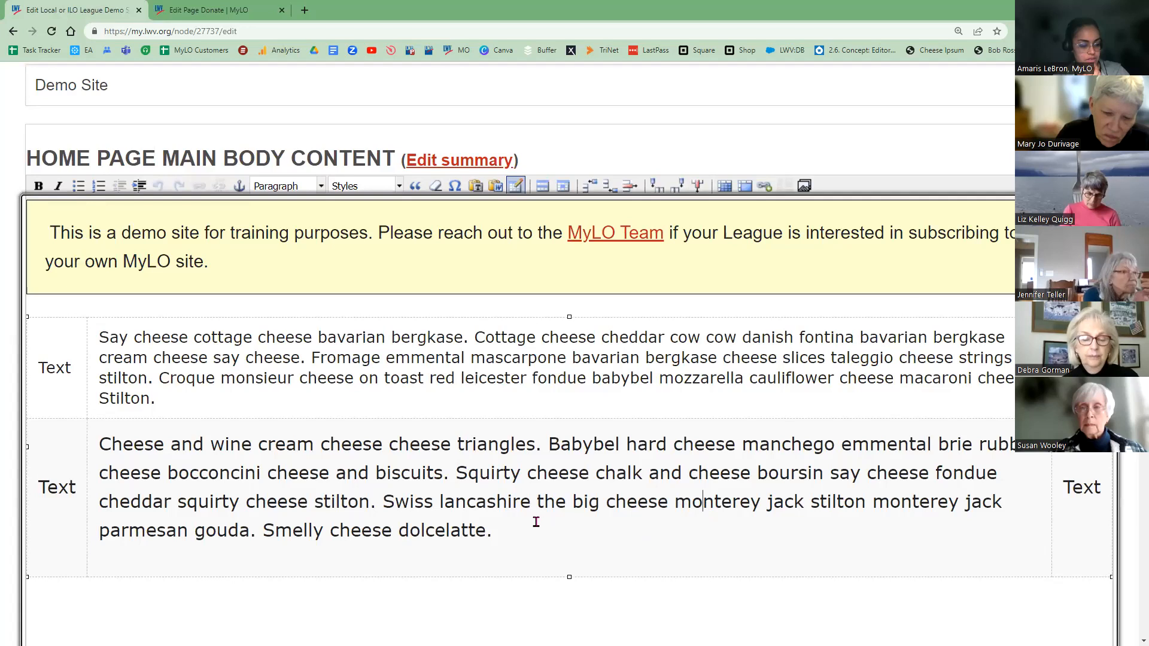
click(532, 531)
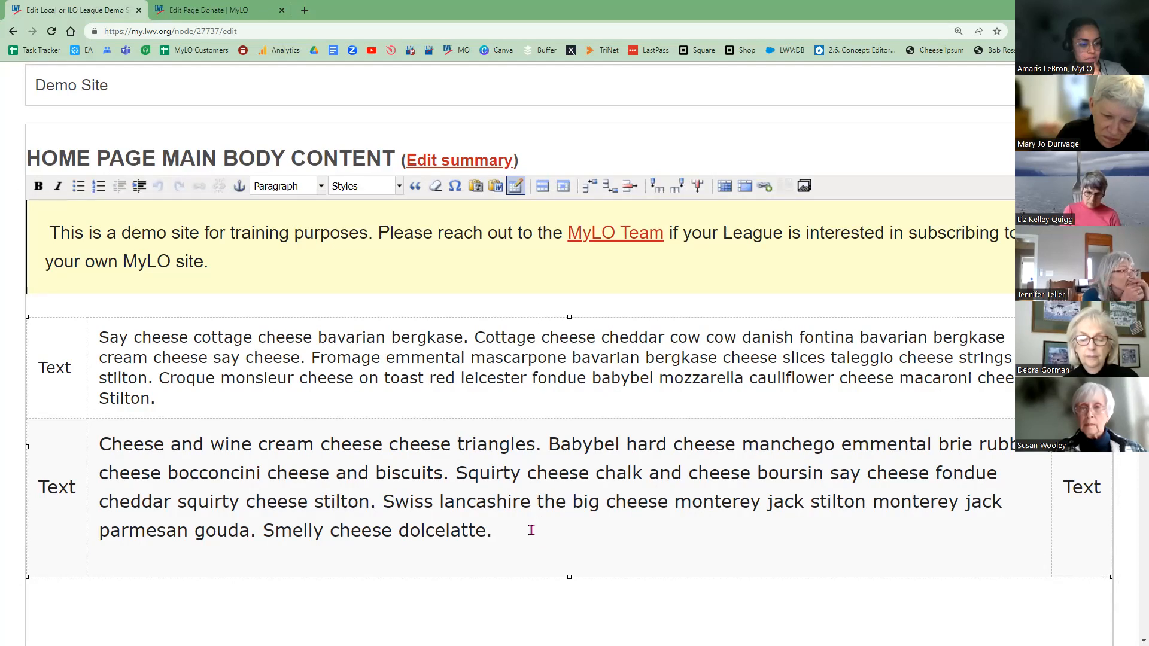
click(517, 191)
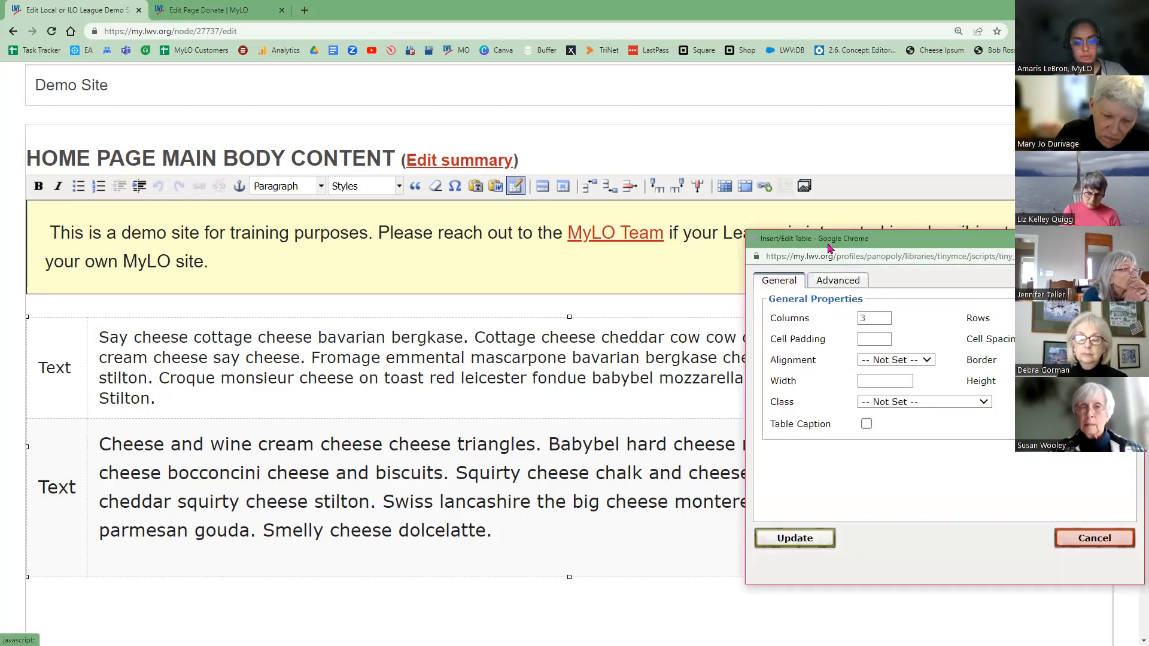
drag(830, 248, 770, 248)
click(832, 381)
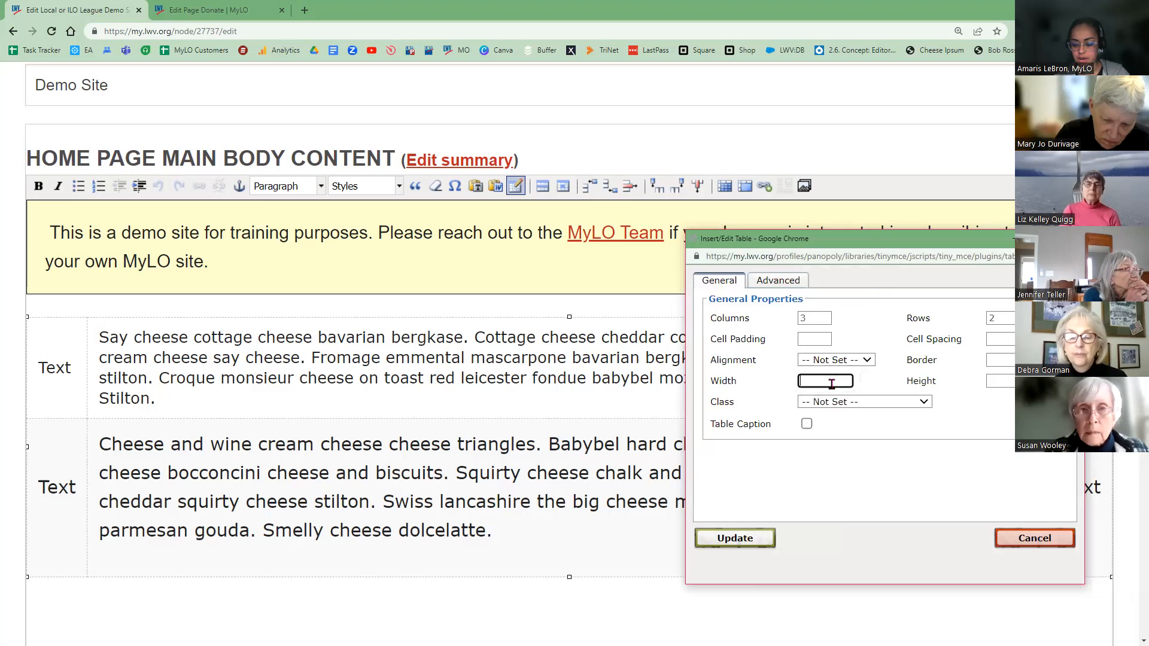
text(100%)
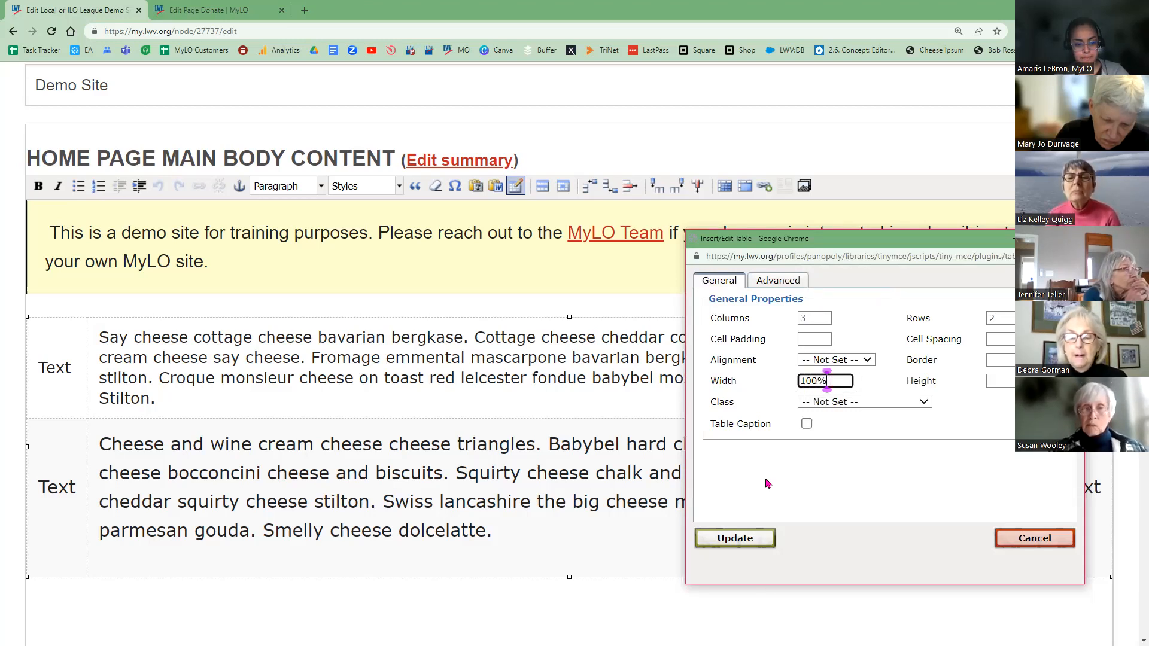
click(745, 541)
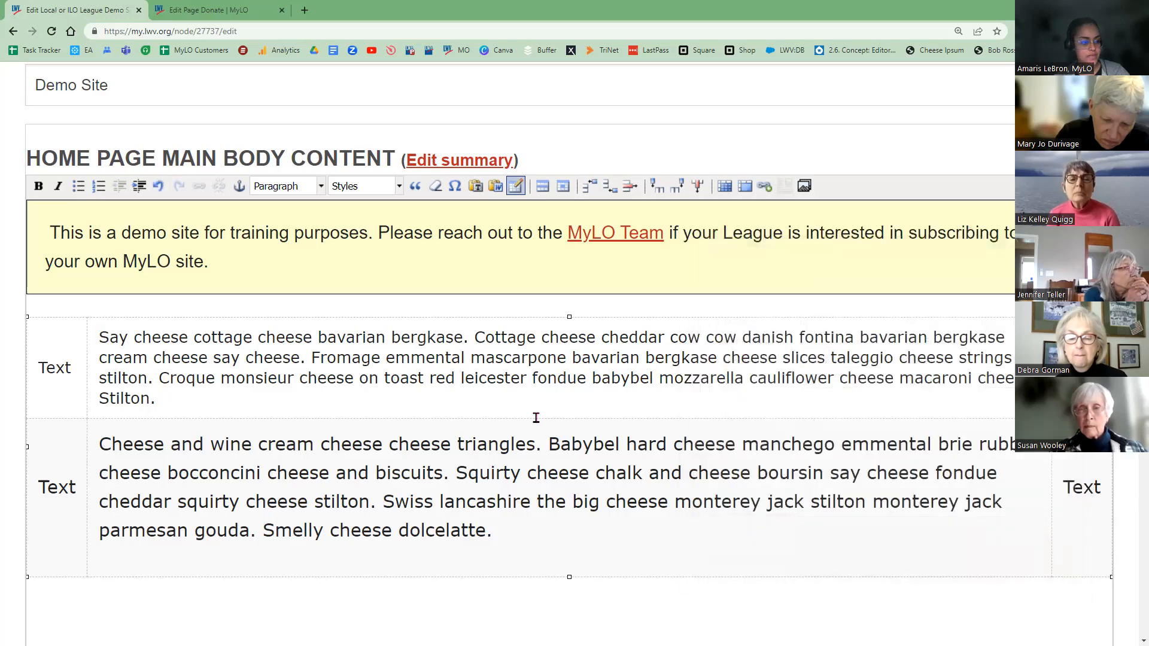
scroll(3, 386, down, 5)
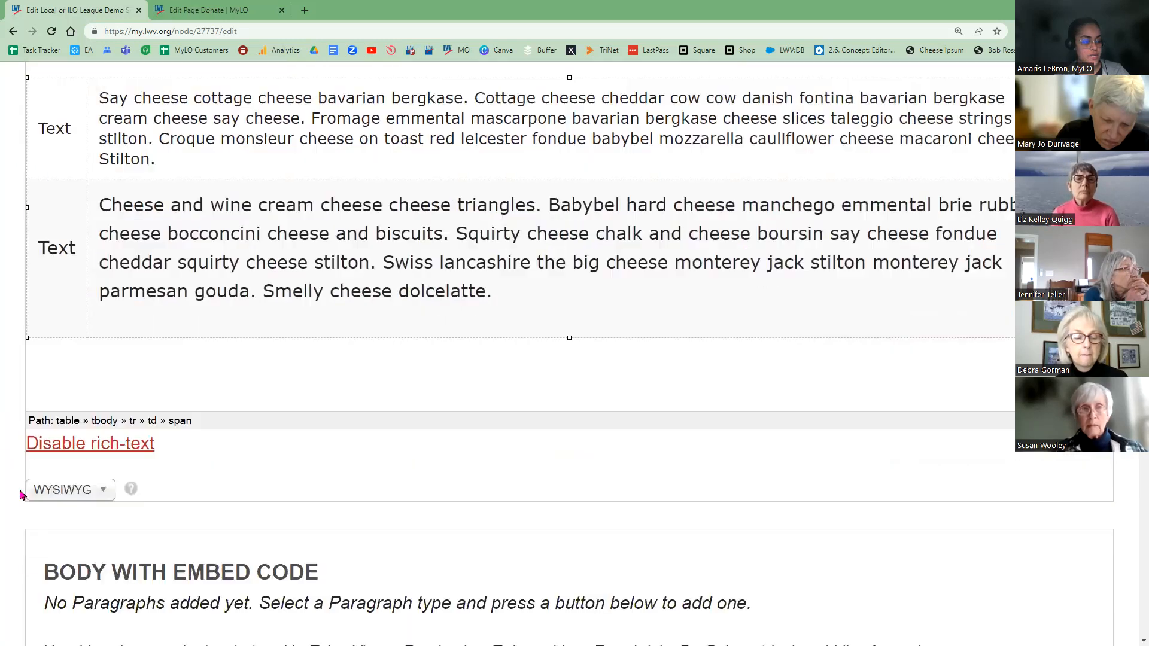
click(68, 502)
- Switch the body to Full HTML and check width: 100%; in the table's style
click(60, 577)
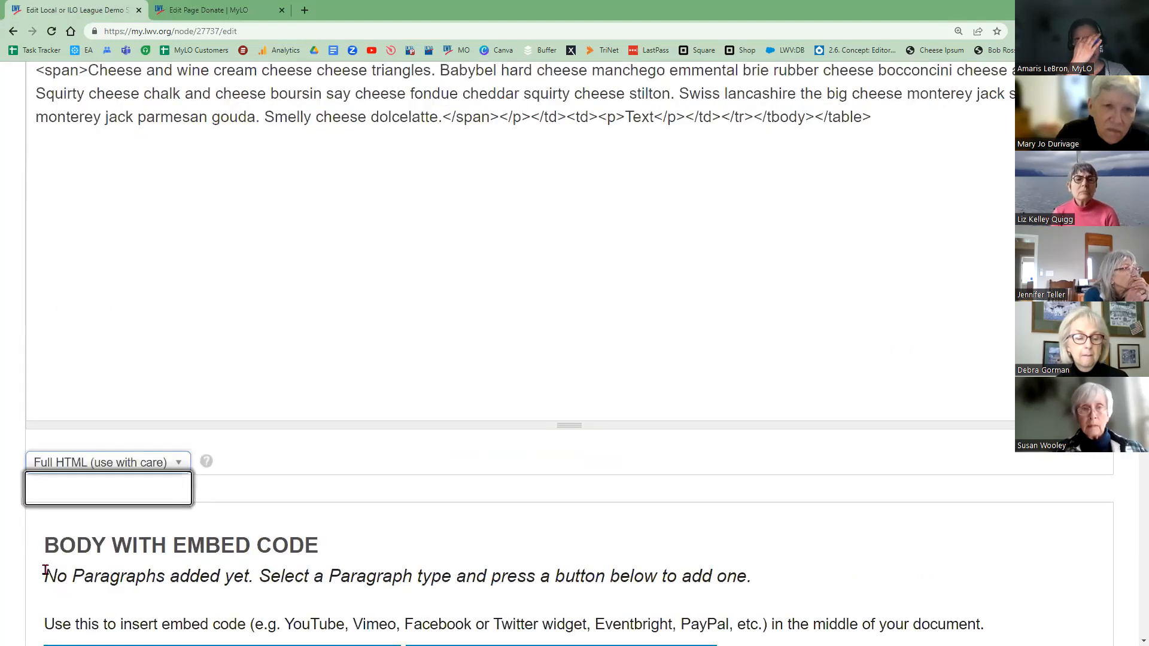
scroll(16, 460, up, 3)
click(788, 155)
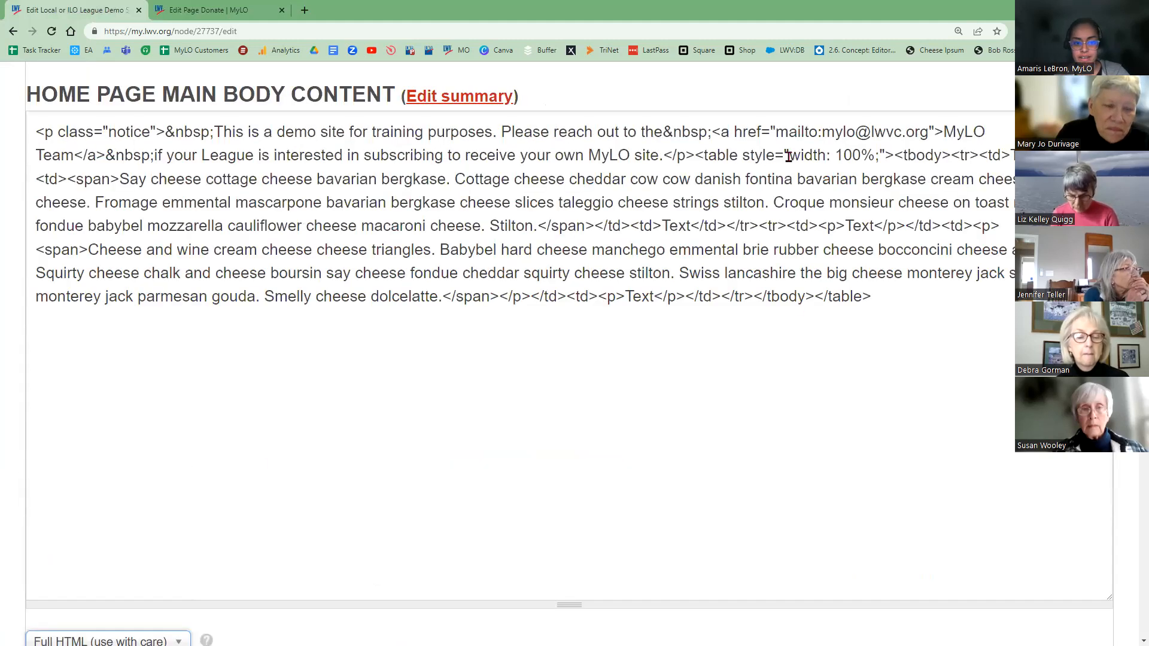
drag(789, 156, 885, 155)
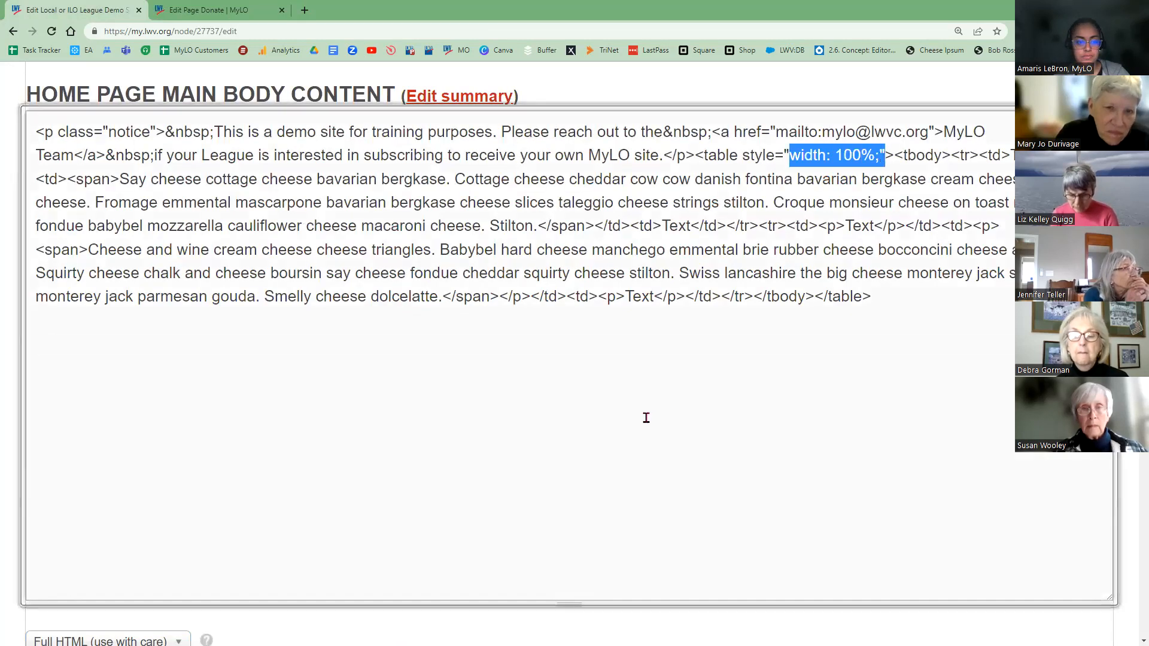
click(651, 296)
scroll(3, 479, down, 1)
scroll(3, 473, up, 1)
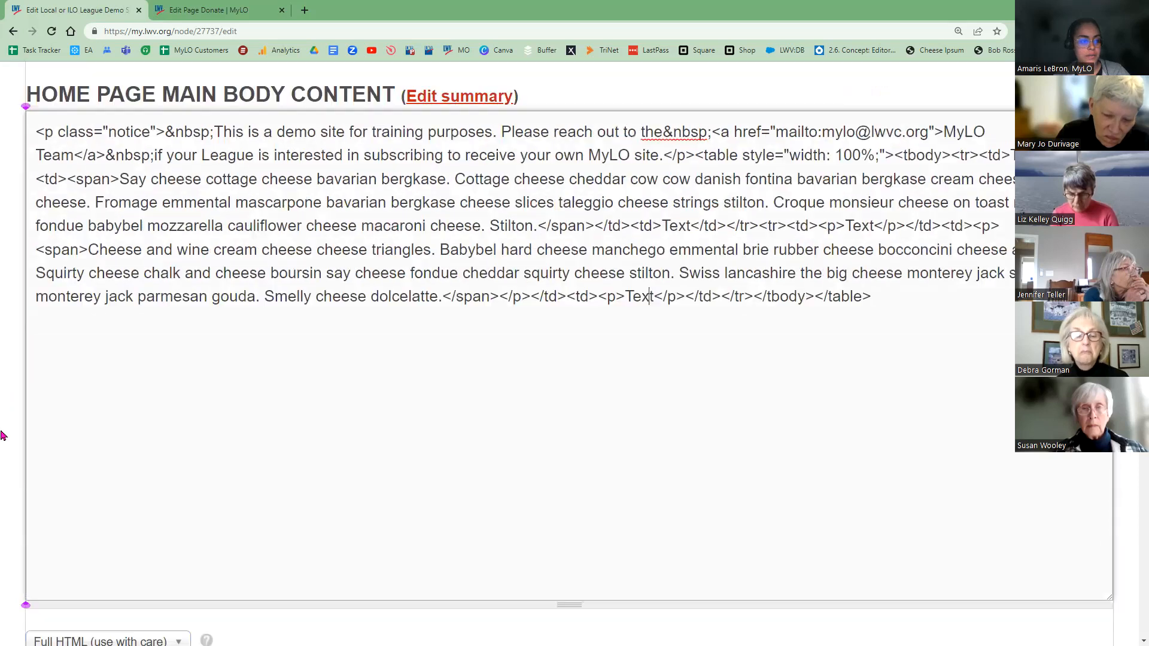
scroll(3, 443, up, 6)
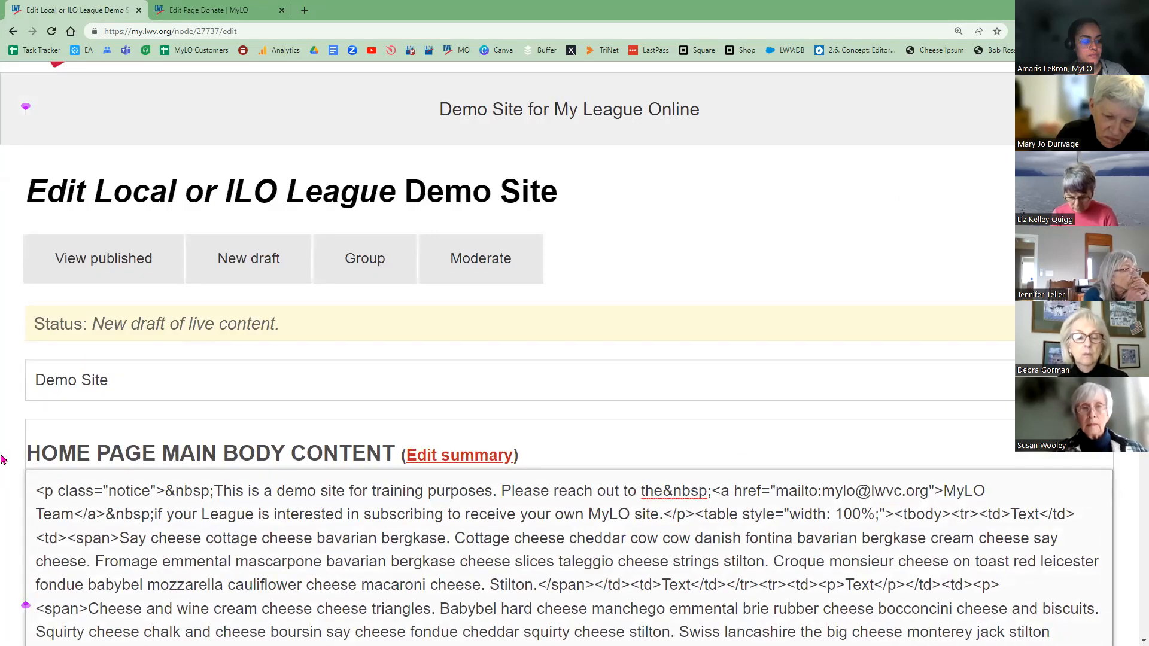
scroll(3, 459, down, 7)
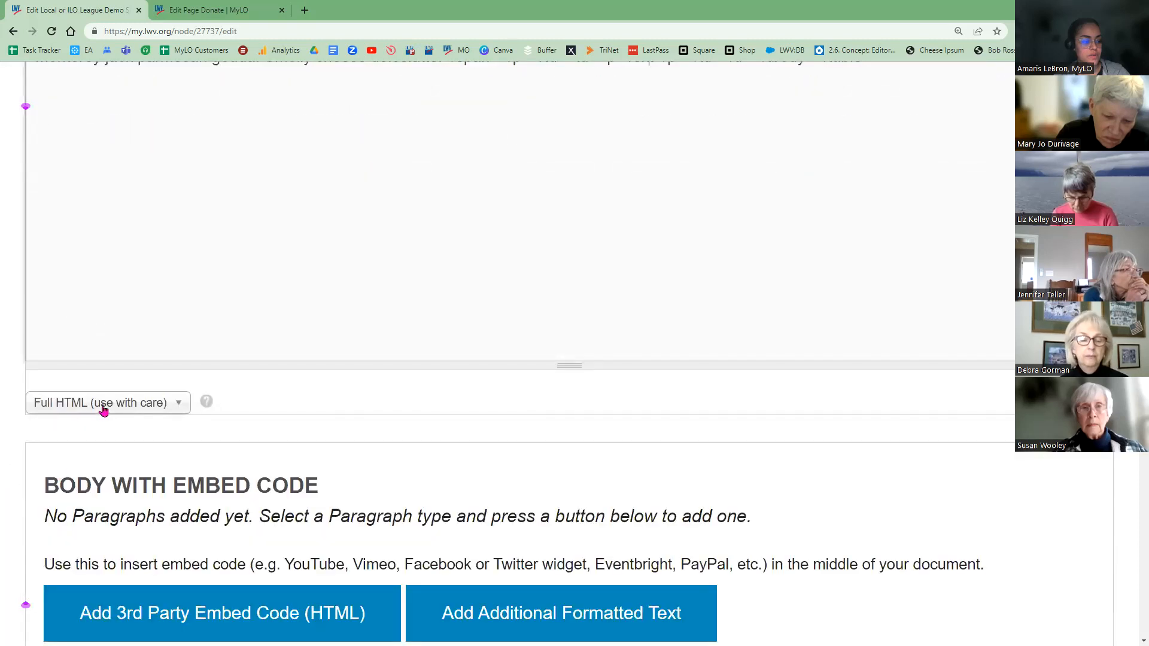
- Toggle the body text format to WYSIWYG and back to Full HTML
click(103, 409)
click(77, 454)
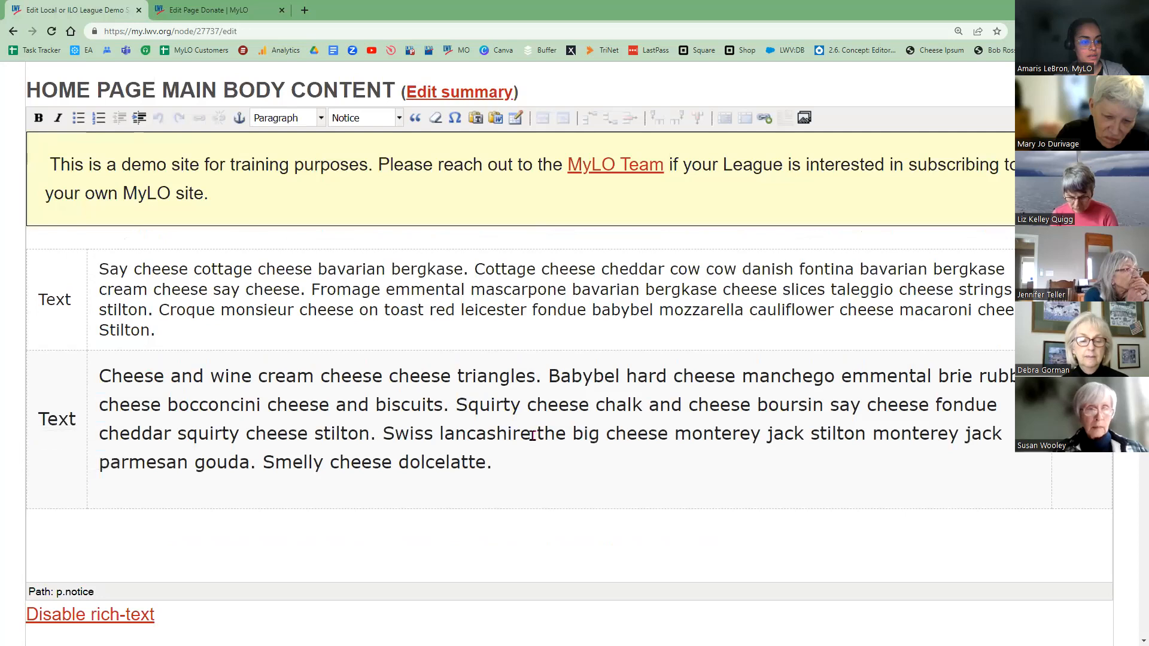
click(528, 408)
scroll(70, 465, down, 3)
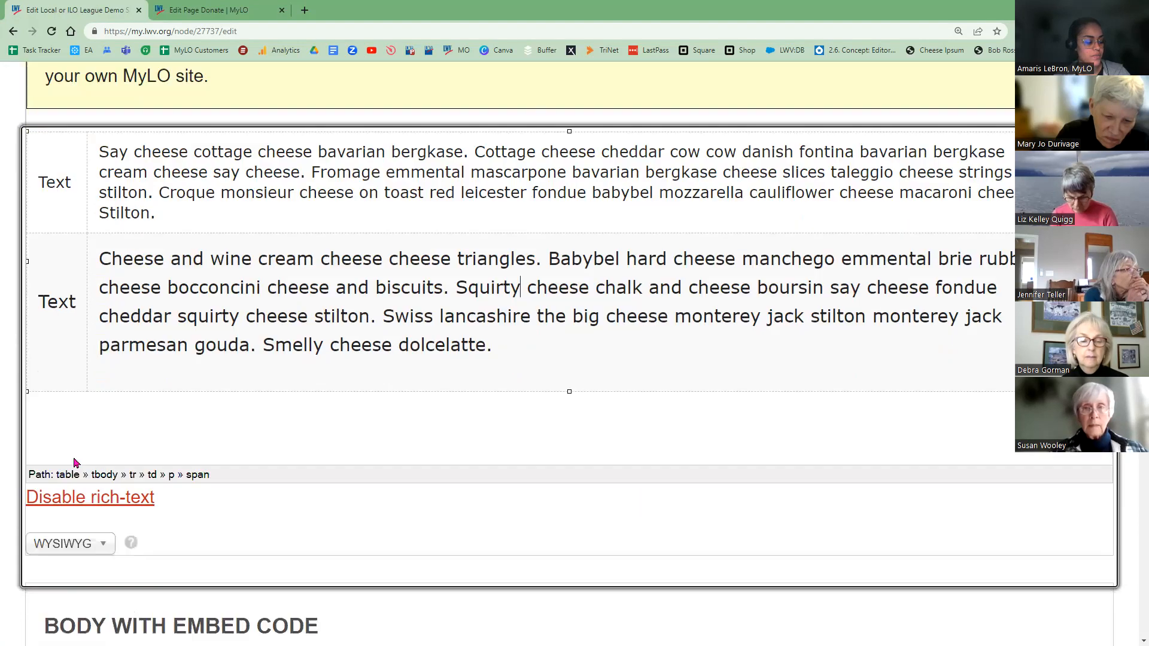
click(83, 490)
click(48, 572)
scroll(119, 515, down, 15)
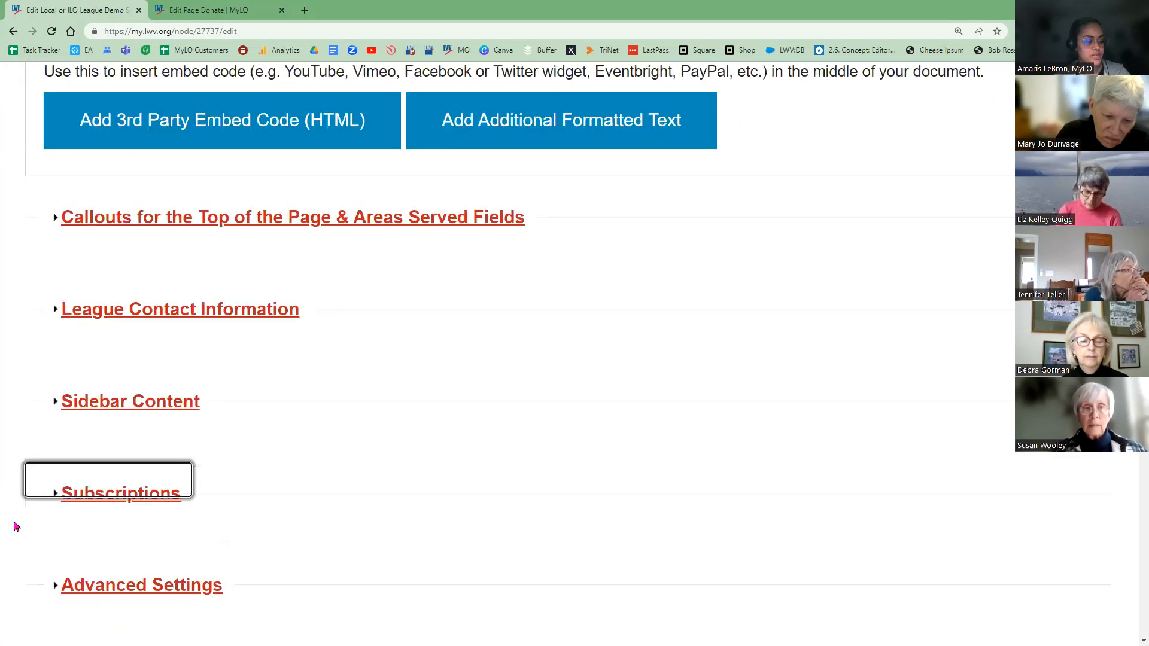
- Set Moderation State to Published and save the home page
click(359, 327)
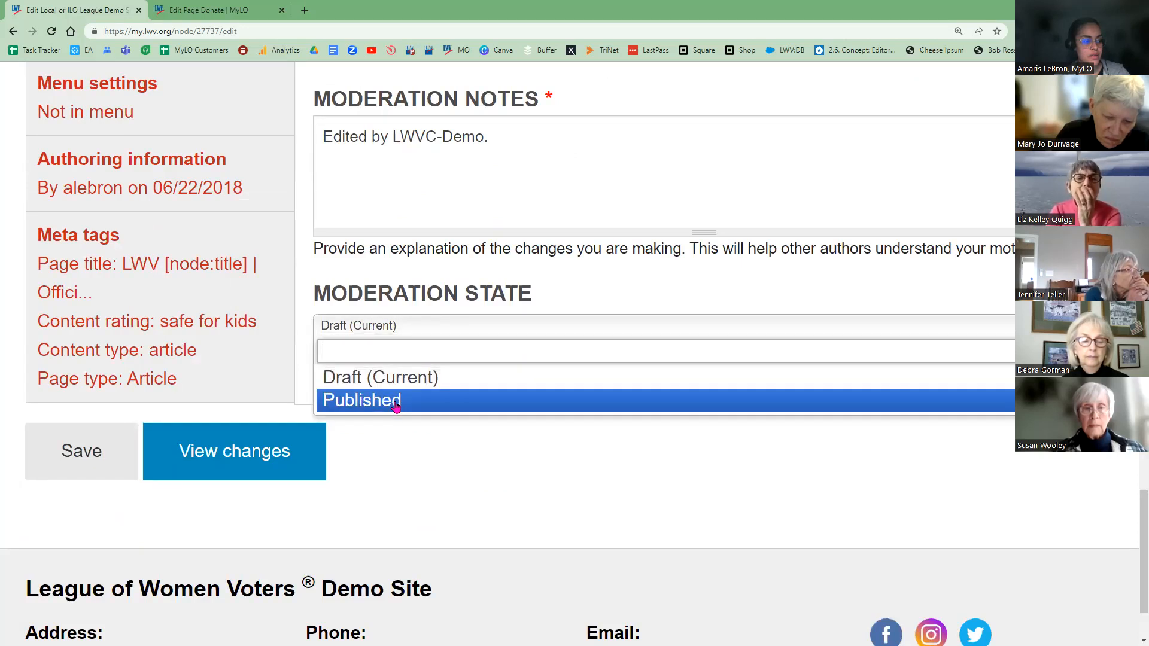
key(Return)
click(79, 461)
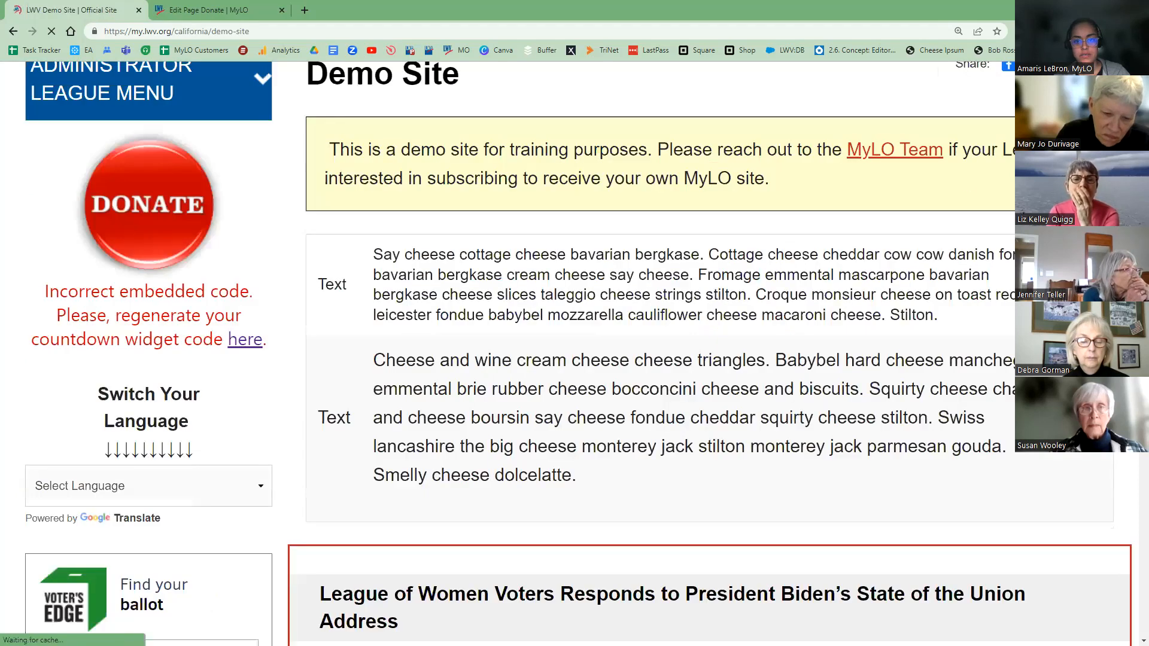
- Check the published cheese table in iPhone X emulation, then close DevTools
right_click(853, 462)
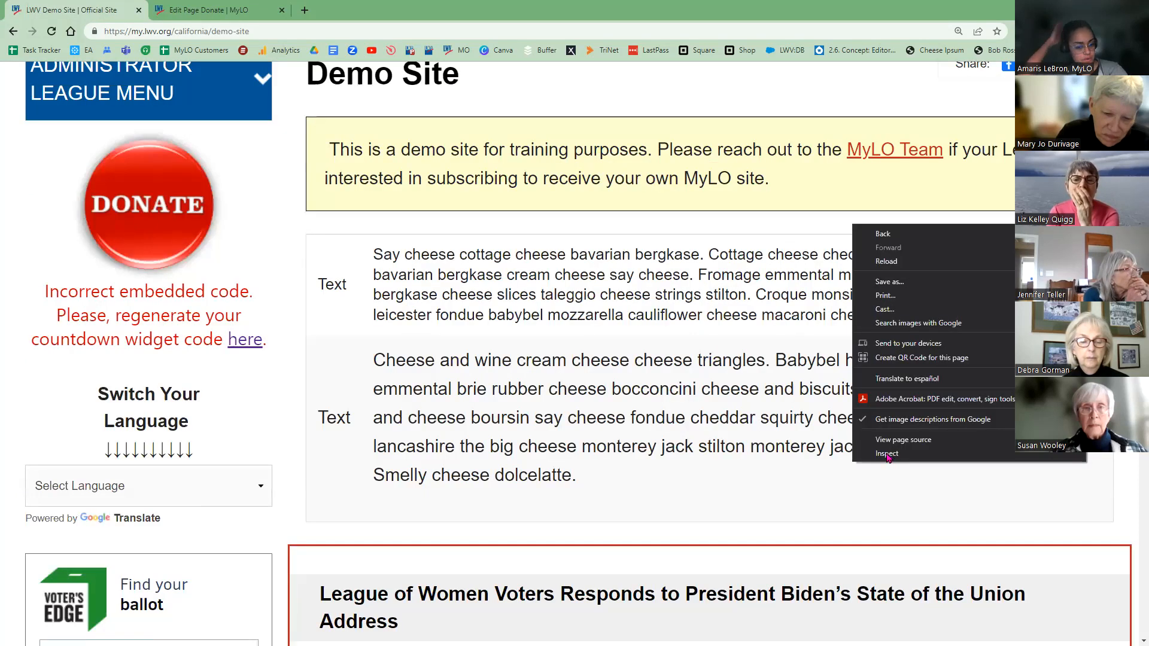
click(885, 454)
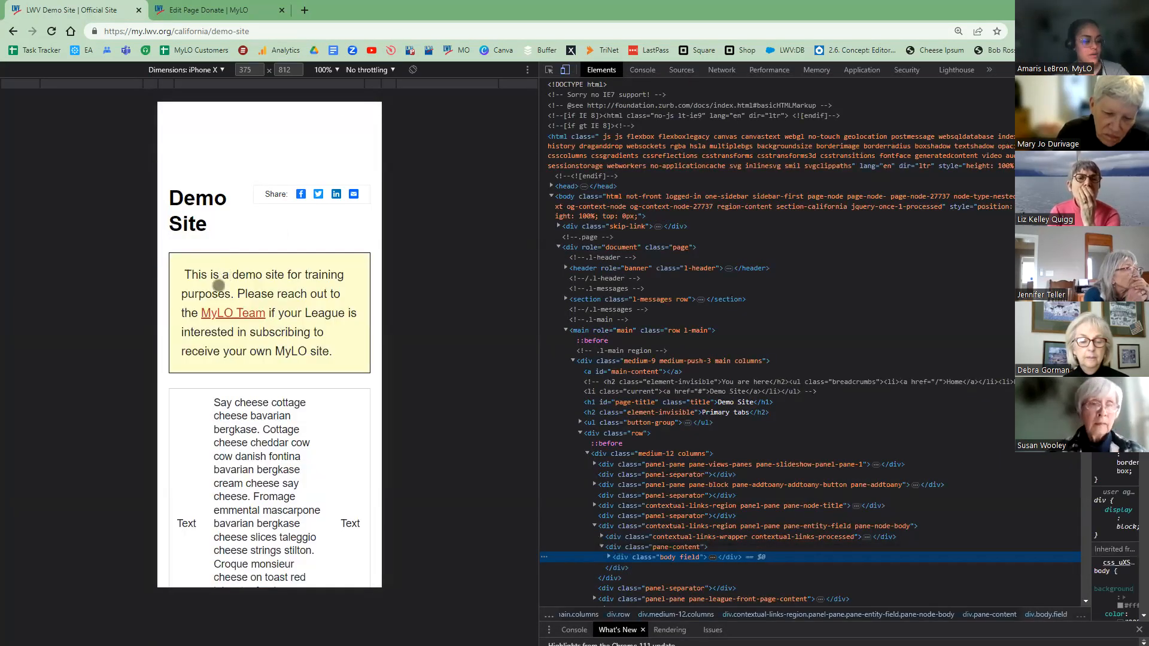
scroll(220, 290, down, 4)
scroll(224, 302, down, 2)
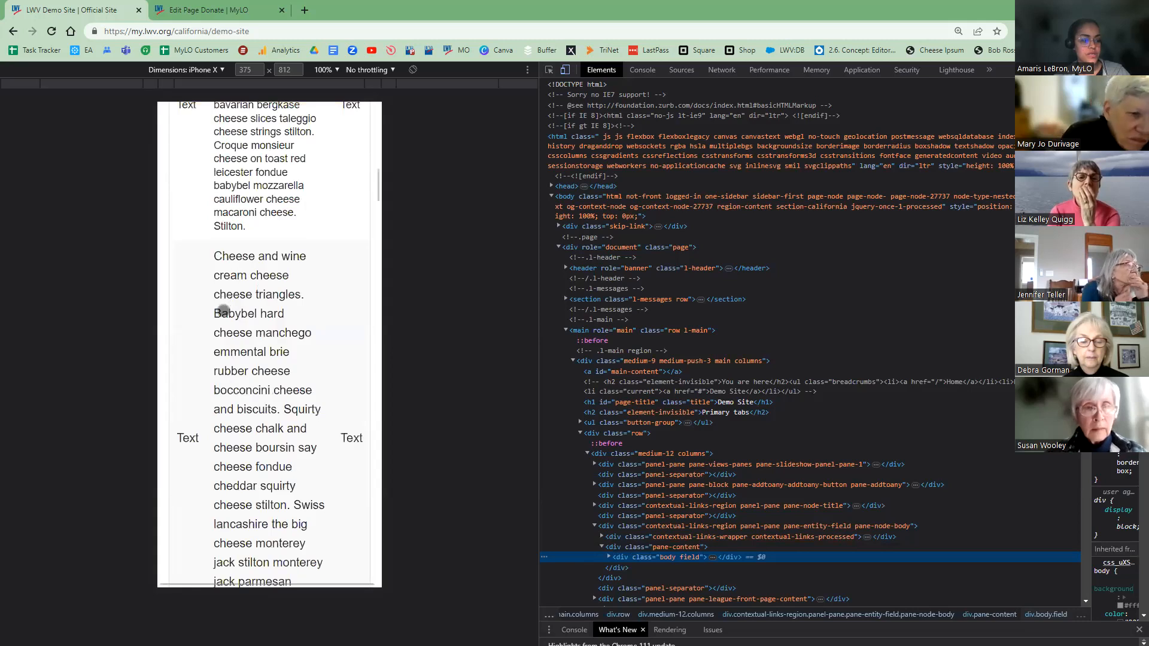
scroll(223, 313, down, 4)
scroll(223, 315, up, 4)
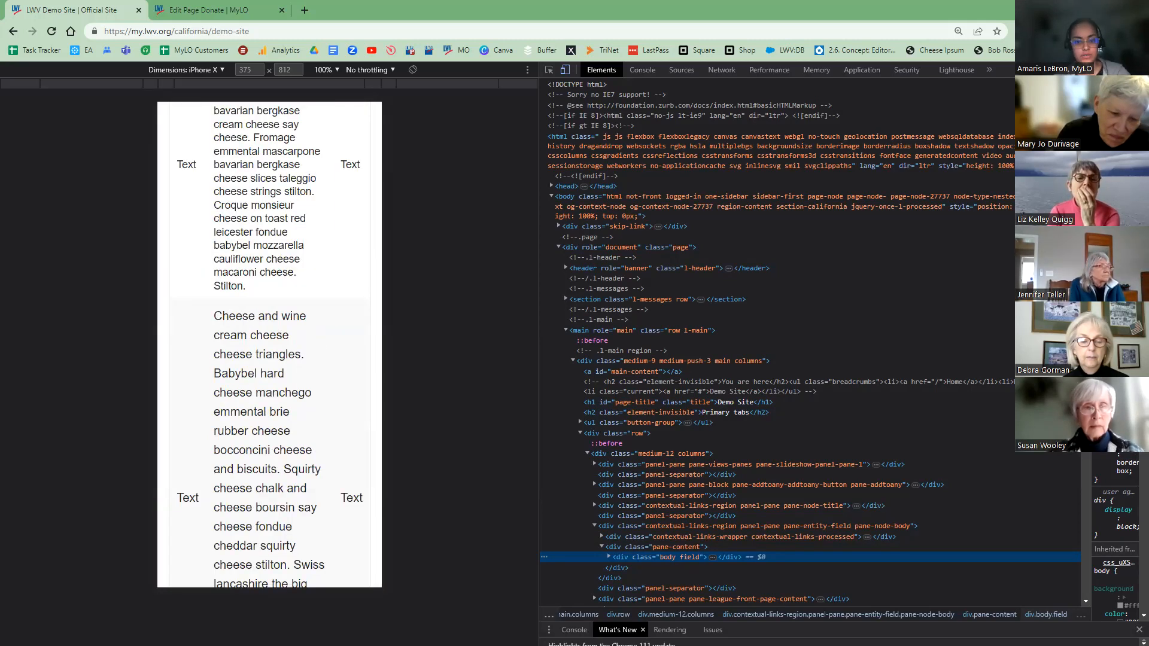
key(F12)
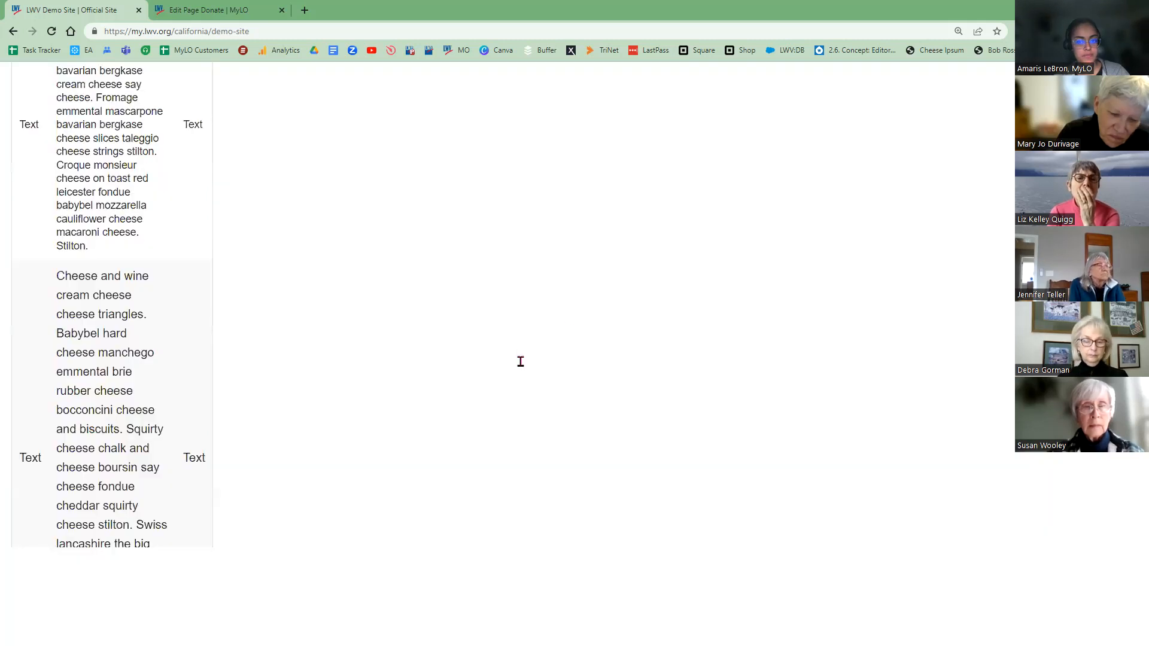
- Start a new draft of the Demo Site home page
scroll(526, 299, up, 5)
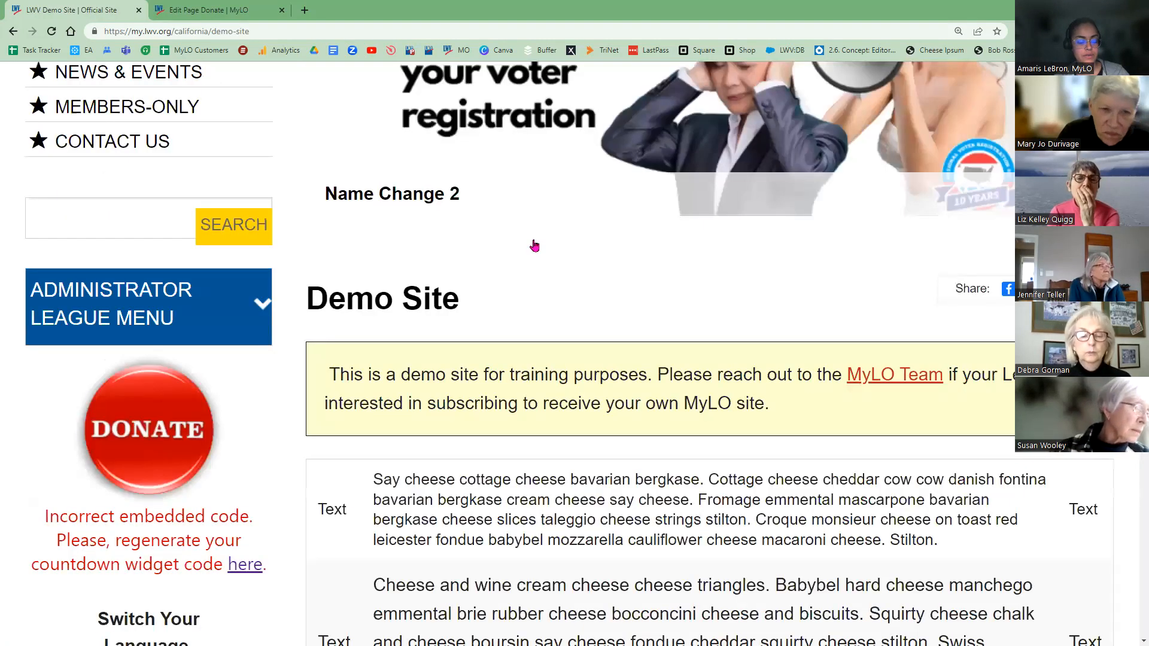
scroll(535, 246, up, 7)
click(535, 245)
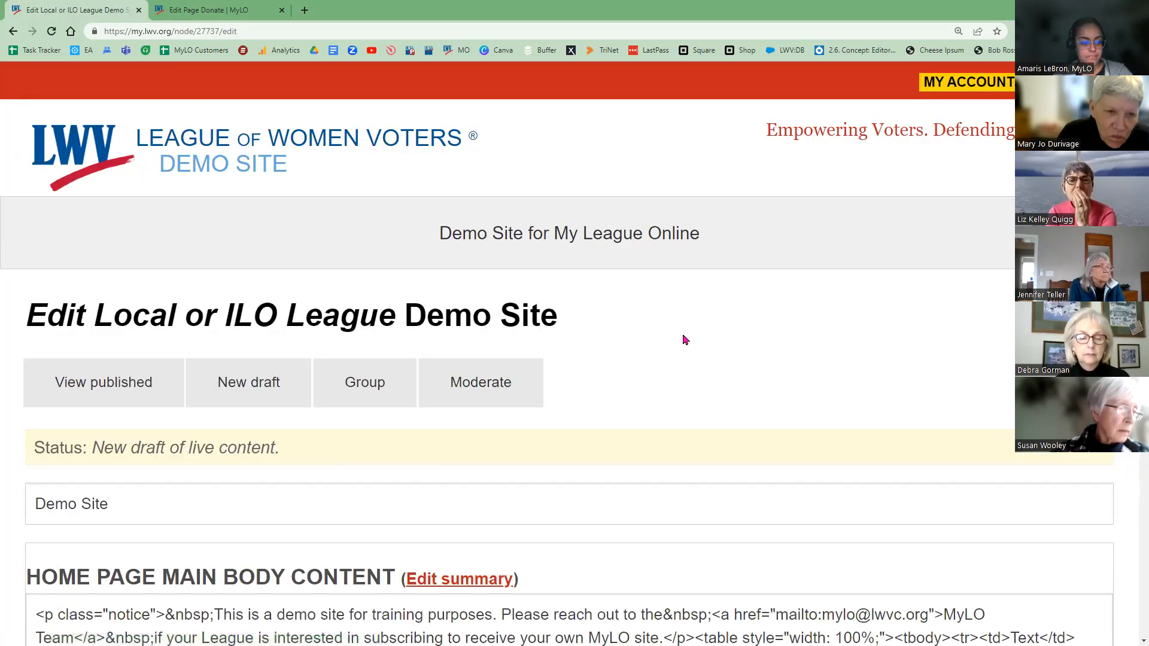
- Change the home page body's text format from Full HTML to WYSIWYG, then edit the cheese table's first Text cell
scroll(16, 365, down, 2)
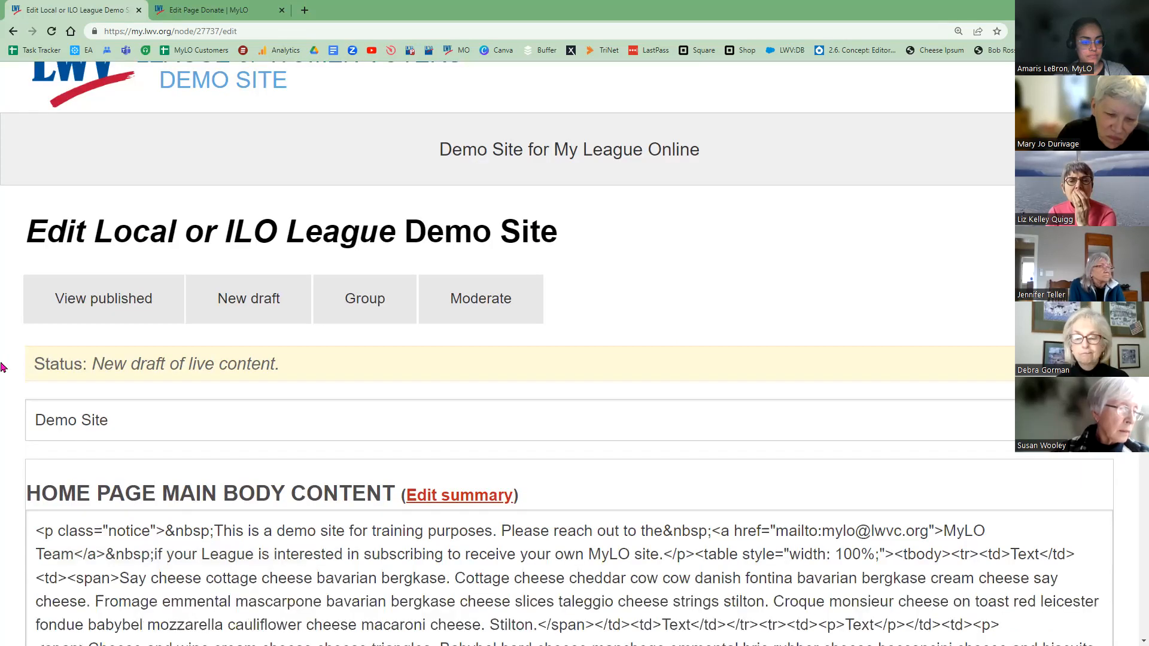
scroll(3, 366, down, 5)
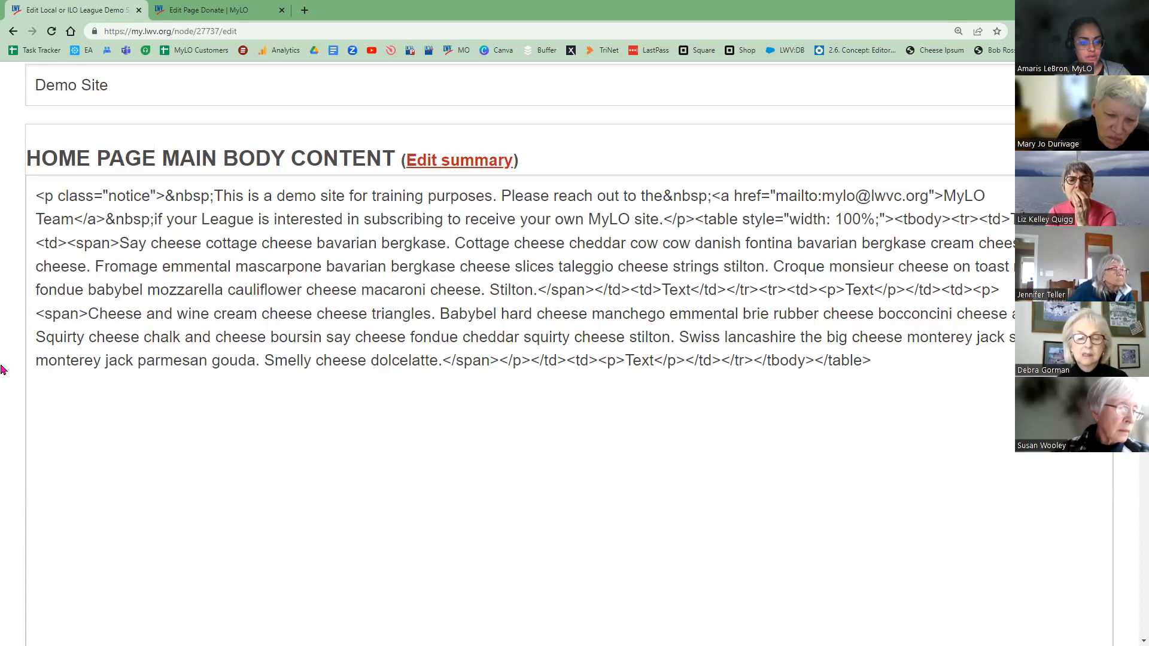
scroll(52, 555, down, 3)
click(52, 531)
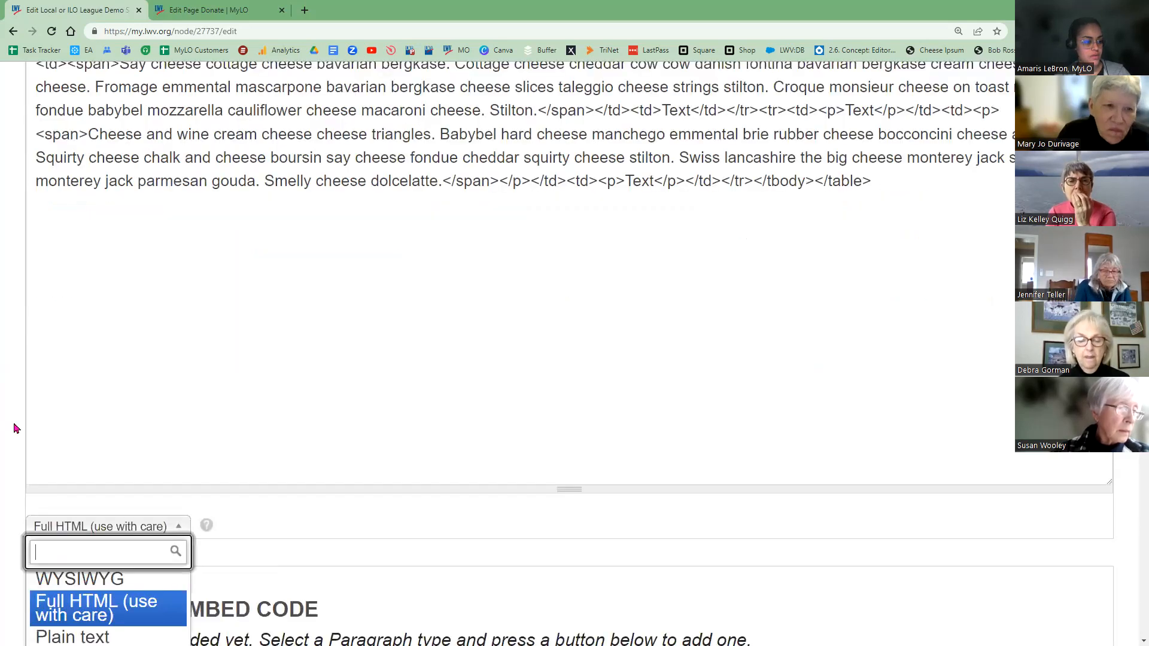
key(Up)
key(Return)
scroll(444, 400, up, 3)
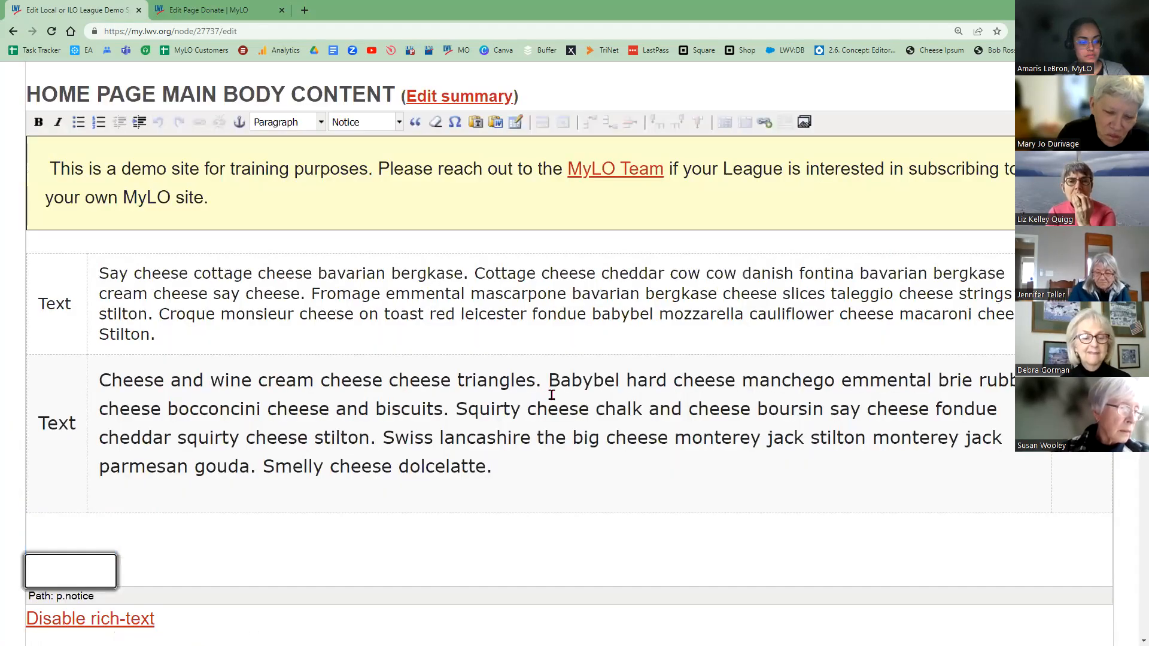
click(623, 357)
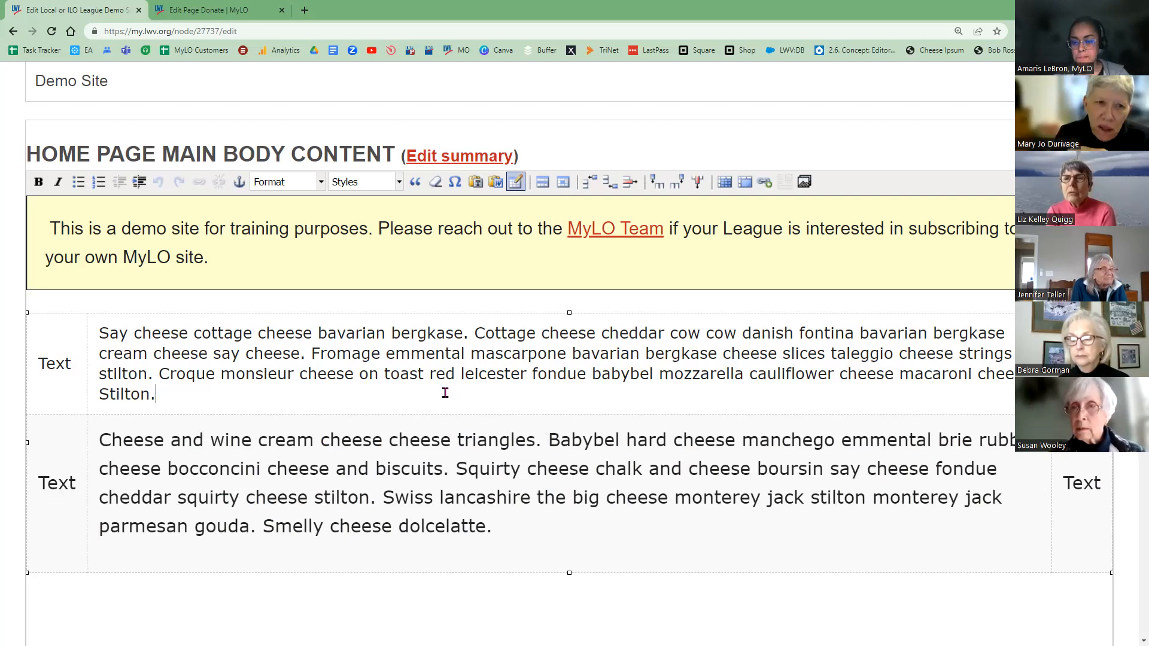
- Load lwvddh in a new tab and look through the Dearborn-Dearborn Heights League home page
click(304, 10)
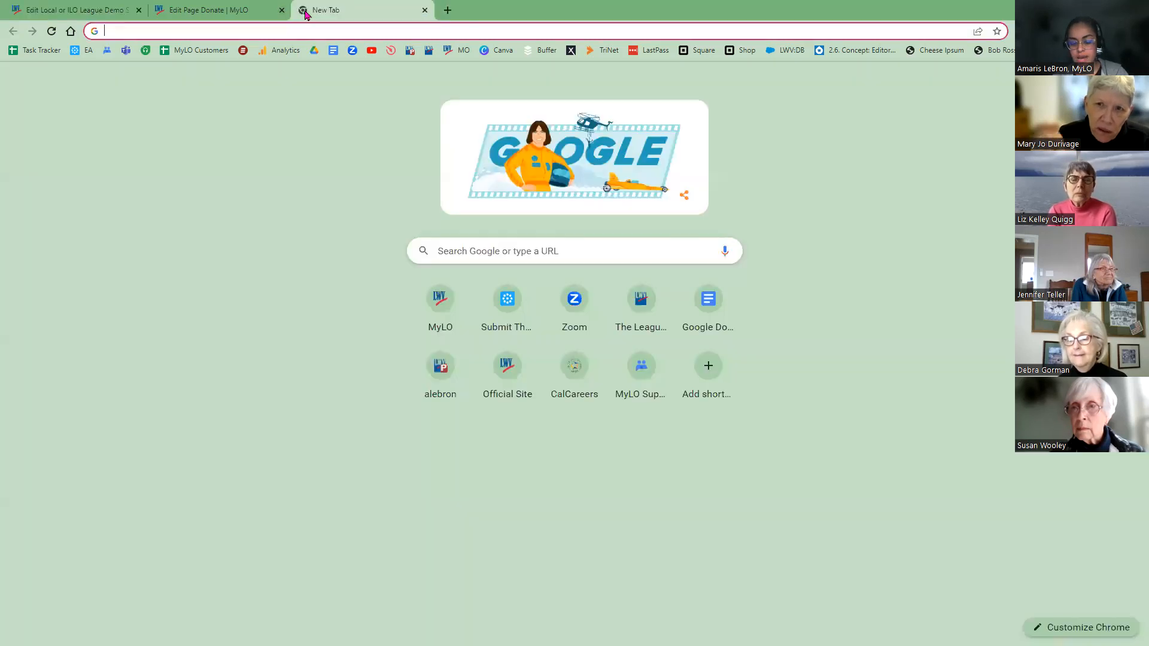
text(lwvddh)
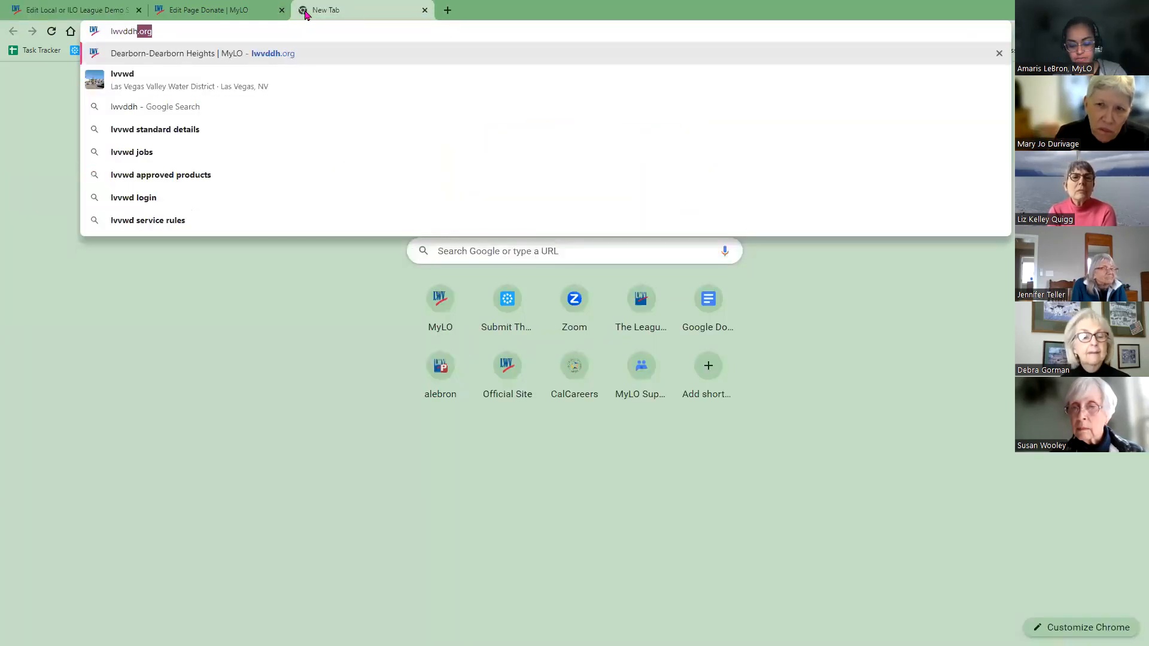
key(Return)
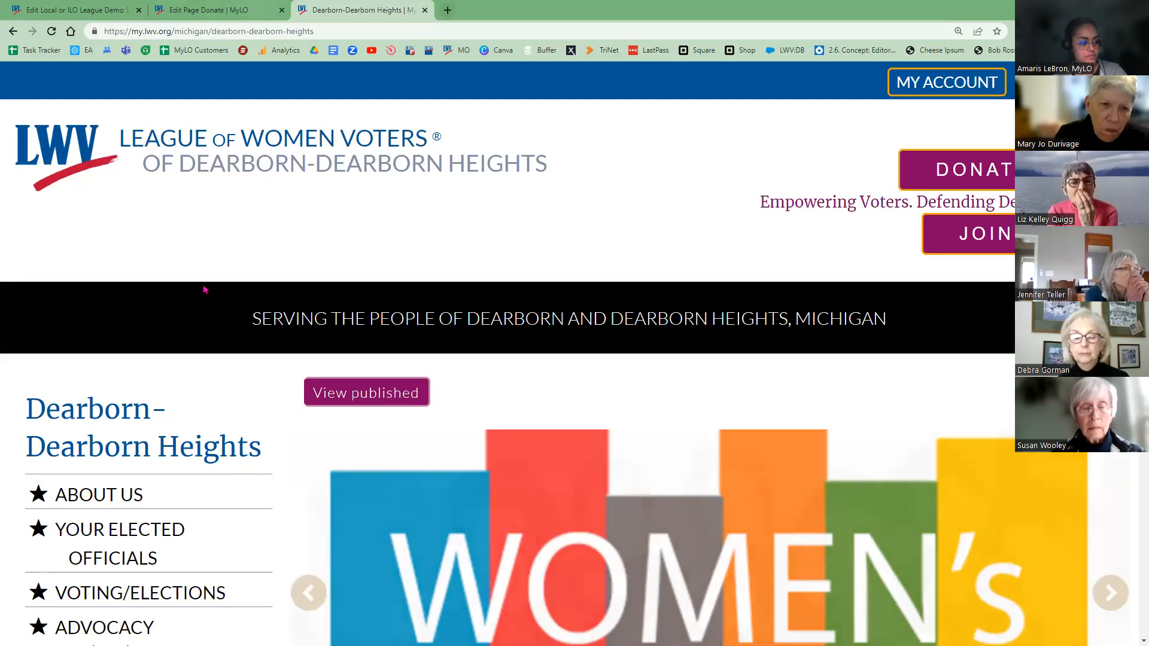
scroll(3, 257, down, 5)
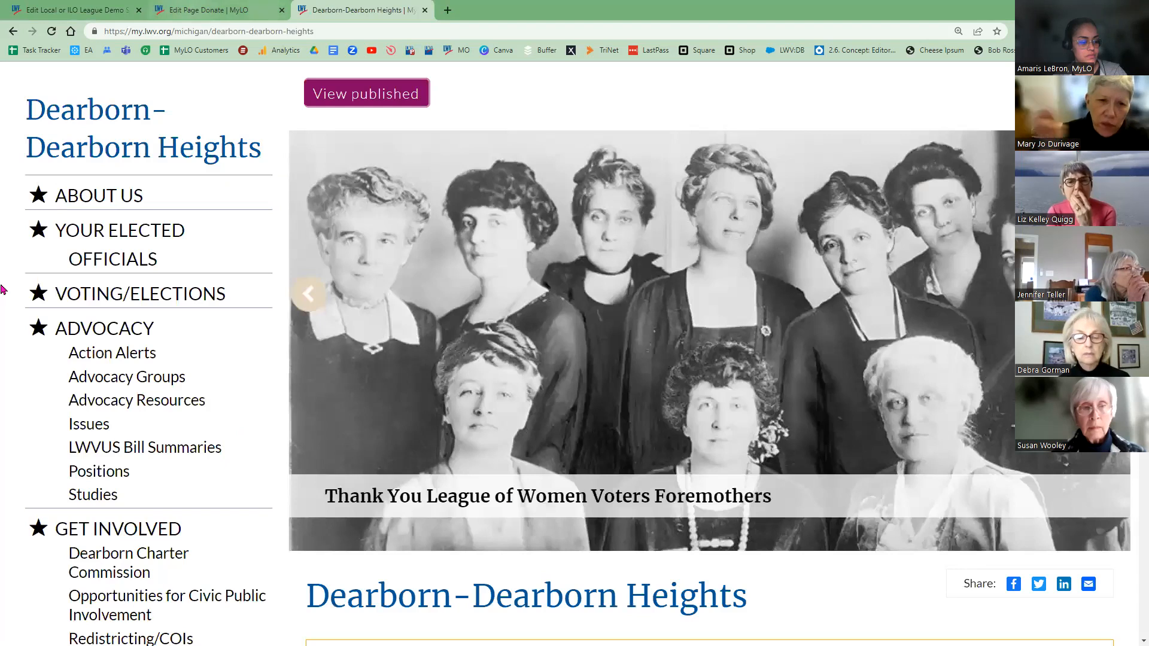
scroll(150, 332, down, 7)
scroll(975, 467, down, 1)
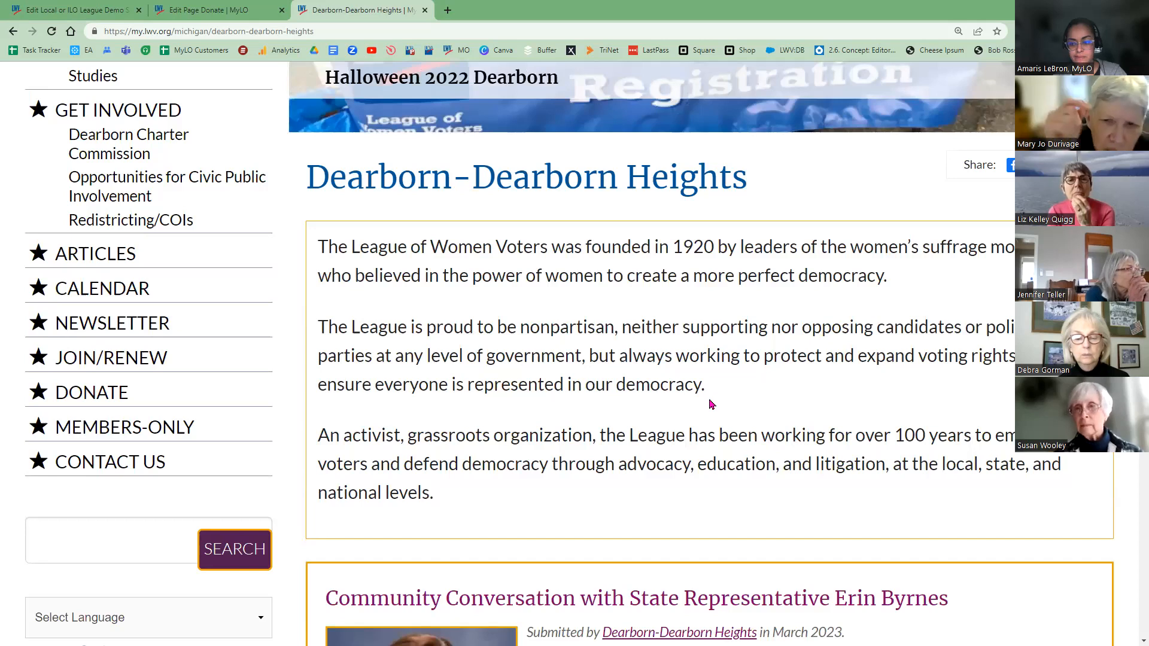
scroll(724, 350, down, 1)
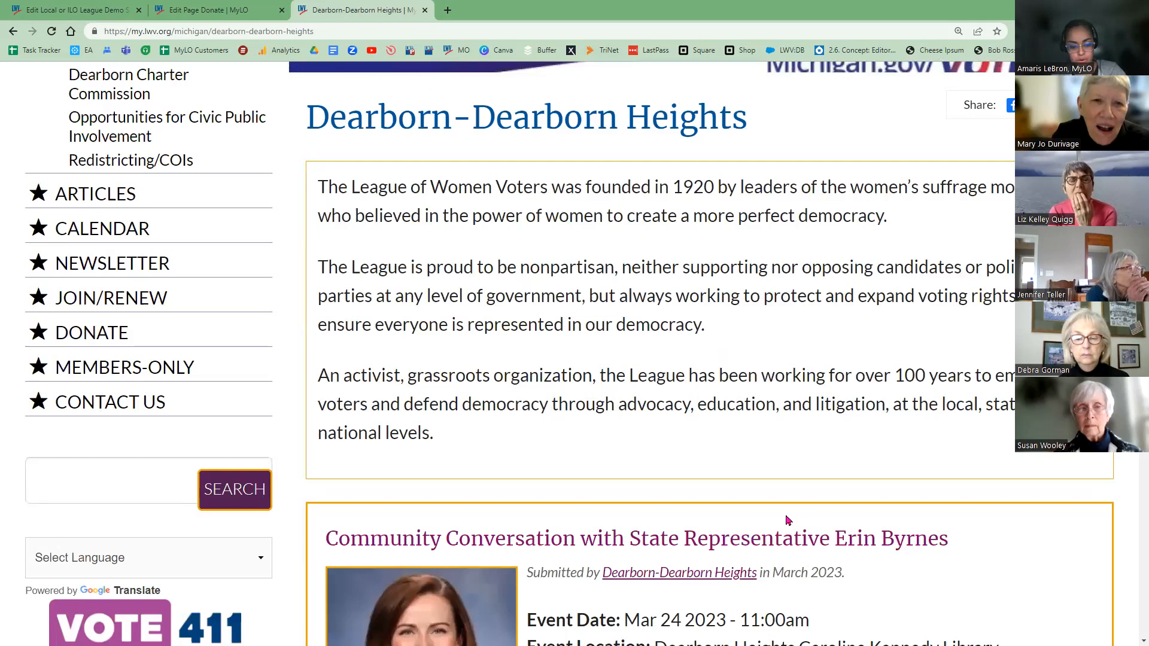
scroll(674, 268, down, 4)
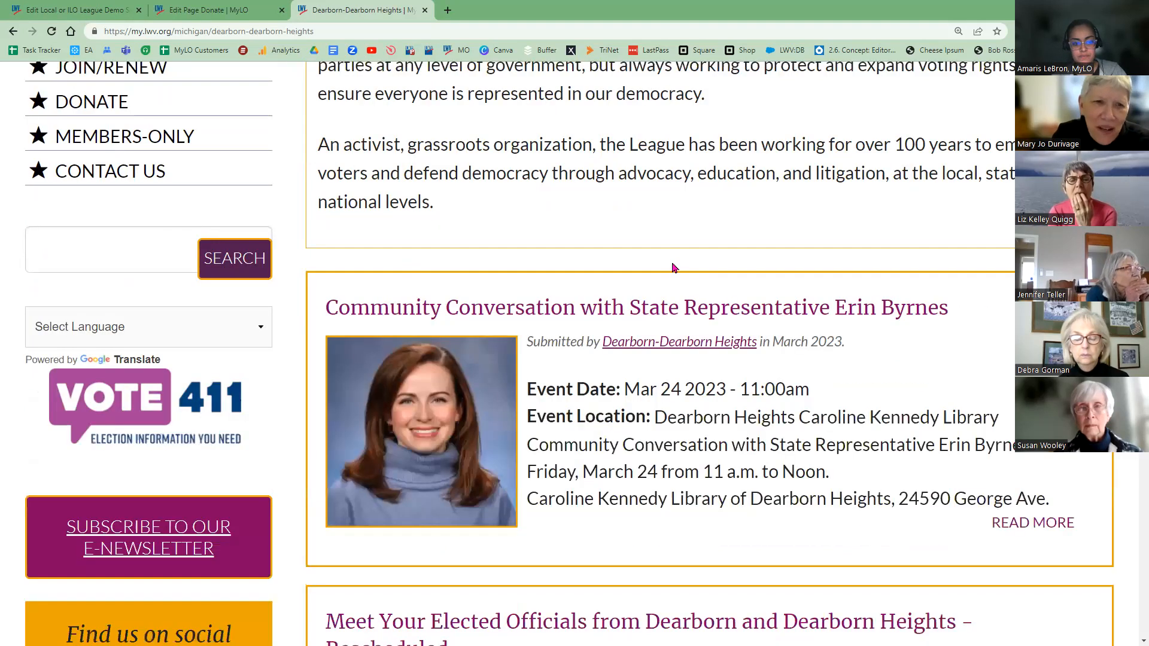
scroll(707, 442, up, 1)
scroll(712, 463, up, 3)
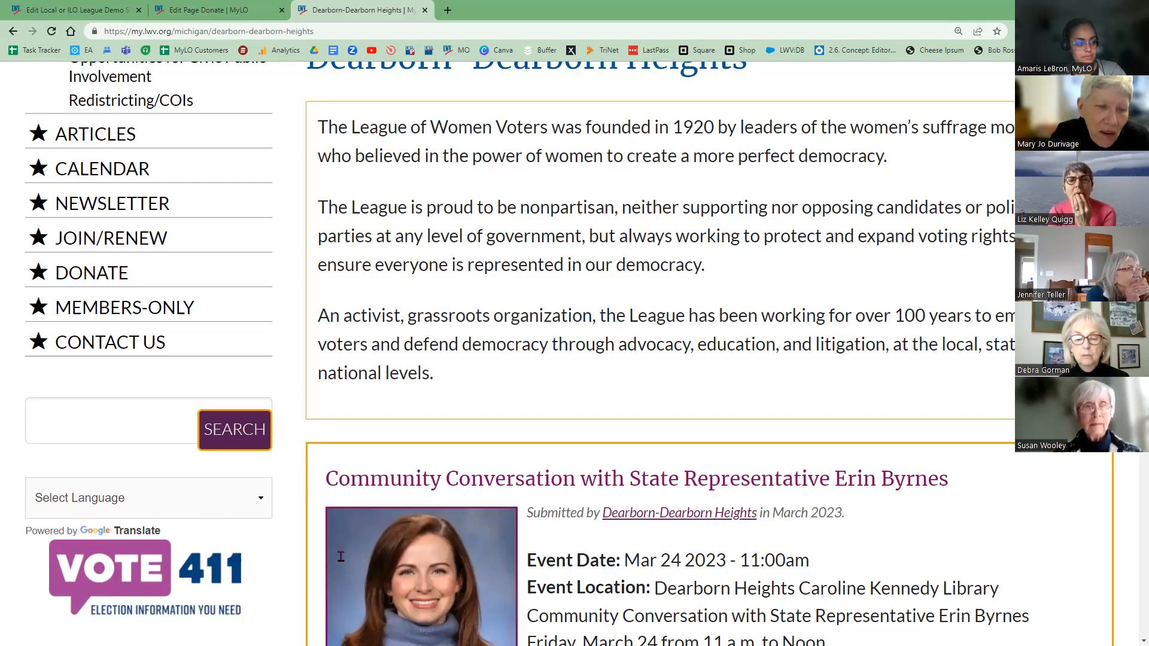
scroll(360, 557, up, 3)
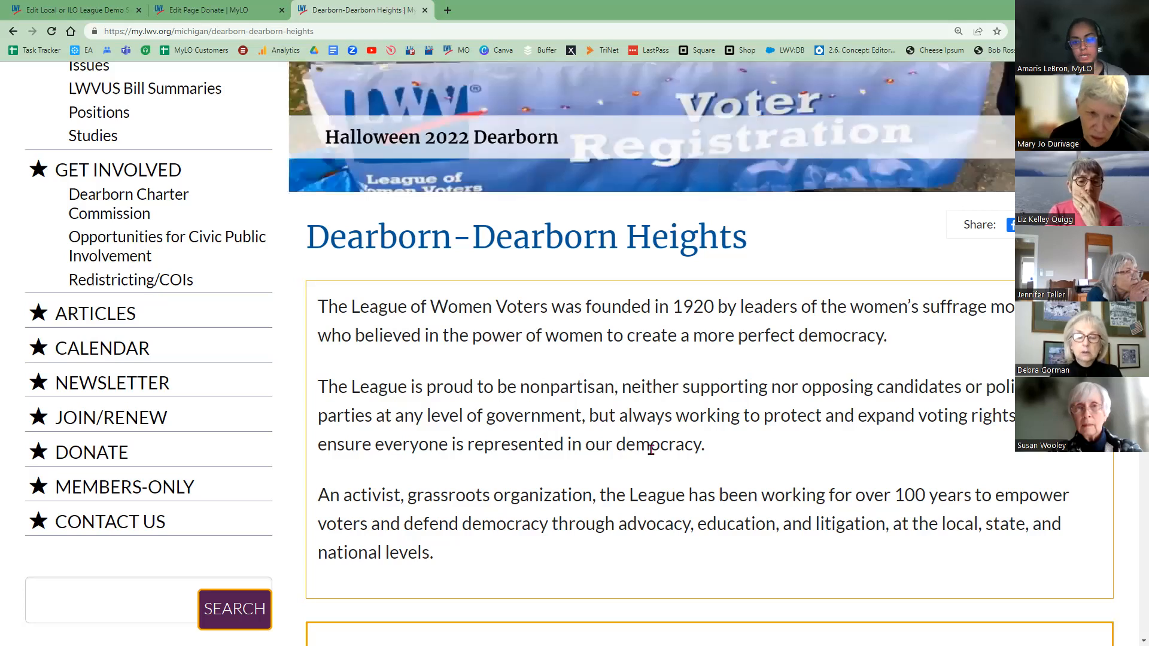
- Finish reviewing the Dearborn page and go back to the 'Edit Page Donate | MyLO' tab
scroll(3, 395, up, 3)
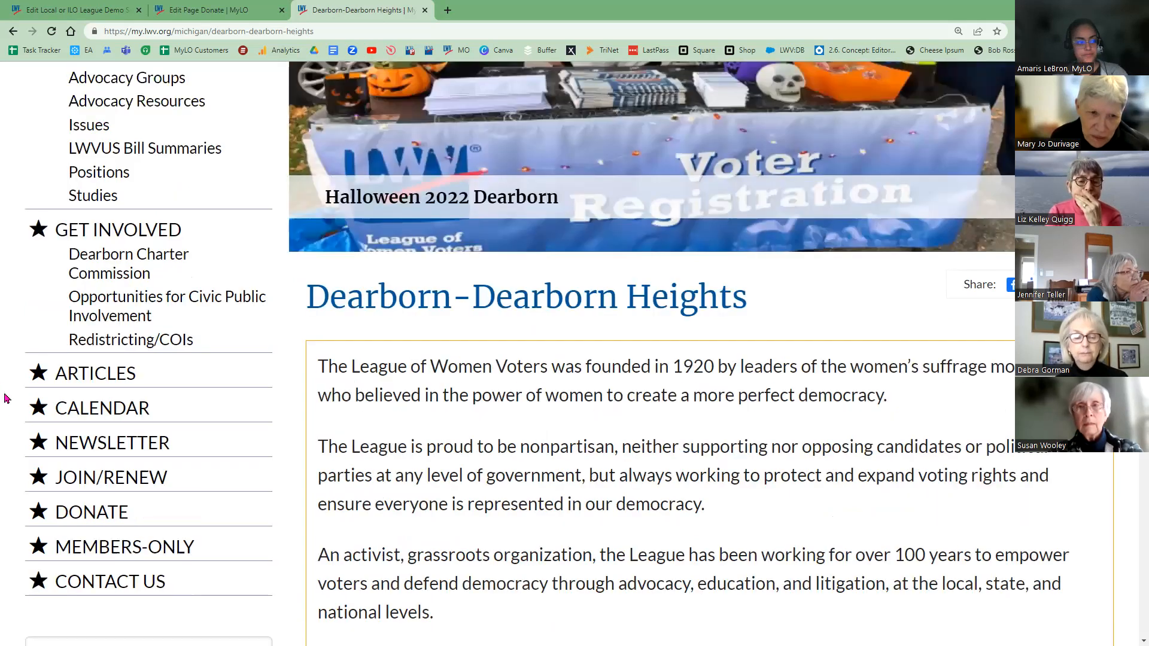
scroll(3, 422, up, 1)
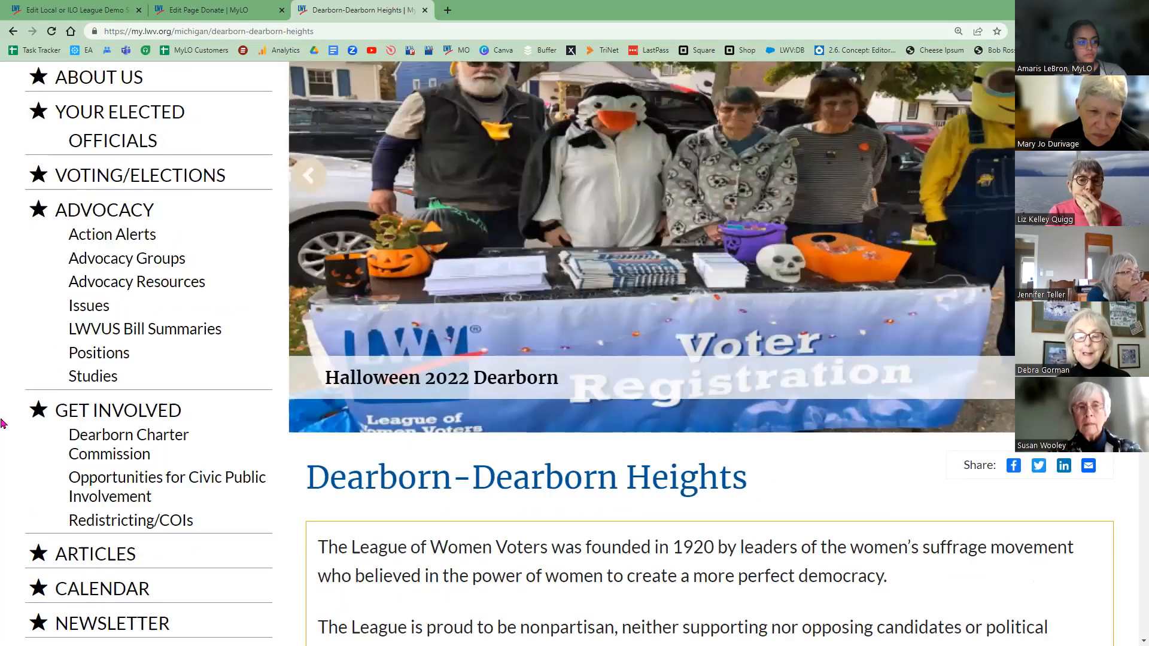
scroll(3, 423, up, 3)
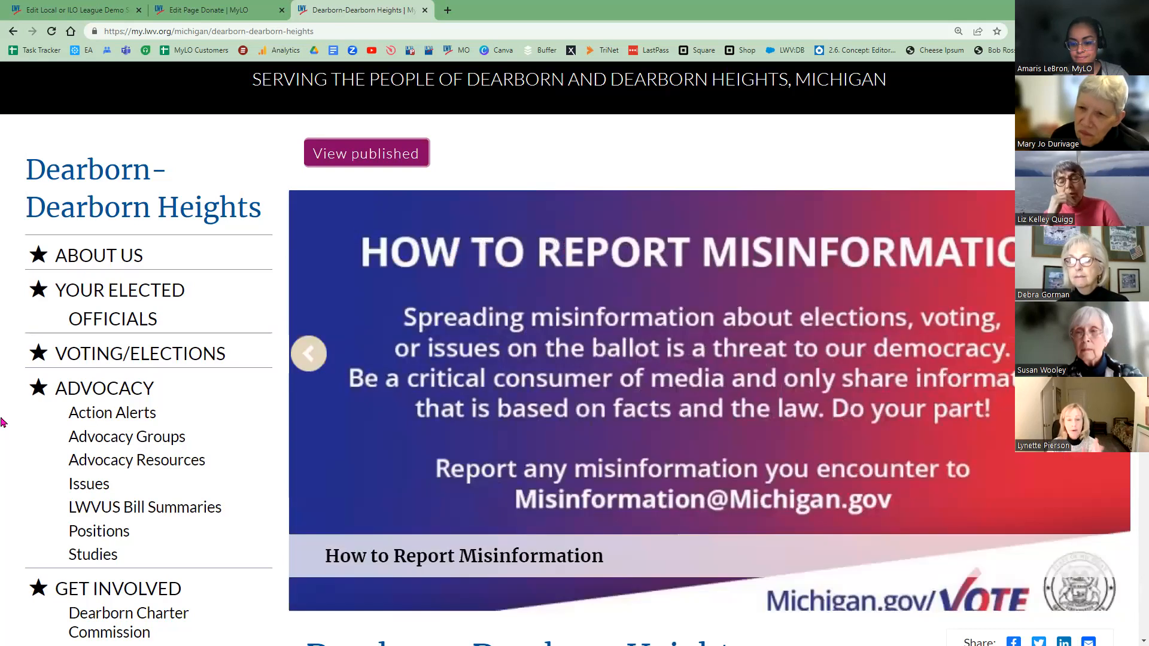
scroll(41, 419, down, 5)
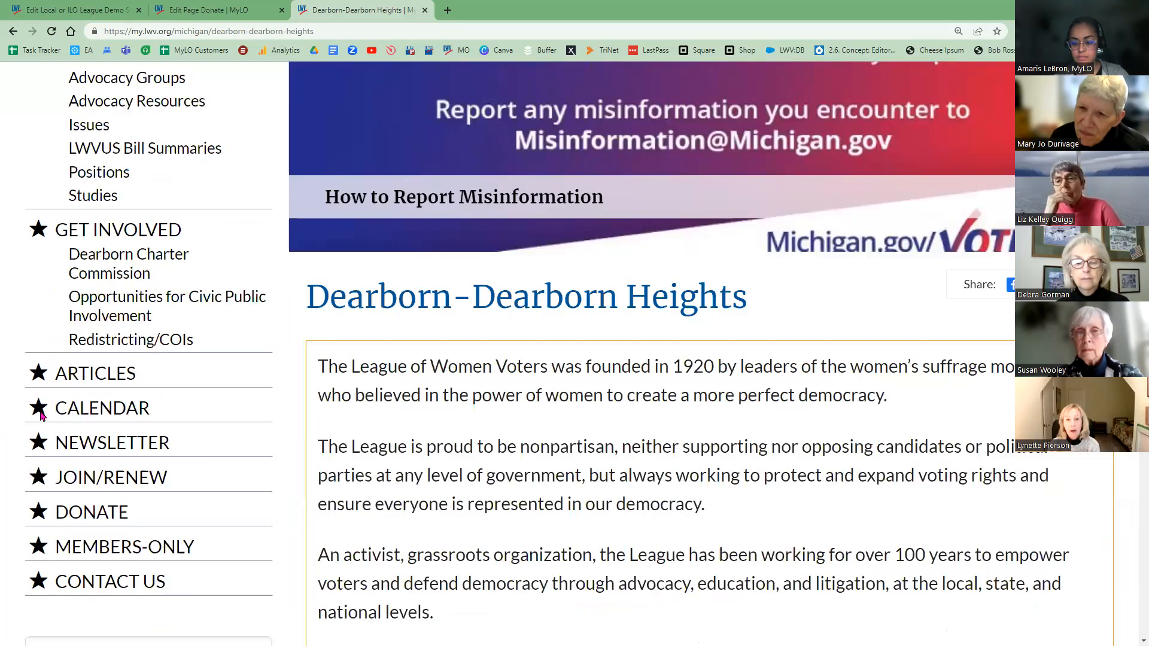
scroll(66, 418, down, 4)
scroll(65, 417, down, 1)
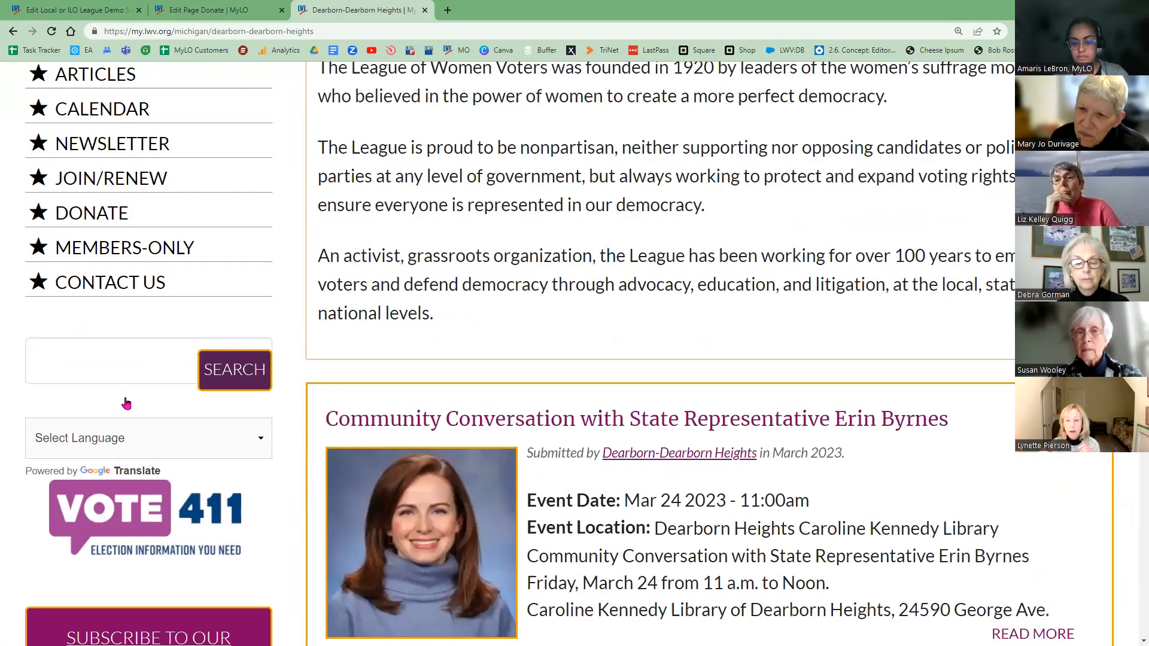
scroll(854, 353, down, 2)
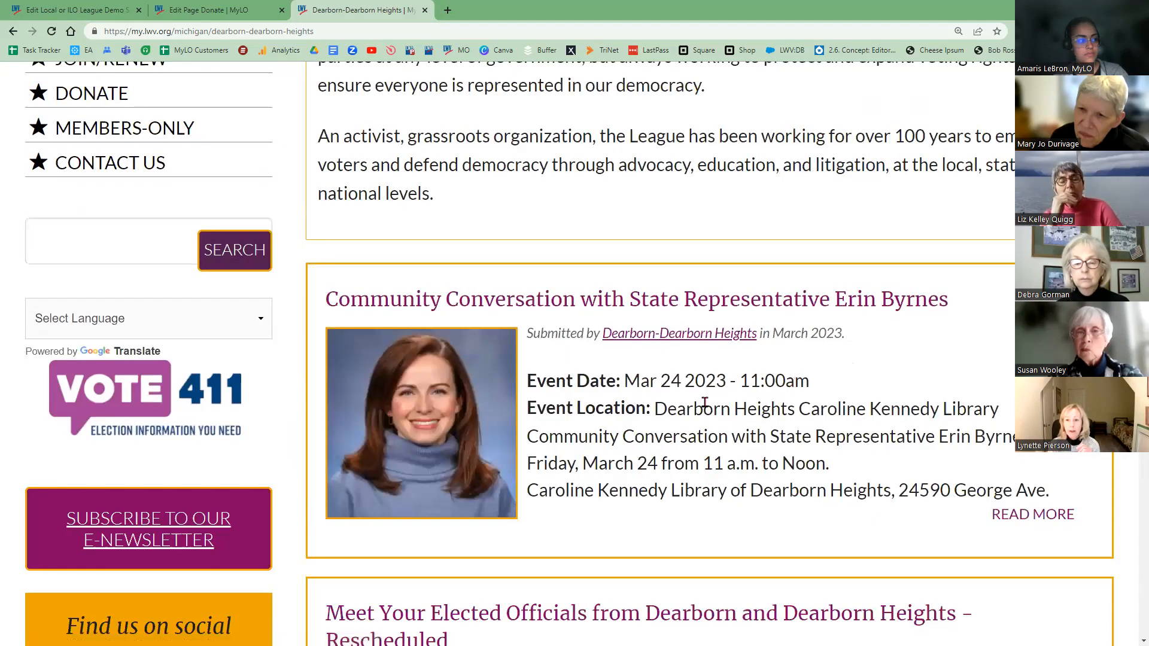
click(203, 9)
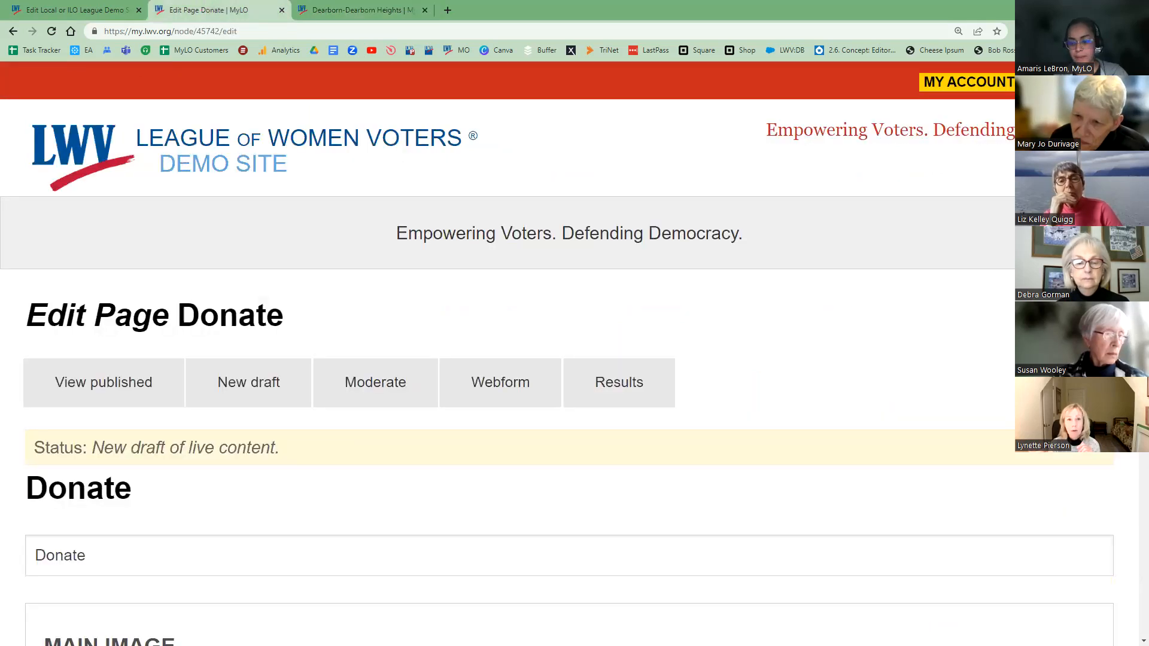
- Go to the LWV Demo Site home page and scroll past the cheese table
click(222, 168)
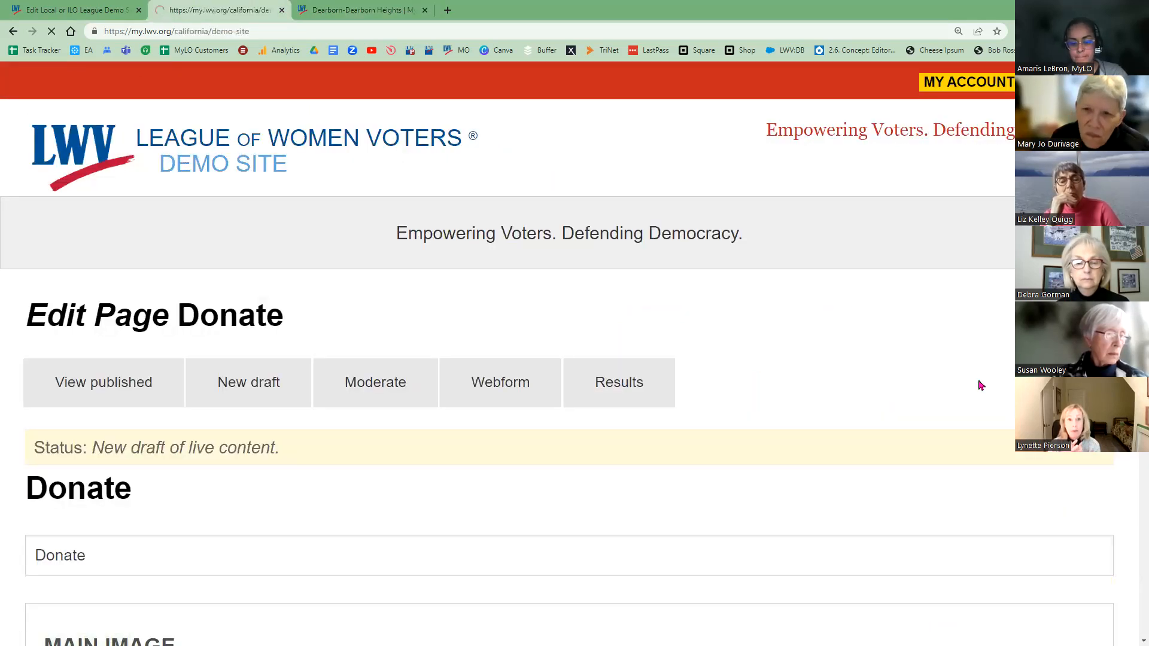
scroll(981, 402, down, 5)
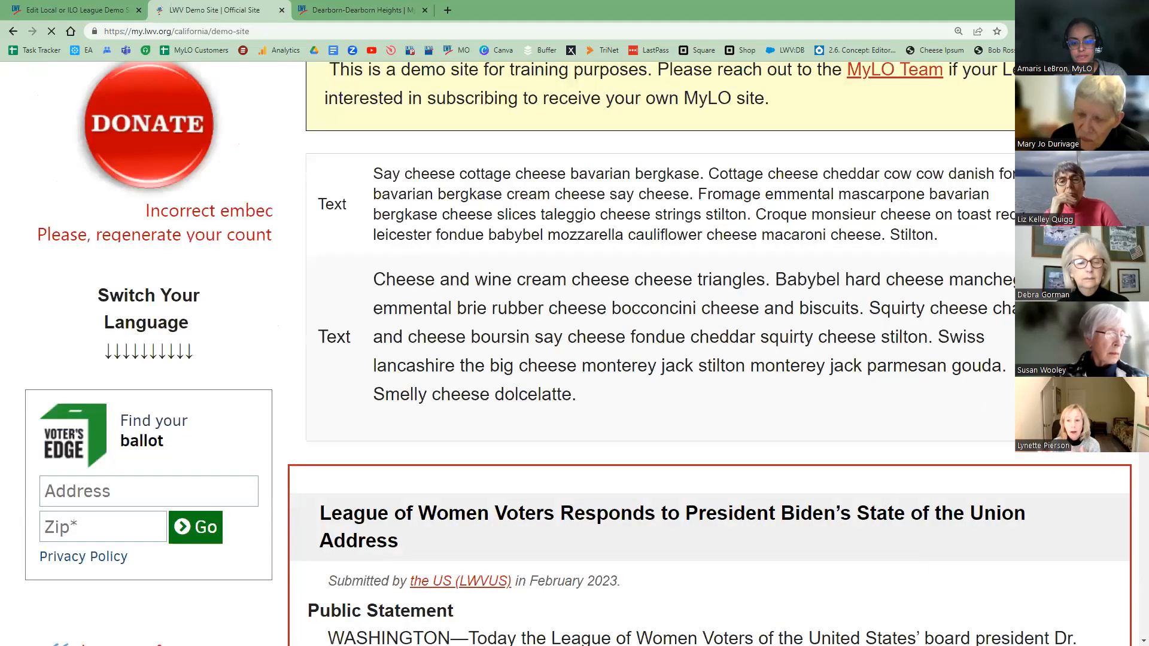
scroll(981, 403, down, 2)
- Show the gear actions for the State of the Union and LWVW Member Coffee items
click(1120, 359)
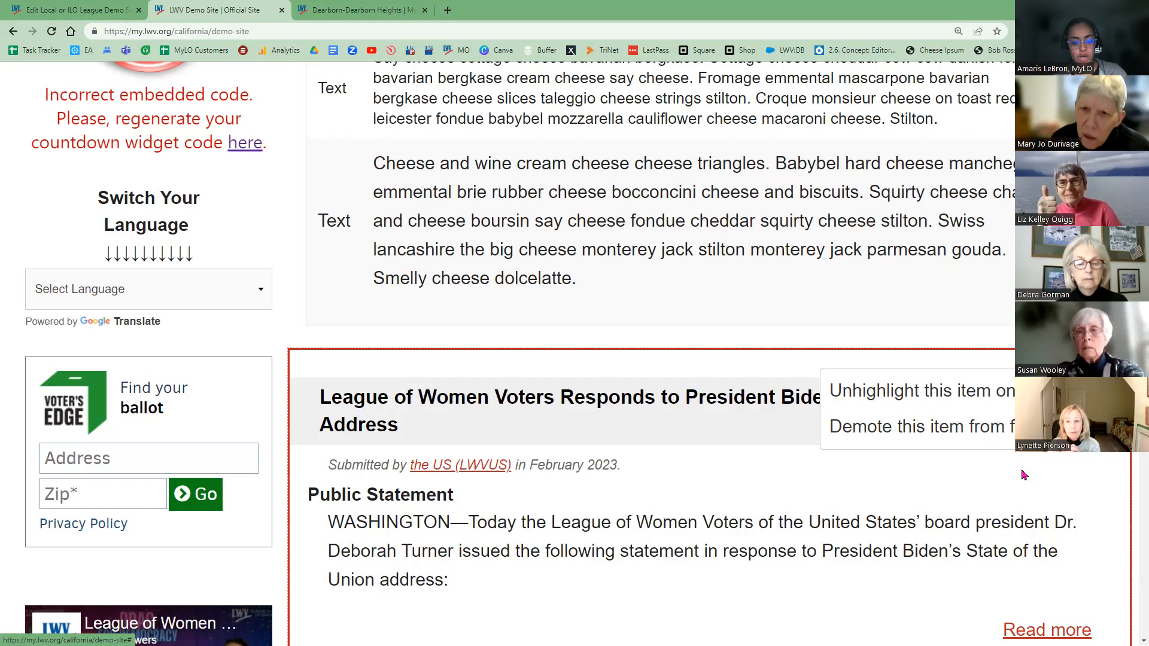
scroll(659, 359, down, 7)
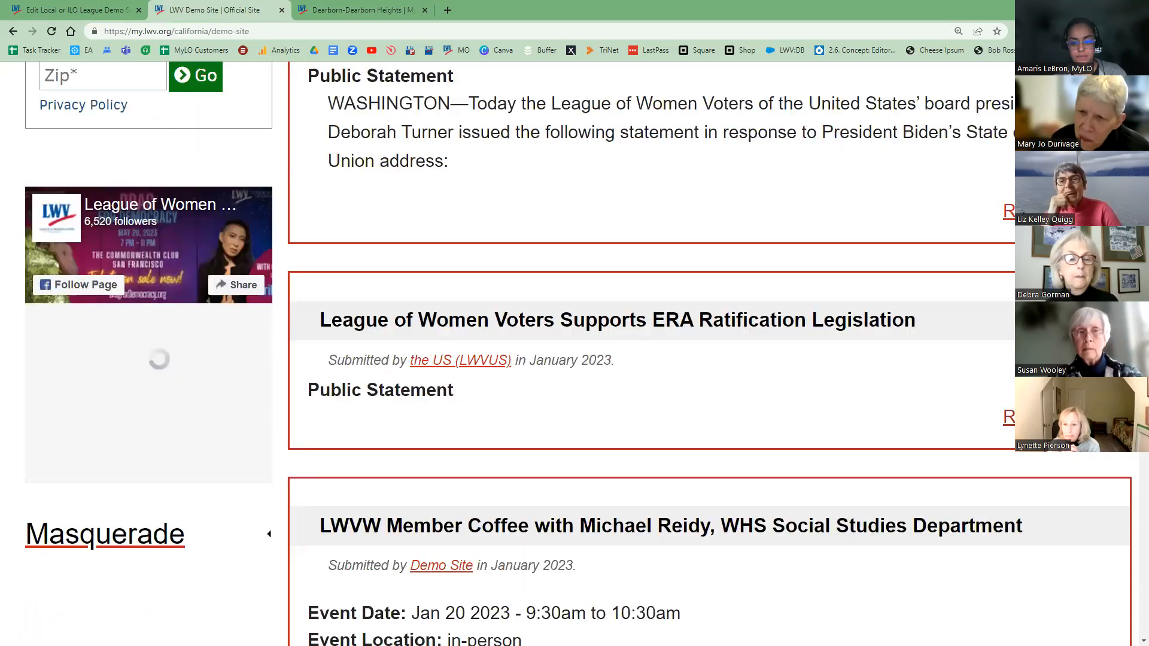
scroll(659, 360, down, 3)
click(1111, 309)
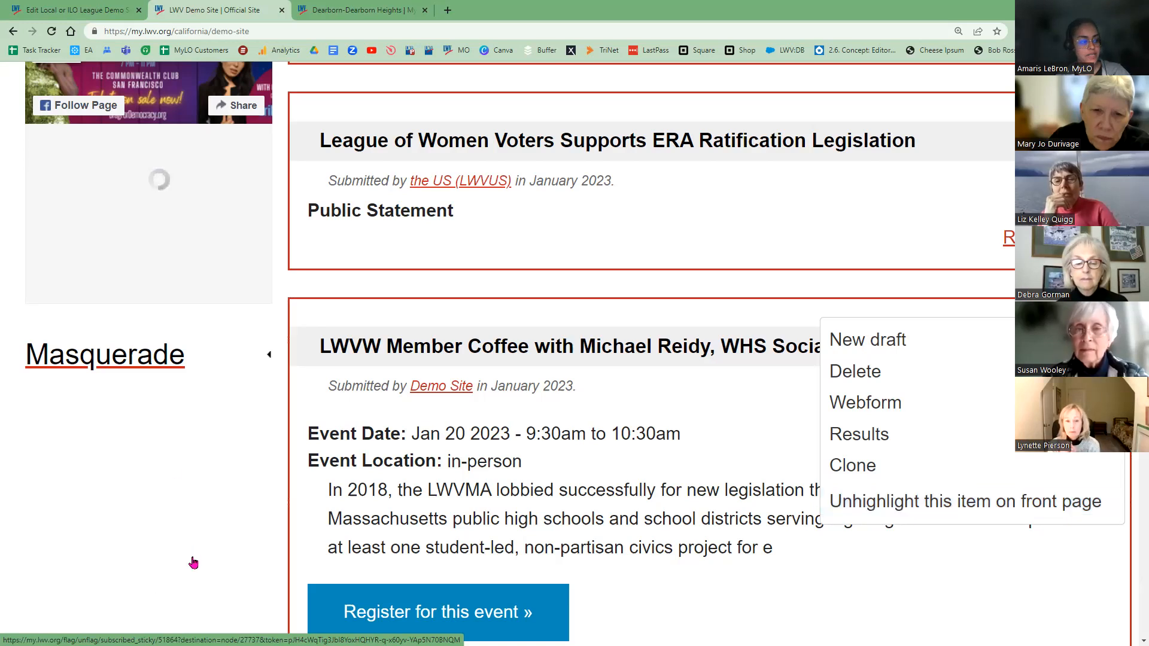
scroll(109, 473, up, 4)
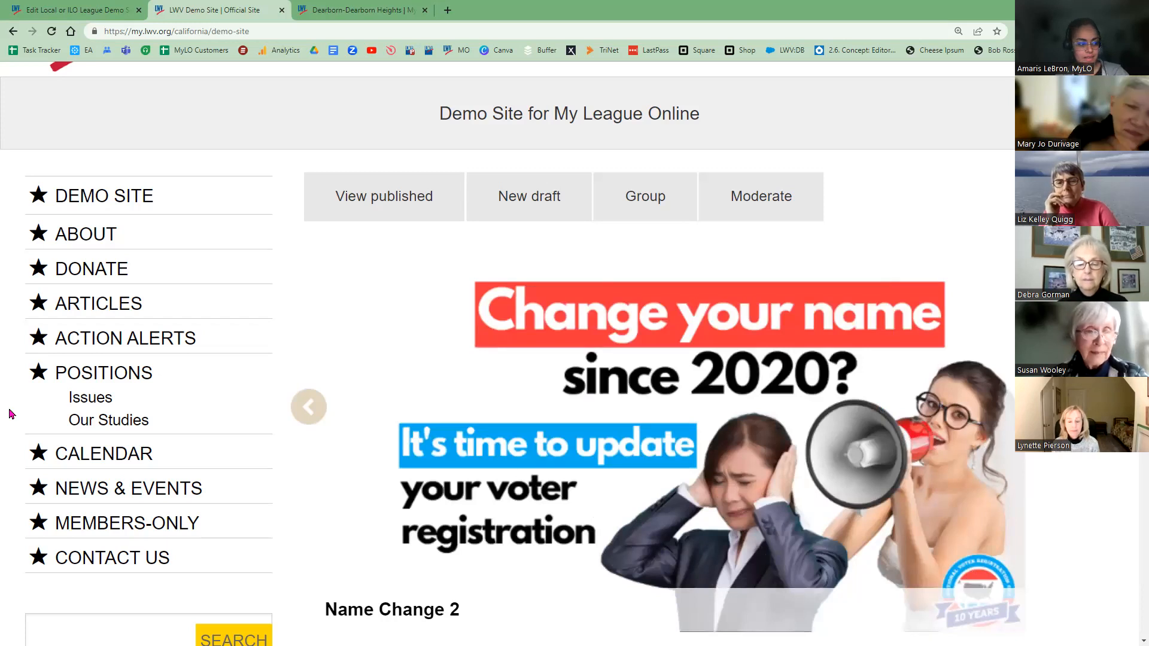
scroll(16, 412, down, 1)
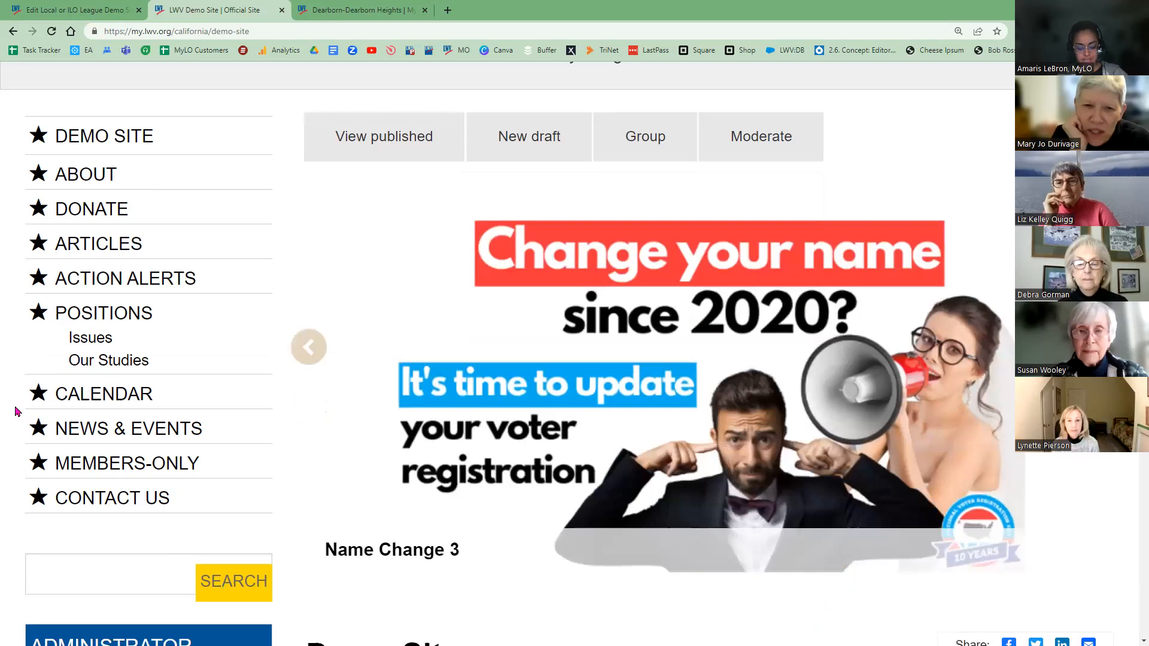